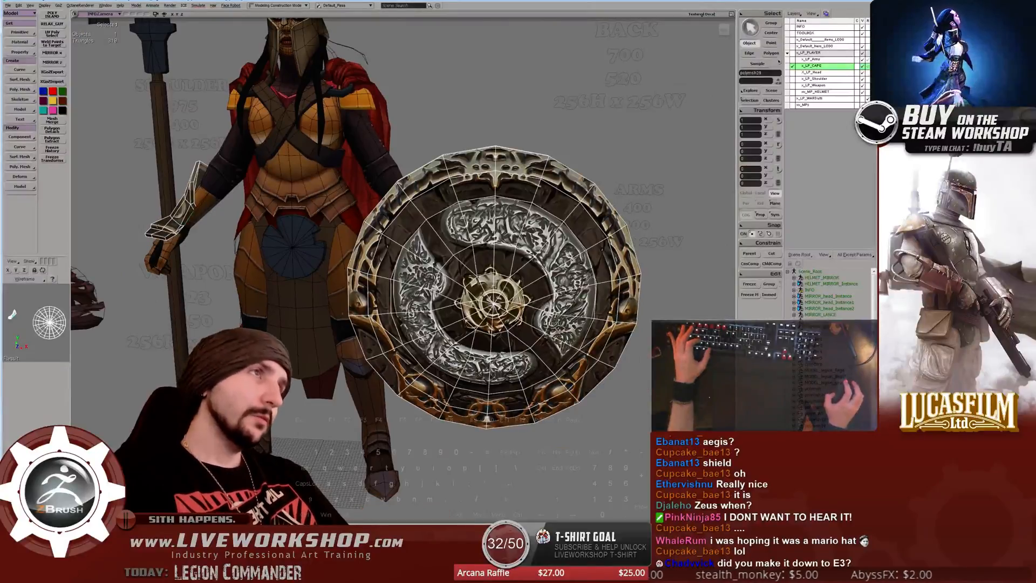
# Inspect the UV layout of the spear in the Texture Editor, then clear the selection.
pyautogui.press('r')
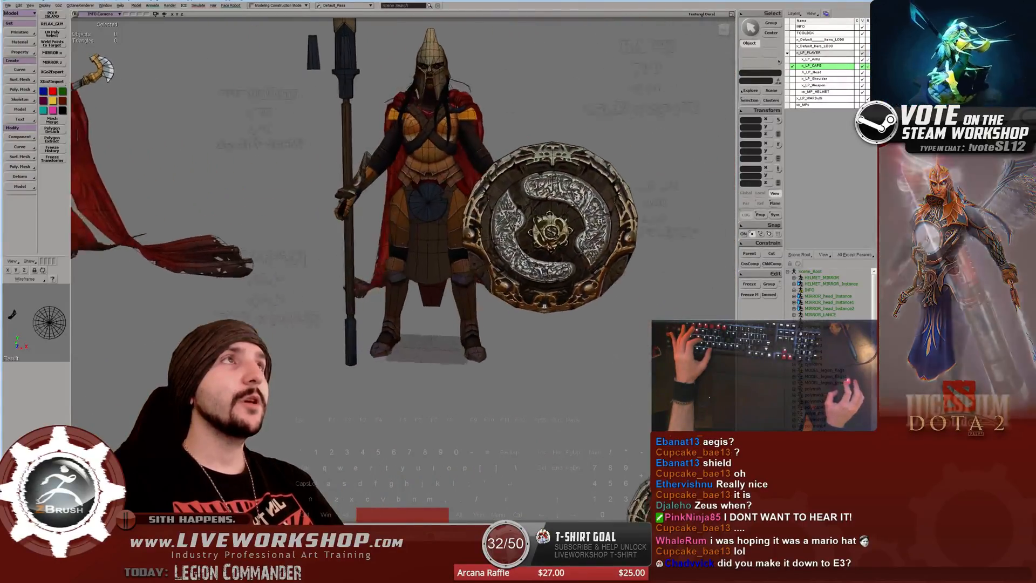
pyautogui.click(321, 162)
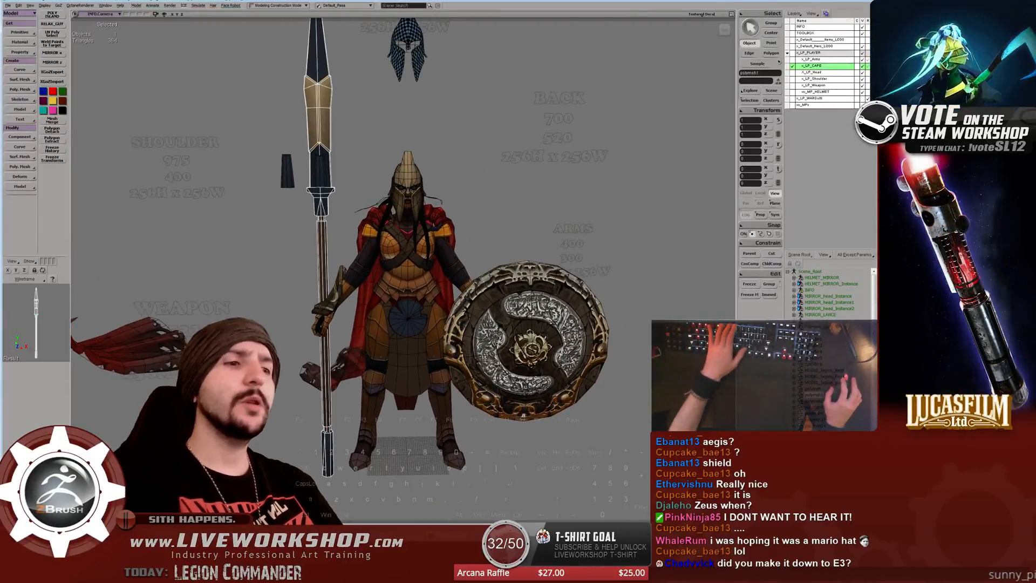
pyautogui.hotkey('alt', '7')
pyautogui.keyDown('shift'); pyautogui.click(320, 108); pyautogui.keyUp('shift')
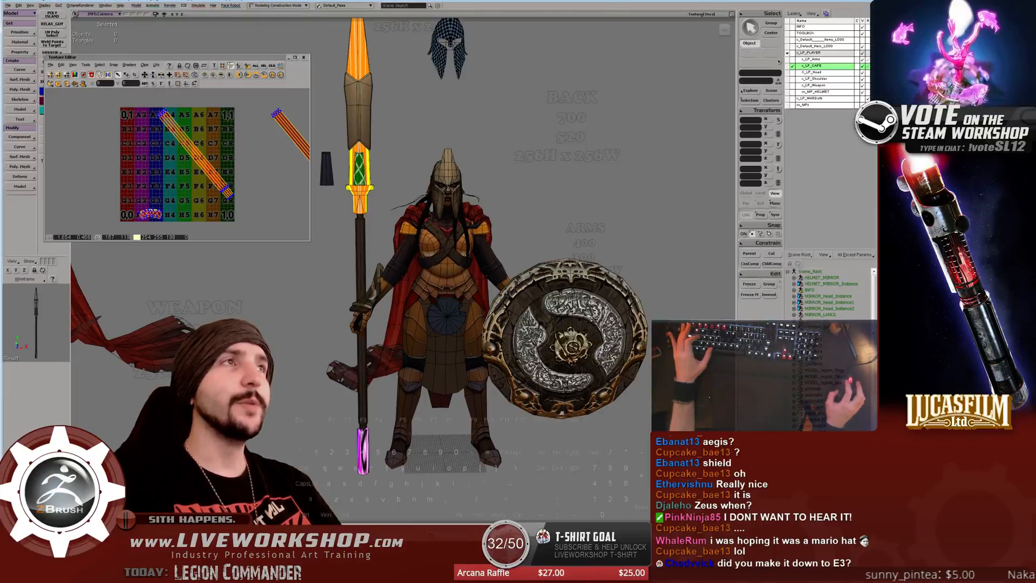
pyautogui.hotkey('ctrl', 'shift', 'a')
# Inspect the UVs of the round waist plate, loincloth and chest strap, then close the Texture Editor.
pyautogui.click(413, 285)
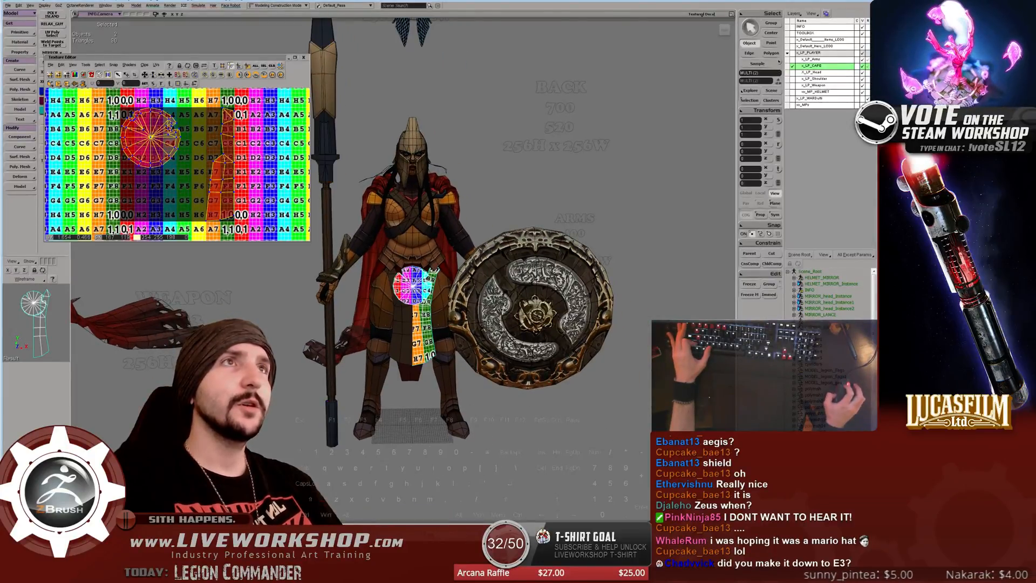
pyautogui.keyDown('shift'); pyautogui.click(411, 335); pyautogui.keyUp('shift')
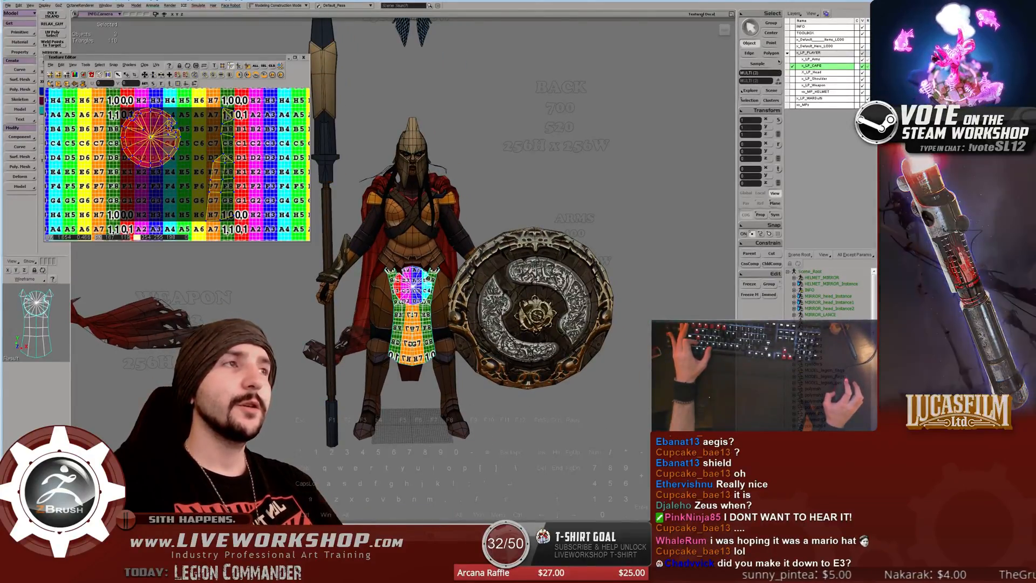
pyautogui.keyDown('shift'); pyautogui.click(401, 219); pyautogui.keyUp('shift')
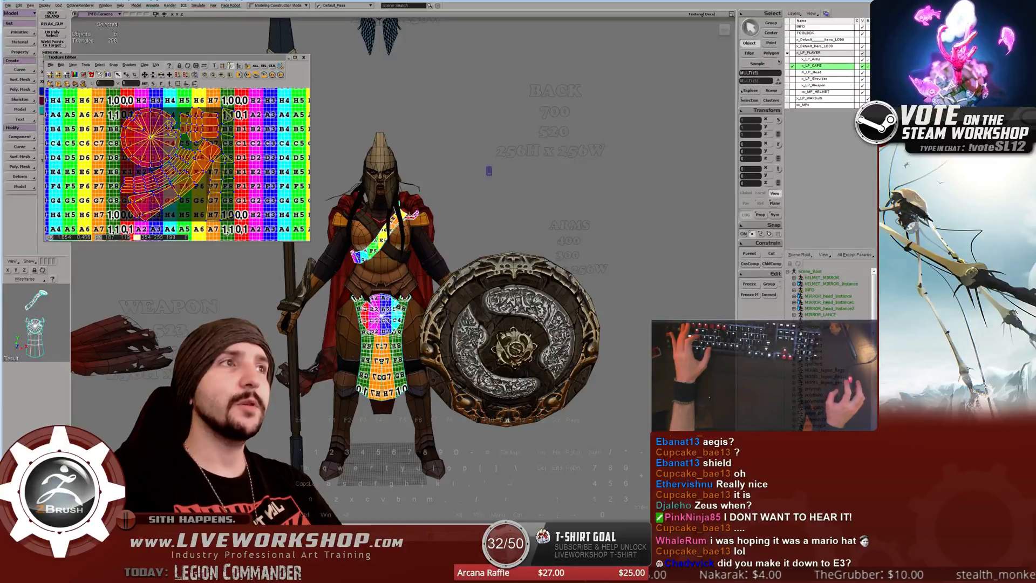
pyautogui.hotkey('ctrl', 'shift', 'a')
pyautogui.scroll(3, 378, 242)
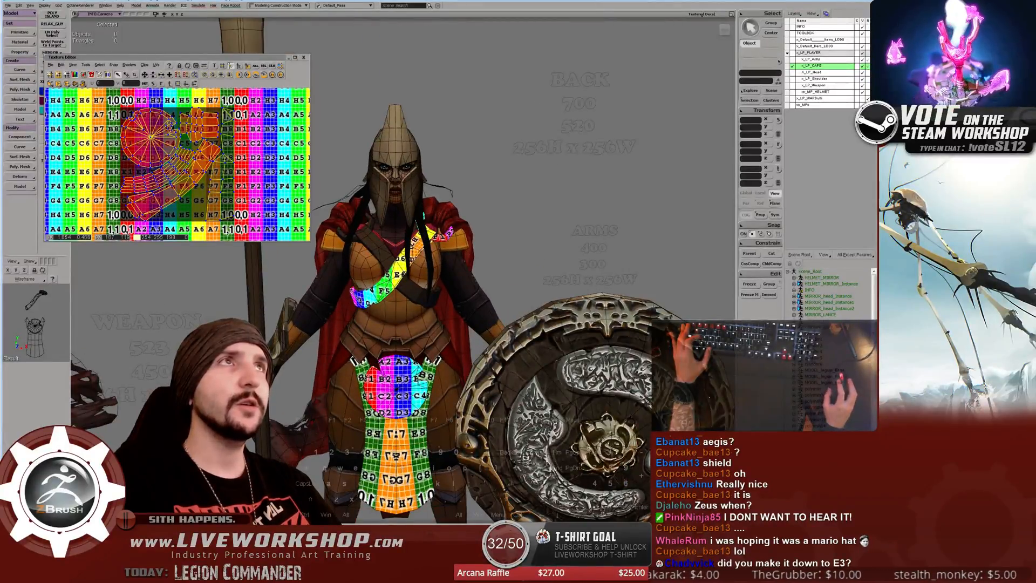
pyautogui.hotkey('alt', '7')
pyautogui.moveTo(395, 386); pyautogui.dragTo(270, 324, button='middle')
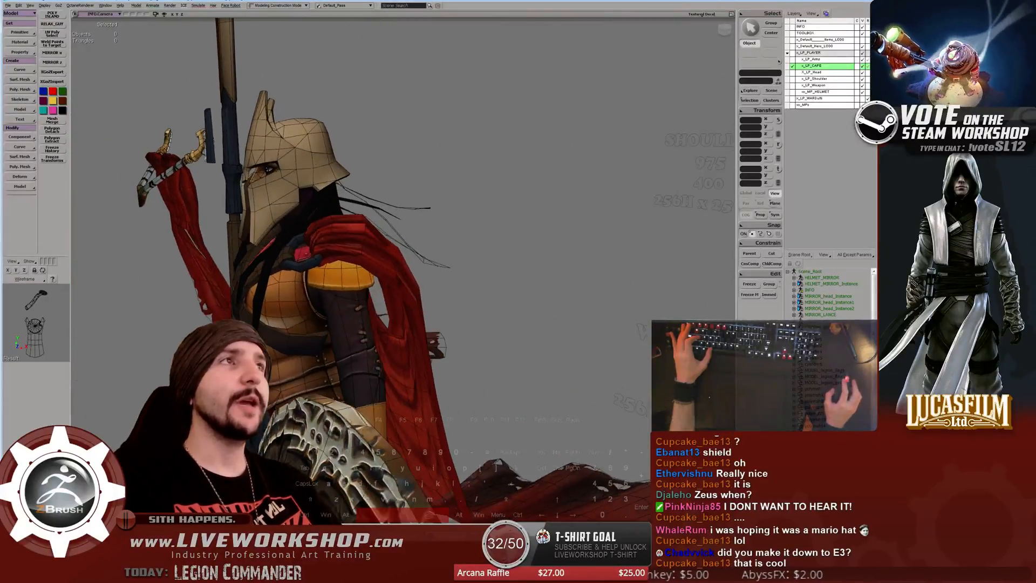
# Switch to ZBrush and make the hair braids under the helmet the active subtool.
pyautogui.hotkey('alt', 'Tab')
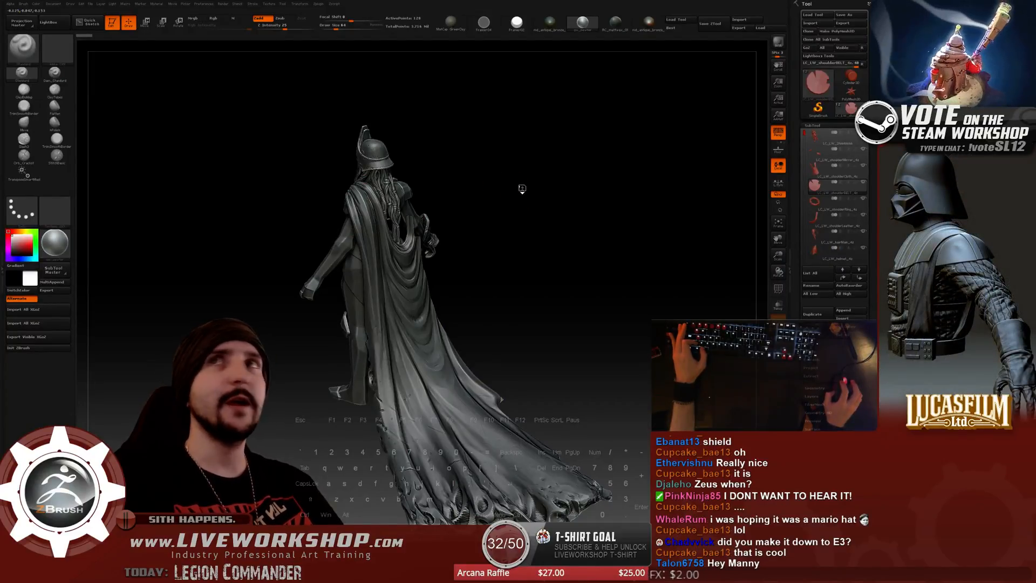
pyautogui.moveTo(522, 188); pyautogui.dragTo(574, 244)
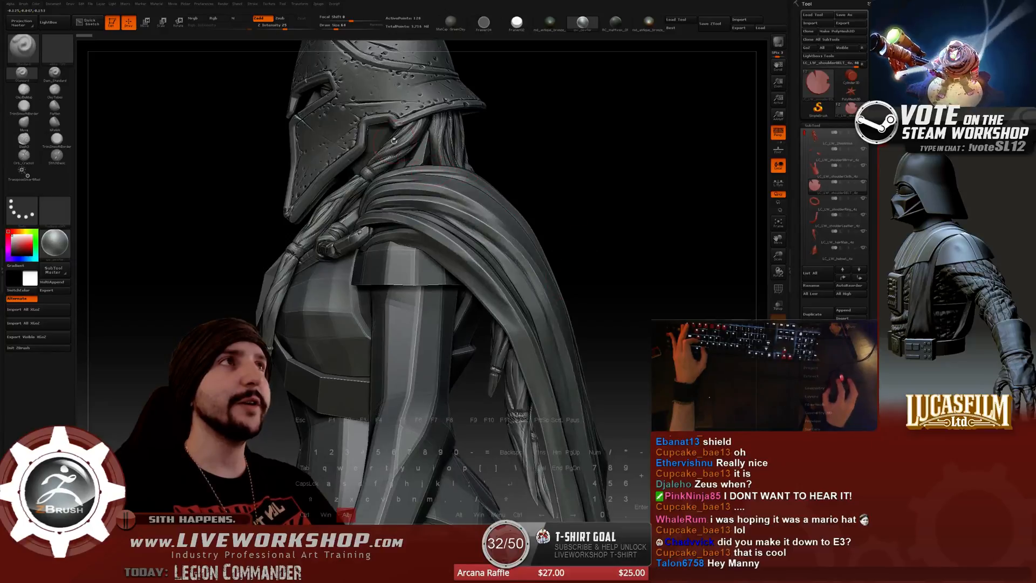
pyautogui.keyDown('alt'); pyautogui.click(398, 142); pyautogui.keyUp('alt')
# Examine the back braids, the front armour and the draped cape from several angles.
pyautogui.moveTo(613, 163); pyautogui.dragTo(617, 192)
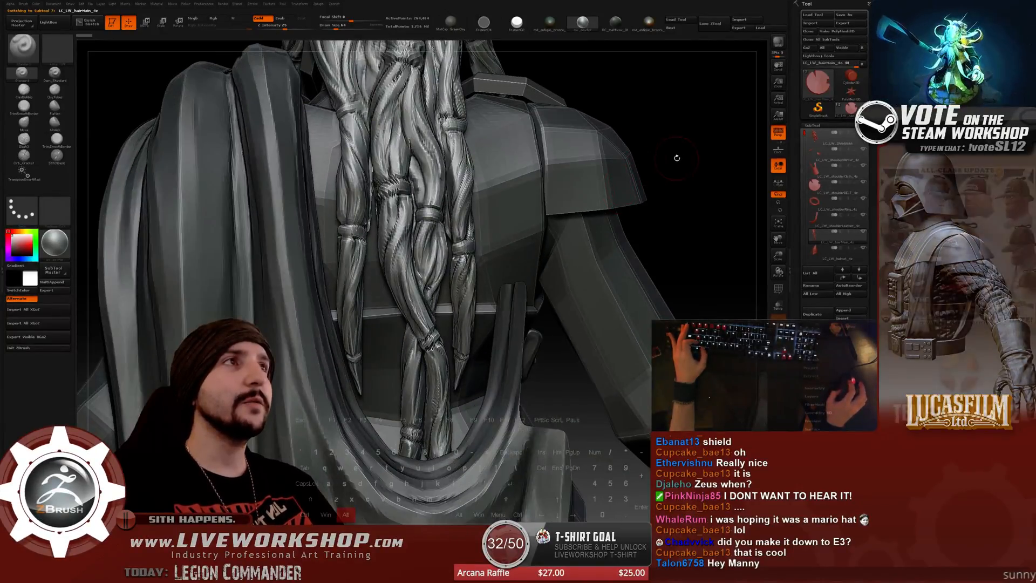
pyautogui.keyDown('alt'); pyautogui.moveTo(675, 157); pyautogui.dragTo(652, 169); pyautogui.keyUp('alt')
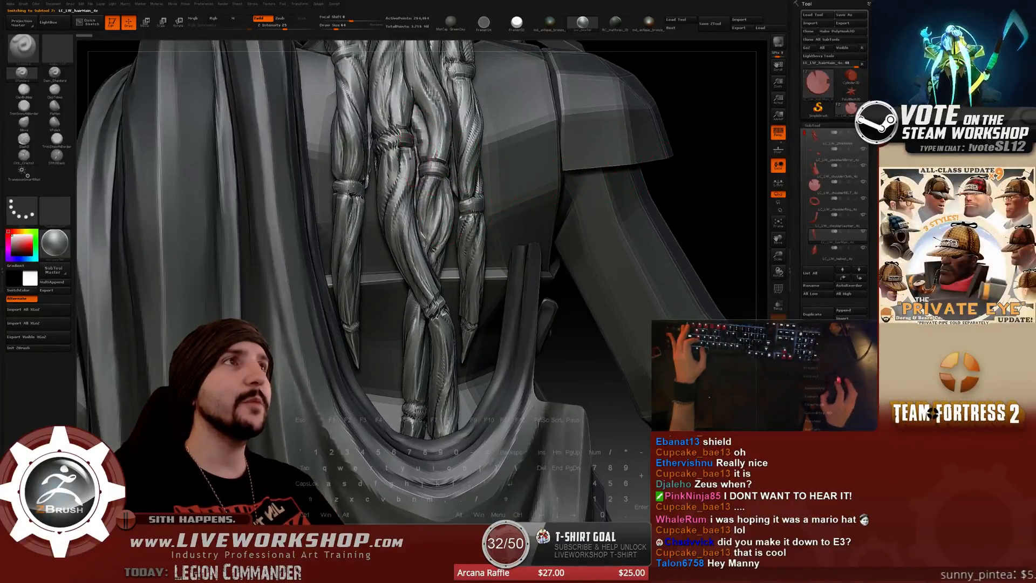
pyautogui.keyDown('alt'); pyautogui.moveTo(691, 204); pyautogui.dragTo(632, 137); pyautogui.keyUp('alt')
pyautogui.keyDown('alt'); pyautogui.moveTo(592, 298); pyautogui.dragTo(655, 221); pyautogui.keyUp('alt')
pyautogui.keyDown('alt'); pyautogui.moveTo(620, 272); pyautogui.dragTo(637, 243); pyautogui.keyUp('alt')
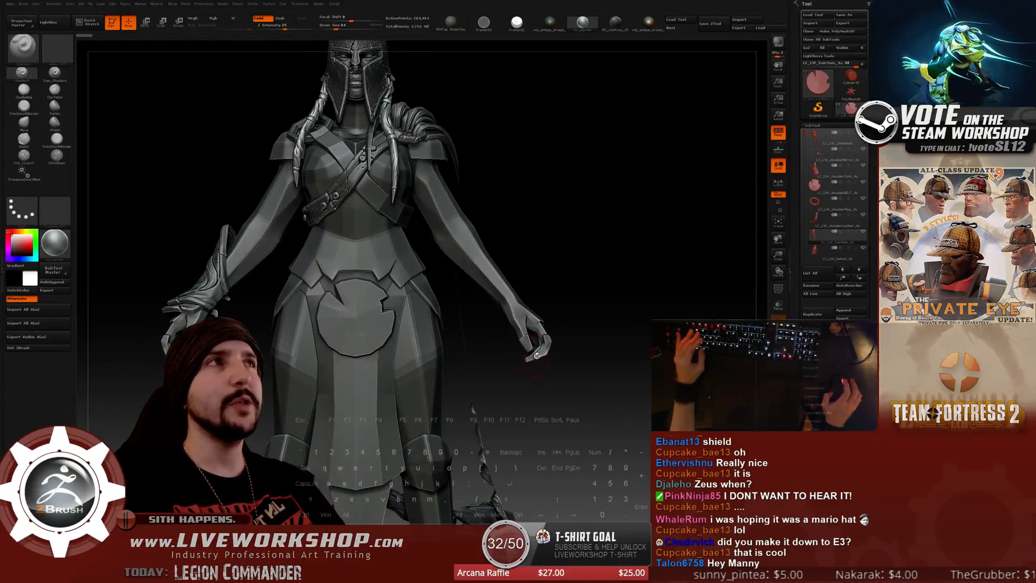
pyautogui.keyDown('alt'); pyautogui.moveTo(592, 245); pyautogui.dragTo(512, 254); pyautogui.keyUp('alt')
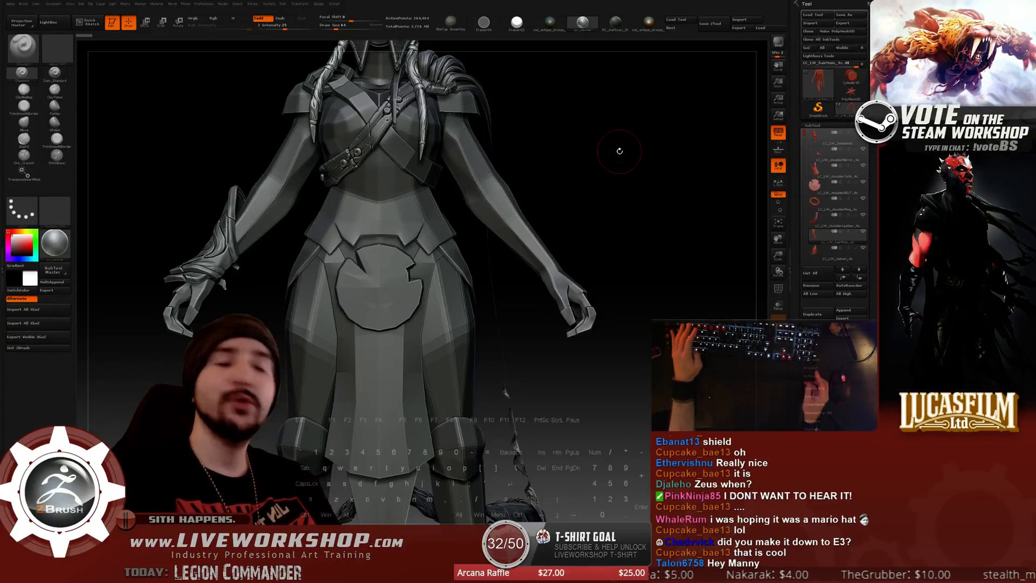
pyautogui.press('super')
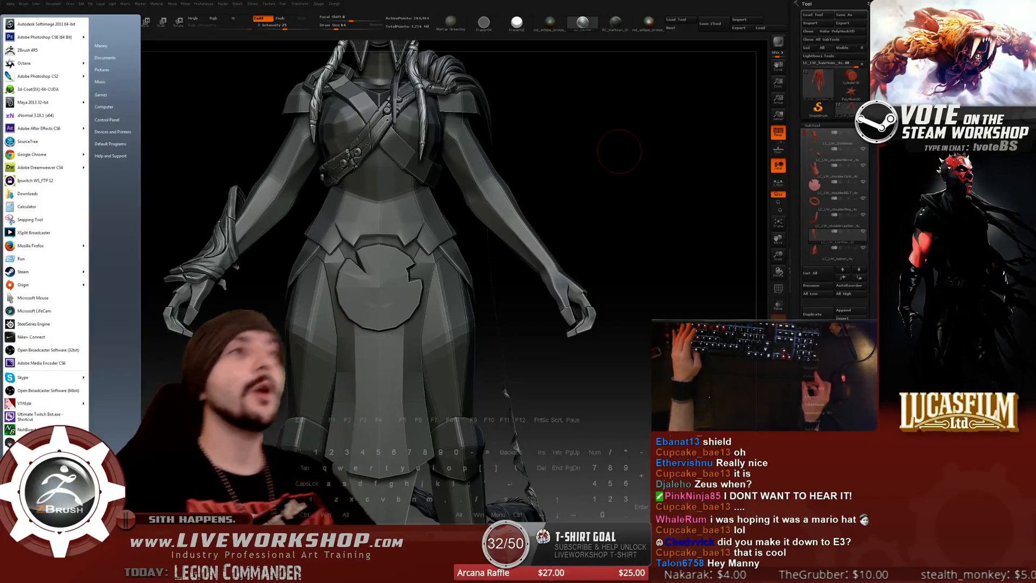
pyautogui.press('super')
pyautogui.moveTo(613, 178); pyautogui.dragTo(309, 165)
pyautogui.press('f')
pyautogui.moveTo(571, 212); pyautogui.dragTo(509, 287)
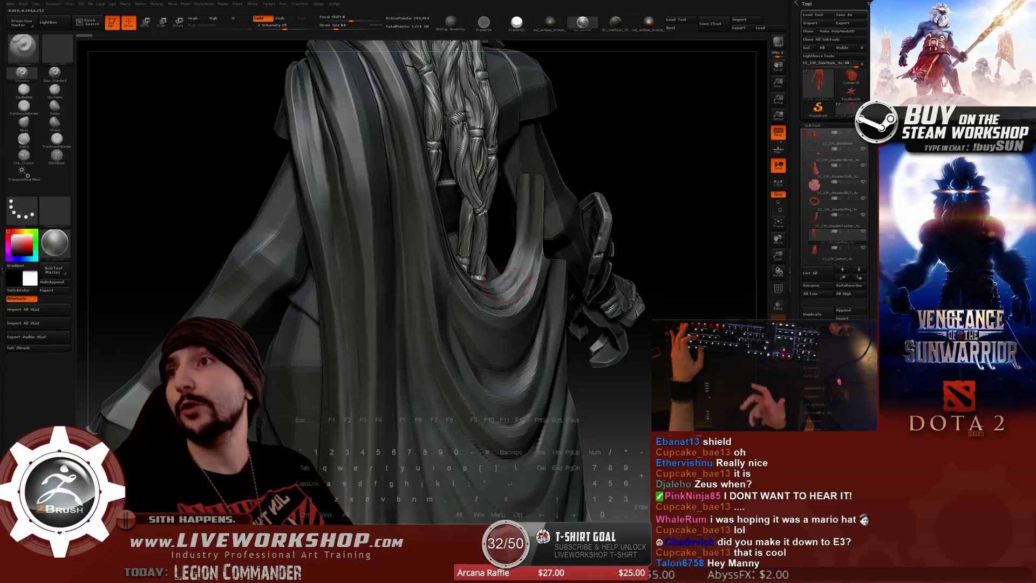
pyautogui.moveTo(630, 129); pyautogui.dragTo(445, 218)
pyautogui.keyDown('alt'); pyautogui.moveTo(657, 132); pyautogui.dragTo(507, 140); pyautogui.keyUp('alt')
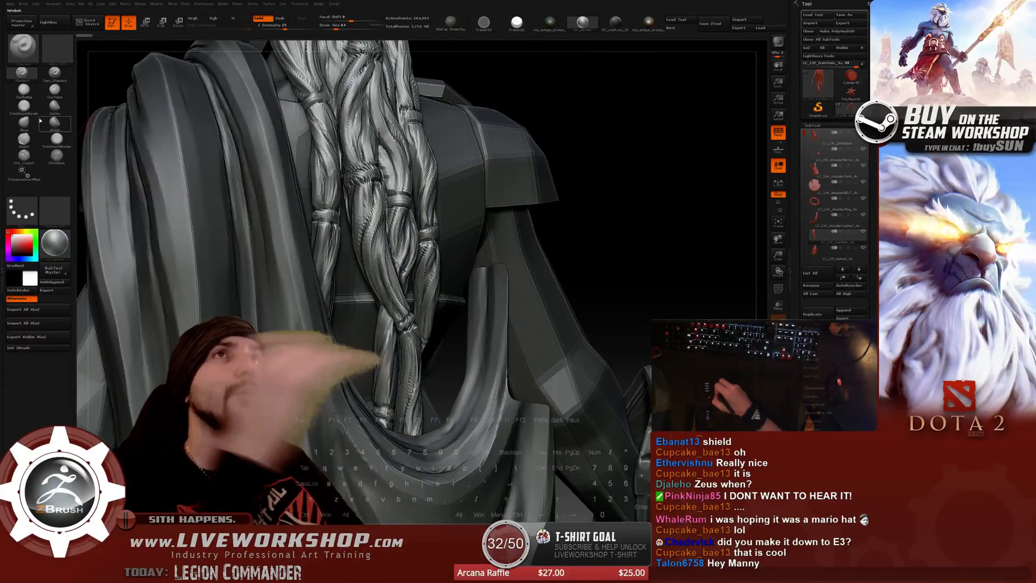
# Choose the ClayBuildup brush and adjust its Z Intensity for sculpting the back braids.
pyautogui.click(23, 89)
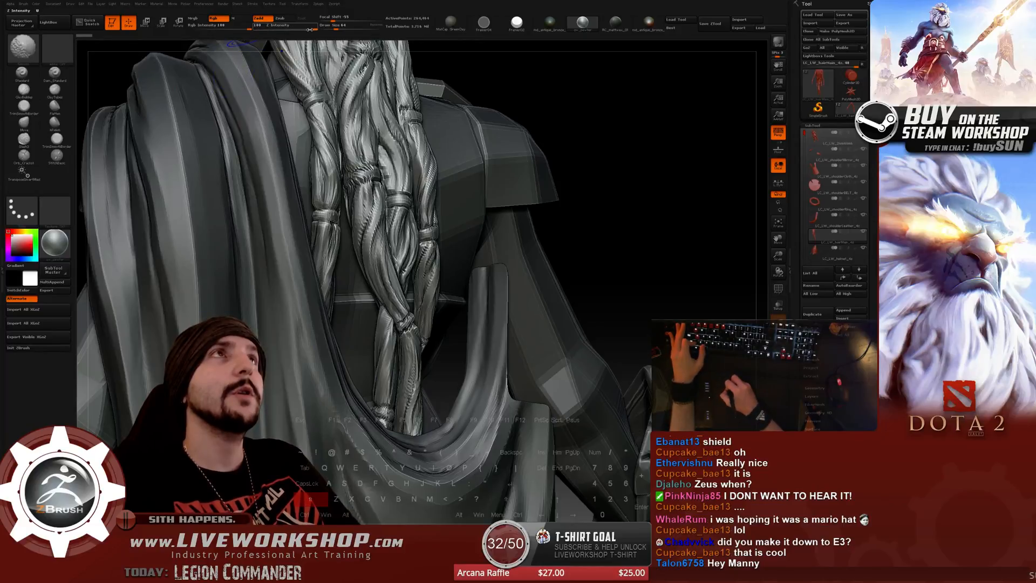
pyautogui.moveTo(309, 30); pyautogui.dragTo(308, 29)
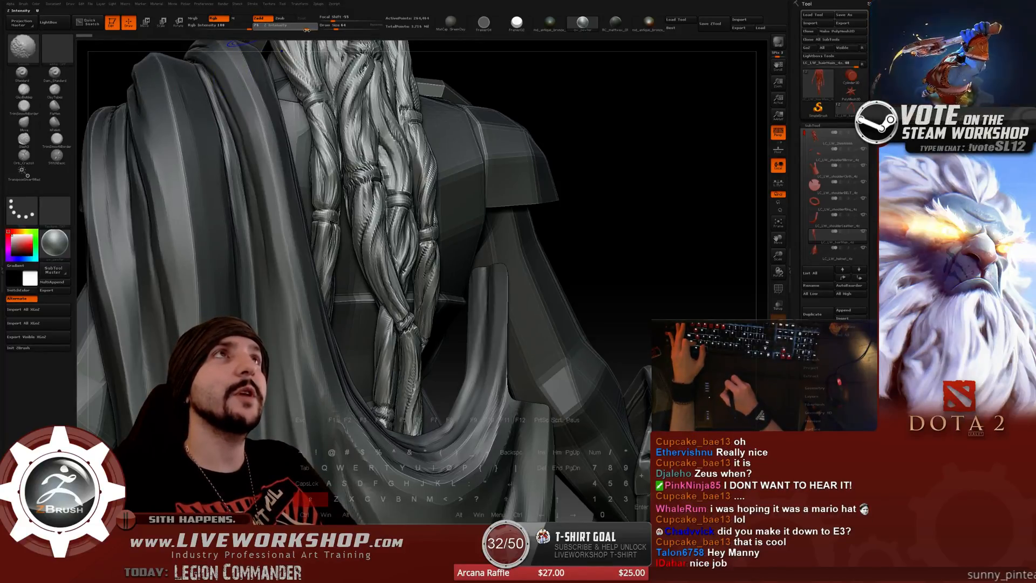
pyautogui.moveTo(540, 112)
pyautogui.keyDown('alt'); pyautogui.mouseDown()
pyautogui.moveTo(555, 247)
pyautogui.moveTo(583, 189)
pyautogui.mouseUp(); pyautogui.keyUp('alt')
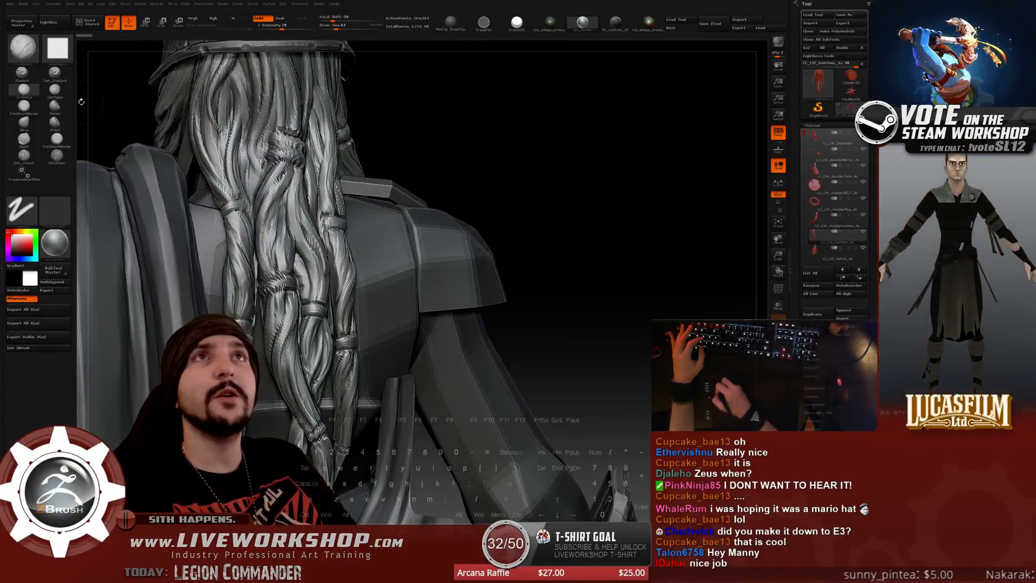
pyautogui.moveTo(421, 128); pyautogui.dragTo(455, 85)
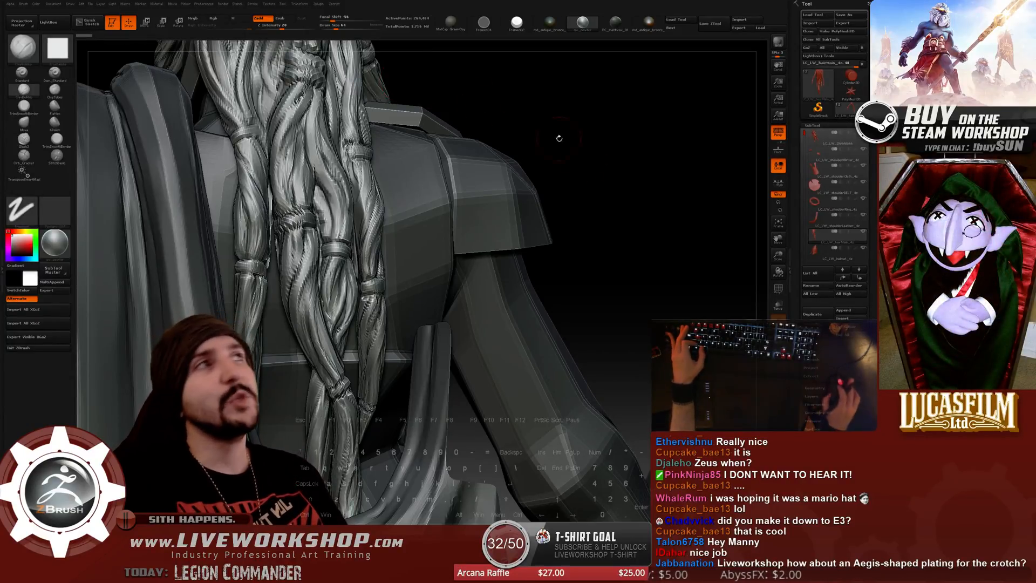
pyautogui.moveTo(402, 80); pyautogui.dragTo(523, 236)
pyautogui.moveTo(525, 200)
pyautogui.mouseDown()
pyautogui.moveTo(526, 161)
pyautogui.moveTo(551, 228)
pyautogui.mouseUp()
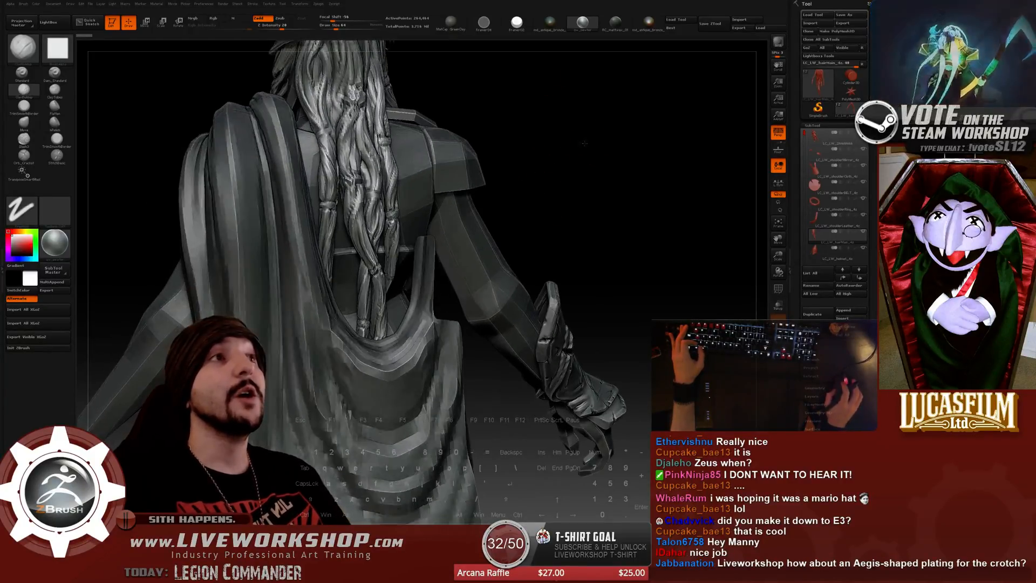
# Adjust the brush size and subdivide the hair mesh by two levels for finer braid detail.
pyautogui.keyDown('alt'); pyautogui.moveTo(607, 79); pyautogui.dragTo(590, 181); pyautogui.keyUp('alt')
pyautogui.moveTo(590, 76)
pyautogui.keyDown('alt'); pyautogui.mouseDown()
pyautogui.moveTo(651, 231)
pyautogui.moveTo(675, 214)
pyautogui.moveTo(658, 149)
pyautogui.moveTo(670, 146)
pyautogui.moveTo(681, 178)
pyautogui.mouseUp(); pyautogui.keyUp('alt')
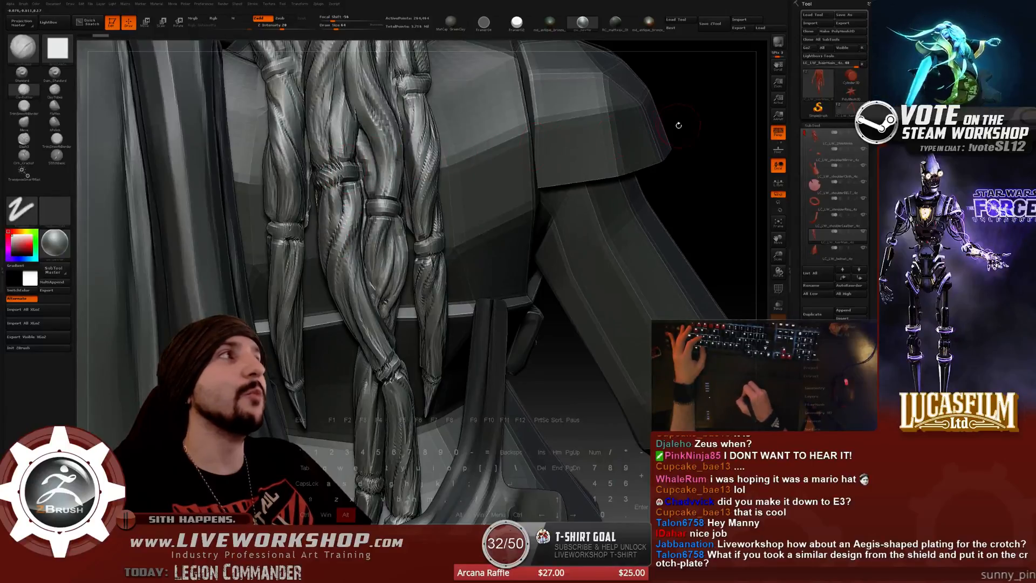
pyautogui.keyDown('alt'); pyautogui.moveTo(678, 125); pyautogui.dragTo(662, 149); pyautogui.keyUp('alt')
pyautogui.press('s')
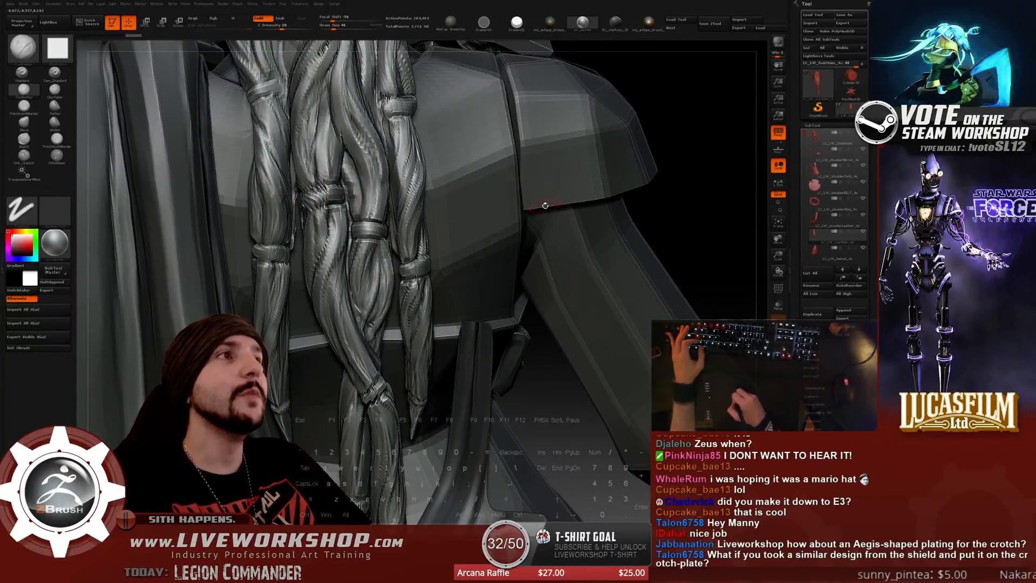
pyautogui.keyDown('alt'); pyautogui.moveTo(675, 192); pyautogui.dragTo(590, 158); pyautogui.keyUp('alt')
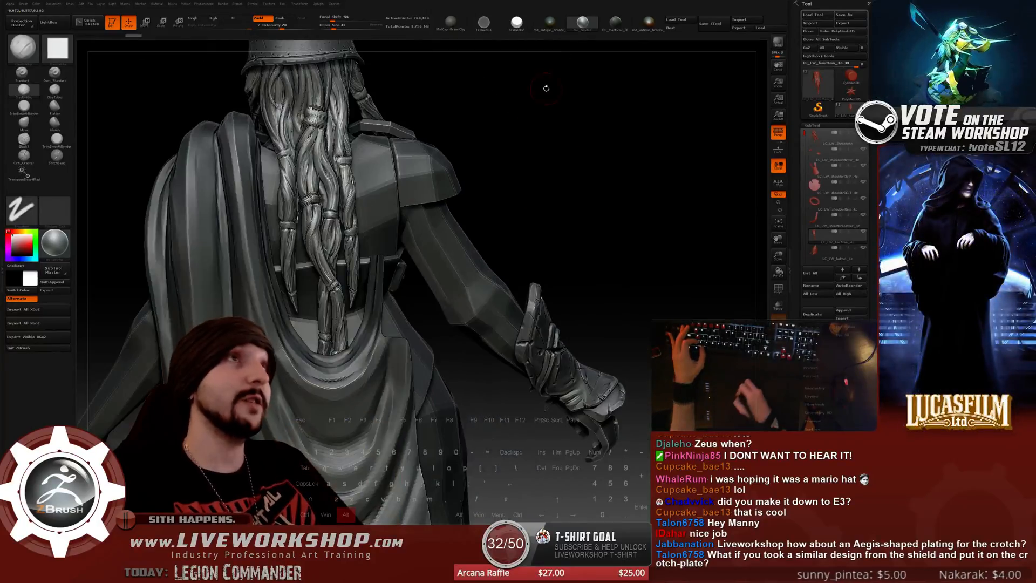
pyautogui.keyDown('alt'); pyautogui.moveTo(546, 88); pyautogui.dragTo(487, 147); pyautogui.keyUp('alt')
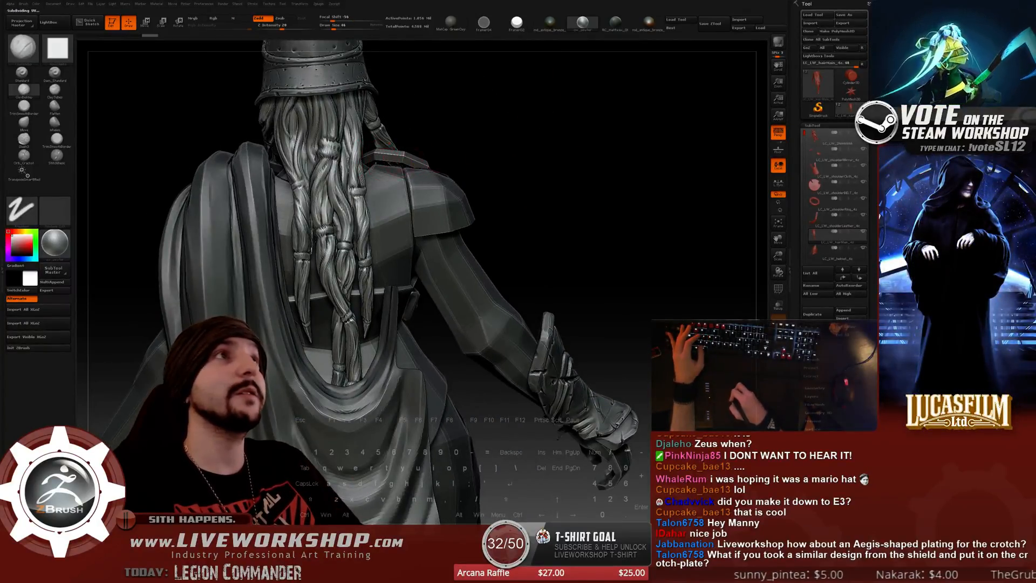
pyautogui.moveTo(573, 161)
pyautogui.keyDown('alt'); pyautogui.mouseDown()
pyautogui.moveTo(566, 173)
pyautogui.moveTo(601, 109)
pyautogui.moveTo(599, 160)
pyautogui.moveTo(425, 260)
pyautogui.moveTo(657, 97)
pyautogui.moveTo(613, 129)
pyautogui.mouseUp(); pyautogui.keyUp('alt')
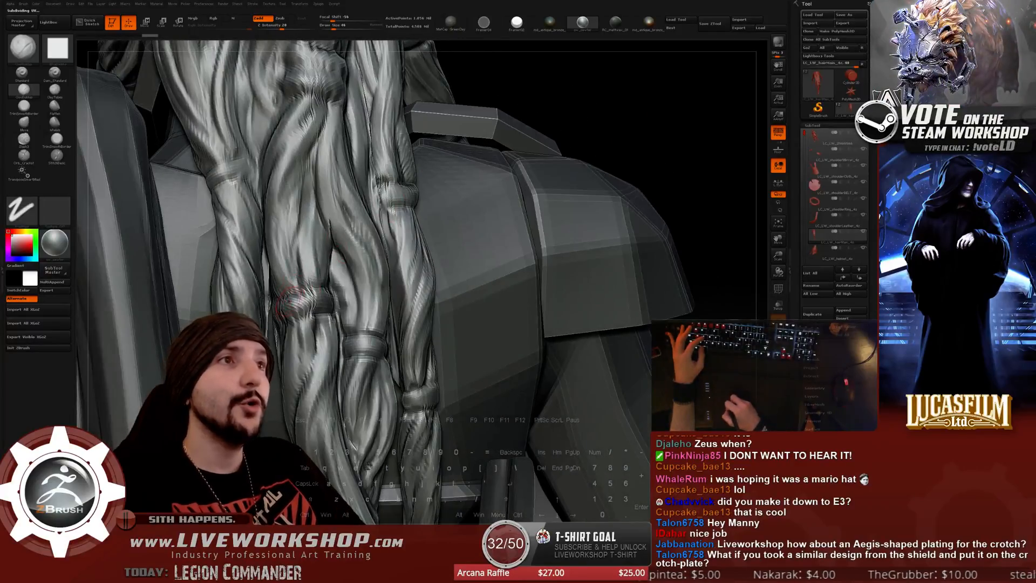
pyautogui.press(']')
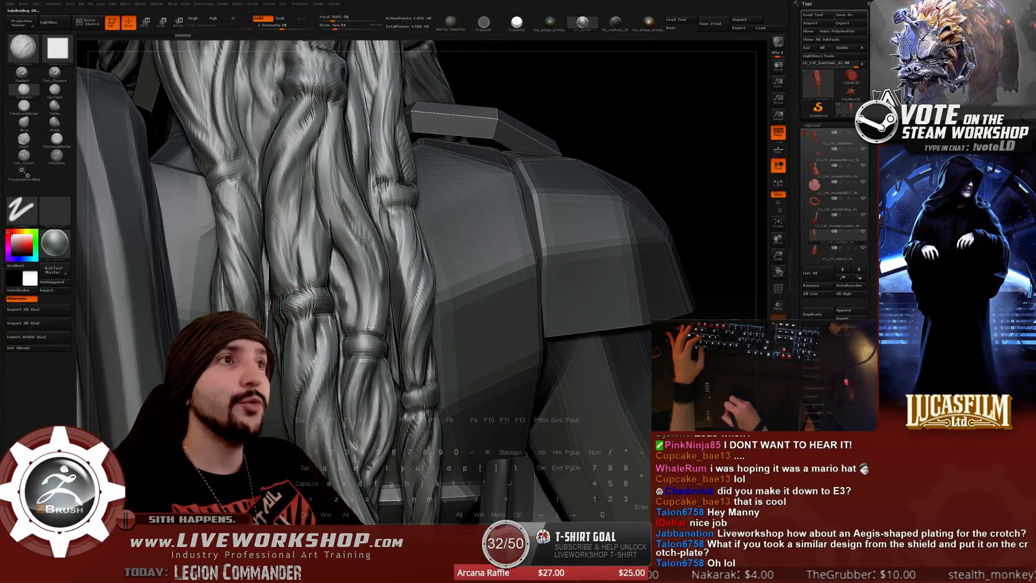
pyautogui.hotkey('ctrl', 'd')
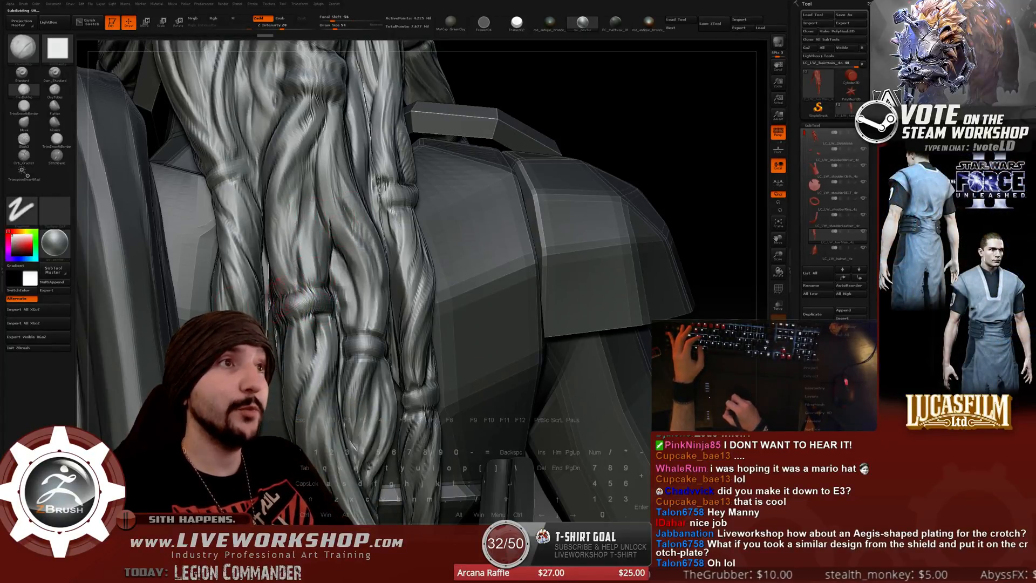
# Sculpt the raised tie band wrapped around the central back braid and smooth its edges.
pyautogui.moveTo(681, 144); pyautogui.dragTo(647, 146)
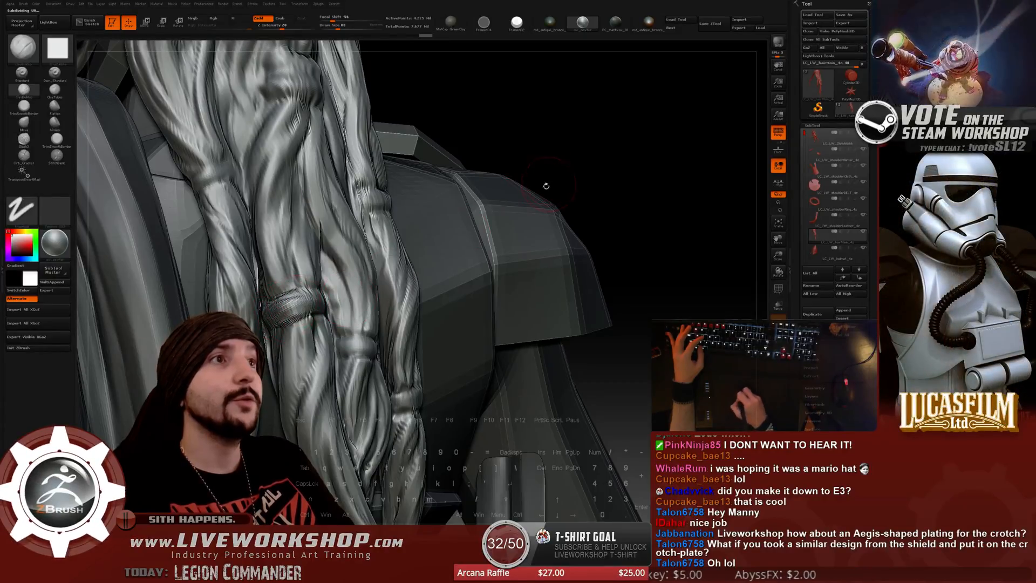
pyautogui.moveTo(546, 186); pyautogui.dragTo(610, 207)
pyautogui.moveTo(645, 108); pyautogui.dragTo(669, 116)
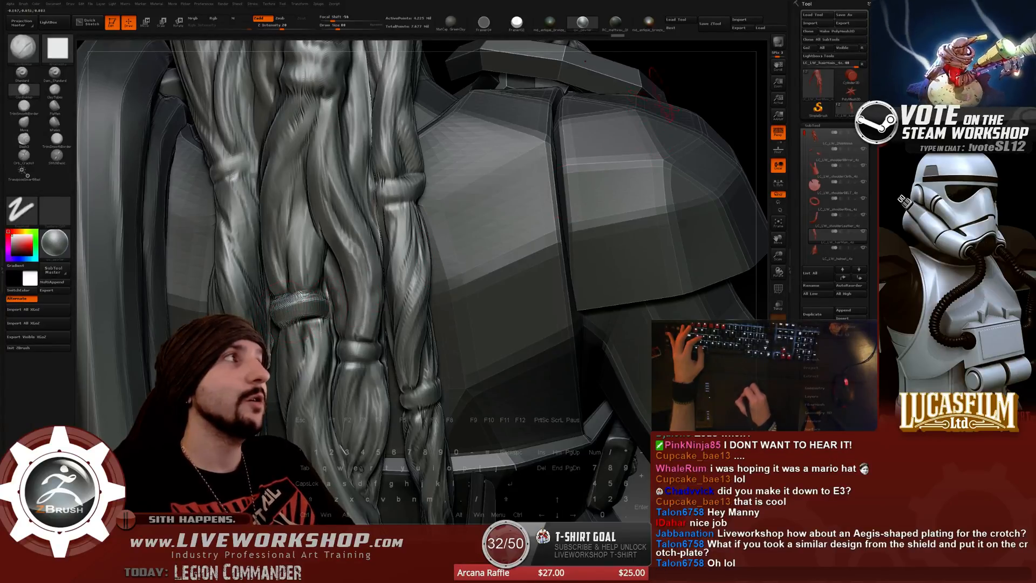
pyautogui.moveTo(323, 302); pyautogui.dragTo(259, 296)
pyautogui.press('s')
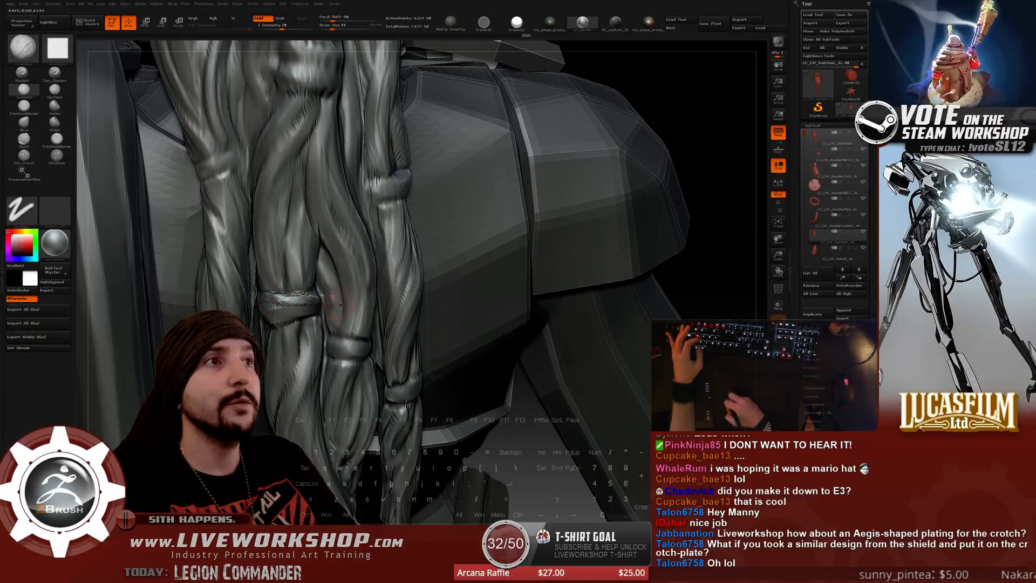
pyautogui.press('super')
pyautogui.press('super')
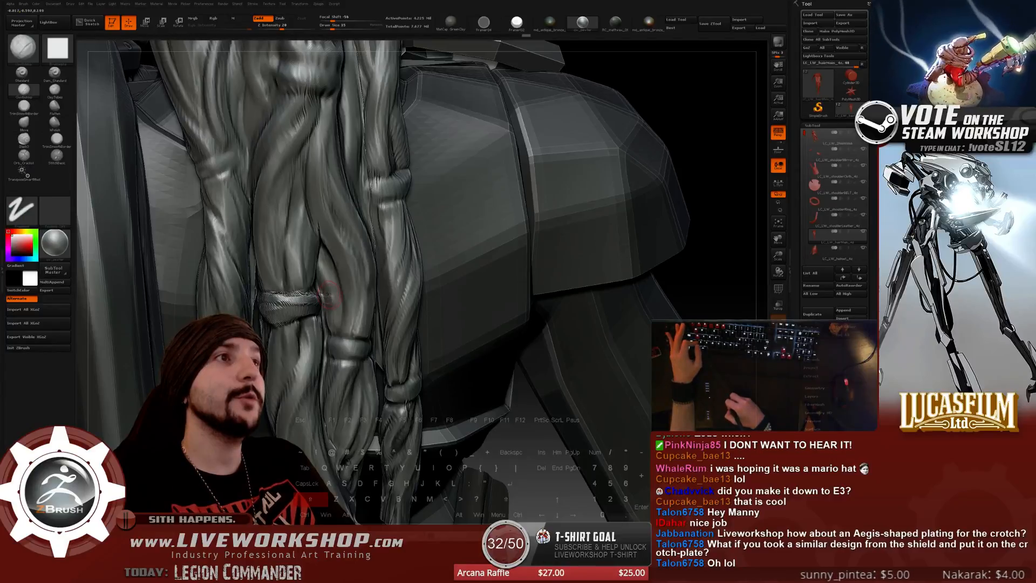
pyautogui.press('shift')
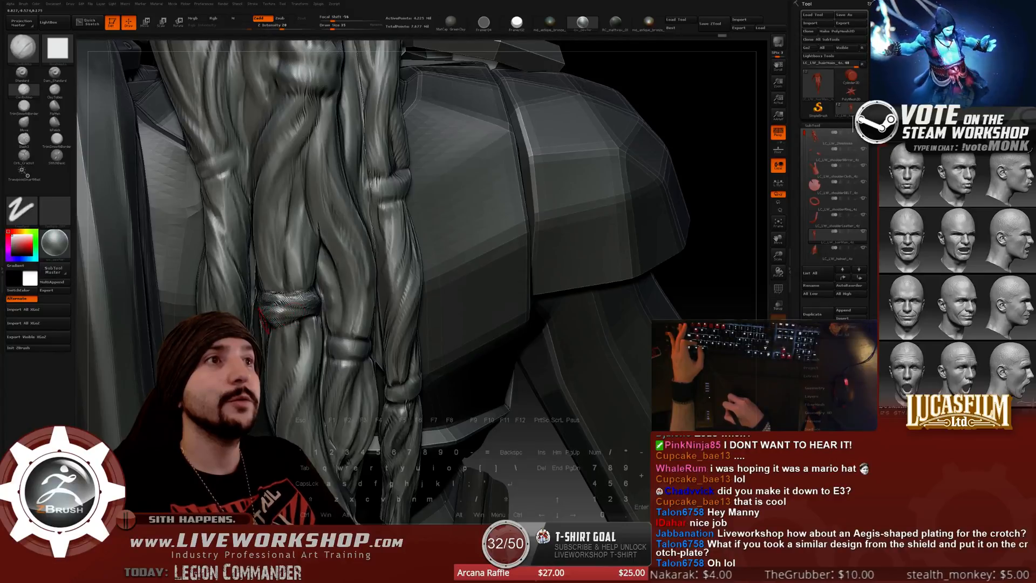
pyautogui.keyDown('alt'); pyautogui.moveTo(688, 213); pyautogui.dragTo(592, 162); pyautogui.keyUp('alt')
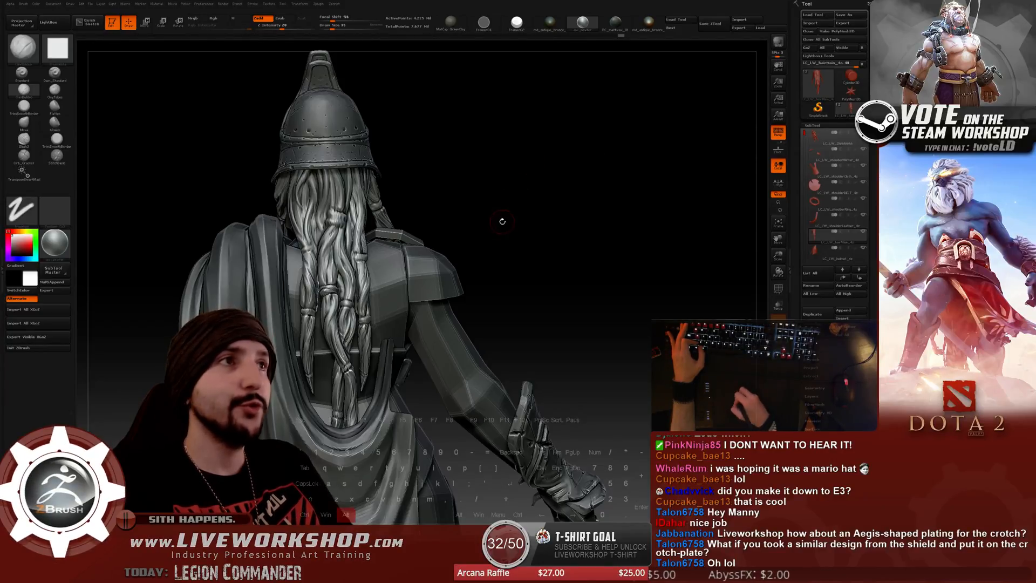
# Switch to Softimage and examine the low-poly character's waist armour, gauntlet, shield and cape from the front and side.
pyautogui.keyDown('alt'); pyautogui.moveTo(502, 221); pyautogui.dragTo(546, 159); pyautogui.keyUp('alt')
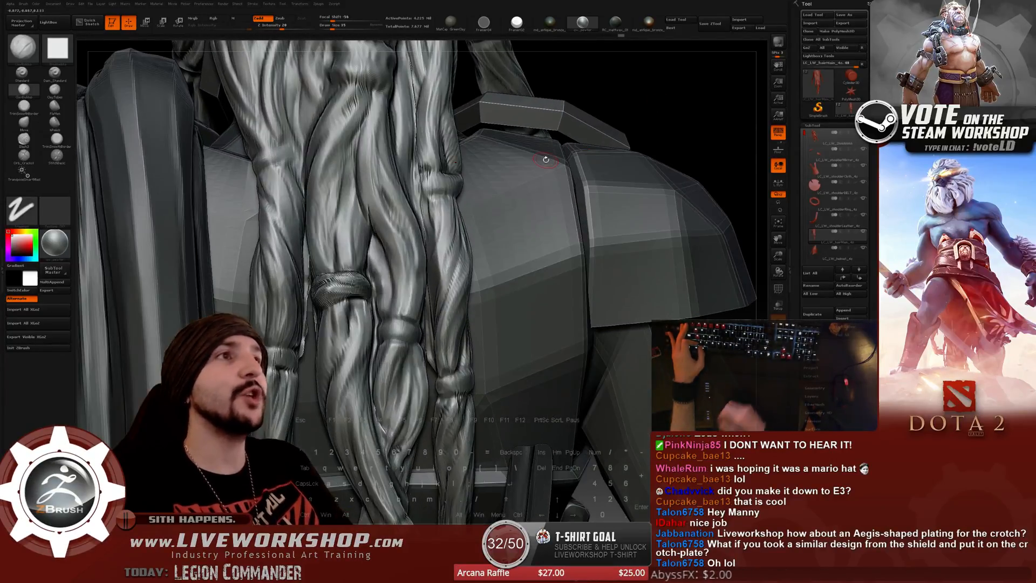
pyautogui.moveTo(670, 33); pyautogui.dragTo(527, 234)
pyautogui.press('super')
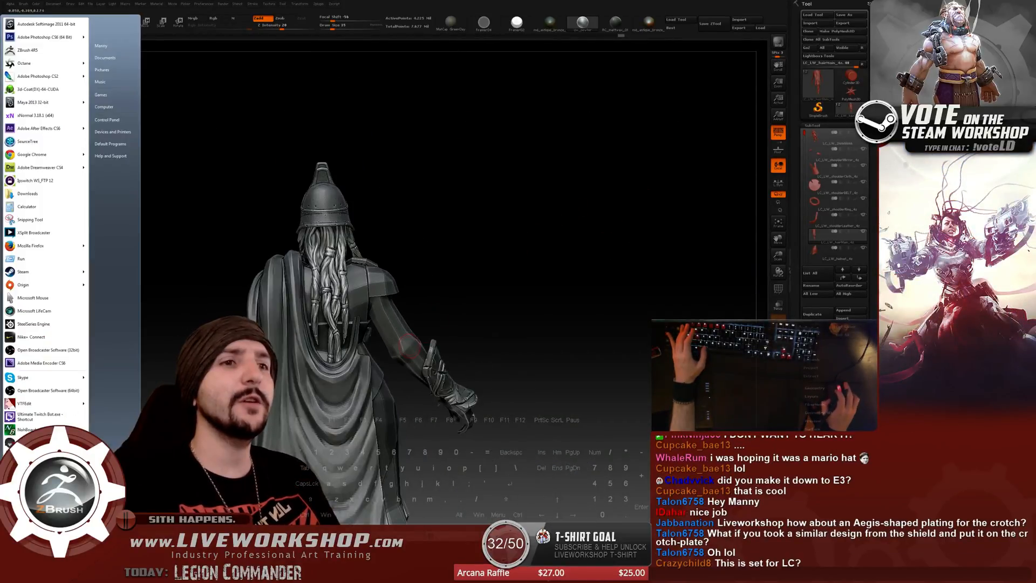
pyautogui.click(46, 24)
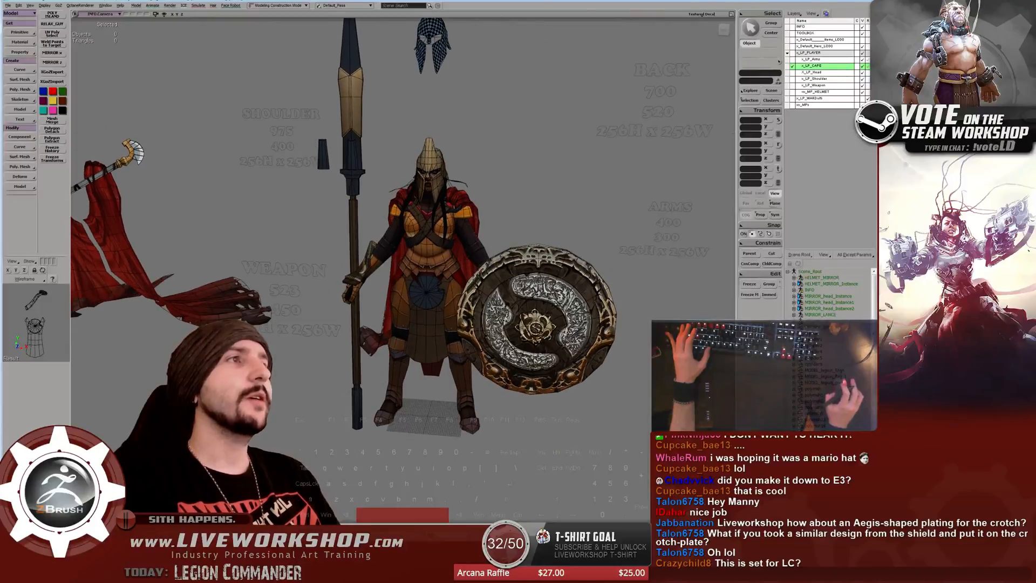
pyautogui.keyDown('alt'); pyautogui.moveTo(410, 259); pyautogui.dragTo(453, 243); pyautogui.keyUp('alt')
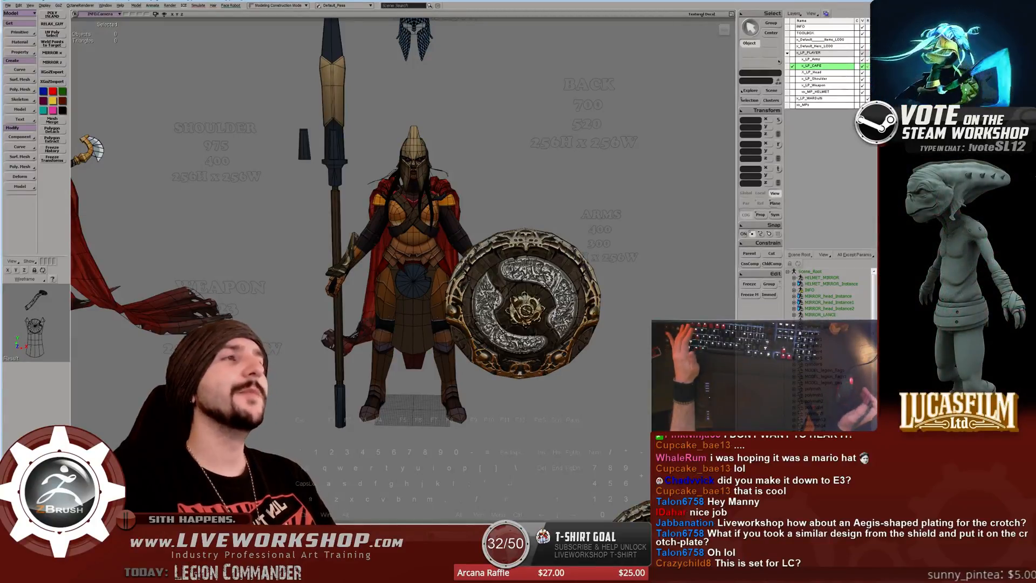
pyautogui.press('space')
pyautogui.moveTo(413, 270); pyautogui.dragTo(340, 272)
pyautogui.moveTo(340, 273); pyautogui.dragTo(378, 273, button='middle')
pyautogui.moveTo(378, 272); pyautogui.dragTo(398, 243)
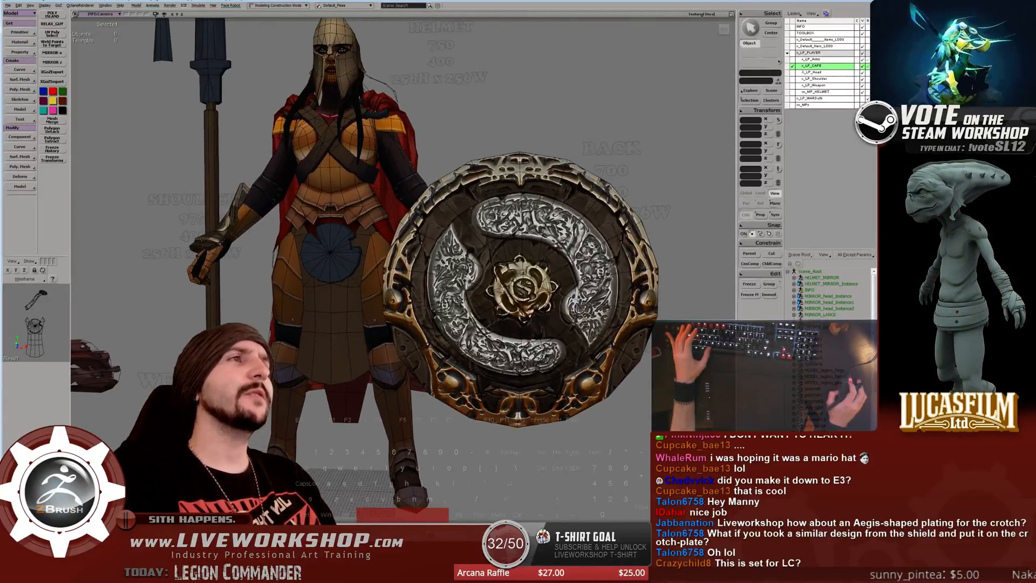
pyautogui.press('space')
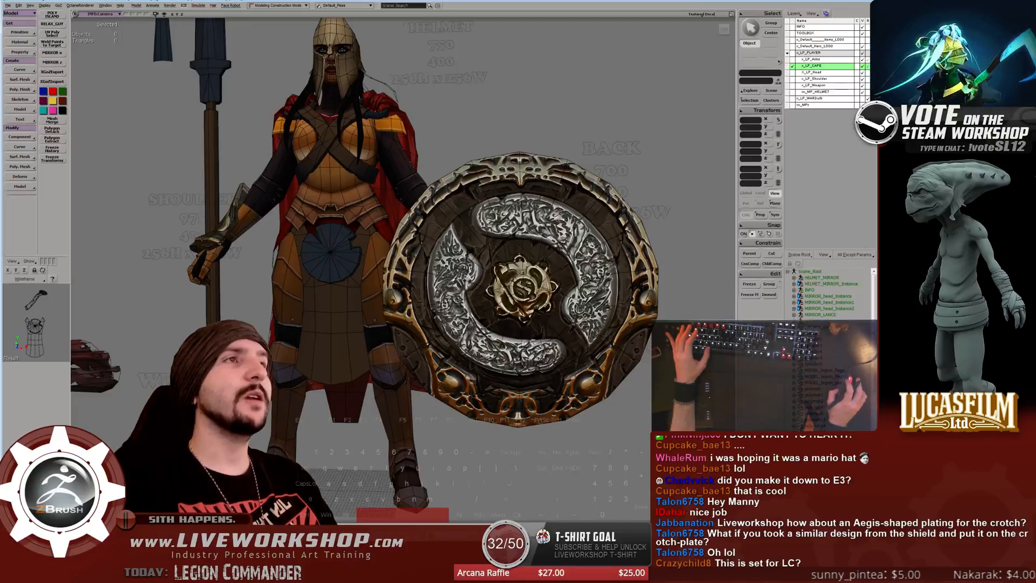
pyautogui.moveTo(398, 244); pyautogui.dragTo(470, 251, button='right')
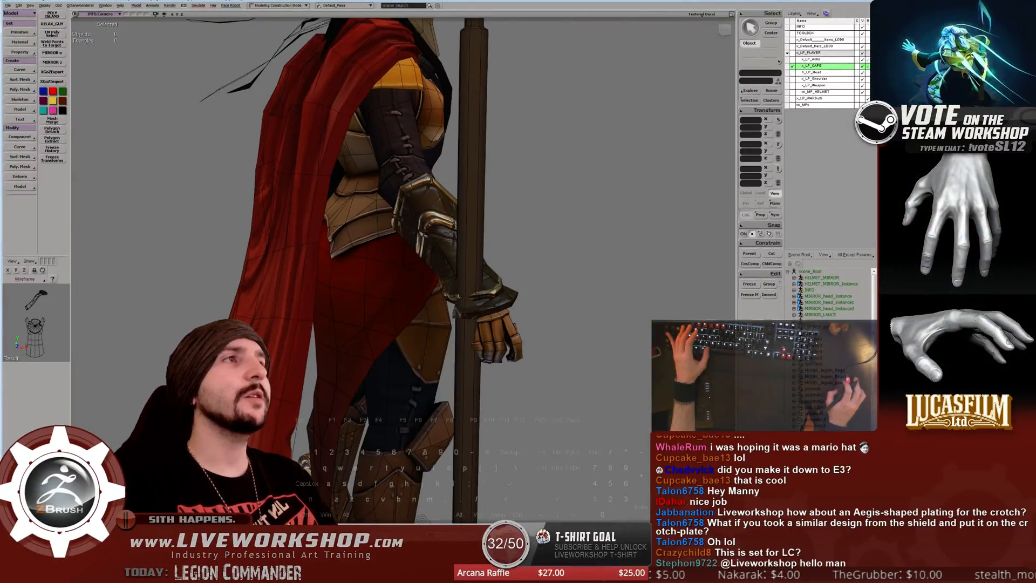
pyautogui.moveTo(469, 251); pyautogui.dragTo(377, 251, button='right')
pyautogui.press('space')
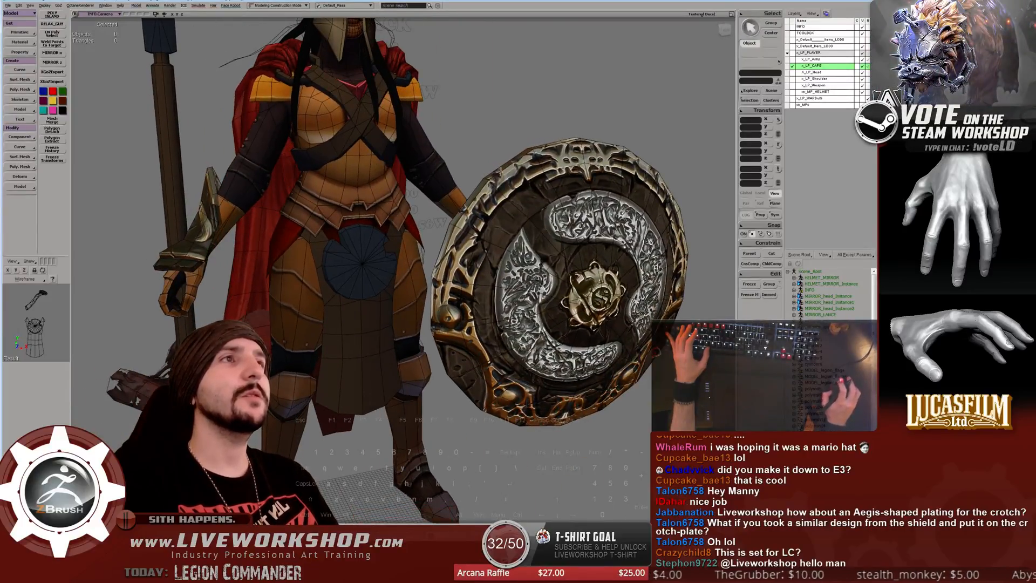
# Examine the low-poly helmet, shoulders and crossed chest straps from the side and the front.
pyautogui.press('s')
pyautogui.moveTo(377, 250); pyautogui.dragTo(377, 442)
pyautogui.moveTo(378, 443); pyautogui.dragTo(270, 442, button='right')
pyautogui.press('space')
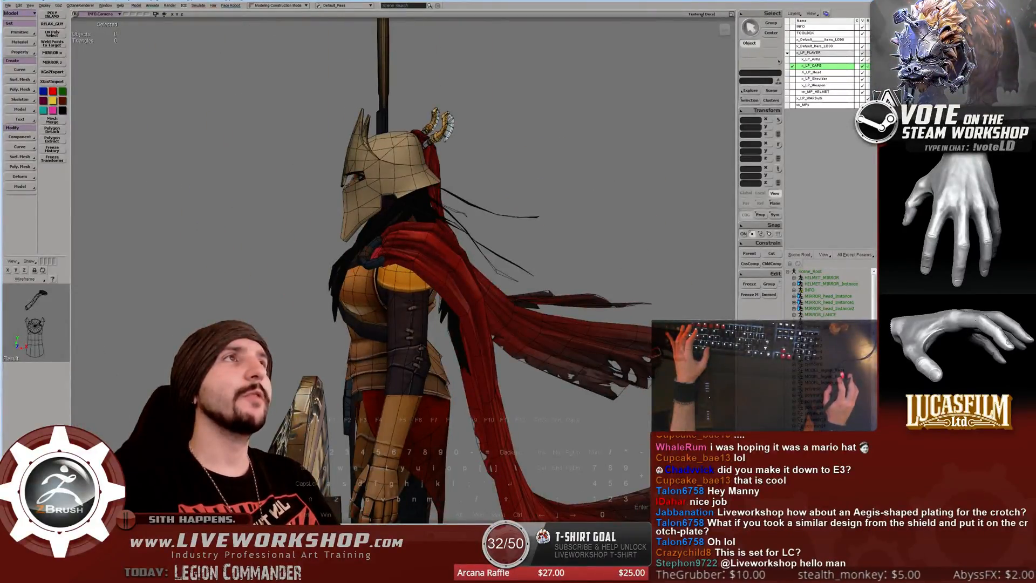
pyautogui.moveTo(280, 295); pyautogui.dragTo(467, 296, button='right')
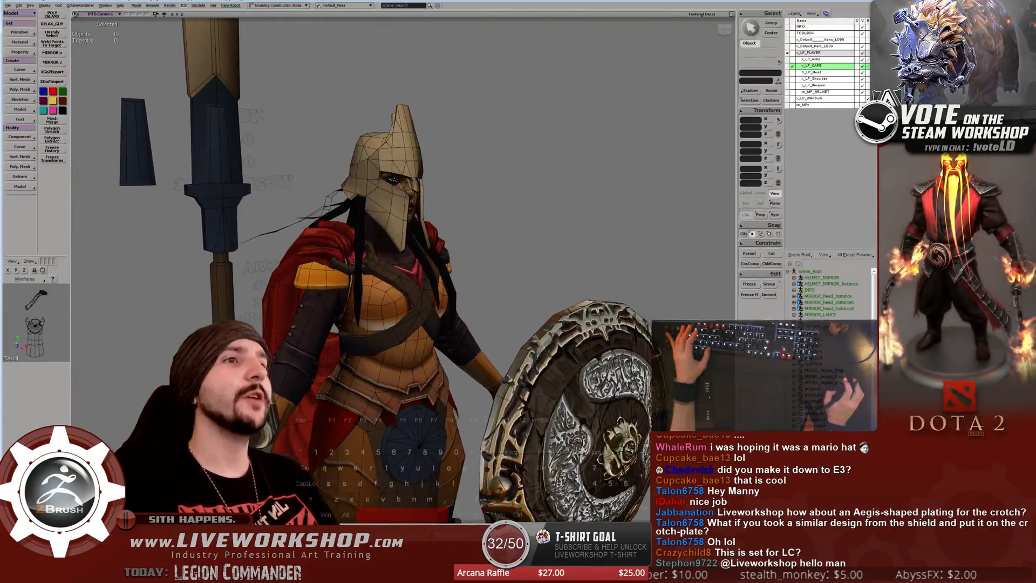
pyautogui.moveTo(466, 296); pyautogui.dragTo(467, 146)
pyautogui.moveTo(467, 146); pyautogui.dragTo(405, 146, button='right')
pyautogui.moveTo(404, 145)
pyautogui.mouseDown(button='middle')
pyautogui.moveTo(323, 145)
pyautogui.moveTo(432, 146)
pyautogui.moveTo(410, 146)
pyautogui.mouseUp(button='middle')
pyautogui.moveTo(410, 145); pyautogui.dragTo(410, 183)
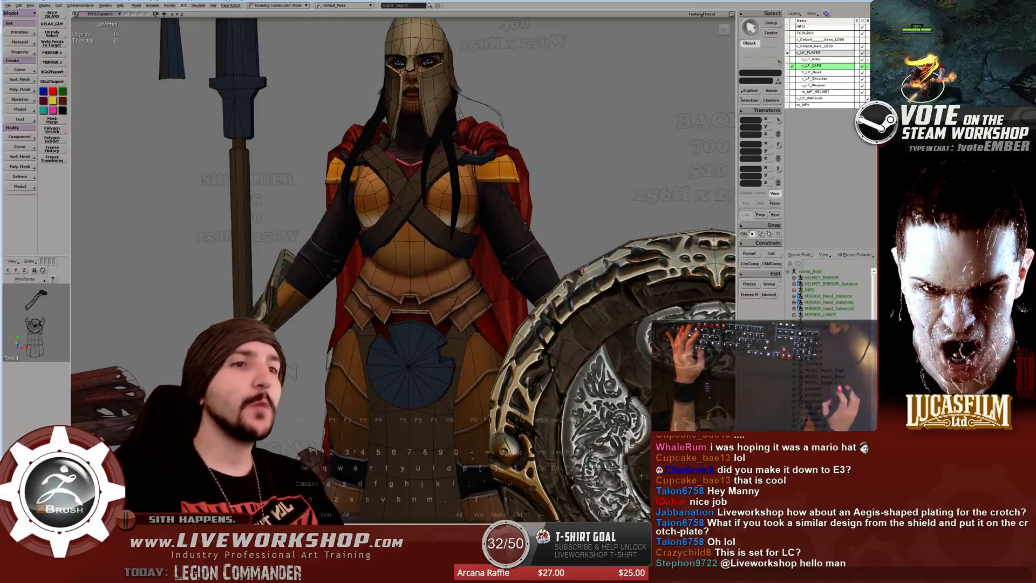
# Switch back to ZBrush and sculpt the lower tie band on the cape-side back braid with an adjusted brush size.
pyautogui.hotkey('alt', 'Tab')
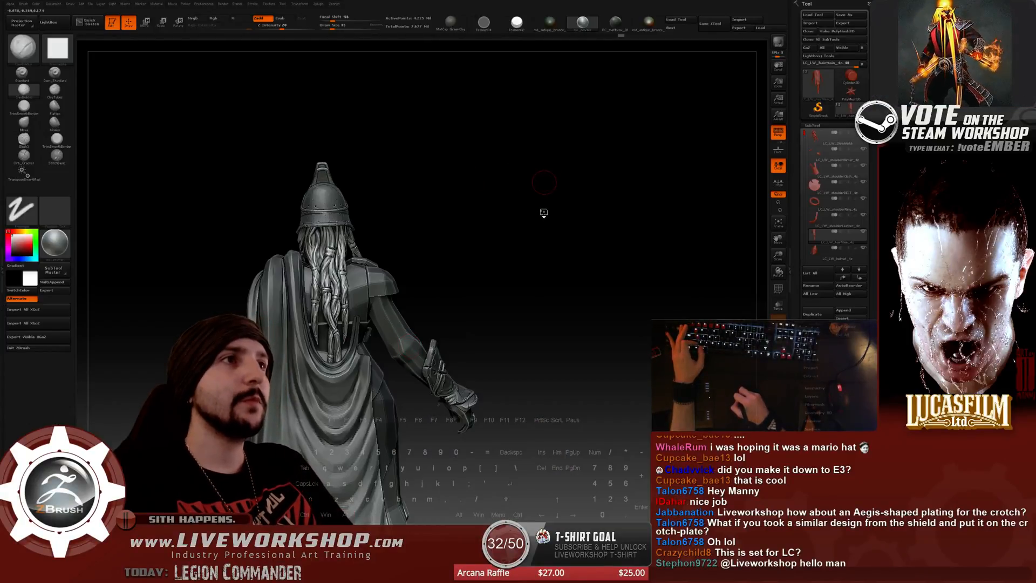
pyautogui.moveTo(544, 212)
pyautogui.keyDown('alt'); pyautogui.mouseDown()
pyautogui.moveTo(562, 238)
pyautogui.moveTo(618, 215)
pyautogui.moveTo(564, 168)
pyautogui.moveTo(650, 143)
pyautogui.moveTo(641, 173)
pyautogui.moveTo(681, 137)
pyautogui.mouseUp(); pyautogui.keyUp('alt')
pyautogui.click(334, 27)
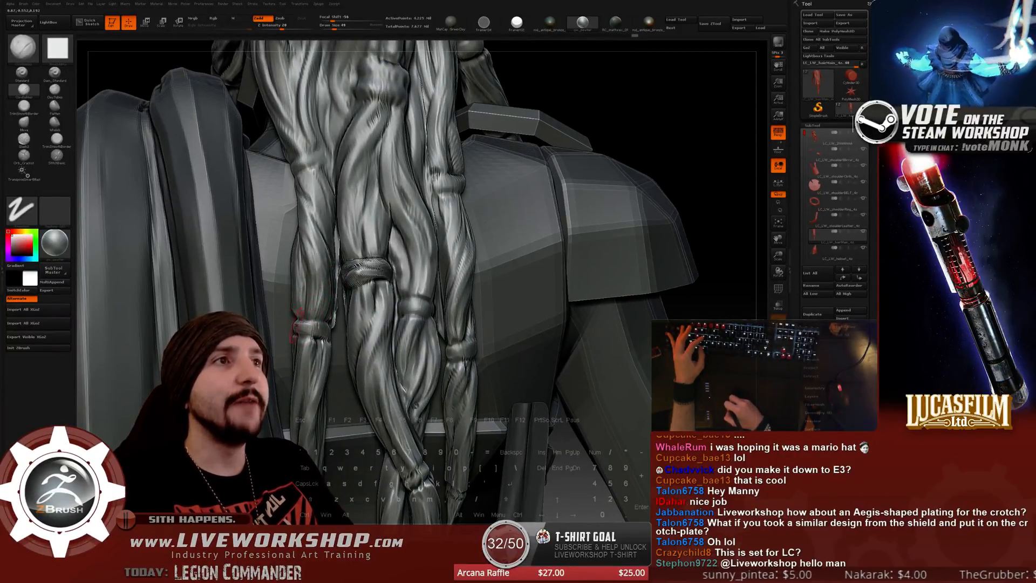
pyautogui.press(']')
pyautogui.keyDown('ctrl'); pyautogui.moveTo(295, 326); pyautogui.dragTo(320, 315, button='right'); pyautogui.keyUp('ctrl')
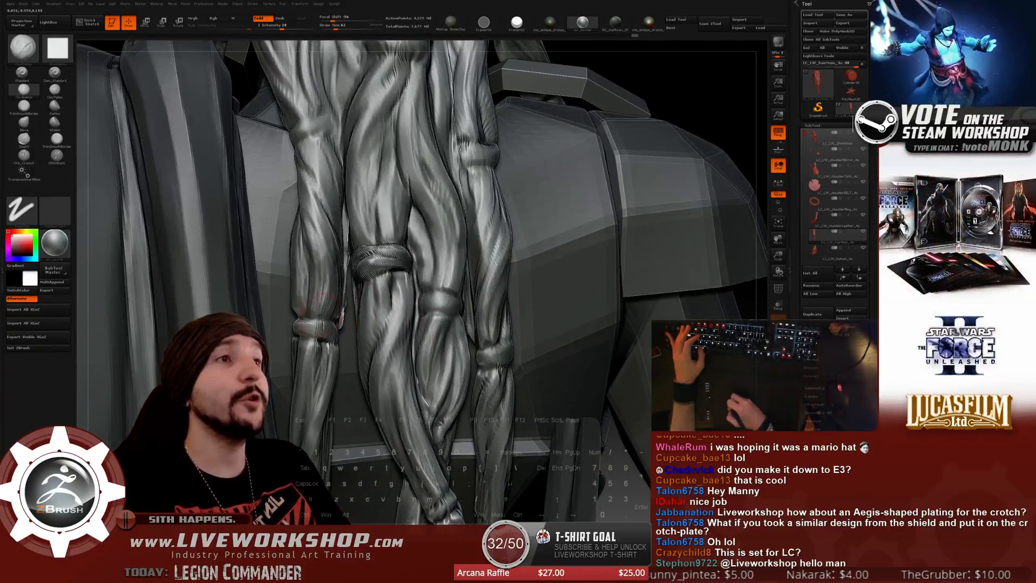
pyautogui.moveTo(691, 84); pyautogui.dragTo(655, 91)
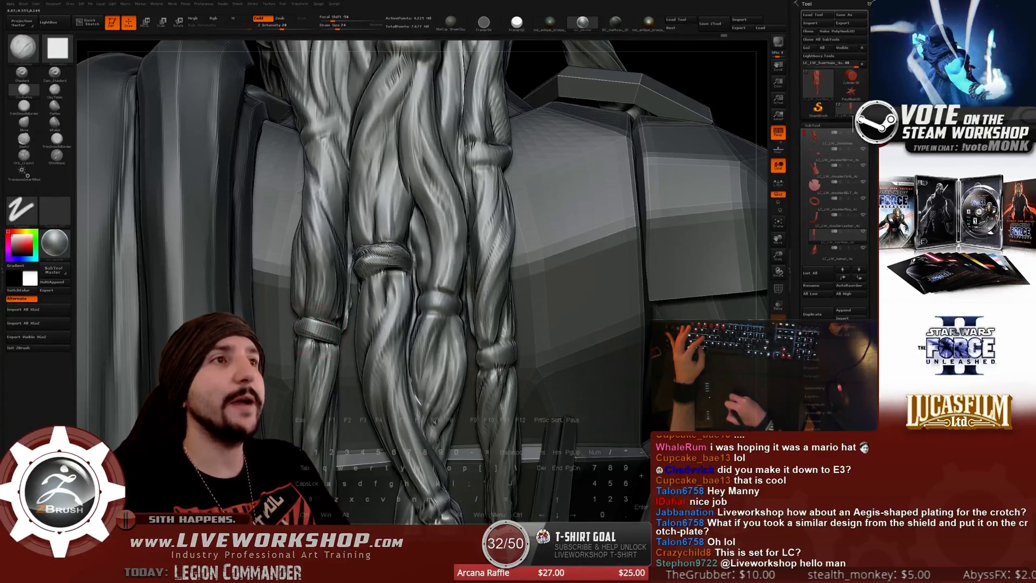
# Sculpt twisting hair strands along the cape-side braid between its two tie bands.
pyautogui.moveTo(714, 62); pyautogui.dragTo(299, 307)
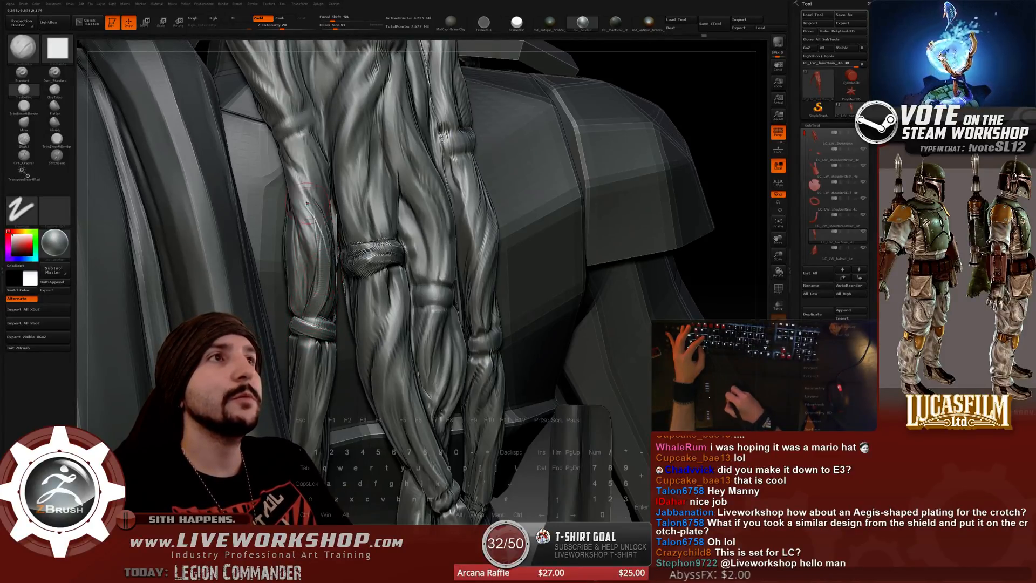
pyautogui.press('shift')
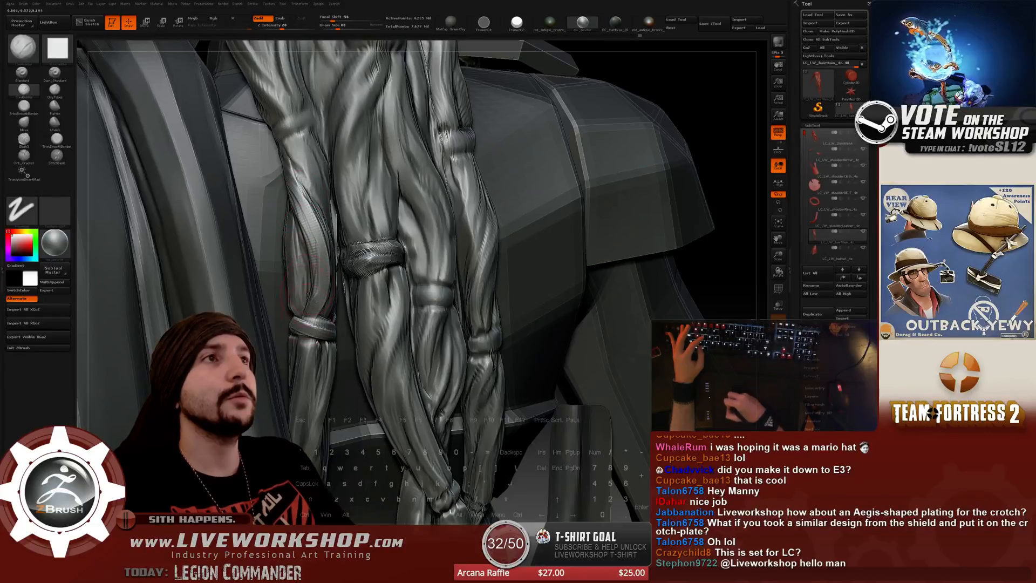
pyautogui.press('s')
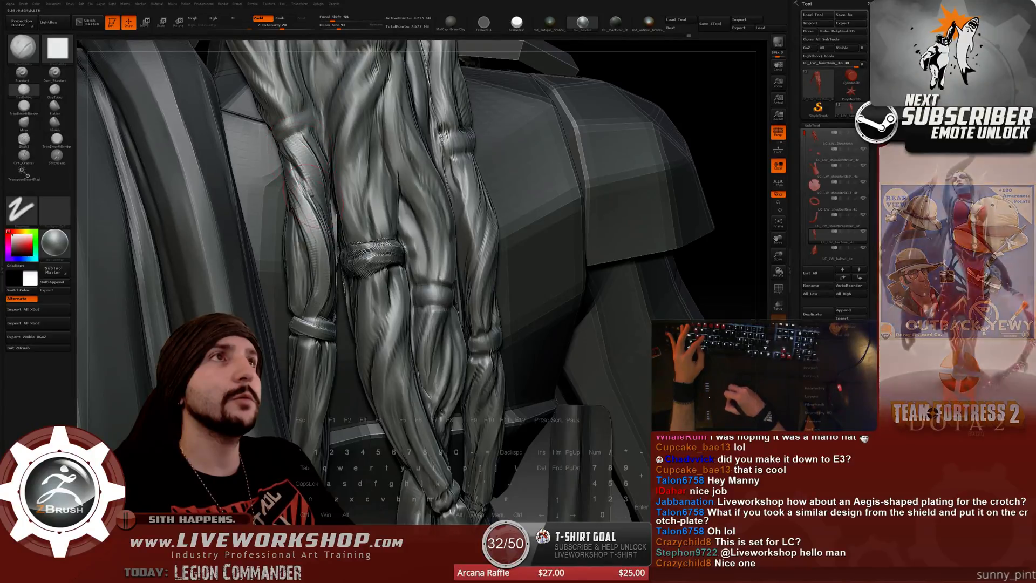
pyautogui.moveTo(312, 195); pyautogui.dragTo(254, 227)
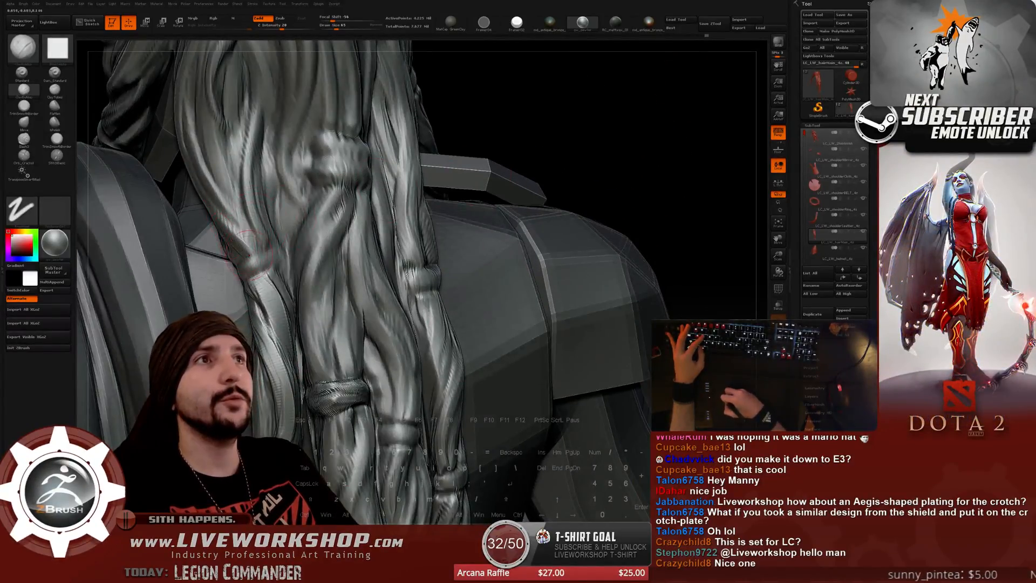
# Define the upper tie band on the cape-side braid and the hair gathering into it.
pyautogui.moveTo(582, 78)
pyautogui.keyDown('alt'); pyautogui.mouseDown()
pyautogui.moveTo(594, 156)
pyautogui.moveTo(545, 161)
pyautogui.mouseUp(); pyautogui.keyUp('alt')
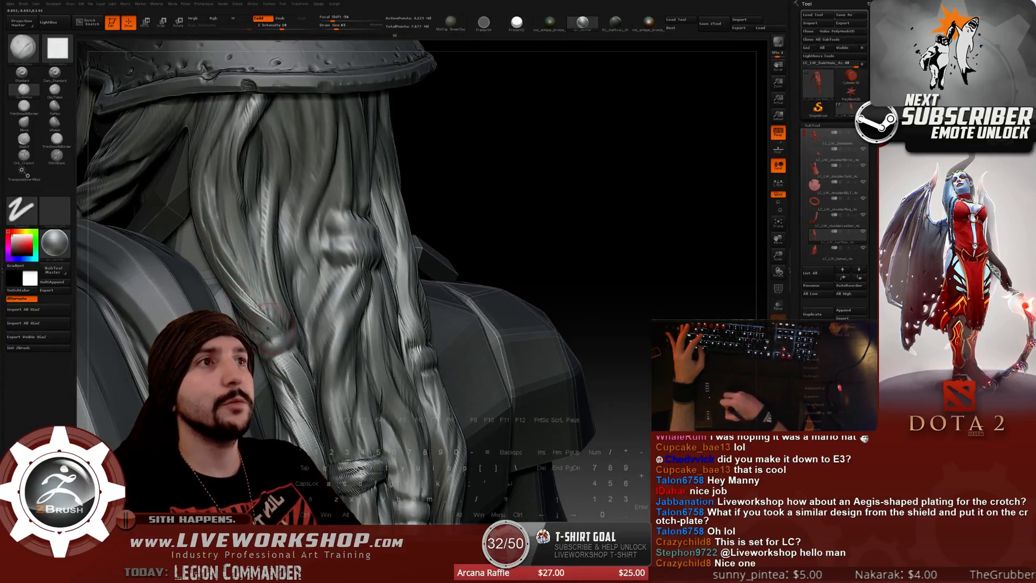
pyautogui.moveTo(267, 329); pyautogui.dragTo(278, 341, button='right')
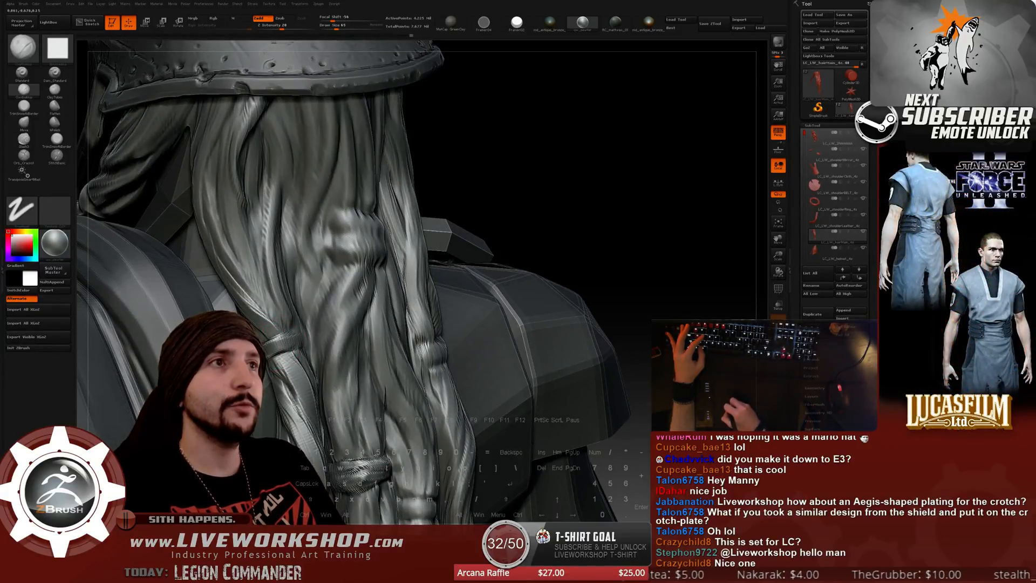
pyautogui.moveTo(542, 227)
pyautogui.mouseDown()
pyautogui.moveTo(389, 254)
pyautogui.moveTo(293, 343)
pyautogui.mouseUp()
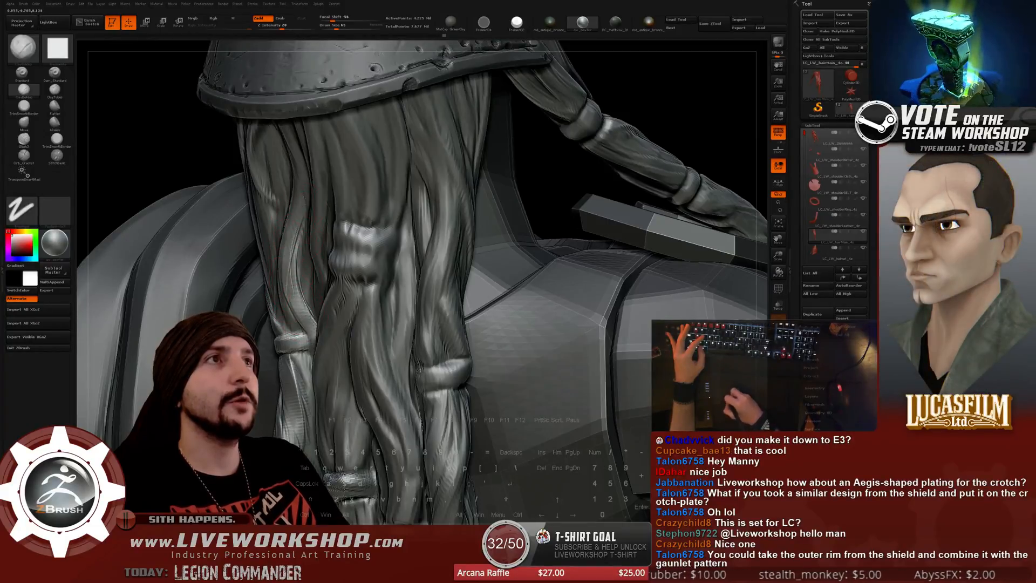
pyautogui.moveTo(167, 157); pyautogui.dragTo(292, 200)
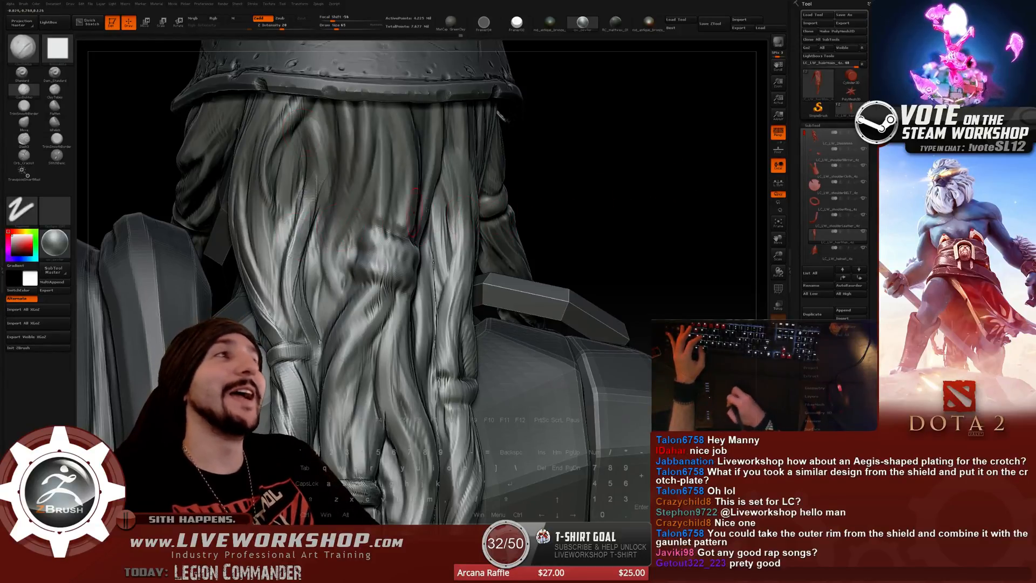
# Sculpt individual strands in the cape-side hair lock just below the helmet rim, varying the brush size.
pyautogui.moveTo(616, 181); pyautogui.dragTo(690, 187)
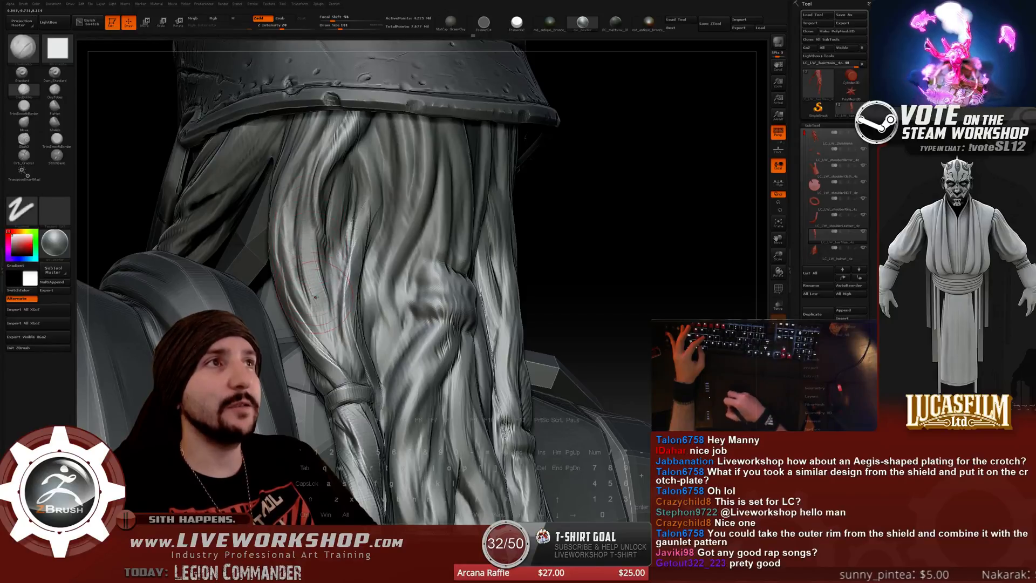
pyautogui.moveTo(622, 194)
pyautogui.mouseDown()
pyautogui.moveTo(642, 197)
pyautogui.moveTo(606, 189)
pyautogui.mouseUp()
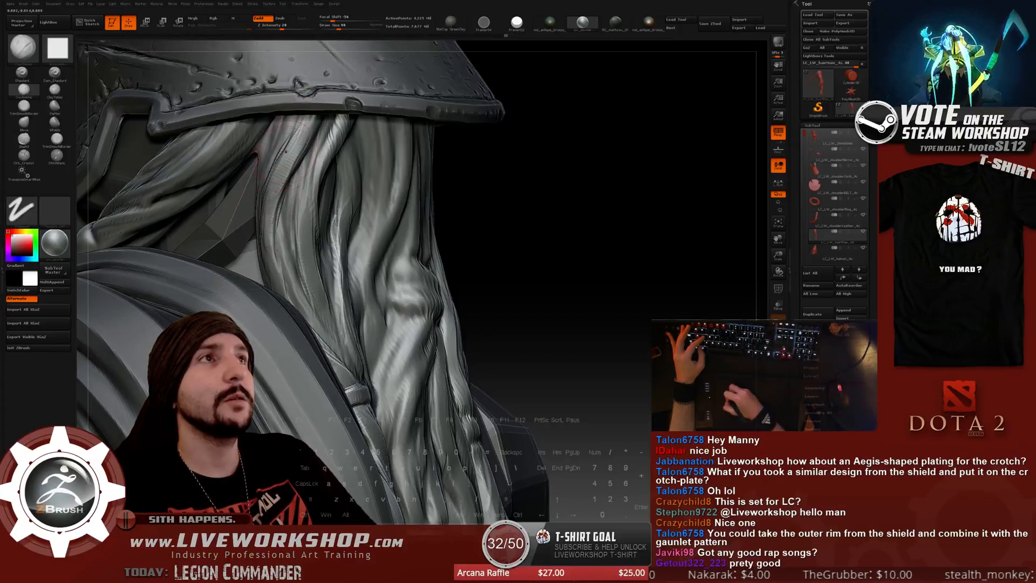
pyautogui.moveTo(537, 182); pyautogui.dragTo(342, 151)
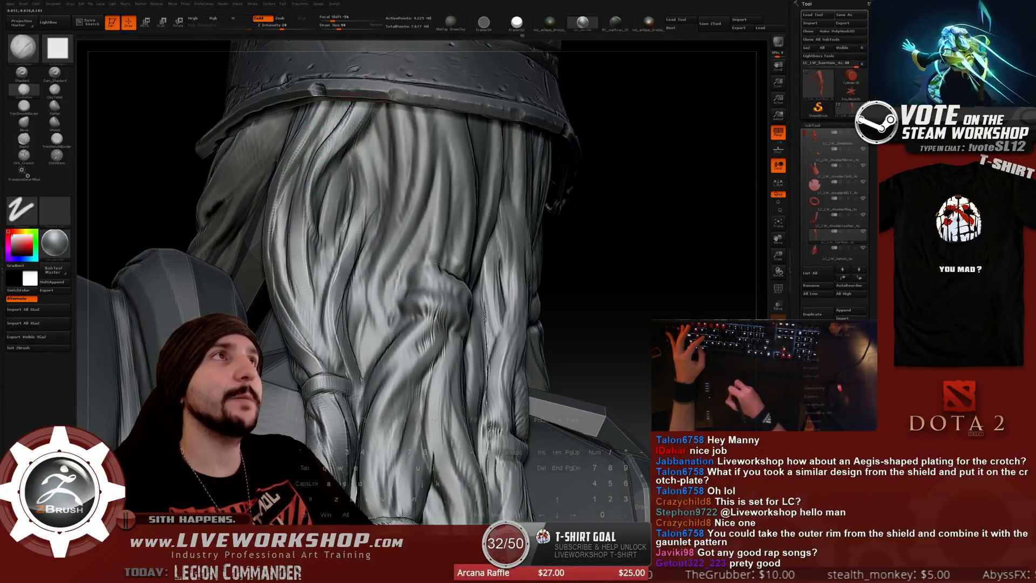
pyautogui.press('[')
pyautogui.moveTo(585, 182)
pyautogui.mouseDown()
pyautogui.moveTo(619, 180)
pyautogui.moveTo(588, 181)
pyautogui.mouseUp()
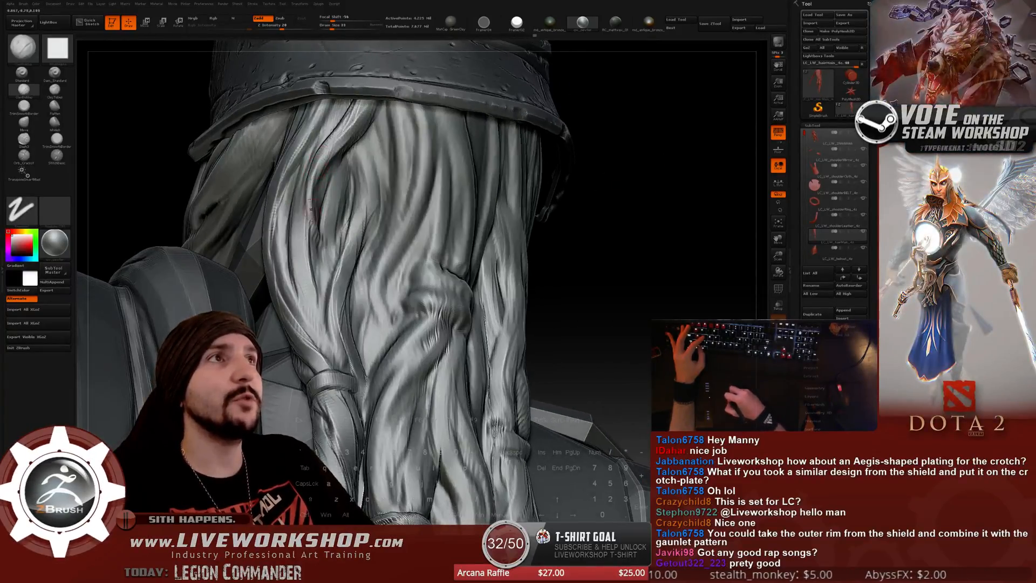
# Refine the long strands of the outer cape-side lock between the helmet rim and its upper tie band, varying the brush size.
pyautogui.press(']')
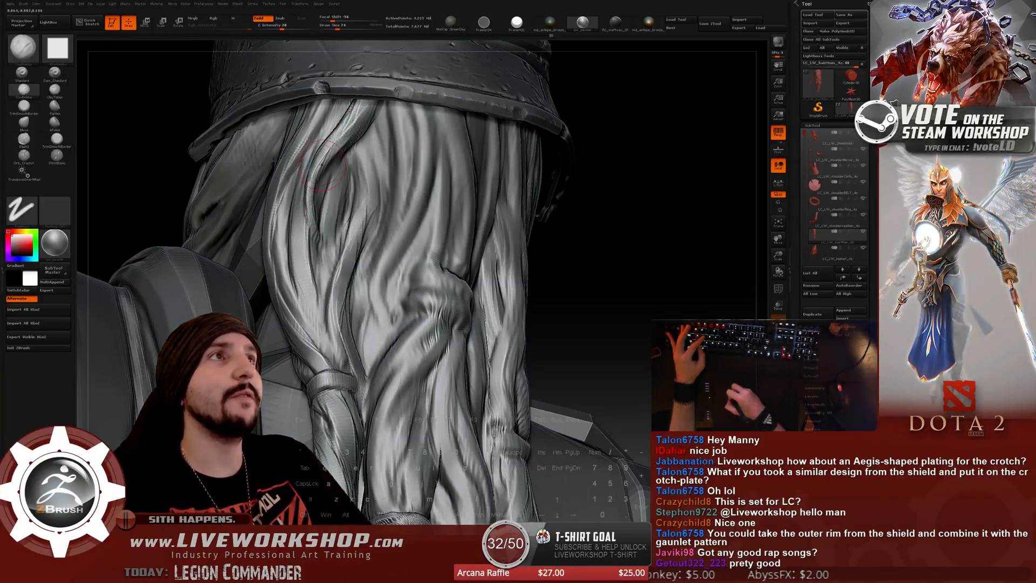
pyautogui.press(']')
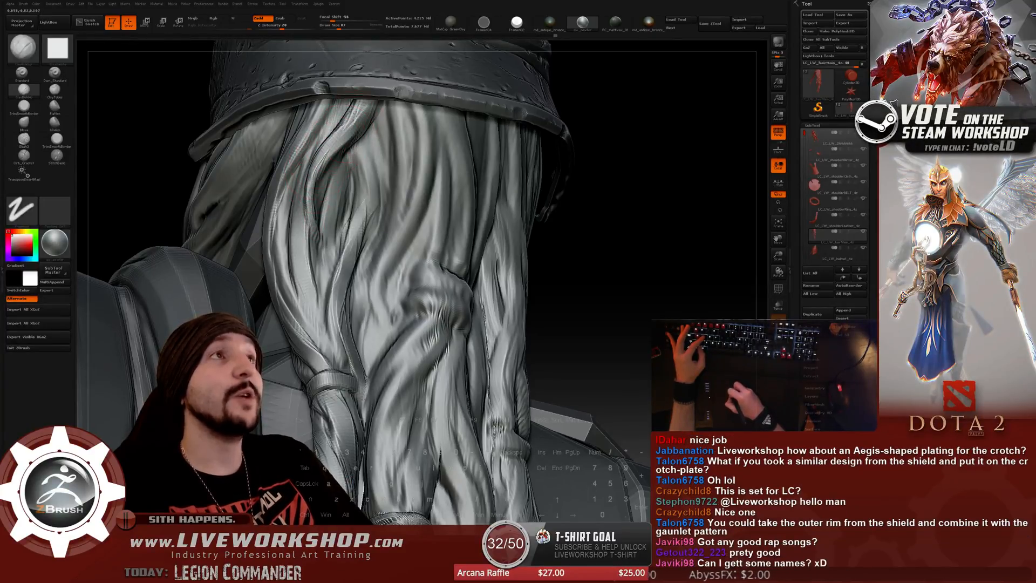
pyautogui.moveTo(594, 227); pyautogui.dragTo(631, 227)
pyautogui.press('s')
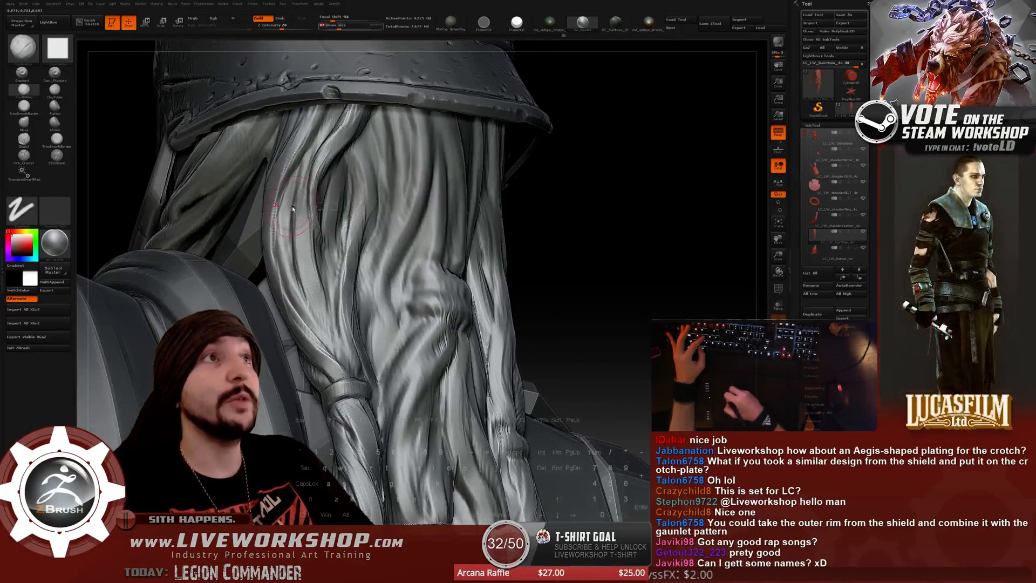
pyautogui.moveTo(572, 193); pyautogui.dragTo(607, 193)
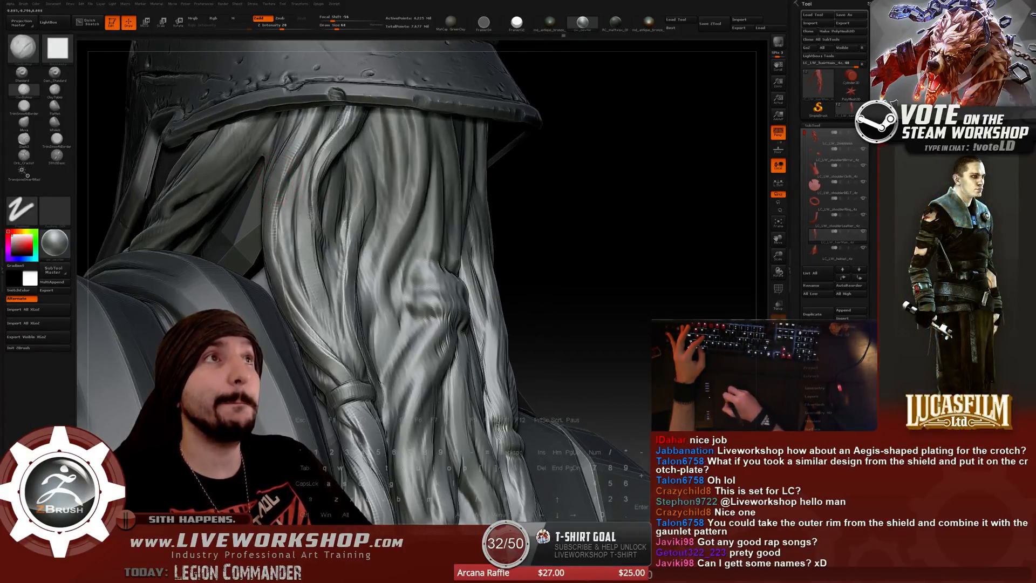
pyautogui.moveTo(282, 225); pyautogui.dragTo(272, 159)
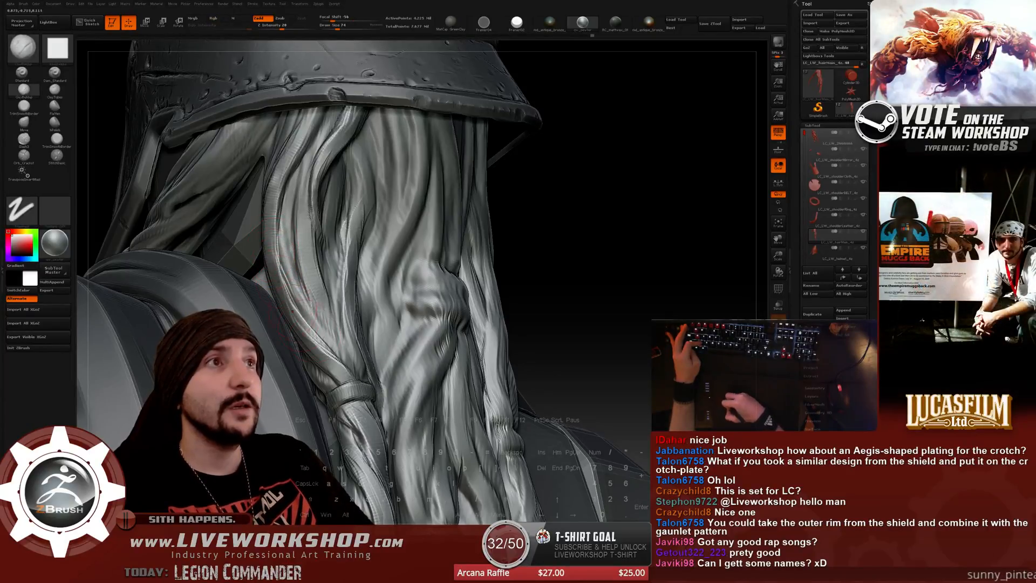
# Carve the strands converging on the cape-side tie band and smooth the grooves between them.
pyautogui.moveTo(615, 284); pyautogui.dragTo(303, 279)
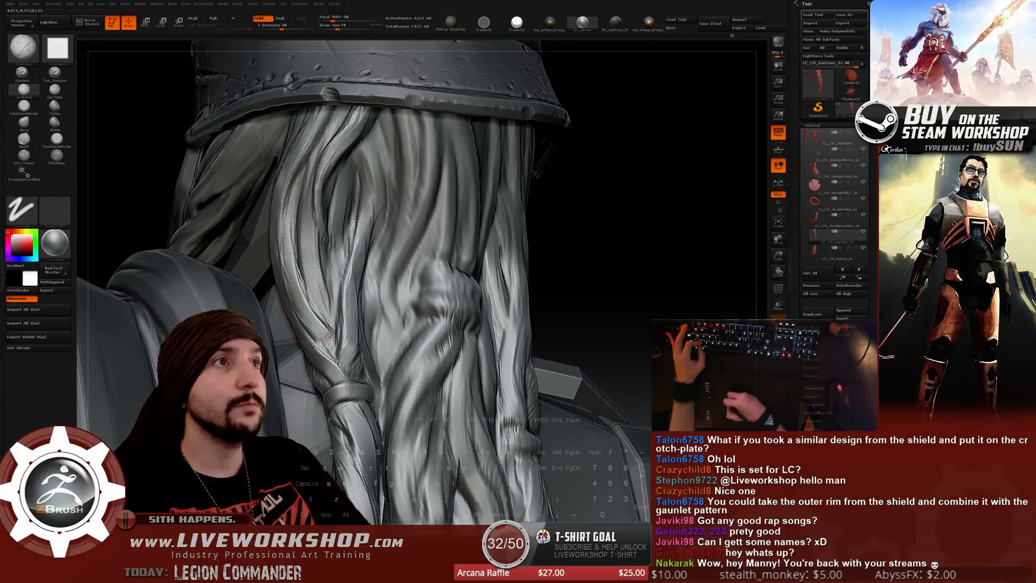
pyautogui.press('[')
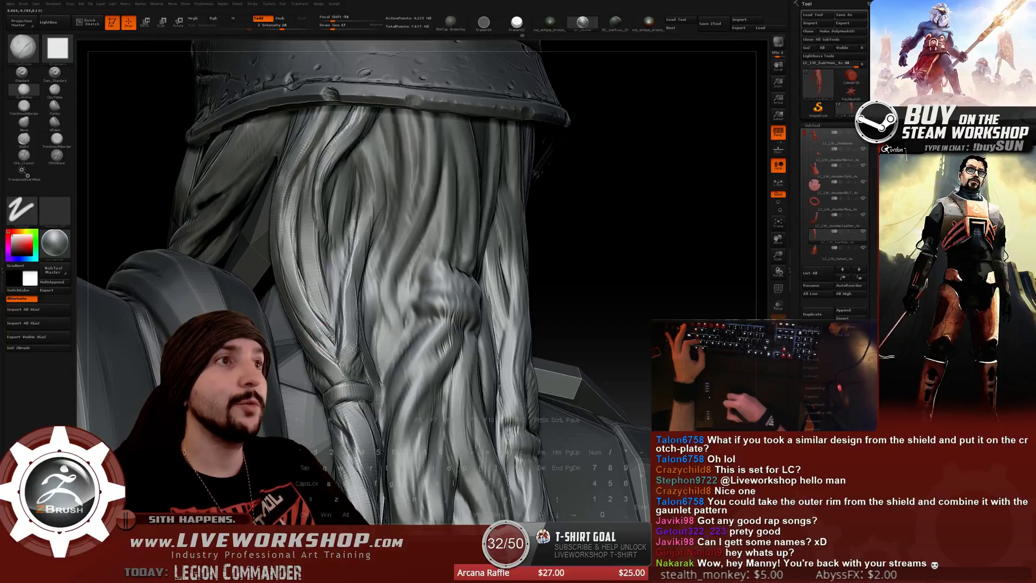
pyautogui.press('shift')
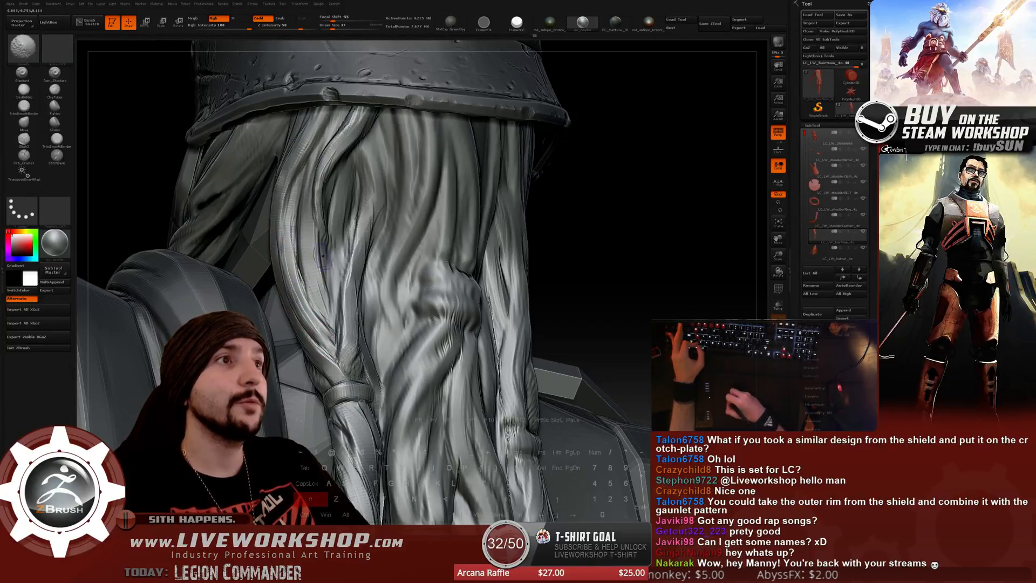
# Sculpt a wrapped tie band around the central lock of the back hair with an adjusted brush size.
pyautogui.keyDown('alt'); pyautogui.moveTo(594, 237); pyautogui.dragTo(527, 78); pyautogui.keyUp('alt')
pyautogui.moveTo(522, 239)
pyautogui.mouseDown()
pyautogui.moveTo(539, 238)
pyautogui.moveTo(560, 150)
pyautogui.mouseUp()
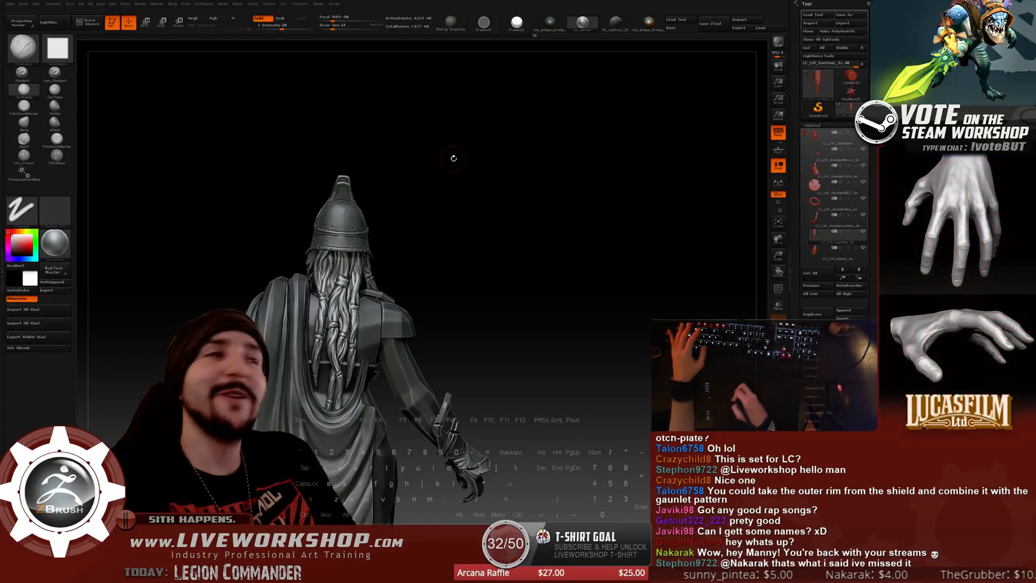
pyautogui.moveTo(557, 219); pyautogui.dragTo(637, 146)
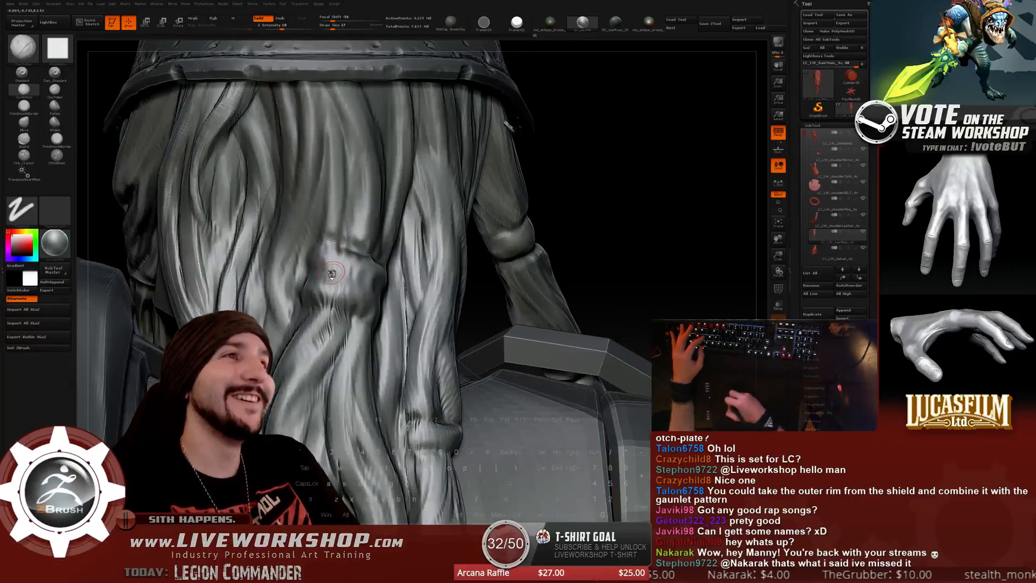
pyautogui.press('s')
pyautogui.moveTo(332, 274); pyautogui.dragTo(340, 275)
pyautogui.keyDown('alt'); pyautogui.moveTo(647, 167); pyautogui.dragTo(643, 199); pyautogui.keyUp('alt')
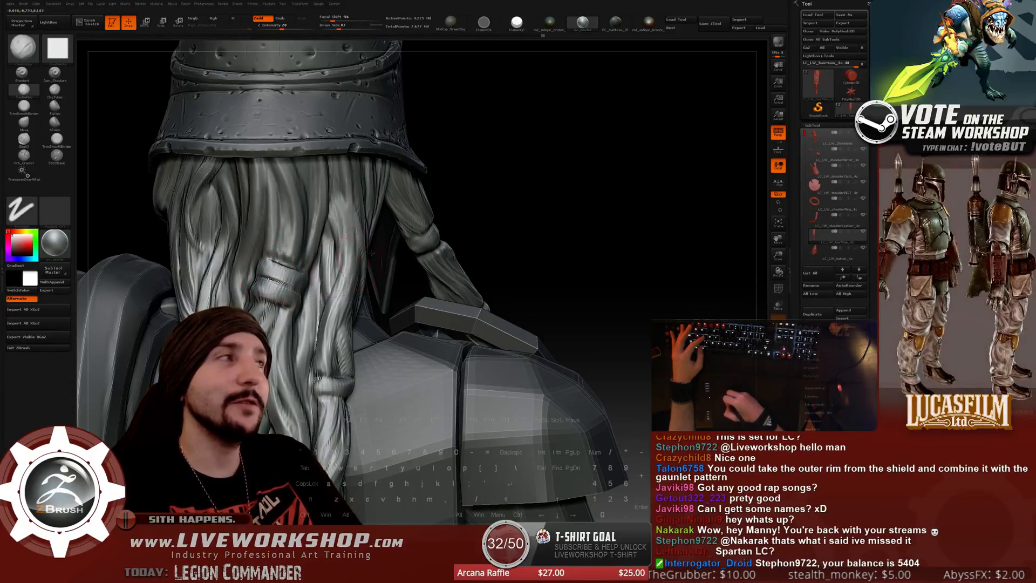
pyautogui.moveTo(620, 221)
pyautogui.keyDown('alt'); pyautogui.mouseDown()
pyautogui.moveTo(620, 201)
pyautogui.moveTo(572, 205)
pyautogui.mouseUp(); pyautogui.keyUp('alt')
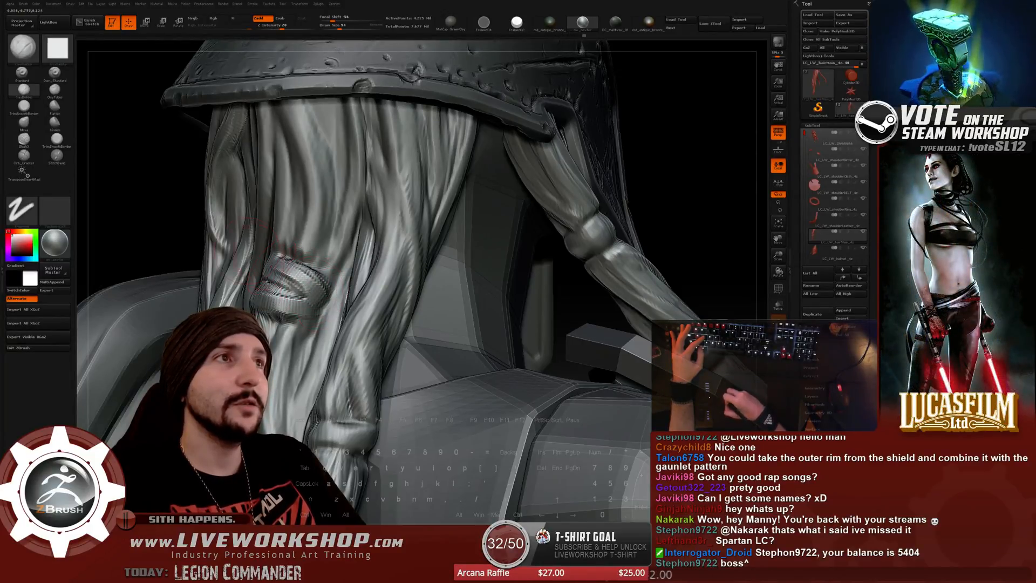
# Refine the wraps and edges of the central tie band and build up the hair bulging beside it.
pyautogui.moveTo(647, 162)
pyautogui.mouseDown()
pyautogui.moveTo(561, 162)
pyautogui.moveTo(597, 157)
pyautogui.mouseUp()
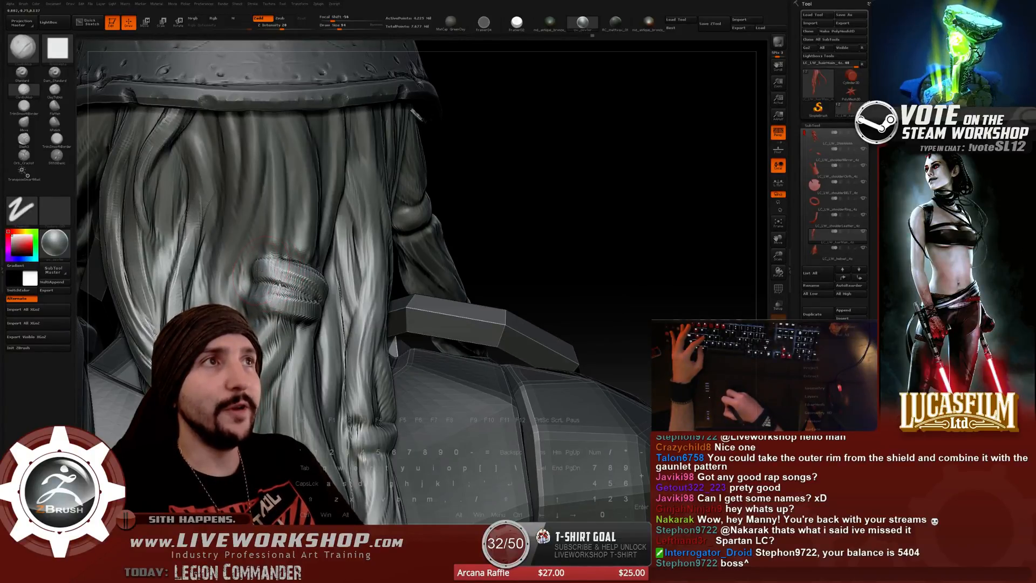
pyautogui.press('s')
pyautogui.moveTo(259, 270); pyautogui.dragTo(256, 270)
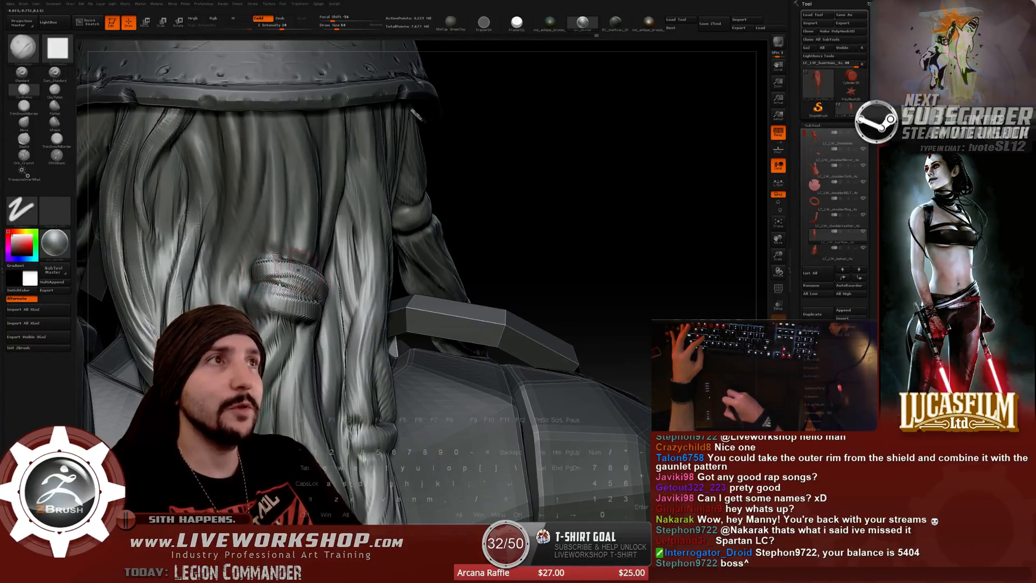
pyautogui.moveTo(500, 206); pyautogui.dragTo(453, 208)
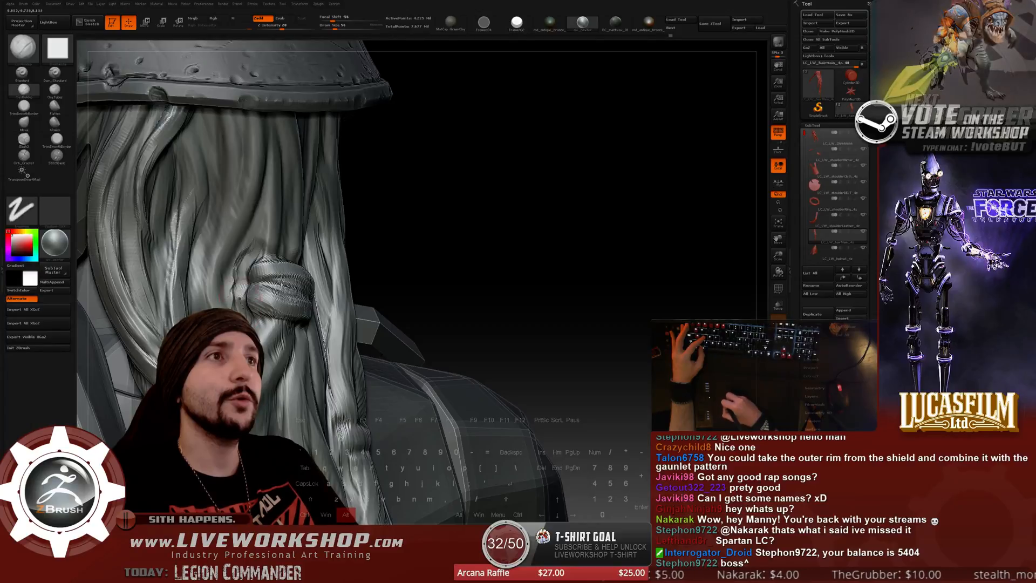
pyautogui.moveTo(446, 236); pyautogui.dragTo(405, 238)
pyautogui.press(']')
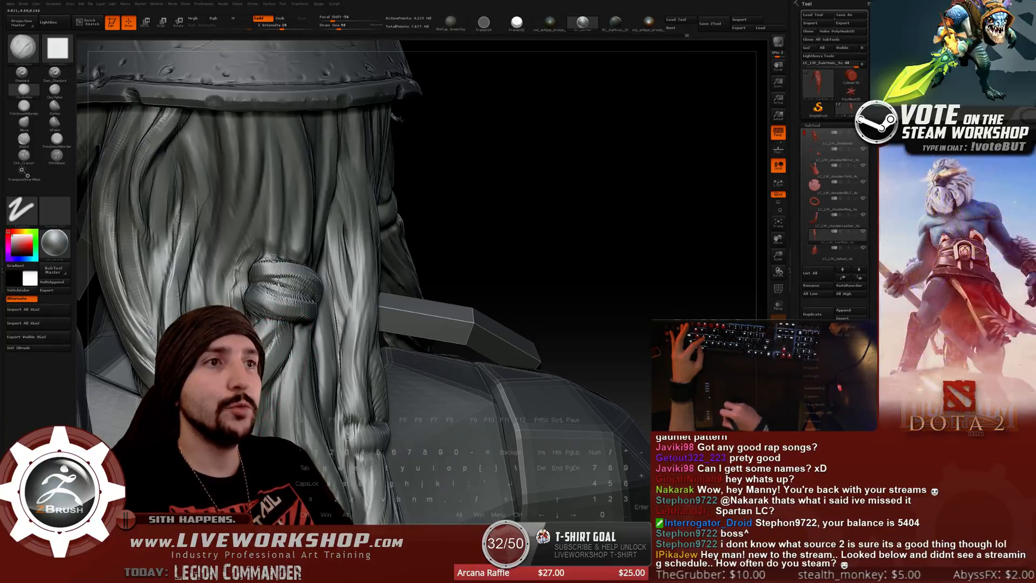
# Sculpt the strands between the helmet rim and the central tie band so they gather into the band.
pyautogui.hotkey('shift', 'd')
pyautogui.keyDown('alt'); pyautogui.moveTo(576, 208); pyautogui.dragTo(587, 173); pyautogui.keyUp('alt')
pyautogui.keyDown('alt'); pyautogui.moveTo(479, 253); pyautogui.dragTo(554, 192); pyautogui.keyUp('alt')
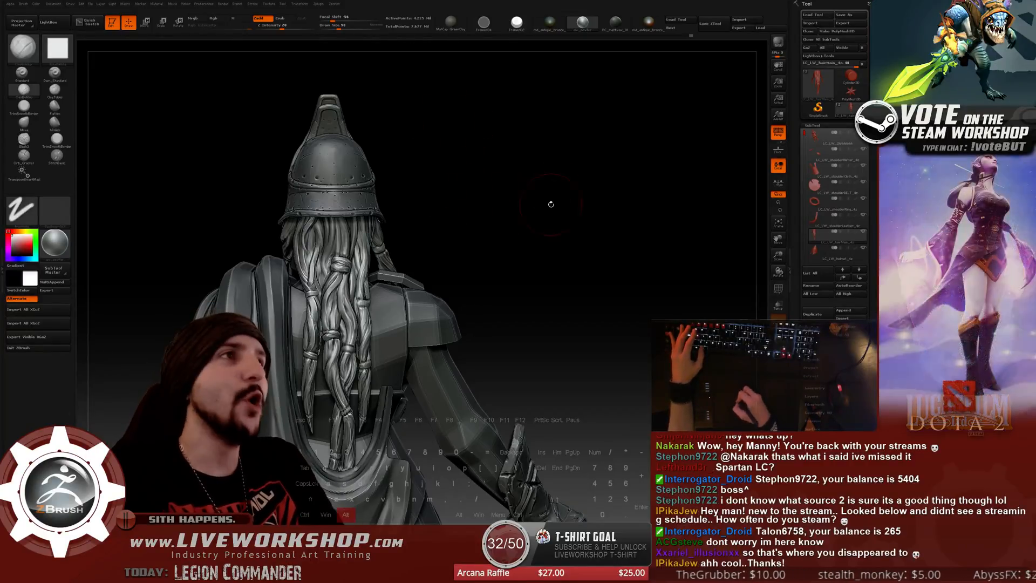
pyautogui.moveTo(527, 276)
pyautogui.keyDown('alt'); pyautogui.mouseDown()
pyautogui.moveTo(606, 178)
pyautogui.moveTo(626, 187)
pyautogui.moveTo(668, 175)
pyautogui.moveTo(684, 143)
pyautogui.moveTo(677, 202)
pyautogui.moveTo(662, 176)
pyautogui.moveTo(679, 158)
pyautogui.mouseUp(); pyautogui.keyUp('alt')
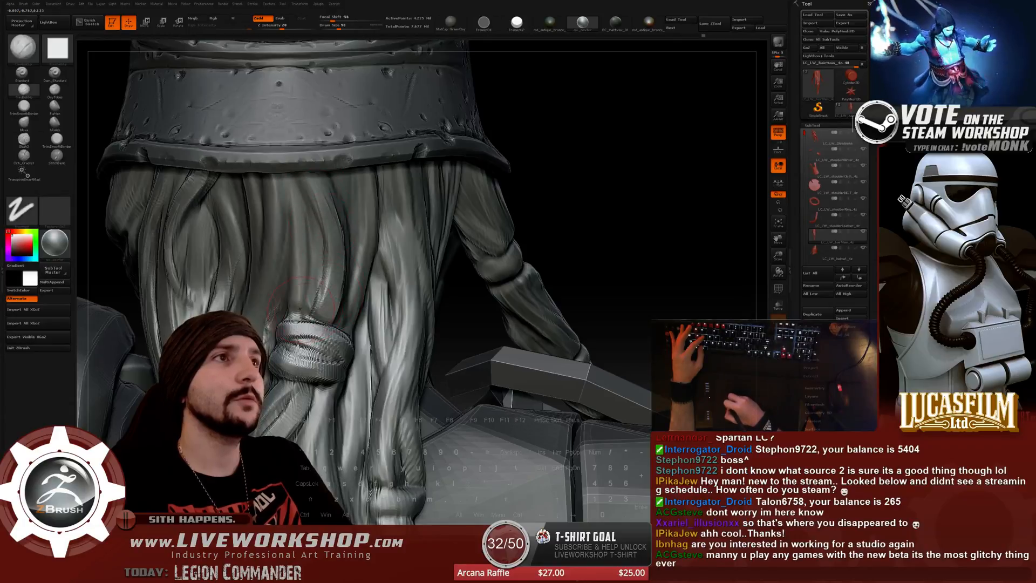
pyautogui.press('[')
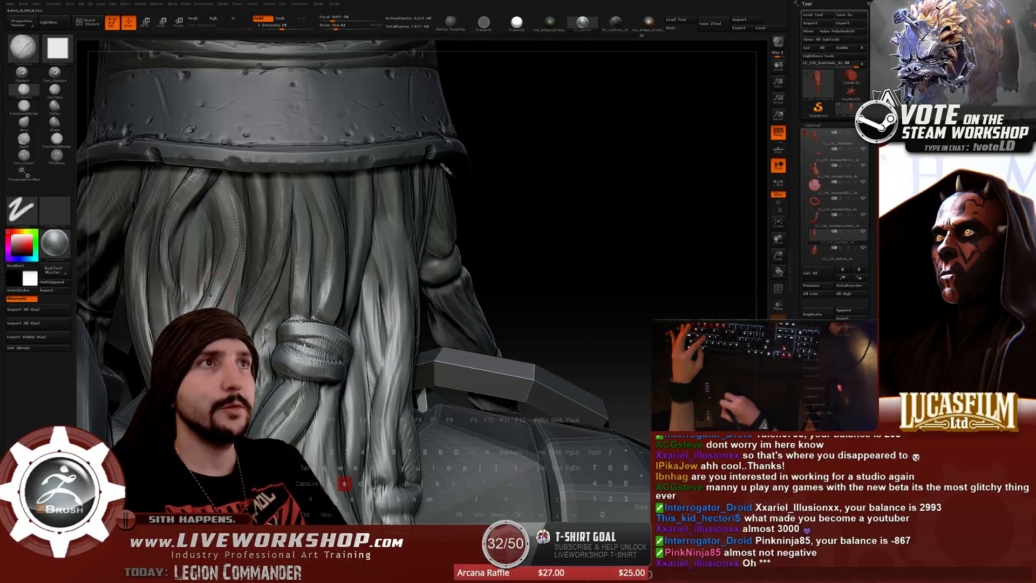
# Smooth and redefine the looping strands on the cape side of the central tie band, alternating brush sizes.
pyautogui.press(']')
pyautogui.press(']')
pyautogui.press(']')
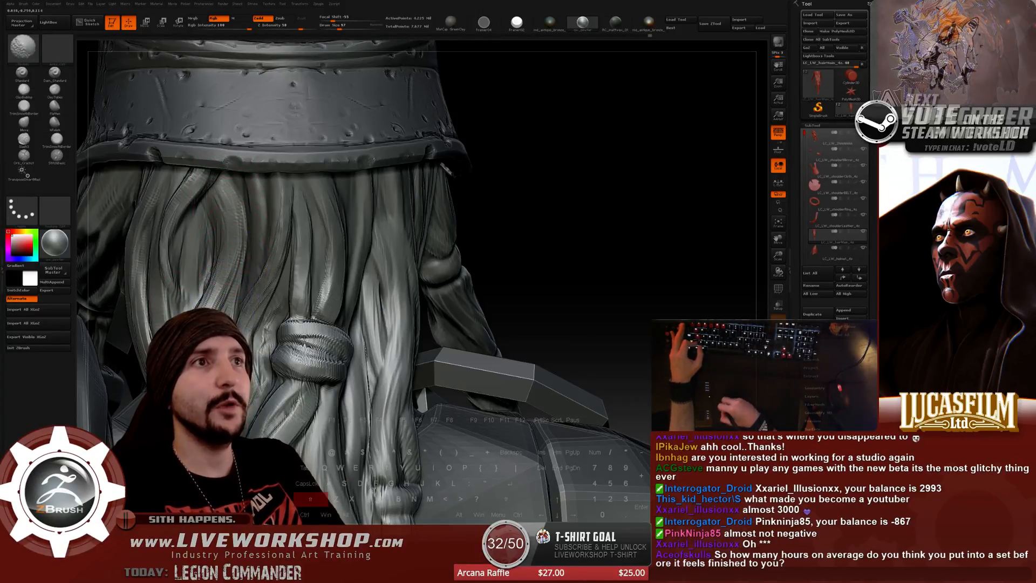
pyautogui.press('[')
pyautogui.press('[')
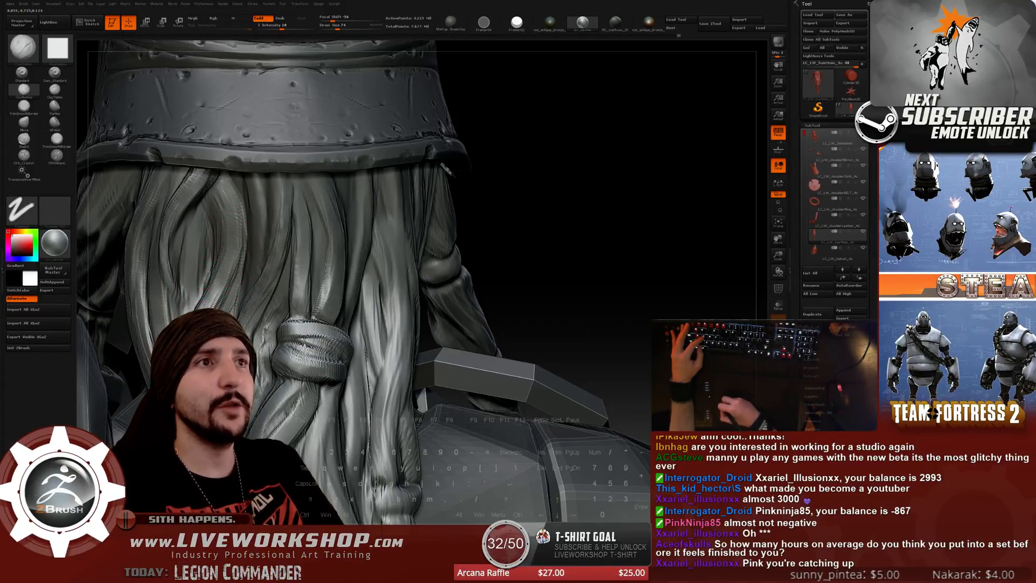
# Hide the helmet subtool to expose the top of the back hair, keeping the main hair subtool active.
pyautogui.keyDown('alt'); pyautogui.moveTo(578, 234); pyautogui.dragTo(454, 130); pyautogui.keyUp('alt')
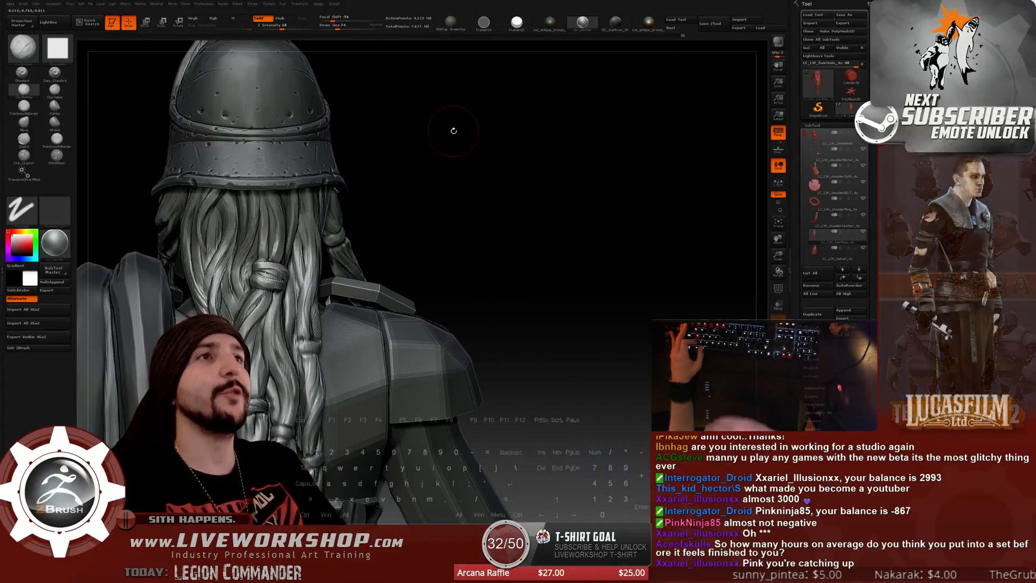
pyautogui.keyDown('alt'); pyautogui.moveTo(473, 251); pyautogui.dragTo(593, 183); pyautogui.keyUp('alt')
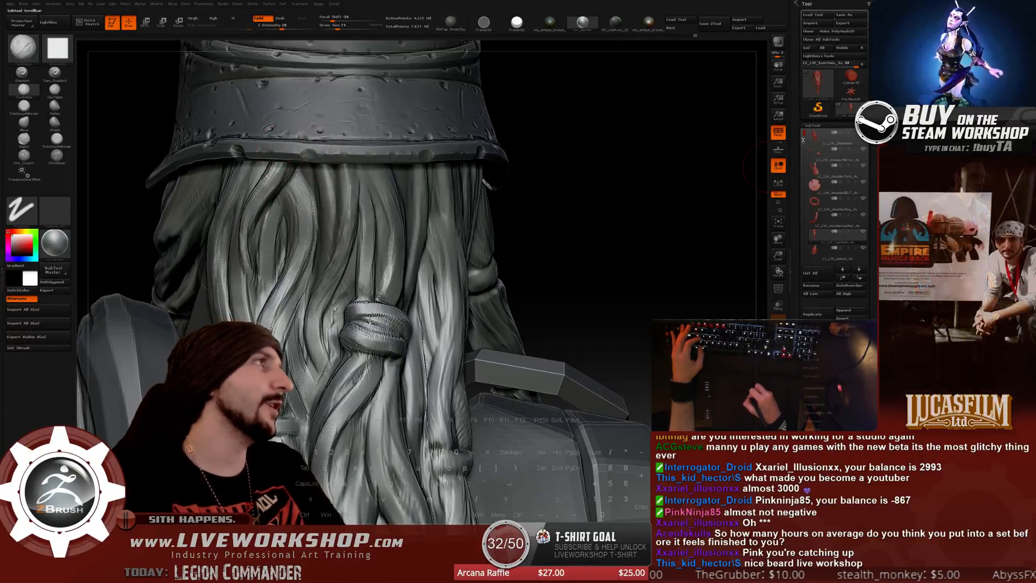
pyautogui.keyDown('alt'); pyautogui.moveTo(574, 171); pyautogui.dragTo(396, 208); pyautogui.keyUp('alt')
pyautogui.keyDown('alt'); pyautogui.click(318, 216); pyautogui.keyUp('alt')
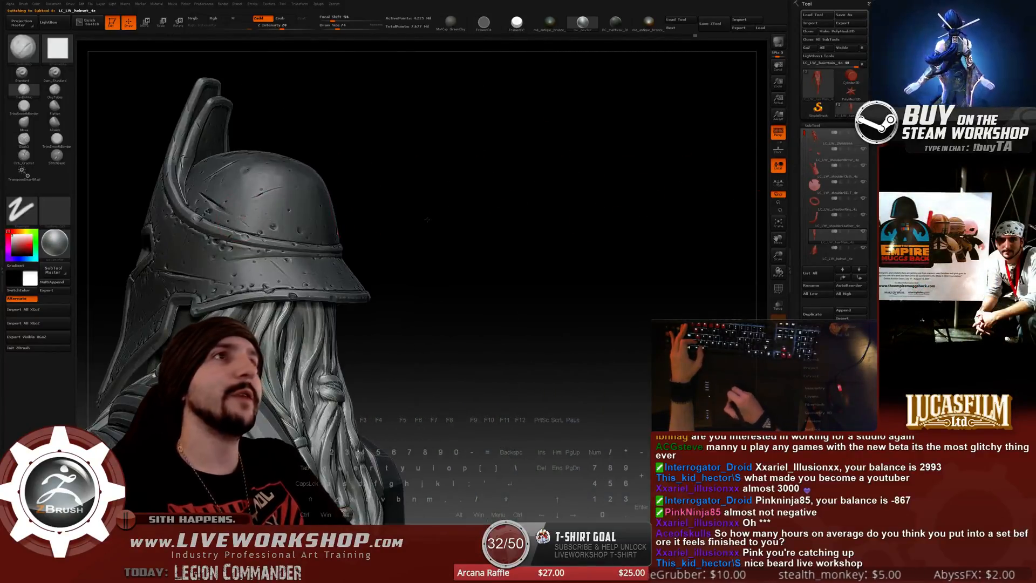
pyautogui.moveTo(492, 217)
pyautogui.mouseDown()
pyautogui.moveTo(594, 206)
pyautogui.moveTo(574, 212)
pyautogui.moveTo(613, 196)
pyautogui.mouseUp()
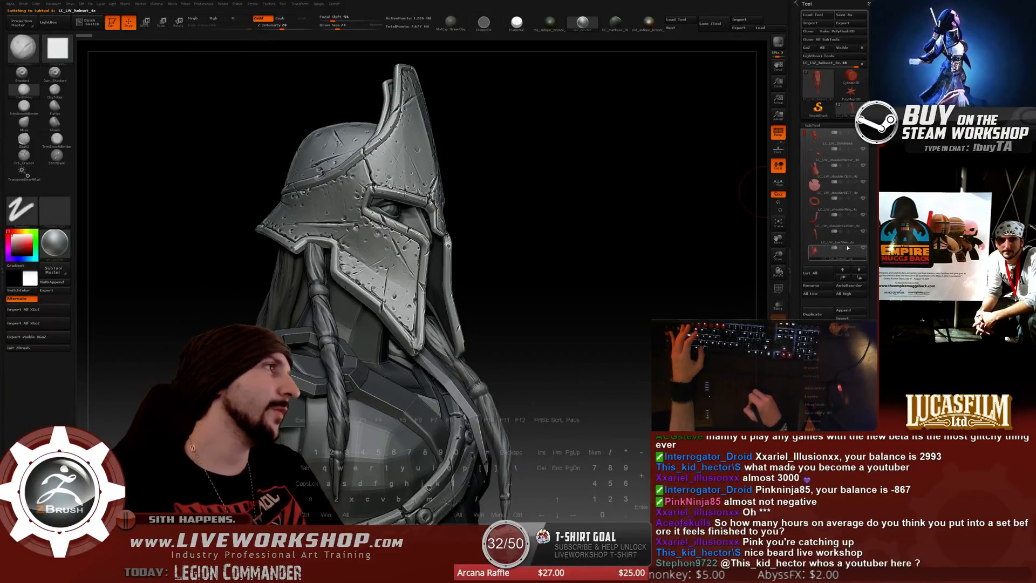
pyautogui.keyDown('alt'); pyautogui.click(315, 272); pyautogui.keyUp('alt')
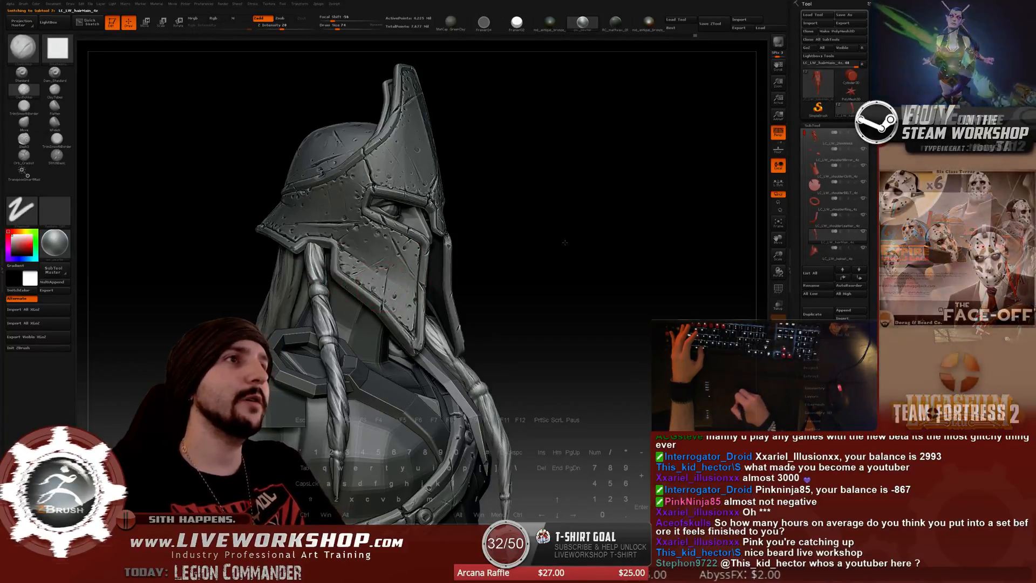
pyautogui.moveTo(561, 243); pyautogui.dragTo(497, 241)
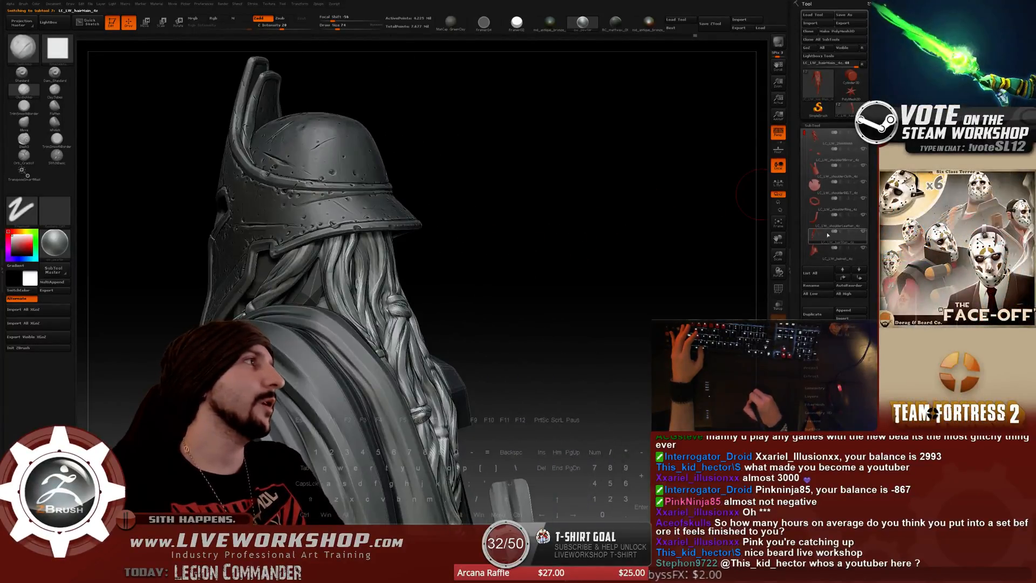
pyautogui.click(862, 248)
pyautogui.moveTo(741, 237); pyautogui.dragTo(550, 169)
# Extend the back hair strands up to the exposed hairline and sharpen those feeding into the central tie band.
pyautogui.moveTo(637, 173); pyautogui.dragTo(555, 174)
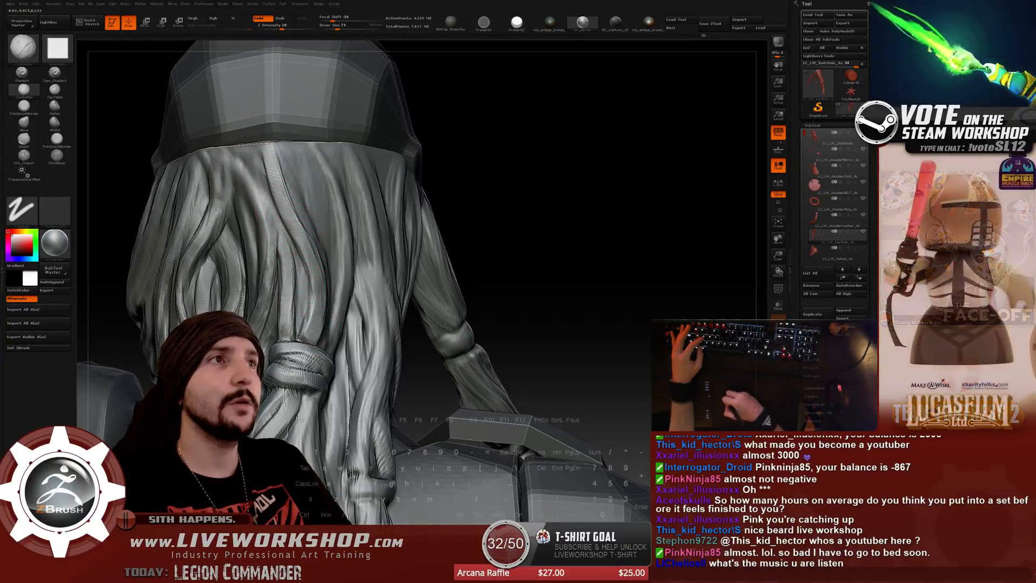
pyautogui.moveTo(522, 155); pyautogui.dragTo(474, 157)
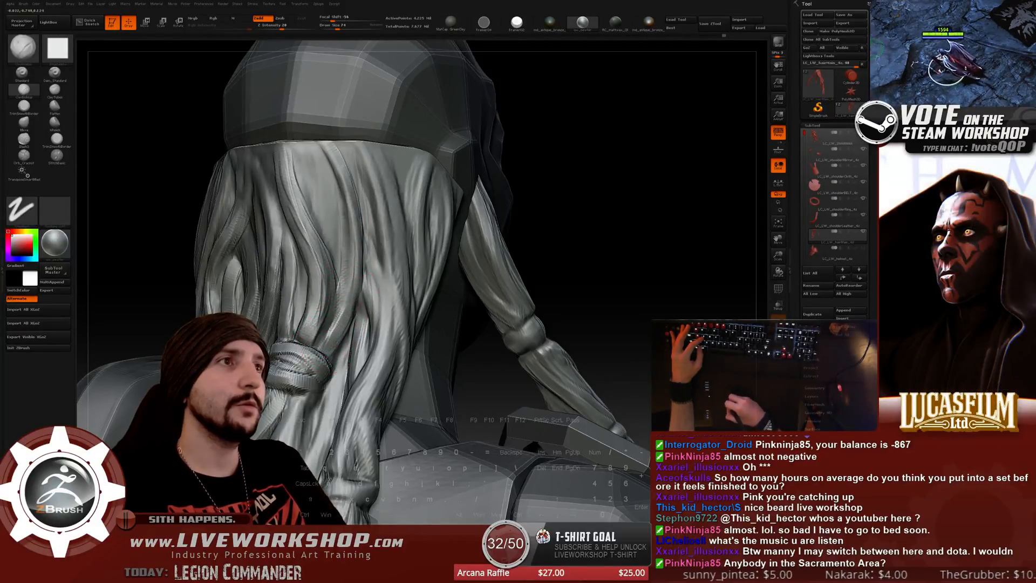
pyautogui.moveTo(515, 248)
pyautogui.keyDown('alt'); pyautogui.mouseDown()
pyautogui.moveTo(552, 63)
pyautogui.moveTo(525, 266)
pyautogui.moveTo(525, 235)
pyautogui.moveTo(668, 166)
pyautogui.moveTo(650, 174)
pyautogui.mouseUp(); pyautogui.keyUp('alt')
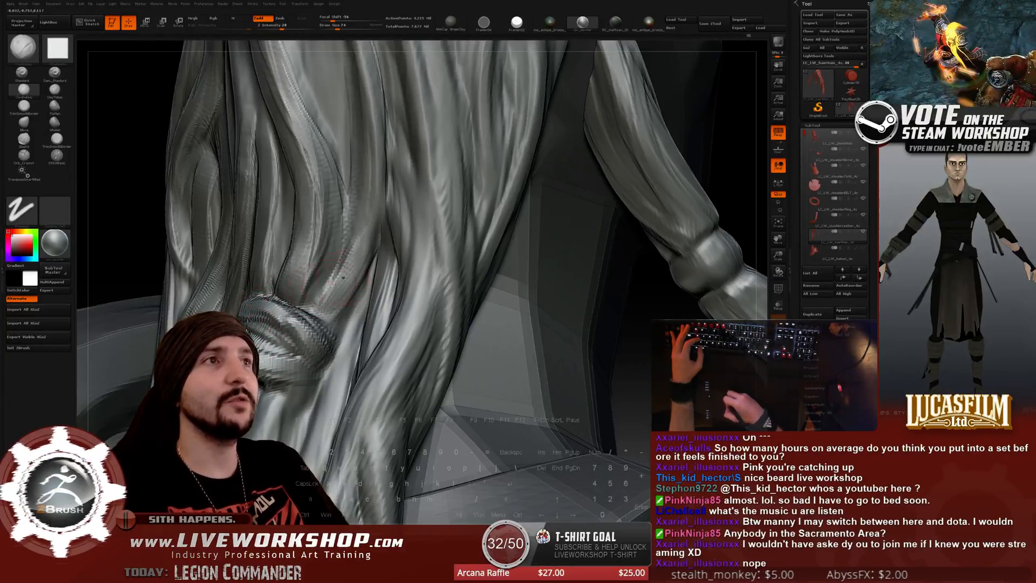
pyautogui.press(']')
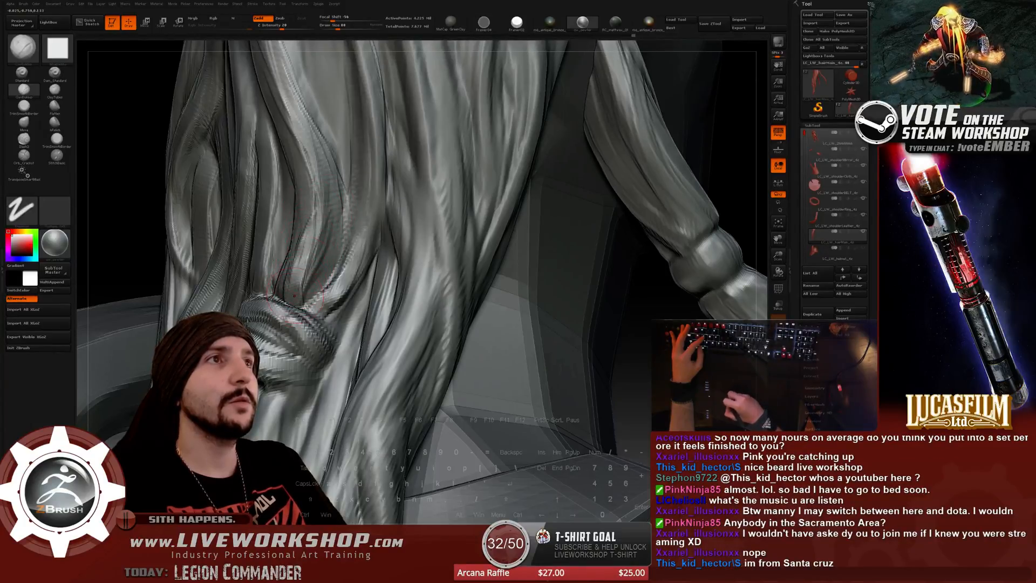
# Examine the back hair from full-figure distance and close up around the tie bands and shoulder to judge the strand flow.
pyautogui.keyDown('alt'); pyautogui.moveTo(642, 286); pyautogui.dragTo(555, 213); pyautogui.keyUp('alt')
pyautogui.press('super')
pyautogui.press('super')
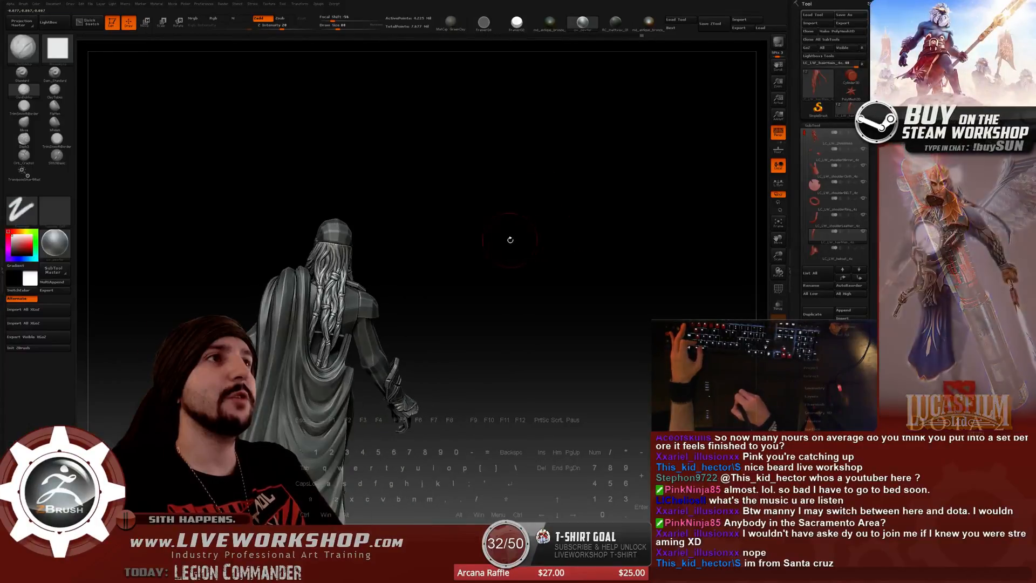
pyautogui.moveTo(511, 238); pyautogui.dragTo(566, 213)
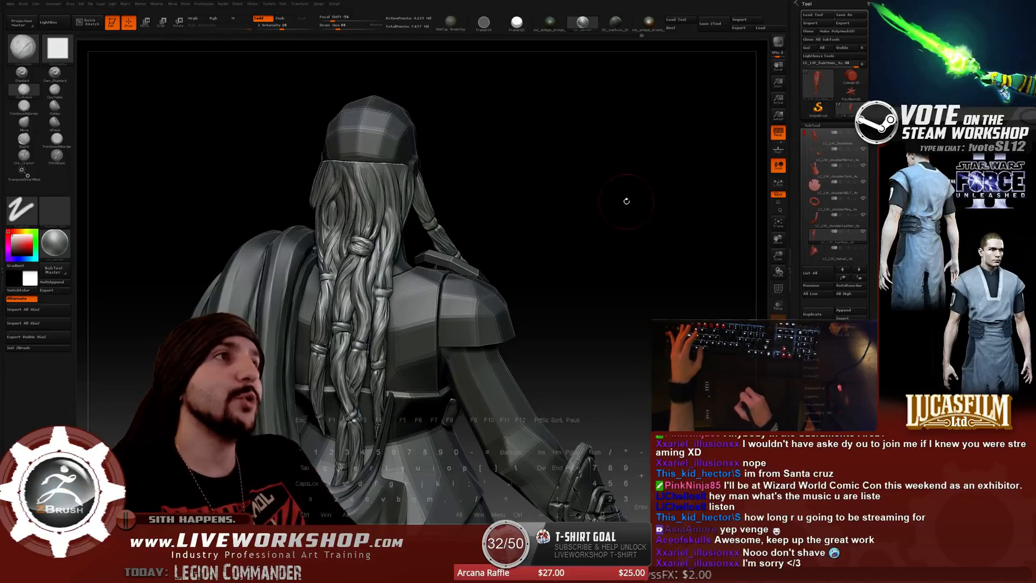
pyautogui.moveTo(621, 201); pyautogui.dragTo(610, 231)
pyautogui.moveTo(611, 175)
pyautogui.keyDown('alt'); pyautogui.mouseDown()
pyautogui.moveTo(597, 216)
pyautogui.moveTo(604, 203)
pyautogui.moveTo(631, 252)
pyautogui.moveTo(609, 220)
pyautogui.mouseUp(); pyautogui.keyUp('alt')
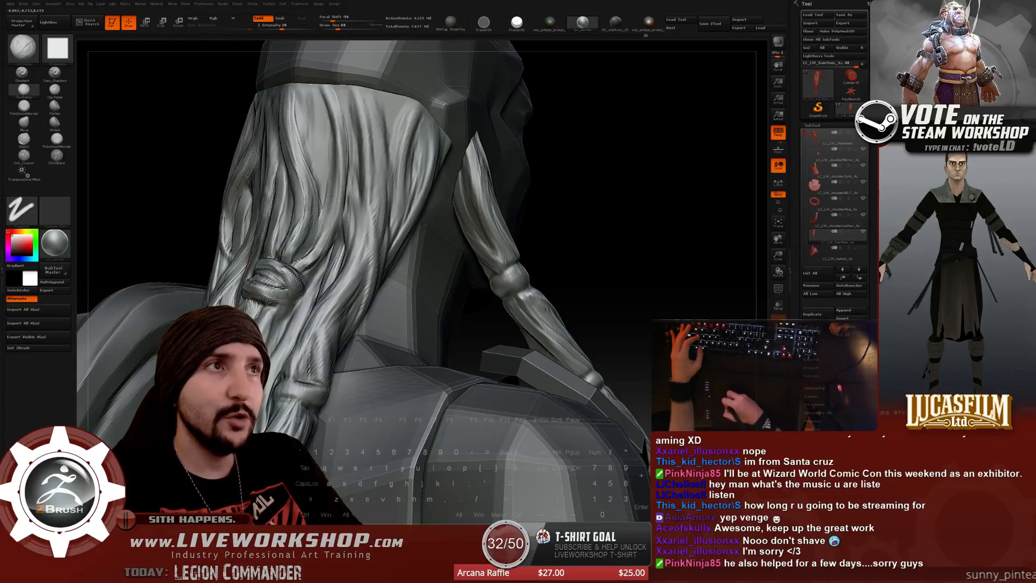
pyautogui.keyDown('alt'); pyautogui.moveTo(668, 224); pyautogui.dragTo(650, 182); pyautogui.keyUp('alt')
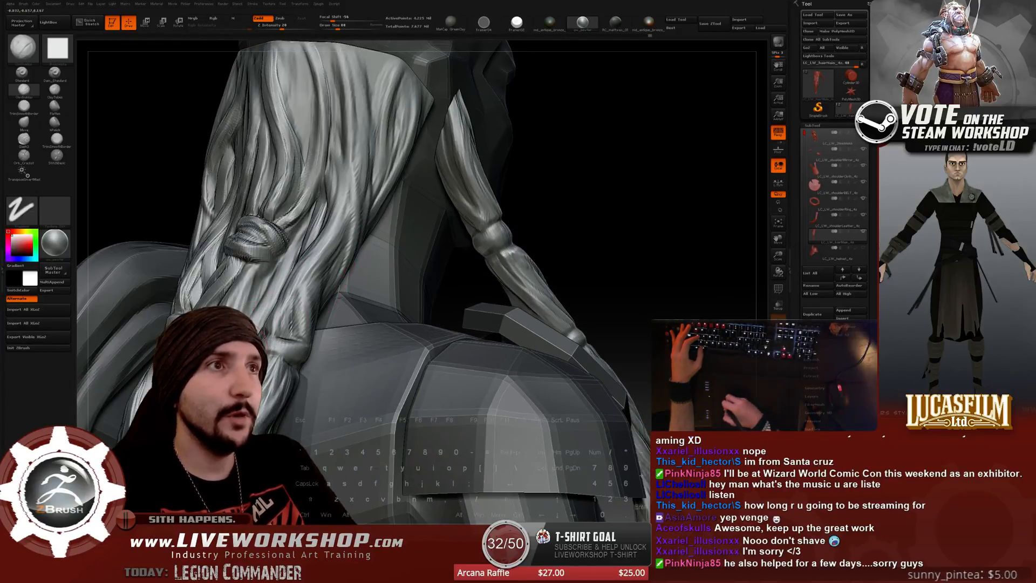
pyautogui.moveTo(390, 317)
pyautogui.mouseDown(button='right')
pyautogui.moveTo(402, 294)
pyautogui.moveTo(372, 221)
pyautogui.mouseUp(button='right')
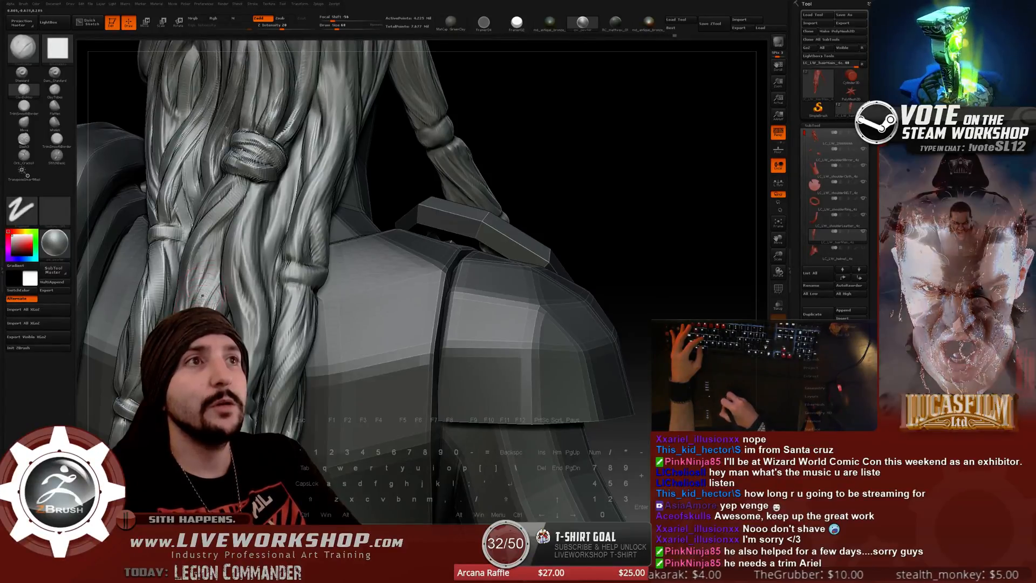
pyautogui.moveTo(345, 299); pyautogui.dragTo(269, 302, button='right')
pyautogui.press(']')
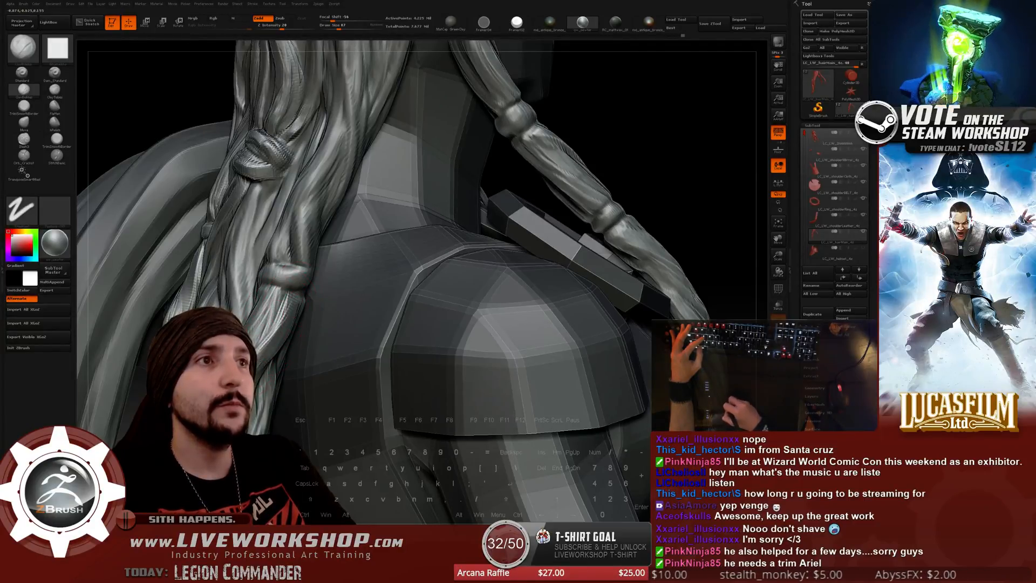
pyautogui.keyDown('ctrl'); pyautogui.moveTo(694, 181); pyautogui.dragTo(507, 153, button='right'); pyautogui.keyUp('ctrl')
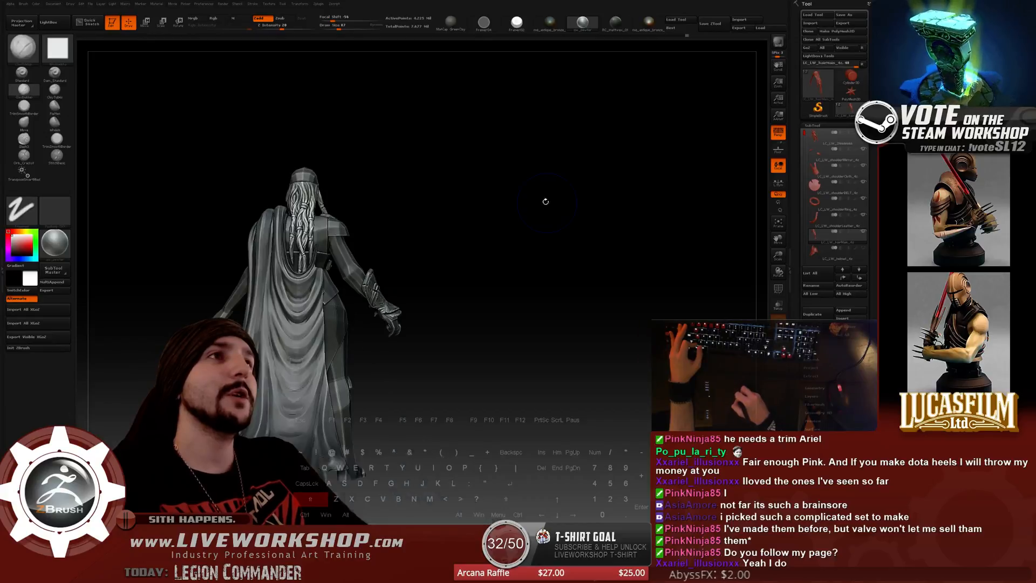
# Sculpt the strands just below the cap's rear edge on the cape side of the back hair.
pyautogui.moveTo(543, 204)
pyautogui.keyDown('alt'); pyautogui.mouseDown()
pyautogui.moveTo(520, 157)
pyautogui.moveTo(594, 226)
pyautogui.moveTo(597, 247)
pyautogui.moveTo(586, 247)
pyautogui.mouseUp(); pyautogui.keyUp('alt')
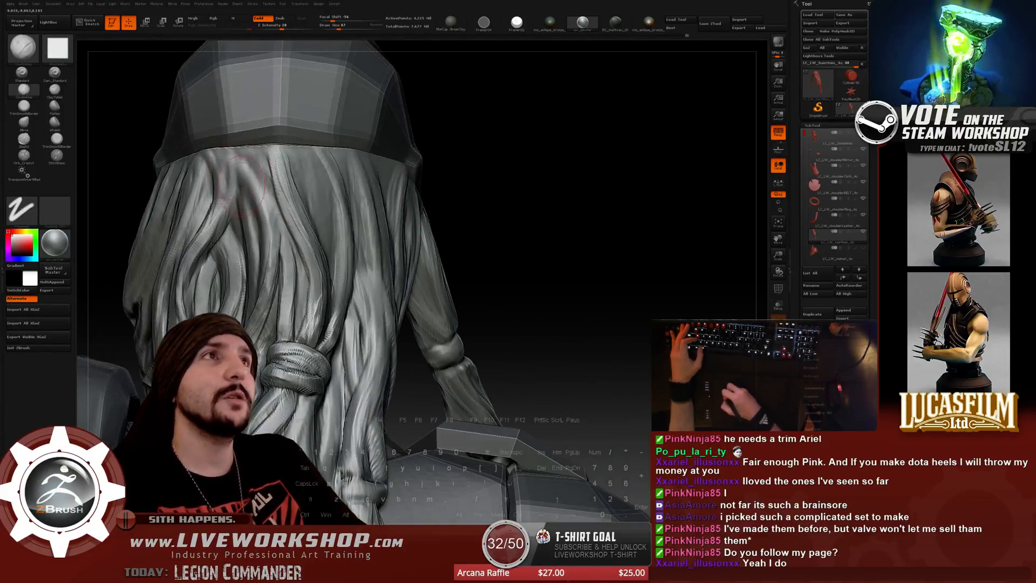
pyautogui.moveTo(259, 152)
pyautogui.mouseDown()
pyautogui.moveTo(281, 180)
pyautogui.moveTo(276, 234)
pyautogui.mouseUp()
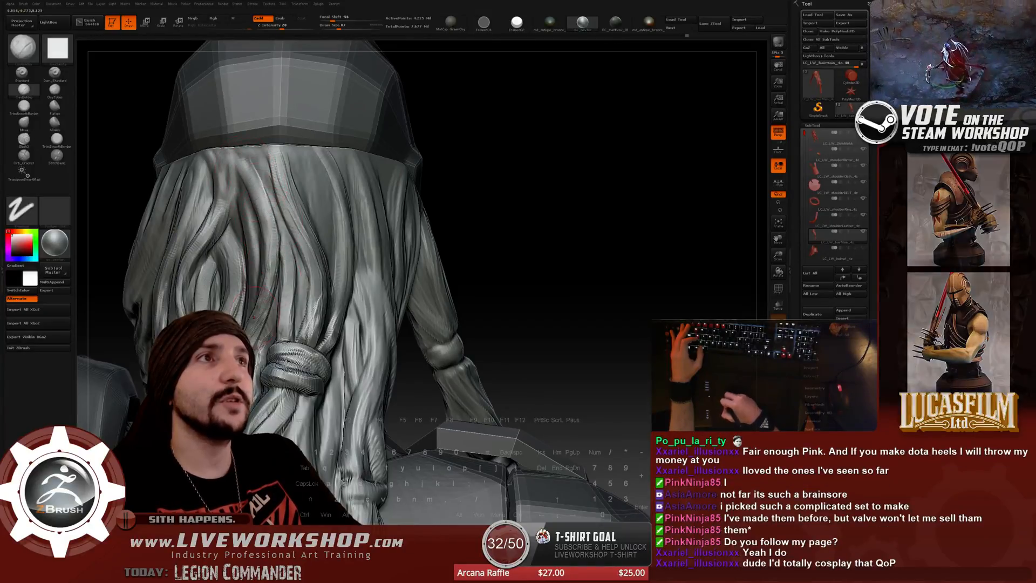
pyautogui.moveTo(559, 189); pyautogui.dragTo(507, 188)
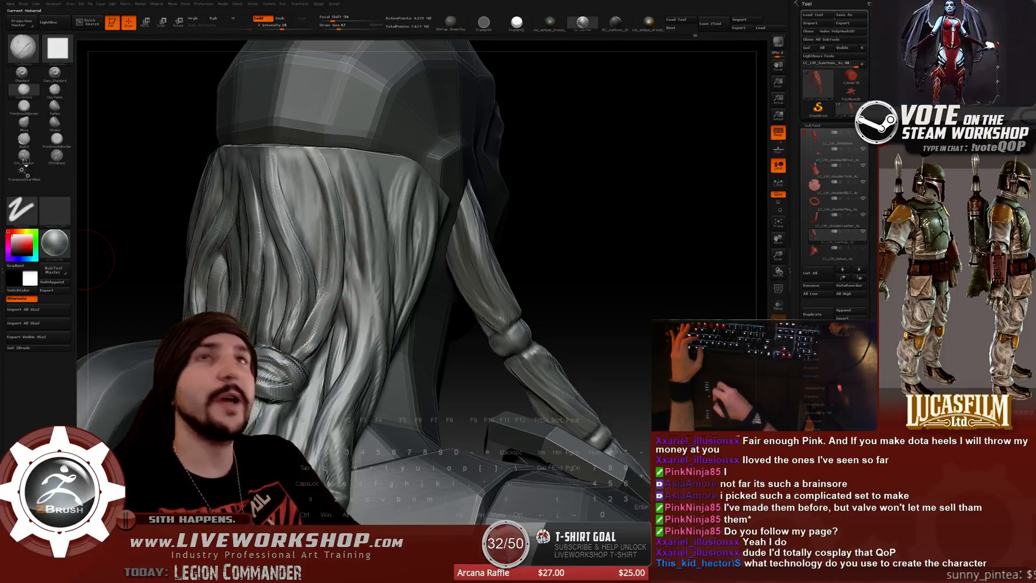
# Switch to a sharpening brush, adjust its size and tighten the long strands between the hairline and the central tie band.
pyautogui.click(55, 123)
pyautogui.keyDown('alt'); pyautogui.moveTo(627, 203); pyautogui.dragTo(627, 223); pyautogui.keyUp('alt')
pyautogui.press('s')
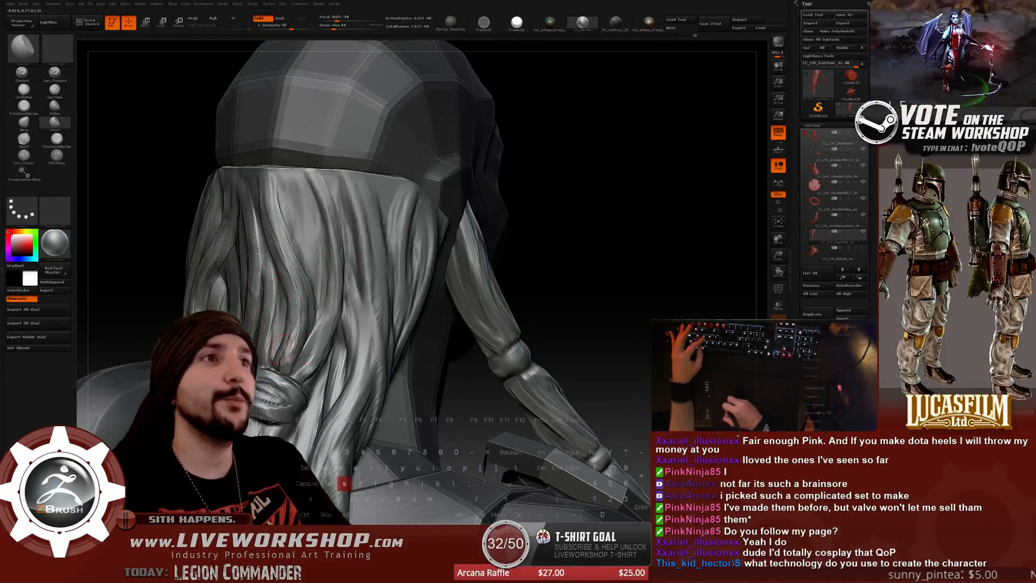
pyautogui.moveTo(594, 253)
pyautogui.mouseDown()
pyautogui.moveTo(631, 262)
pyautogui.moveTo(631, 277)
pyautogui.mouseUp()
pyautogui.press('s')
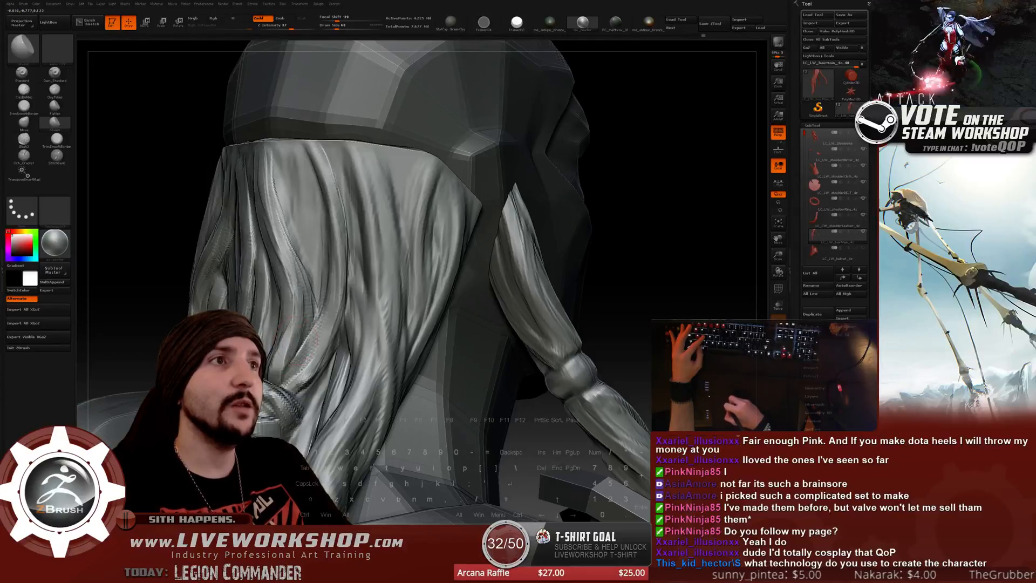
pyautogui.moveTo(297, 341); pyautogui.dragTo(298, 336)
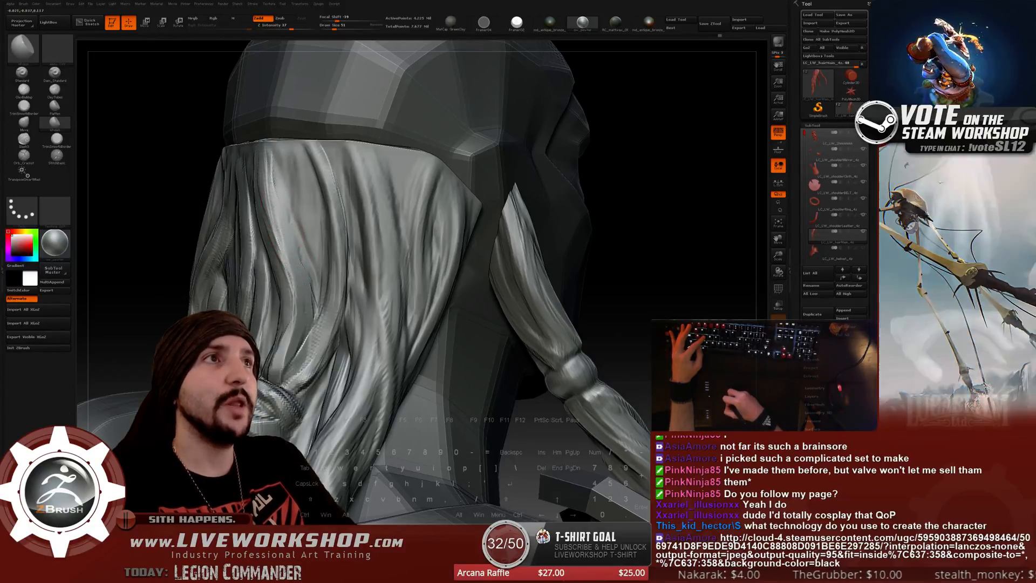
pyautogui.moveTo(273, 196); pyautogui.dragTo(276, 185)
# Refine the strand edges across the middle of the back hair and where they enter the central tie band.
pyautogui.moveTo(680, 195); pyautogui.dragTo(636, 197)
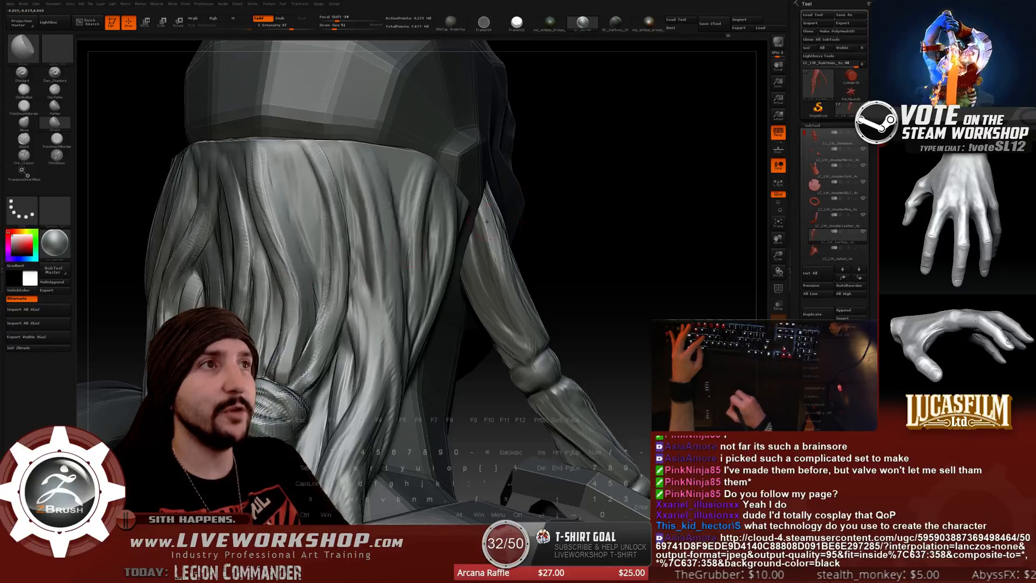
pyautogui.moveTo(486, 221); pyautogui.dragTo(329, 218)
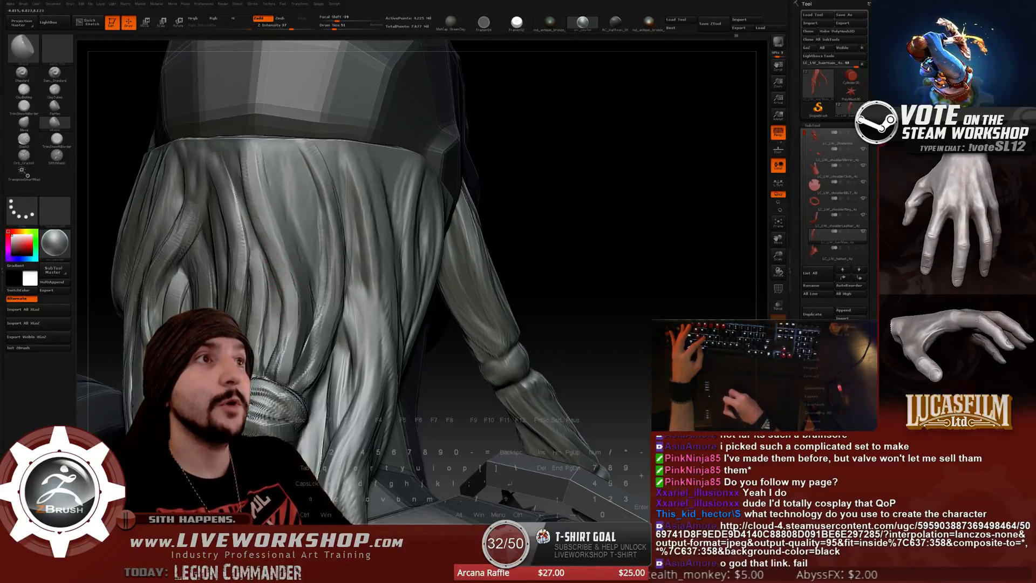
pyautogui.moveTo(604, 227); pyautogui.dragTo(533, 224)
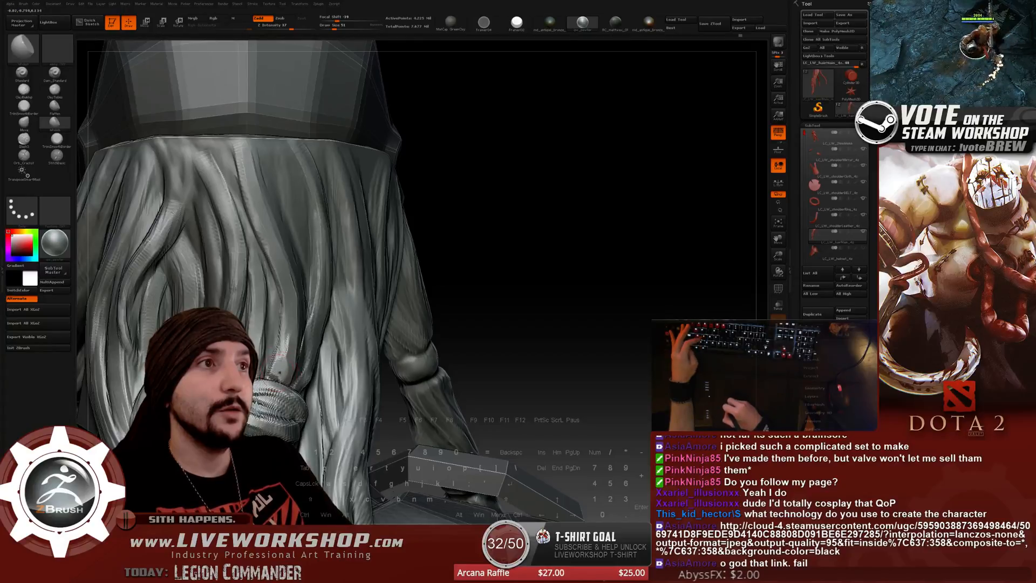
pyautogui.moveTo(276, 365); pyautogui.dragTo(273, 365)
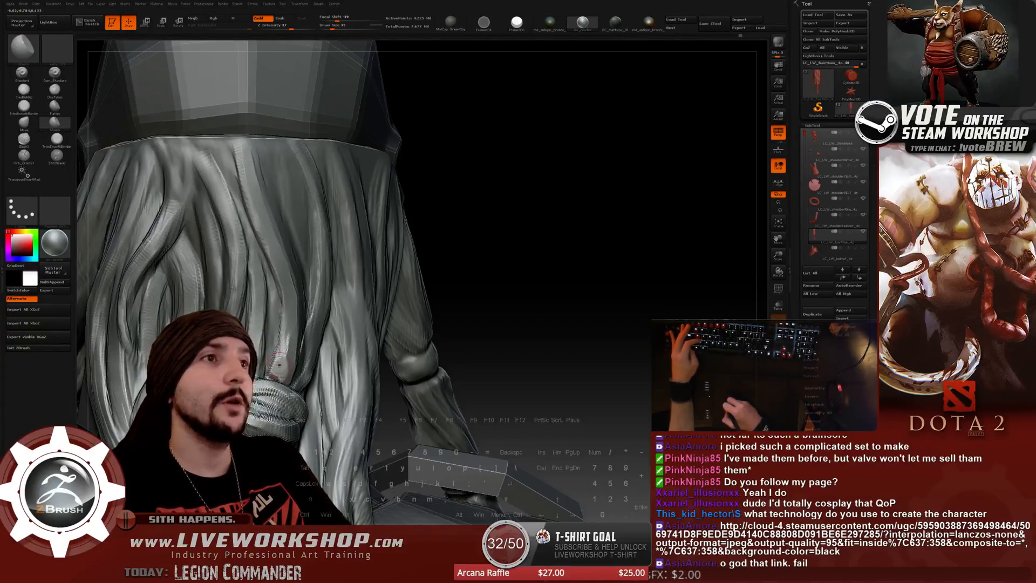
# Load the hotkeys from Hotkeys.TXT in the ZBrushData ZStartup Hotkeys folder.
pyautogui.click(760, 27)
pyautogui.rightClick(338, 262)
pyautogui.middleClick(346, 227)
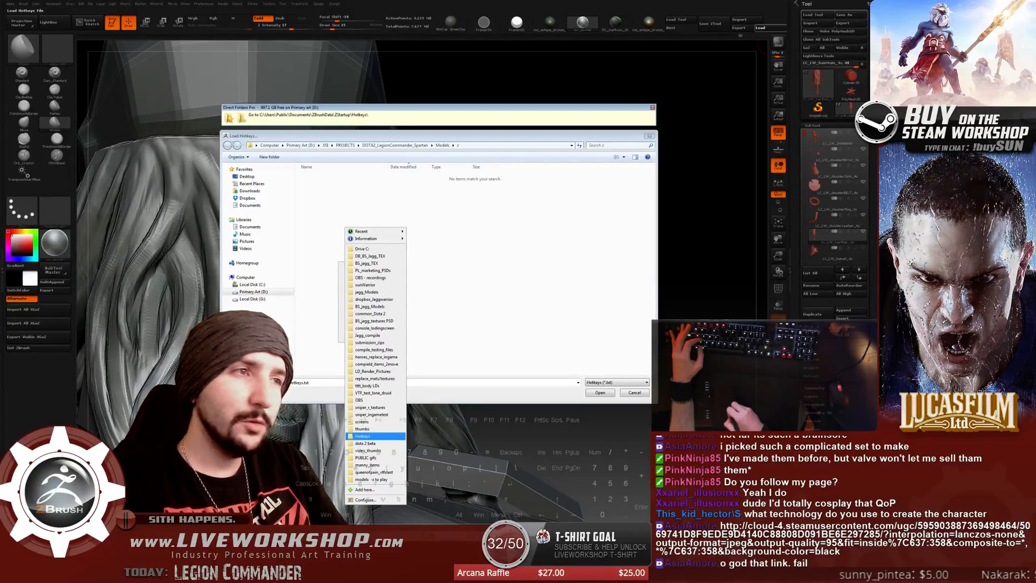
pyautogui.click(362, 436)
pyautogui.doubleClick(334, 192)
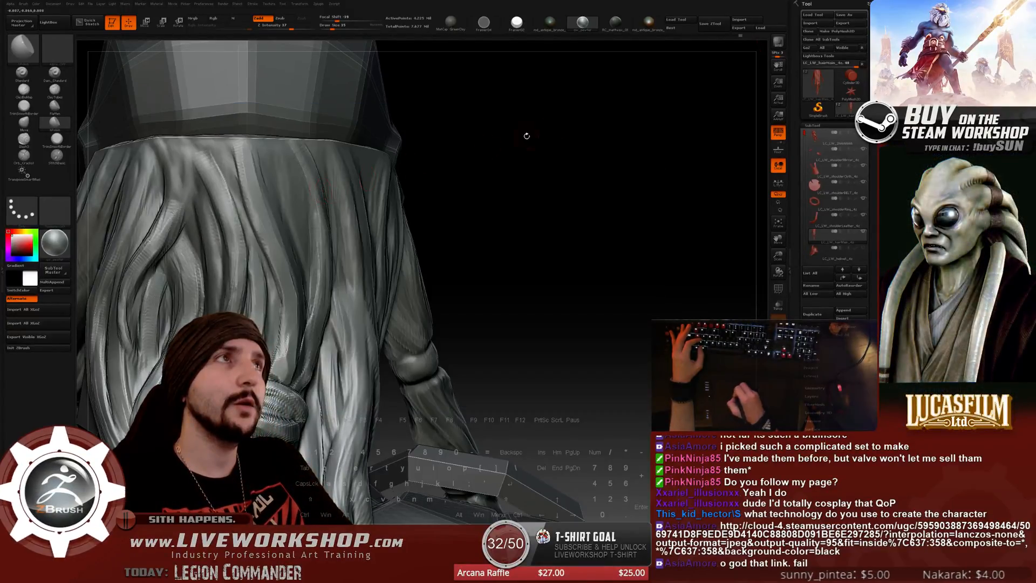
pyautogui.click(760, 28)
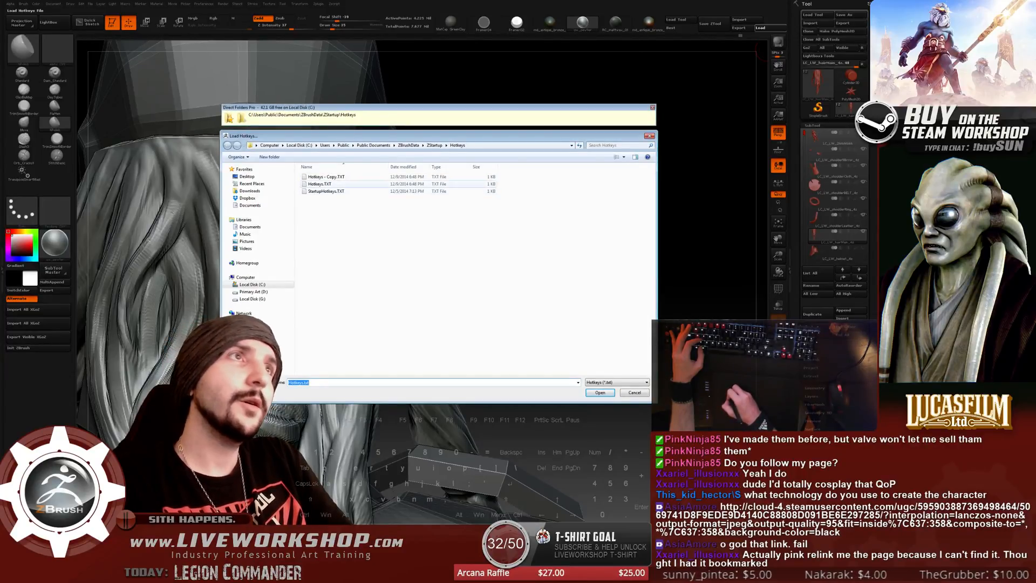
pyautogui.doubleClick(335, 184)
# Sharpen the strands directly above the central tie band, enlarging the brush for broader strokes.
pyautogui.keyDown('alt'); pyautogui.moveTo(532, 213); pyautogui.dragTo(571, 206); pyautogui.keyUp('alt')
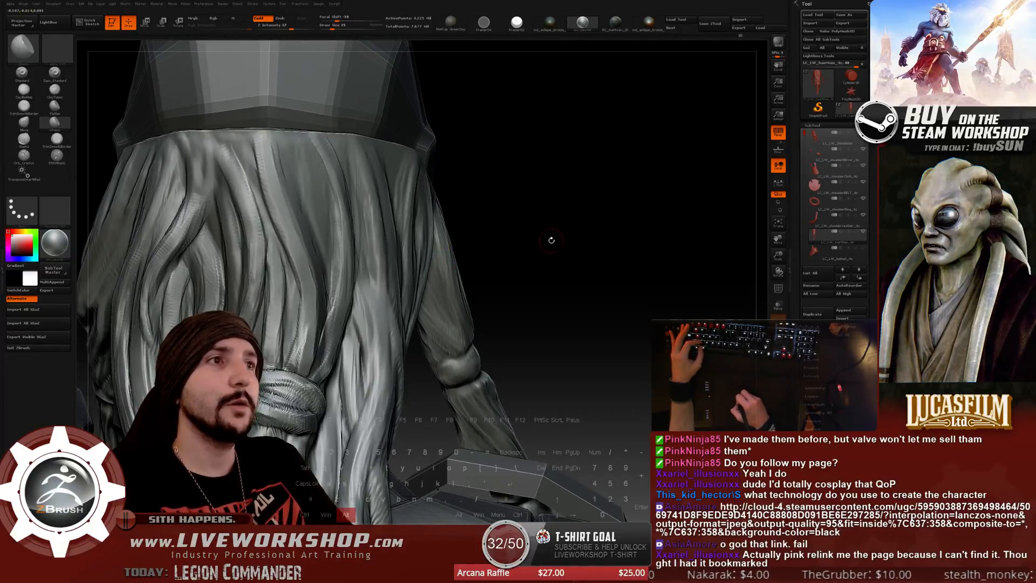
pyautogui.moveTo(550, 240); pyautogui.dragTo(564, 246)
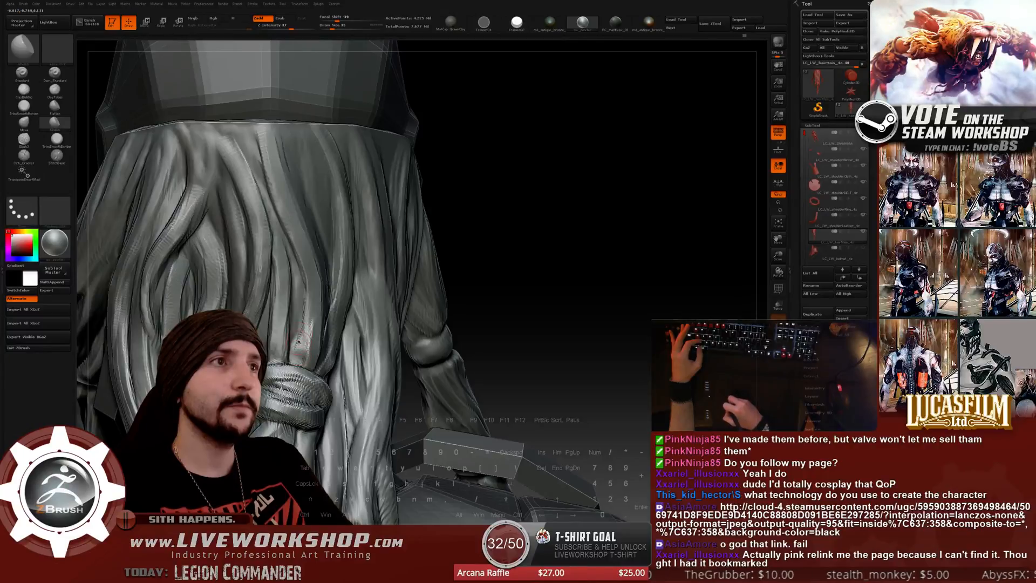
pyautogui.moveTo(550, 243); pyautogui.dragTo(562, 232)
pyautogui.press(']')
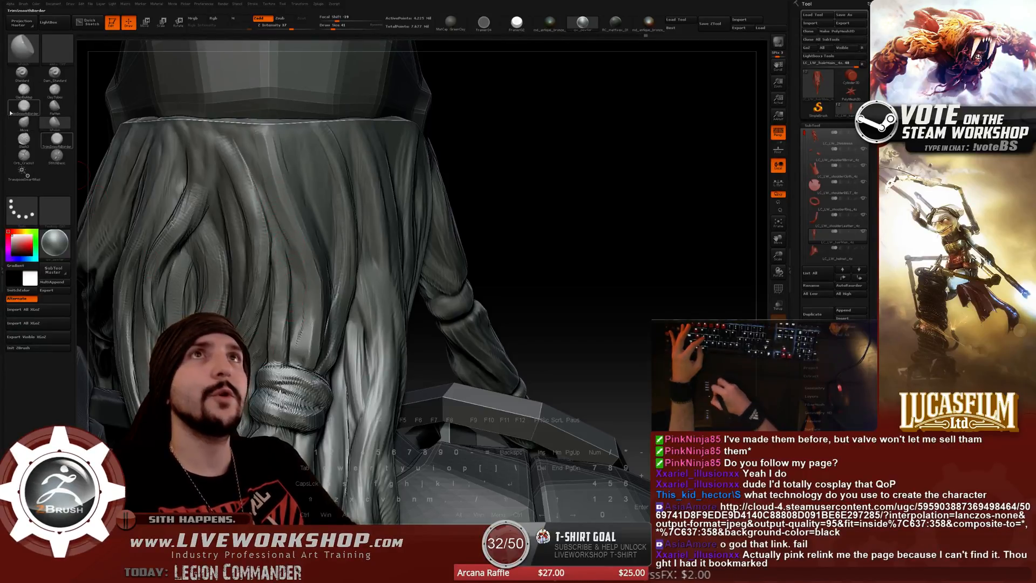
# Build up the strands from the hairline down to the central tie band with a resized clay brush, and reselect the sharpening brush.
pyautogui.click(23, 92)
pyautogui.press('s')
pyautogui.moveTo(289, 214); pyautogui.dragTo(282, 189)
pyautogui.press('s')
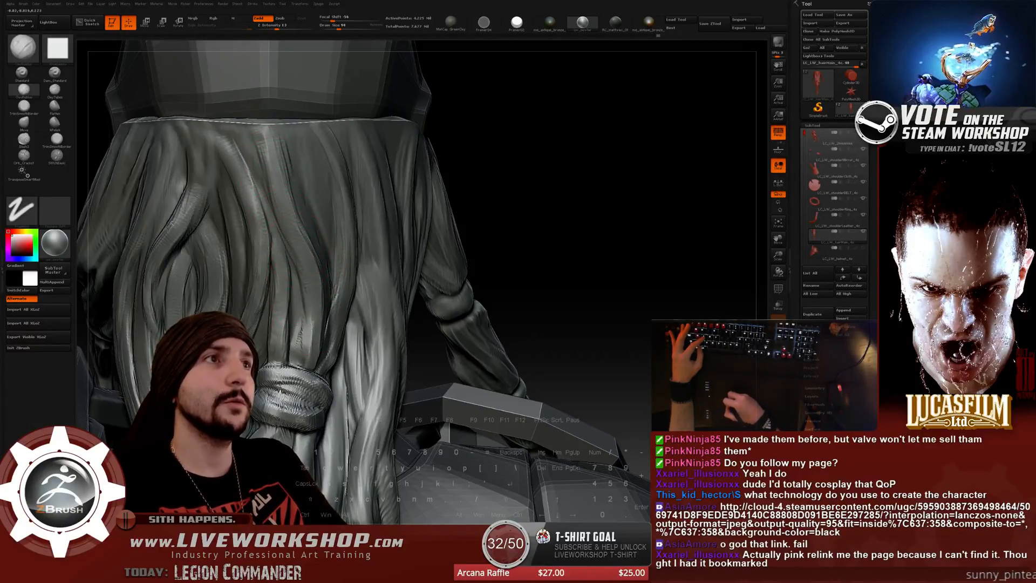
pyautogui.press('s')
pyautogui.moveTo(313, 293); pyautogui.dragTo(308, 292)
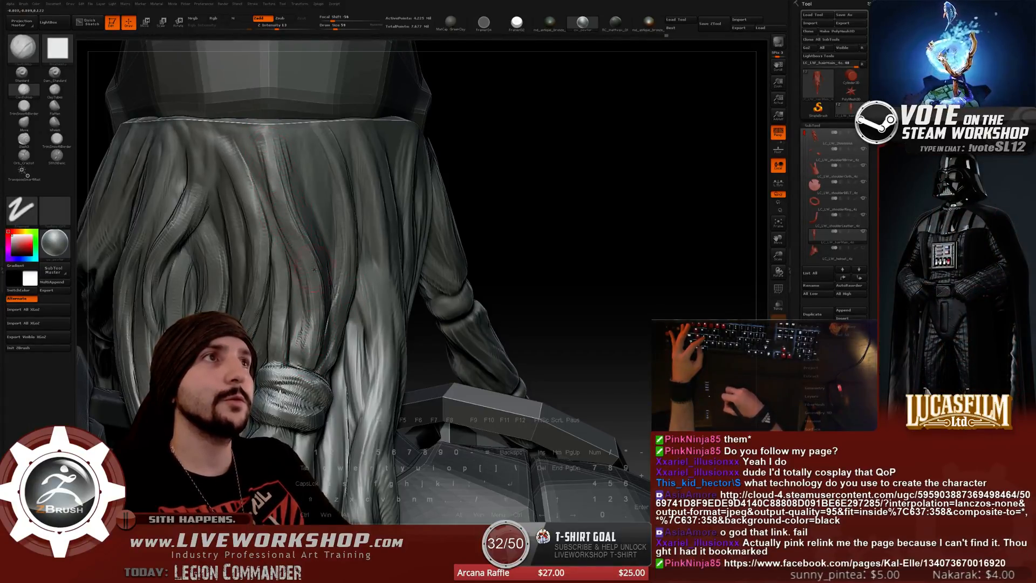
pyautogui.click(24, 105)
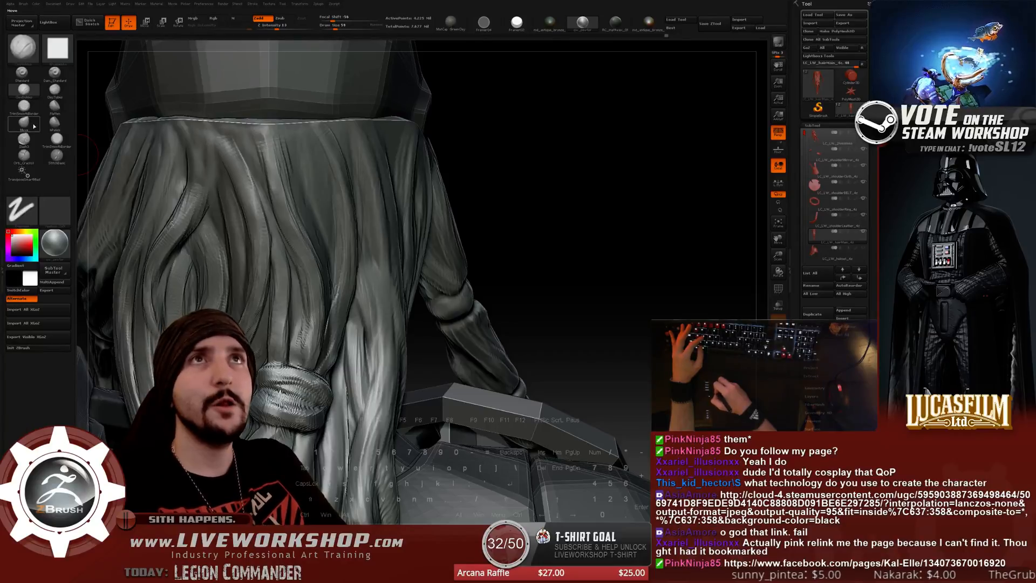
pyautogui.click(55, 123)
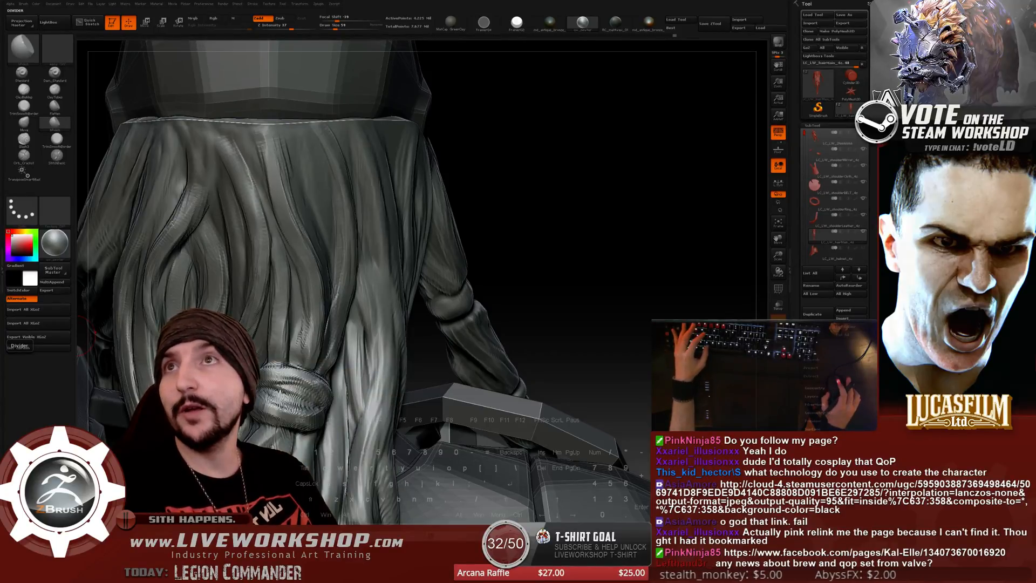
# Bring the browser over the sculpt to view the winged character image, and return to the sculpt.
pyautogui.moveTo(0, 135); pyautogui.dragTo(454, 146)
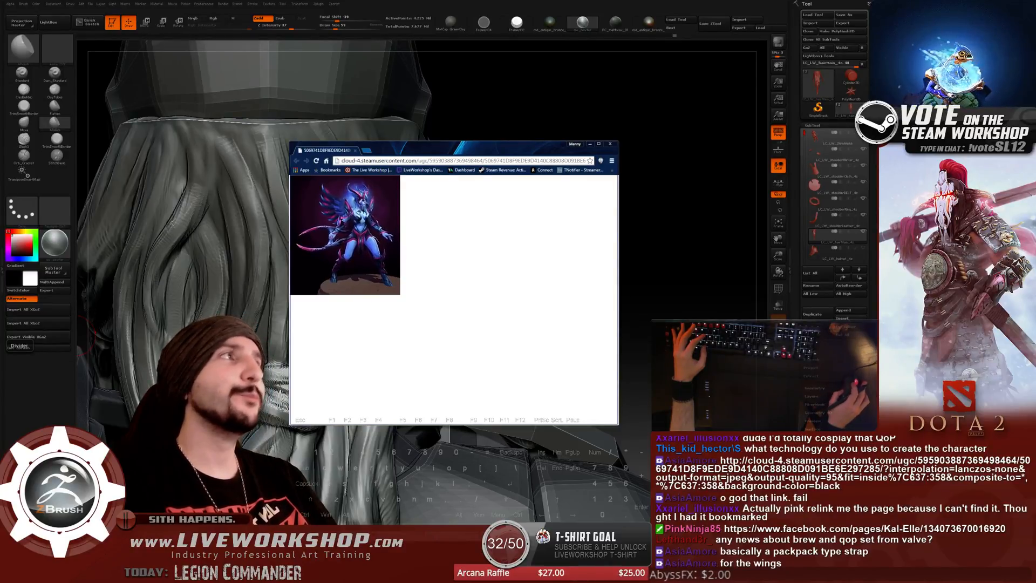
pyautogui.hotkey('alt', 'Tab')
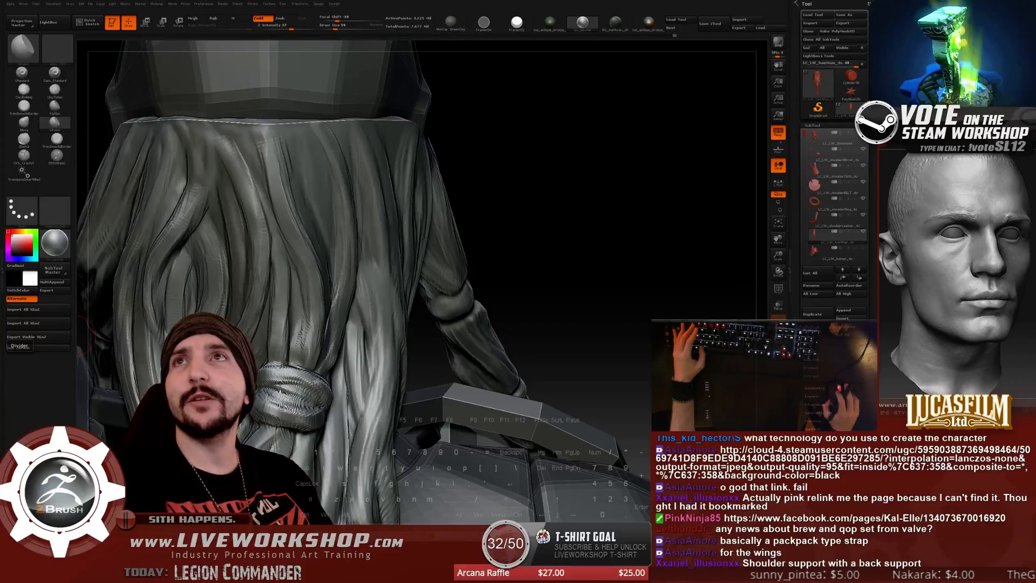
# Switch to the browser, enlarge its window and look through the Kal-Elle Facebook page's timeline.
pyautogui.hotkey('alt', 'Tab')
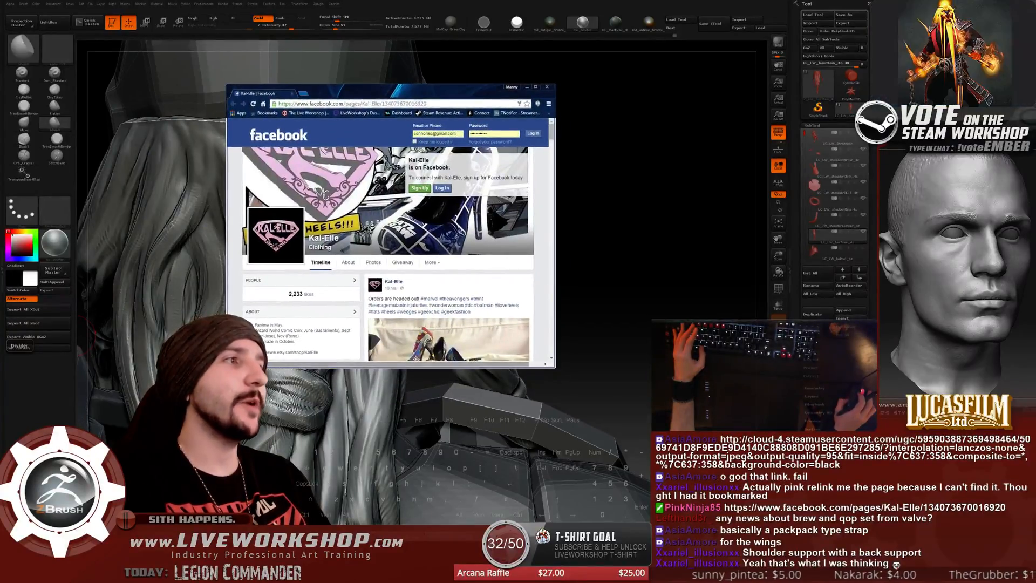
pyautogui.moveTo(554, 367); pyautogui.dragTo(647, 511)
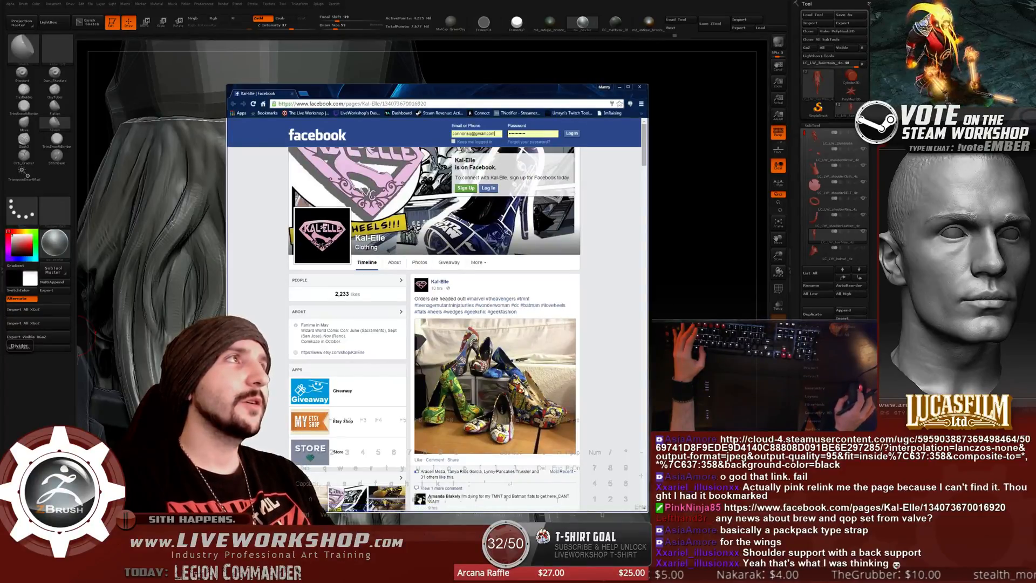
pyautogui.click(475, 133)
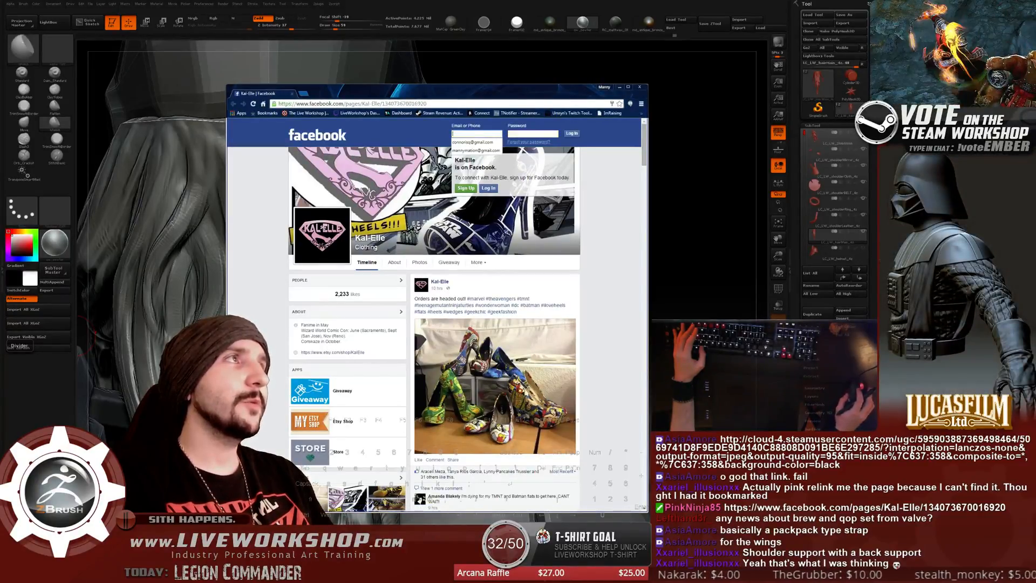
pyautogui.press('Escape')
pyautogui.scroll(-1, 437, 313)
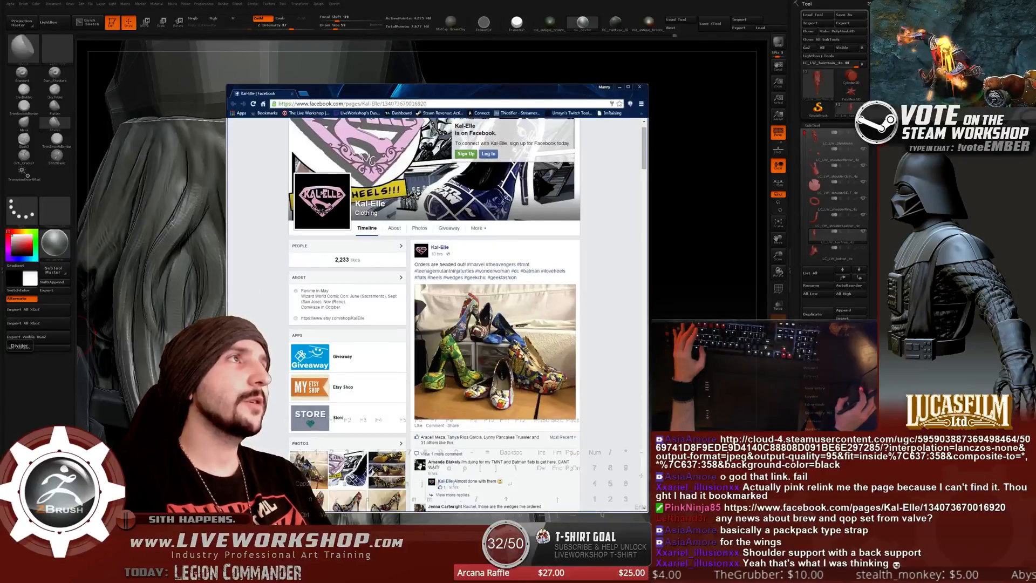
pyautogui.scroll(1, 437, 312)
pyautogui.moveTo(431, 89); pyautogui.dragTo(398, 98)
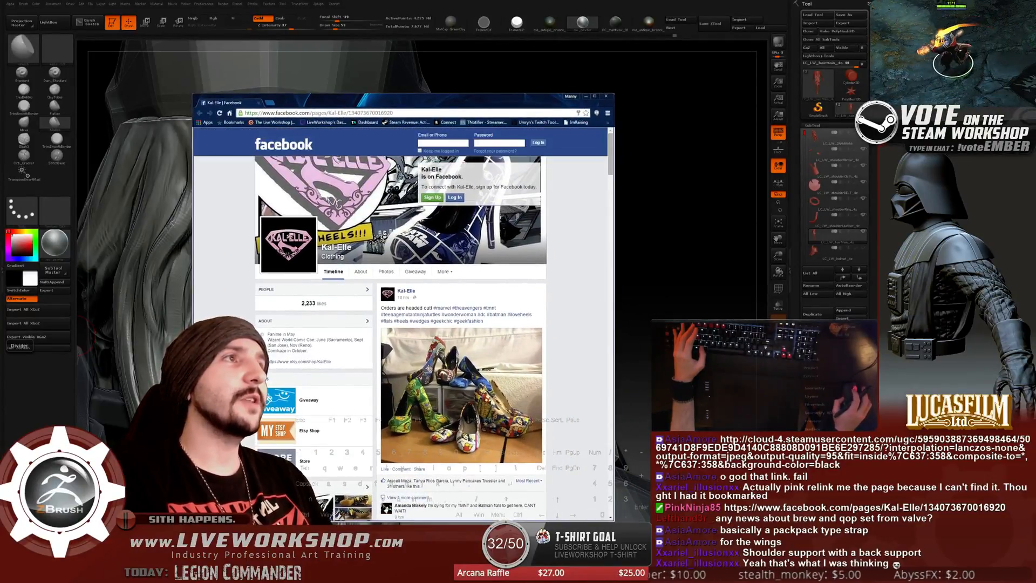
pyautogui.scroll(-2, 431, 323)
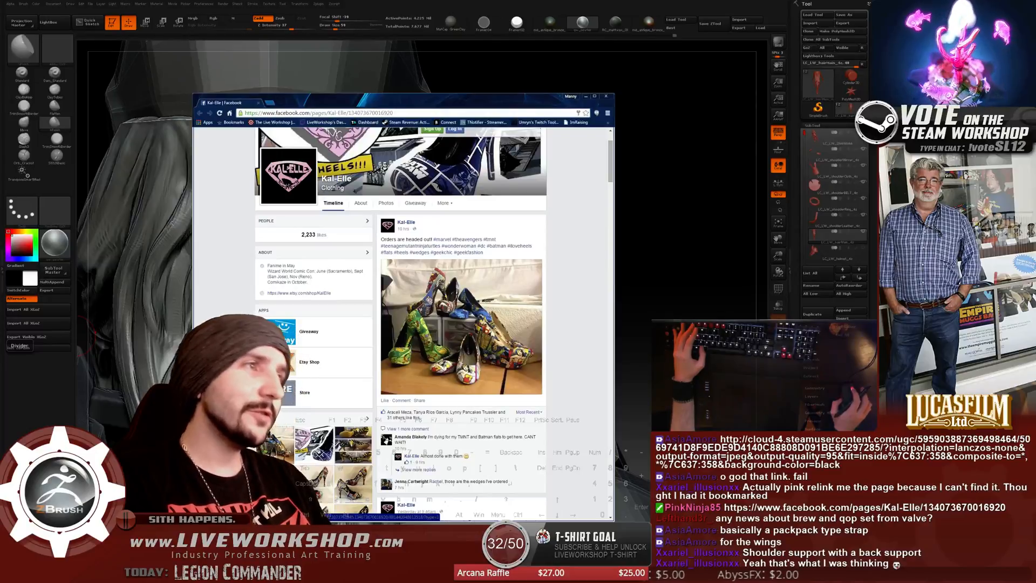
# Look further down the Kal-Elle Facebook timeline and open the Batman heels listing on Etsy from a post.
pyautogui.scroll(-10, 461, 324)
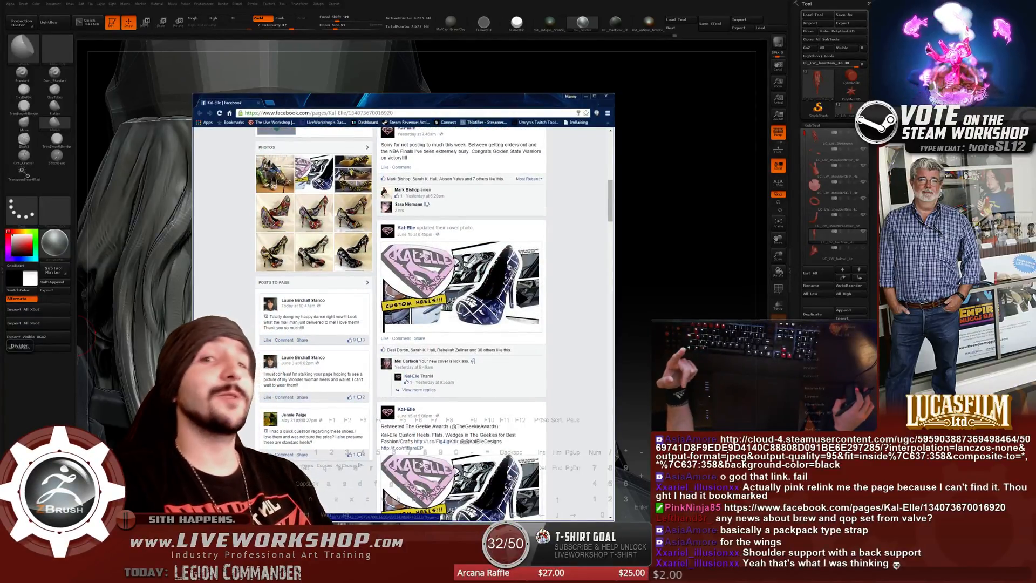
pyautogui.scroll(-7, 461, 324)
pyautogui.scroll(-5, 461, 323)
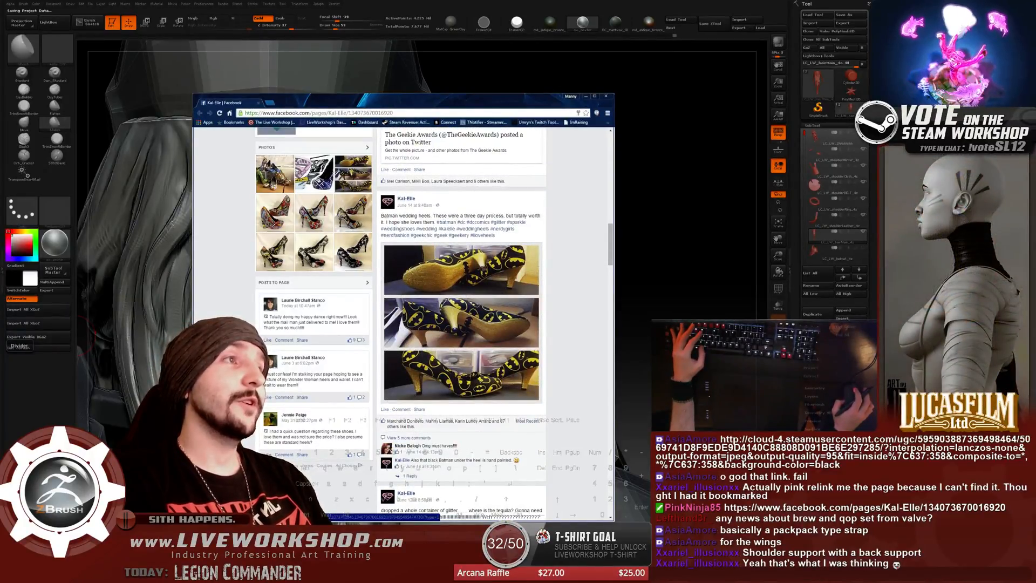
pyautogui.scroll(-10, 461, 324)
pyautogui.scroll(-2, 462, 324)
pyautogui.click(461, 235)
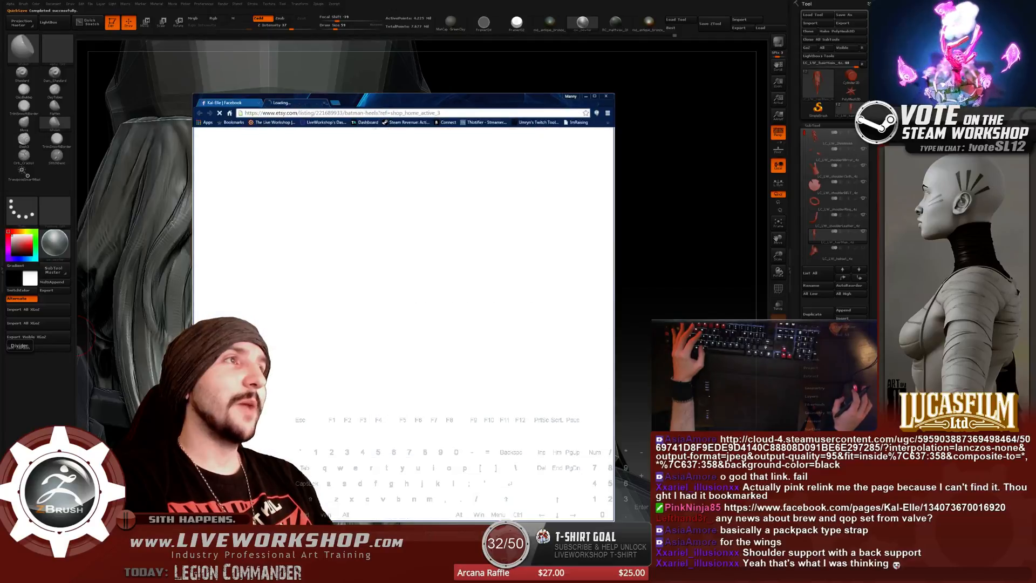
# Look over the Batman Heels listing and close the browser to return to the sculpt.
pyautogui.scroll(-3, 405, 323)
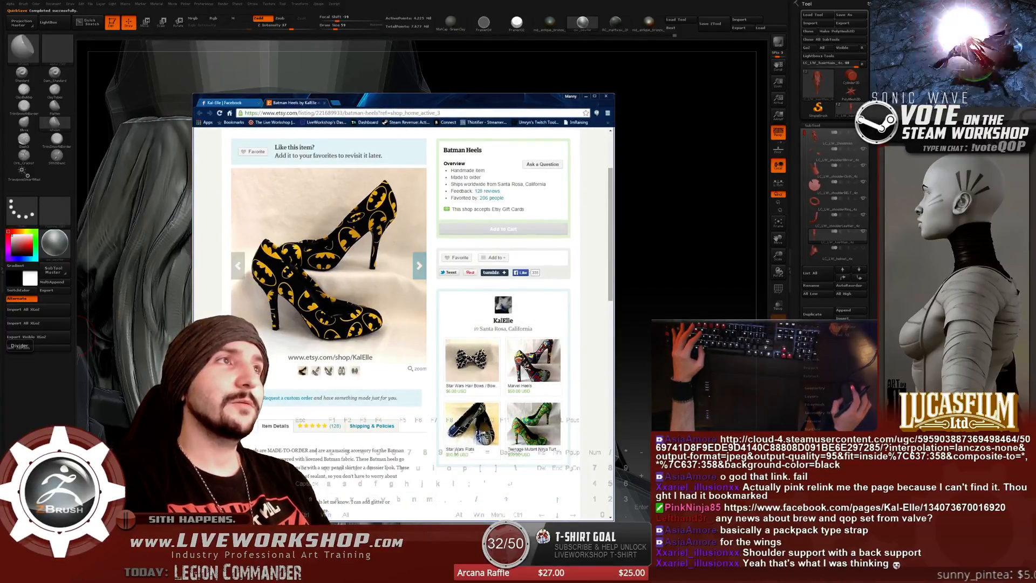
pyautogui.moveTo(485, 98); pyautogui.dragTo(484, 101)
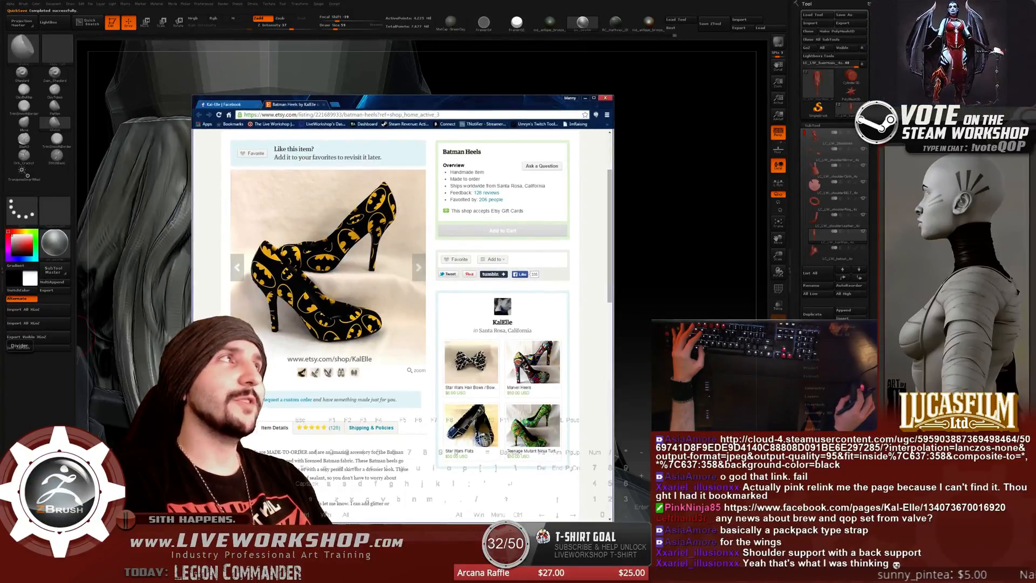
pyautogui.click(606, 98)
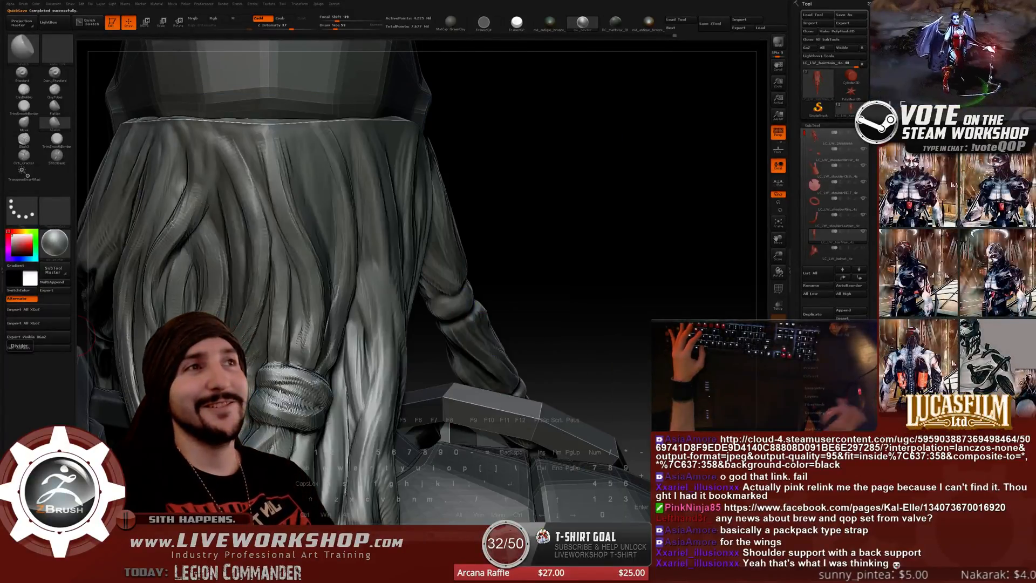
# Raise the sharpening brush's intensity and crisp up the strands between the hairline and the central tie band with a smaller brush.
pyautogui.moveTo(561, 175); pyautogui.dragTo(303, 212)
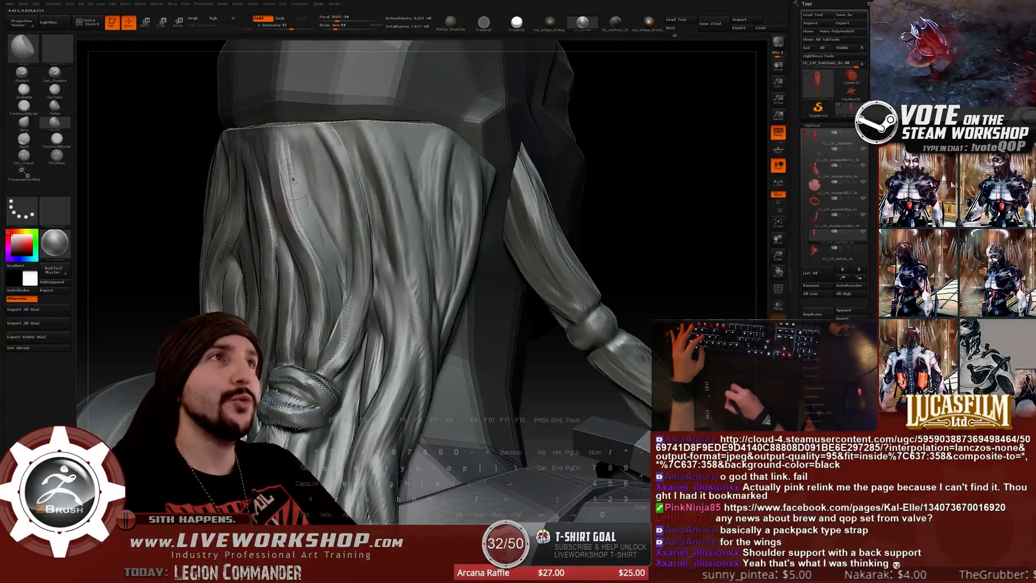
pyautogui.press('[')
pyautogui.press('[')
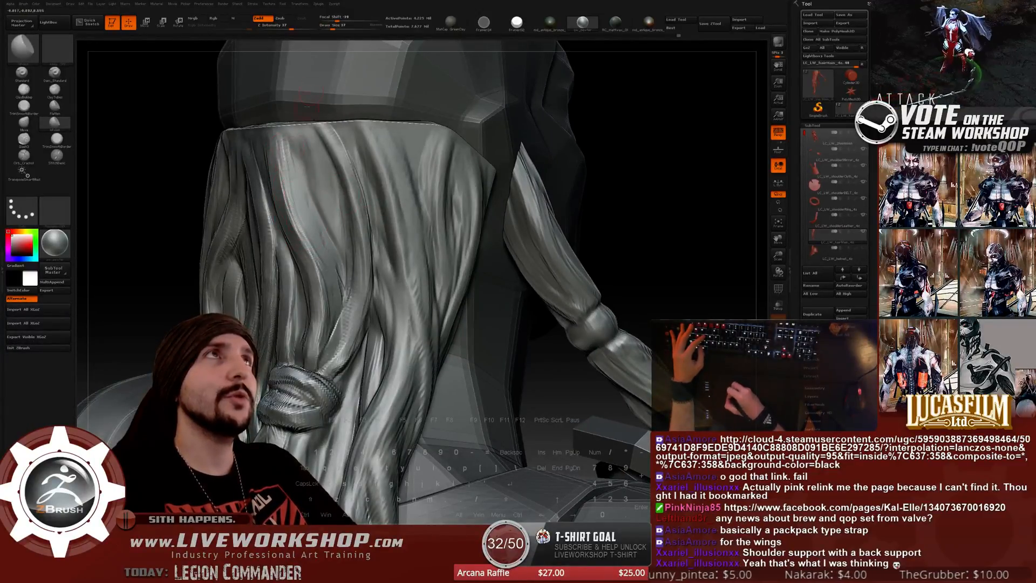
pyautogui.click(304, 25)
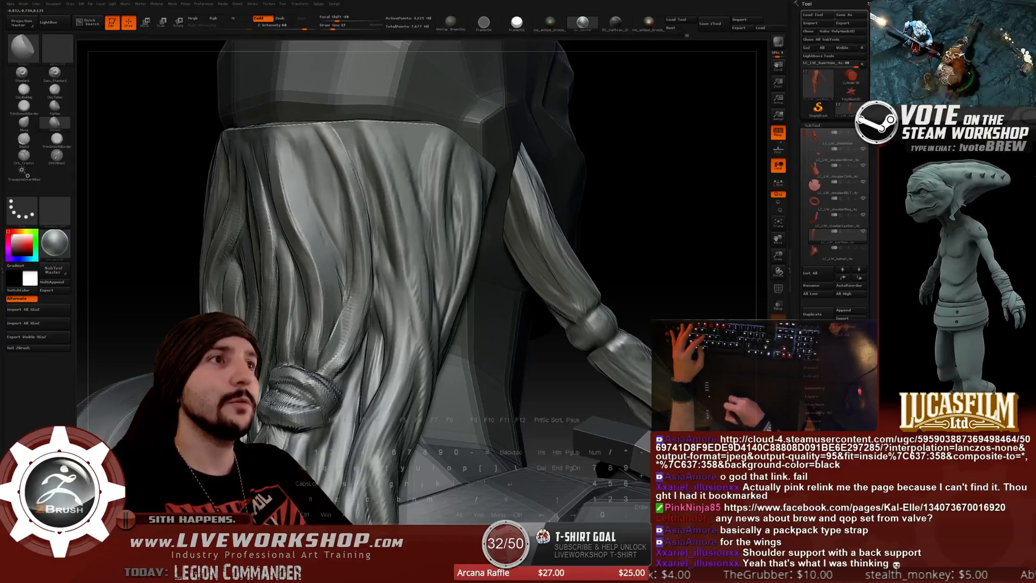
pyautogui.moveTo(683, 191); pyautogui.dragTo(340, 318)
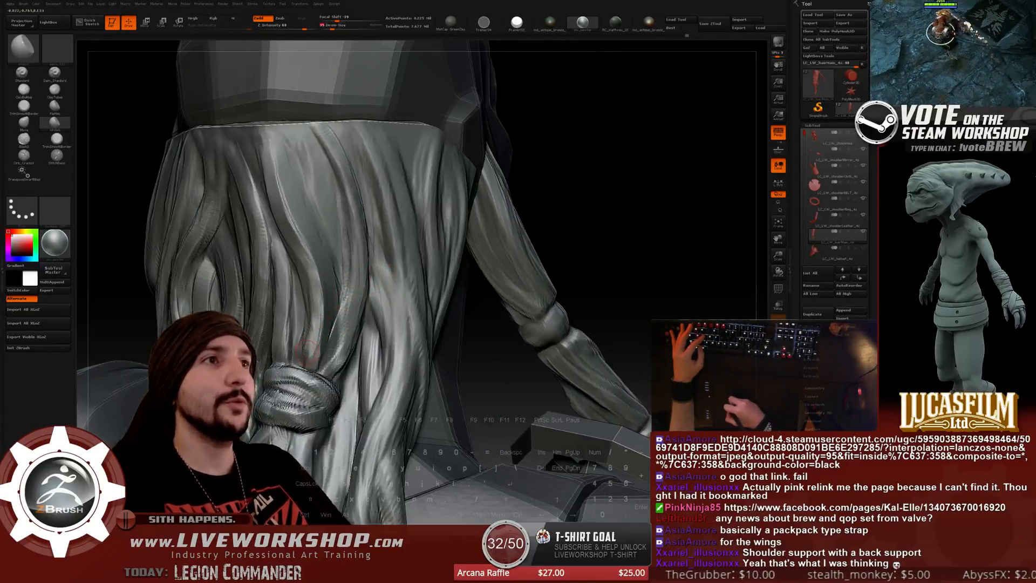
pyautogui.moveTo(452, 253)
pyautogui.mouseDown()
pyautogui.moveTo(542, 192)
pyautogui.moveTo(308, 340)
pyautogui.mouseUp()
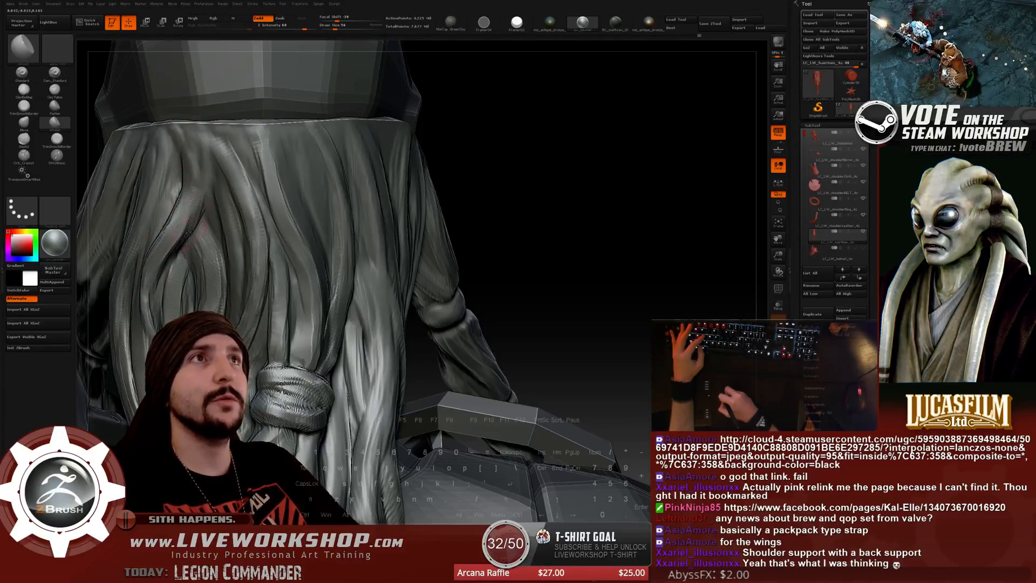
# Define the creases around the looping strand above the central tie band with a finer sharpening brush.
pyautogui.moveTo(448, 184); pyautogui.dragTo(474, 162)
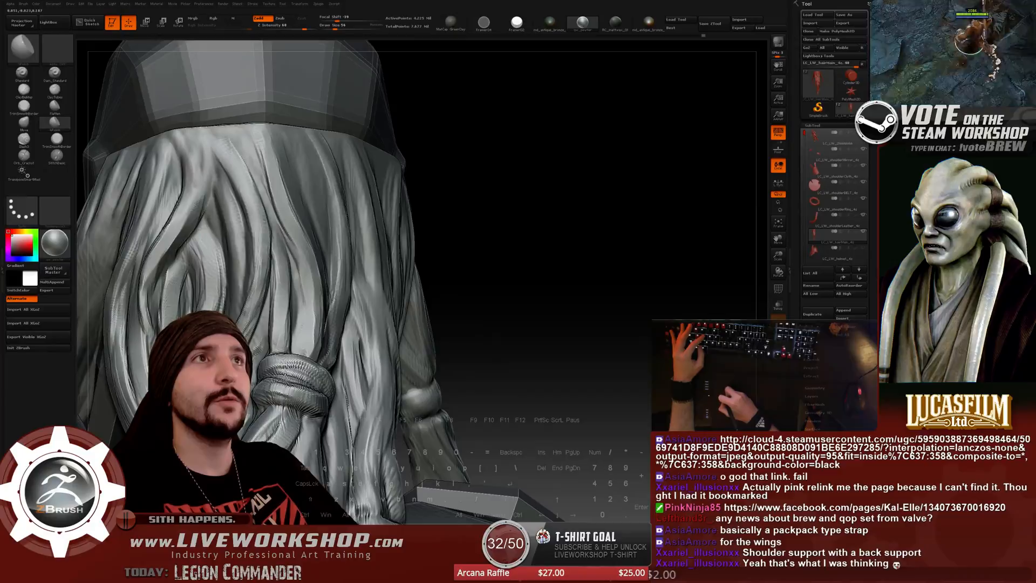
pyautogui.press('[')
pyautogui.press('[')
pyautogui.press('[')
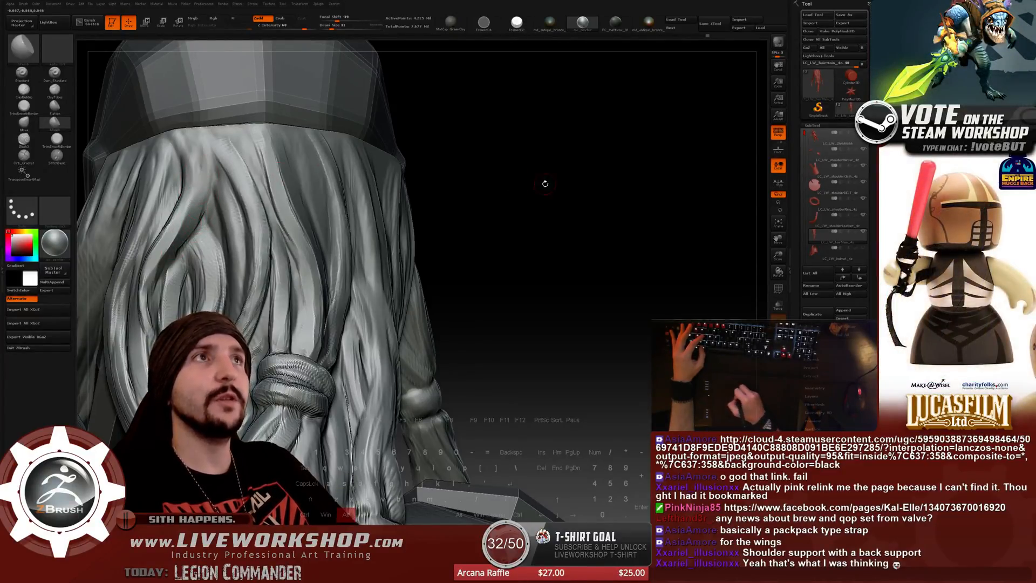
pyautogui.moveTo(545, 180); pyautogui.dragTo(277, 208)
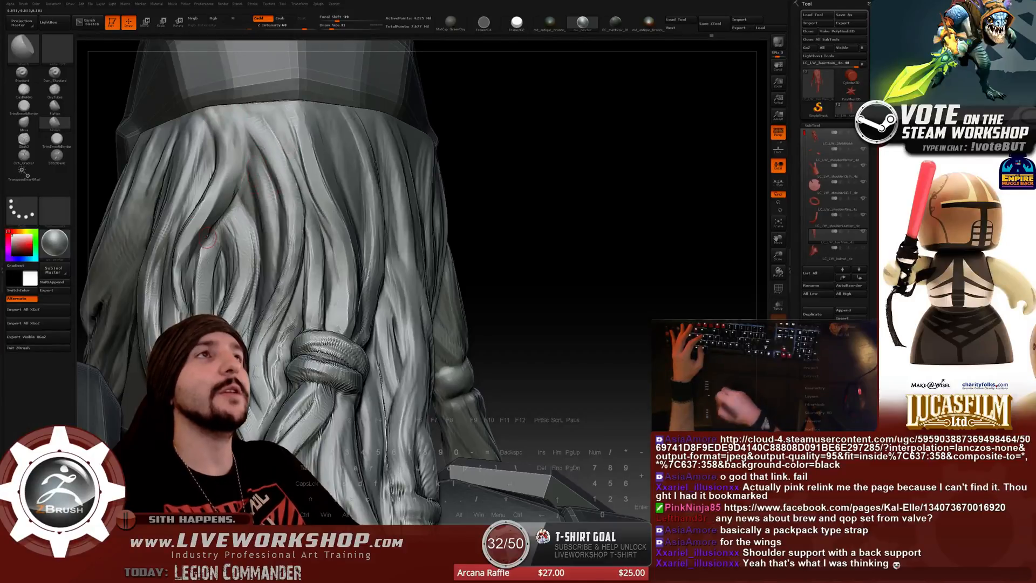
pyautogui.moveTo(562, 177); pyautogui.dragTo(442, 191)
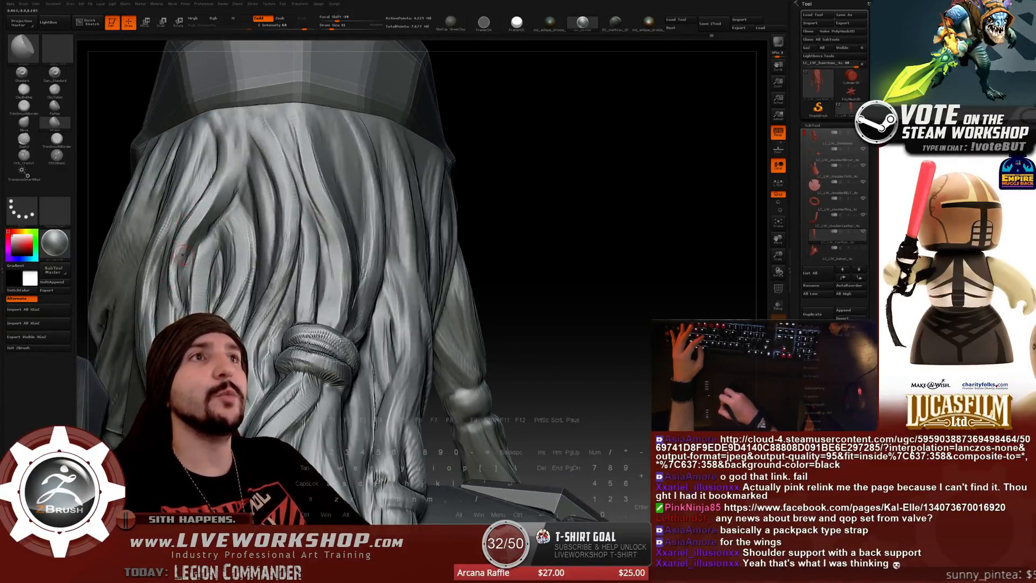
pyautogui.moveTo(556, 169); pyautogui.dragTo(179, 254)
pyautogui.moveTo(518, 182); pyautogui.dragTo(585, 194)
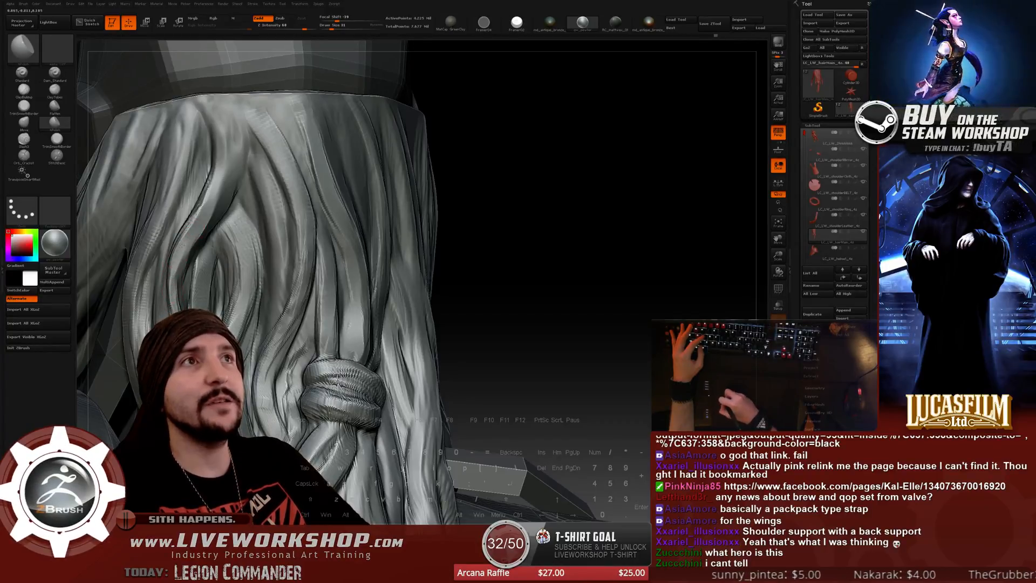
# Smooth and sharpen the strand crossing over the top of the loop, enlarging the brush for wider strokes.
pyautogui.moveTo(585, 195); pyautogui.dragTo(440, 190)
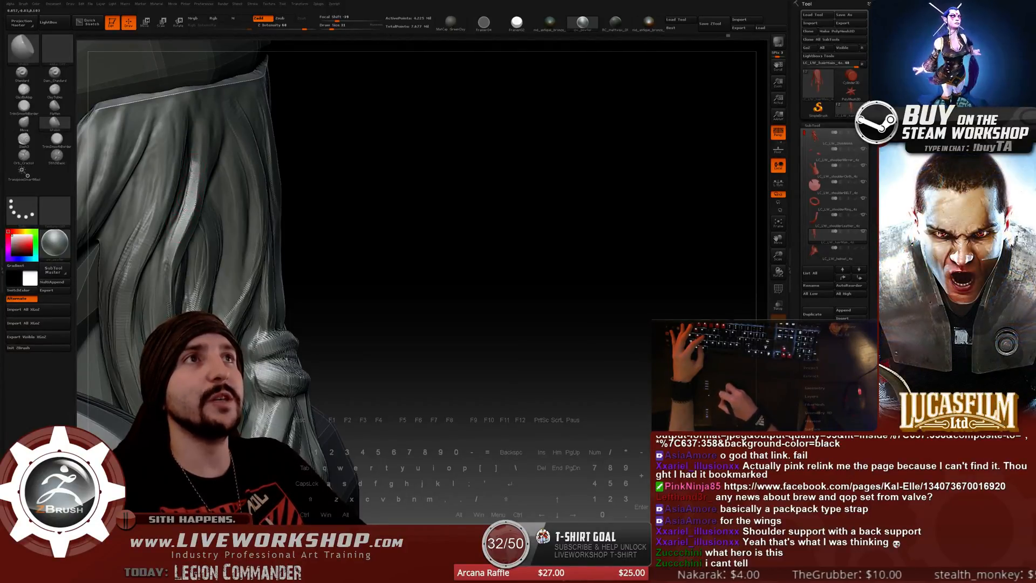
pyautogui.moveTo(473, 202); pyautogui.dragTo(531, 202)
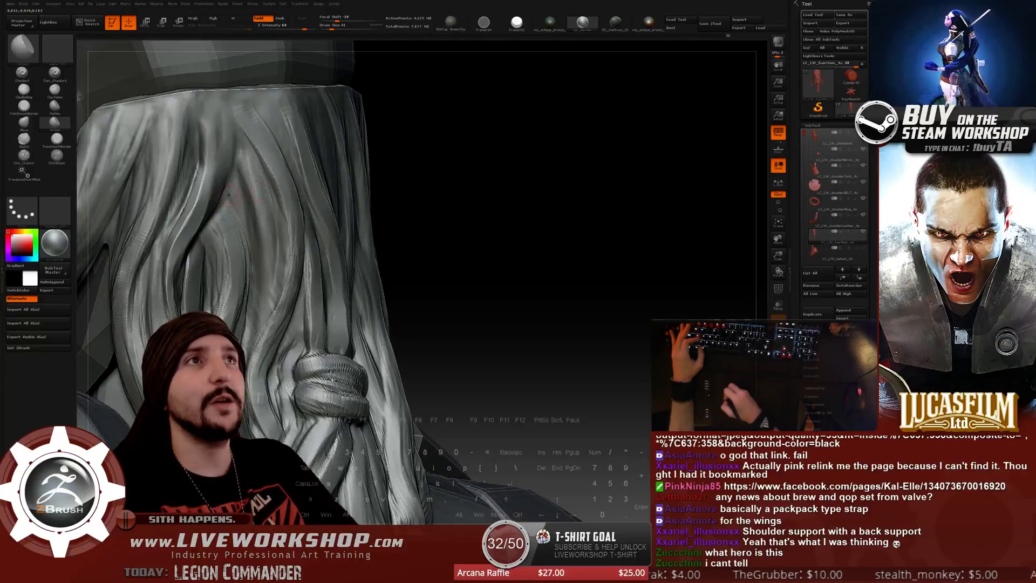
pyautogui.press('shift')
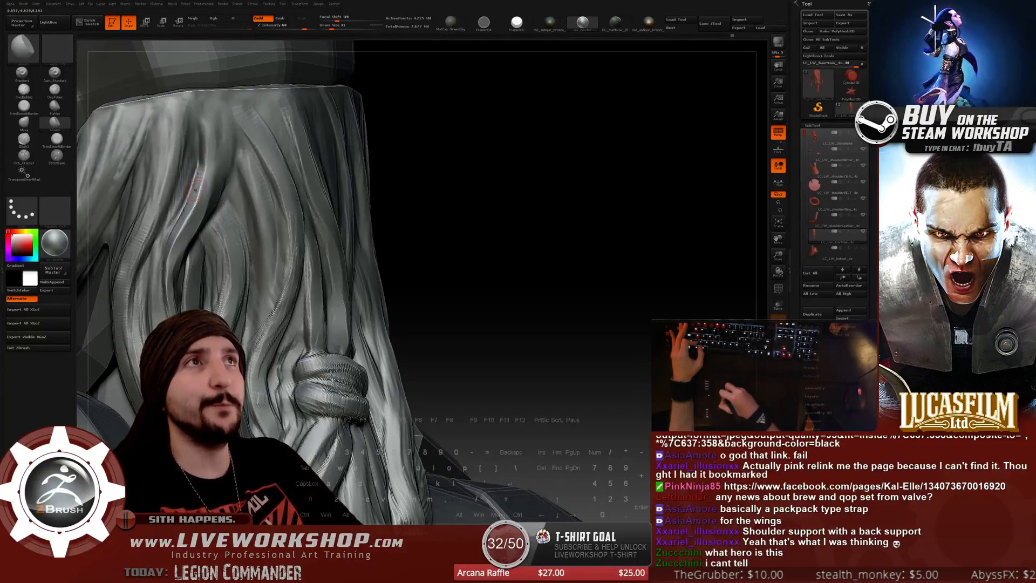
pyautogui.press(']')
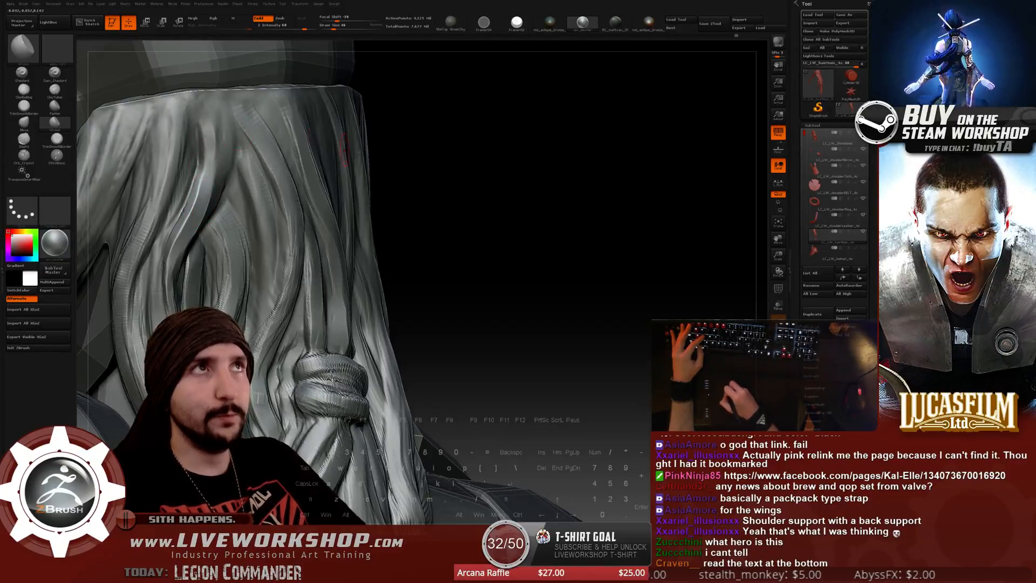
pyautogui.moveTo(410, 154); pyautogui.dragTo(464, 162)
# Refine and smooth the crossing strand where it meets the loop with a resized brush, and check the back hair as a whole.
pyautogui.press(']')
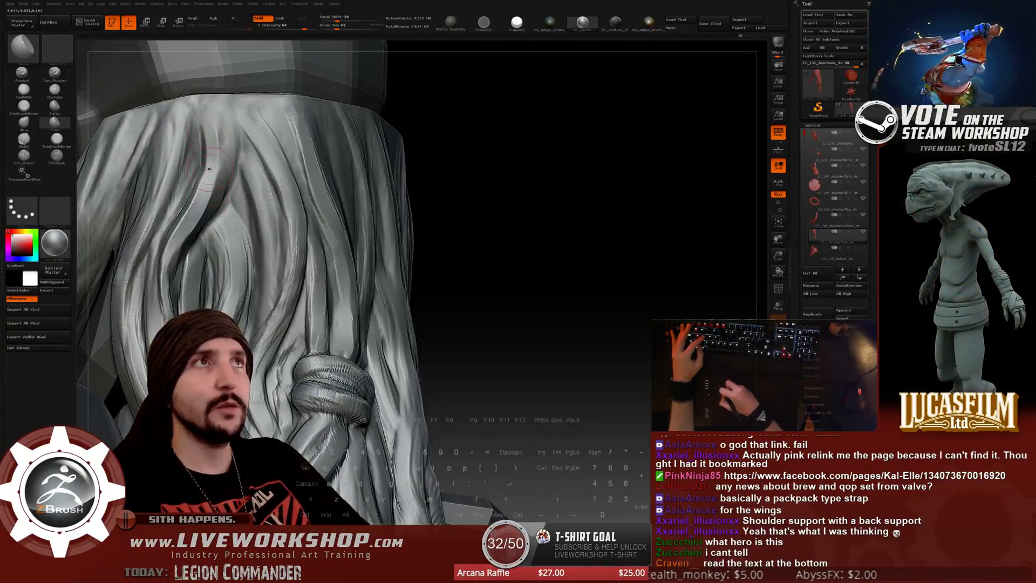
pyautogui.press('[')
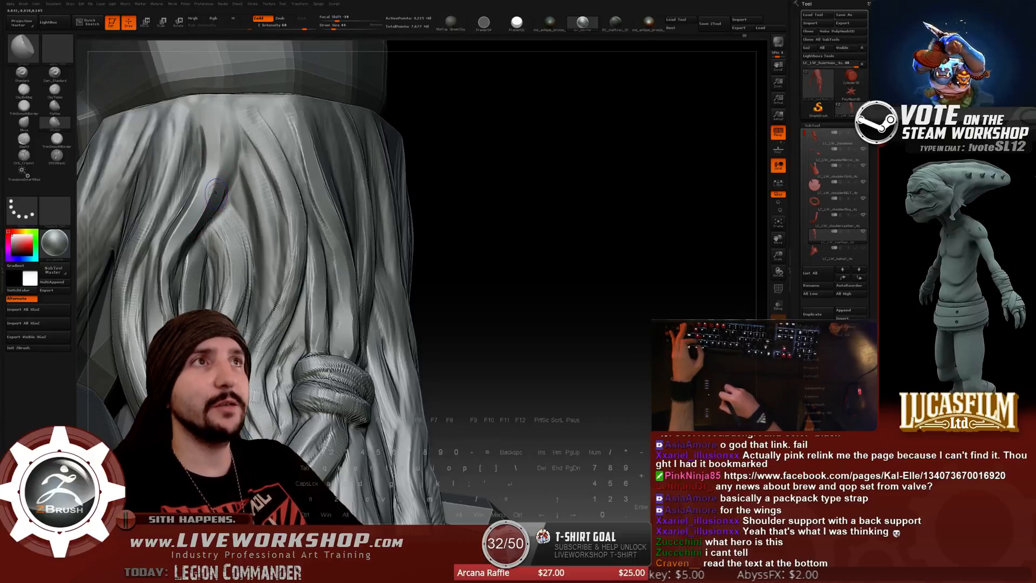
pyautogui.moveTo(418, 141); pyautogui.dragTo(447, 145)
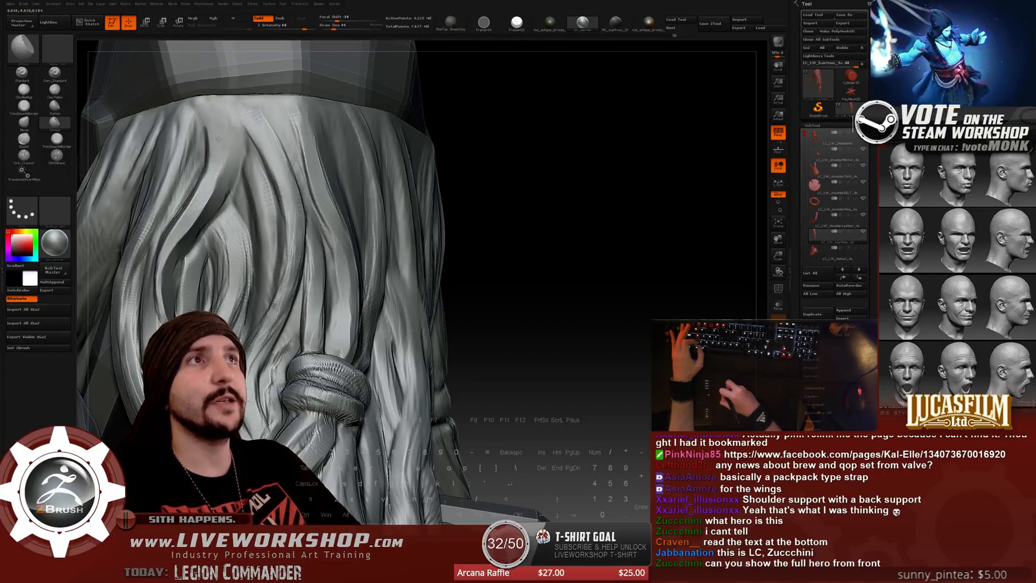
pyautogui.press('shift')
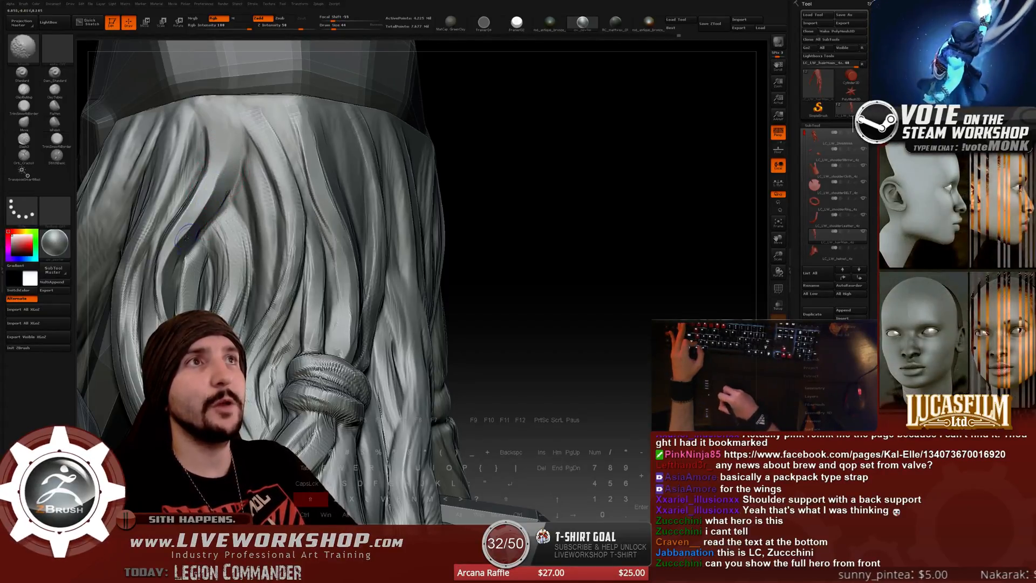
pyautogui.keyDown('alt'); pyautogui.moveTo(576, 189); pyautogui.dragTo(444, 325); pyautogui.keyUp('alt')
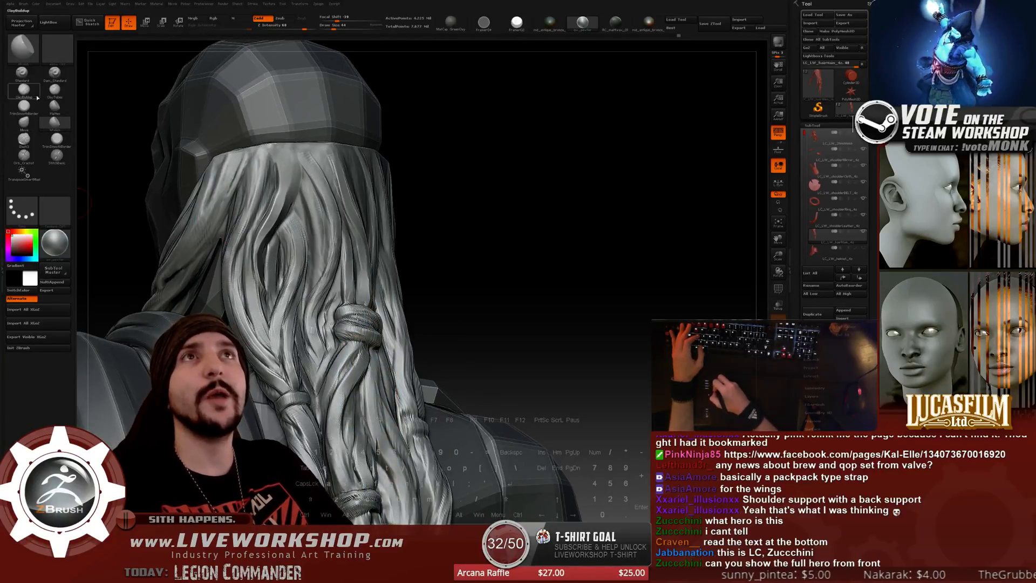
# Carve a deeper crease under the crossing strand where it overlaps the loop, using the Orb brush with adjusted size and intensity.
pyautogui.click(28, 155)
pyautogui.moveTo(556, 174)
pyautogui.keyDown('alt'); pyautogui.mouseDown()
pyautogui.moveTo(605, 192)
pyautogui.moveTo(661, 192)
pyautogui.moveTo(701, 130)
pyautogui.moveTo(652, 196)
pyautogui.moveTo(636, 188)
pyautogui.moveTo(625, 203)
pyautogui.mouseUp(); pyautogui.keyUp('alt')
pyautogui.moveTo(702, 157); pyautogui.dragTo(284, 237)
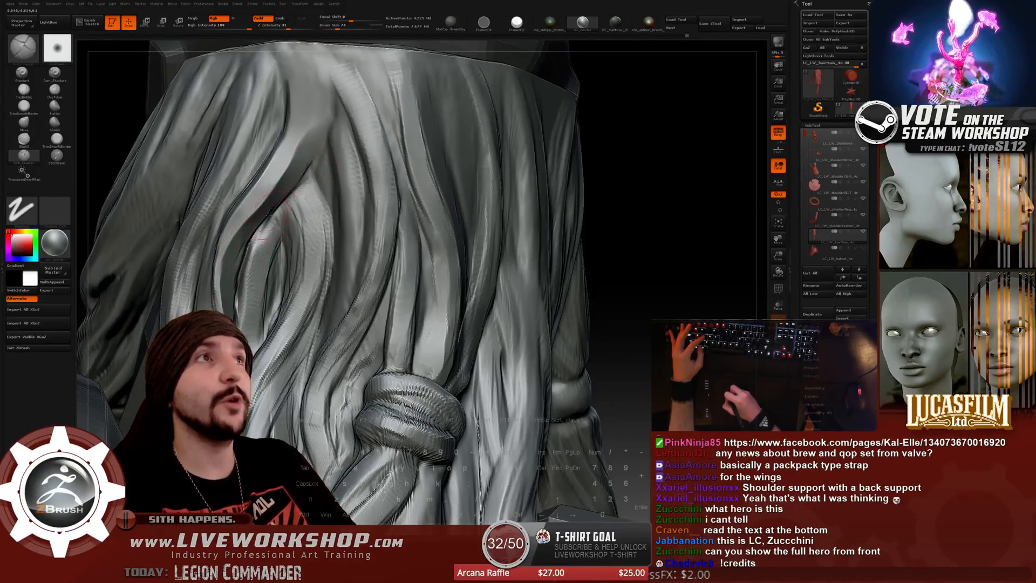
pyautogui.keyDown('alt'); pyautogui.moveTo(633, 163); pyautogui.dragTo(594, 209); pyautogui.keyUp('alt')
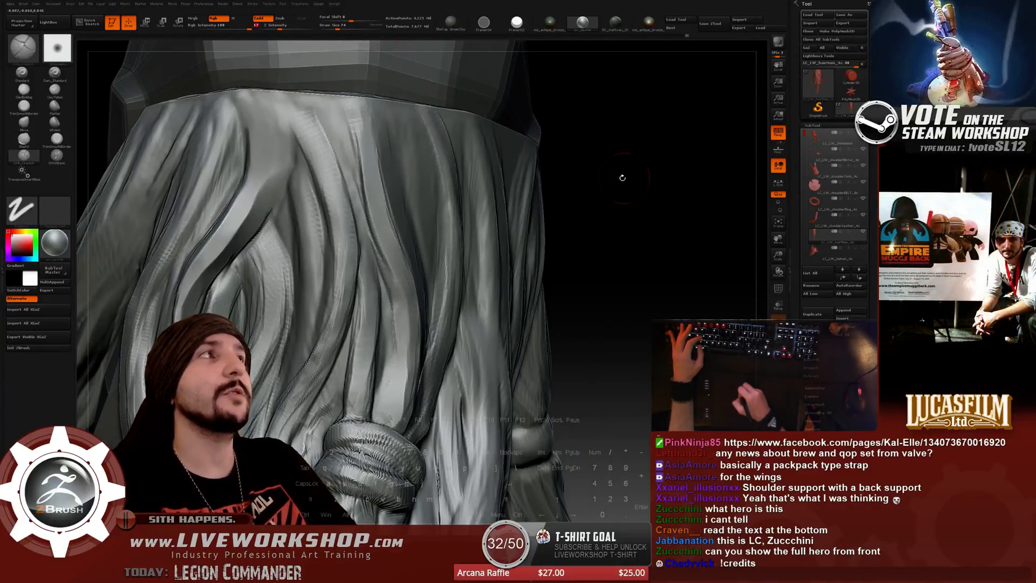
pyautogui.moveTo(622, 176)
pyautogui.mouseDown()
pyautogui.moveTo(585, 178)
pyautogui.moveTo(615, 178)
pyautogui.mouseUp()
pyautogui.press('s')
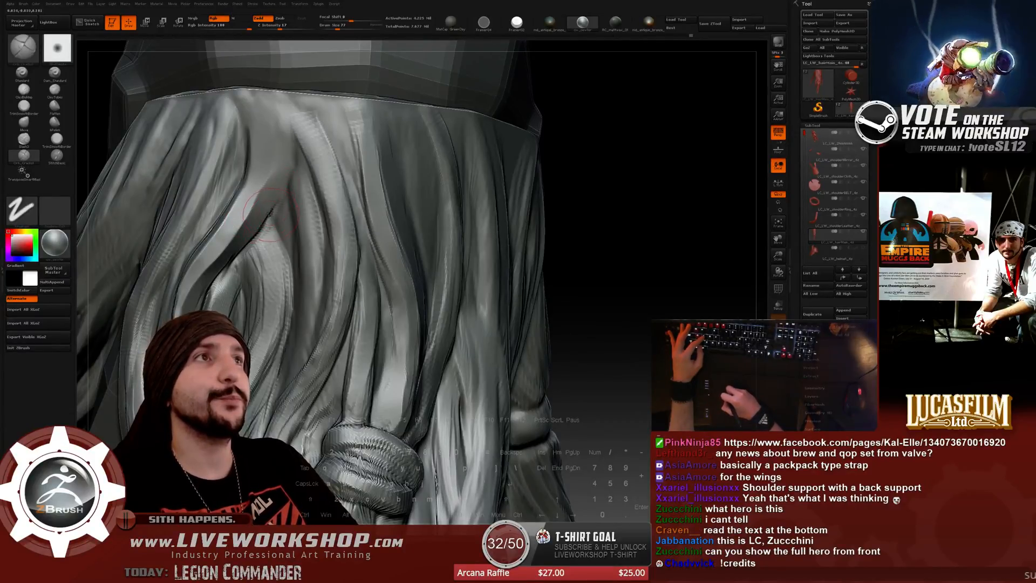
pyautogui.press('s')
pyautogui.moveTo(249, 242); pyautogui.dragTo(291, 178)
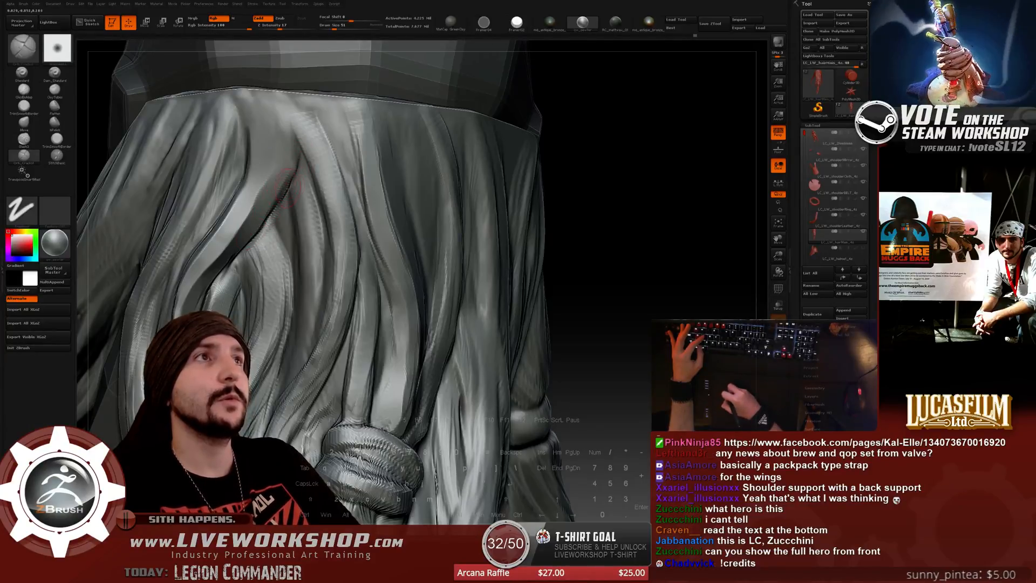
# Sculpt the recess beside the top of the looping strand with a resized ClayBuildup brush.
pyautogui.press('b')
pyautogui.press('c')
pyautogui.press('b')
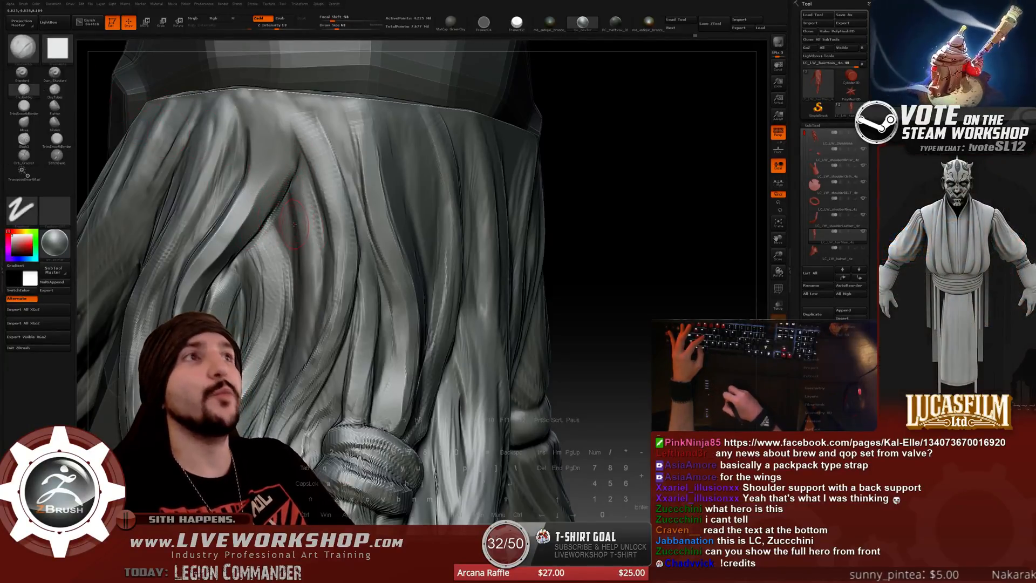
pyautogui.press('s')
pyautogui.moveTo(282, 219); pyautogui.dragTo(288, 220)
pyautogui.keyDown('alt'); pyautogui.moveTo(284, 219); pyautogui.dragTo(309, 214, button='right'); pyautogui.keyUp('alt')
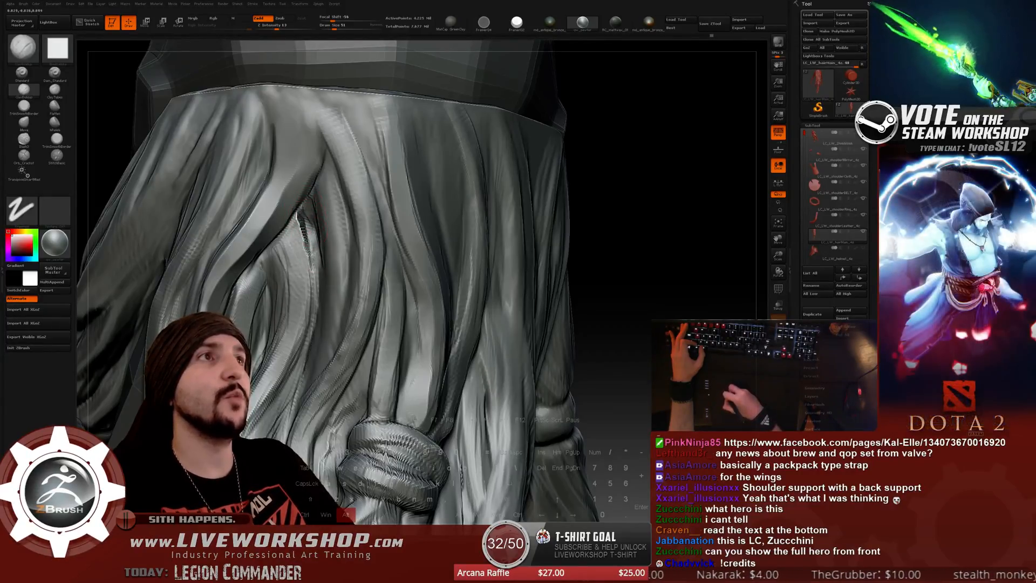
# Smooth and rework the gap where the looping strand tucks under the crossing strand.
pyautogui.moveTo(654, 173); pyautogui.dragTo(620, 174)
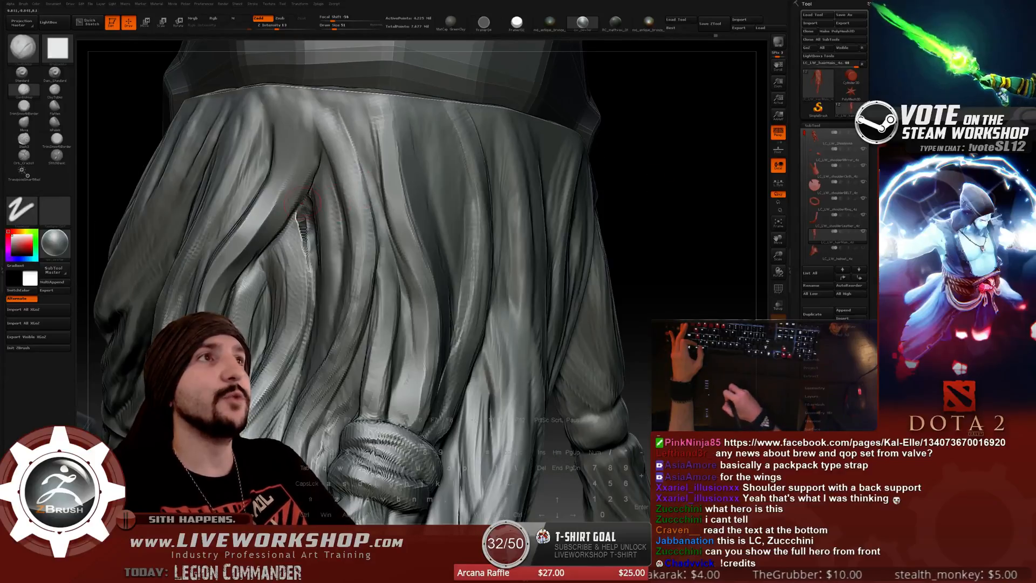
pyautogui.press('shift')
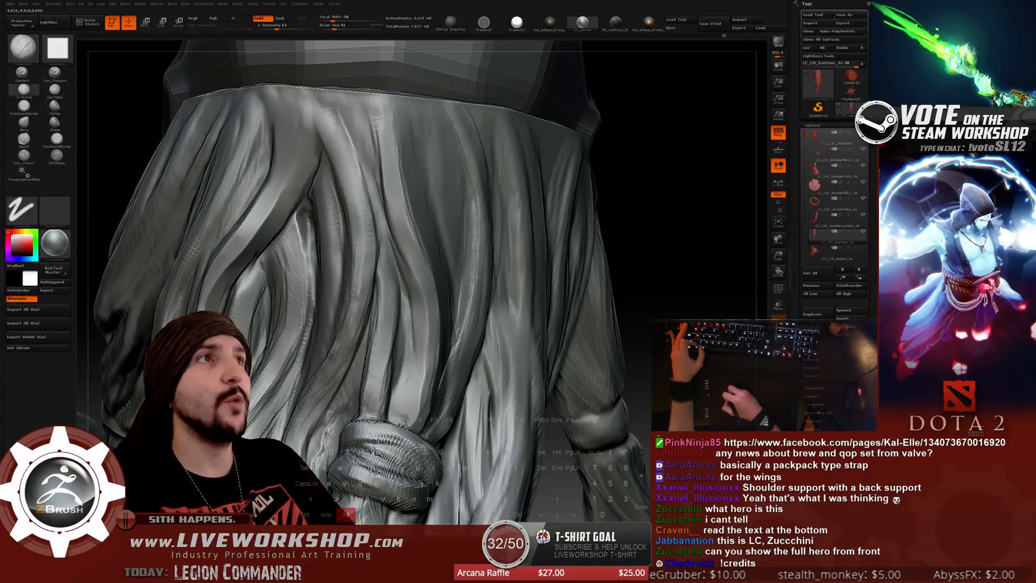
pyautogui.moveTo(668, 174); pyautogui.dragTo(584, 163)
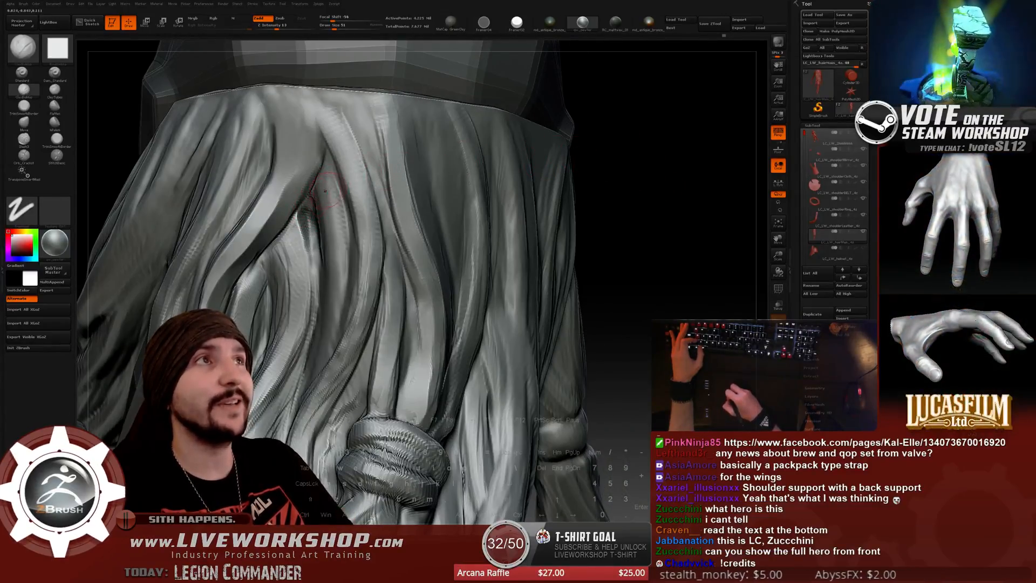
pyautogui.moveTo(679, 174); pyautogui.dragTo(674, 164)
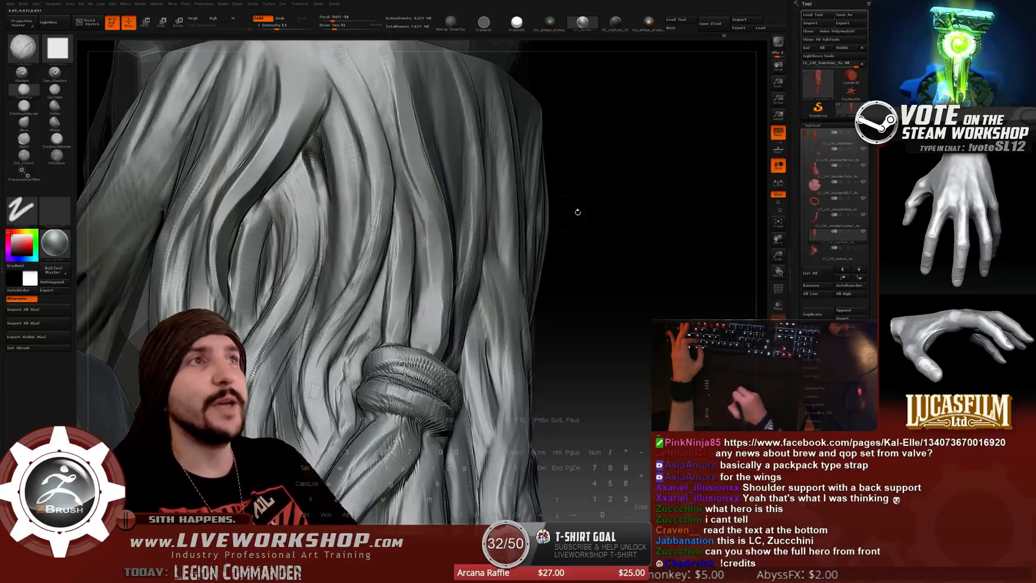
# Refine the top of the looping strand beside the crossing strand, and check the back hair on the figure.
pyautogui.moveTo(389, 178); pyautogui.dragTo(292, 244, button='right')
pyautogui.moveTo(661, 191); pyautogui.dragTo(256, 254, button='right')
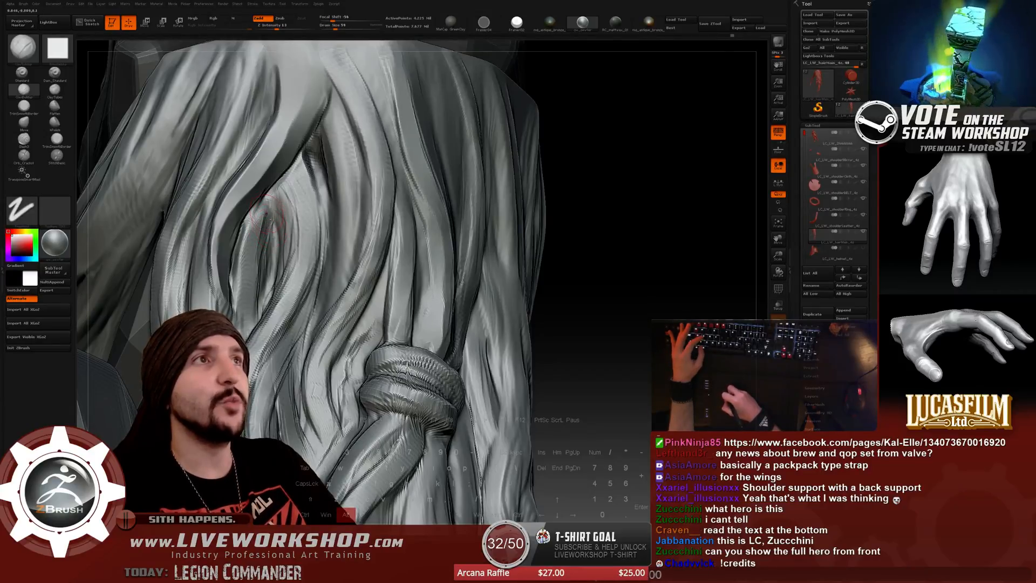
pyautogui.moveTo(615, 284); pyautogui.dragTo(238, 265, button='right')
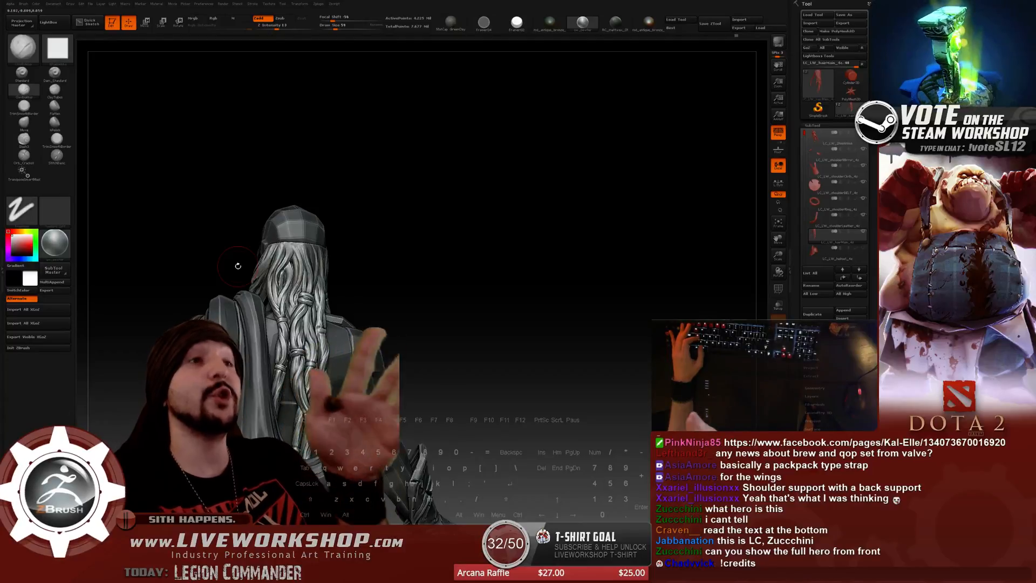
pyautogui.moveTo(502, 235); pyautogui.dragTo(382, 252, button='right')
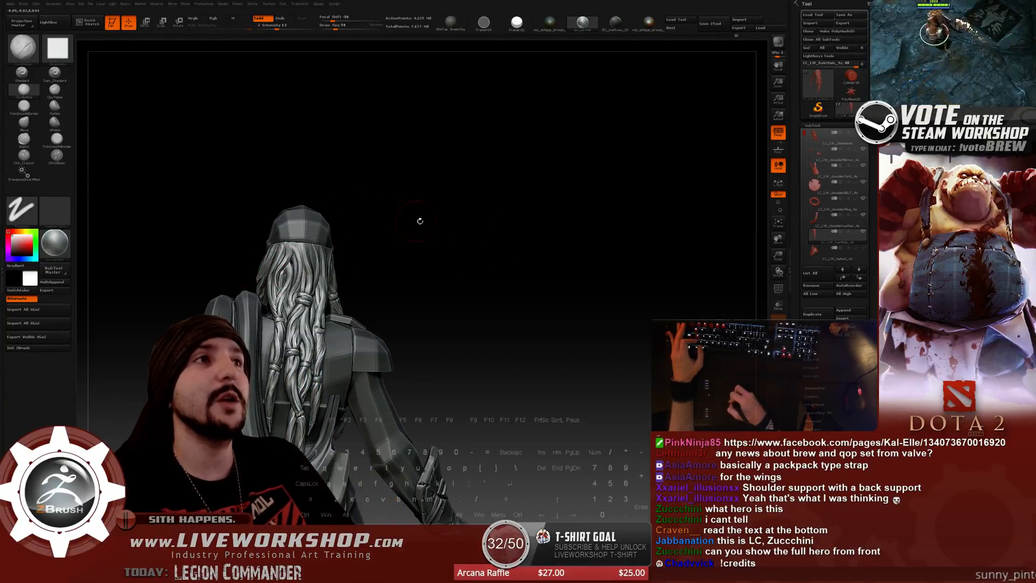
pyautogui.moveTo(419, 220); pyautogui.dragTo(587, 213, button='right')
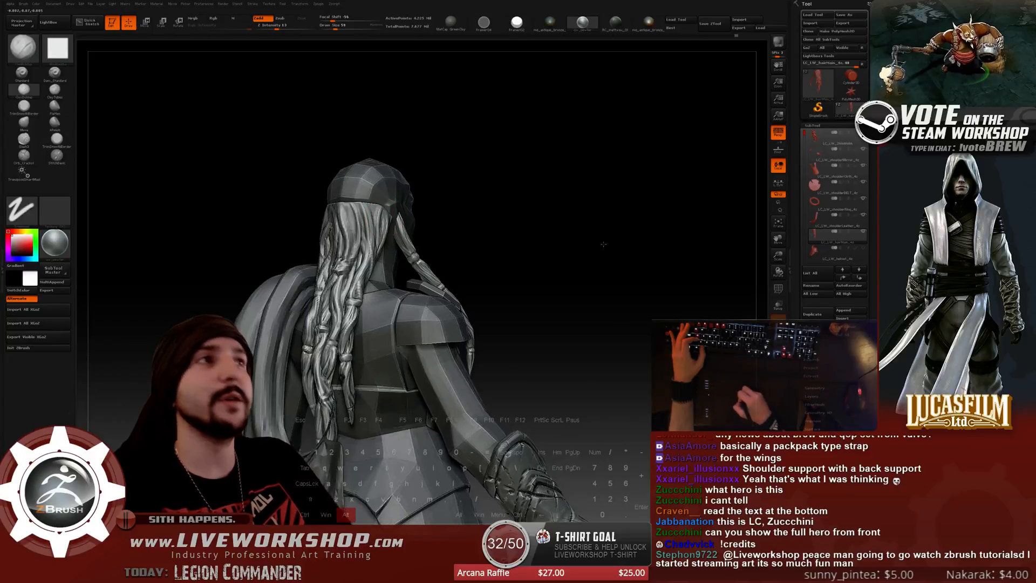
# Refine the strands on the side of the back hair beside the tie bands, down towards the shoulder.
pyautogui.keyDown('ctrl'); pyautogui.moveTo(539, 259); pyautogui.dragTo(539, 214, button='right'); pyautogui.keyUp('ctrl')
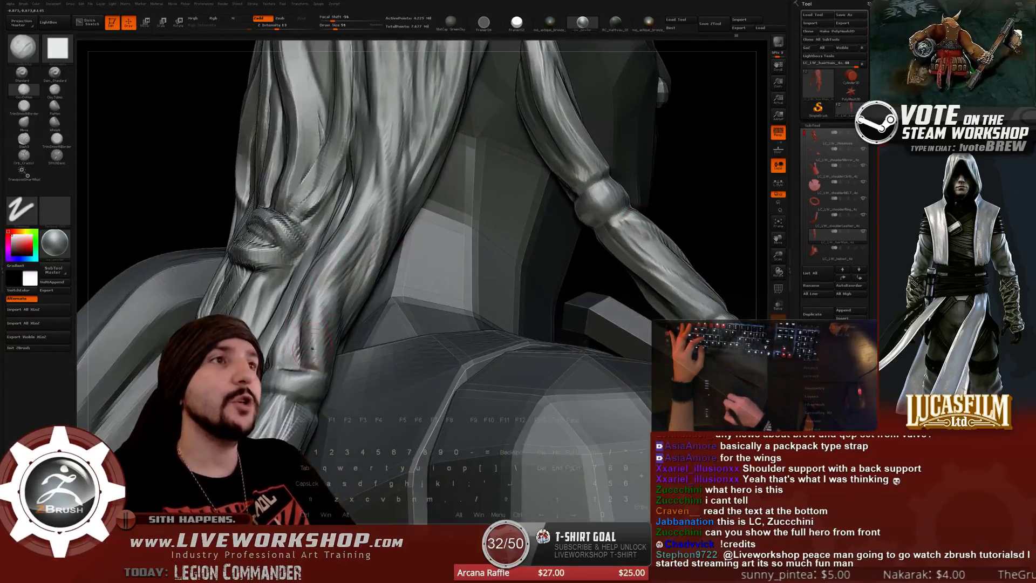
pyautogui.moveTo(690, 195); pyautogui.dragTo(312, 318, button='right')
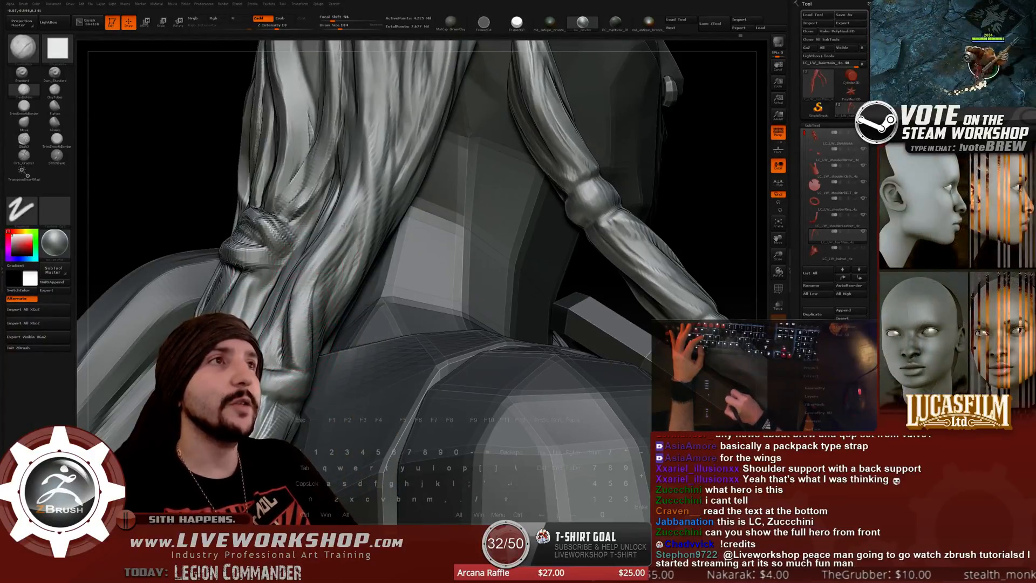
pyautogui.moveTo(511, 191); pyautogui.dragTo(343, 307, button='right')
pyautogui.moveTo(451, 226)
pyautogui.mouseDown(button='right')
pyautogui.moveTo(314, 349)
pyautogui.moveTo(314, 308)
pyautogui.mouseUp(button='right')
pyautogui.moveTo(270, 256); pyautogui.dragTo(372, 319, button='right')
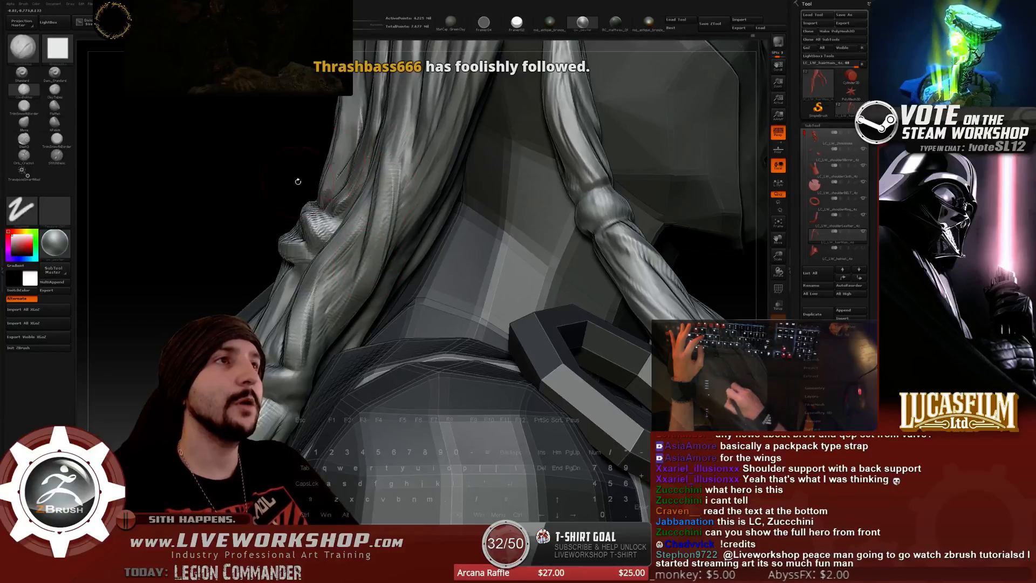
# Examine the whole sculpted figure from behind and from the front.
pyautogui.keyDown('ctrl'); pyautogui.moveTo(296, 180); pyautogui.dragTo(296, 135, button='right'); pyautogui.keyUp('ctrl')
pyautogui.keyDown('ctrl'); pyautogui.moveTo(645, 417); pyautogui.dragTo(596, 211, button='right'); pyautogui.keyUp('ctrl')
pyautogui.moveTo(596, 211)
pyautogui.mouseDown(button='right')
pyautogui.moveTo(643, 227)
pyautogui.moveTo(595, 204)
pyautogui.mouseUp(button='right')
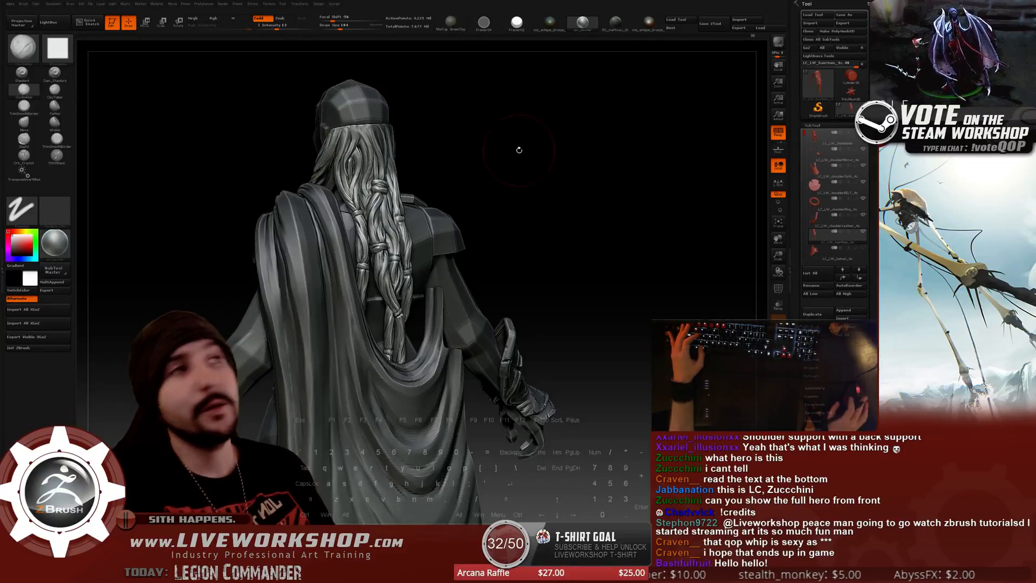
pyautogui.keyDown('alt'); pyautogui.moveTo(534, 185); pyautogui.dragTo(569, 207); pyautogui.keyUp('alt')
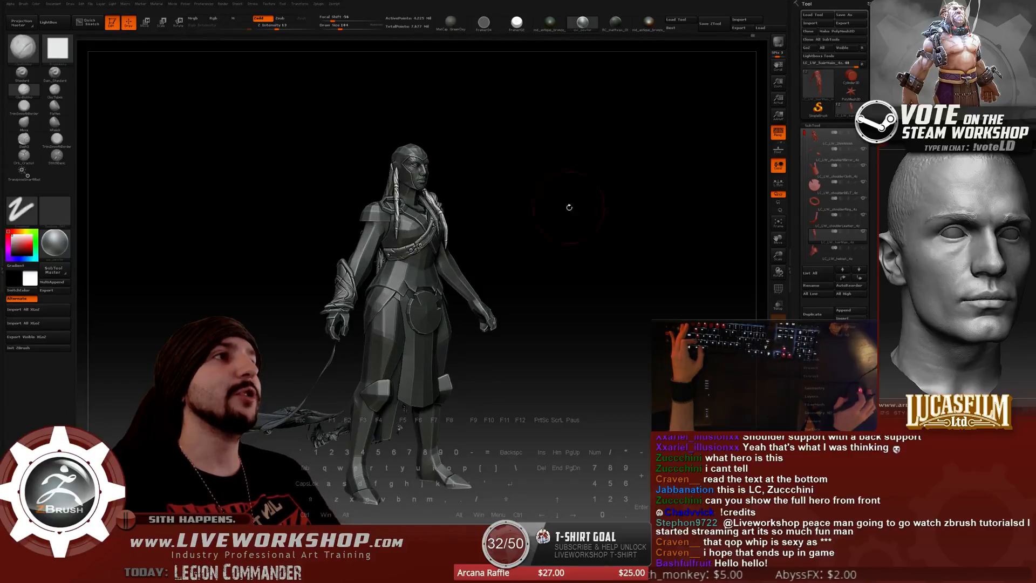
# Switch to Softimage and examine the full low-poly hero with helmet, spear and shield from the front.
pyautogui.press('super')
pyautogui.hotkey('alt', 'Tab')
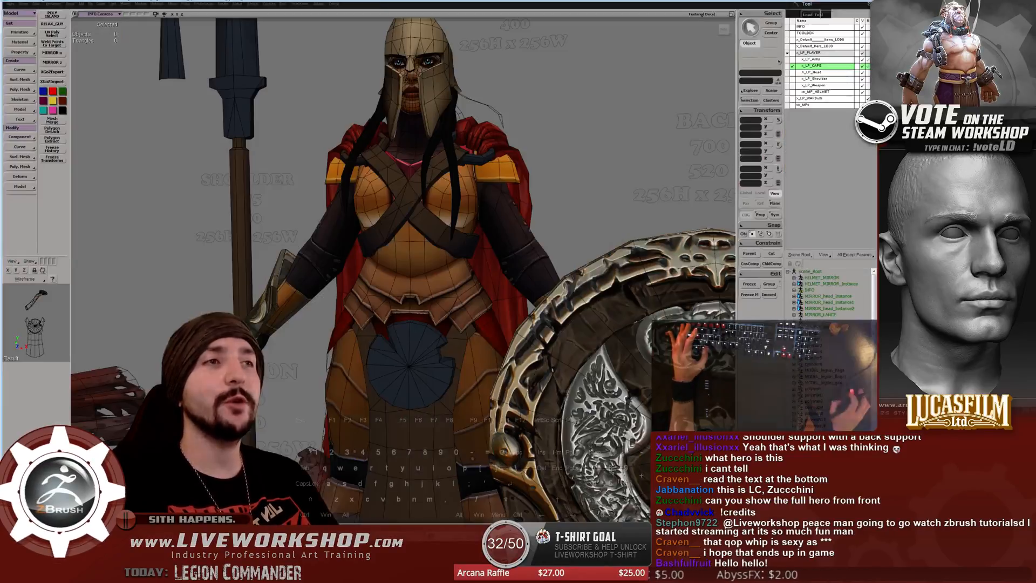
pyautogui.press('s')
pyautogui.moveTo(410, 270); pyautogui.dragTo(346, 270, button='middle')
pyautogui.moveTo(345, 270); pyautogui.dragTo(304, 275, button='right')
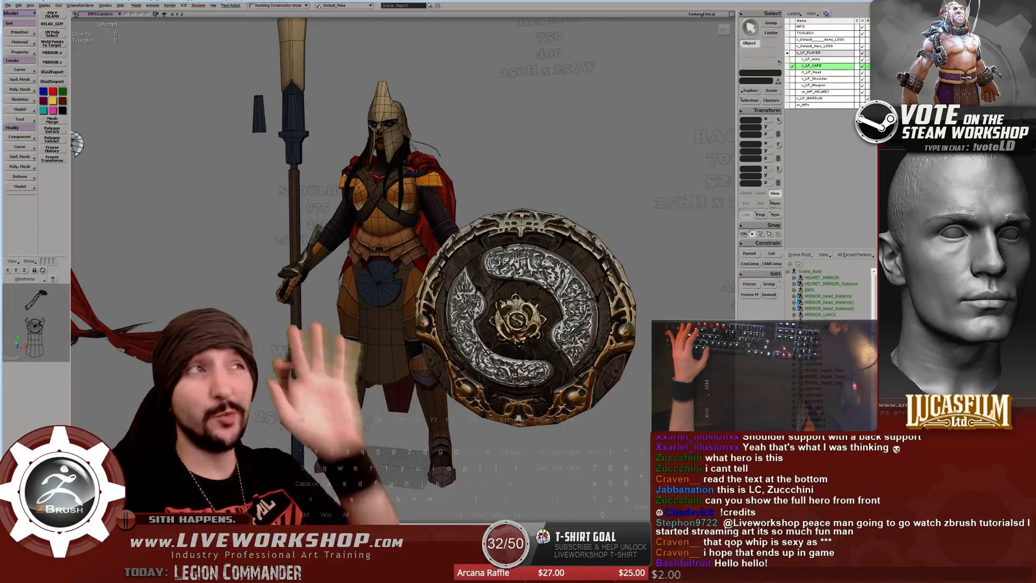
pyautogui.moveTo(410, 270); pyautogui.dragTo(351, 270, button='middle')
pyautogui.moveTo(351, 270); pyautogui.dragTo(383, 273, button='right')
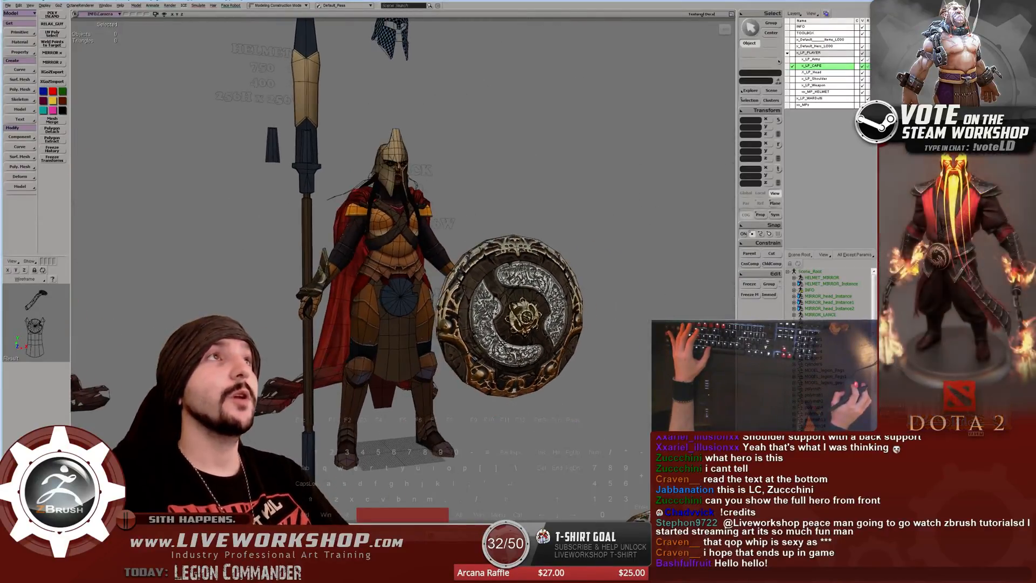
pyautogui.press('s')
pyautogui.moveTo(410, 243); pyautogui.dragTo(413, 302)
pyautogui.moveTo(412, 302); pyautogui.dragTo(380, 299, button='right')
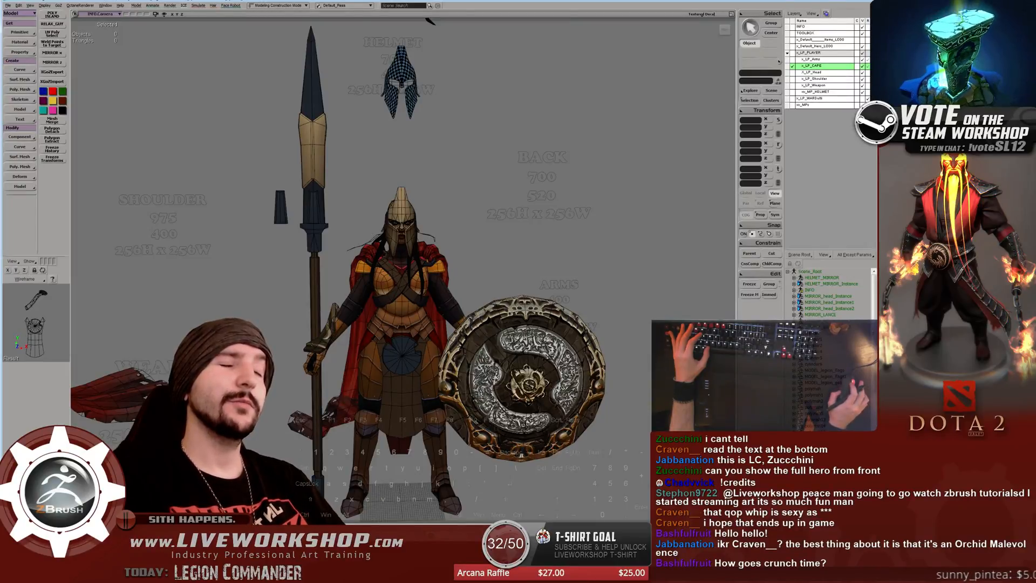
pyautogui.press('s')
pyautogui.moveTo(410, 270); pyautogui.dragTo(418, 269, button='middle')
pyautogui.moveTo(418, 270); pyautogui.dragTo(227, 237, button='right')
# Examine the helmet, hanging hair and red cape of the low-poly hero from behind.
pyautogui.press('space')
pyautogui.moveTo(378, 243); pyautogui.dragTo(351, 242, button='middle')
pyautogui.moveTo(351, 243); pyautogui.dragTo(329, 151)
pyautogui.moveTo(329, 151); pyautogui.dragTo(270, 195, button='right')
pyautogui.moveTo(270, 194); pyautogui.dragTo(270, 243)
pyautogui.moveTo(270, 242)
pyautogui.mouseDown(button='right')
pyautogui.moveTo(172, 241)
pyautogui.moveTo(280, 240)
pyautogui.mouseUp(button='right')
pyautogui.moveTo(281, 241); pyautogui.dragTo(302, 324)
pyautogui.moveTo(302, 81); pyautogui.dragTo(362, 81, button='middle')
pyautogui.moveTo(362, 243); pyautogui.dragTo(394, 222, button='right')
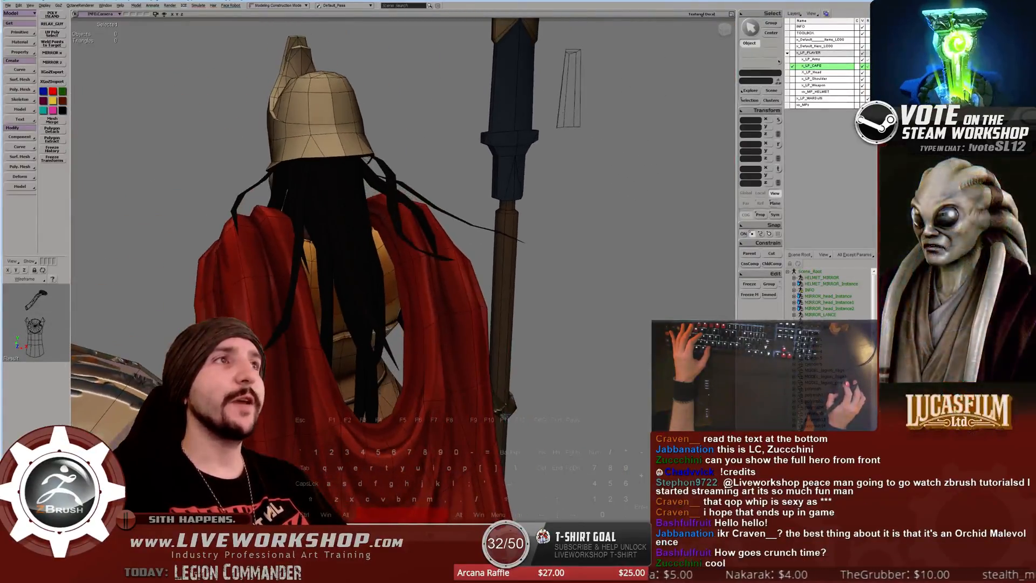
# Move the black back hair mesh sideways off the figure to view what lies behind it, and undo the move.
pyautogui.click(346, 243)
pyautogui.click(345, 243)
pyautogui.press('v')
pyautogui.moveTo(324, 297); pyautogui.dragTo(116, 302)
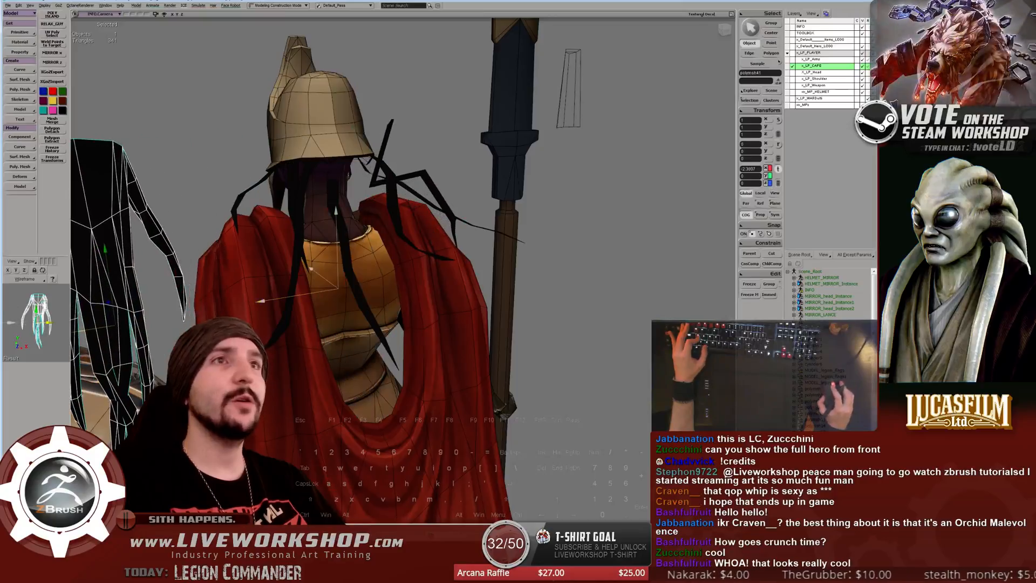
pyautogui.moveTo(259, 270); pyautogui.dragTo(302, 232, button='right')
pyautogui.press('space')
pyautogui.moveTo(377, 243); pyautogui.dragTo(334, 238, button='right')
pyautogui.moveTo(334, 237); pyautogui.dragTo(302, 238)
pyautogui.moveTo(302, 237); pyautogui.dragTo(561, 237, button='right')
pyautogui.hotkey('ctrl', 'z')
pyautogui.hotkey('ctrl', 'z')
# Clear the selection and examine the ornate round shield close up from the front and at an angle.
pyautogui.click(589, 146)
pyautogui.moveTo(589, 146); pyautogui.dragTo(432, 194, button='middle')
pyautogui.moveTo(432, 195); pyautogui.dragTo(394, 140)
pyautogui.moveTo(394, 140); pyautogui.dragTo(447, 141, button='middle')
pyautogui.moveTo(448, 141); pyautogui.dragTo(377, 81)
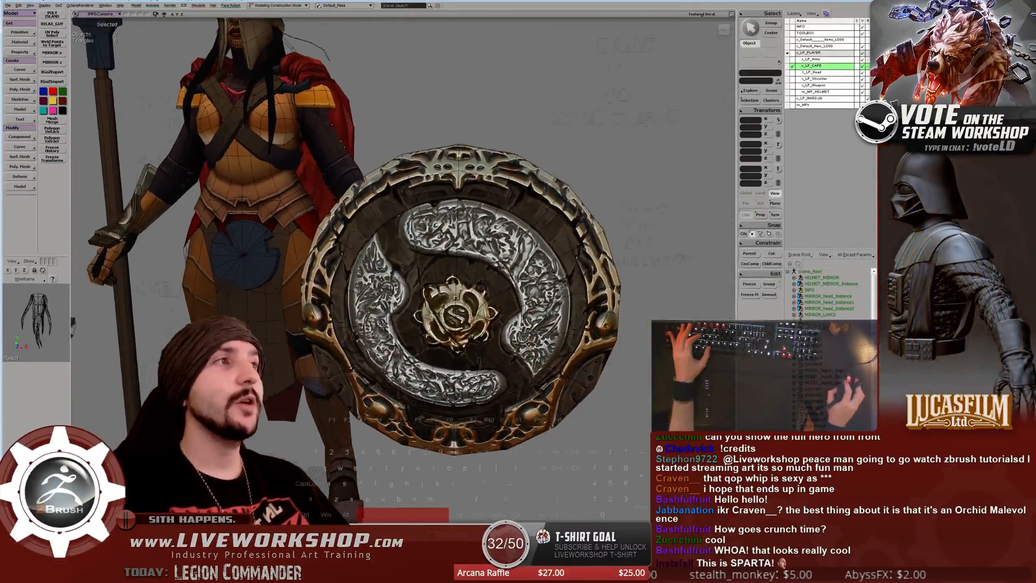
pyautogui.moveTo(377, 81); pyautogui.dragTo(404, 54, button='right')
pyautogui.press('space')
pyautogui.moveTo(405, 215)
pyautogui.mouseDown(button='middle')
pyautogui.moveTo(351, 216)
pyautogui.moveTo(405, 215)
pyautogui.mouseUp(button='middle')
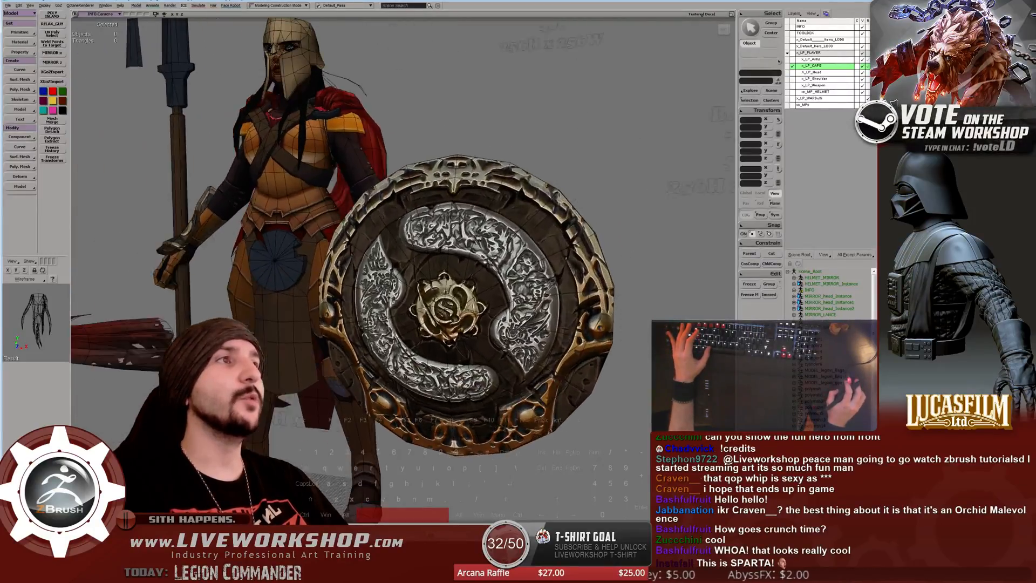
pyautogui.moveTo(404, 216); pyautogui.dragTo(437, 216, button='right')
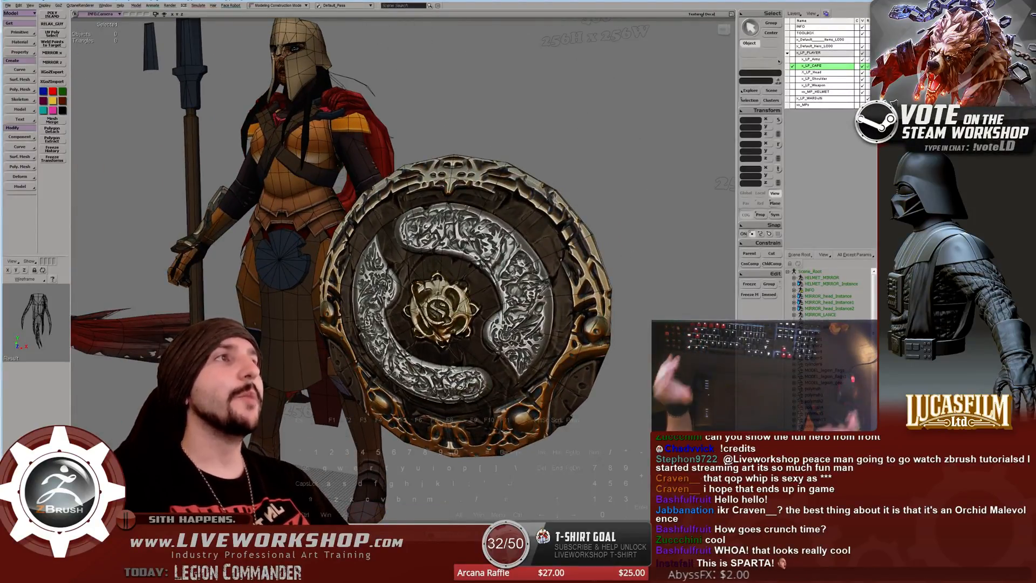
pyautogui.moveTo(437, 216); pyautogui.dragTo(405, 215, button='right')
pyautogui.press('space')
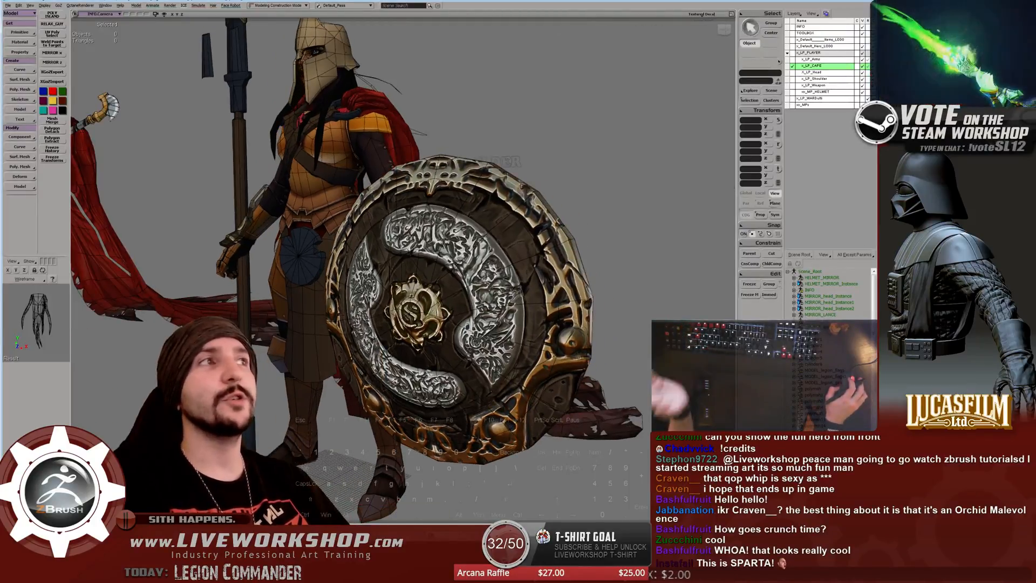
# Examine the long red cape and the inner side of the shield from behind, and switch back to ZBrush.
pyautogui.moveTo(412, 312); pyautogui.dragTo(430, 324)
pyautogui.press('space')
pyautogui.moveTo(430, 324); pyautogui.dragTo(270, 329, button='right')
pyautogui.moveTo(345, 324); pyautogui.dragTo(266, 330, button='right')
pyautogui.press('space')
pyautogui.moveTo(358, 320); pyautogui.dragTo(302, 320, button='middle')
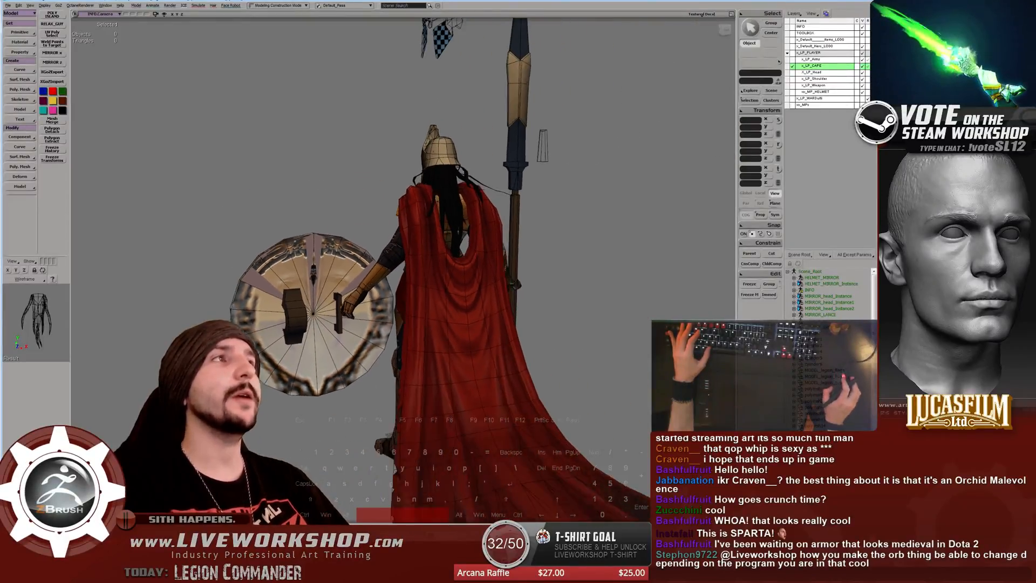
pyautogui.moveTo(302, 319); pyautogui.dragTo(464, 320, button='right')
pyautogui.hotkey('alt', 'Tab')
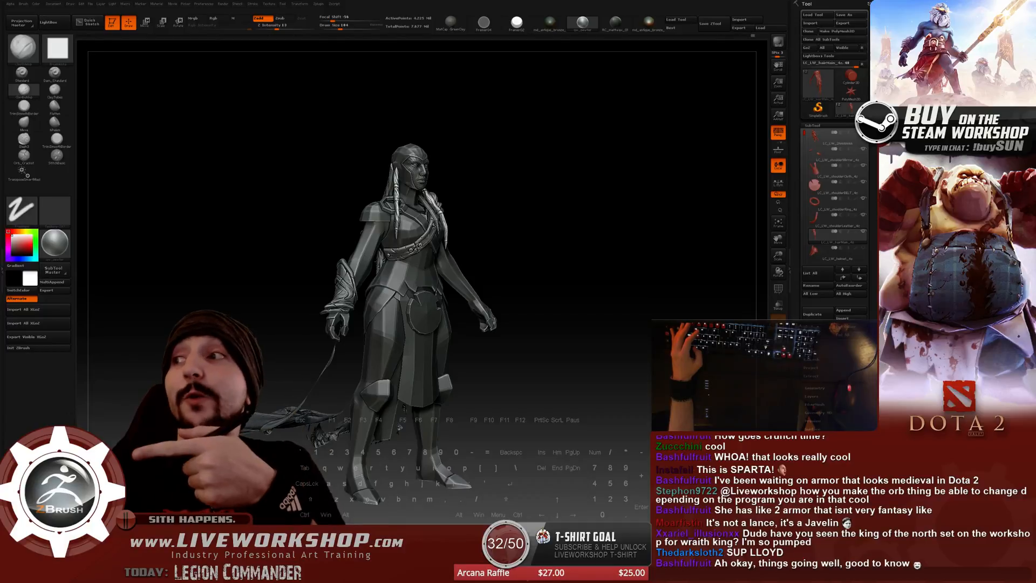
# Switch to Softimage again to view the coloured low-poly hero from the front.
pyautogui.hotkey('ctrl', 'alt', 'F9')
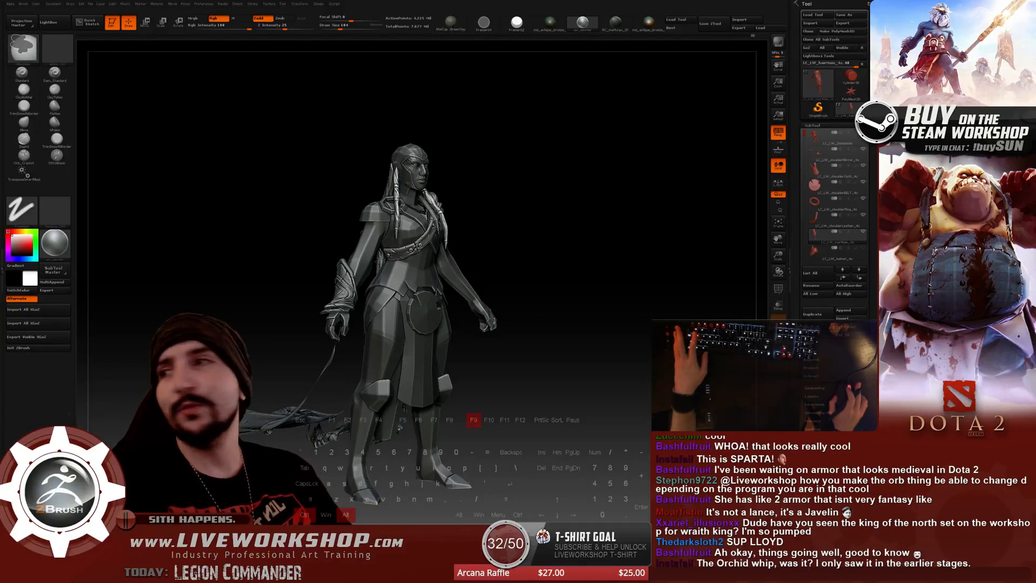
pyautogui.press('super')
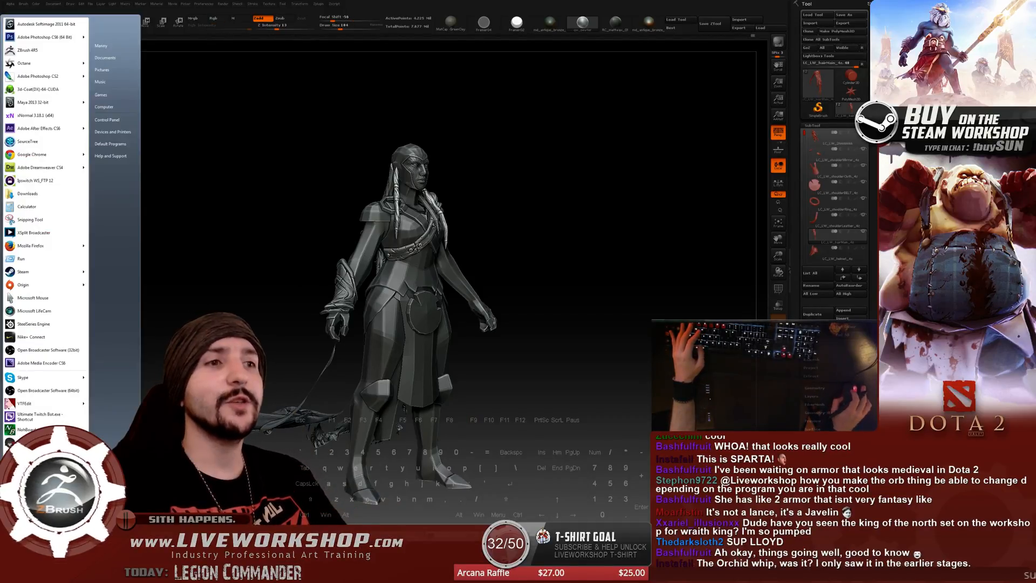
pyautogui.hotkey('alt', 'Tab')
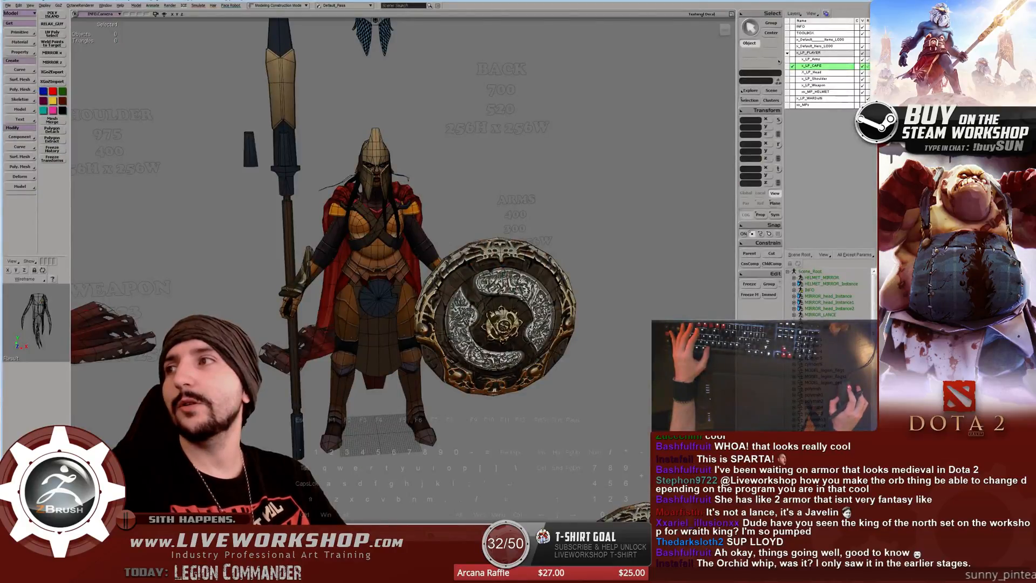
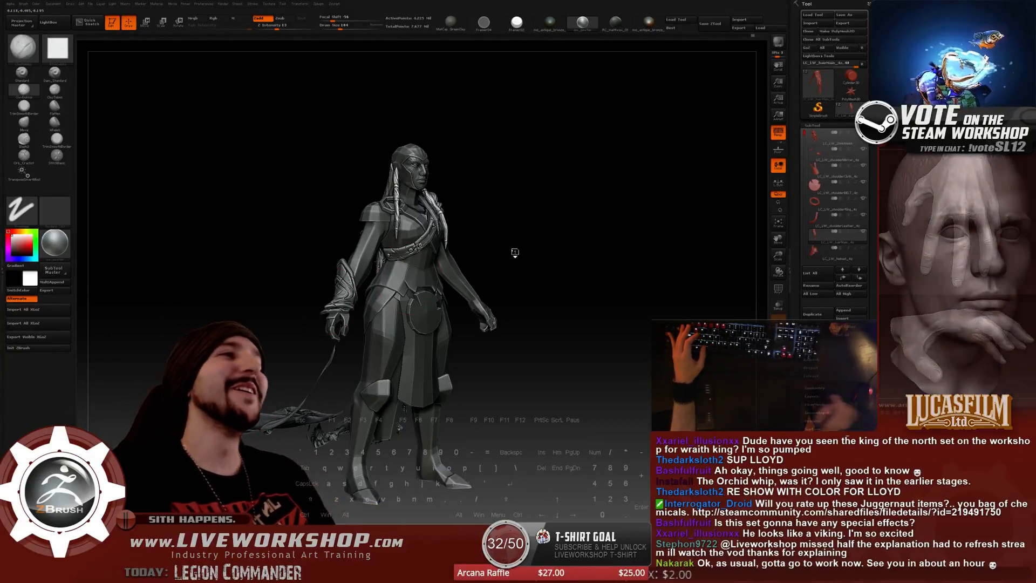
# Sculpt long strands down the upper back hair from the cap's edge towards the tie band with a resized brush.
pyautogui.moveTo(565, 203)
pyautogui.mouseDown()
pyautogui.moveTo(561, 164)
pyautogui.moveTo(555, 187)
pyautogui.moveTo(646, 157)
pyautogui.moveTo(617, 222)
pyautogui.moveTo(608, 164)
pyautogui.moveTo(572, 178)
pyautogui.moveTo(600, 206)
pyautogui.moveTo(620, 139)
pyautogui.moveTo(566, 146)
pyautogui.mouseUp()
pyautogui.press('s')
pyautogui.moveTo(339, 145); pyautogui.dragTo(350, 203)
pyautogui.press('s')
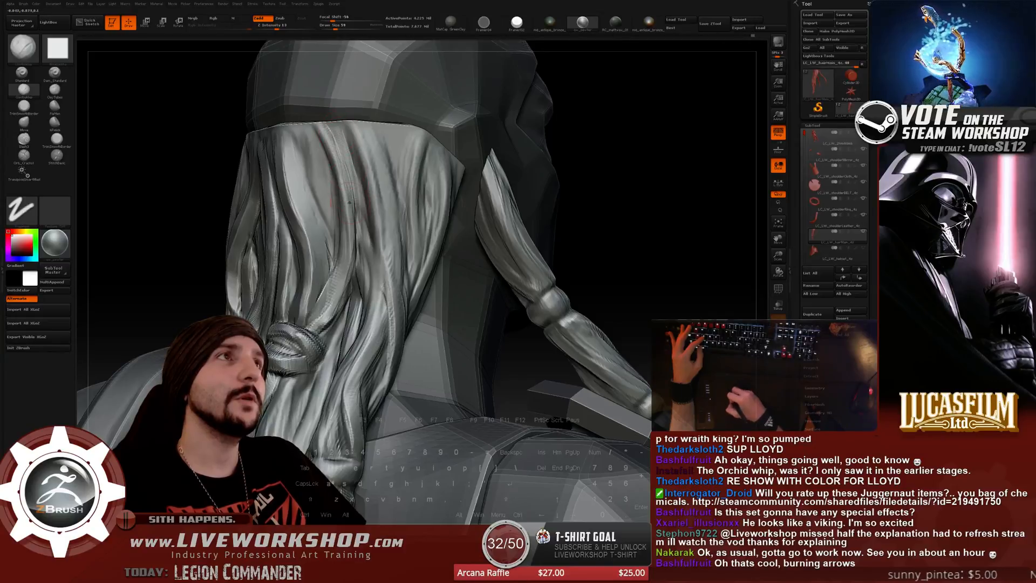
pyautogui.moveTo(344, 152); pyautogui.dragTo(351, 254)
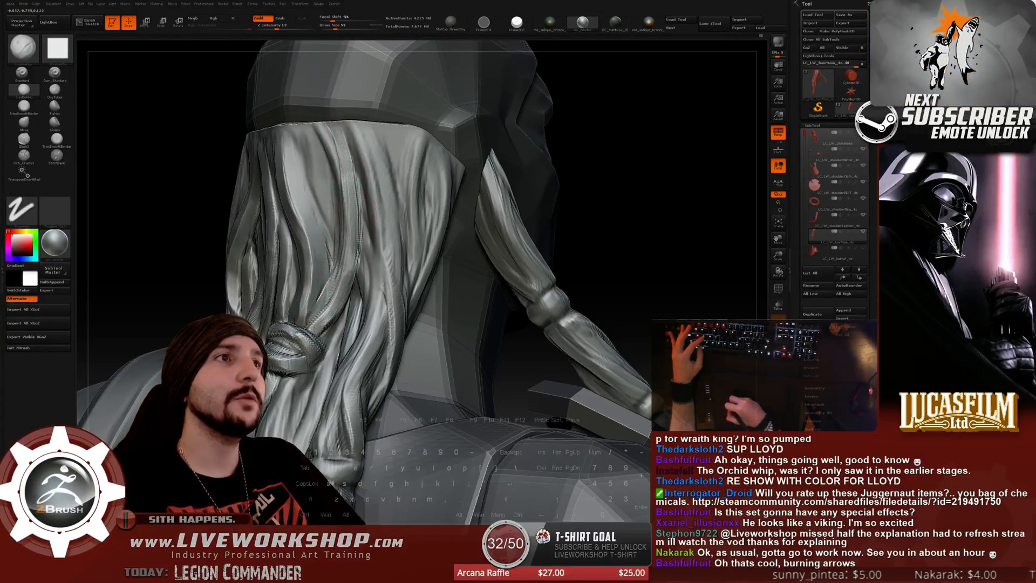
pyautogui.moveTo(583, 229); pyautogui.dragTo(599, 207)
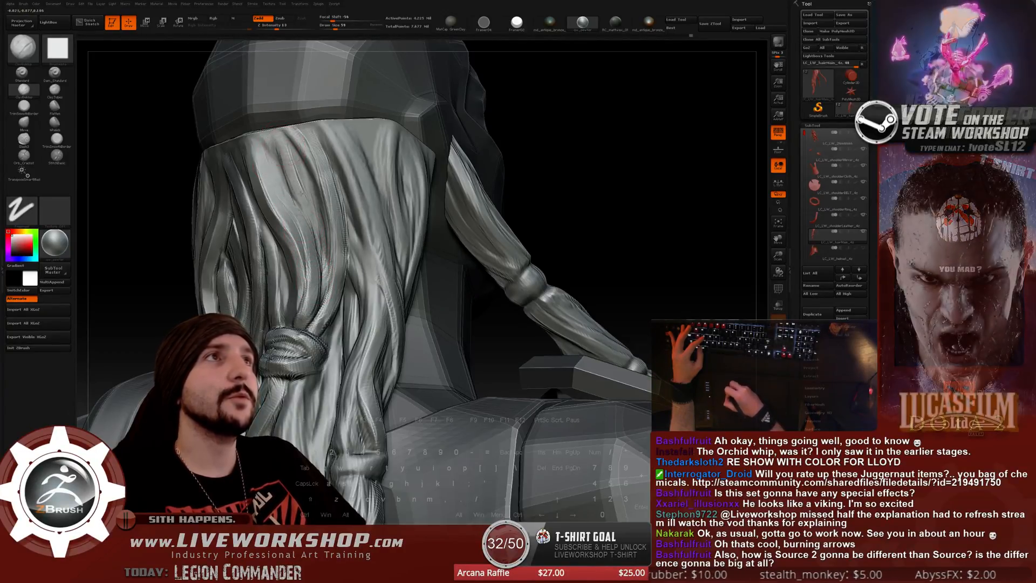
# Define the strands on the side of the upper back hair just below the cap's edge.
pyautogui.moveTo(406, 200); pyautogui.dragTo(265, 154, button='right')
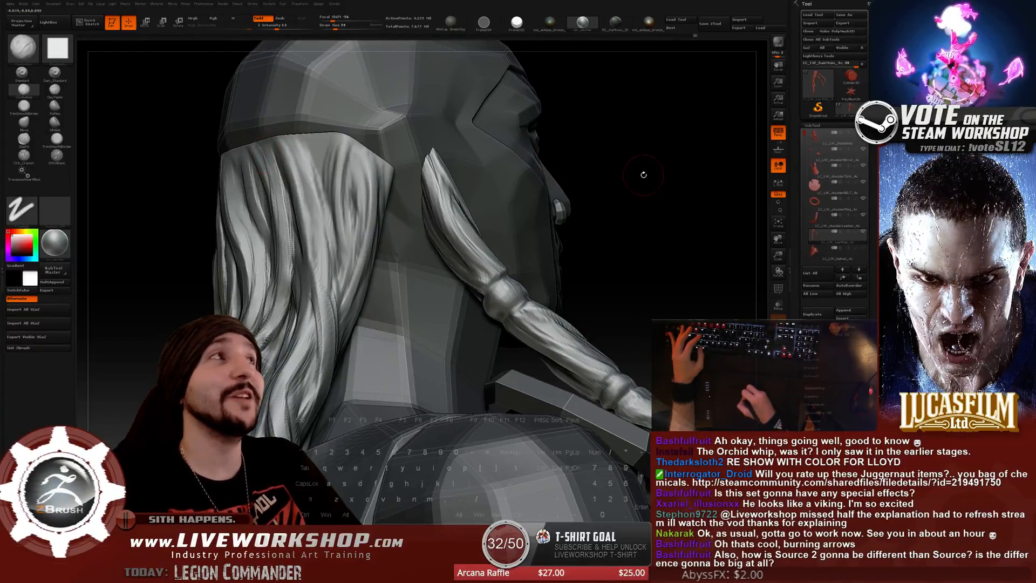
pyautogui.moveTo(539, 154); pyautogui.dragTo(530, 176, button='right')
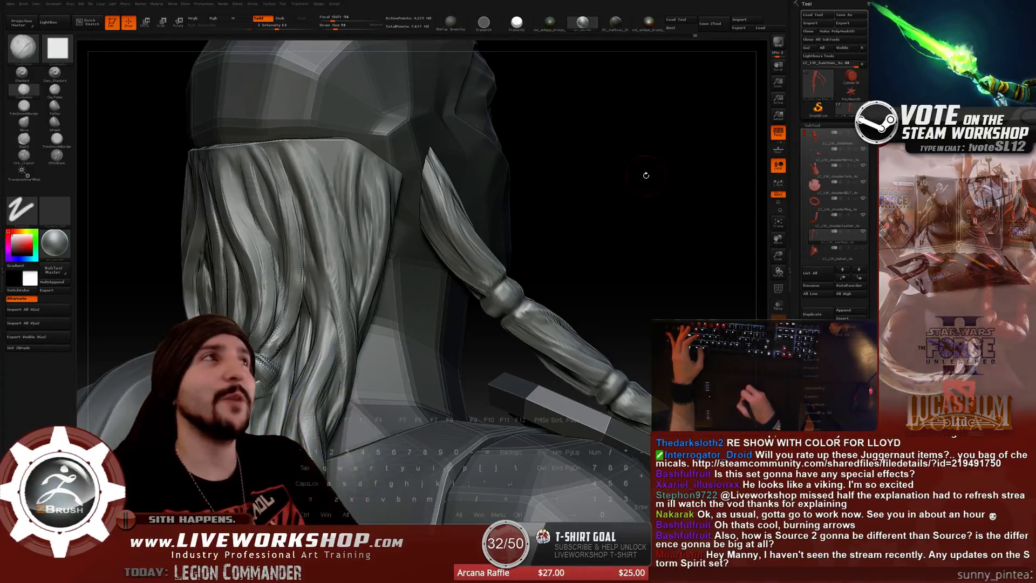
pyautogui.moveTo(646, 175); pyautogui.dragTo(324, 162)
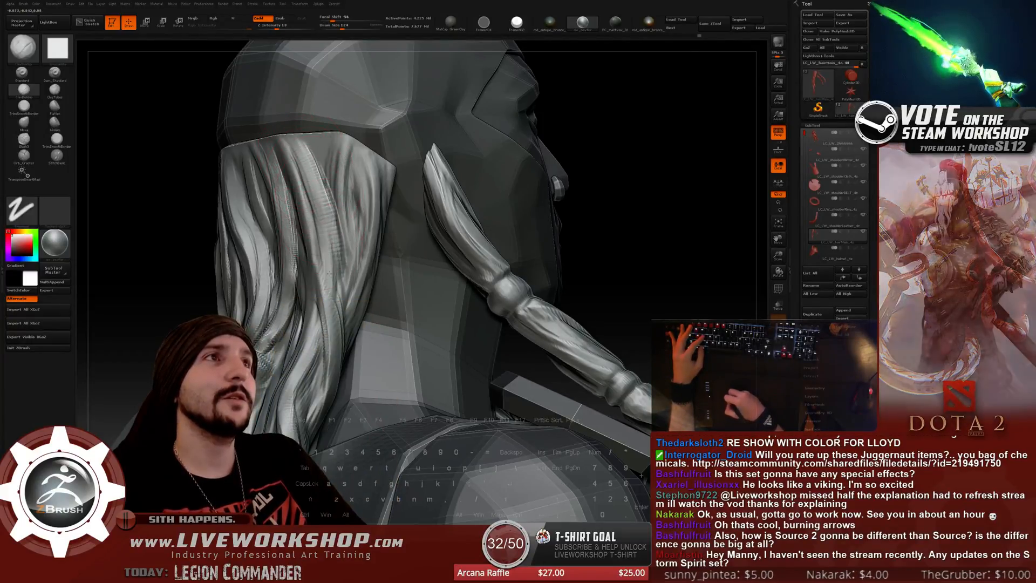
pyautogui.moveTo(588, 166); pyautogui.dragTo(638, 171)
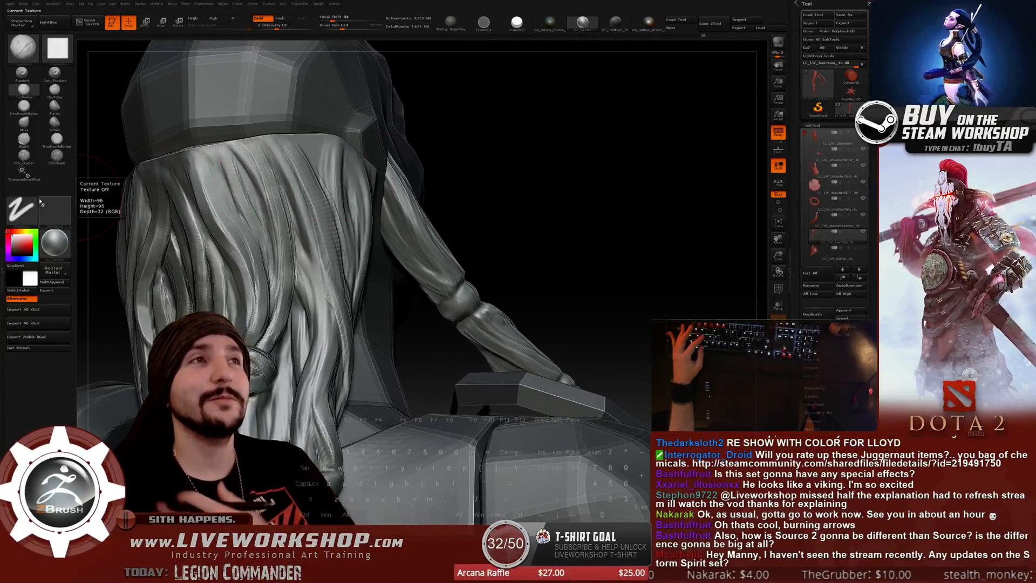
# Deepen and refine the strand separations running from the cap's edge down the middle of the side hair.
pyautogui.moveTo(483, 144); pyautogui.dragTo(295, 161)
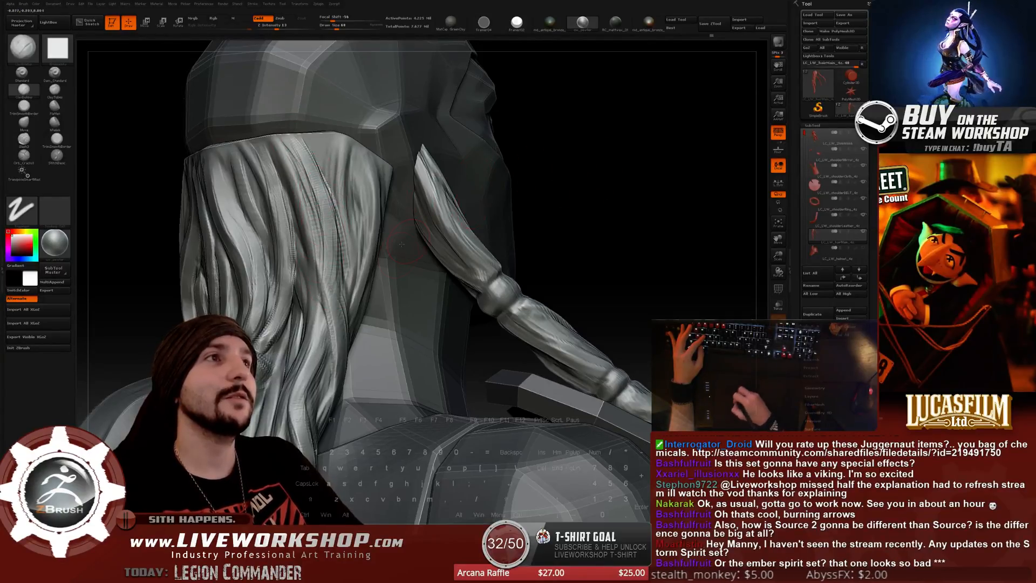
pyautogui.moveTo(597, 196); pyautogui.dragTo(299, 209)
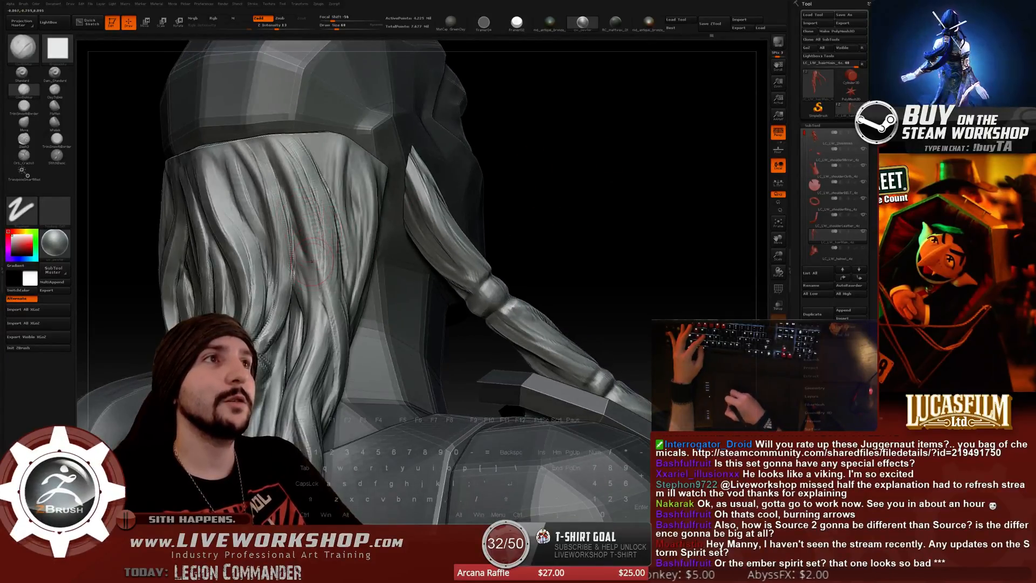
pyautogui.moveTo(280, 147); pyautogui.dragTo(310, 242)
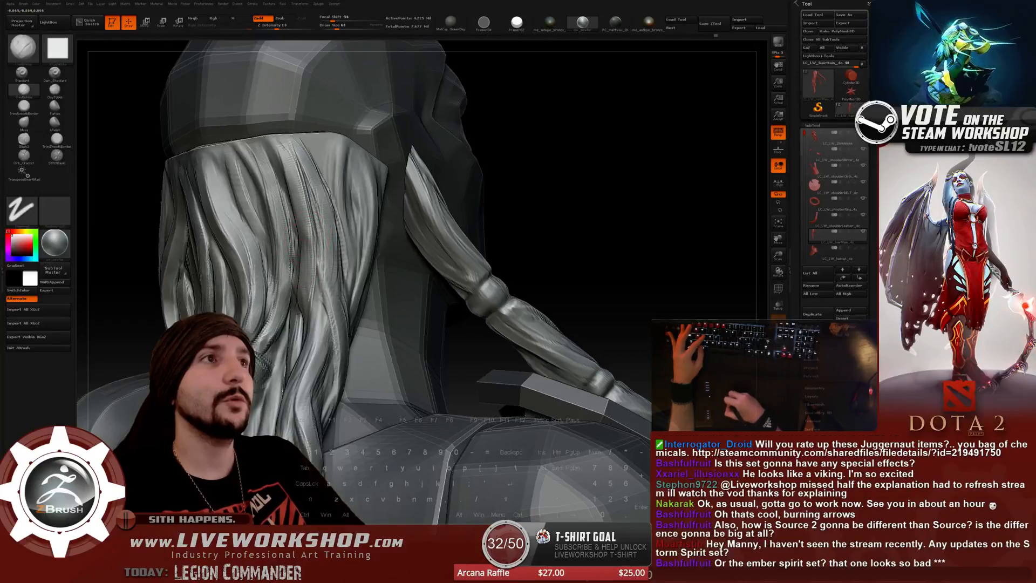
# Refine the strands on the side of the upper back hair below the cap with a resized brush.
pyautogui.moveTo(512, 221); pyautogui.dragTo(333, 258)
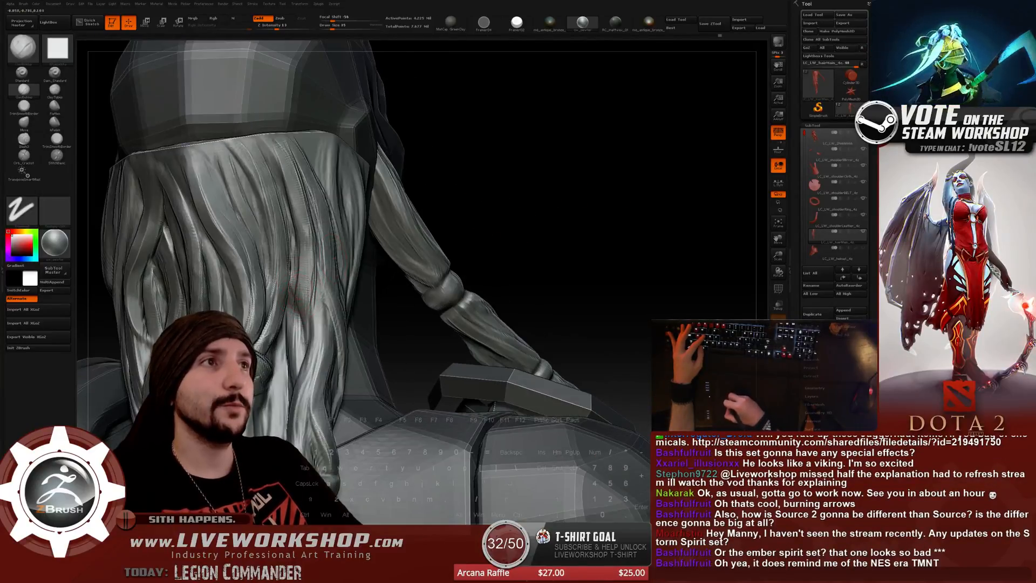
pyautogui.press('s')
pyautogui.moveTo(303, 323); pyautogui.dragTo(304, 340)
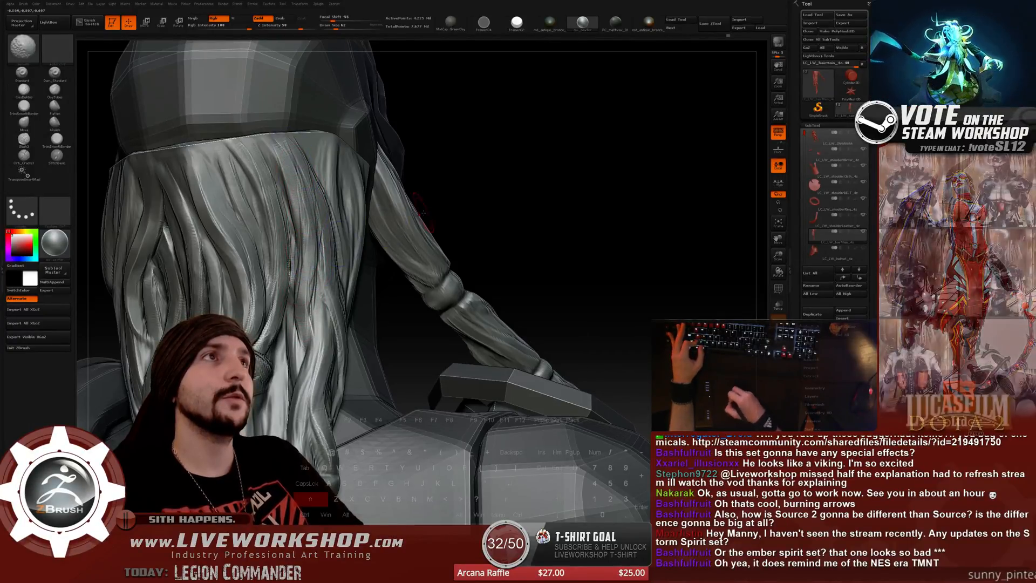
pyautogui.moveTo(485, 216); pyautogui.dragTo(332, 195)
pyautogui.moveTo(332, 196); pyautogui.dragTo(334, 235, button='right')
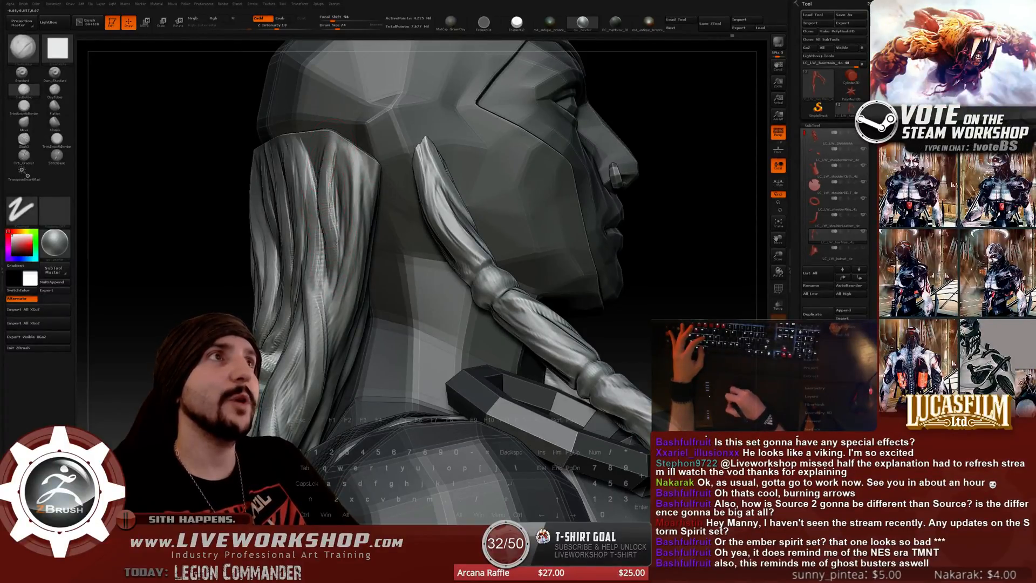
pyautogui.moveTo(226, 206); pyautogui.dragTo(358, 192)
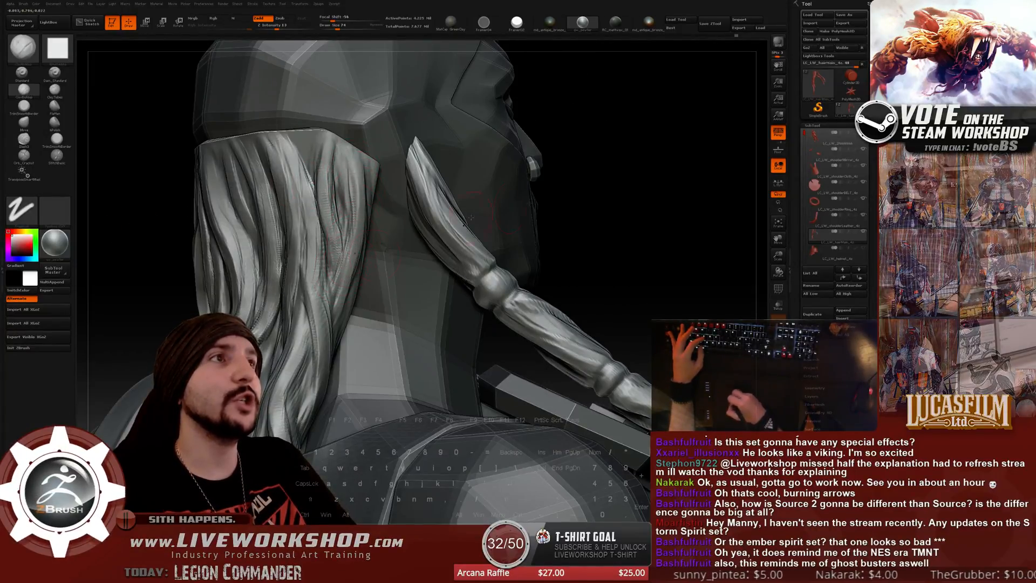
# Sculpt the front-facing edge of the back hair behind the side braid and undo the stroke made on the braid.
pyautogui.moveTo(648, 181); pyautogui.dragTo(327, 265)
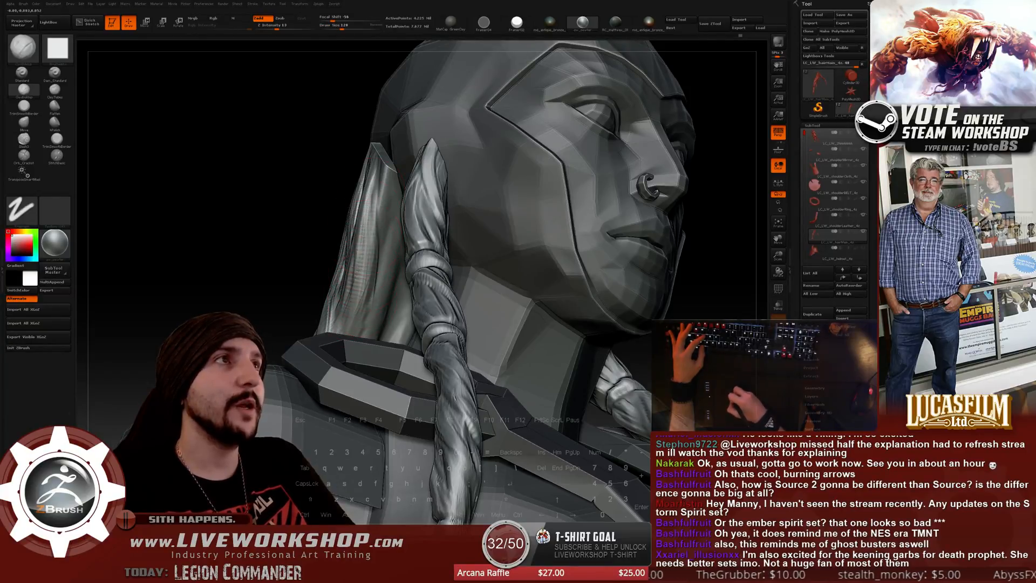
pyautogui.moveTo(367, 312); pyautogui.dragTo(390, 266)
pyautogui.moveTo(315, 288); pyautogui.dragTo(377, 283)
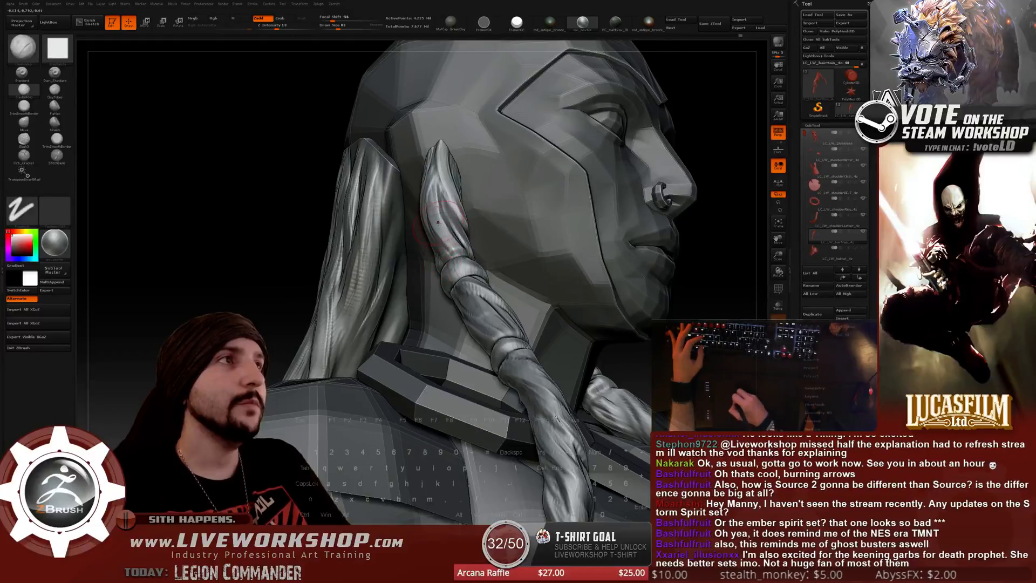
pyautogui.moveTo(444, 222); pyautogui.dragTo(450, 247)
pyautogui.hotkey('ctrl', 'z')
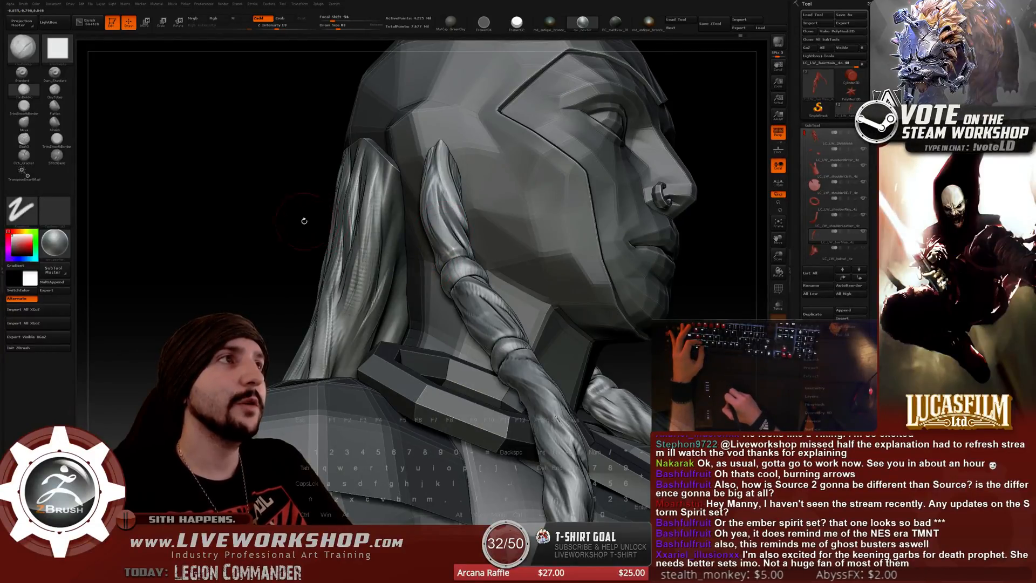
# Shape the strands down the inner edge of the back hair towards the collar with a larger brush.
pyautogui.moveTo(284, 221); pyautogui.dragTo(254, 229)
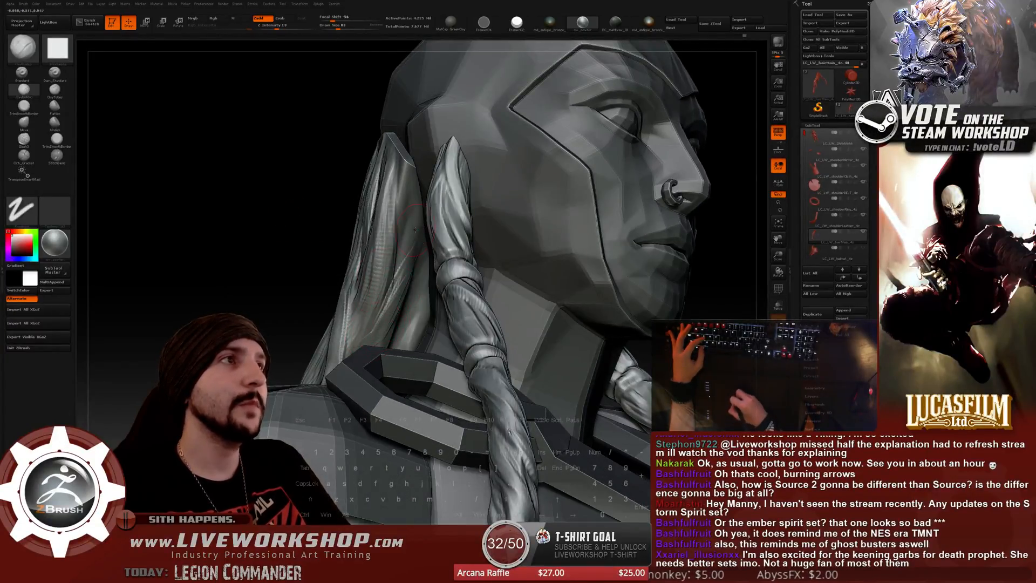
pyautogui.moveTo(313, 296)
pyautogui.mouseDown()
pyautogui.moveTo(258, 281)
pyautogui.moveTo(291, 294)
pyautogui.mouseUp()
pyautogui.press(']')
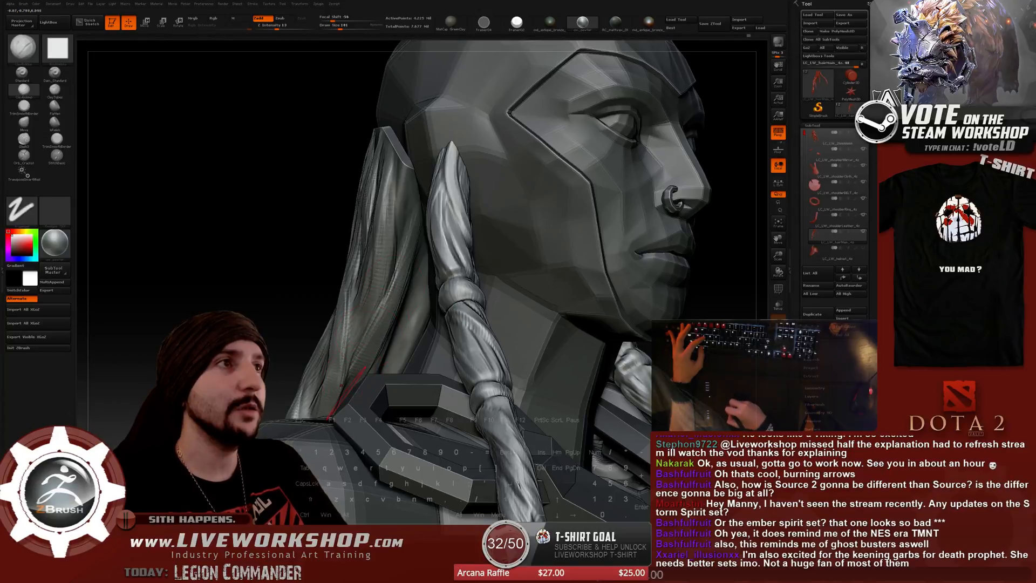
pyautogui.moveTo(294, 258); pyautogui.dragTo(358, 262)
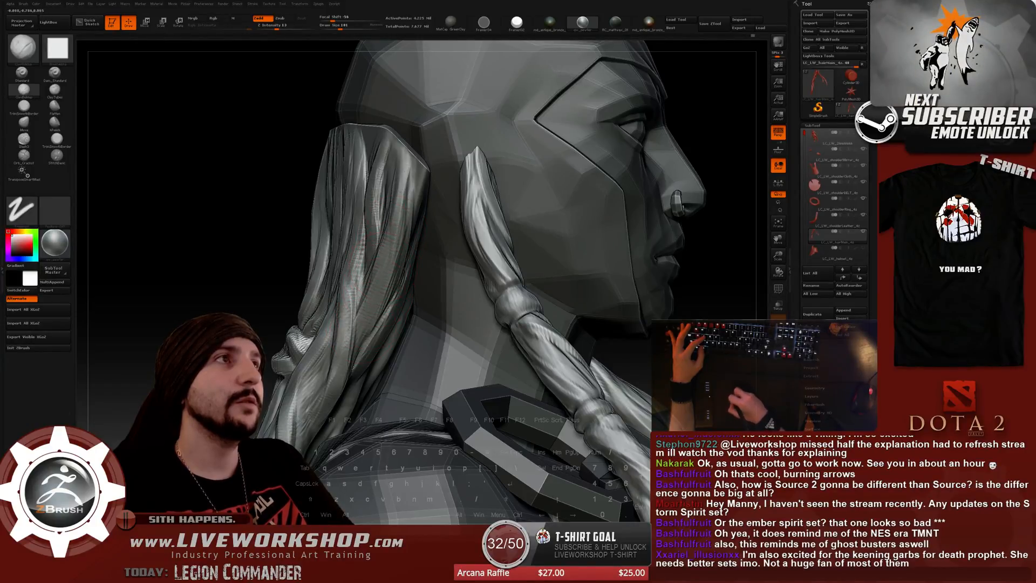
pyautogui.moveTo(668, 273); pyautogui.dragTo(701, 273)
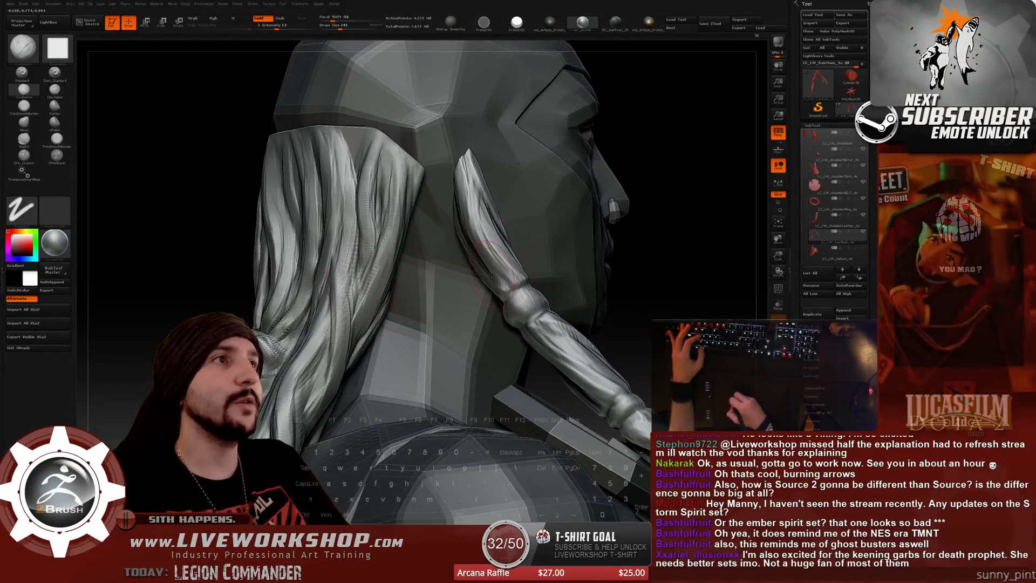
# Refine the strand flow down the middle and lower side hair beside the tie band, enlarging the brush.
pyautogui.moveTo(539, 254); pyautogui.dragTo(492, 213)
pyautogui.moveTo(650, 181); pyautogui.dragTo(352, 232)
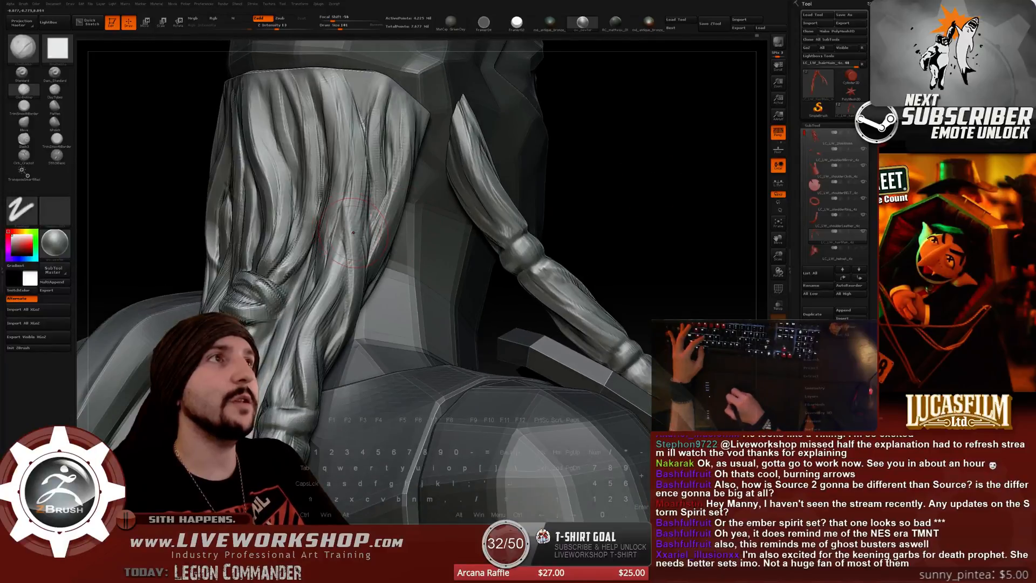
pyautogui.moveTo(610, 184); pyautogui.dragTo(359, 220)
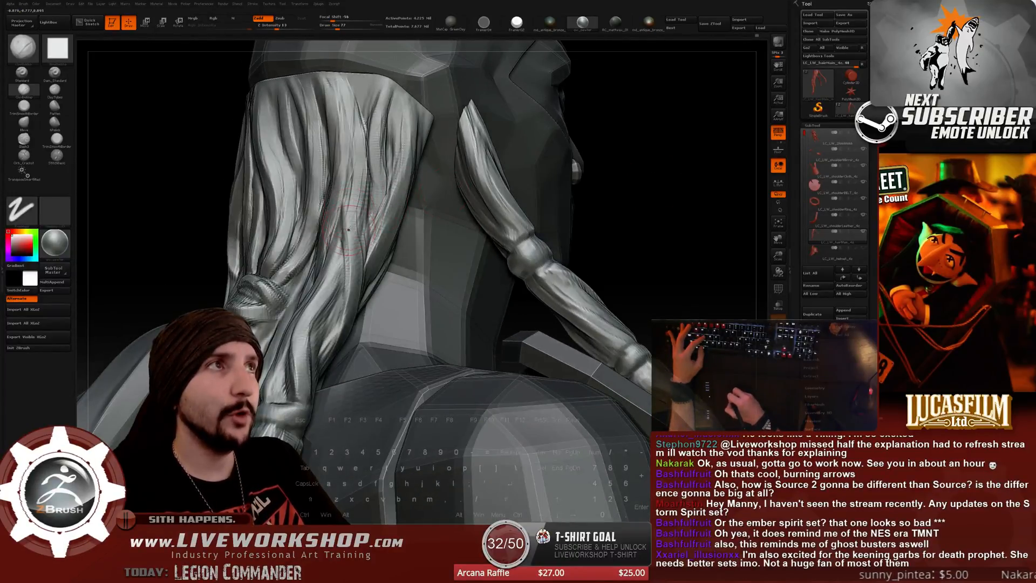
pyautogui.moveTo(624, 166); pyautogui.dragTo(633, 176)
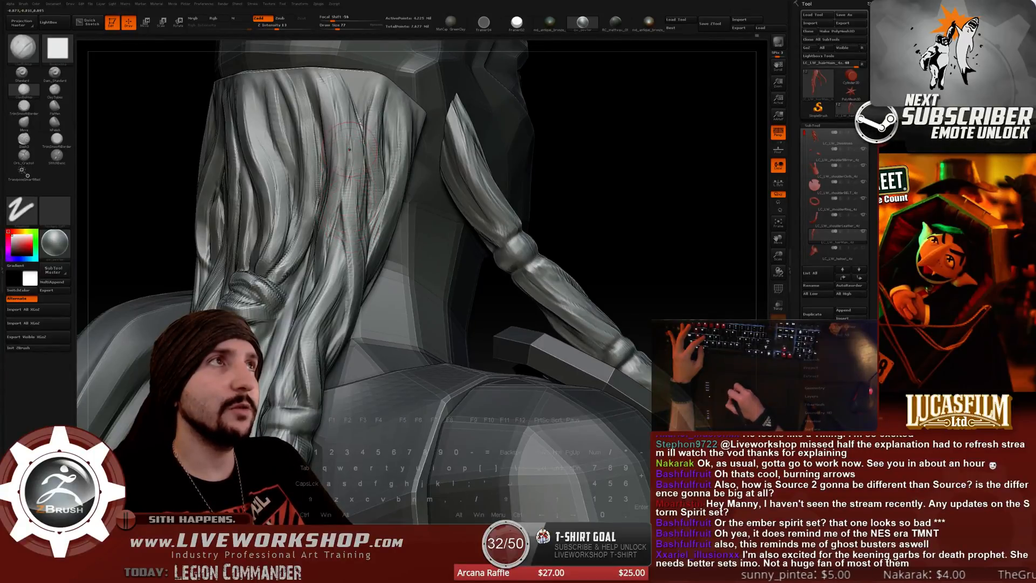
pyautogui.moveTo(562, 159); pyautogui.dragTo(556, 162)
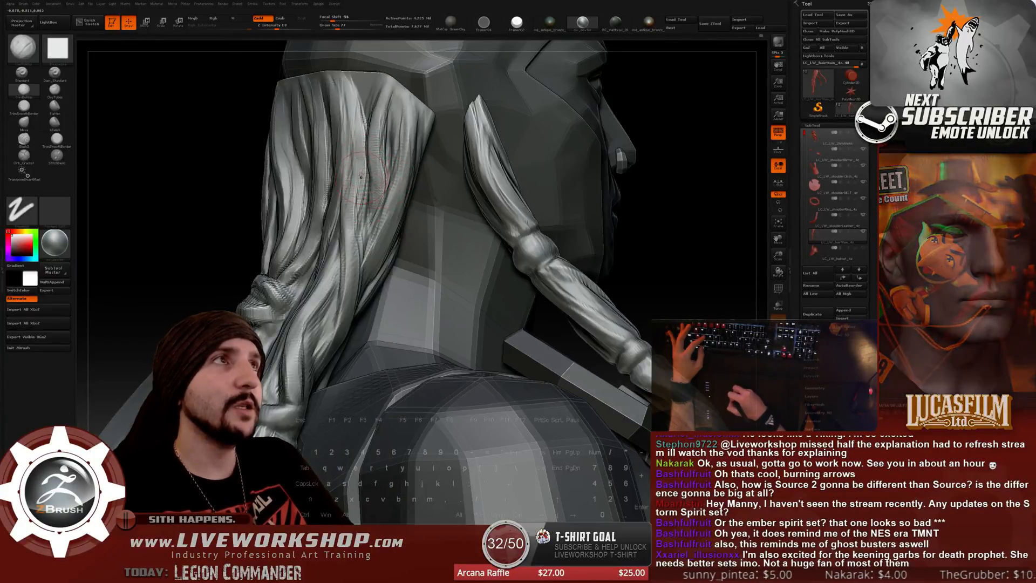
pyautogui.press(']')
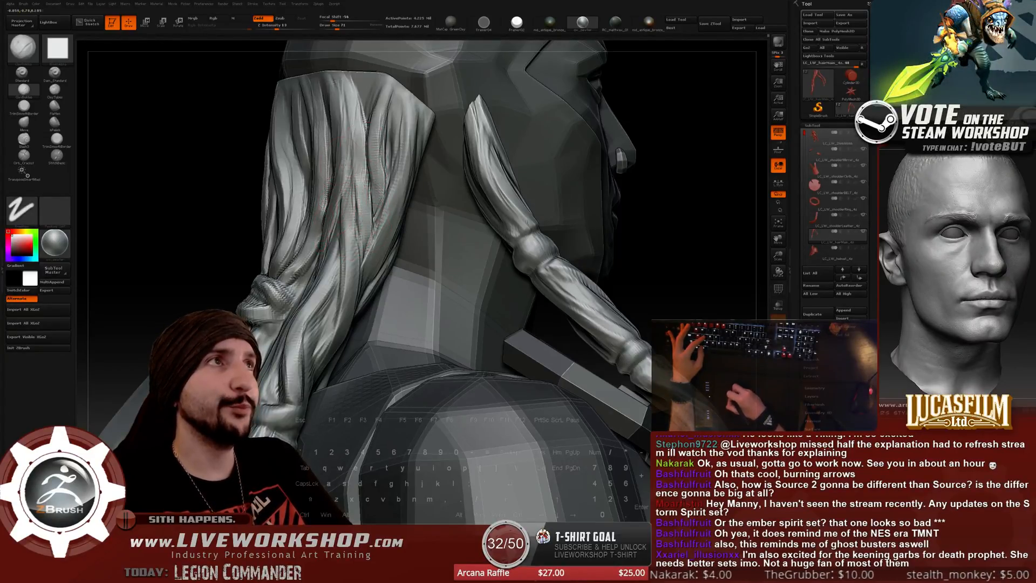
pyautogui.moveTo(324, 227); pyautogui.dragTo(337, 197, button='right')
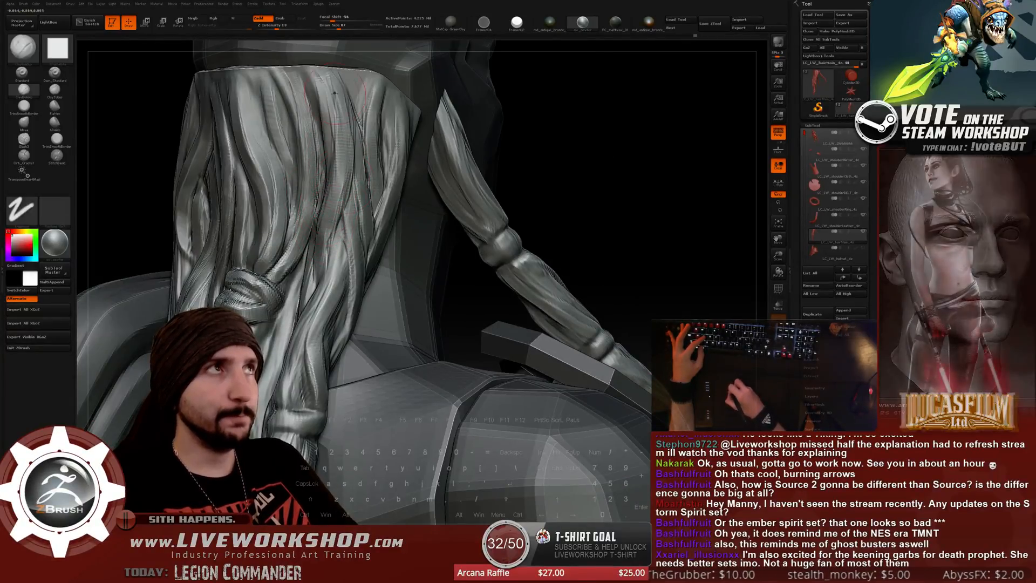
# Carve finer strand separations across the side hair between the cap's edge and the tie band.
pyautogui.moveTo(580, 151); pyautogui.dragTo(582, 120)
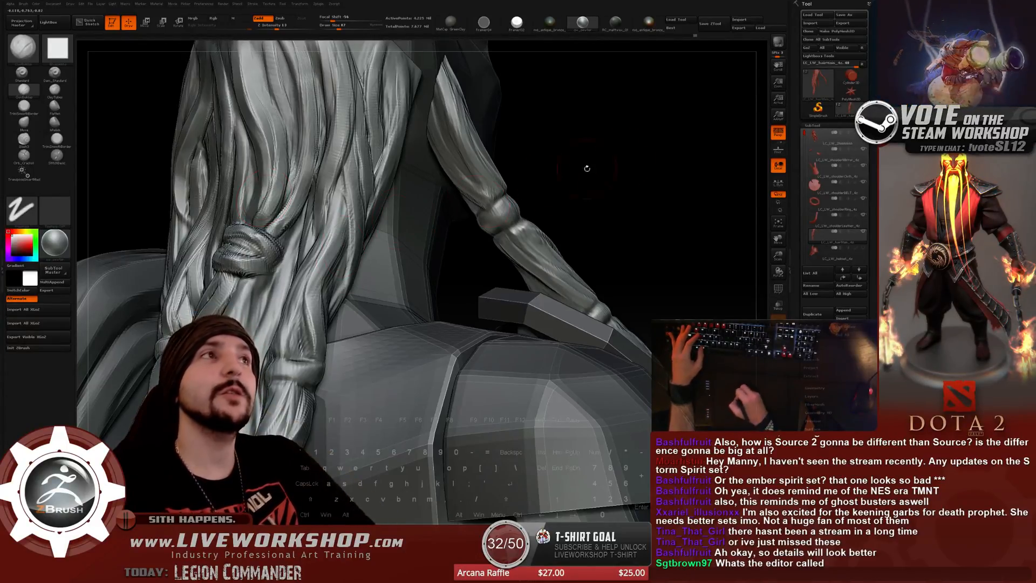
pyautogui.press('alt')
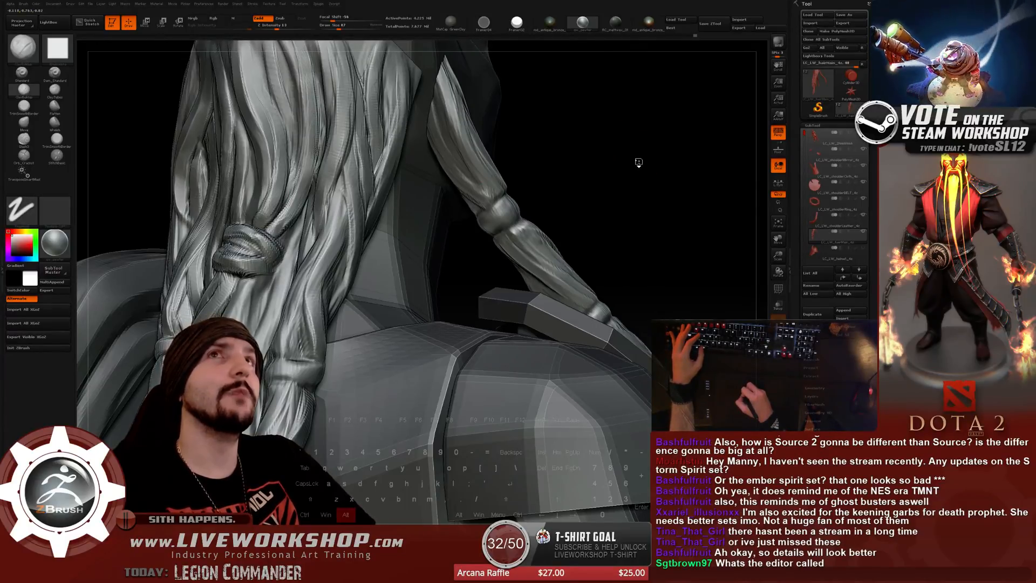
pyautogui.keyDown('alt'); pyautogui.moveTo(638, 162); pyautogui.dragTo(528, 212); pyautogui.keyUp('alt')
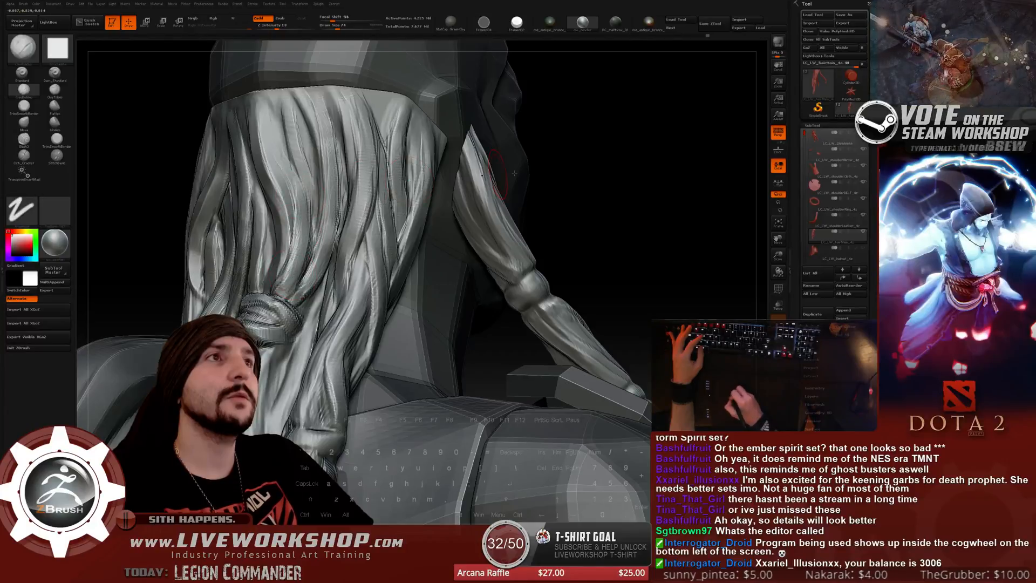
pyautogui.moveTo(619, 173); pyautogui.dragTo(356, 276)
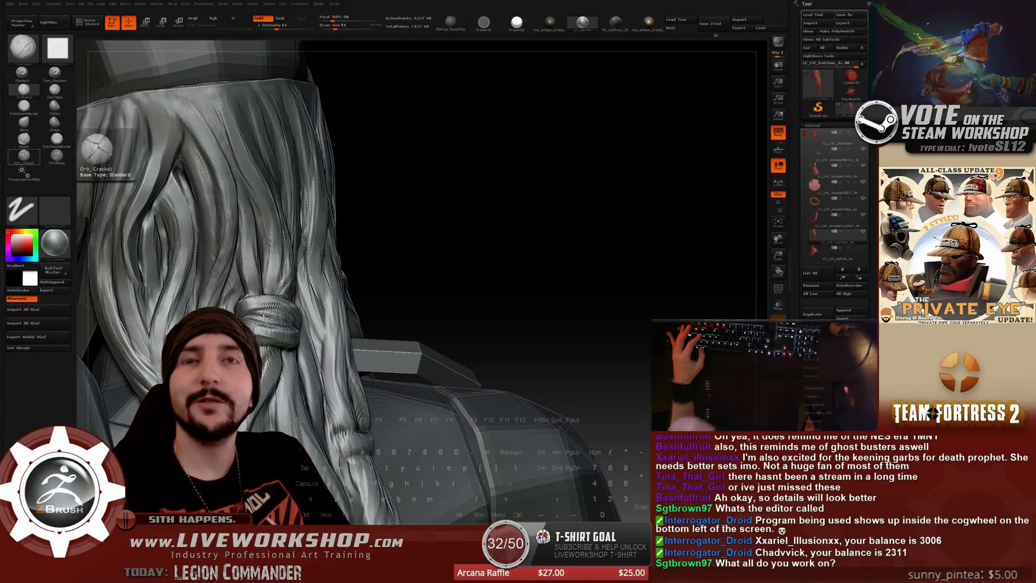
# Define the central back hair strands running from the cap's edge down to the tie band with a larger brush.
pyautogui.moveTo(520, 211); pyautogui.dragTo(485, 204)
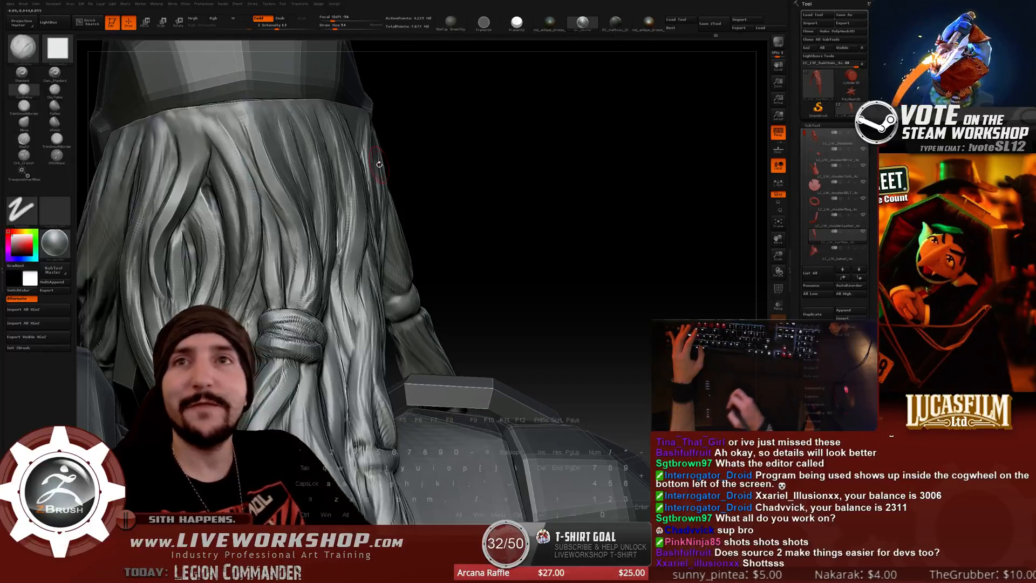
pyautogui.moveTo(530, 209)
pyautogui.mouseDown()
pyautogui.moveTo(567, 224)
pyautogui.moveTo(211, 150)
pyautogui.mouseUp()
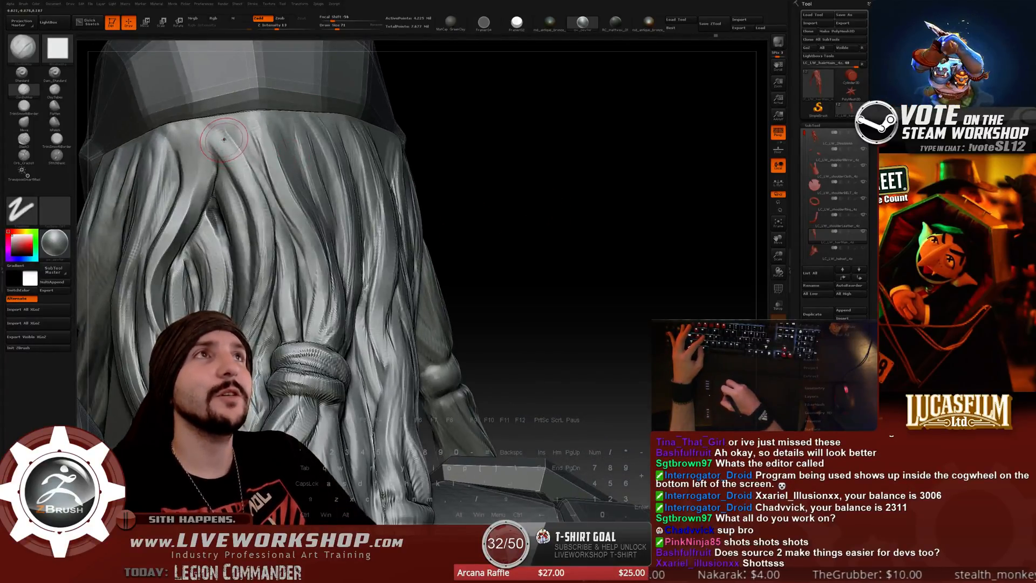
pyautogui.press(']')
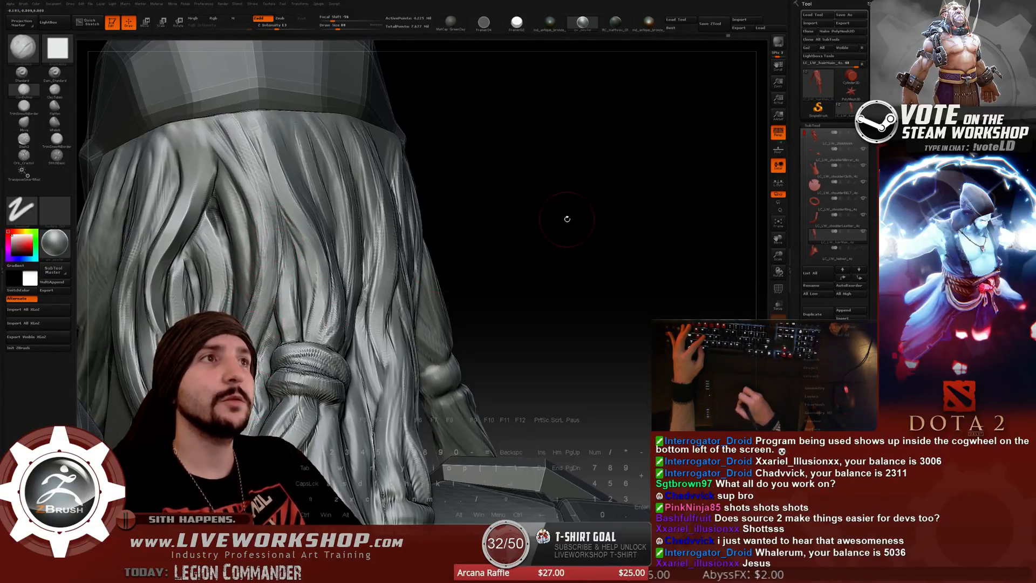
pyautogui.moveTo(567, 219); pyautogui.dragTo(485, 221)
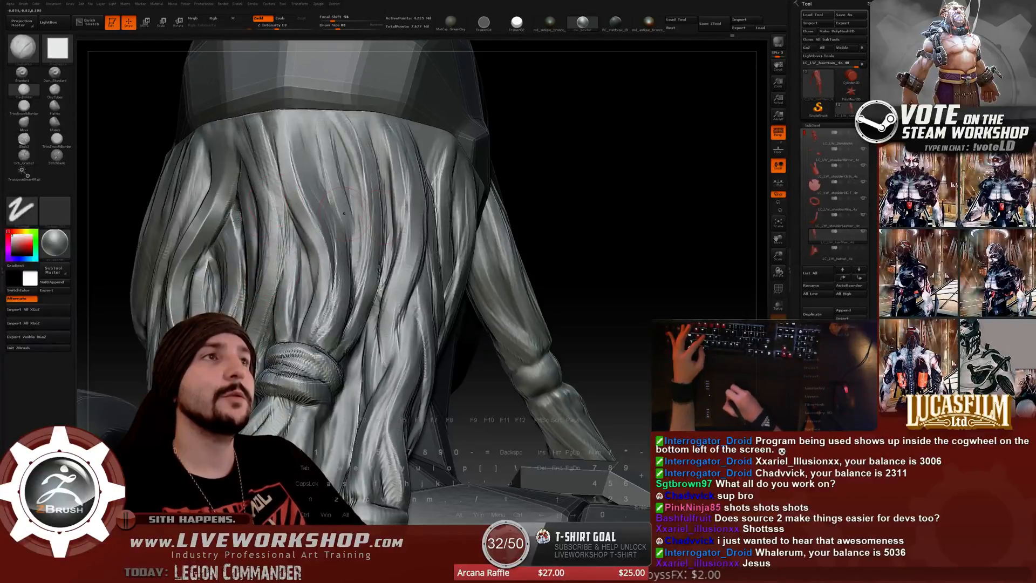
# Check the full hair from behind and refine the strands on the opposite side of the upper back hair.
pyautogui.keyDown('alt'); pyautogui.moveTo(584, 75); pyautogui.dragTo(546, 197); pyautogui.keyUp('alt')
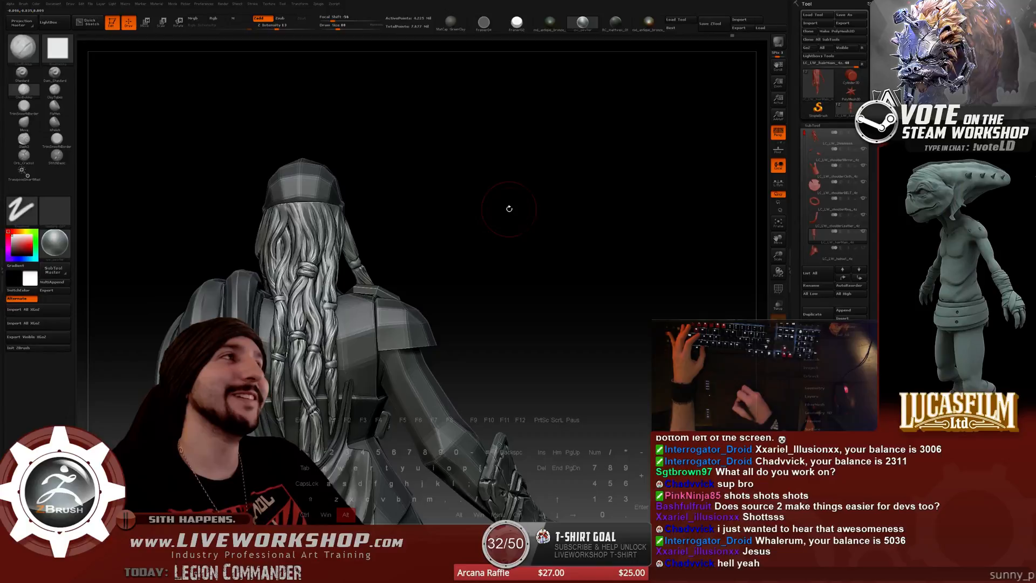
pyautogui.keyDown('alt'); pyautogui.moveTo(510, 208); pyautogui.dragTo(570, 149); pyautogui.keyUp('alt')
pyautogui.moveTo(601, 194)
pyautogui.keyDown('alt'); pyautogui.mouseDown()
pyautogui.moveTo(559, 151)
pyautogui.moveTo(622, 203)
pyautogui.moveTo(588, 204)
pyautogui.mouseUp(); pyautogui.keyUp('alt')
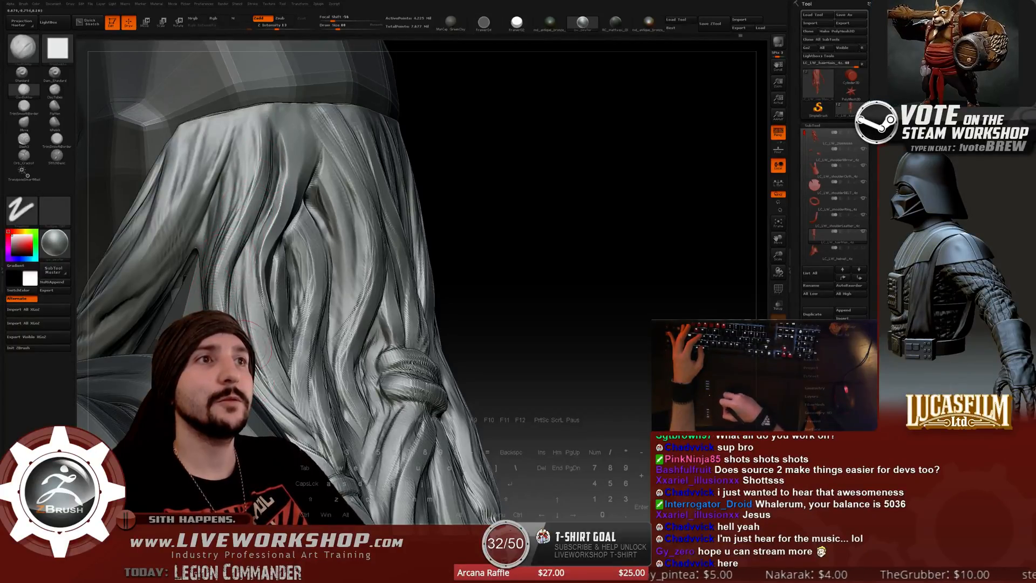
pyautogui.moveTo(244, 348); pyautogui.dragTo(239, 344, button='right')
pyautogui.press('shift')
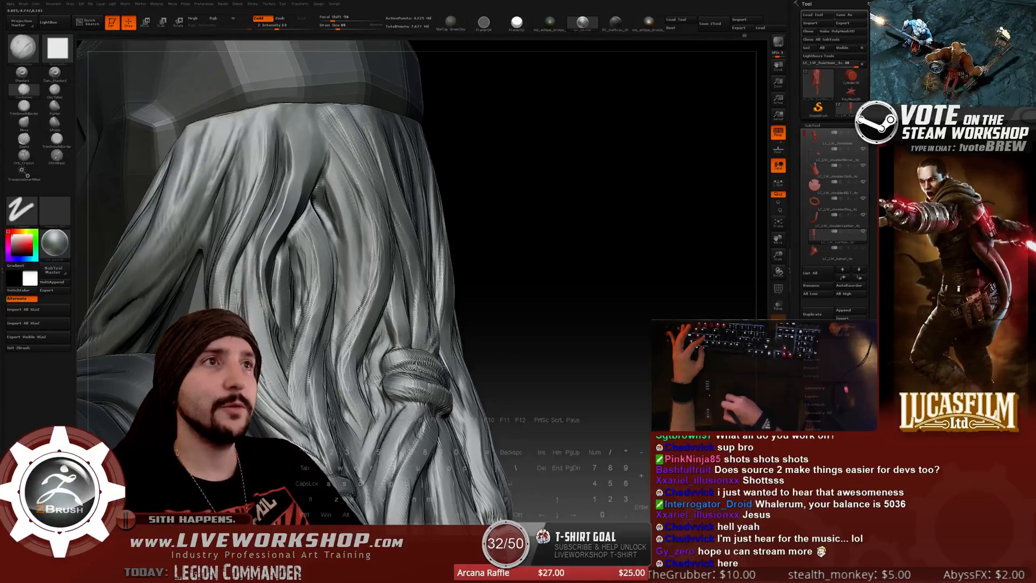
pyautogui.moveTo(487, 222); pyautogui.dragTo(267, 331)
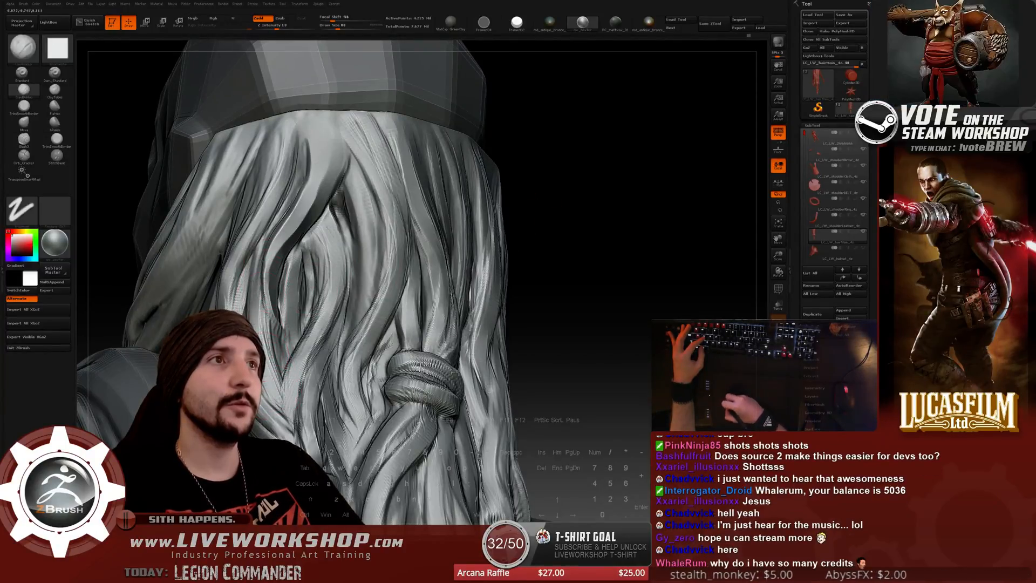
# Sculpt strands along the lock sweeping forward from the cap's edge to the braid knot, varying the brush size.
pyautogui.moveTo(614, 188)
pyautogui.keyDown('alt'); pyautogui.mouseDown()
pyautogui.moveTo(531, 159)
pyautogui.moveTo(534, 242)
pyautogui.moveTo(470, 212)
pyautogui.moveTo(532, 243)
pyautogui.moveTo(615, 206)
pyautogui.moveTo(611, 182)
pyautogui.moveTo(662, 193)
pyautogui.moveTo(610, 181)
pyautogui.moveTo(594, 268)
pyautogui.moveTo(594, 182)
pyautogui.moveTo(594, 210)
pyautogui.moveTo(529, 207)
pyautogui.mouseUp(); pyautogui.keyUp('alt')
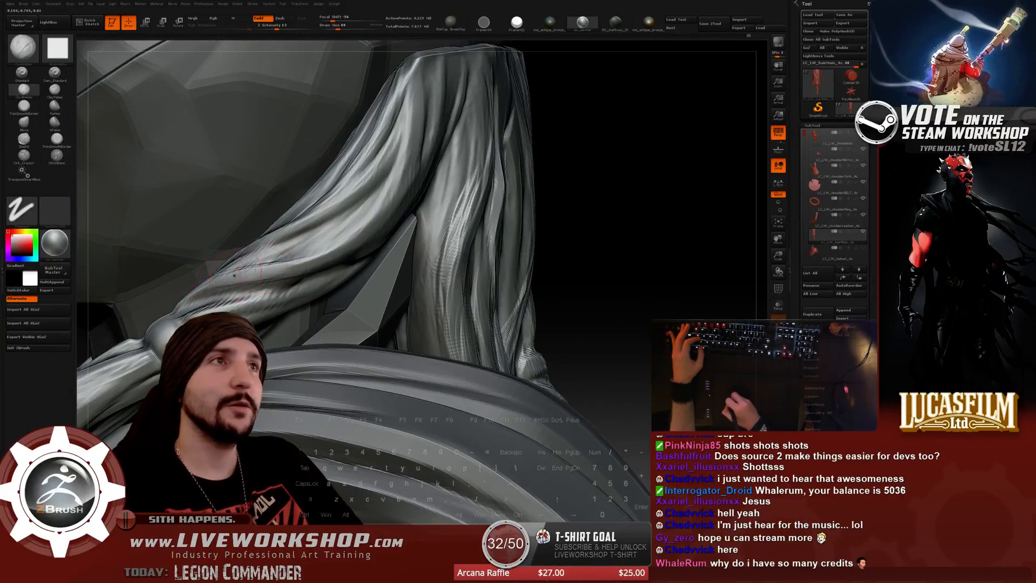
pyautogui.moveTo(616, 194); pyautogui.dragTo(531, 238)
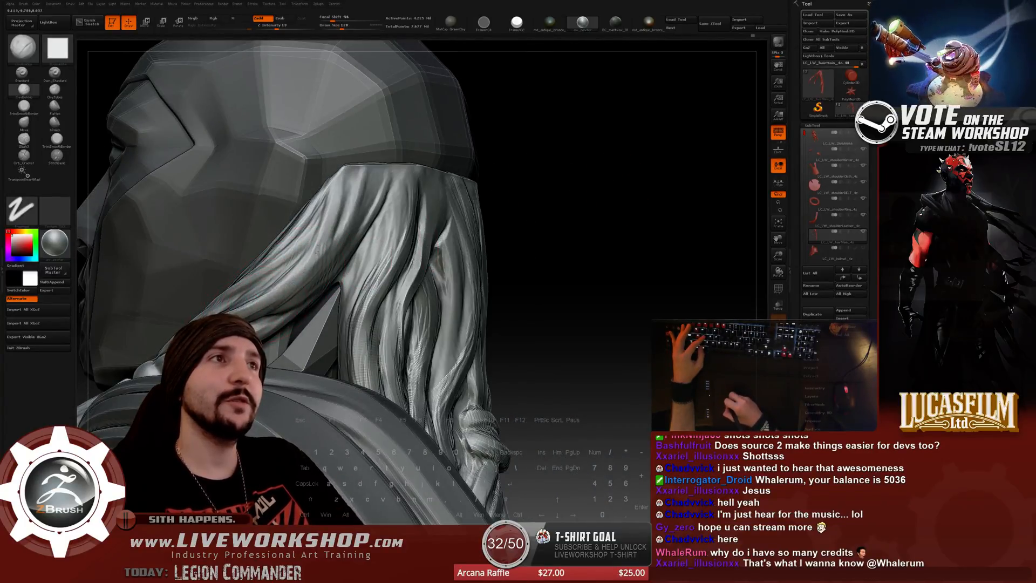
pyautogui.press('[')
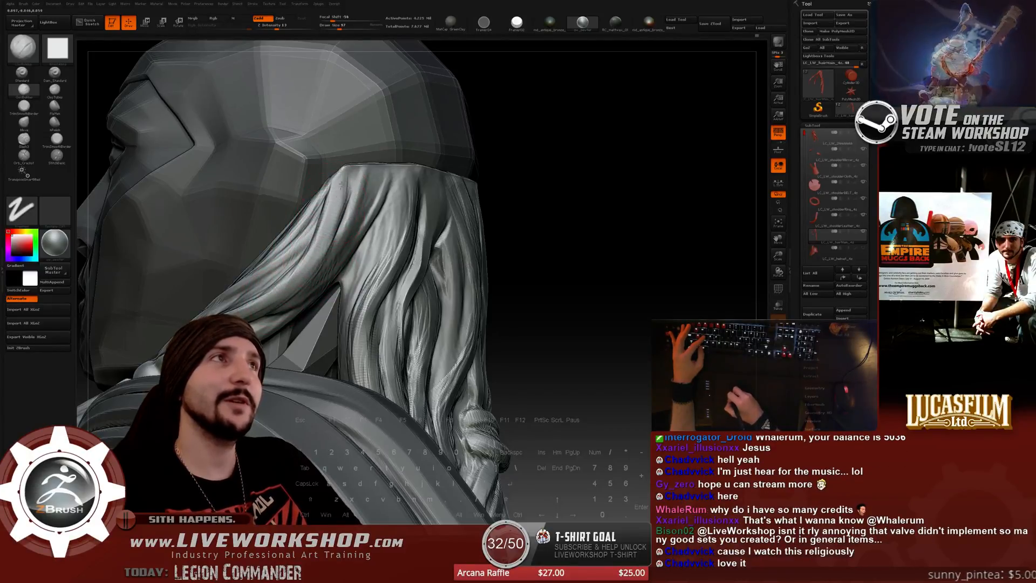
pyautogui.moveTo(609, 178); pyautogui.dragTo(533, 170)
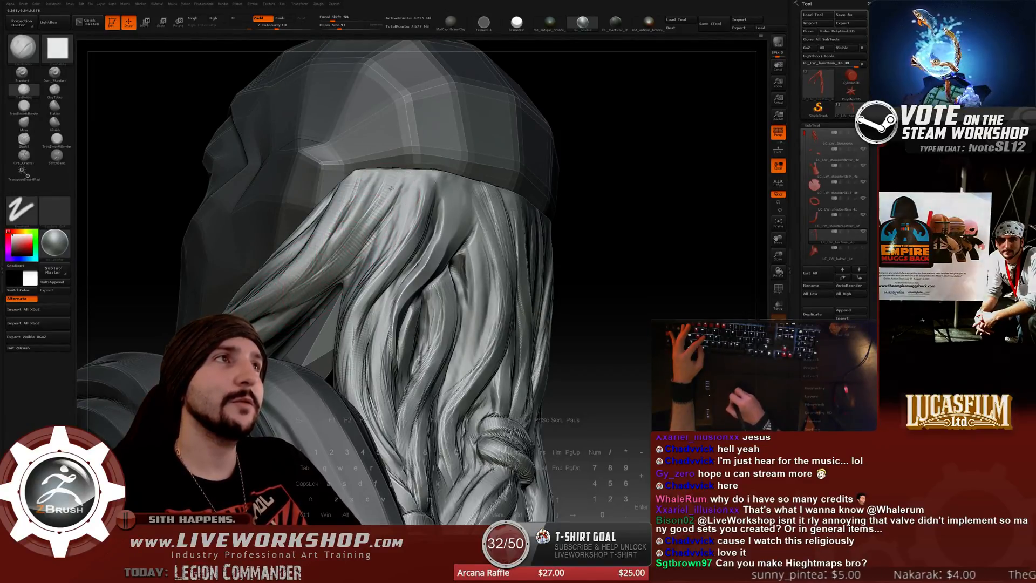
# Deepen the strand separations where the forward-swept lock splits from the back hair, using a resized brush.
pyautogui.press('s')
pyautogui.moveTo(339, 254); pyautogui.dragTo(331, 257)
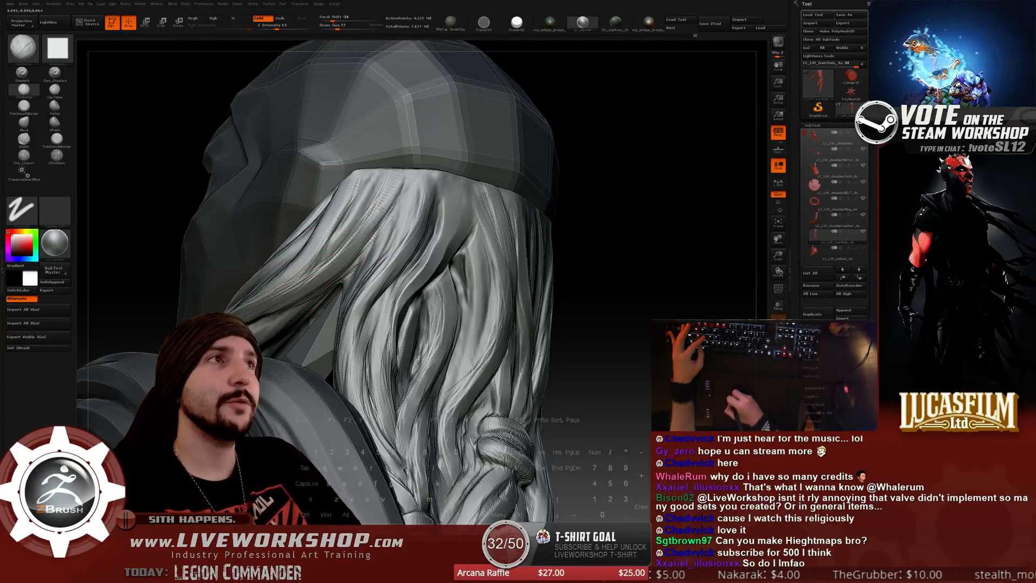
pyautogui.moveTo(558, 245); pyautogui.dragTo(571, 227)
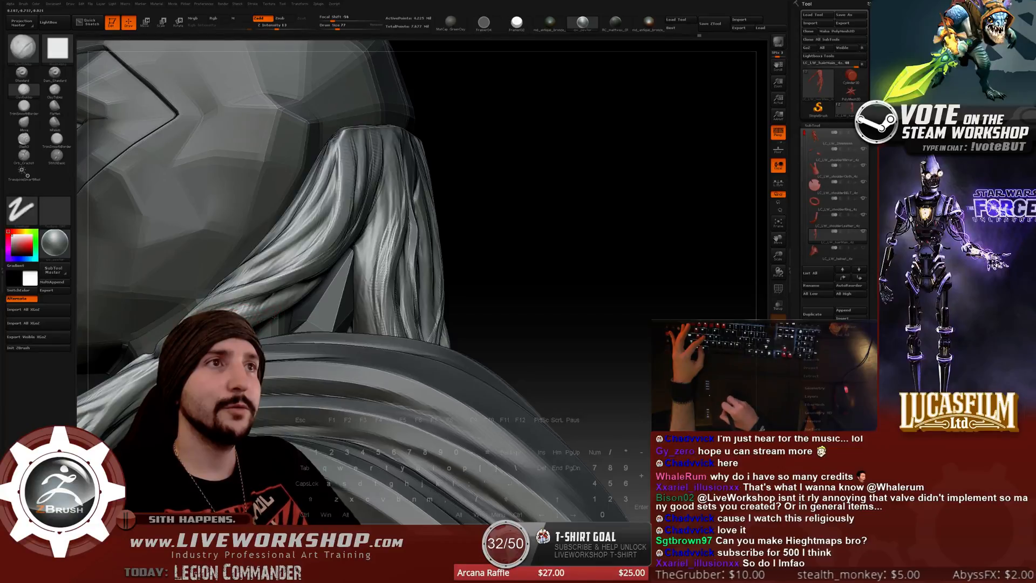
# Refine the twisting strands of the forward-swept lock between the cap's edge and the tie band, checking the overall hair shape.
pyautogui.moveTo(593, 161); pyautogui.dragTo(626, 178)
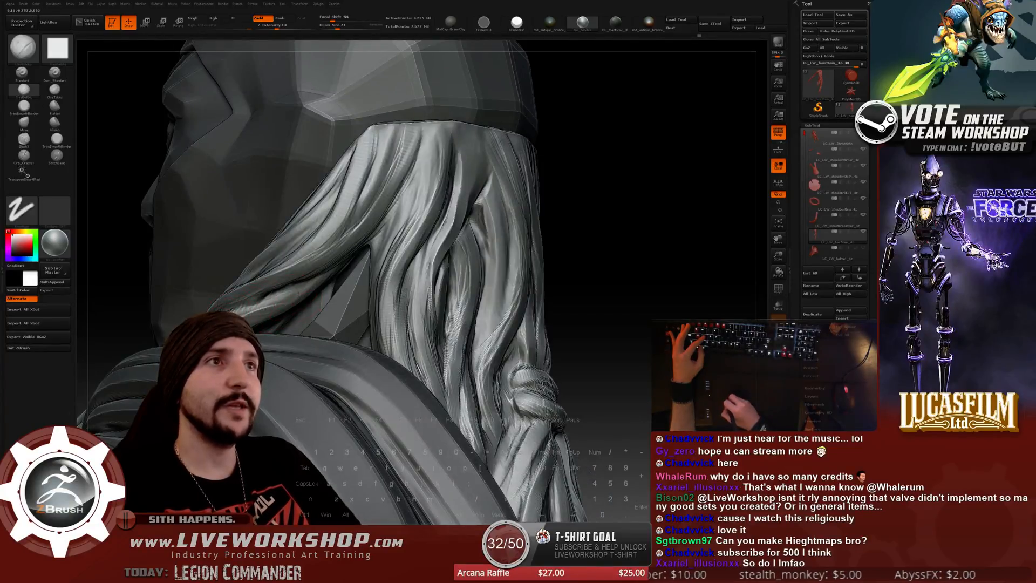
pyautogui.moveTo(266, 306); pyautogui.dragTo(438, 155)
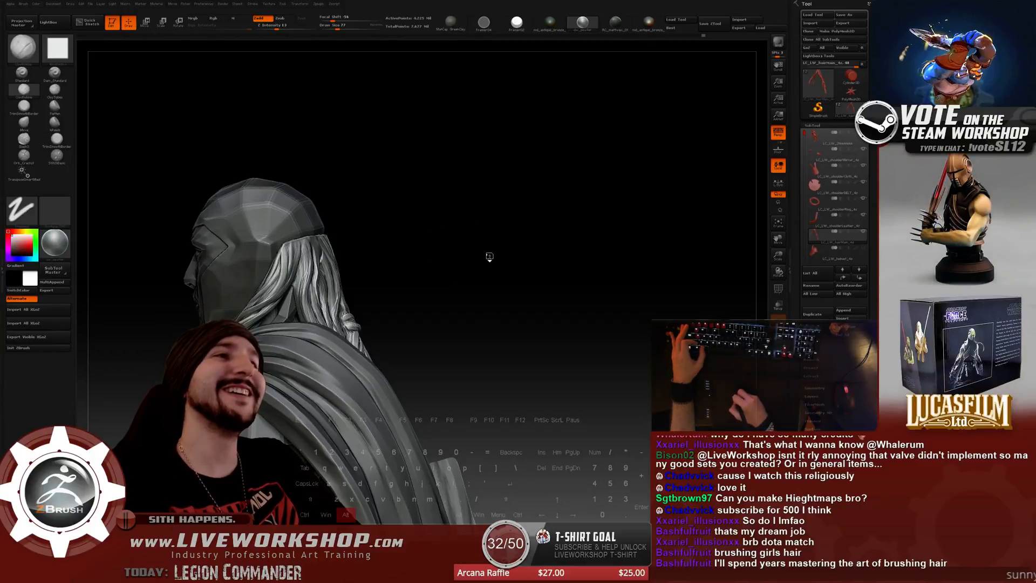
pyautogui.moveTo(534, 248)
pyautogui.mouseDown()
pyautogui.moveTo(611, 196)
pyautogui.moveTo(605, 176)
pyautogui.moveTo(589, 204)
pyautogui.moveTo(572, 147)
pyautogui.moveTo(596, 140)
pyautogui.moveTo(529, 102)
pyautogui.moveTo(532, 92)
pyautogui.mouseUp()
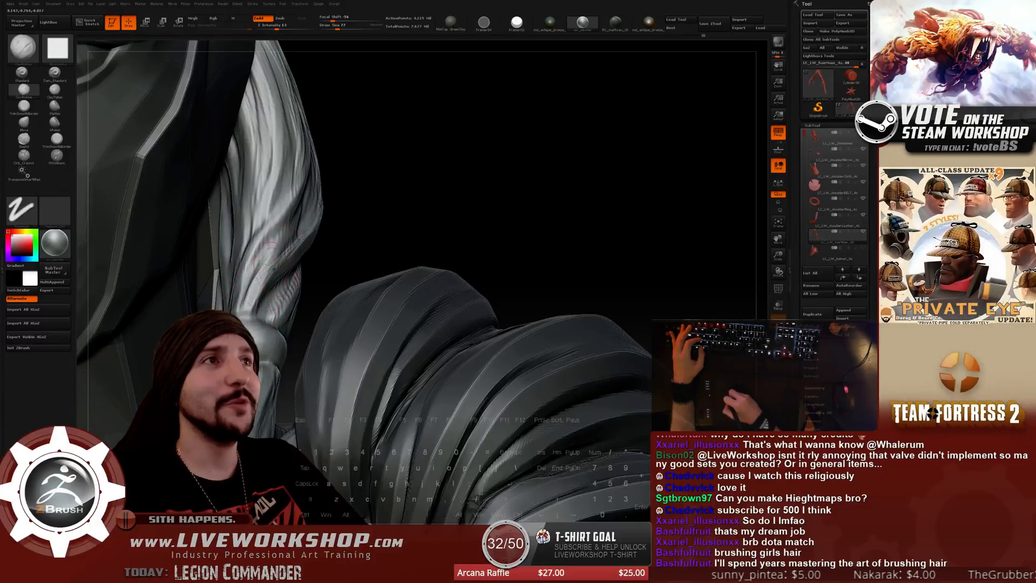
pyautogui.moveTo(434, 169); pyautogui.dragTo(293, 257)
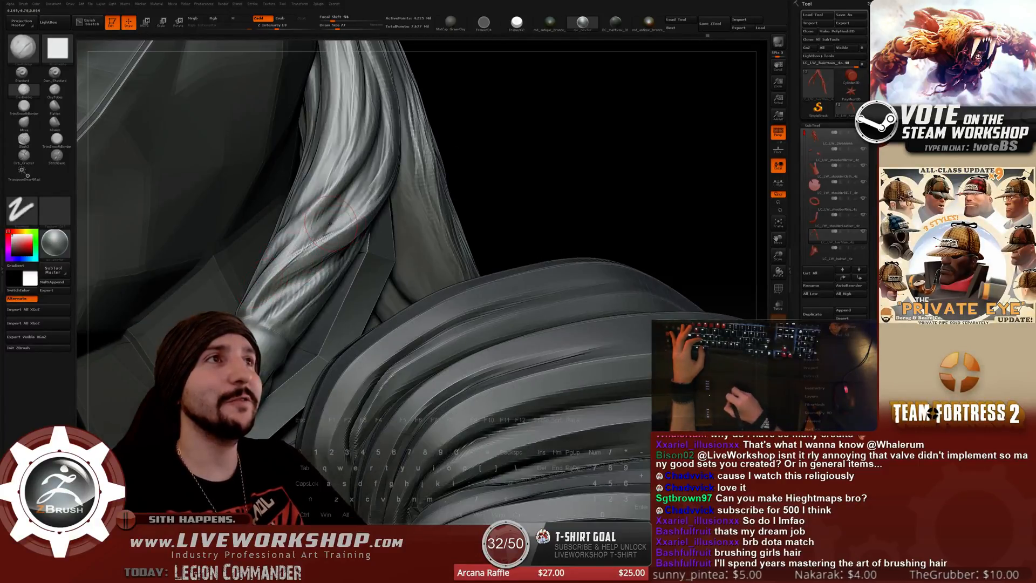
pyautogui.moveTo(495, 133); pyautogui.dragTo(300, 239)
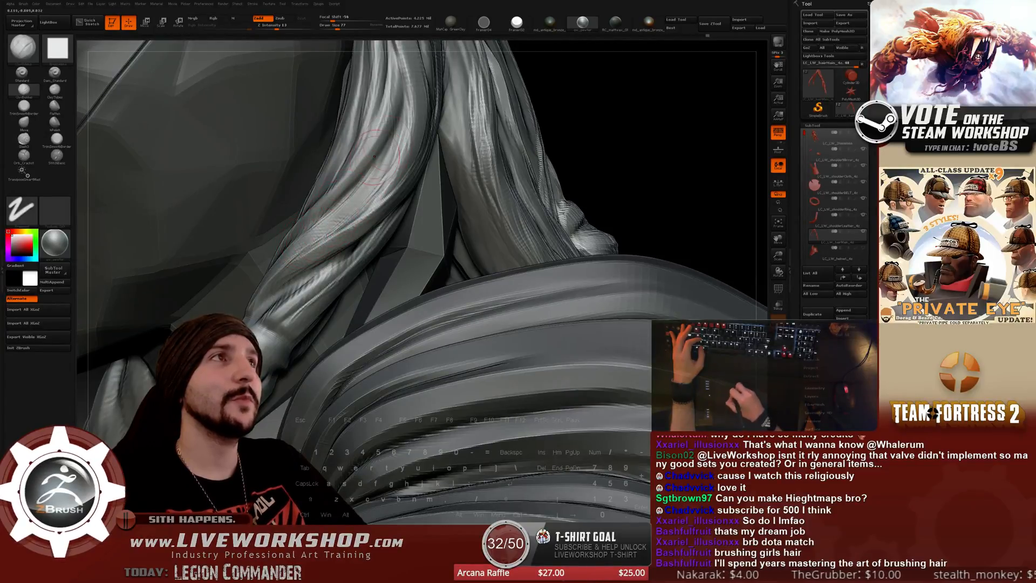
pyautogui.moveTo(579, 107); pyautogui.dragTo(243, 284)
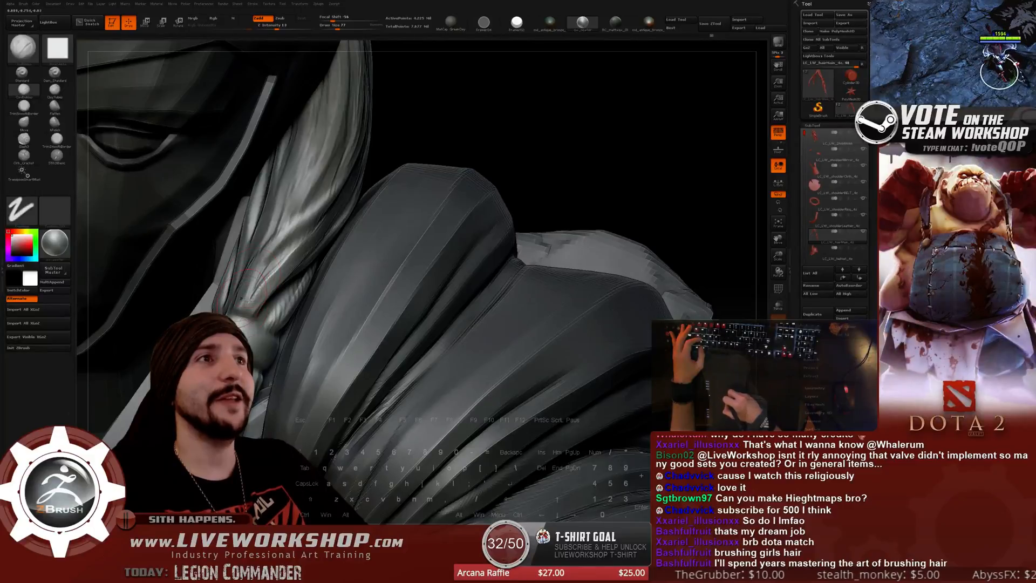
# Sculpt strands along the front edge of the forward-swept lock beside the face, just above the tie band.
pyautogui.moveTo(492, 120); pyautogui.dragTo(212, 303)
pyautogui.moveTo(461, 117); pyautogui.dragTo(230, 270)
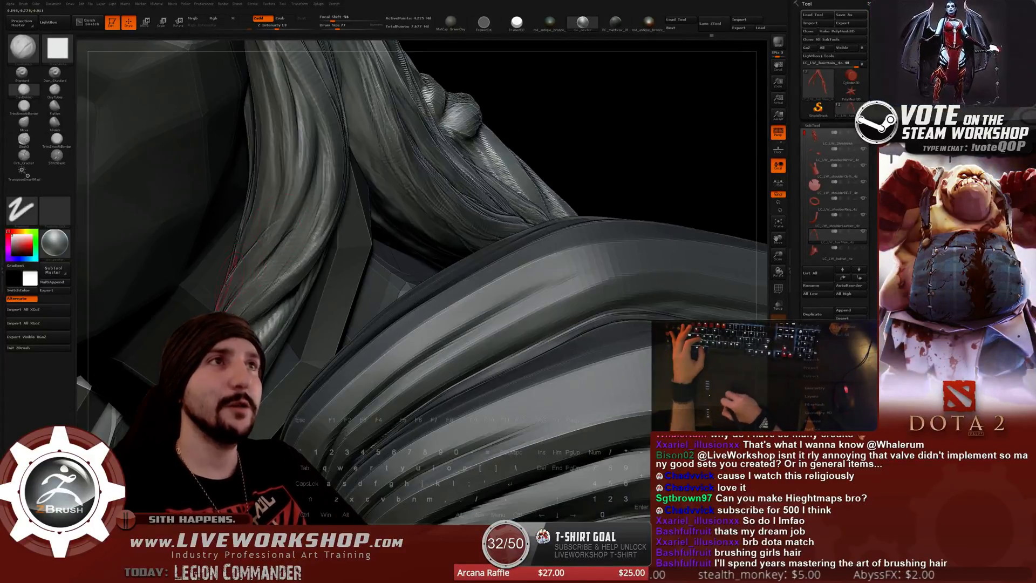
pyautogui.moveTo(593, 87)
pyautogui.mouseDown()
pyautogui.moveTo(410, 178)
pyautogui.moveTo(237, 292)
pyautogui.mouseUp()
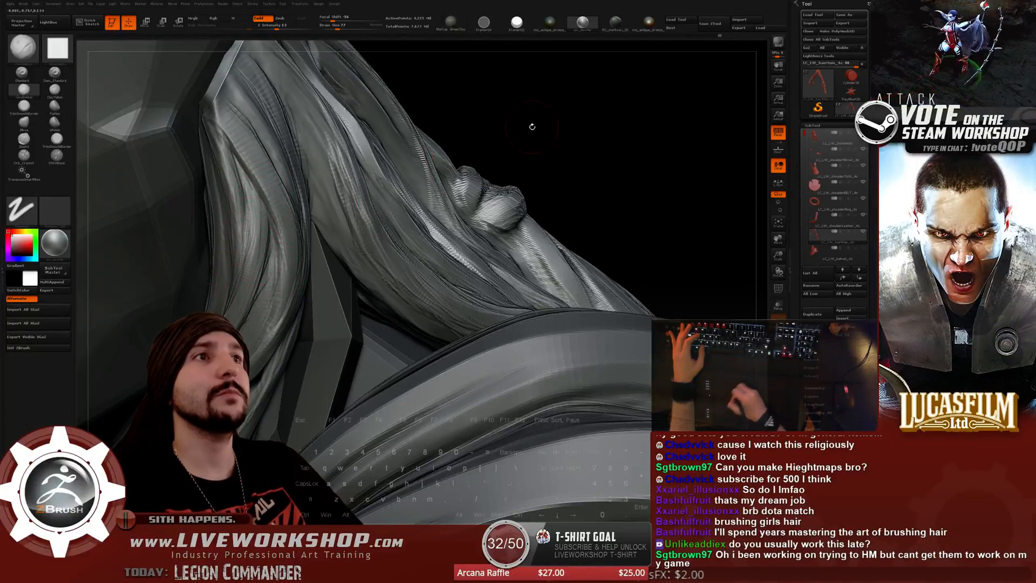
pyautogui.moveTo(532, 127); pyautogui.dragTo(225, 279)
pyautogui.moveTo(361, 234); pyautogui.dragTo(203, 302)
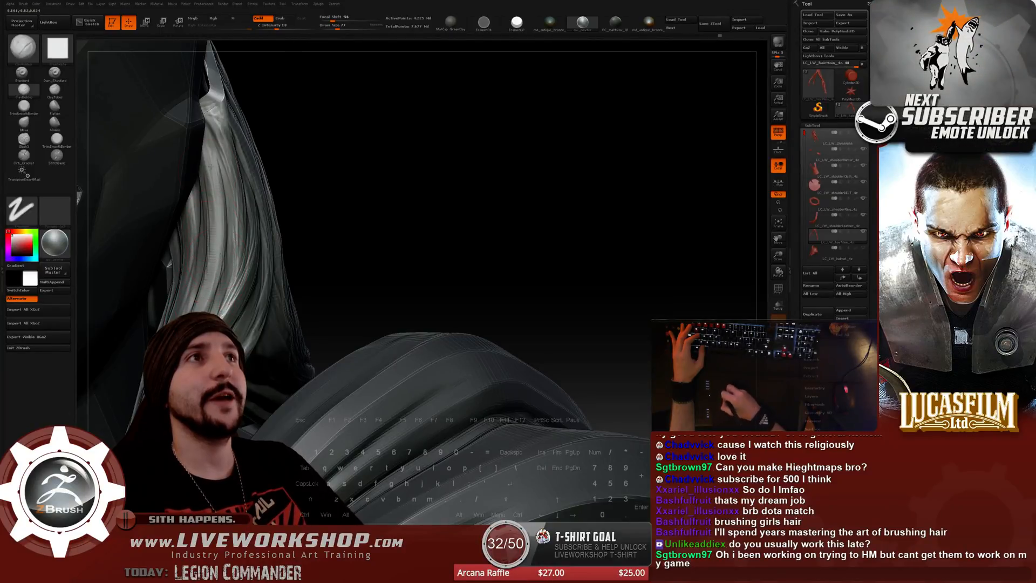
# Define the strands on the lock's inner side behind the jaw, following them down to the tie band.
pyautogui.moveTo(370, 156); pyautogui.dragTo(376, 172)
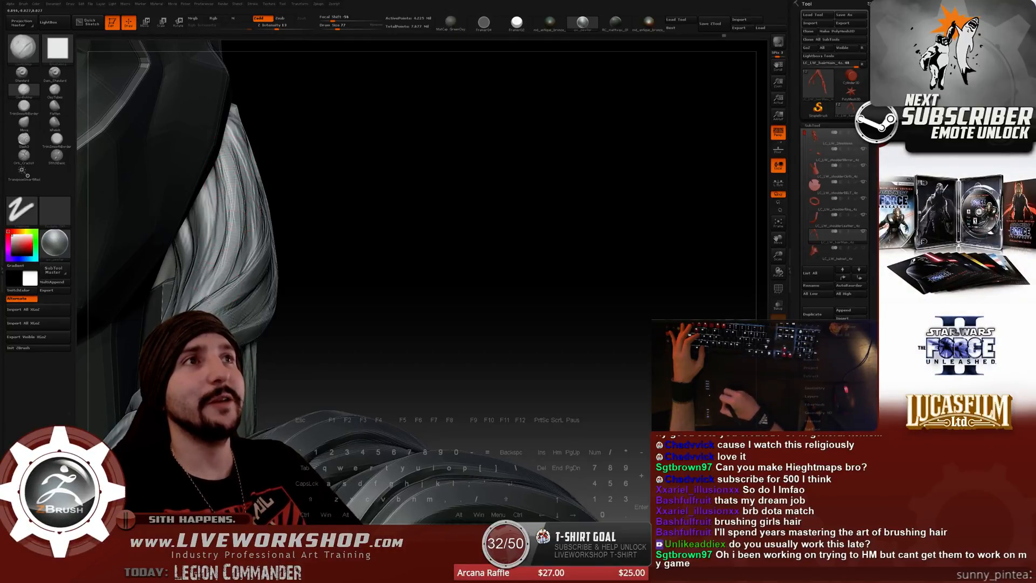
pyautogui.moveTo(254, 241)
pyautogui.mouseDown()
pyautogui.moveTo(276, 207)
pyautogui.moveTo(242, 246)
pyautogui.moveTo(196, 253)
pyautogui.mouseUp()
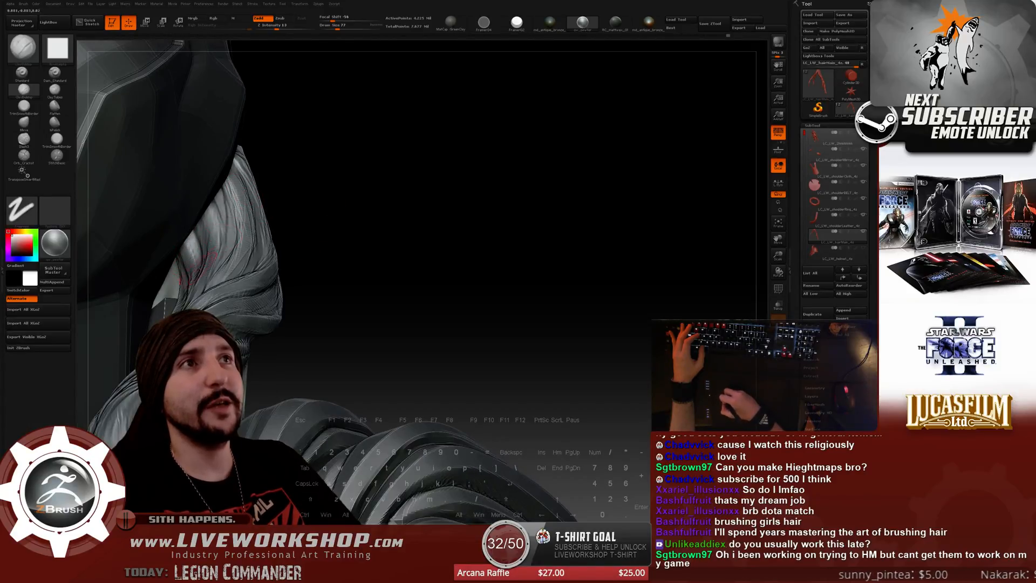
pyautogui.moveTo(309, 214); pyautogui.dragTo(345, 216)
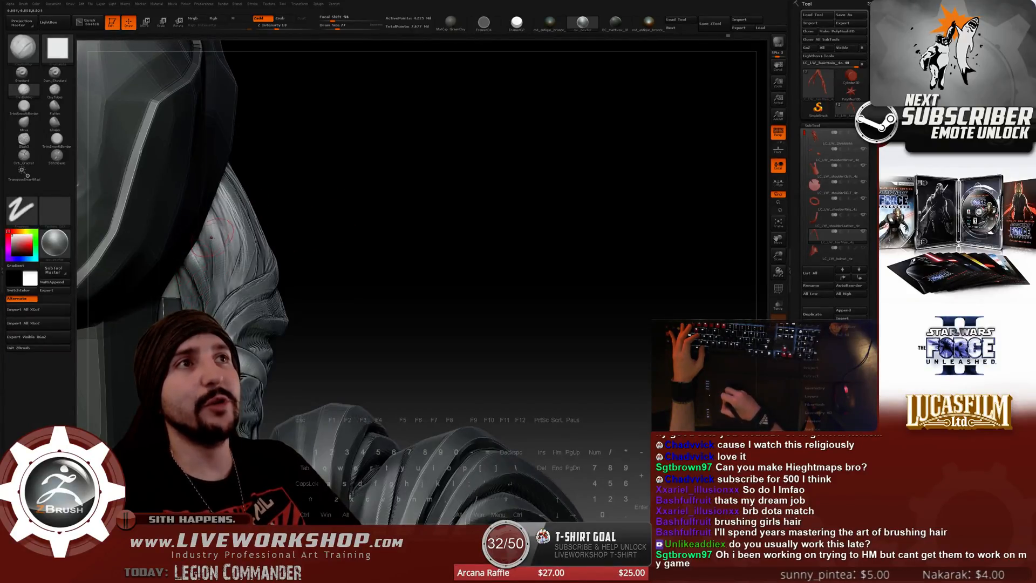
pyautogui.moveTo(287, 227); pyautogui.dragTo(224, 279)
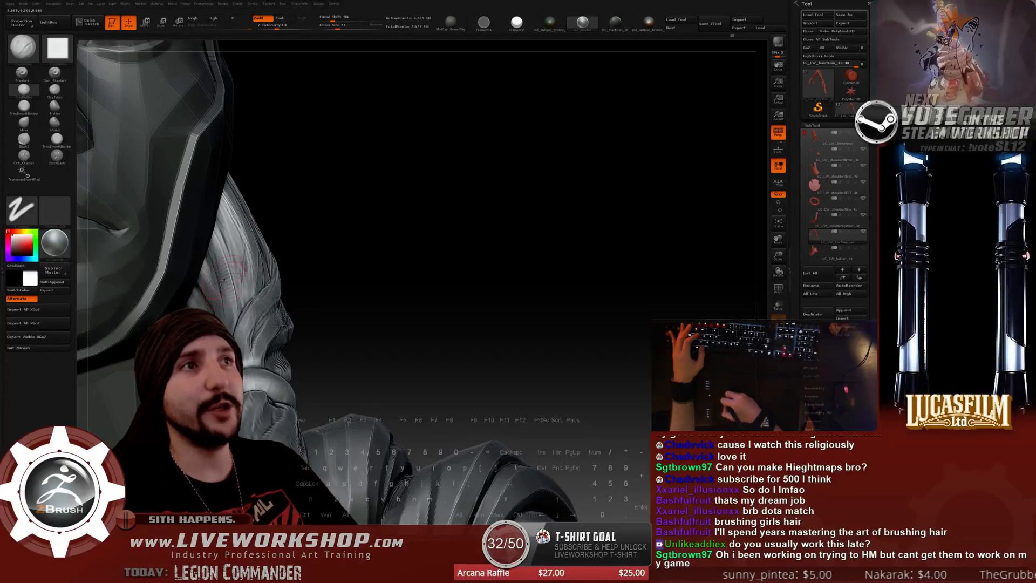
pyautogui.moveTo(297, 271); pyautogui.dragTo(236, 329)
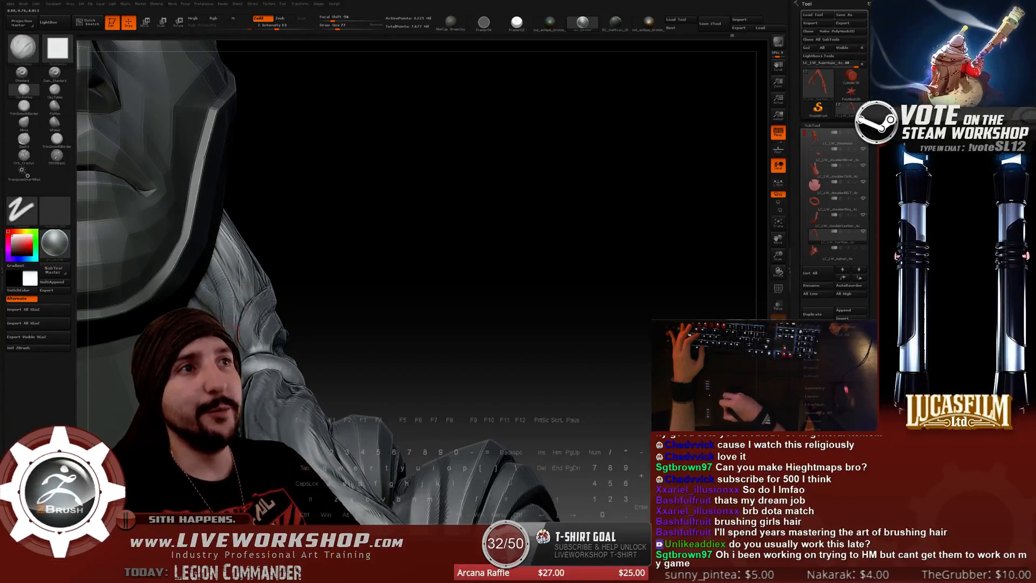
# Refine the inner strands where the lock gathers into the tie band below the jaw, using a larger brush.
pyautogui.press(']')
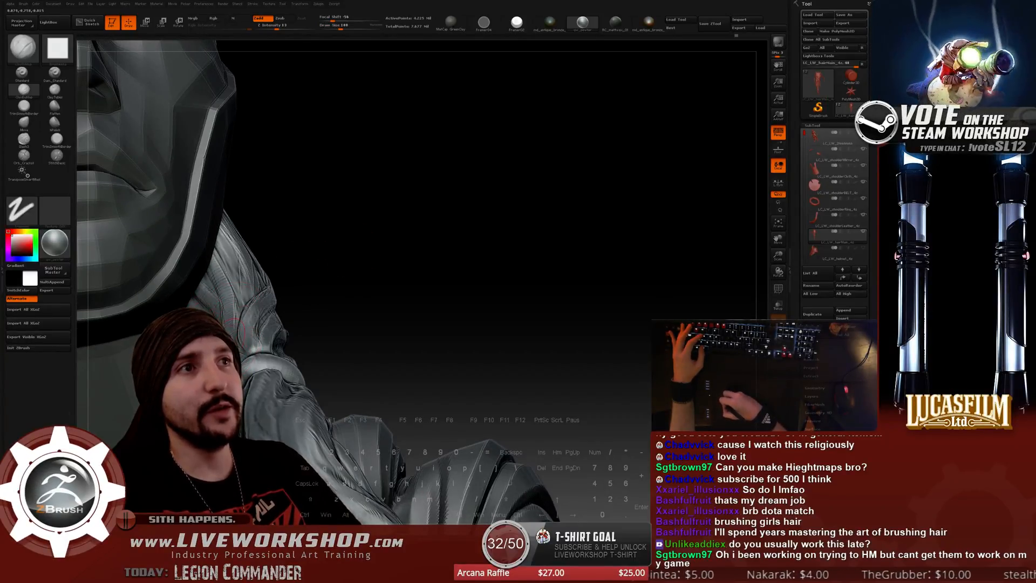
pyautogui.moveTo(346, 251)
pyautogui.mouseDown()
pyautogui.moveTo(377, 271)
pyautogui.moveTo(349, 243)
pyautogui.mouseUp()
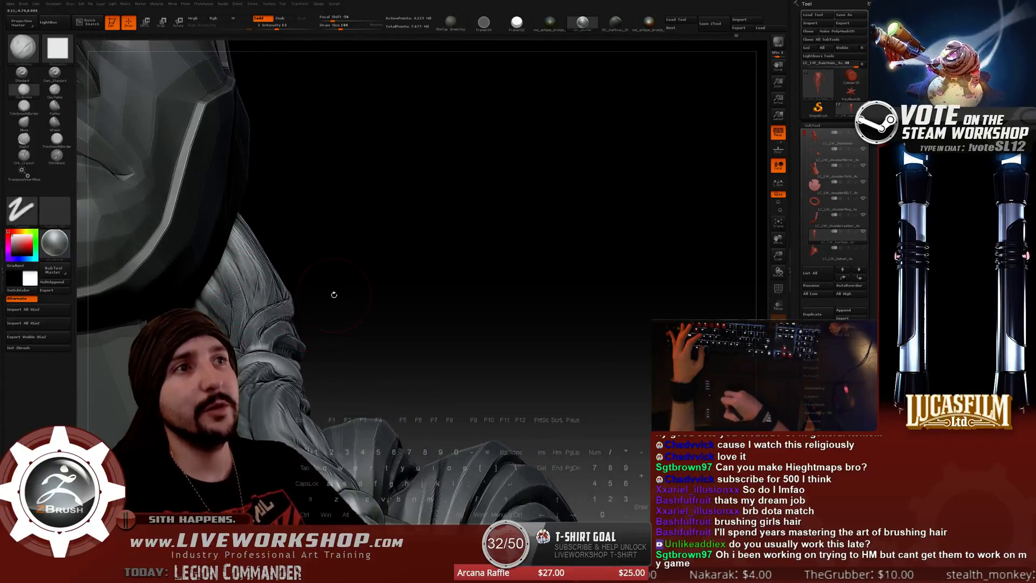
pyautogui.moveTo(333, 293); pyautogui.dragTo(291, 318)
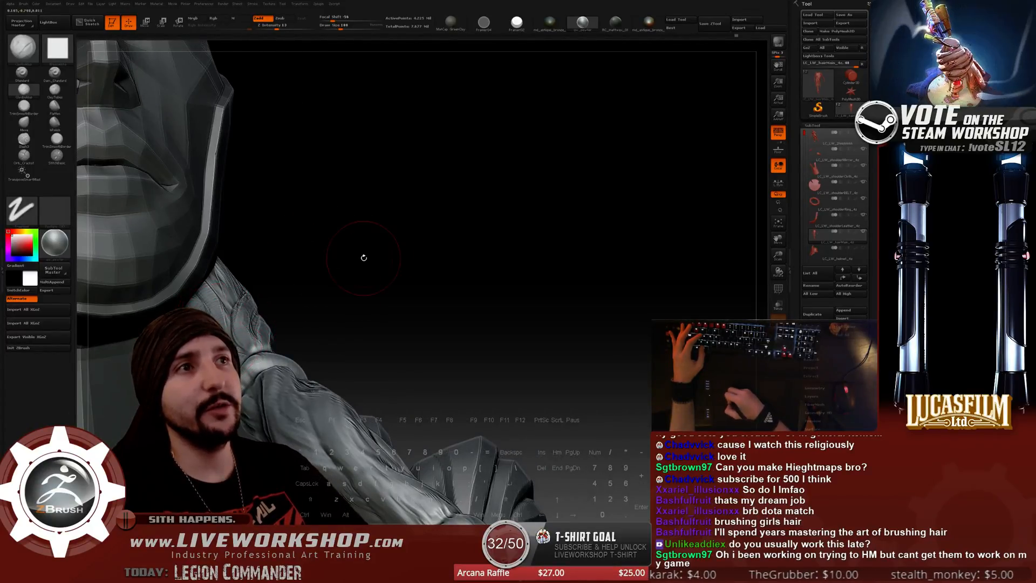
pyautogui.keyDown('alt'); pyautogui.moveTo(364, 258); pyautogui.dragTo(251, 258); pyautogui.keyUp('alt')
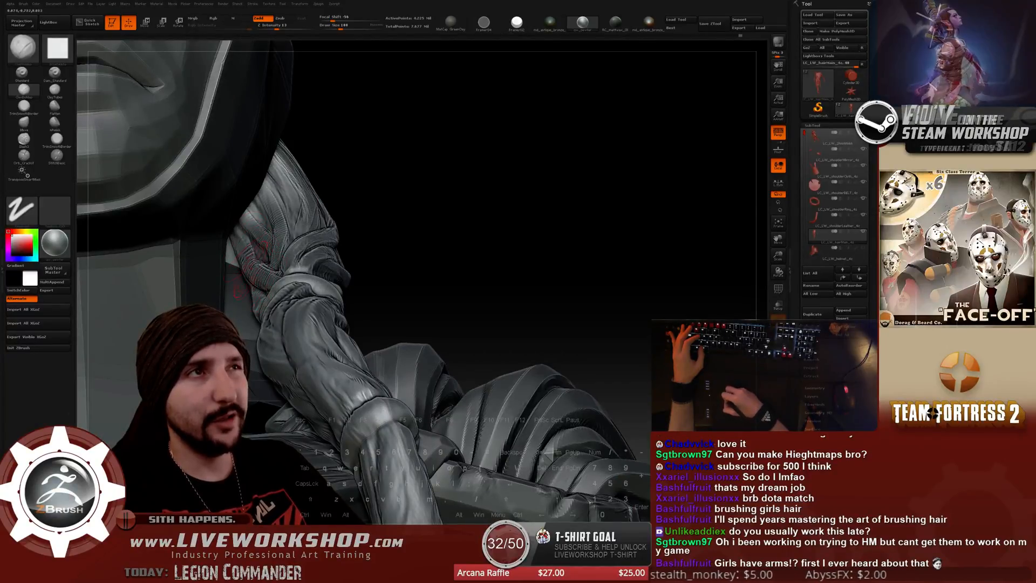
pyautogui.moveTo(349, 206); pyautogui.dragTo(302, 261)
pyautogui.moveTo(443, 203)
pyautogui.mouseDown()
pyautogui.moveTo(301, 284)
pyautogui.moveTo(316, 291)
pyautogui.mouseUp()
# Shape the braid's tie band into a flatter ring with defined edges from front and side, using a resized brush.
pyautogui.press('s')
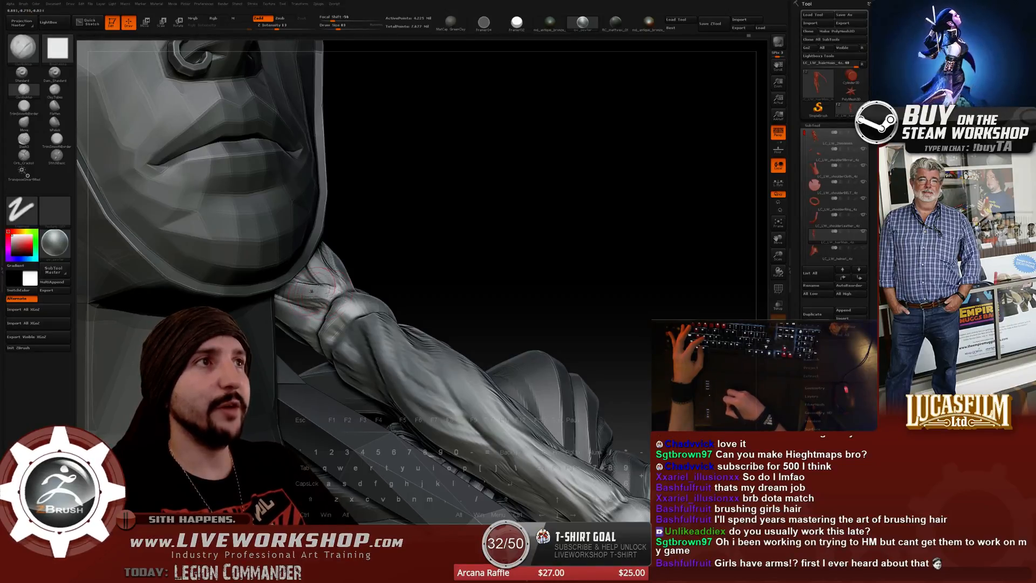
pyautogui.moveTo(435, 247)
pyautogui.mouseDown()
pyautogui.moveTo(508, 163)
pyautogui.moveTo(619, 139)
pyautogui.moveTo(561, 151)
pyautogui.mouseUp()
pyautogui.press(']')
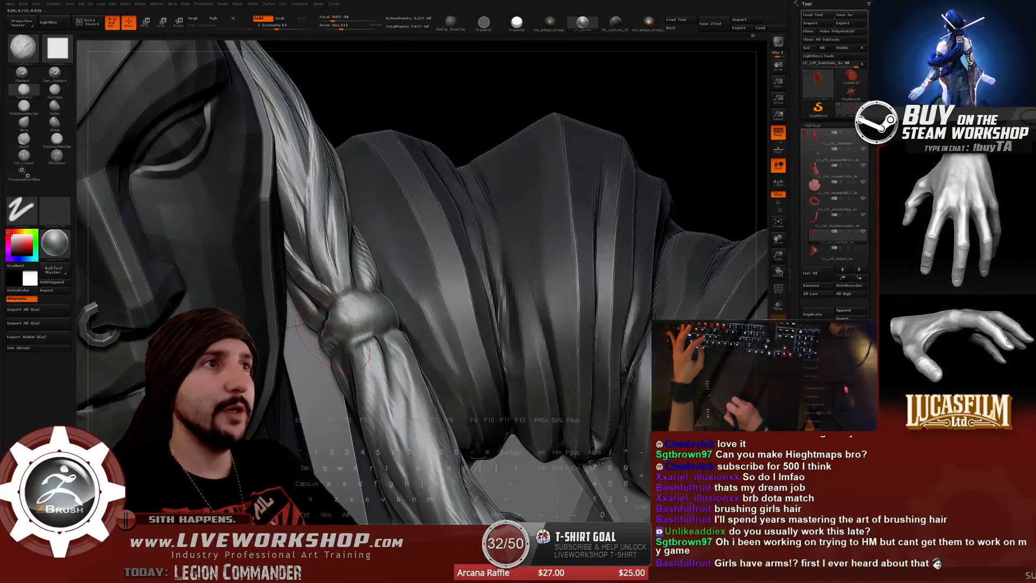
pyautogui.moveTo(626, 154); pyautogui.dragTo(364, 293)
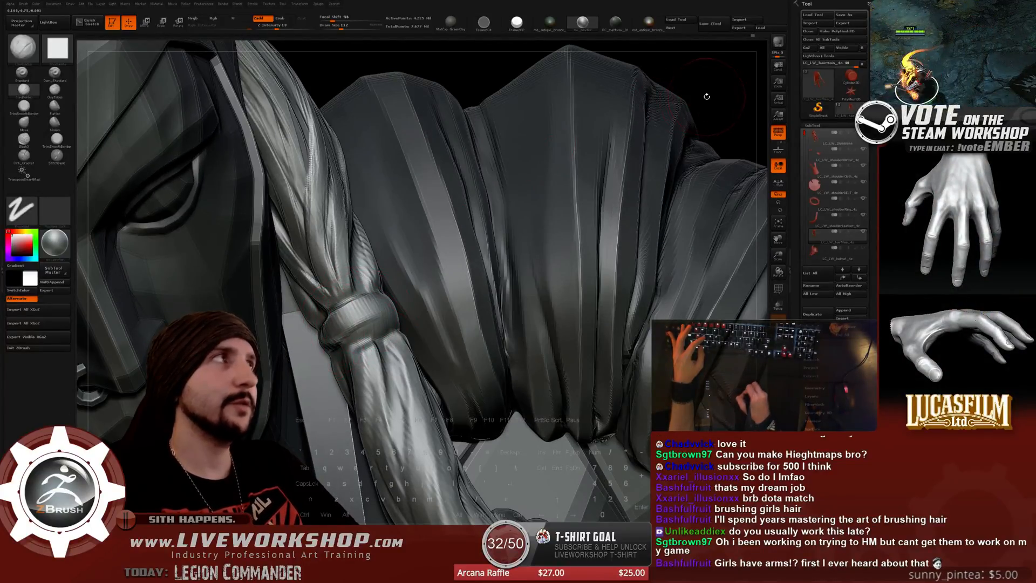
pyautogui.moveTo(707, 96); pyautogui.dragTo(361, 310)
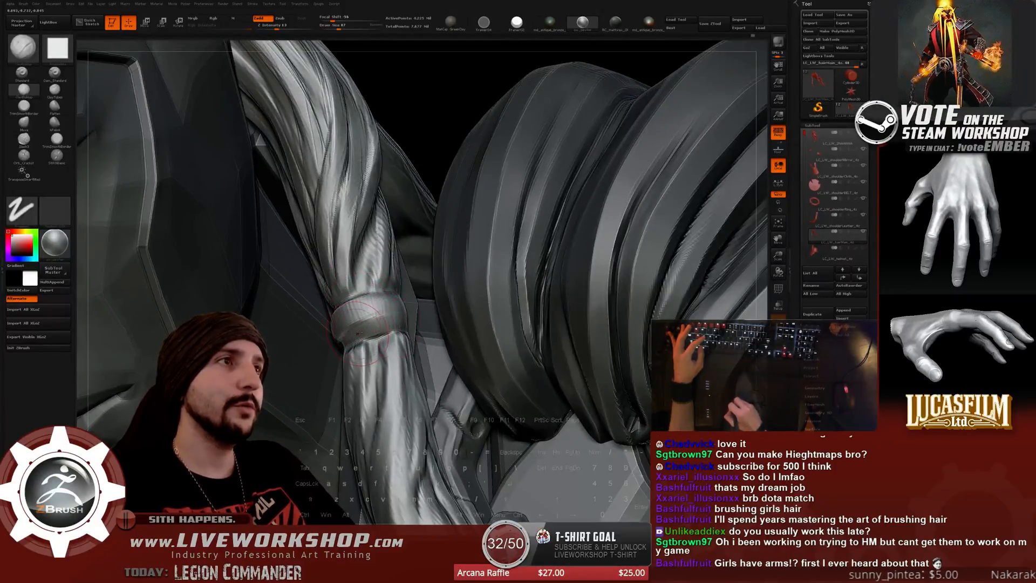
pyautogui.moveTo(460, 133); pyautogui.dragTo(370, 315)
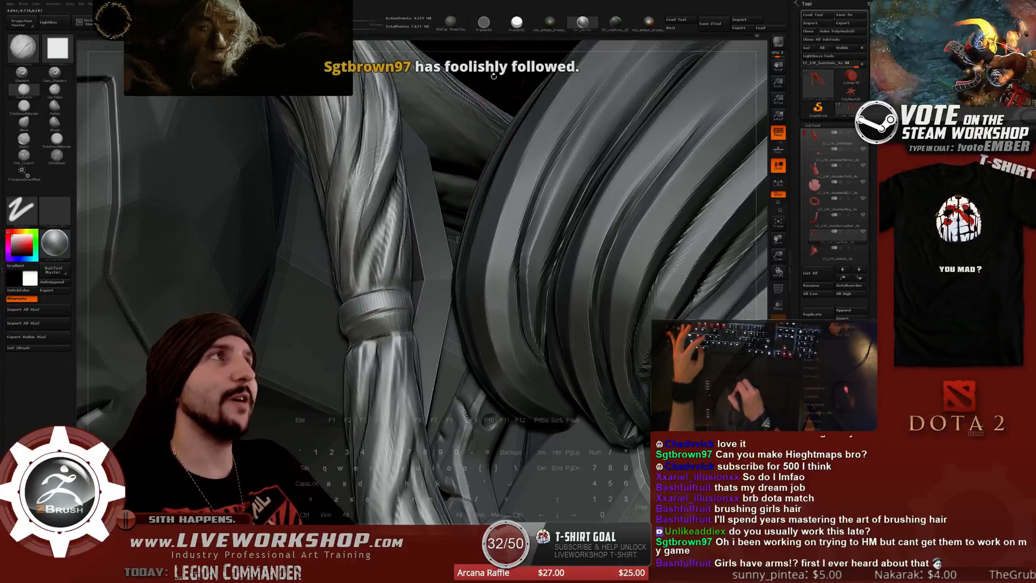
pyautogui.moveTo(494, 76); pyautogui.dragTo(350, 318)
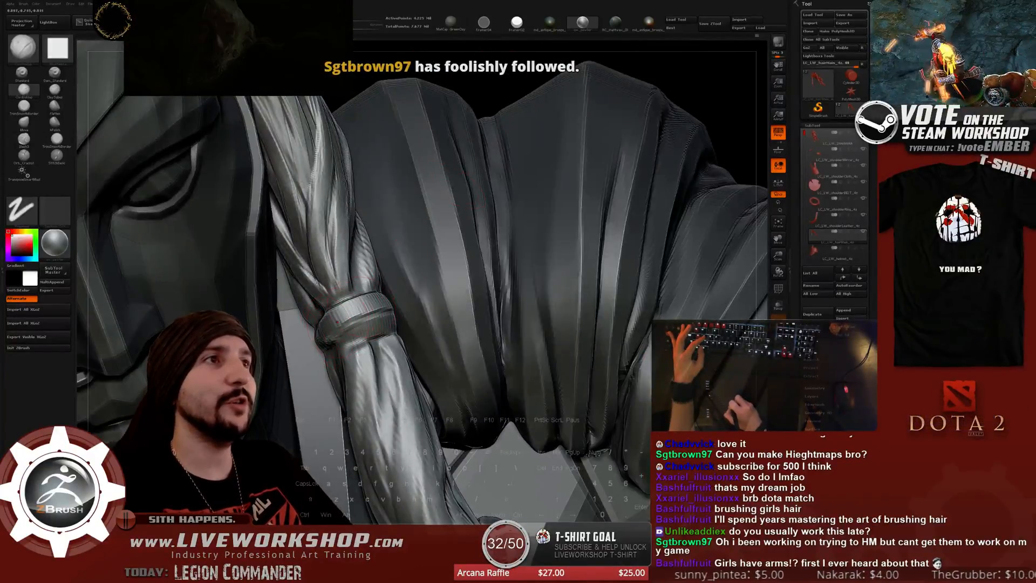
pyautogui.moveTo(421, 162); pyautogui.dragTo(410, 140)
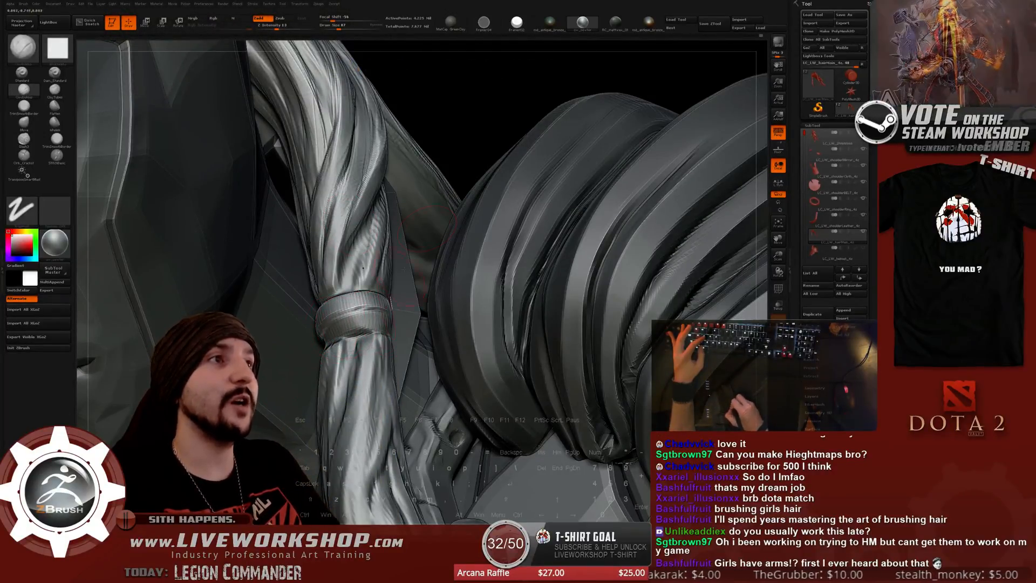
pyautogui.moveTo(344, 316); pyautogui.dragTo(372, 315, button='right')
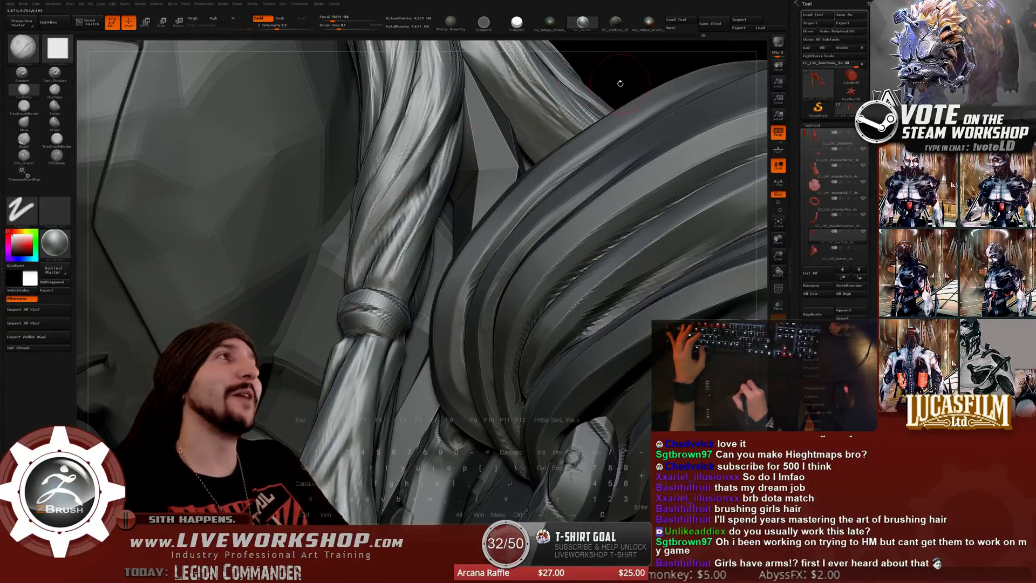
pyautogui.keyDown('alt'); pyautogui.moveTo(620, 84); pyautogui.dragTo(594, 174); pyautogui.keyUp('alt')
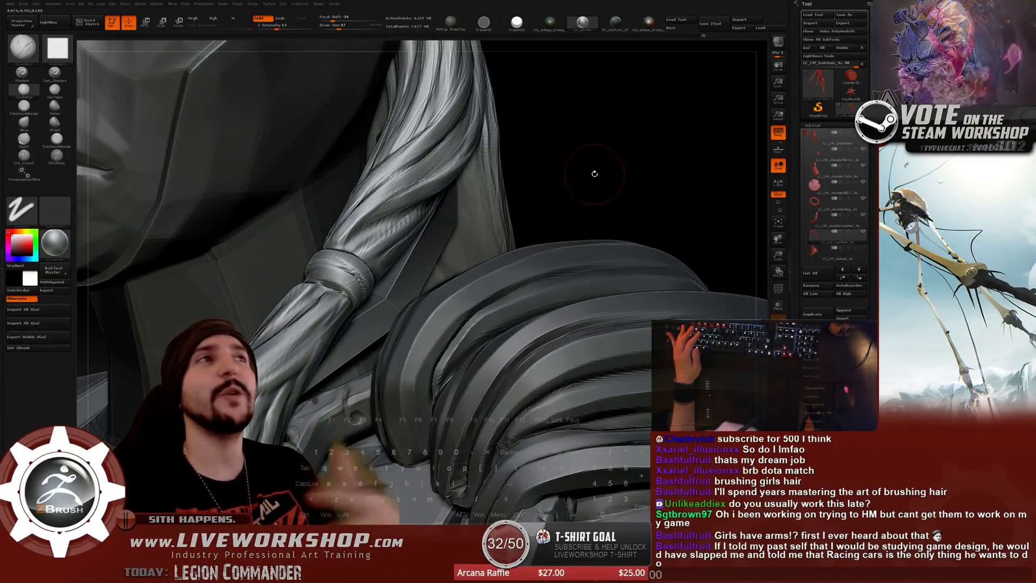
# Refine the strands on the outer side of the lock where they twist down into the tie band.
pyautogui.moveTo(562, 139); pyautogui.dragTo(747, 151)
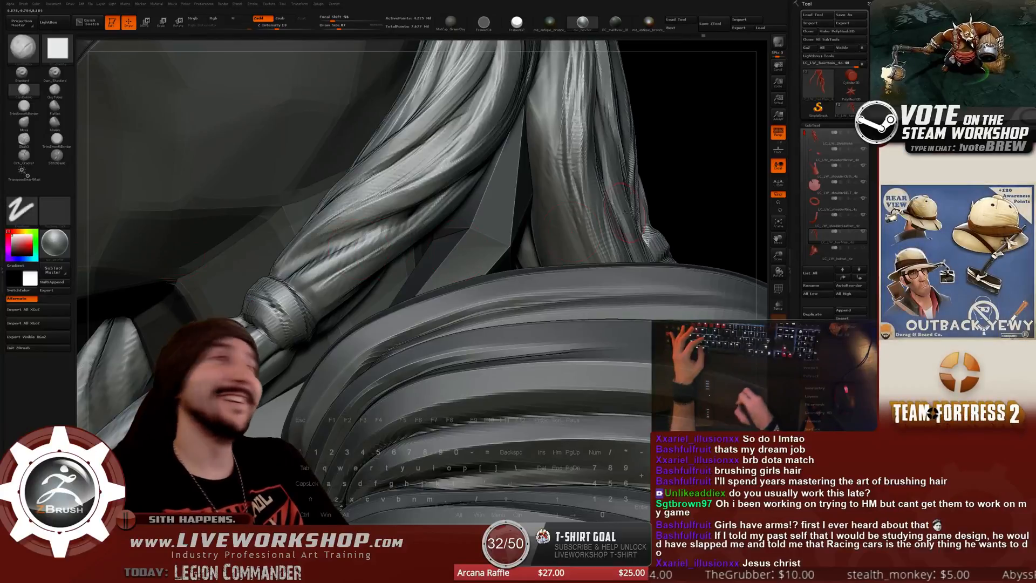
pyautogui.moveTo(718, 185); pyautogui.dragTo(696, 205)
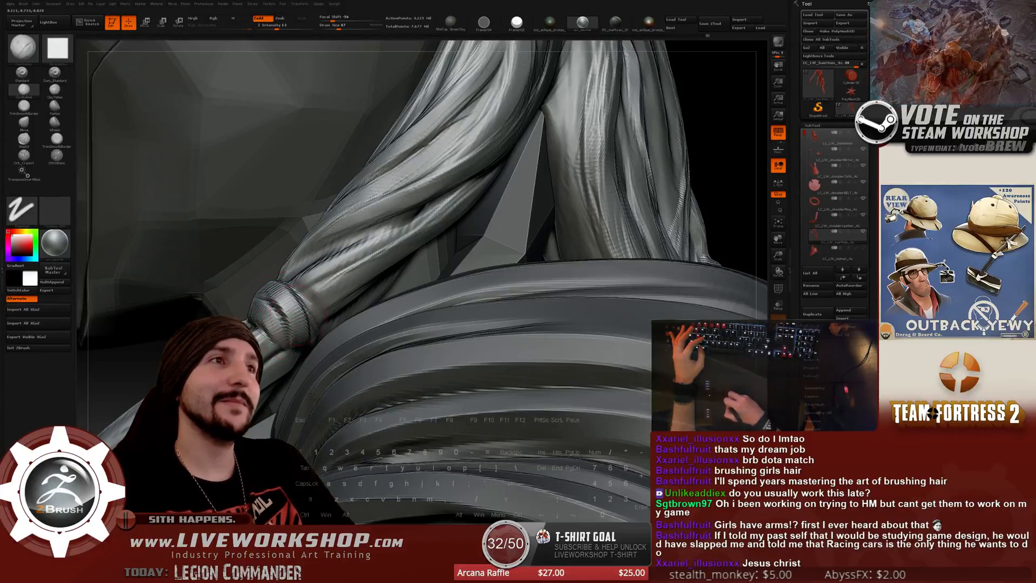
pyautogui.moveTo(270, 295)
pyautogui.mouseDown()
pyautogui.moveTo(216, 239)
pyautogui.moveTo(348, 254)
pyautogui.mouseUp()
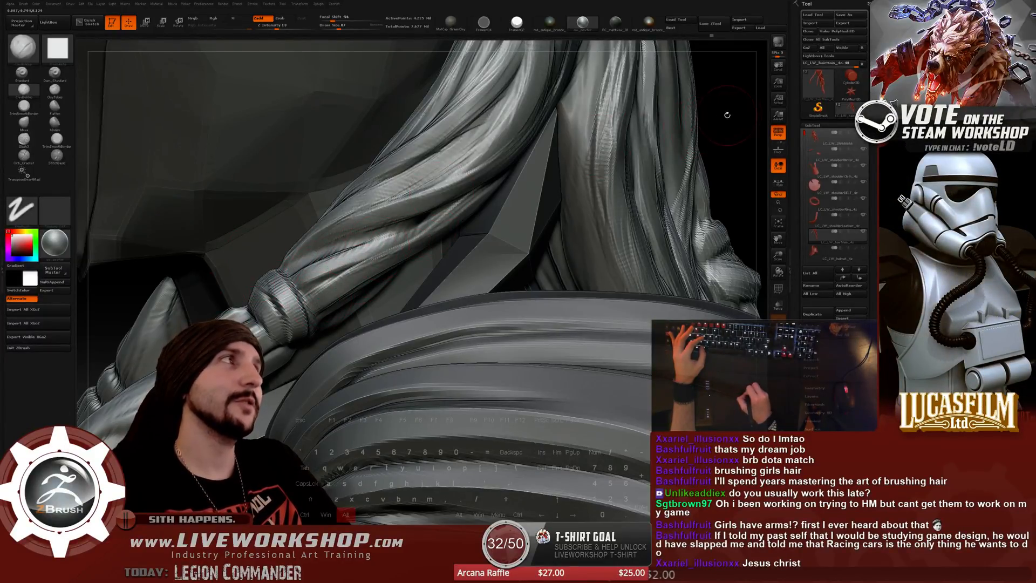
# Deepen the strand separations along the lock's rear underside, between the split from the back hair and the tie band.
pyautogui.moveTo(726, 114); pyautogui.dragTo(216, 307)
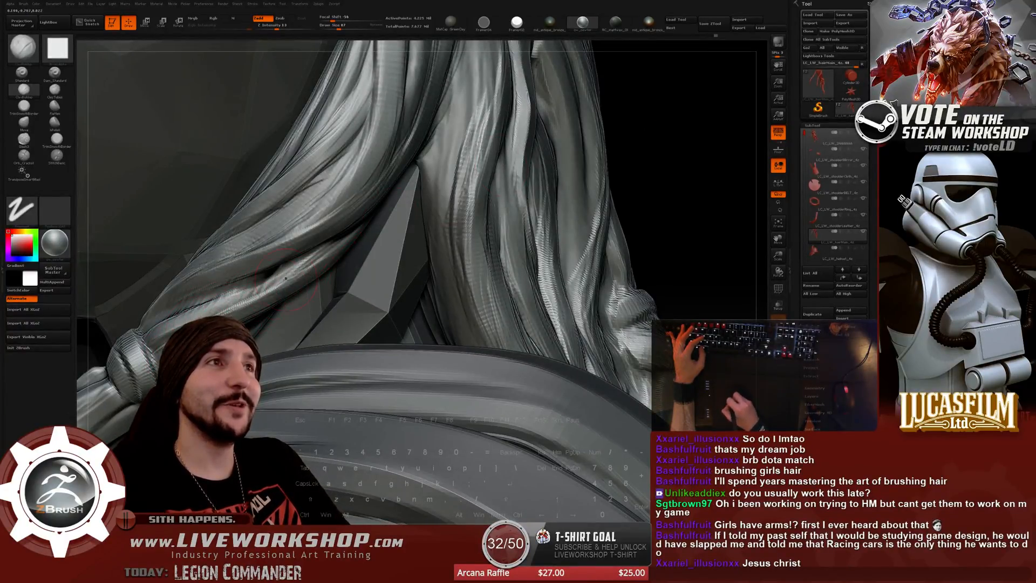
pyautogui.moveTo(285, 278); pyautogui.dragTo(131, 318)
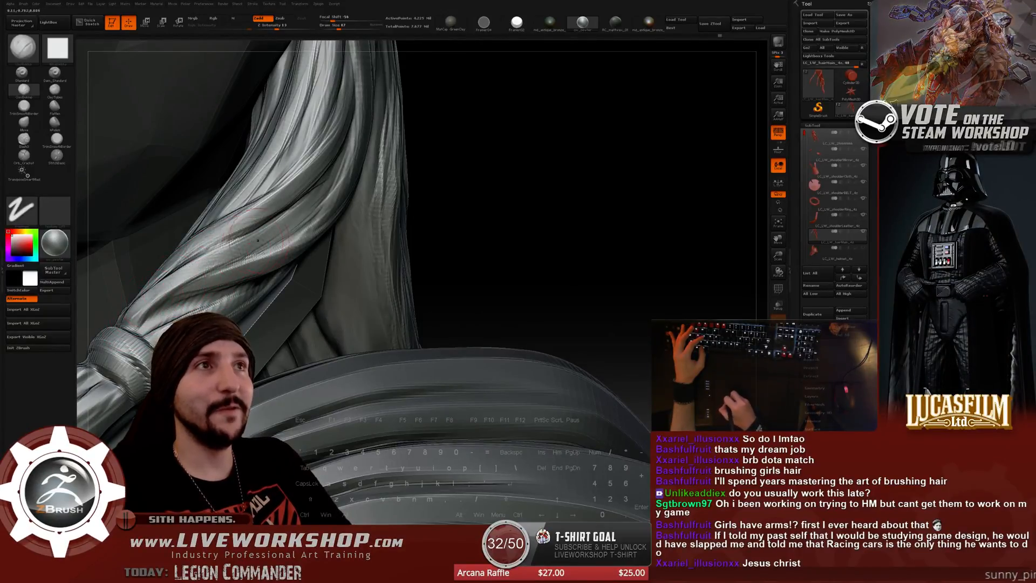
pyautogui.moveTo(486, 180); pyautogui.dragTo(281, 253)
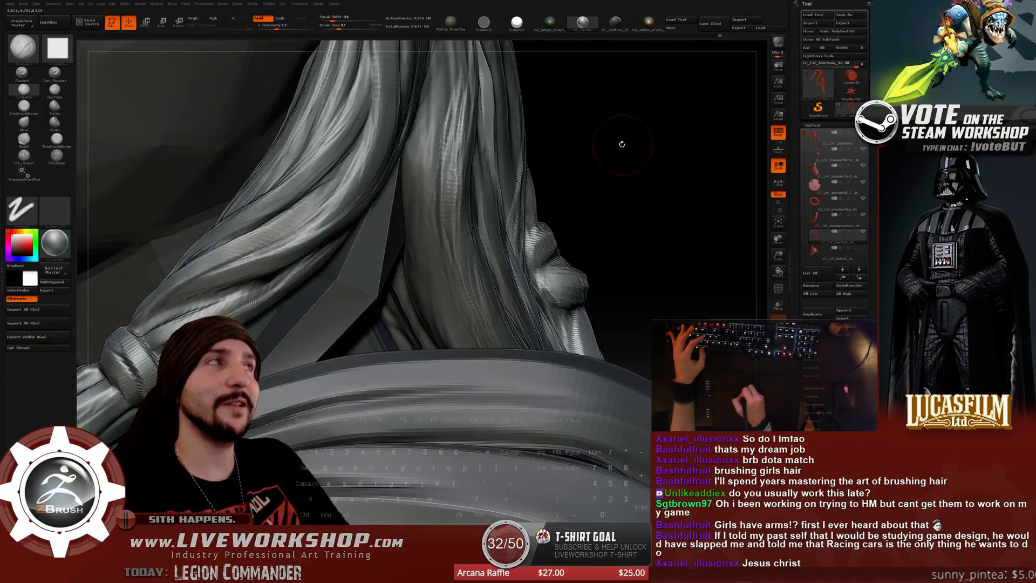
pyautogui.moveTo(622, 144); pyautogui.dragTo(259, 259)
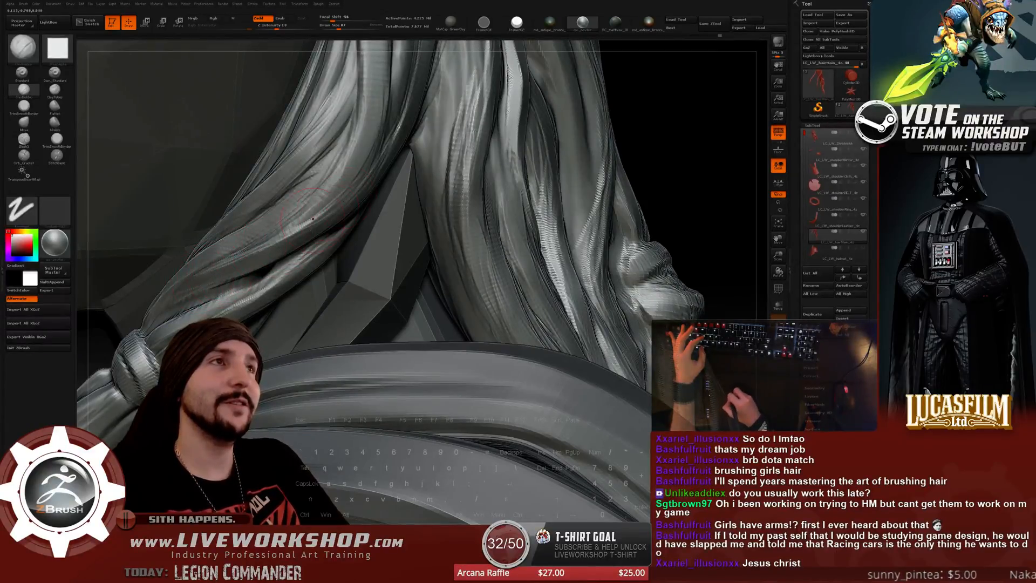
pyautogui.moveTo(692, 120); pyautogui.dragTo(280, 231)
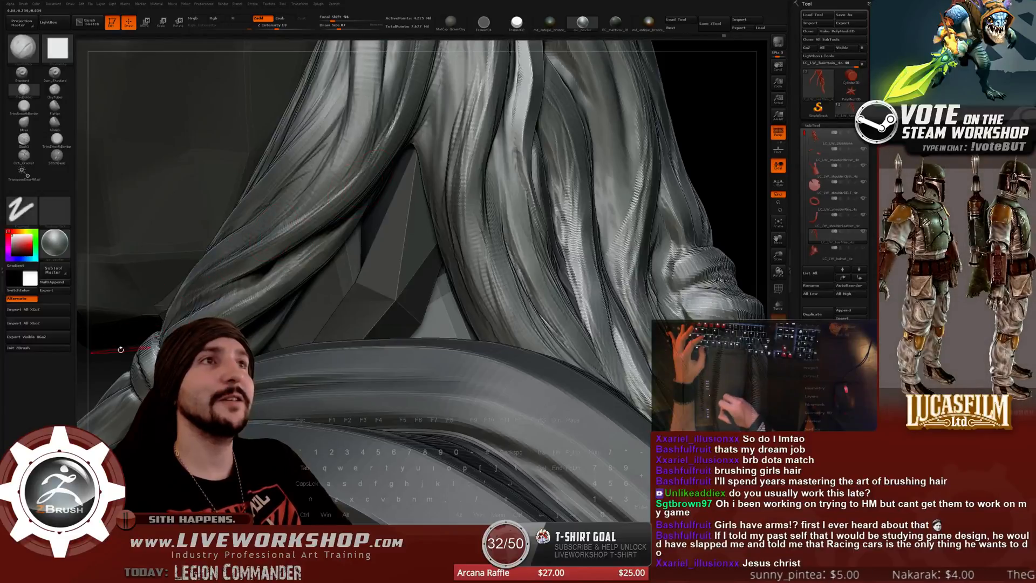
# Touch up the strands on the front lock just above its tie band and save the project.
pyautogui.moveTo(683, 158); pyautogui.dragTo(560, 321)
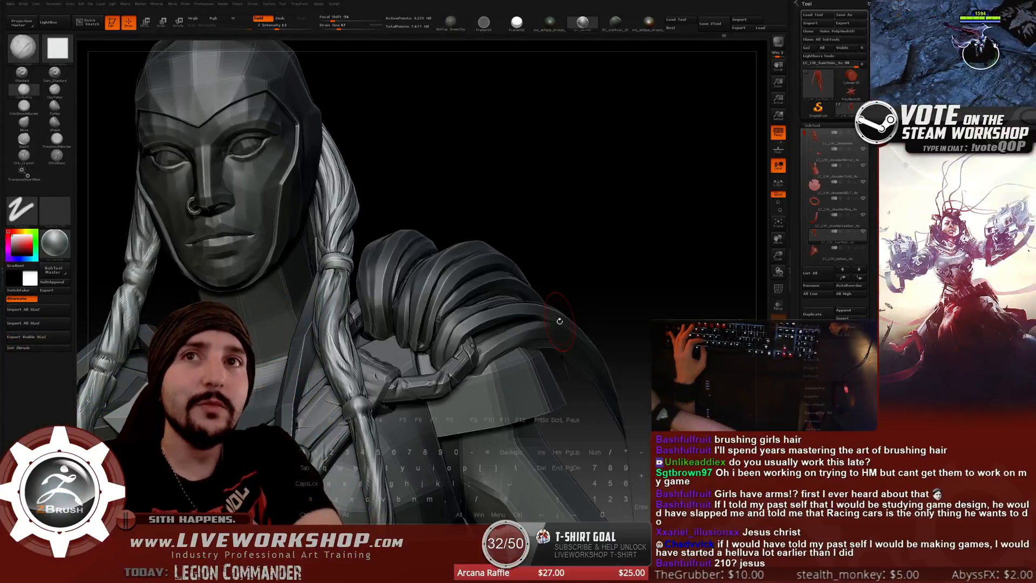
pyautogui.moveTo(561, 227)
pyautogui.mouseDown()
pyautogui.moveTo(610, 144)
pyautogui.moveTo(578, 195)
pyautogui.moveTo(545, 214)
pyautogui.moveTo(594, 198)
pyautogui.moveTo(504, 204)
pyautogui.moveTo(527, 176)
pyautogui.moveTo(486, 227)
pyautogui.moveTo(327, 339)
pyautogui.mouseUp()
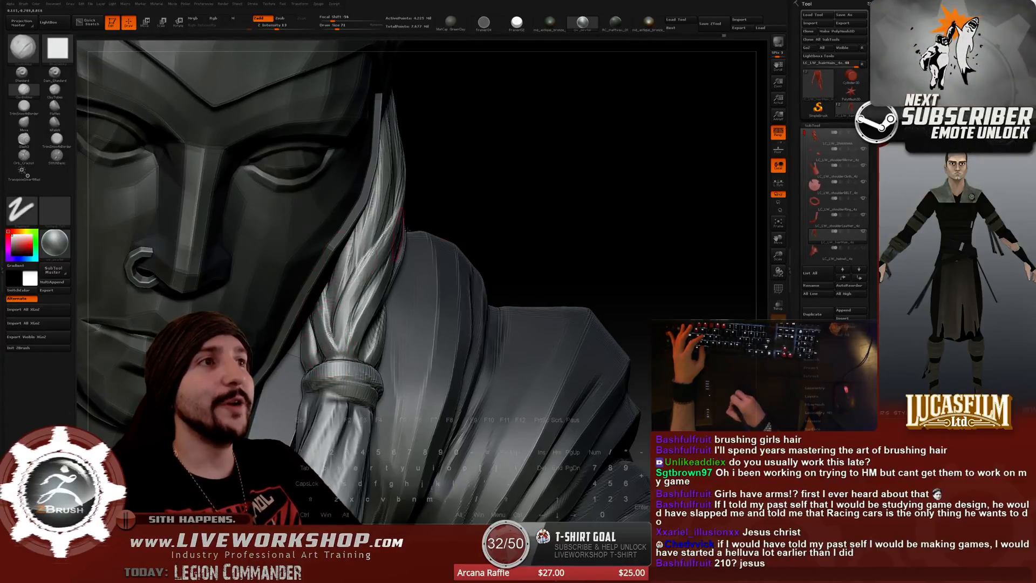
pyautogui.moveTo(334, 330); pyautogui.dragTo(333, 340)
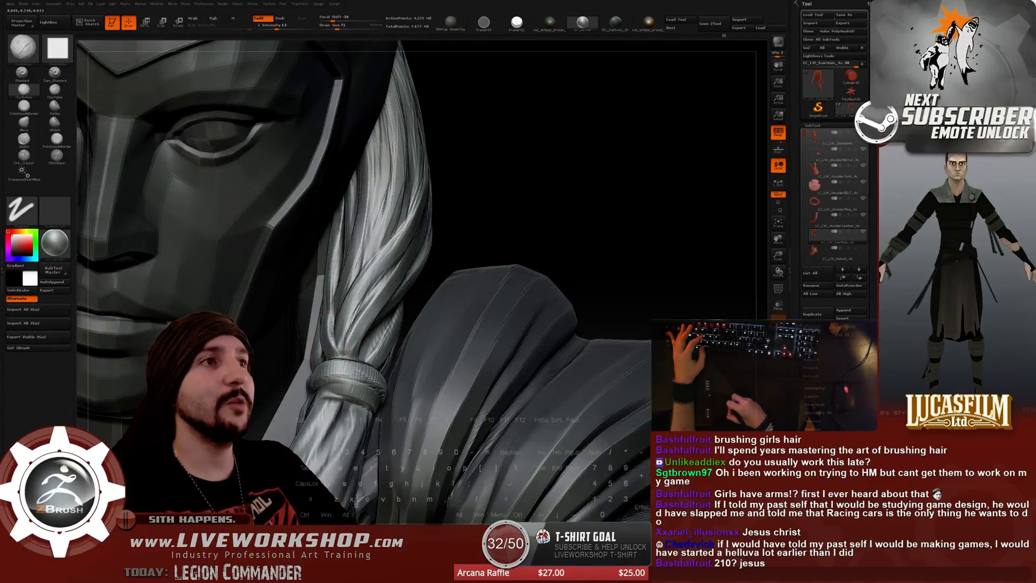
pyautogui.hotkey('ctrl', 's')
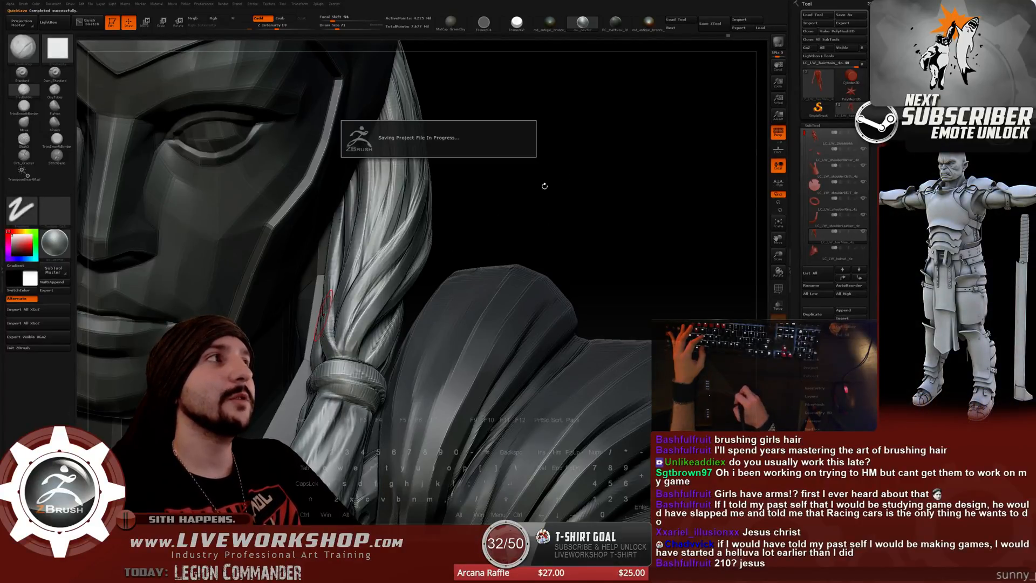
# Undo the last two strokes and rework the twisting strands above the tie band from the front and outer side.
pyautogui.moveTo(539, 206)
pyautogui.mouseDown()
pyautogui.moveTo(561, 184)
pyautogui.moveTo(563, 208)
pyautogui.moveTo(573, 199)
pyautogui.mouseUp()
pyautogui.hotkey('ctrl', 'z')
pyautogui.hotkey('ctrl', 'z')
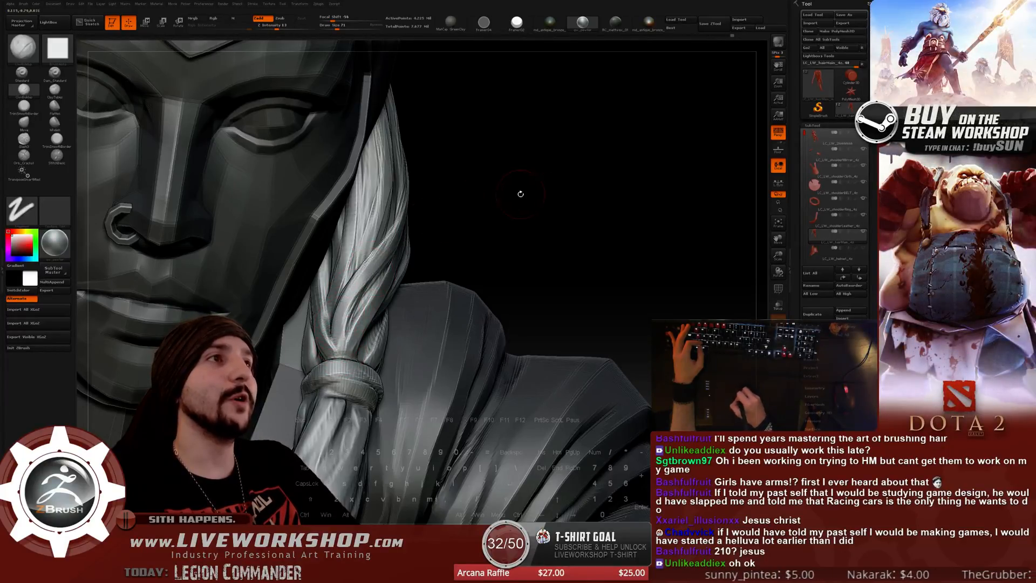
pyautogui.moveTo(520, 194); pyautogui.dragTo(367, 309)
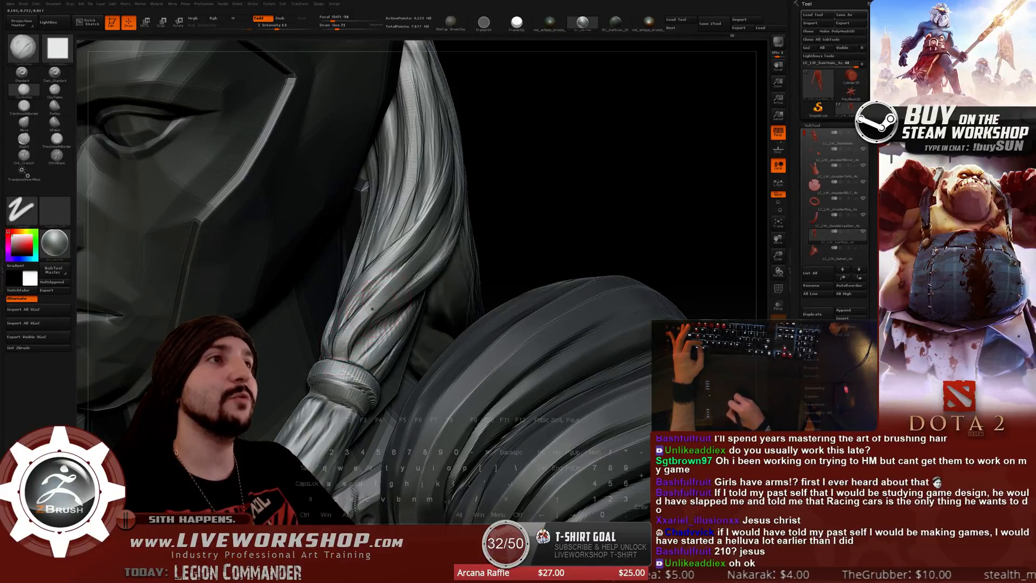
pyautogui.moveTo(489, 238); pyautogui.dragTo(348, 336)
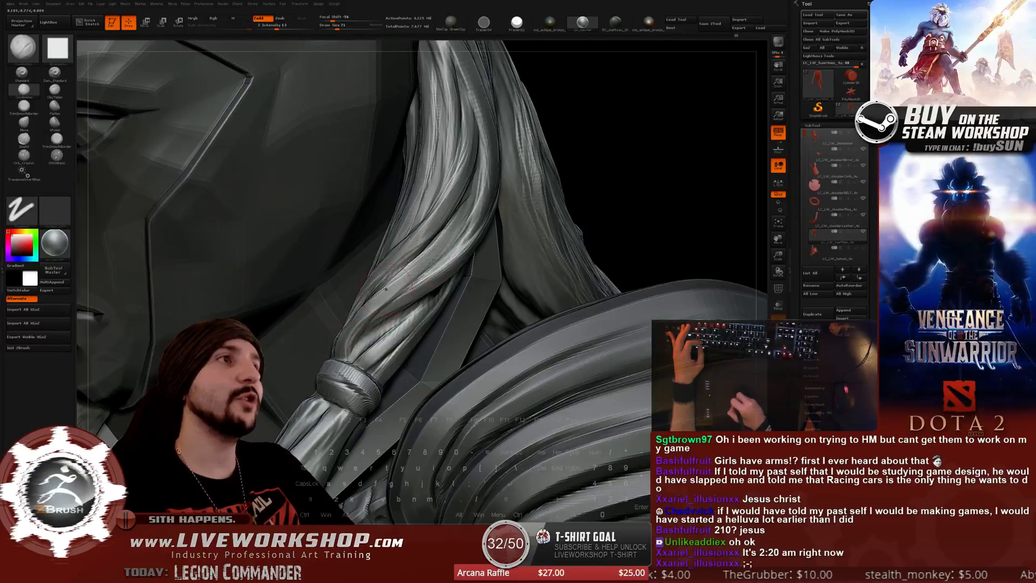
pyautogui.moveTo(629, 178); pyautogui.dragTo(588, 181)
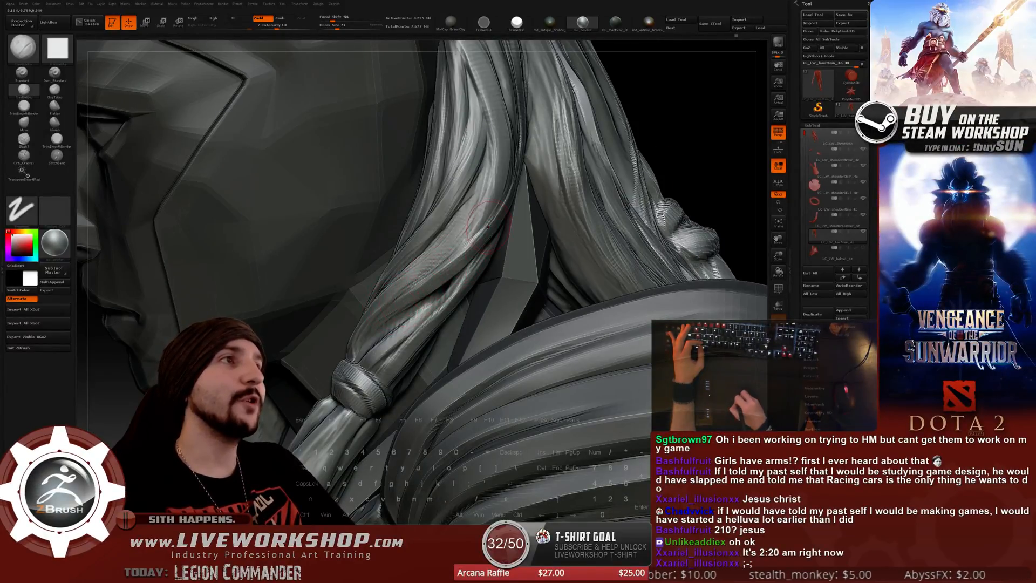
# Refine the strand grooves on the lock's rear side, between the split from the back hair and the tie band.
pyautogui.keyDown('alt'); pyautogui.moveTo(738, 111); pyautogui.dragTo(621, 100); pyautogui.keyUp('alt')
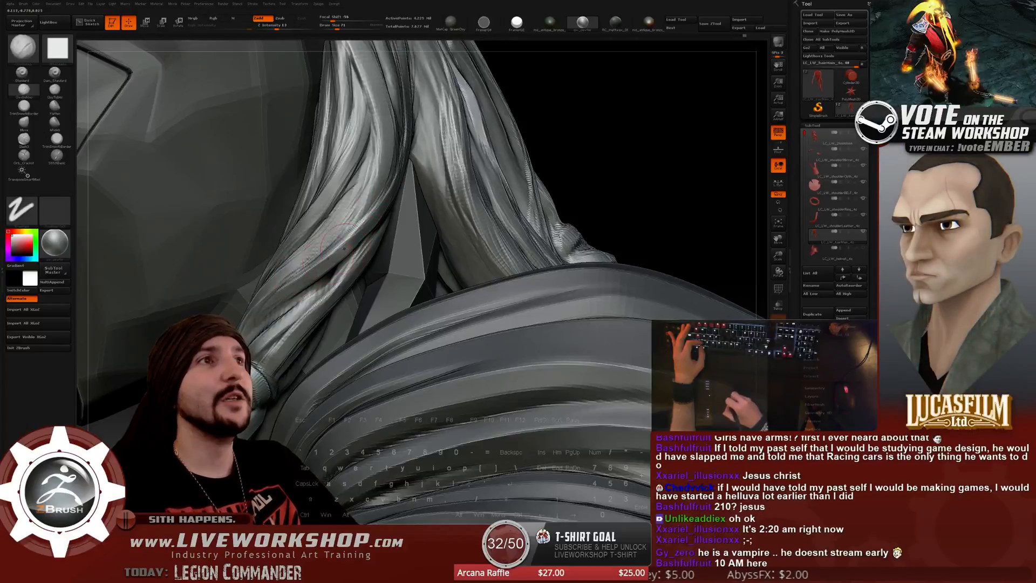
pyautogui.moveTo(672, 136); pyautogui.dragTo(671, 157)
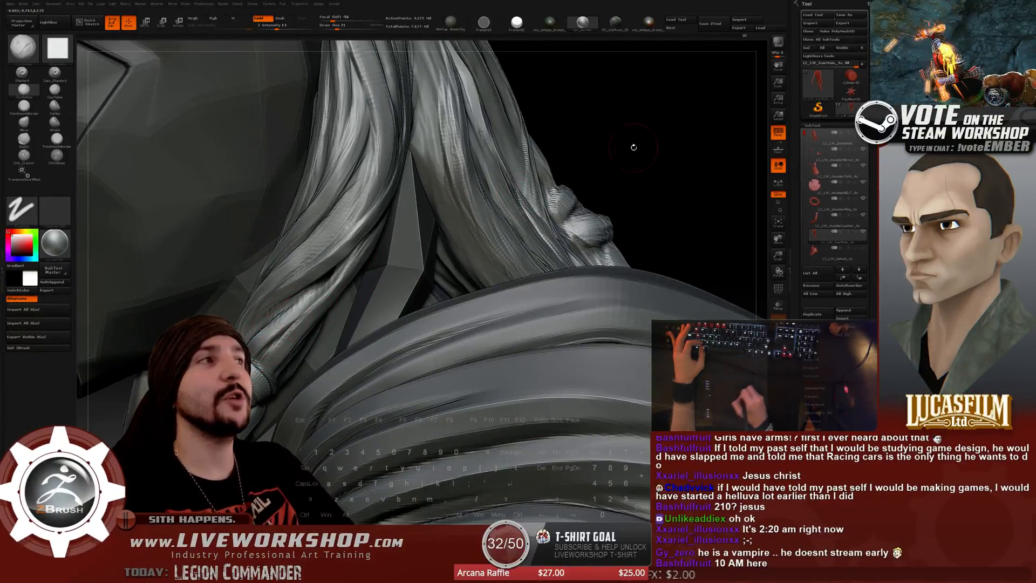
pyautogui.moveTo(633, 147); pyautogui.dragTo(594, 150)
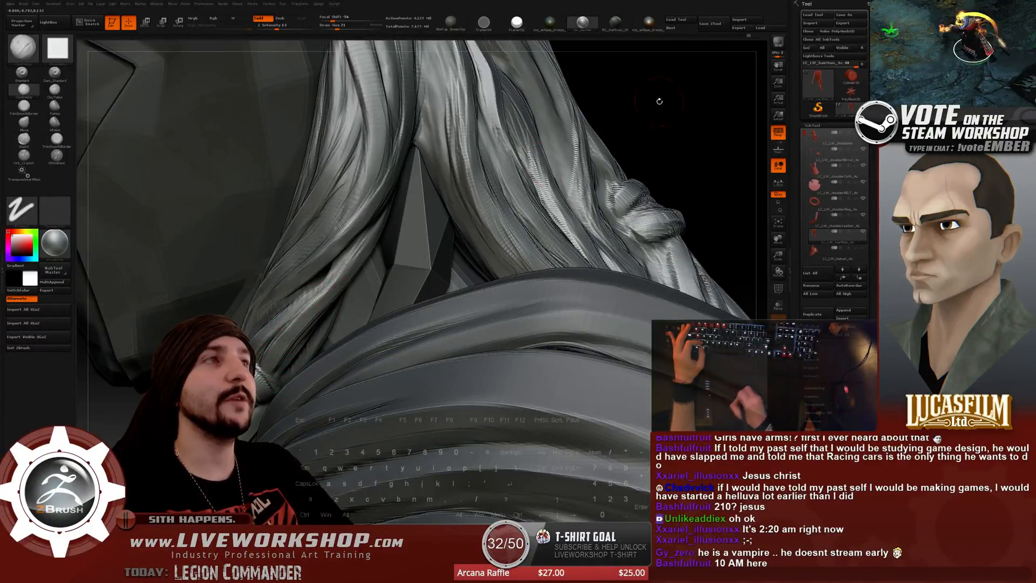
pyautogui.moveTo(659, 102)
pyautogui.mouseDown()
pyautogui.moveTo(475, 193)
pyautogui.moveTo(552, 178)
pyautogui.moveTo(630, 127)
pyautogui.moveTo(617, 120)
pyautogui.mouseUp()
# Carve the main strand clumps on the lock section directly below the tie band, using a larger brush.
pyautogui.keyDown('alt'); pyautogui.moveTo(486, 231); pyautogui.dragTo(604, 125); pyautogui.keyUp('alt')
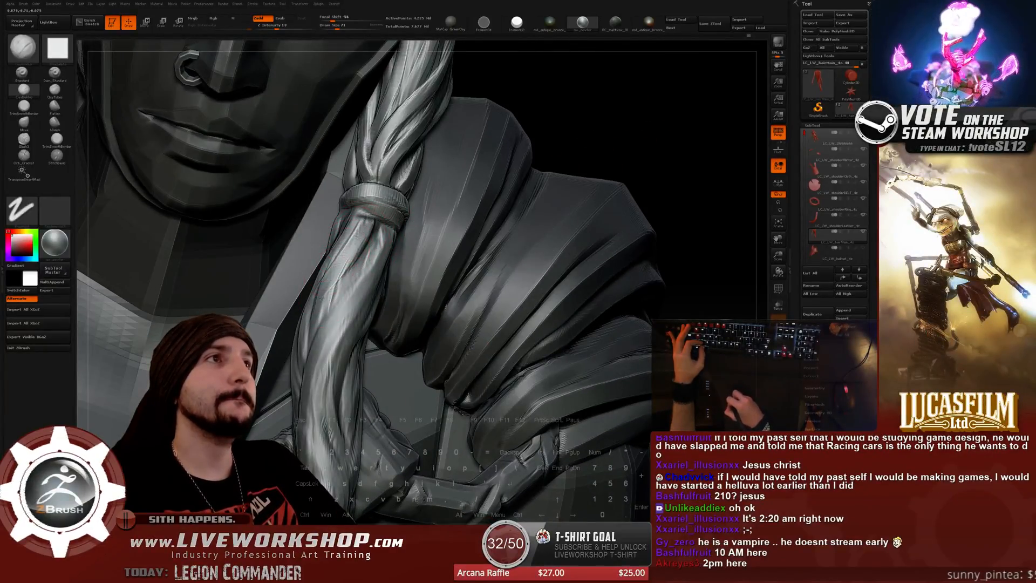
pyautogui.moveTo(322, 297); pyautogui.dragTo(346, 229, button='right')
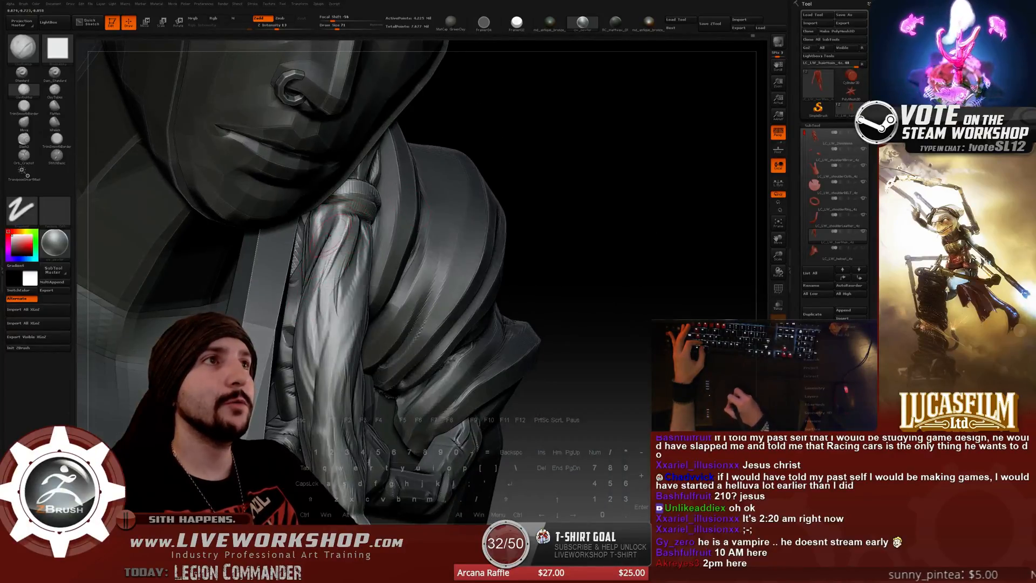
pyautogui.moveTo(565, 226); pyautogui.dragTo(384, 201, button='right')
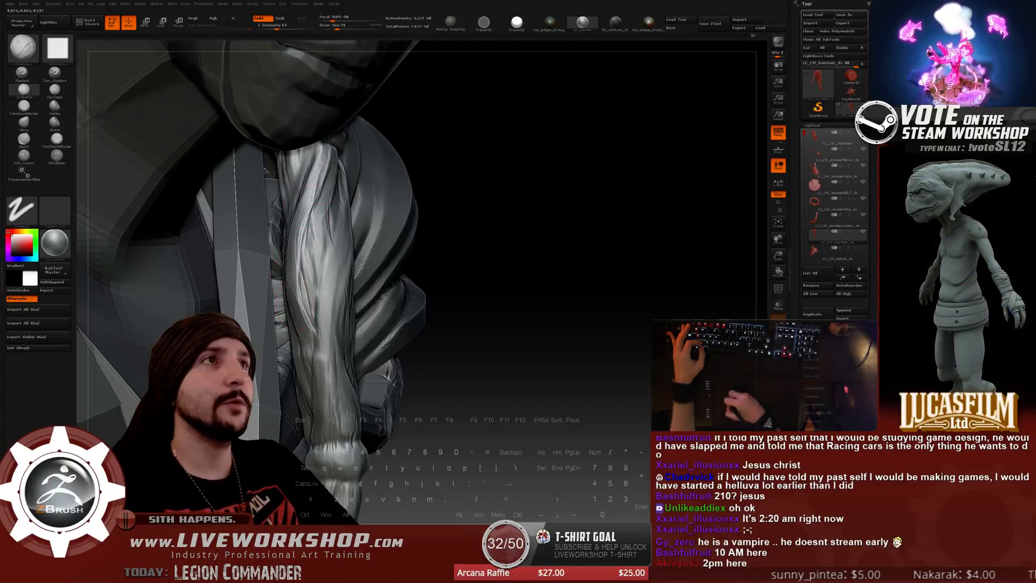
pyautogui.moveTo(514, 138); pyautogui.dragTo(346, 152, button='right')
pyautogui.press(']')
pyautogui.press(']')
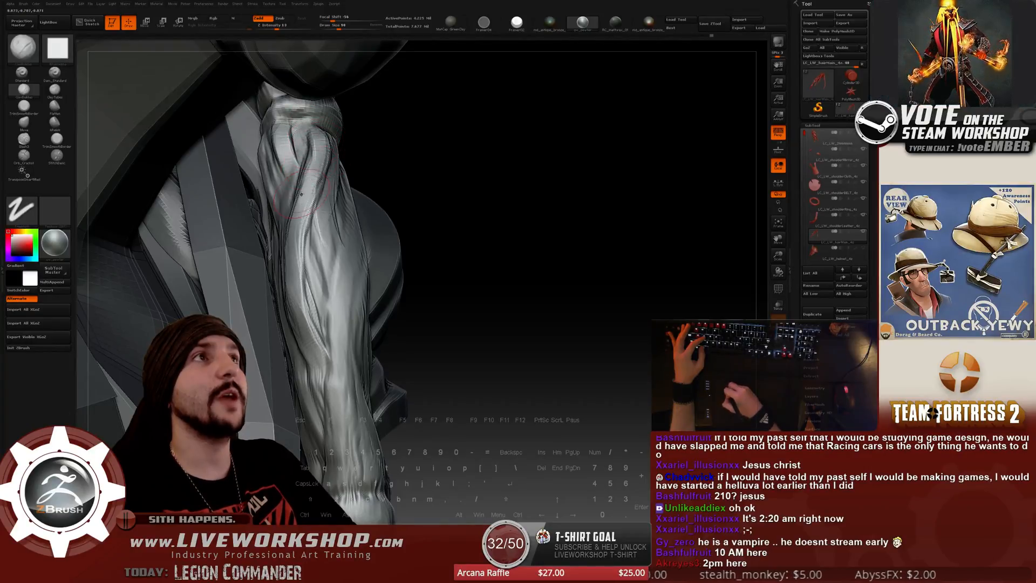
pyautogui.moveTo(394, 122); pyautogui.dragTo(330, 110)
pyautogui.moveTo(367, 143); pyautogui.dragTo(308, 149)
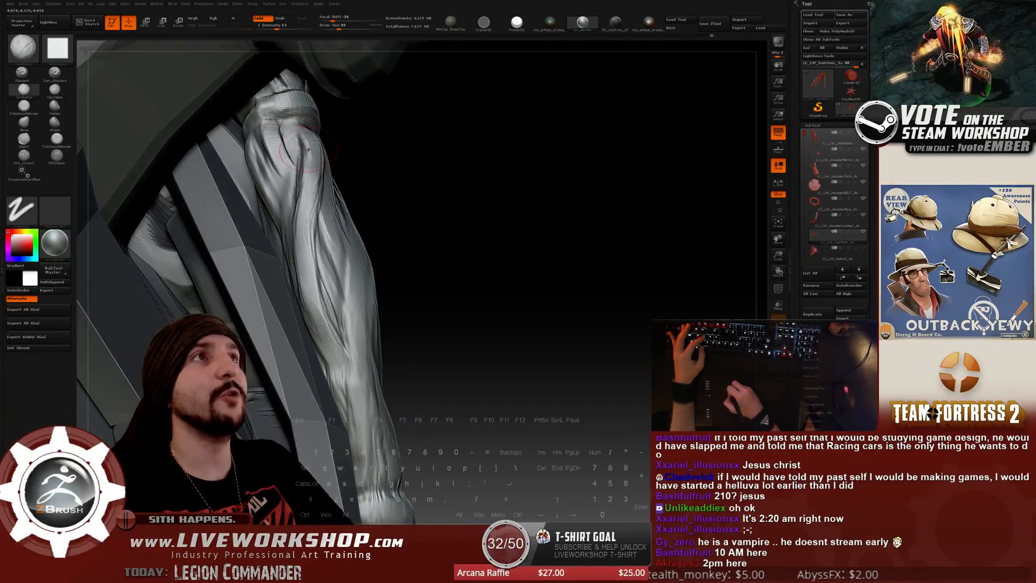
# Define the strands along the inner side of the lock section below the tie band, down toward the second tie.
pyautogui.moveTo(373, 135); pyautogui.dragTo(254, 161)
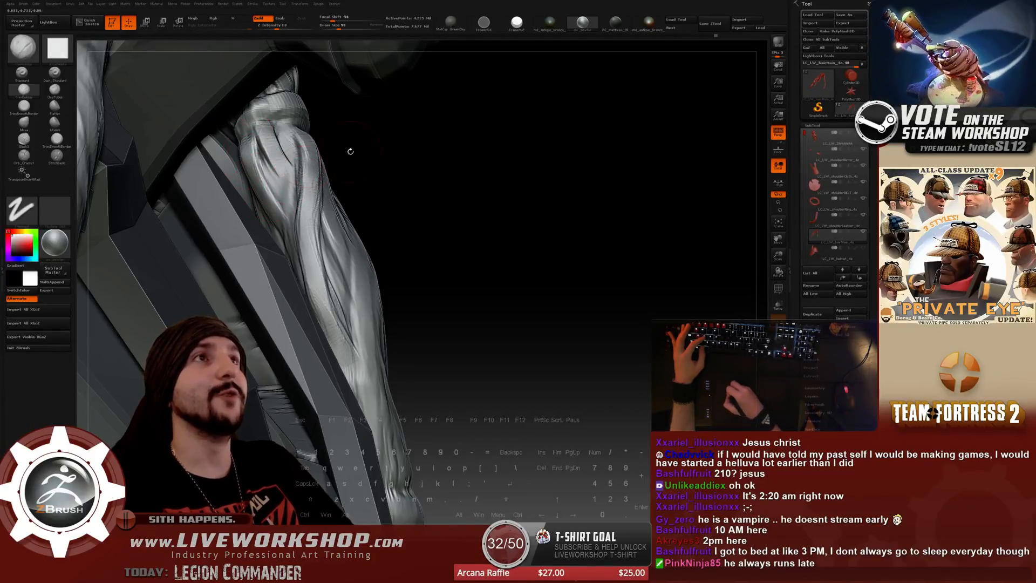
pyautogui.moveTo(464, 173); pyautogui.dragTo(325, 169)
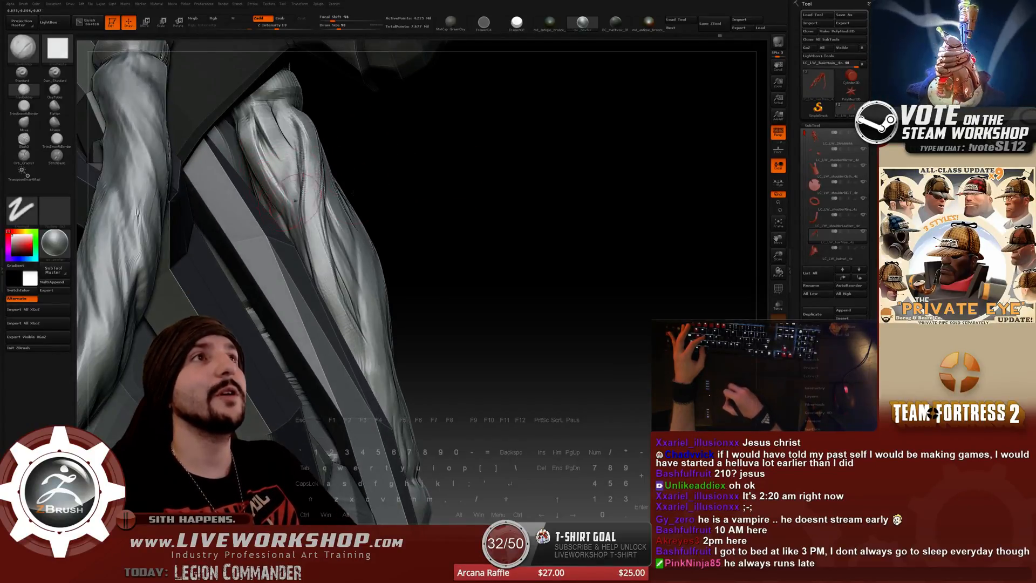
pyautogui.moveTo(425, 193); pyautogui.dragTo(438, 157)
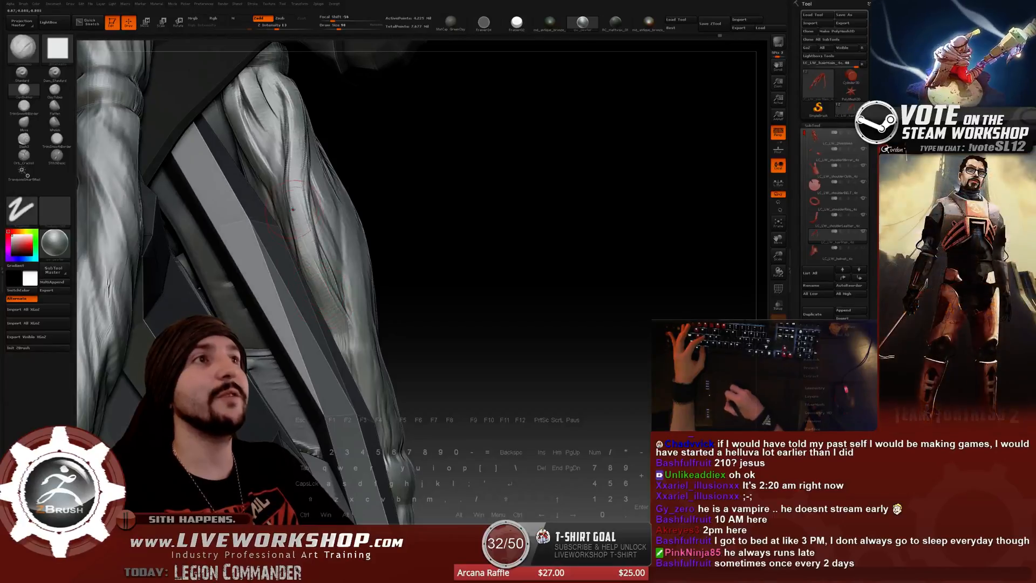
pyautogui.moveTo(364, 180); pyautogui.dragTo(501, 155)
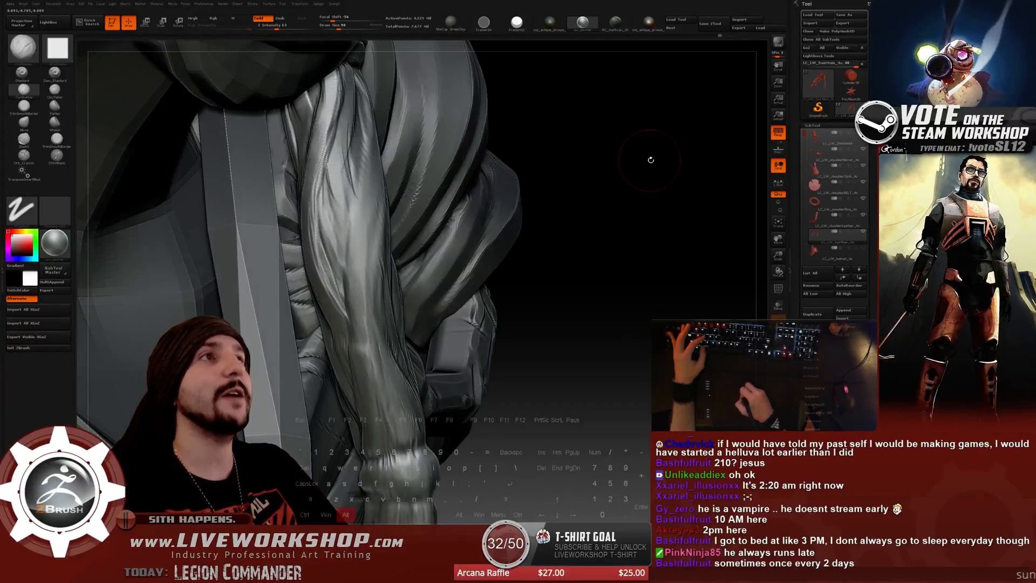
pyautogui.moveTo(651, 159); pyautogui.dragTo(484, 170)
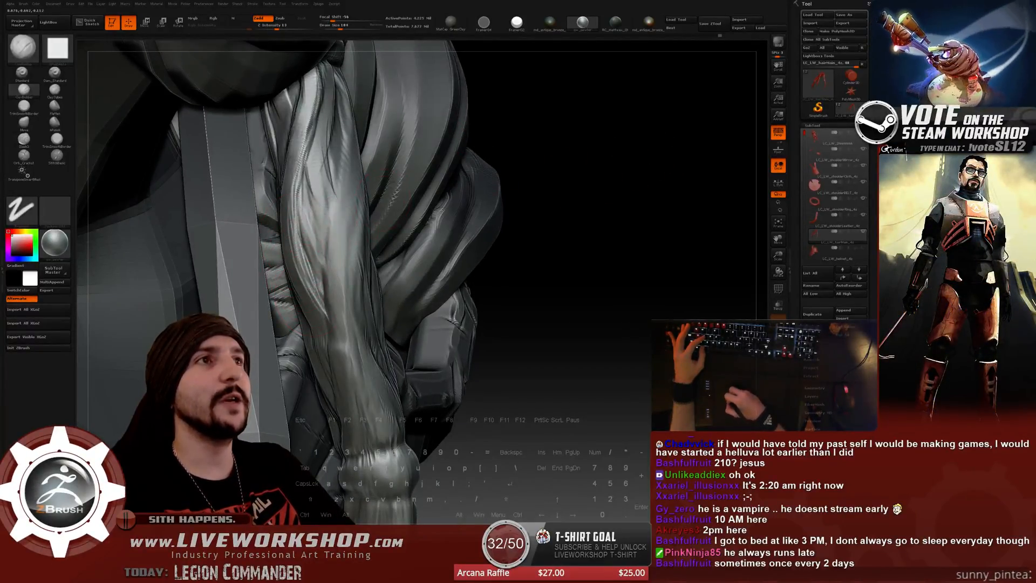
pyautogui.moveTo(609, 160)
pyautogui.keyDown('alt'); pyautogui.mouseDown()
pyautogui.moveTo(645, 132)
pyautogui.moveTo(627, 155)
pyautogui.moveTo(504, 131)
pyautogui.mouseUp(); pyautogui.keyUp('alt')
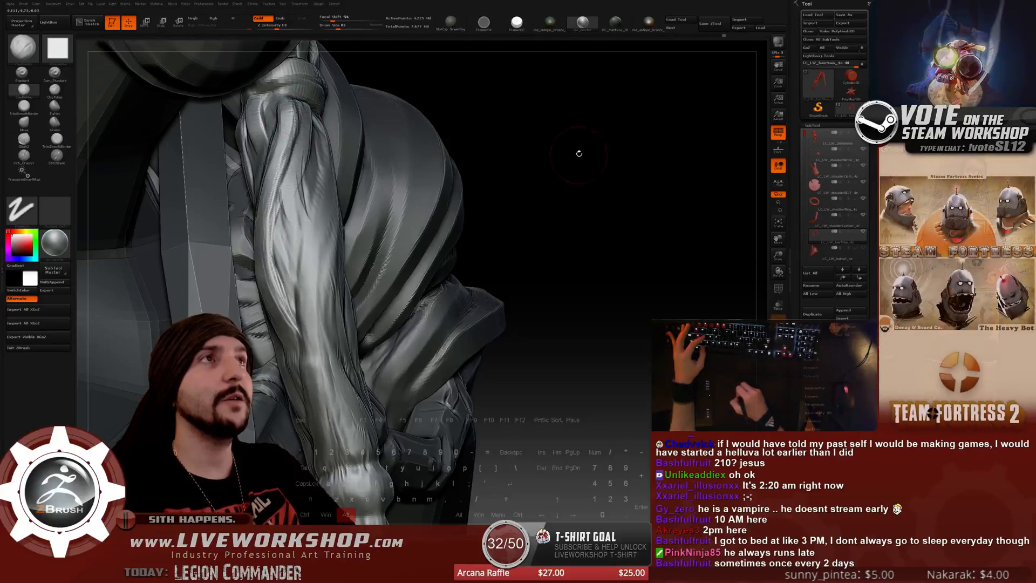
# Sculpt long flowing strands down the front face of the lock section below the tie band.
pyautogui.moveTo(578, 157); pyautogui.dragTo(356, 145)
pyautogui.moveTo(574, 139)
pyautogui.mouseDown()
pyautogui.moveTo(302, 156)
pyautogui.moveTo(267, 246)
pyautogui.mouseUp()
pyautogui.moveTo(302, 148); pyautogui.dragTo(270, 248)
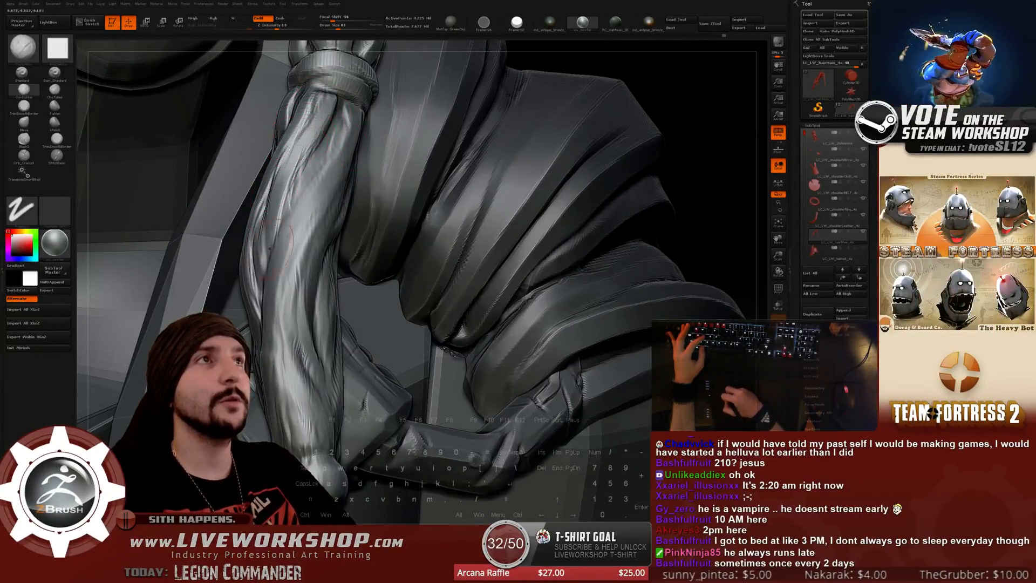
pyautogui.moveTo(524, 101); pyautogui.dragTo(254, 221)
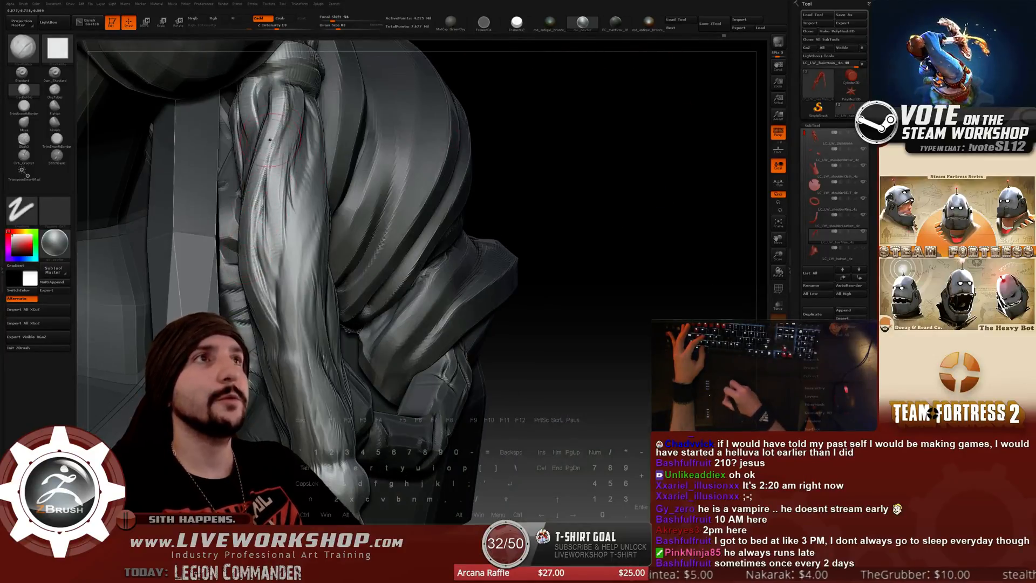
pyautogui.moveTo(274, 131); pyautogui.dragTo(259, 176)
pyautogui.moveTo(533, 128); pyautogui.dragTo(522, 128)
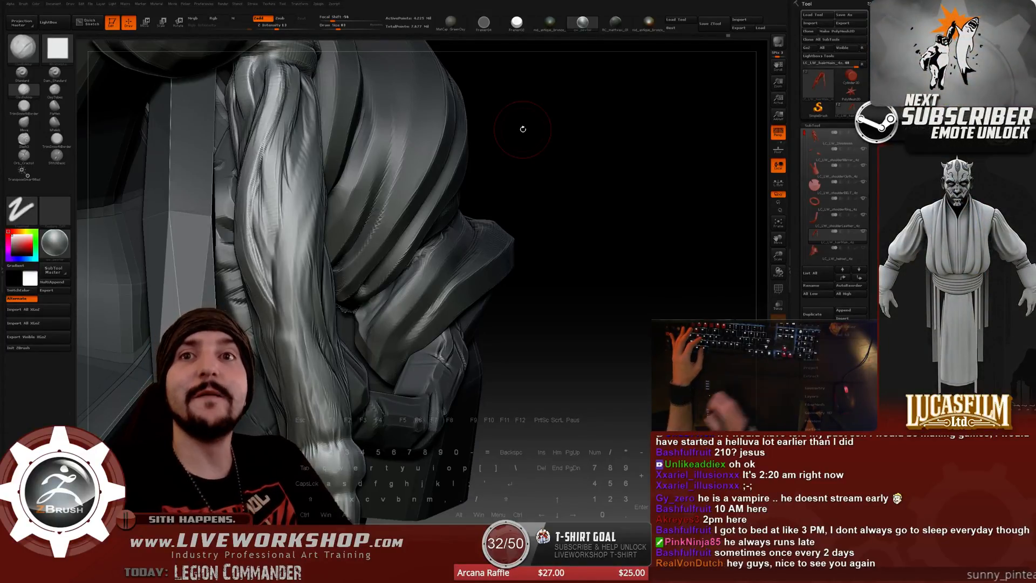
# Cut finer strand separations into the lower half of the section between the two ties, using a smaller brush.
pyautogui.moveTo(638, 224)
pyautogui.mouseDown()
pyautogui.moveTo(633, 251)
pyautogui.moveTo(613, 217)
pyautogui.moveTo(598, 232)
pyautogui.mouseUp()
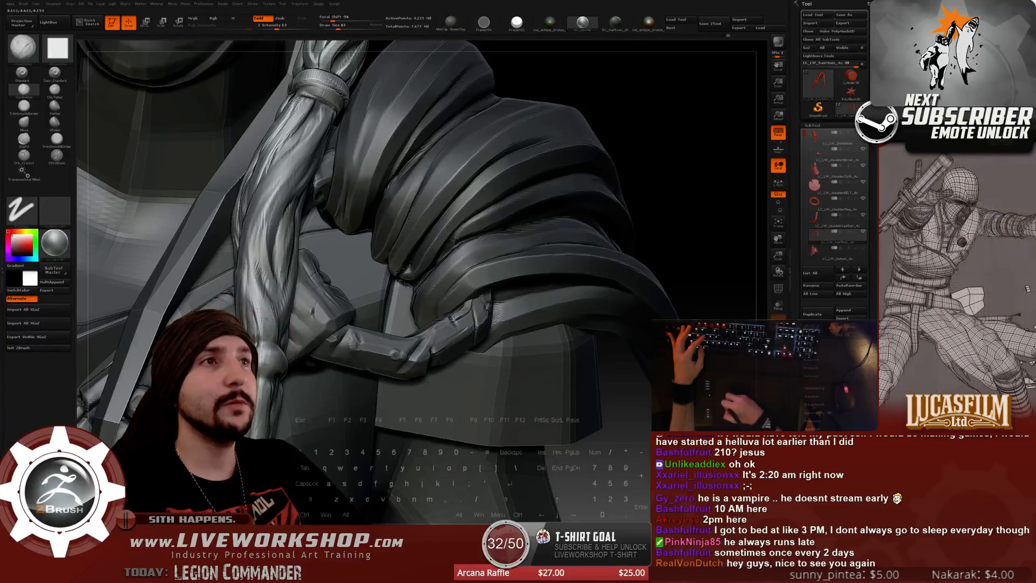
pyautogui.press('[')
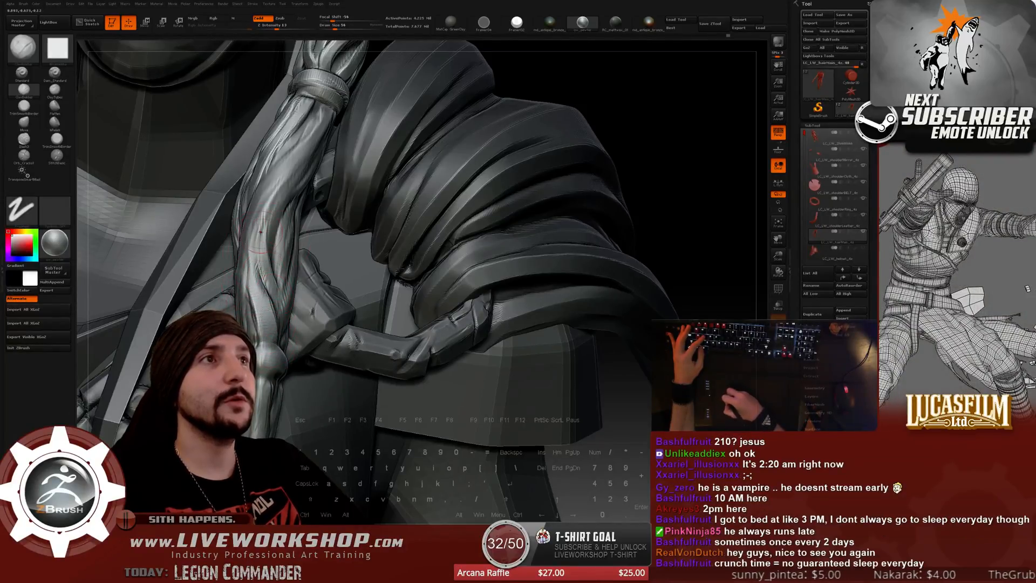
pyautogui.moveTo(257, 241); pyautogui.dragTo(264, 277)
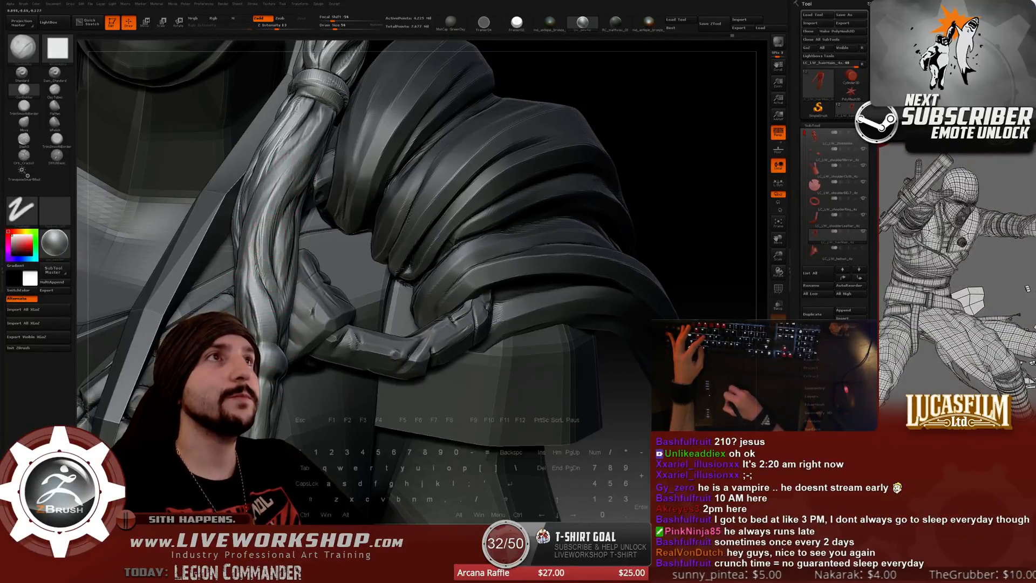
pyautogui.moveTo(610, 76); pyautogui.dragTo(642, 108)
pyautogui.moveTo(253, 282)
pyautogui.mouseDown()
pyautogui.moveTo(252, 232)
pyautogui.moveTo(272, 167)
pyautogui.mouseUp()
pyautogui.moveTo(251, 257); pyautogui.dragTo(272, 167)
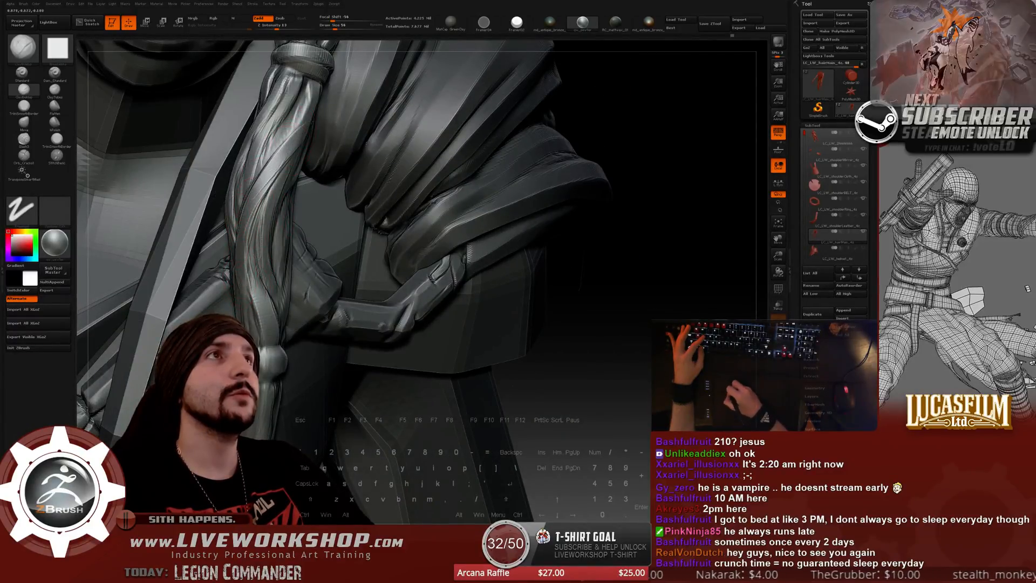
# Sharpen the strands where they emerge beneath the upper tie band, working around its outer, front and inner sides.
pyautogui.keyDown('alt'); pyautogui.moveTo(624, 133); pyautogui.dragTo(556, 238); pyautogui.keyUp('alt')
pyautogui.moveTo(431, 269); pyautogui.dragTo(421, 258)
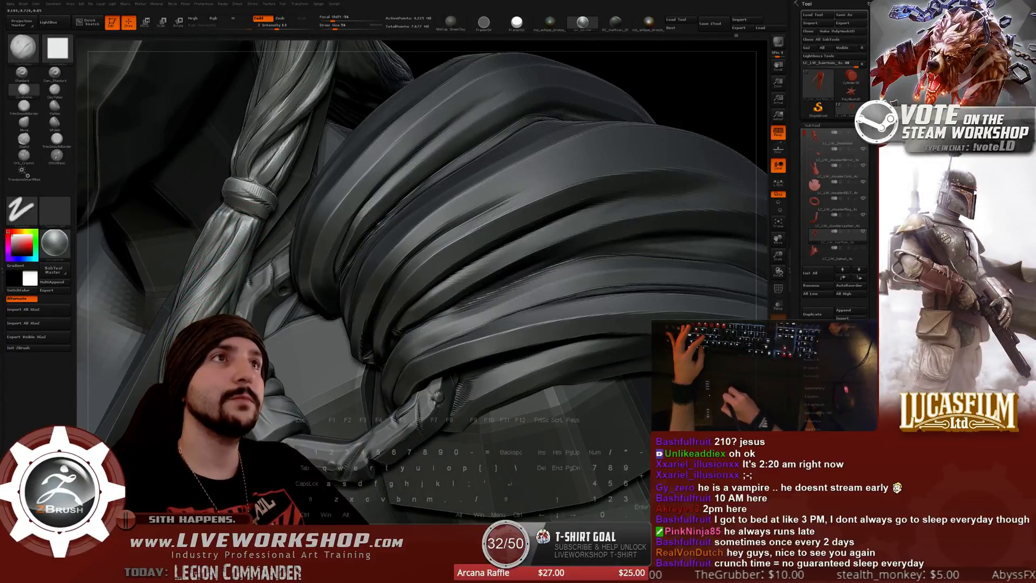
pyautogui.moveTo(675, 92); pyautogui.dragTo(235, 242)
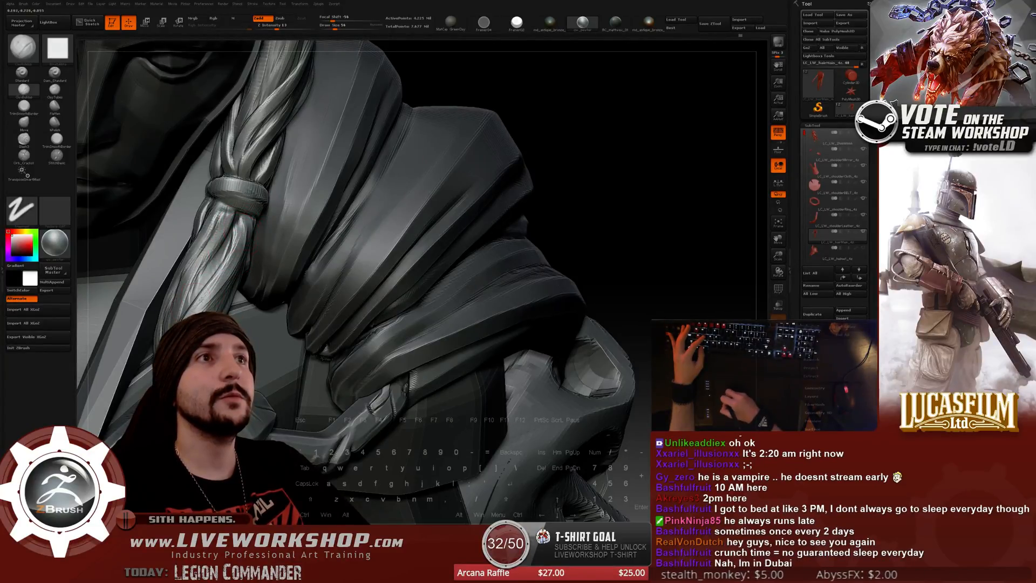
pyautogui.moveTo(259, 266); pyautogui.dragTo(173, 278, button='right')
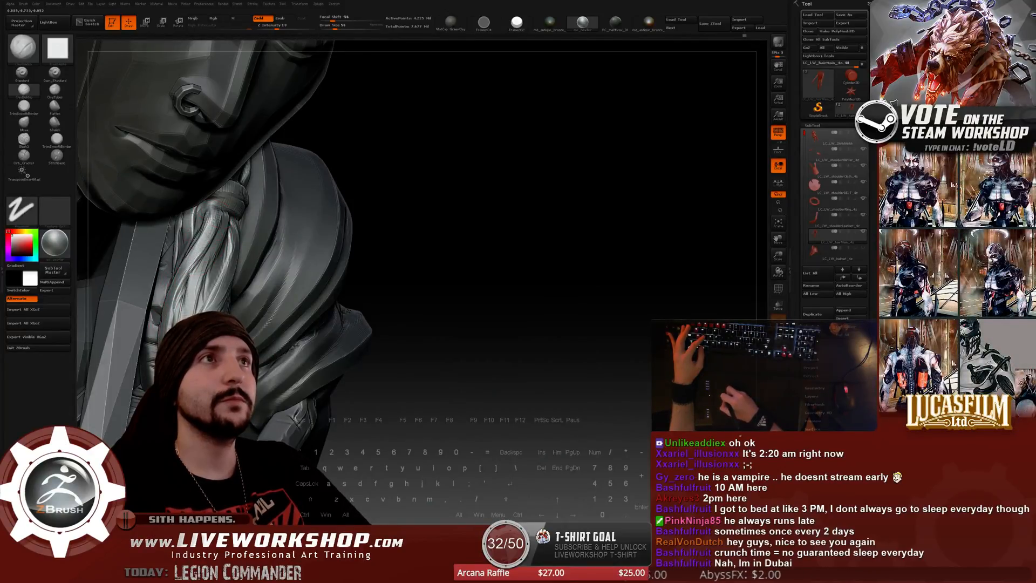
pyautogui.moveTo(501, 205); pyautogui.dragTo(232, 193, button='right')
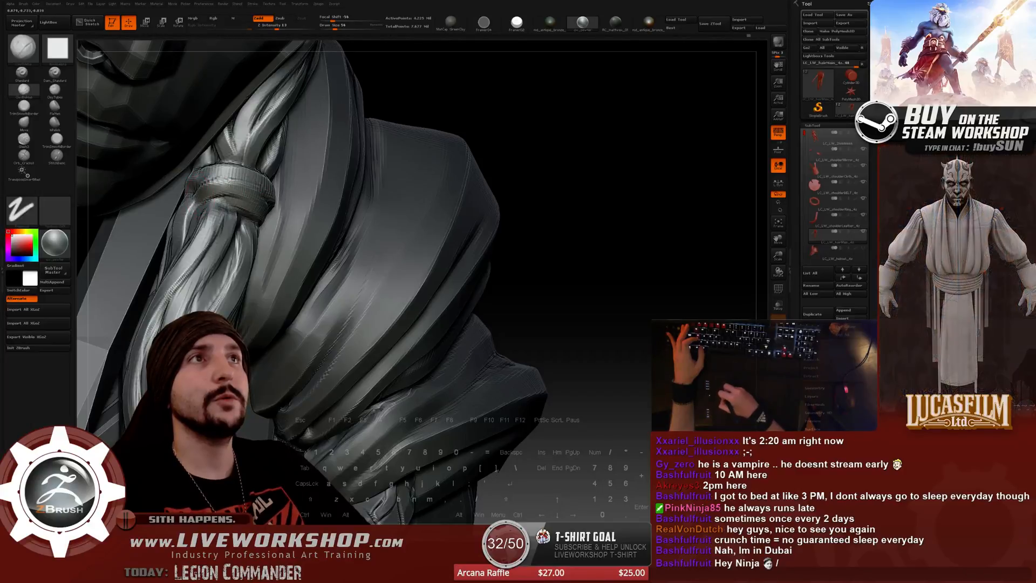
pyautogui.moveTo(465, 142); pyautogui.dragTo(176, 211, button='right')
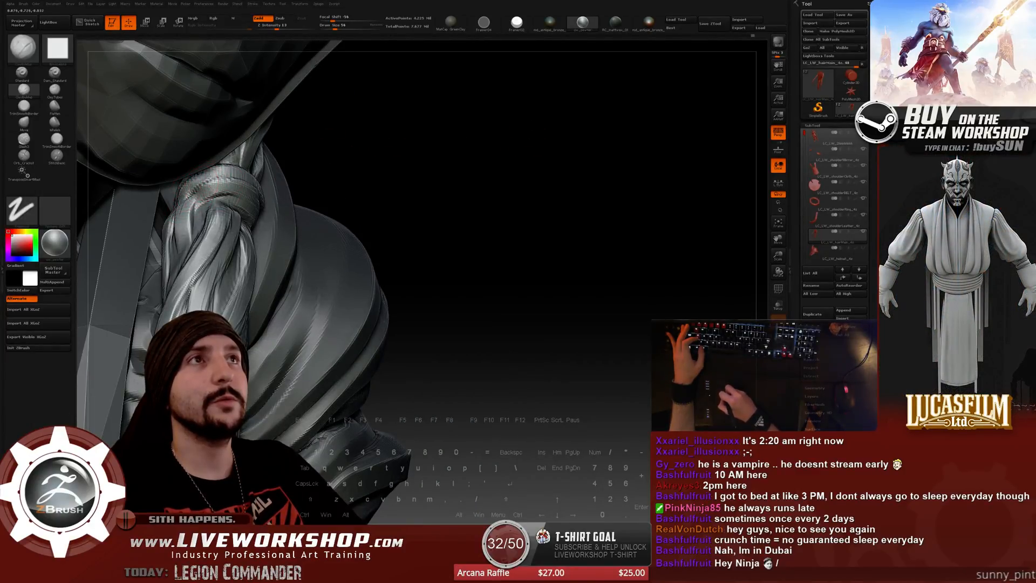
pyautogui.keyDown('alt'); pyautogui.moveTo(210, 178); pyautogui.dragTo(207, 192); pyautogui.keyUp('alt')
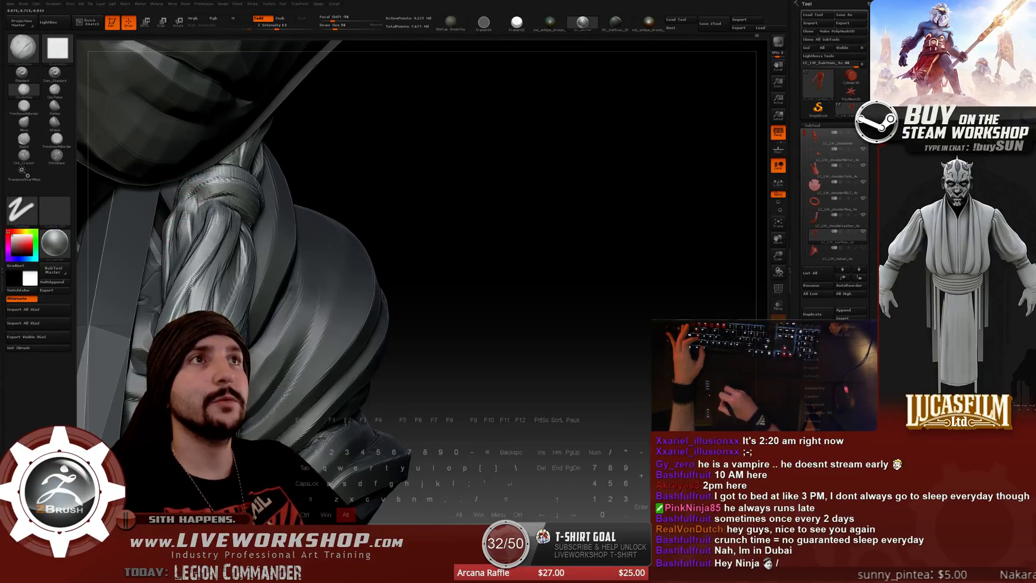
# Deepen the strand grooves directly beneath the upper tie band on the front of the lock, smoothing the transitions between them.
pyautogui.moveTo(205, 197); pyautogui.dragTo(181, 226, button='right')
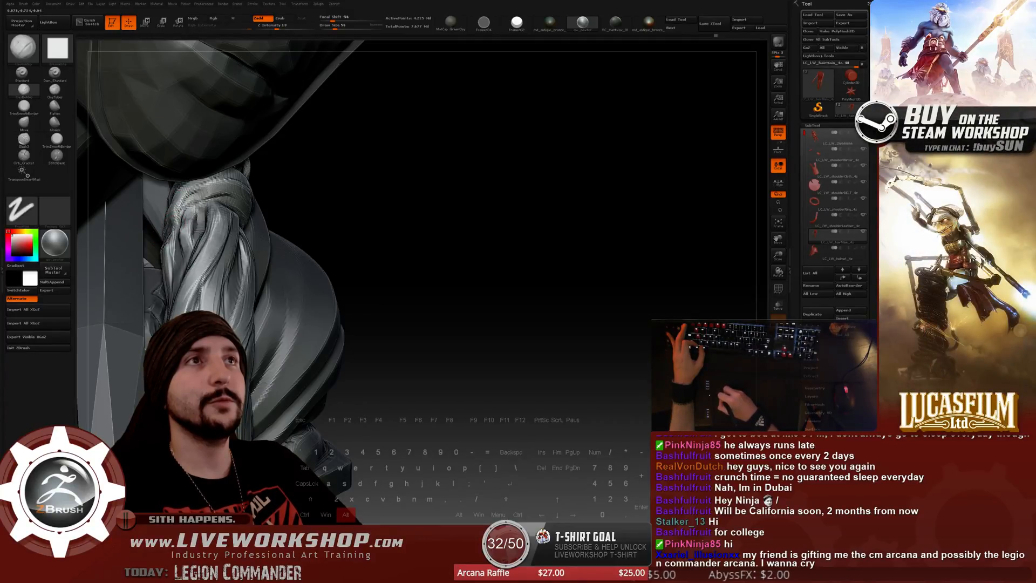
pyautogui.moveTo(296, 195); pyautogui.dragTo(334, 205)
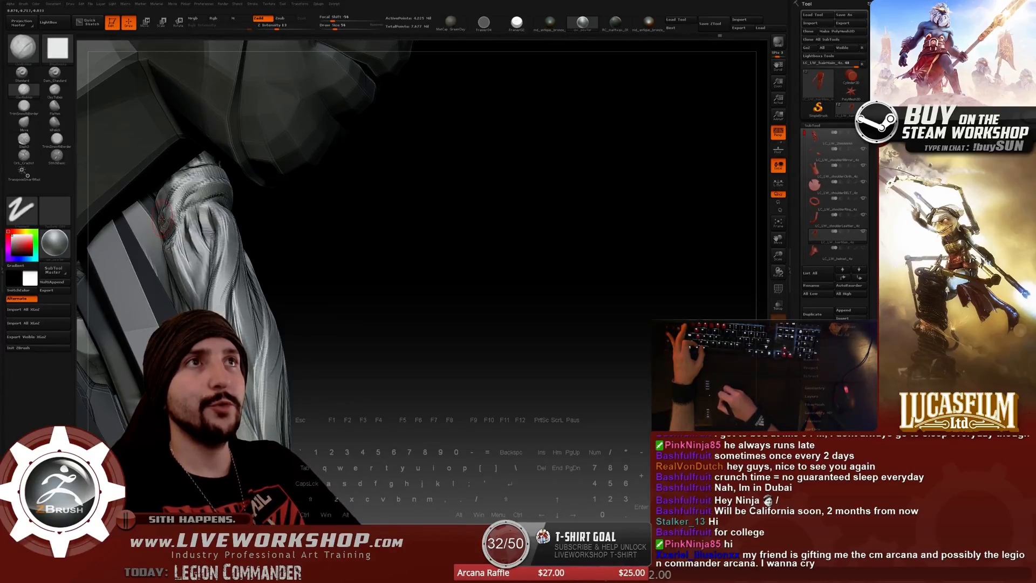
pyautogui.moveTo(292, 193); pyautogui.dragTo(149, 190)
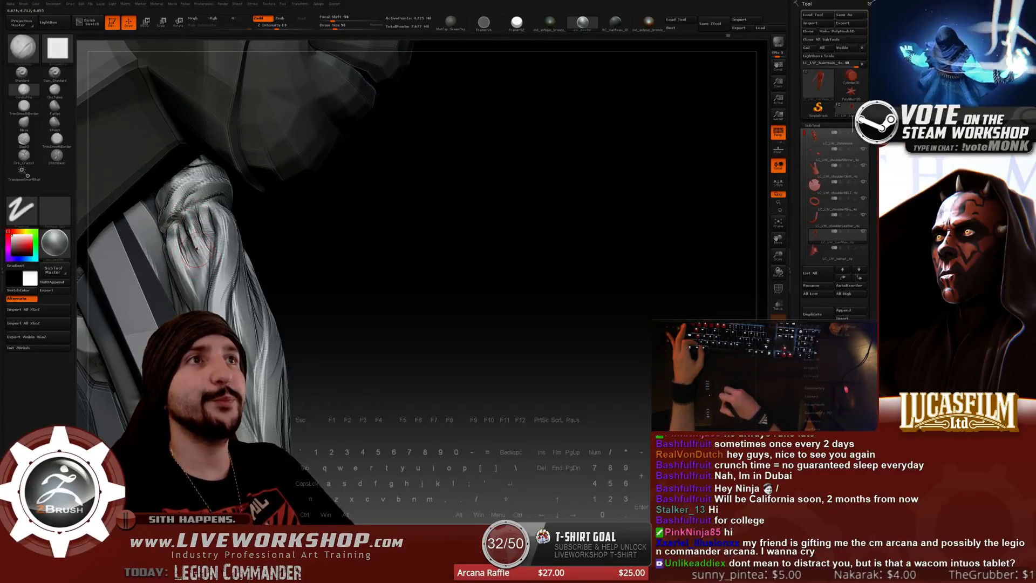
pyautogui.press('shift')
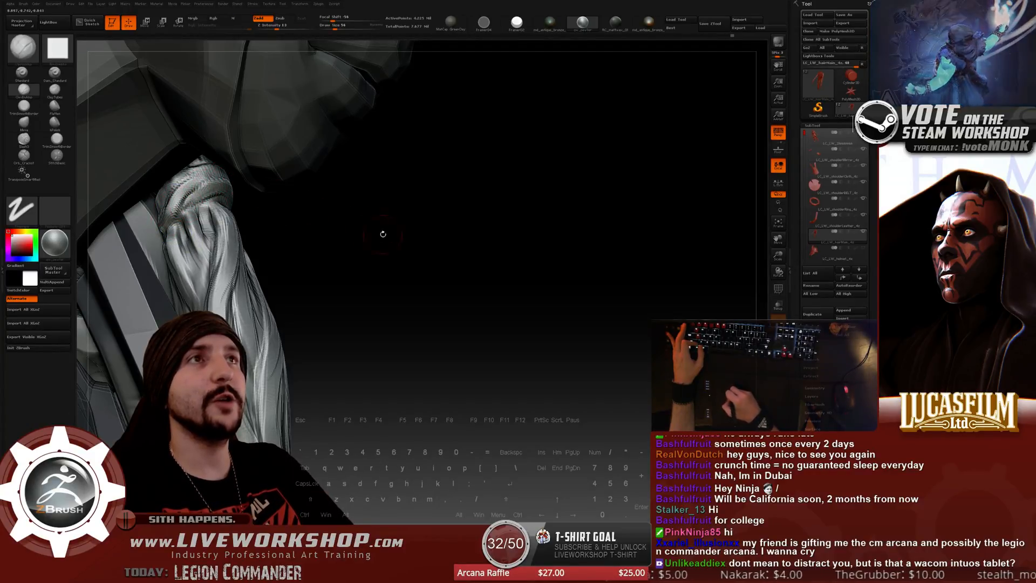
pyautogui.moveTo(382, 234); pyautogui.dragTo(531, 191)
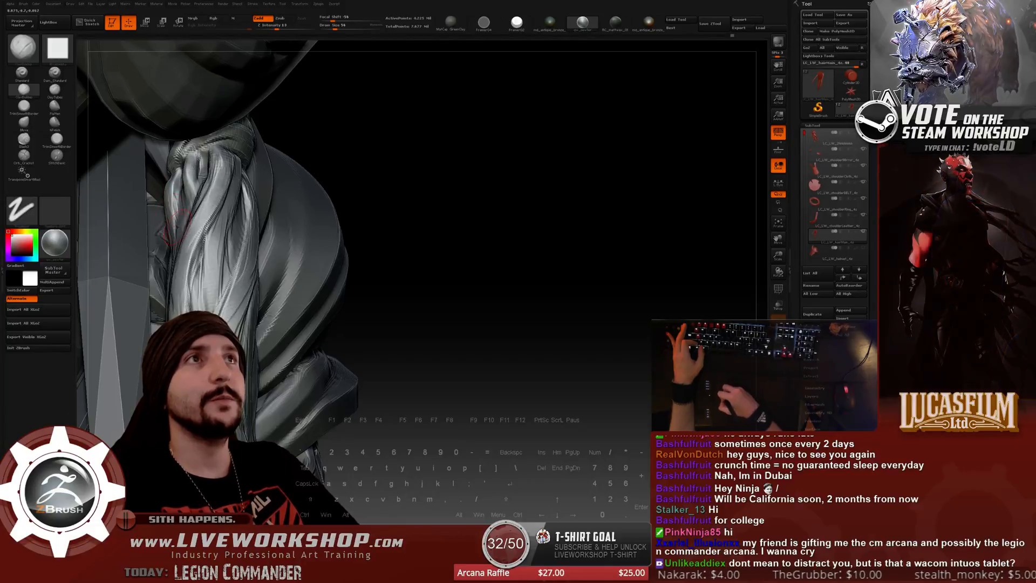
# Carve and smooth the strands fanning out below the upper tie band on the lock's side facing the chest strap.
pyautogui.moveTo(161, 233); pyautogui.dragTo(222, 201, button='right')
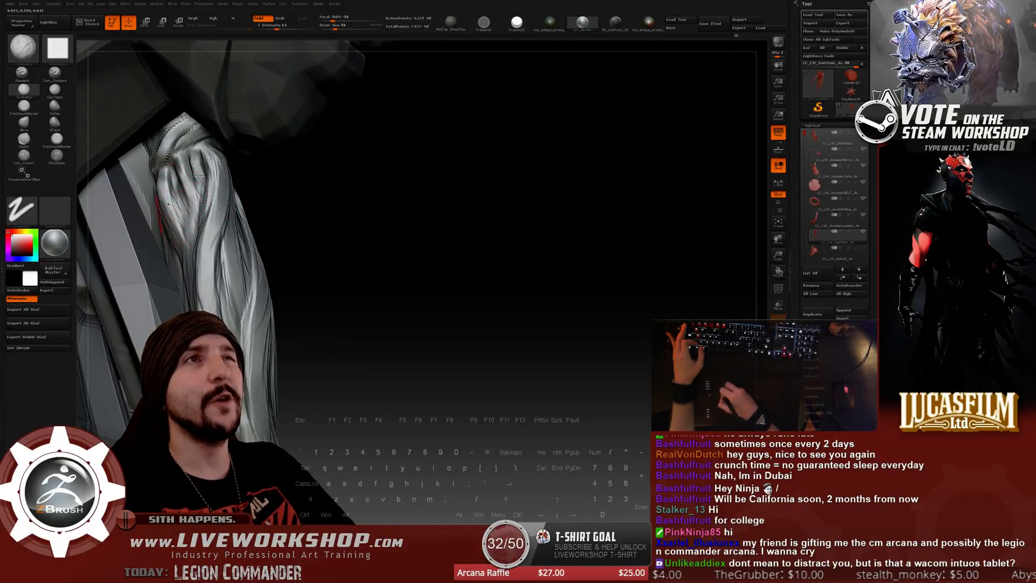
pyautogui.moveTo(327, 193); pyautogui.dragTo(291, 189)
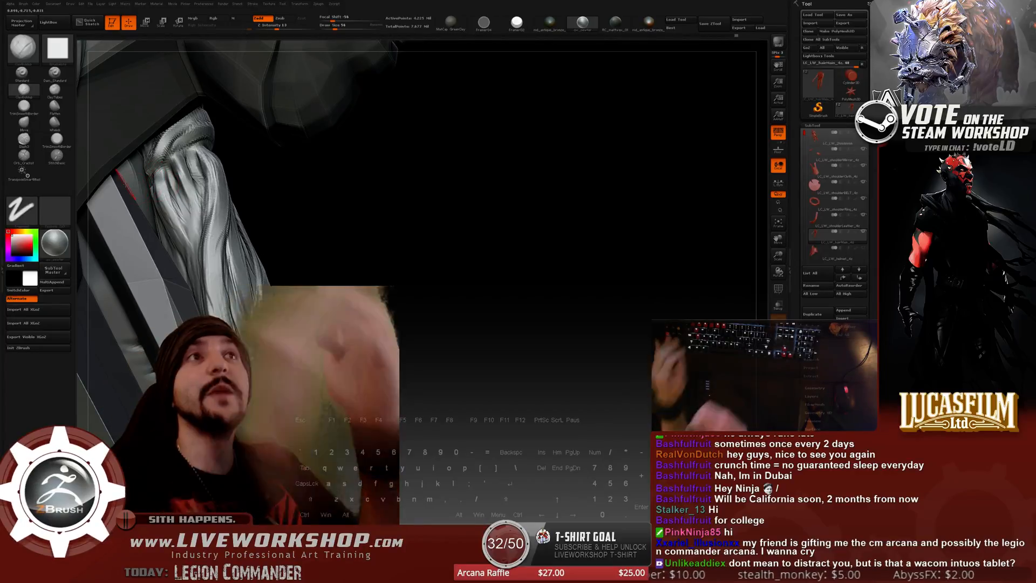
pyautogui.moveTo(351, 205); pyautogui.dragTo(178, 157)
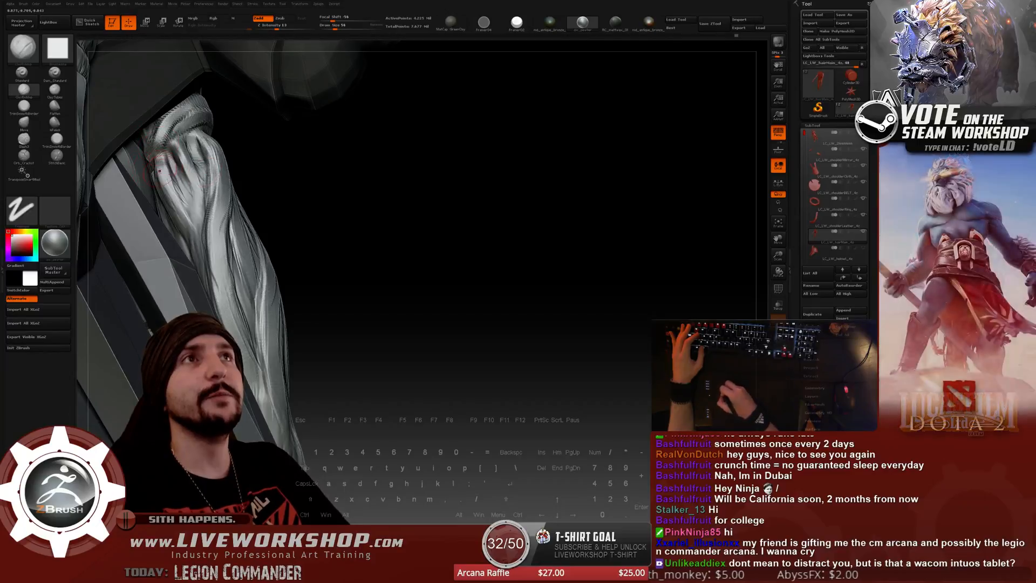
pyautogui.moveTo(399, 192)
pyautogui.mouseDown()
pyautogui.moveTo(394, 199)
pyautogui.moveTo(327, 168)
pyautogui.mouseUp()
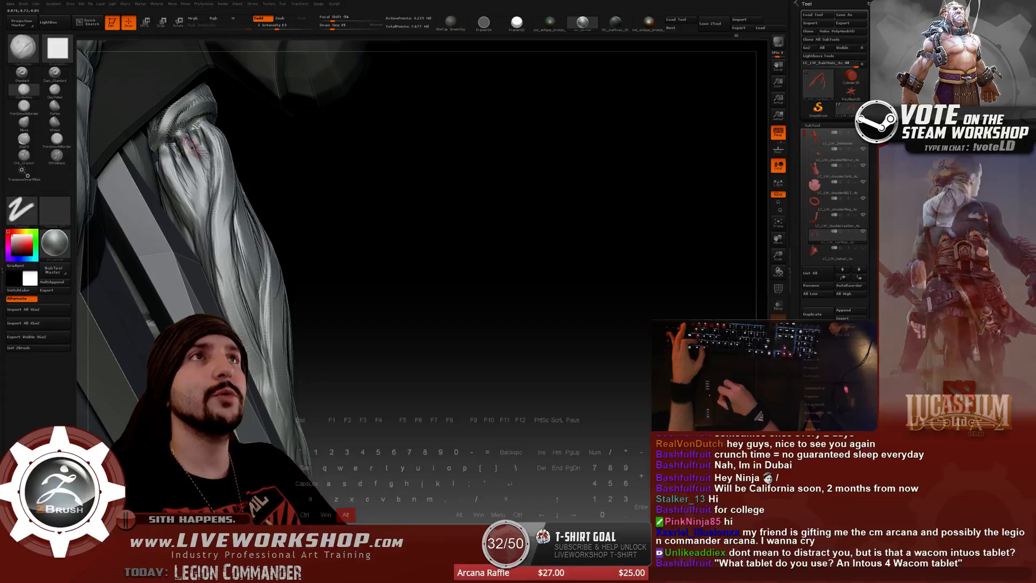
pyautogui.press('shift')
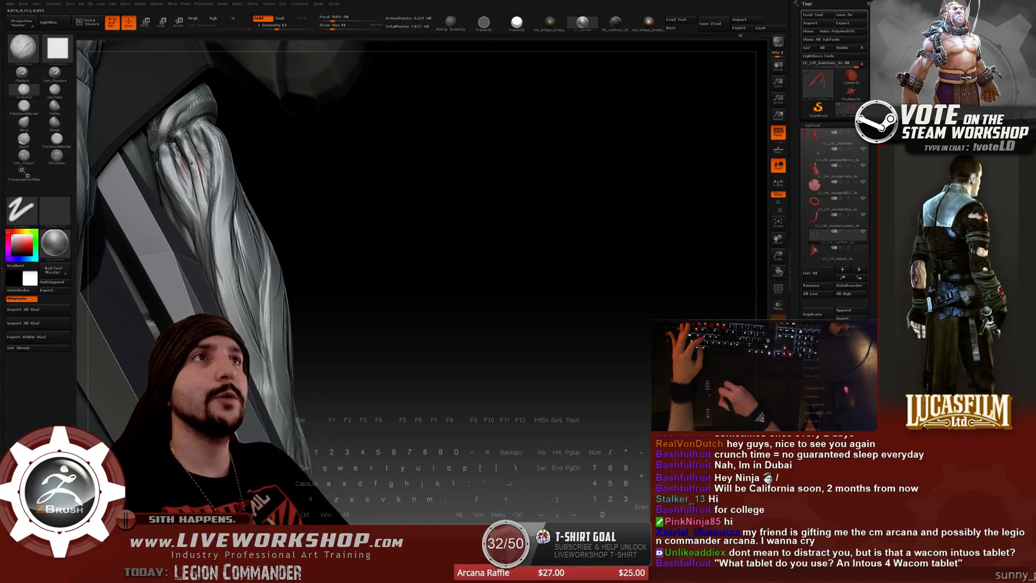
pyautogui.press(']')
pyautogui.press('shift')
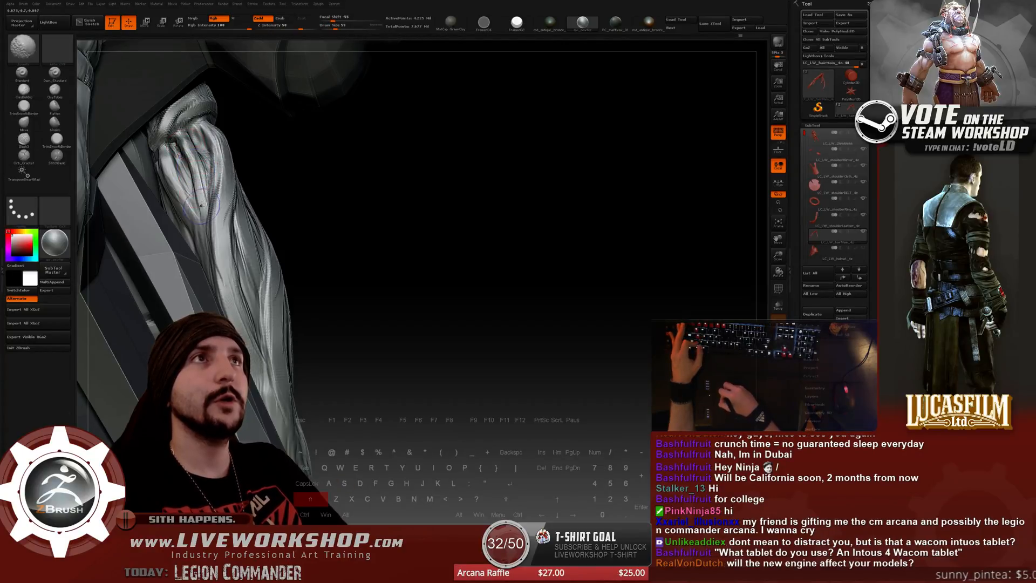
# Blend the side strands down into the middle of the lock section between the two ties, softening them with a larger brush.
pyautogui.moveTo(345, 157)
pyautogui.mouseDown()
pyautogui.moveTo(396, 155)
pyautogui.moveTo(201, 167)
pyautogui.mouseUp()
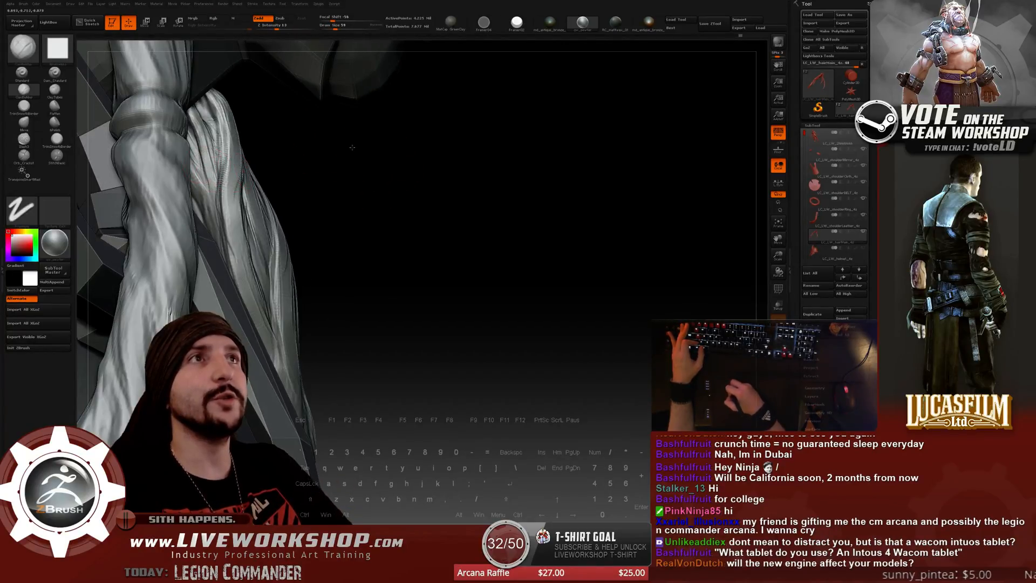
pyautogui.moveTo(352, 147); pyautogui.dragTo(302, 162)
pyautogui.moveTo(378, 188); pyautogui.dragTo(426, 204)
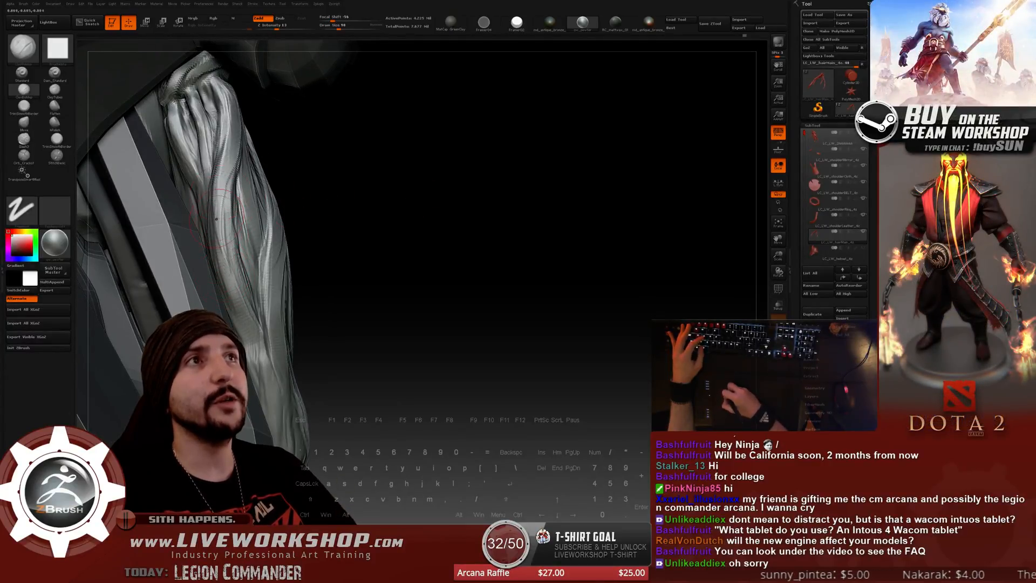
pyautogui.moveTo(217, 219); pyautogui.dragTo(223, 249)
pyautogui.press('shift')
pyautogui.moveTo(423, 189)
pyautogui.keyDown('alt'); pyautogui.mouseDown()
pyautogui.moveTo(398, 213)
pyautogui.moveTo(551, 204)
pyautogui.moveTo(543, 196)
pyautogui.moveTo(576, 305)
pyautogui.mouseUp(); pyautogui.keyUp('alt')
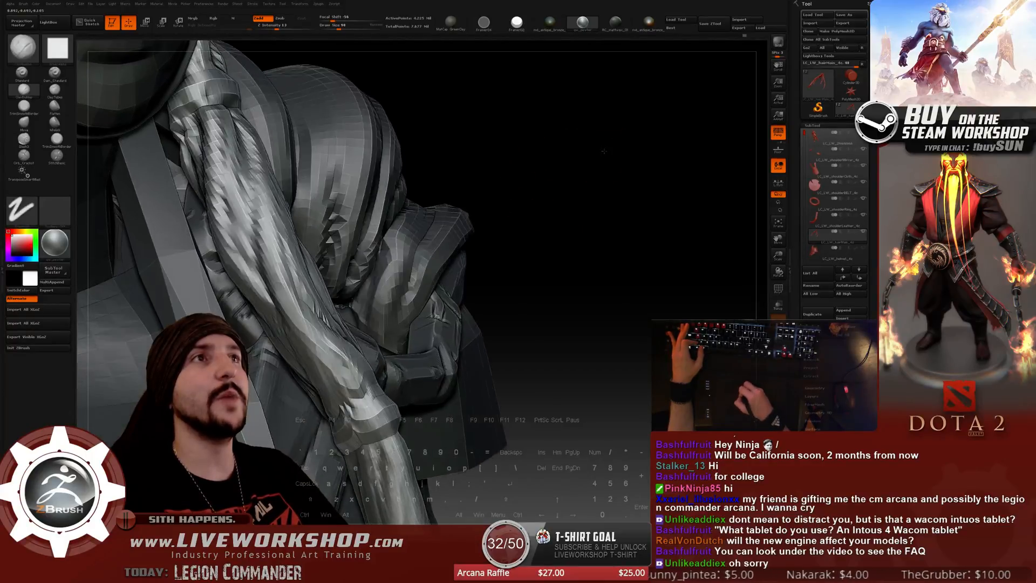
pyautogui.moveTo(604, 151)
pyautogui.keyDown('alt'); pyautogui.mouseDown()
pyautogui.moveTo(564, 132)
pyautogui.moveTo(583, 140)
pyautogui.moveTo(571, 156)
pyautogui.moveTo(558, 127)
pyautogui.mouseUp(); pyautogui.keyUp('alt')
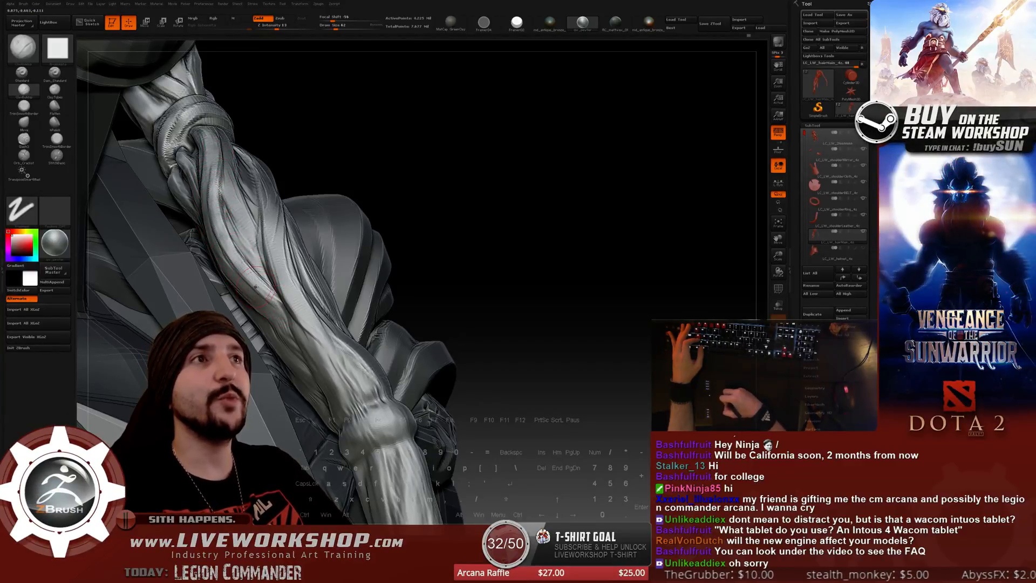
# Sculpt fine hair-strand grooves along the front braid between its upper and lower bands, adjusting the brush size as needed.
pyautogui.moveTo(481, 233); pyautogui.dragTo(502, 166)
pyautogui.moveTo(385, 211); pyautogui.dragTo(410, 161)
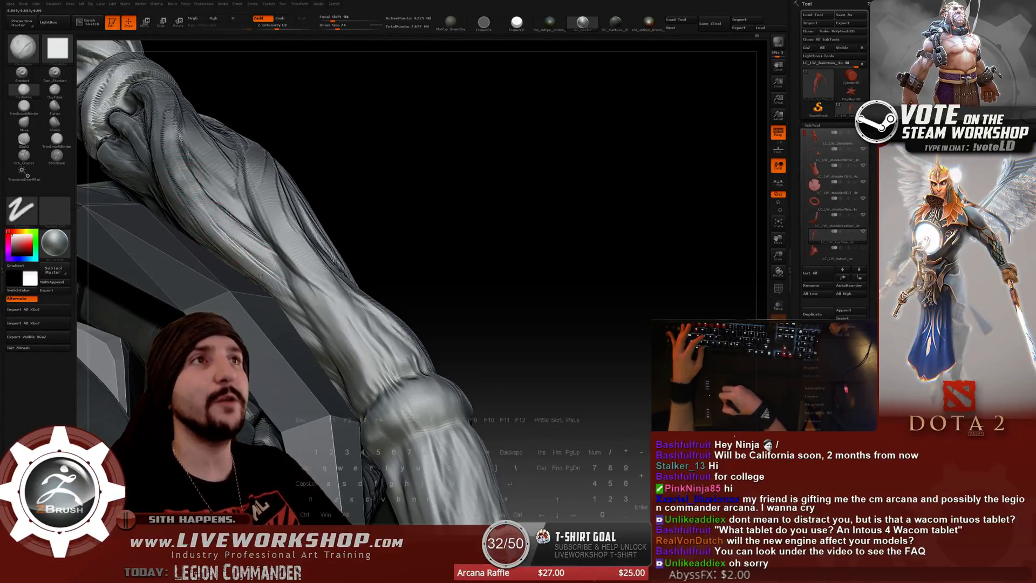
pyautogui.keyDown('alt'); pyautogui.moveTo(391, 253); pyautogui.dragTo(499, 233); pyautogui.keyUp('alt')
pyautogui.moveTo(578, 243); pyautogui.dragTo(485, 173)
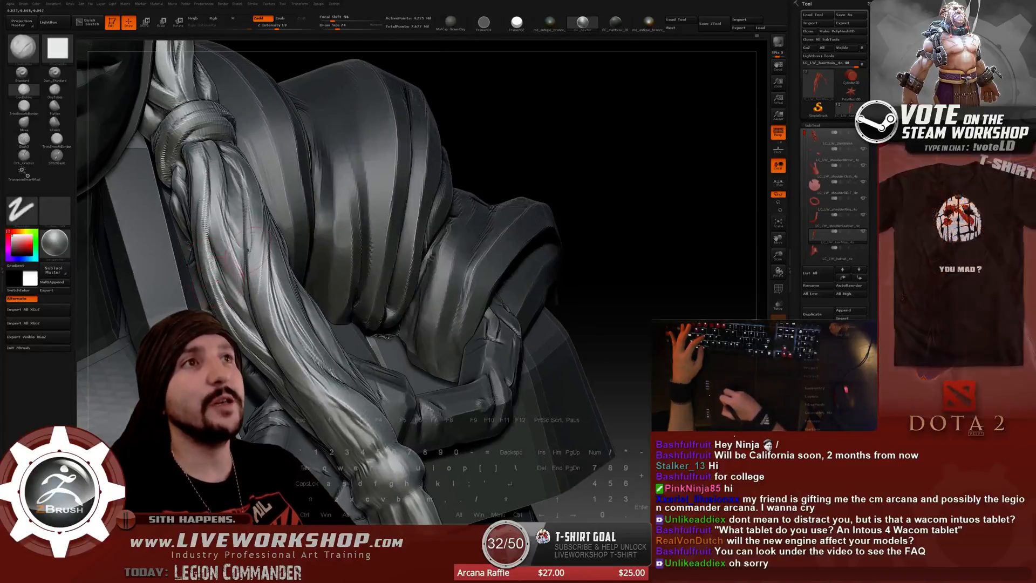
pyautogui.moveTo(525, 117); pyautogui.dragTo(459, 126)
pyautogui.moveTo(328, 195); pyautogui.dragTo(280, 232)
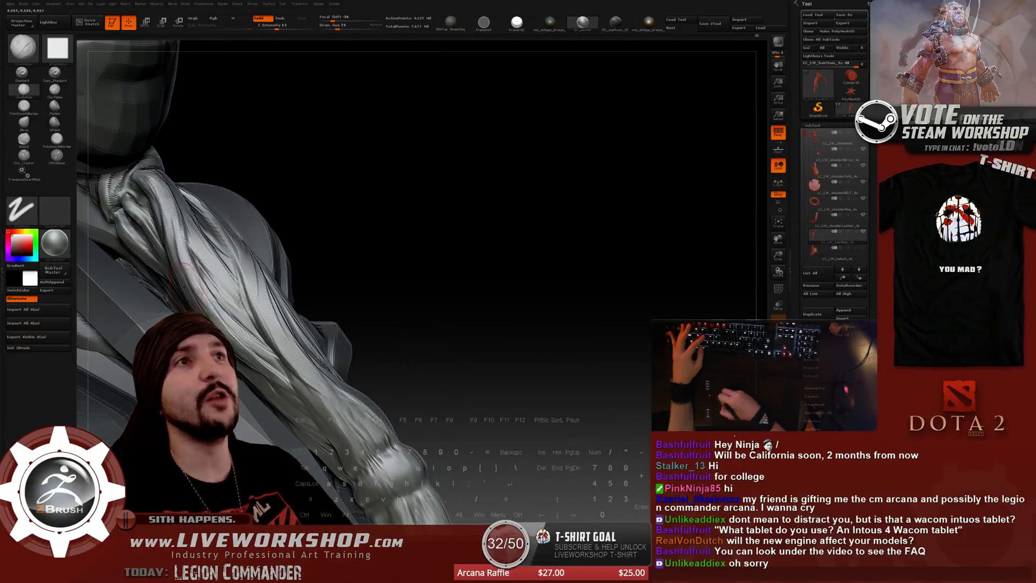
pyautogui.press('s')
pyautogui.moveTo(202, 309); pyautogui.dragTo(204, 309)
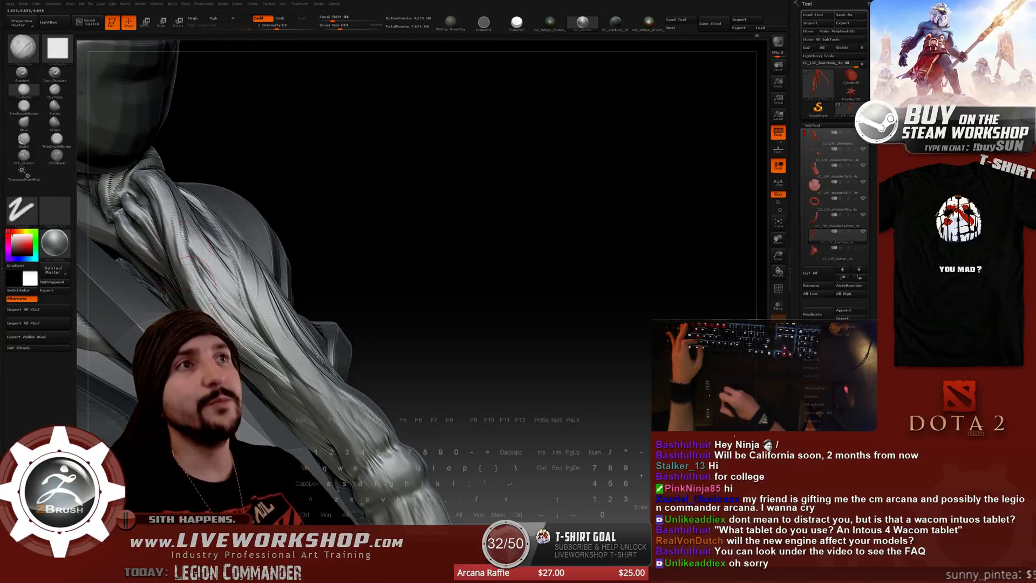
pyautogui.moveTo(342, 185); pyautogui.dragTo(411, 171)
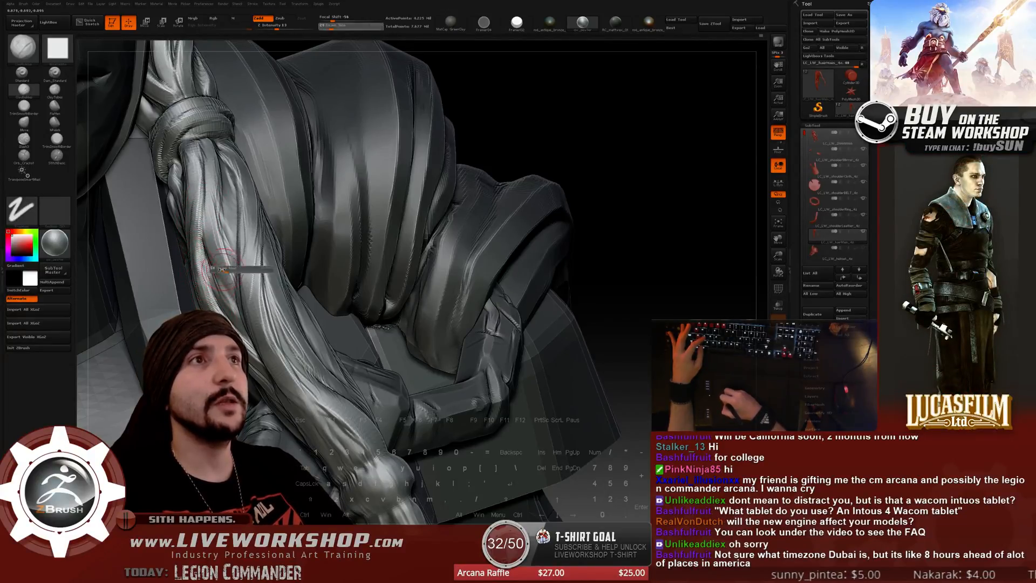
pyautogui.moveTo(571, 145); pyautogui.dragTo(213, 258)
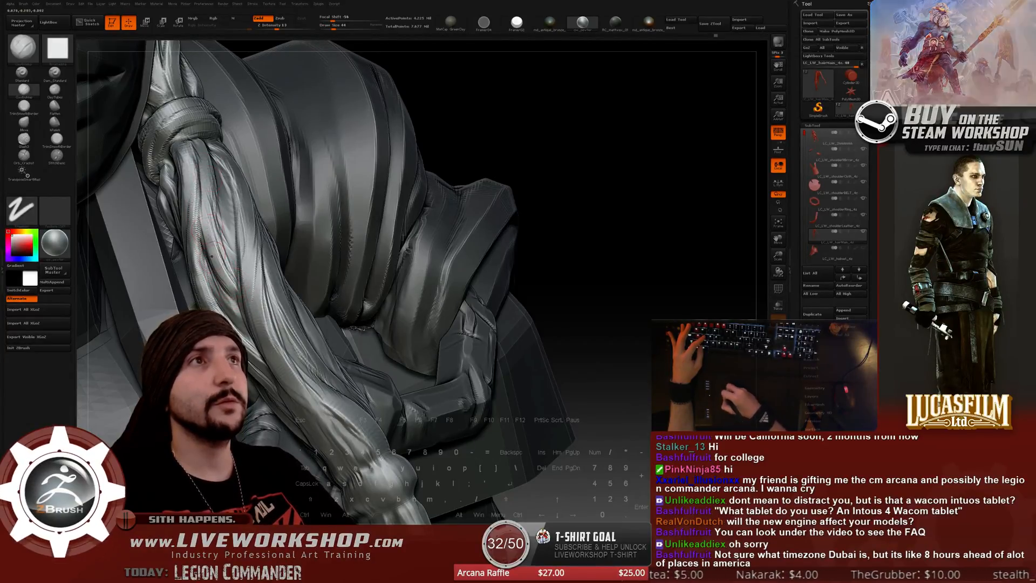
pyautogui.keyDown('alt'); pyautogui.moveTo(652, 220); pyautogui.dragTo(535, 204); pyautogui.keyUp('alt')
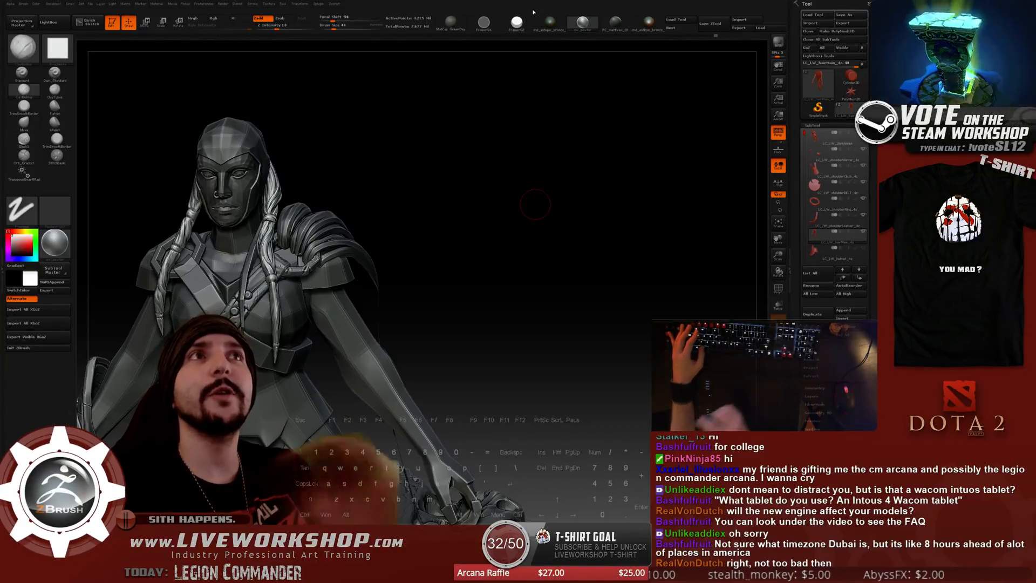
# Carve wrapped-cord grooves into the outer side of the front braid's lower band.
pyautogui.moveTo(568, 219)
pyautogui.keyDown('alt'); pyautogui.mouseDown()
pyautogui.moveTo(561, 208)
pyautogui.moveTo(603, 188)
pyautogui.moveTo(637, 232)
pyautogui.mouseUp(); pyautogui.keyUp('alt')
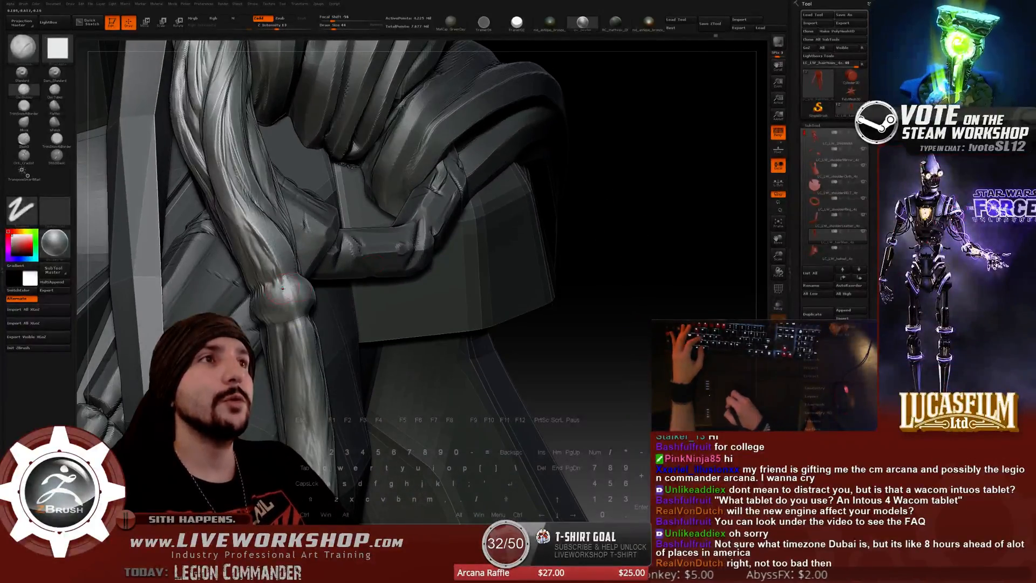
pyautogui.press('s')
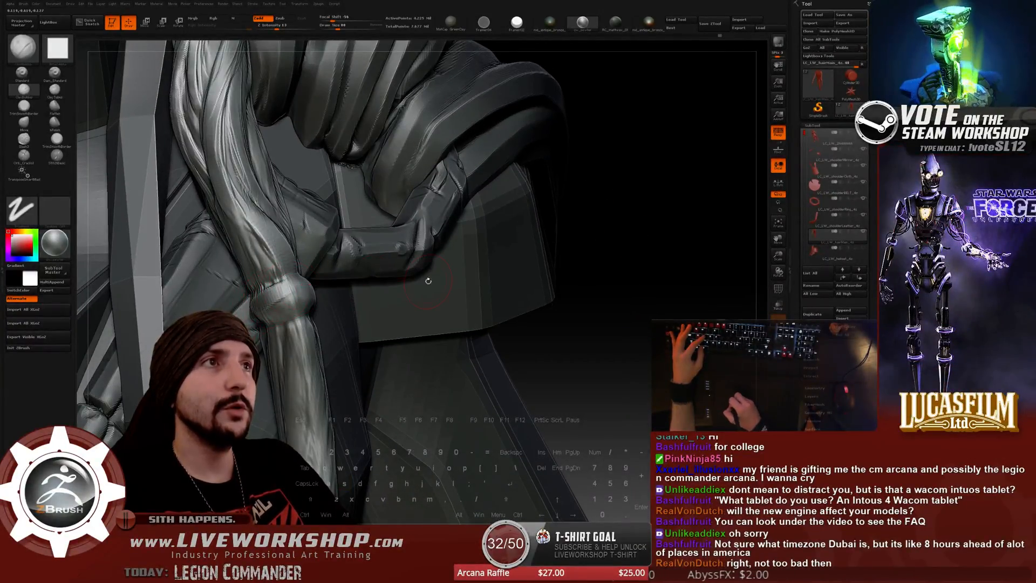
pyautogui.moveTo(428, 281); pyautogui.dragTo(273, 295)
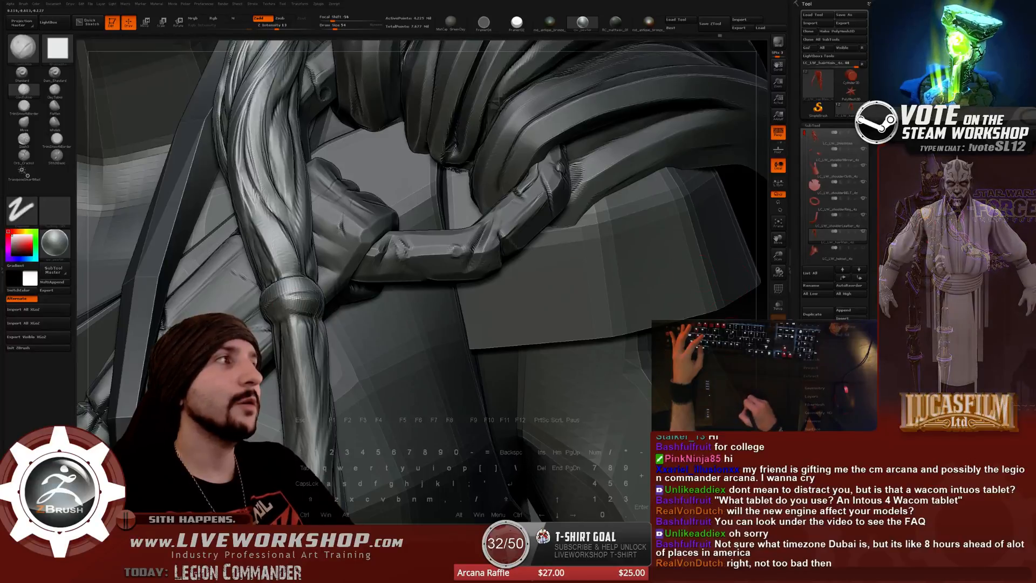
pyautogui.moveTo(678, 273); pyautogui.dragTo(648, 259)
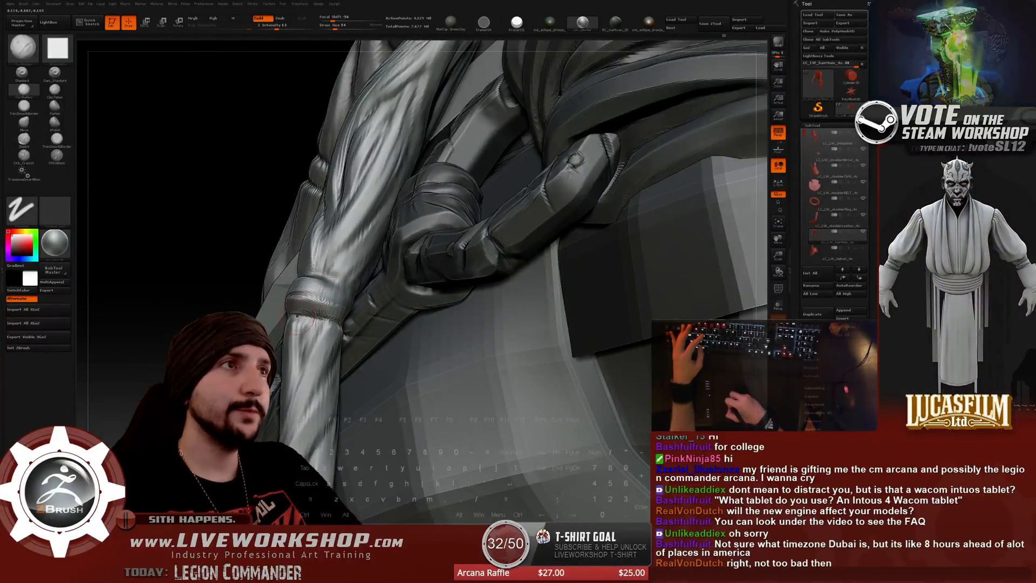
pyautogui.moveTo(296, 317); pyautogui.dragTo(312, 288)
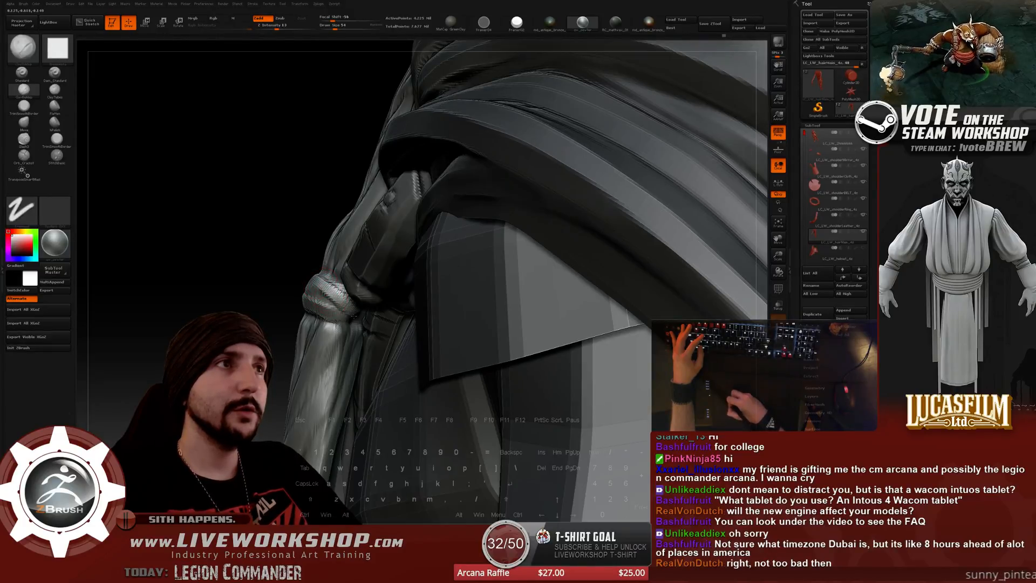
pyautogui.moveTo(256, 317); pyautogui.dragTo(316, 296)
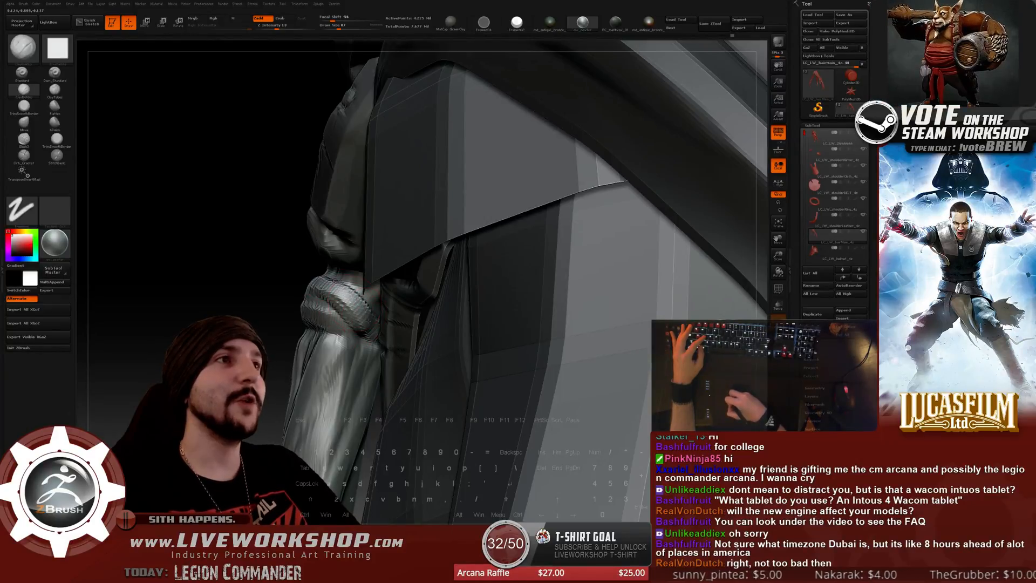
# Continue the wrapped-cord grooves across the front of the braid's lower band and enlarge the brush for the finishing strokes.
pyautogui.moveTo(240, 276); pyautogui.dragTo(421, 252)
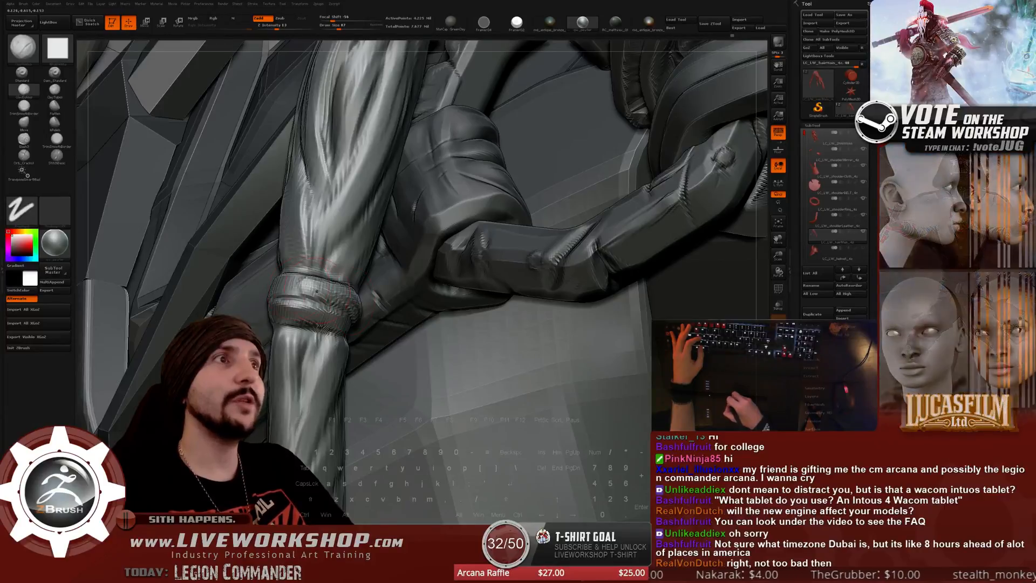
pyautogui.moveTo(669, 47)
pyautogui.mouseDown()
pyautogui.moveTo(699, 43)
pyautogui.moveTo(636, 75)
pyautogui.mouseUp()
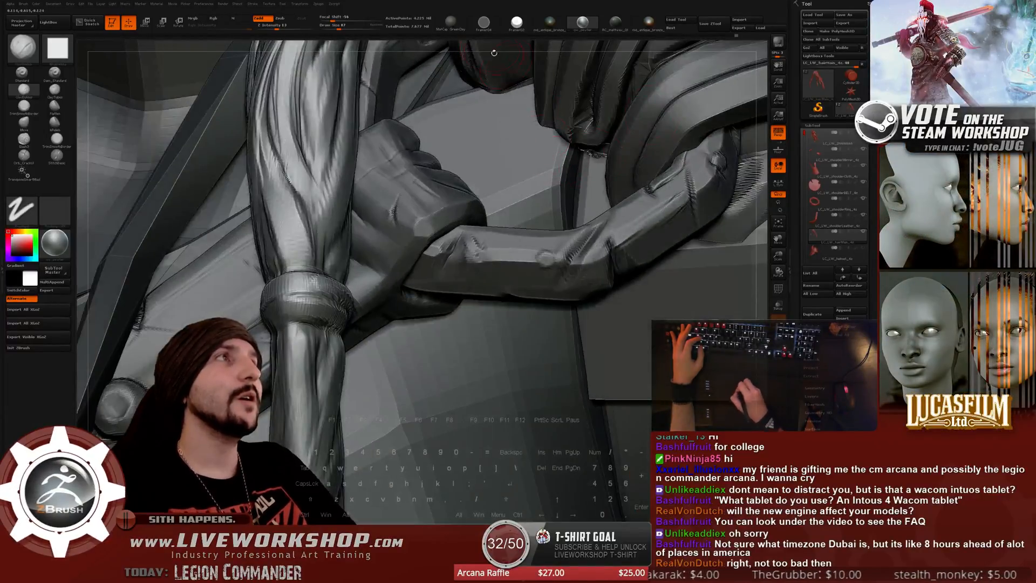
pyautogui.moveTo(346, 270); pyautogui.dragTo(308, 300)
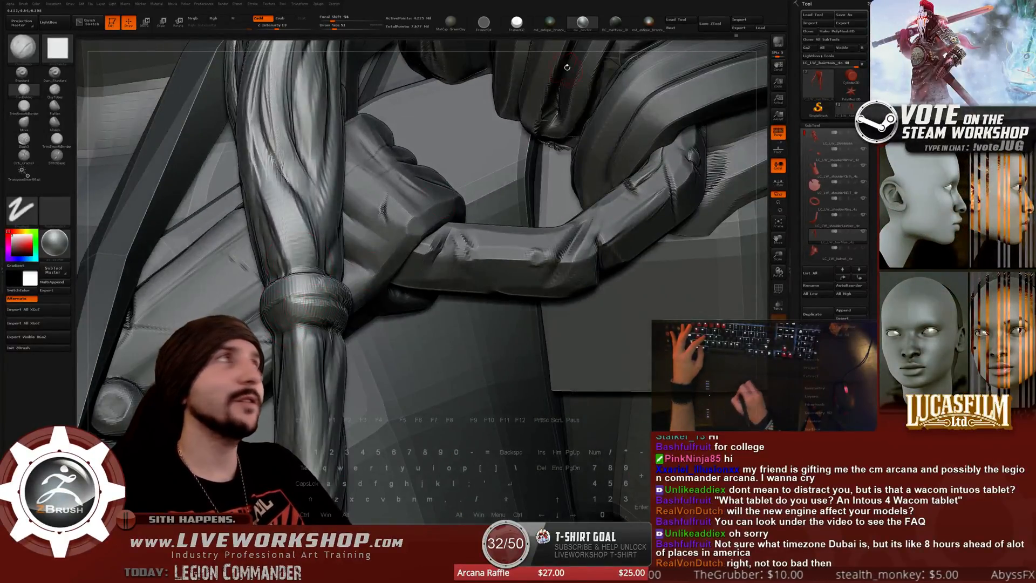
pyautogui.moveTo(561, 56); pyautogui.dragTo(588, 51)
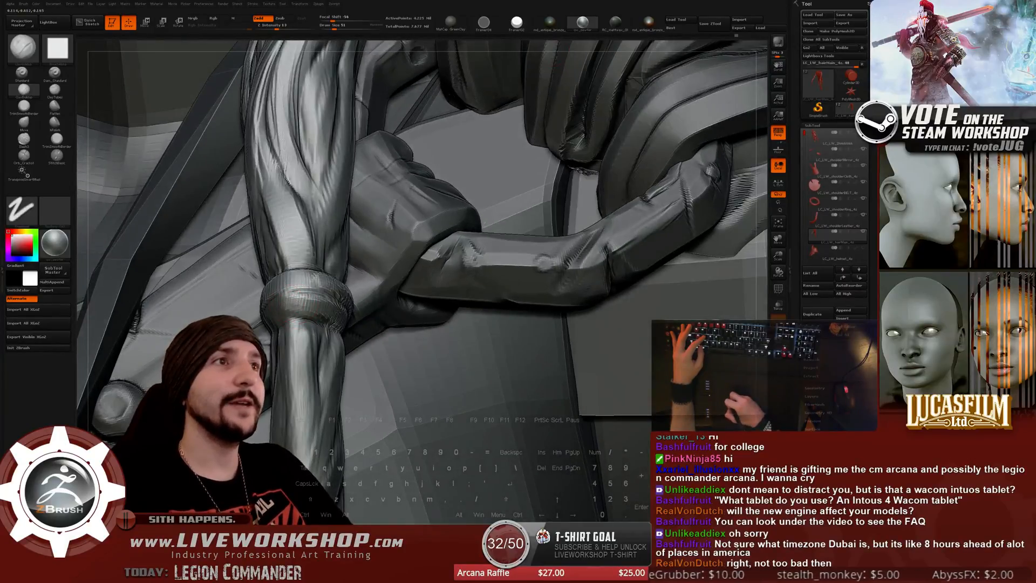
pyautogui.moveTo(412, 47); pyautogui.dragTo(437, 49)
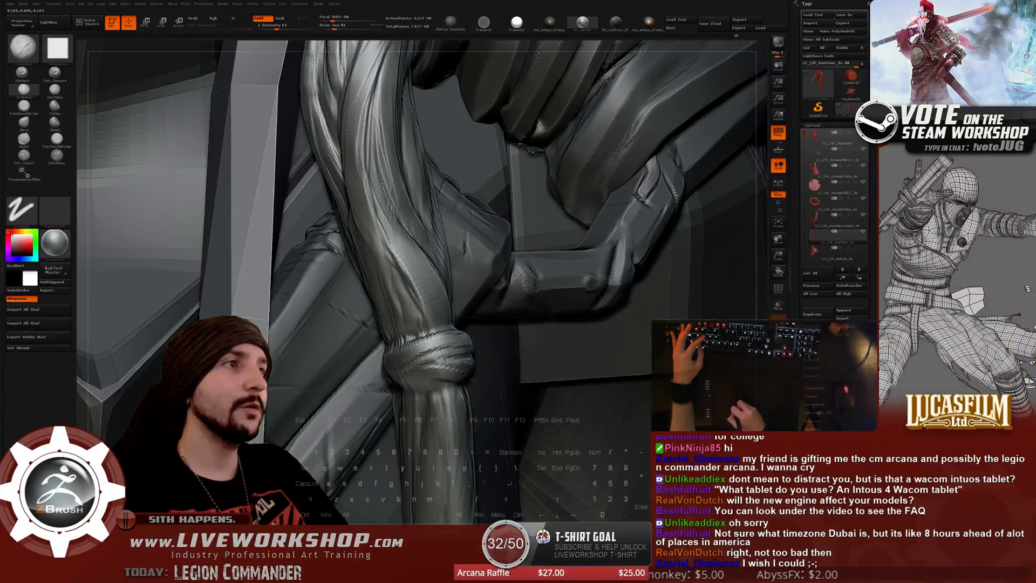
pyautogui.press(']')
pyautogui.press(']')
pyautogui.press(']')
pyautogui.press(']')
pyautogui.press(']')
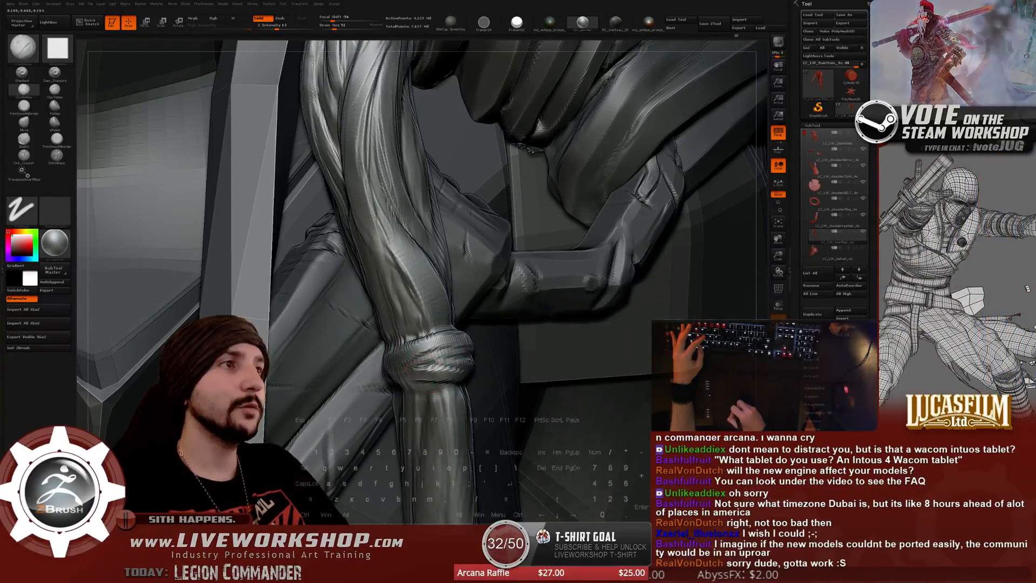
pyautogui.press('s')
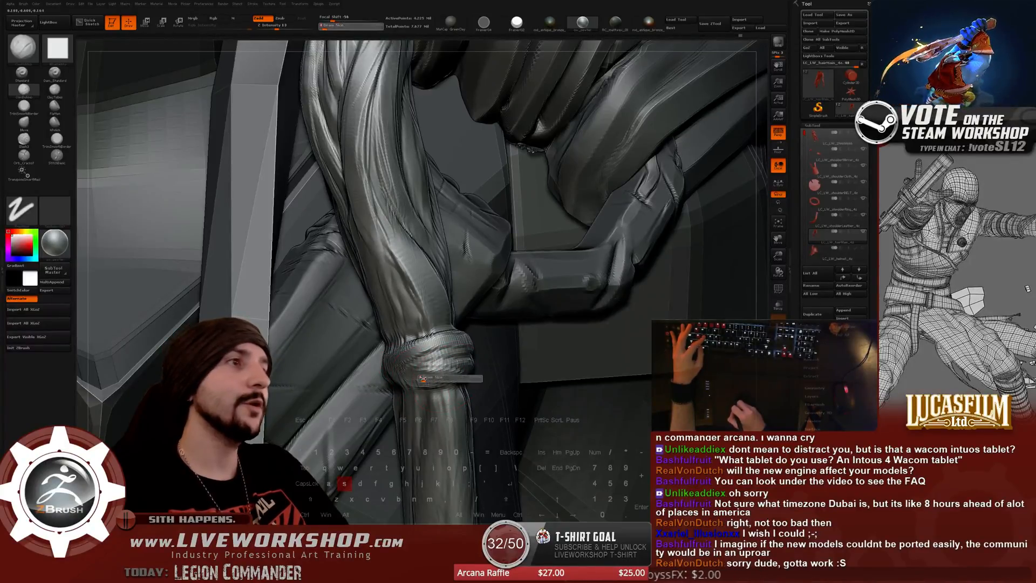
pyautogui.press('s')
pyautogui.click(434, 378)
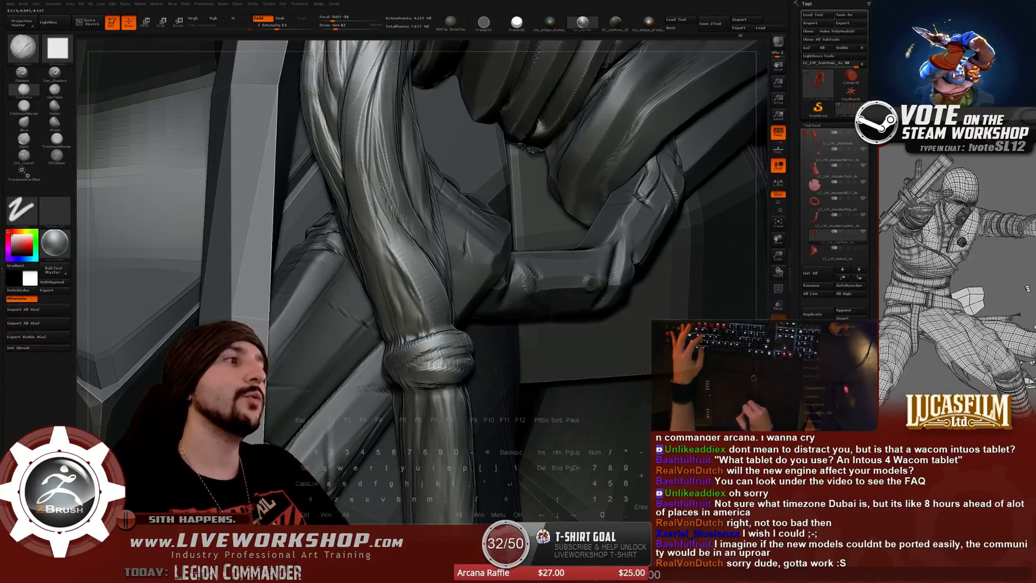
# Save the tool as a new LC_LW version in the DOTA2_LegionCommander_Spartan\Models\z folder.
pyautogui.moveTo(761, 237)
pyautogui.keyDown('alt'); pyautogui.mouseDown()
pyautogui.moveTo(671, 252)
pyautogui.moveTo(685, 273)
pyautogui.moveTo(655, 268)
pyautogui.moveTo(642, 243)
pyautogui.moveTo(633, 223)
pyautogui.moveTo(687, 87)
pyautogui.mouseUp(); pyautogui.keyUp('alt')
pyautogui.click(707, 26)
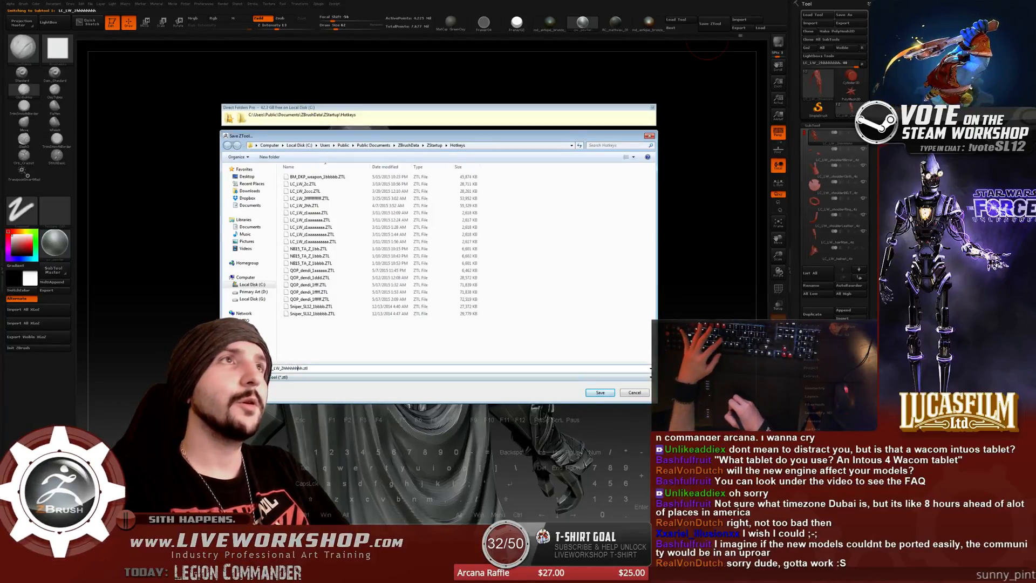
pyautogui.click(252, 184)
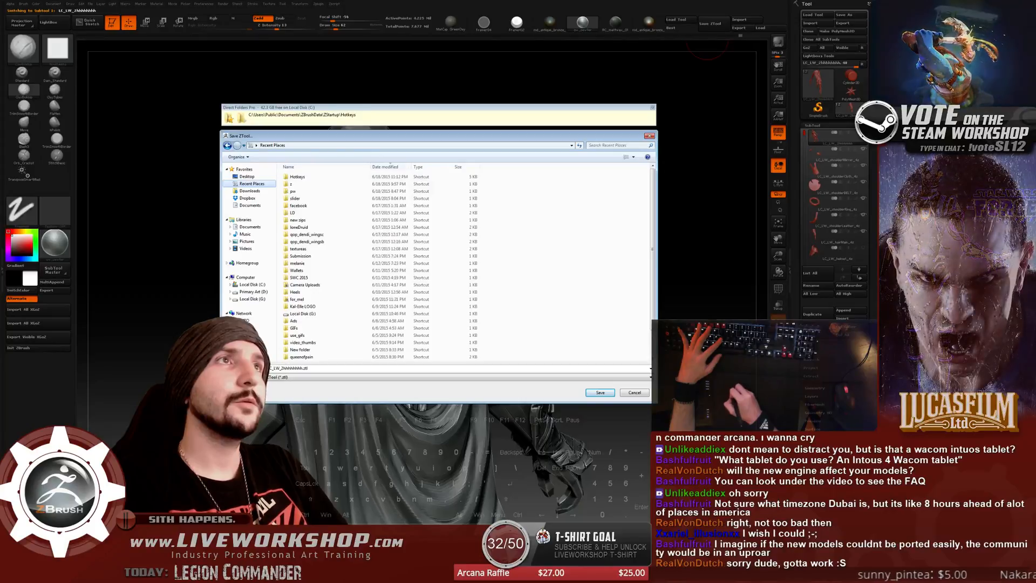
pyautogui.click(385, 167)
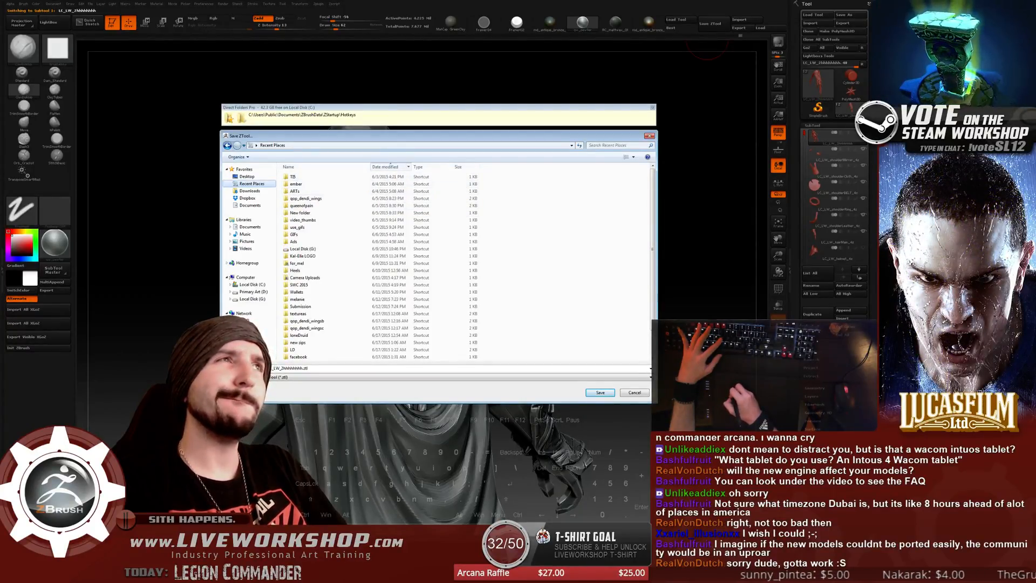
pyautogui.click(385, 166)
pyautogui.doubleClick(313, 184)
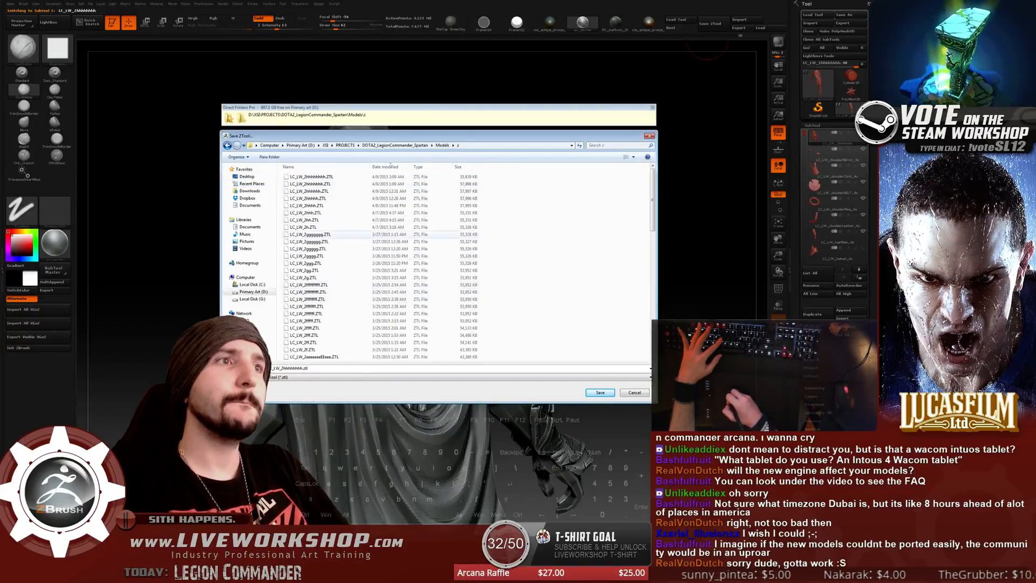
pyautogui.click(300, 368)
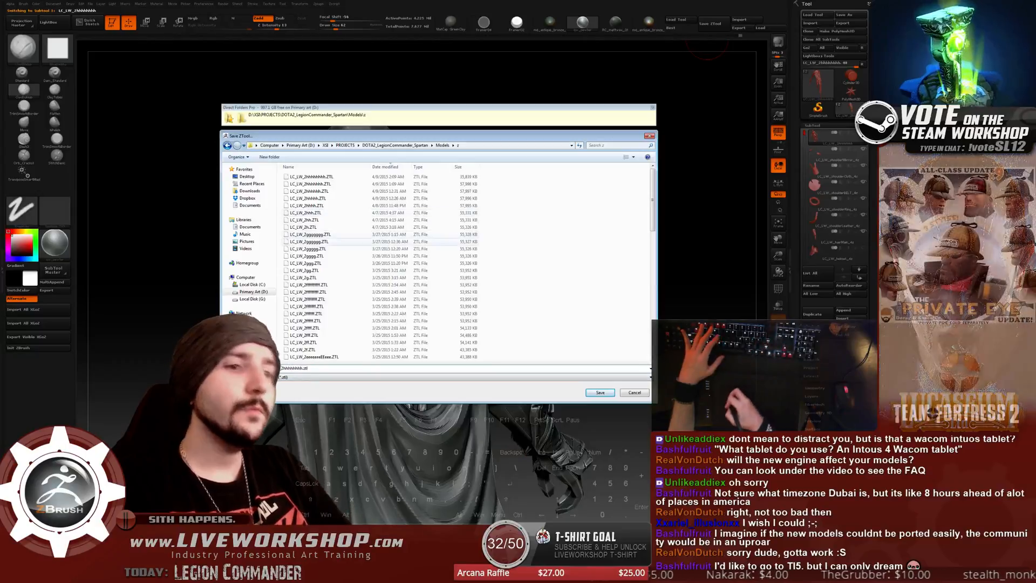
pyautogui.press('Return')
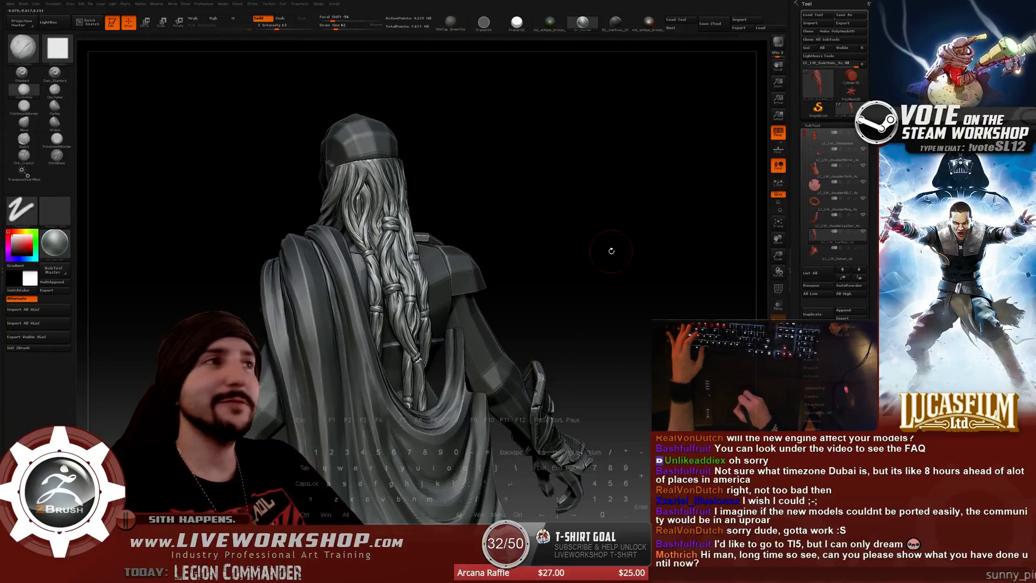
# Sculpt fine strand detail into the back hair around the side braid's band and below the central braid's upper band.
pyautogui.moveTo(611, 251)
pyautogui.keyDown('alt'); pyautogui.mouseDown()
pyautogui.moveTo(601, 270)
pyautogui.moveTo(626, 394)
pyautogui.mouseUp(); pyautogui.keyUp('alt')
pyautogui.moveTo(719, 100)
pyautogui.keyDown('alt'); pyautogui.mouseDown()
pyautogui.moveTo(610, 146)
pyautogui.moveTo(613, 131)
pyautogui.moveTo(545, 75)
pyautogui.mouseUp(); pyautogui.keyUp('alt')
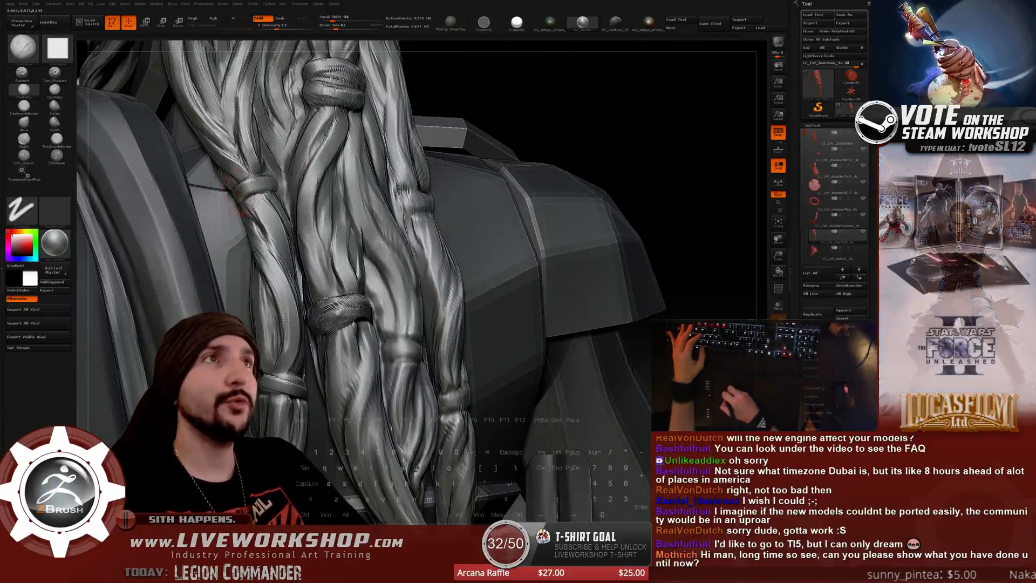
pyautogui.press('ctrl')
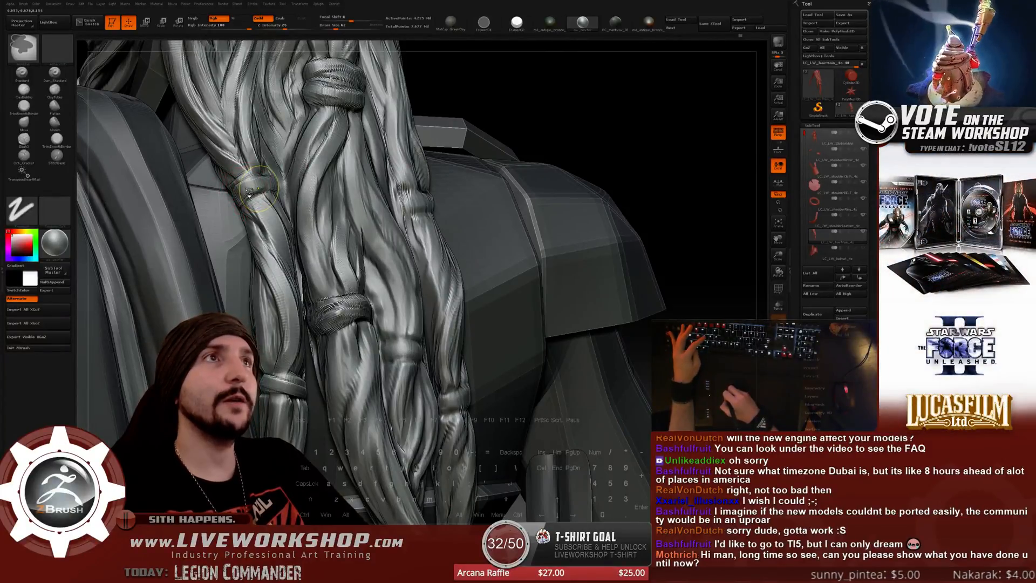
pyautogui.press('s')
pyautogui.moveTo(249, 193); pyautogui.dragTo(246, 193)
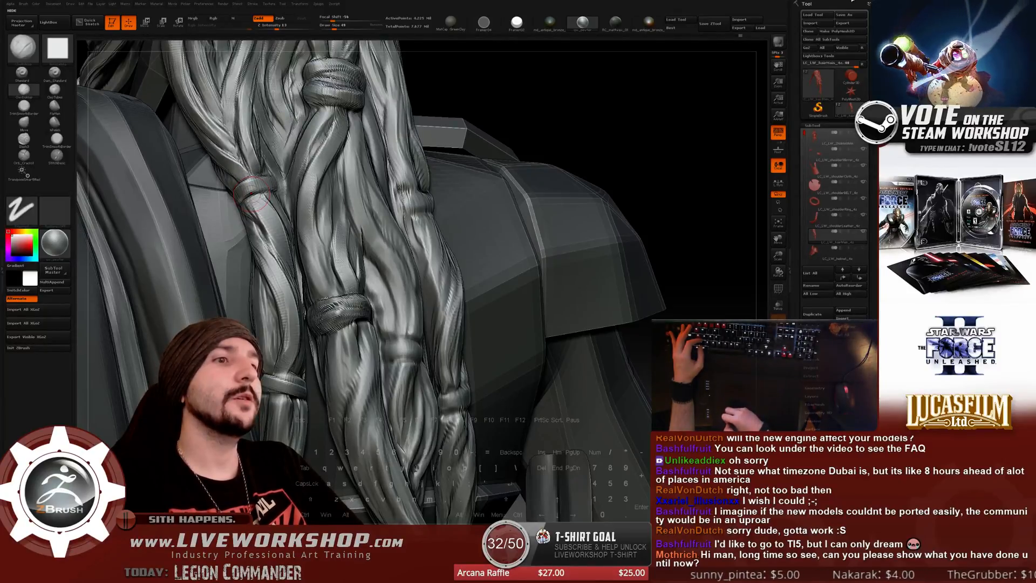
pyautogui.moveTo(683, 116); pyautogui.dragTo(539, 151)
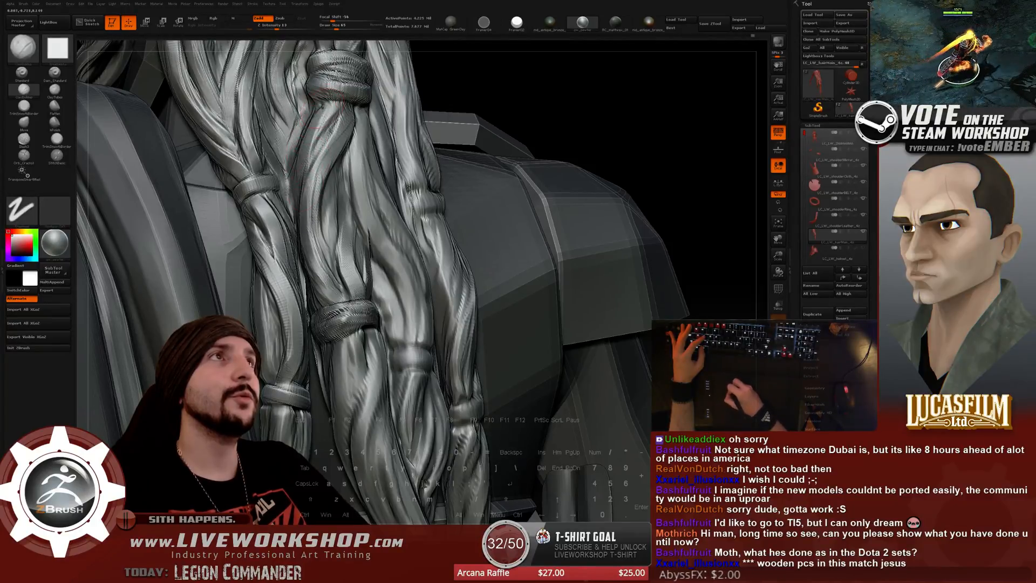
# Refine the strand grooves on the central back braid between its two bands and check the whole figure.
pyautogui.moveTo(536, 109); pyautogui.dragTo(339, 164)
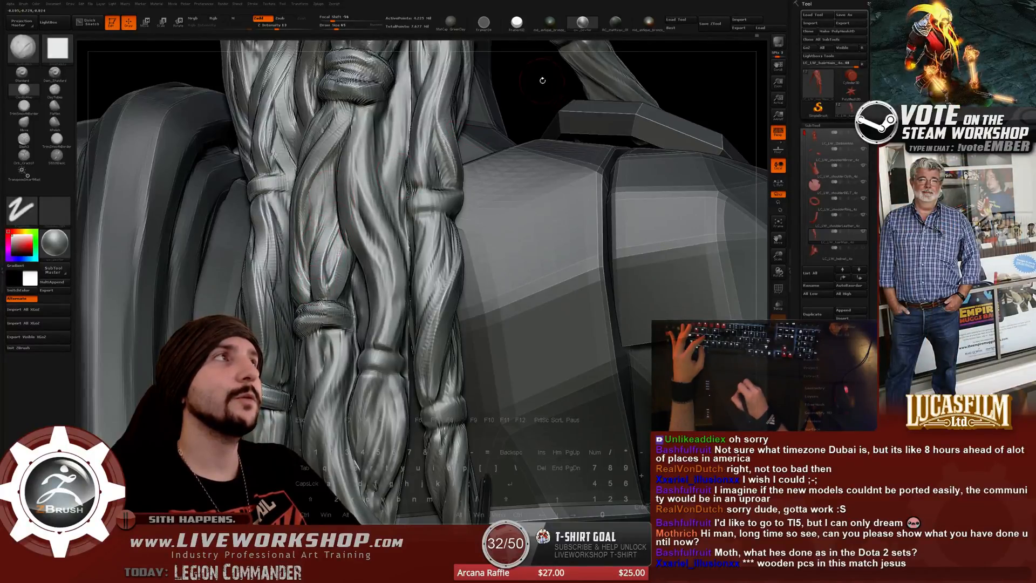
pyautogui.moveTo(542, 79); pyautogui.dragTo(443, 92)
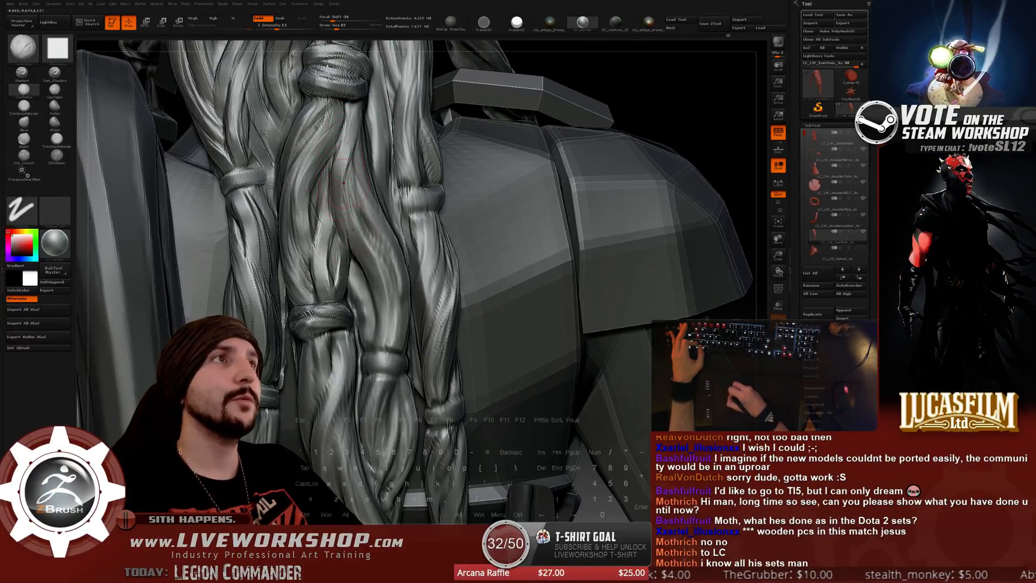
pyautogui.keyDown('alt'); pyautogui.moveTo(700, 164); pyautogui.dragTo(623, 157); pyautogui.keyUp('alt')
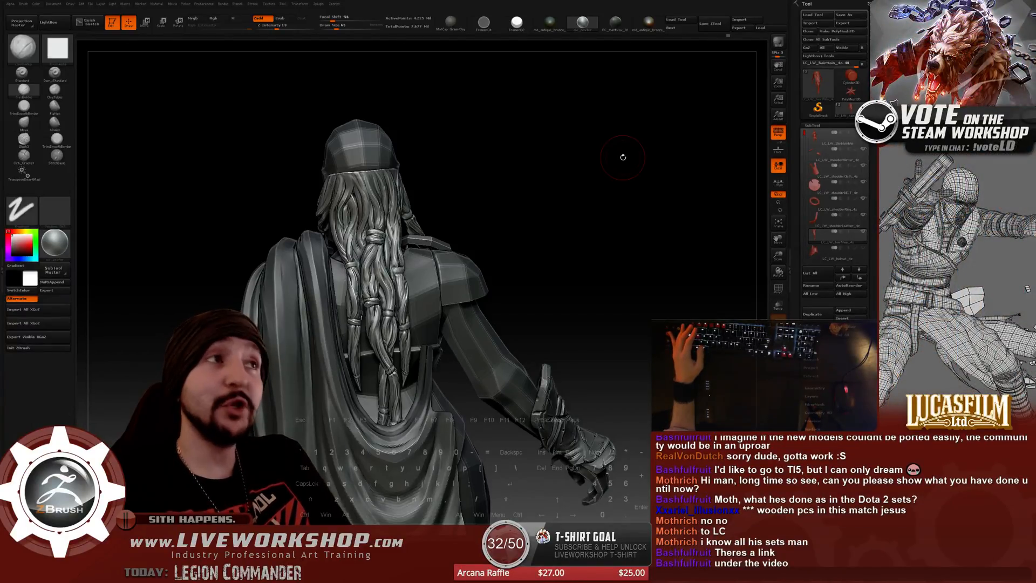
pyautogui.moveTo(622, 222)
pyautogui.keyDown('shift'); pyautogui.mouseDown()
pyautogui.moveTo(653, 237)
pyautogui.moveTo(615, 243)
pyautogui.moveTo(644, 249)
pyautogui.mouseUp(); pyautogui.keyUp('shift')
pyautogui.keyDown('alt'); pyautogui.moveTo(648, 286); pyautogui.dragTo(631, 254); pyautogui.keyUp('alt')
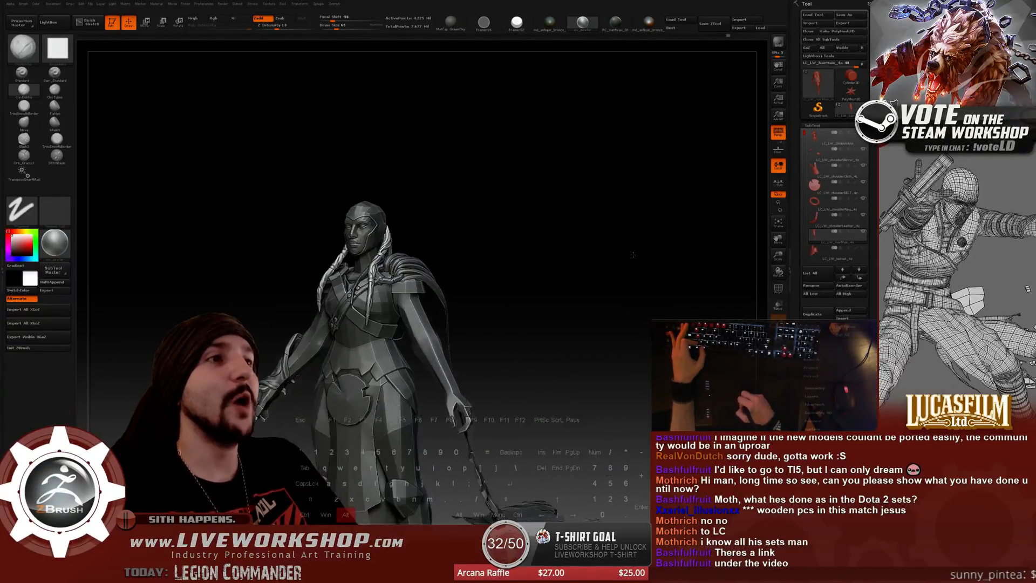
# Examine the sculpted back hair and braids up close from behind.
pyautogui.press('f')
pyautogui.moveTo(564, 217)
pyautogui.mouseDown()
pyautogui.moveTo(608, 247)
pyautogui.moveTo(610, 207)
pyautogui.moveTo(621, 237)
pyautogui.moveTo(632, 231)
pyautogui.moveTo(624, 224)
pyautogui.moveTo(636, 241)
pyautogui.moveTo(615, 193)
pyautogui.moveTo(639, 302)
pyautogui.mouseUp()
pyautogui.moveTo(569, 169); pyautogui.dragTo(570, 193)
pyautogui.moveTo(597, 193); pyautogui.dragTo(594, 208)
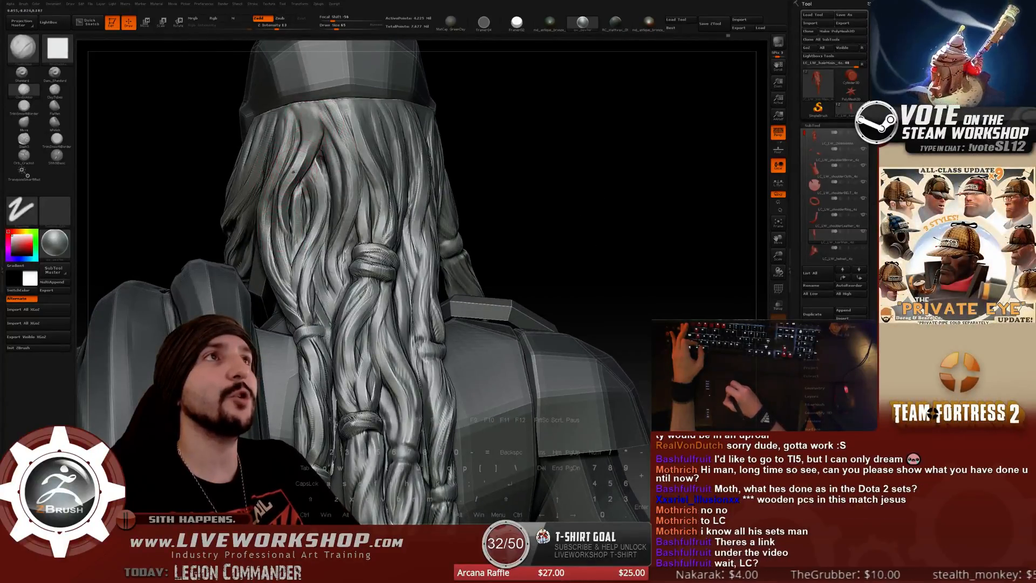
pyautogui.keyDown('alt'); pyautogui.moveTo(607, 173); pyautogui.dragTo(285, 266); pyautogui.keyUp('alt')
# Switch to Softimage and inspect the low-poly cape by selecting both cloth halves and the horned clasp.
pyautogui.press('super')
pyautogui.press('super')
pyautogui.hotkey('alt', 'Tab')
pyautogui.scroll(-5, 378, 267)
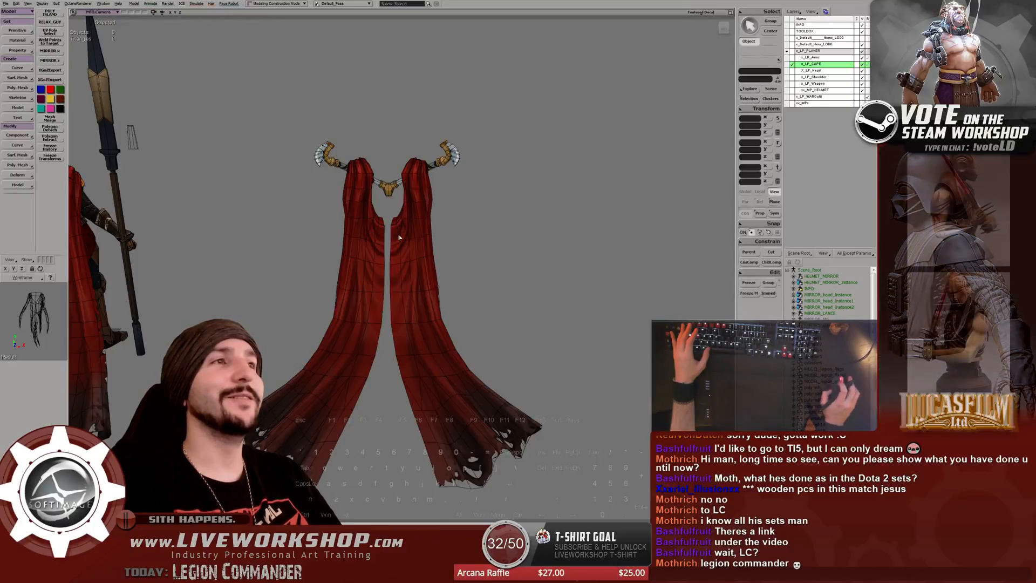
pyautogui.moveTo(382, 280); pyautogui.dragTo(374, 219)
pyautogui.click(372, 217)
pyautogui.keyDown('shift'); pyautogui.click(386, 183); pyautogui.keyUp('shift')
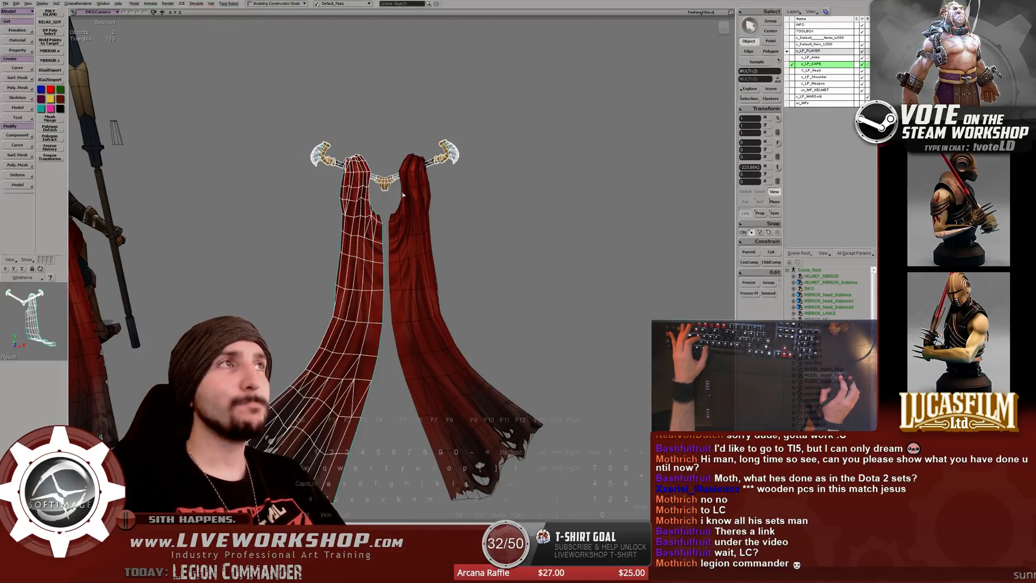
pyautogui.keyDown('shift'); pyautogui.click(416, 213); pyautogui.keyUp('shift')
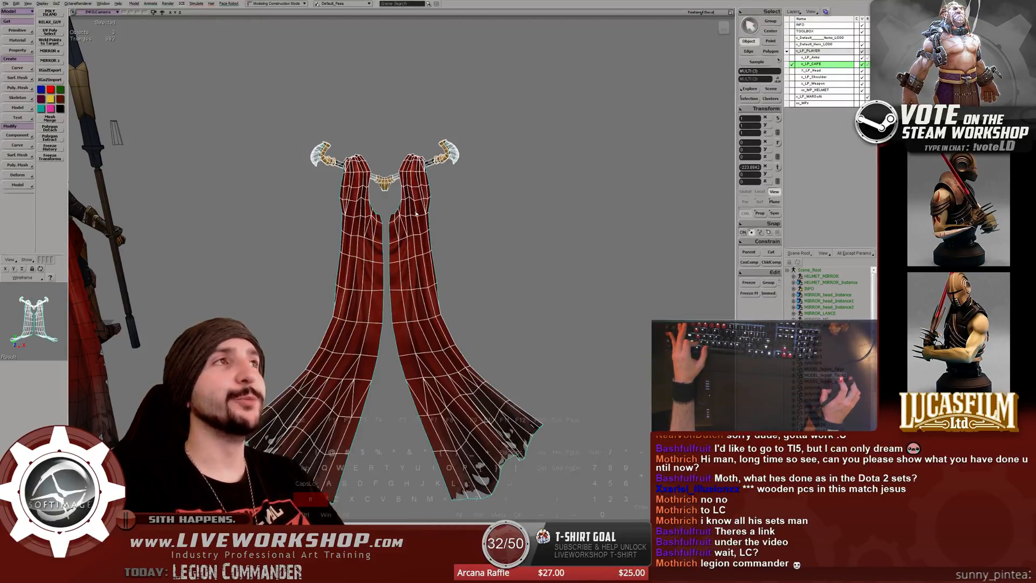
pyautogui.moveTo(410, 202); pyautogui.dragTo(417, 165)
pyautogui.click(414, 229)
pyautogui.moveTo(510, 102); pyautogui.dragTo(580, 153)
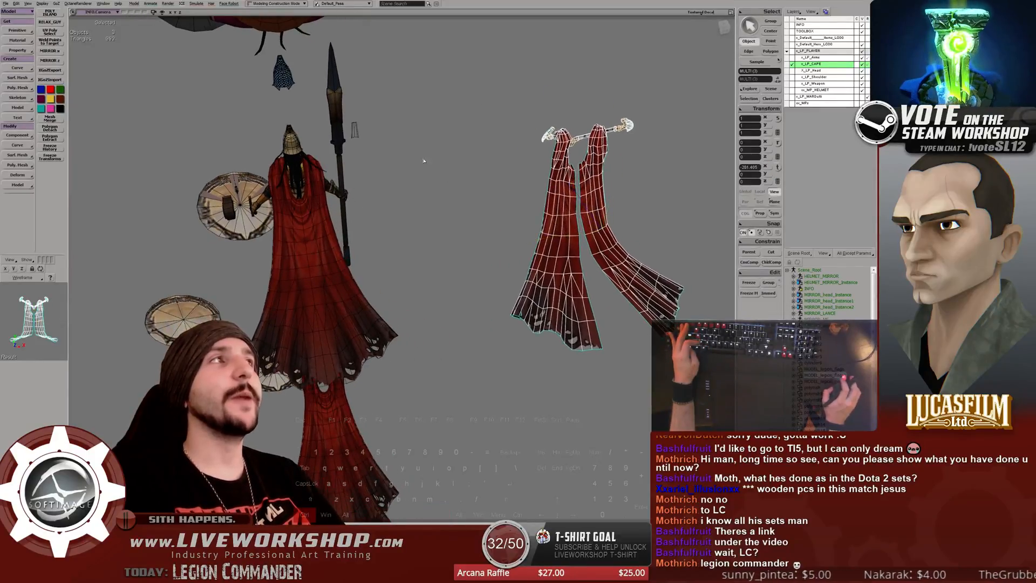
# Undo the last cape selections and examine the assembled low-poly character with its cape, shield and spear.
pyautogui.hotkey('ctrl', 'z')
pyautogui.hotkey('ctrl', 'z')
pyautogui.click(318, 265)
pyautogui.moveTo(318, 266); pyautogui.dragTo(406, 229, button='middle')
pyautogui.moveTo(406, 229); pyautogui.dragTo(567, 213, button='right')
pyautogui.click(423, 201)
pyautogui.moveTo(311, 214); pyautogui.dragTo(268, 376)
# Switch back to ZBrush, resize the brush and begin carving strands on the front braid below its wrapped band.
pyautogui.hotkey('alt', 'Tab')
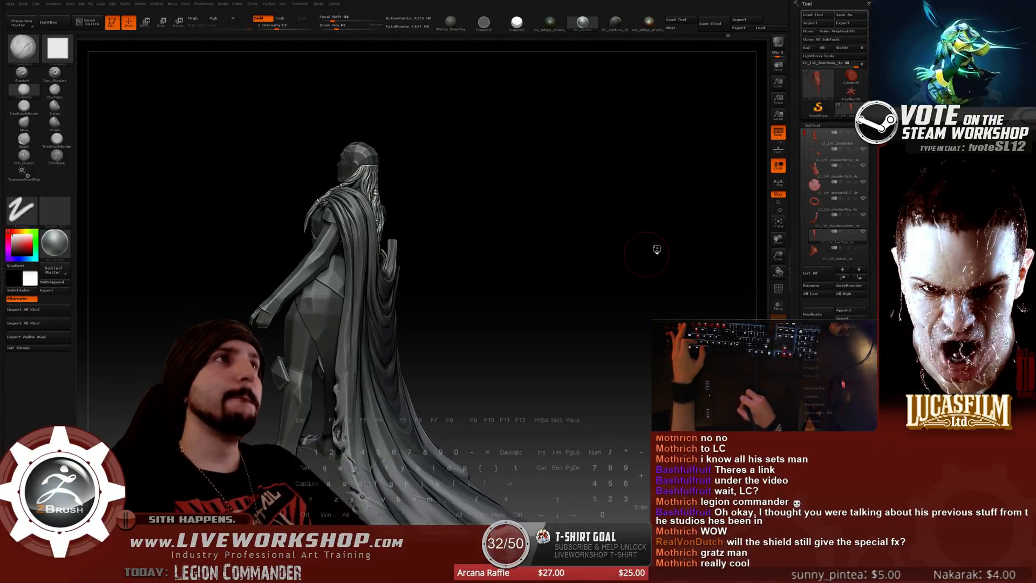
pyautogui.moveTo(656, 249); pyautogui.dragTo(714, 233)
pyautogui.keyDown('alt'); pyautogui.moveTo(626, 182); pyautogui.dragTo(511, 118); pyautogui.keyUp('alt')
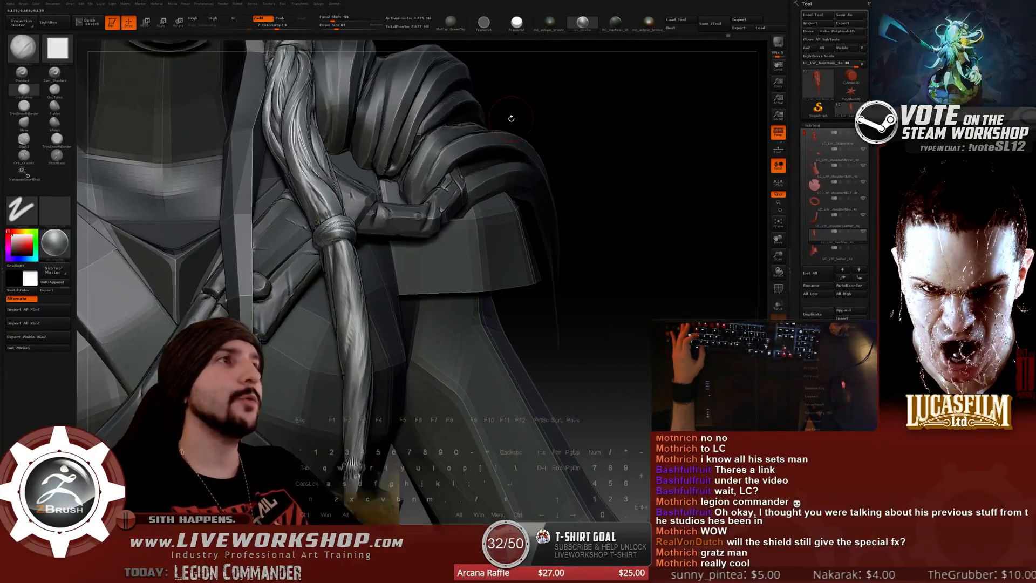
pyautogui.keyDown('alt'); pyautogui.moveTo(722, 225); pyautogui.dragTo(693, 188); pyautogui.keyUp('alt')
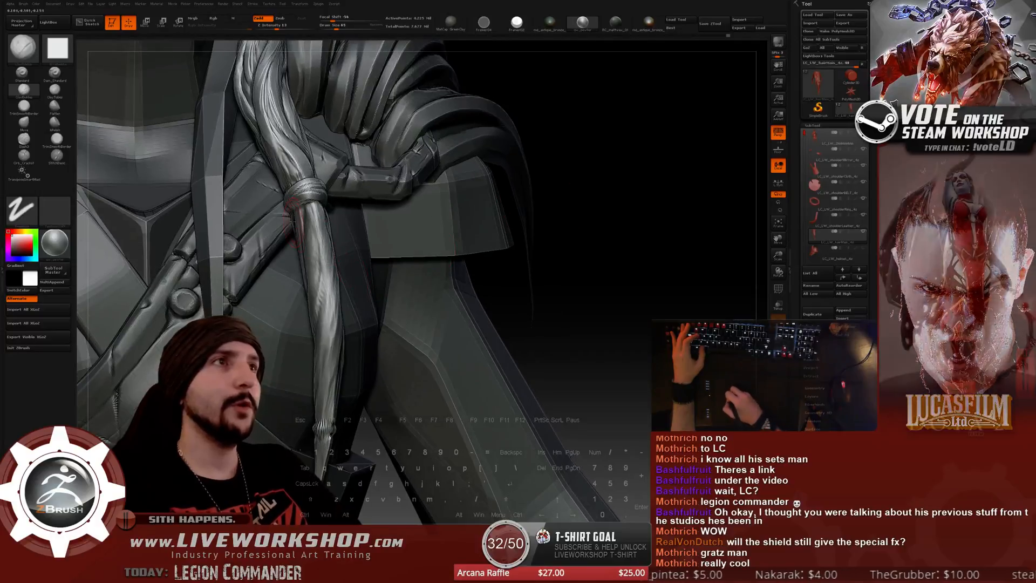
pyautogui.moveTo(569, 210); pyautogui.dragTo(501, 195)
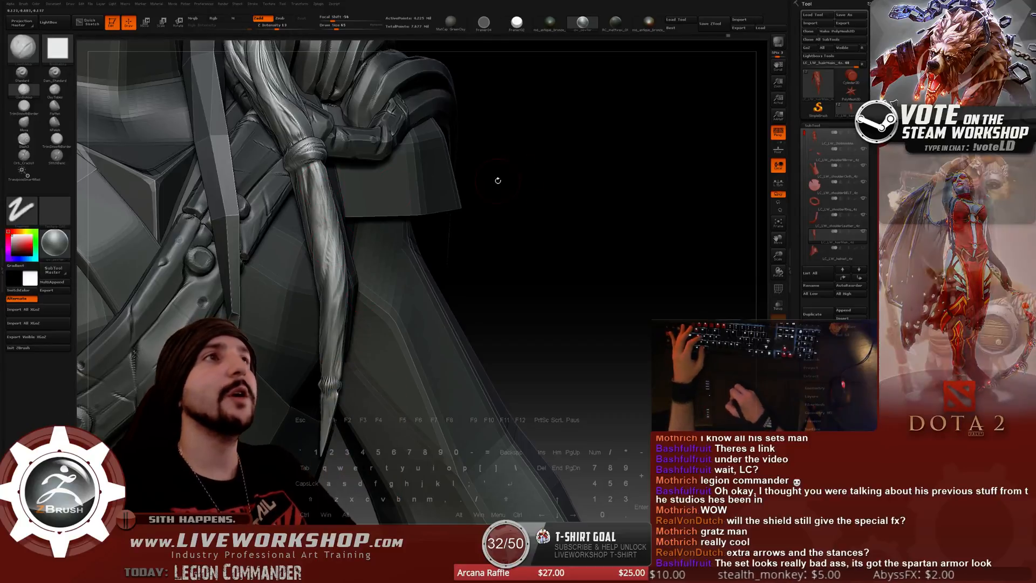
pyautogui.moveTo(498, 180); pyautogui.dragTo(516, 149)
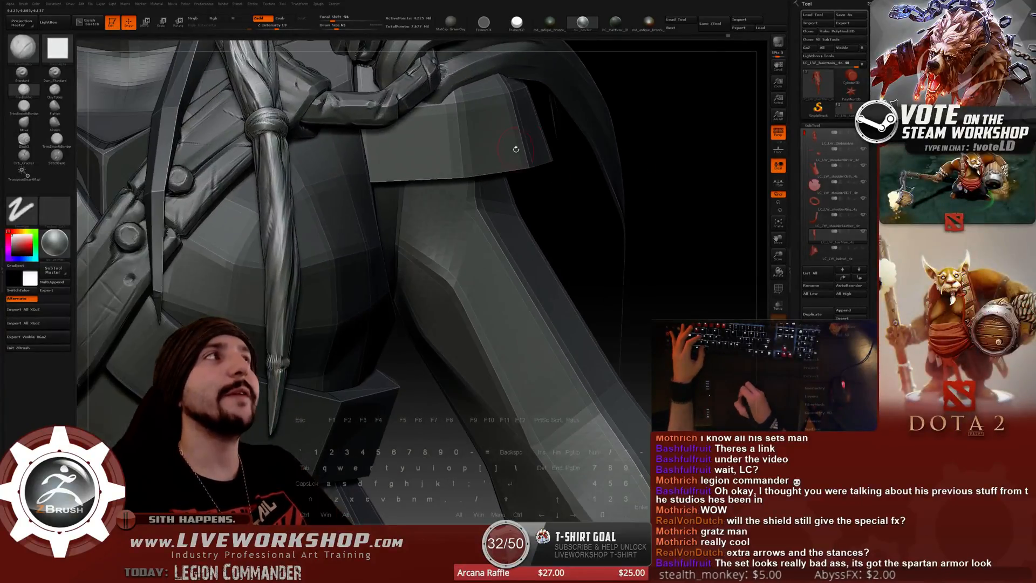
pyautogui.press('s')
pyautogui.moveTo(273, 158); pyautogui.dragTo(277, 158)
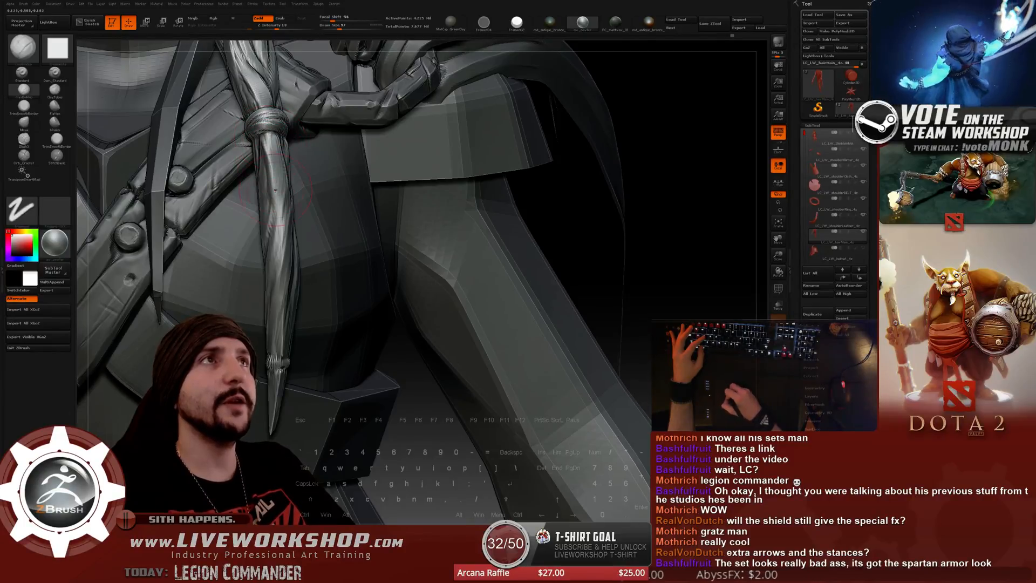
# Carve long flowing strand grooves along the front braid between its wrapped band and tied tip, using a smaller brush.
pyautogui.moveTo(657, 177); pyautogui.dragTo(604, 171)
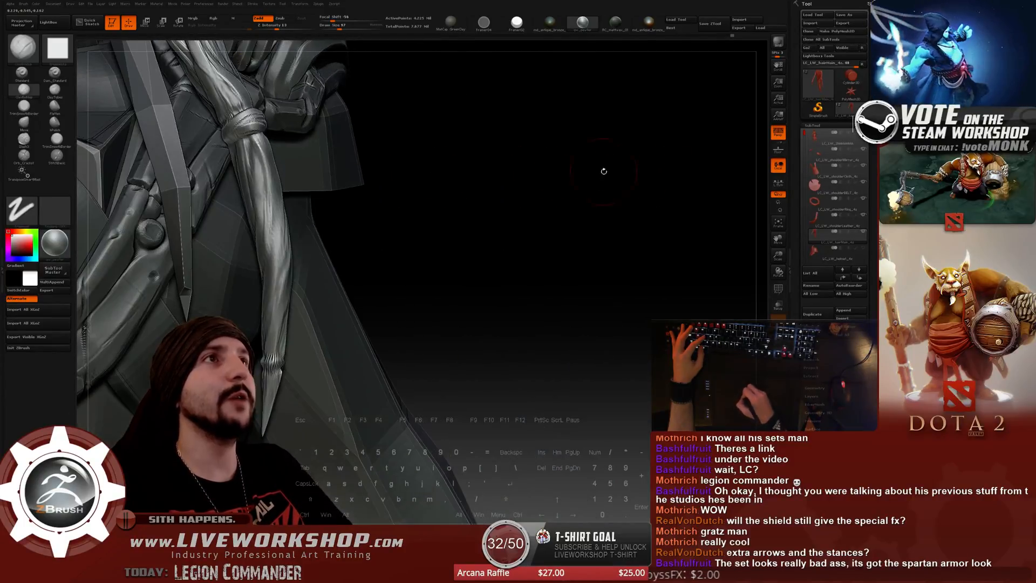
pyautogui.moveTo(413, 203)
pyautogui.mouseDown()
pyautogui.moveTo(249, 165)
pyautogui.moveTo(275, 199)
pyautogui.mouseUp()
pyautogui.press('[')
pyautogui.moveTo(486, 210); pyautogui.dragTo(250, 170)
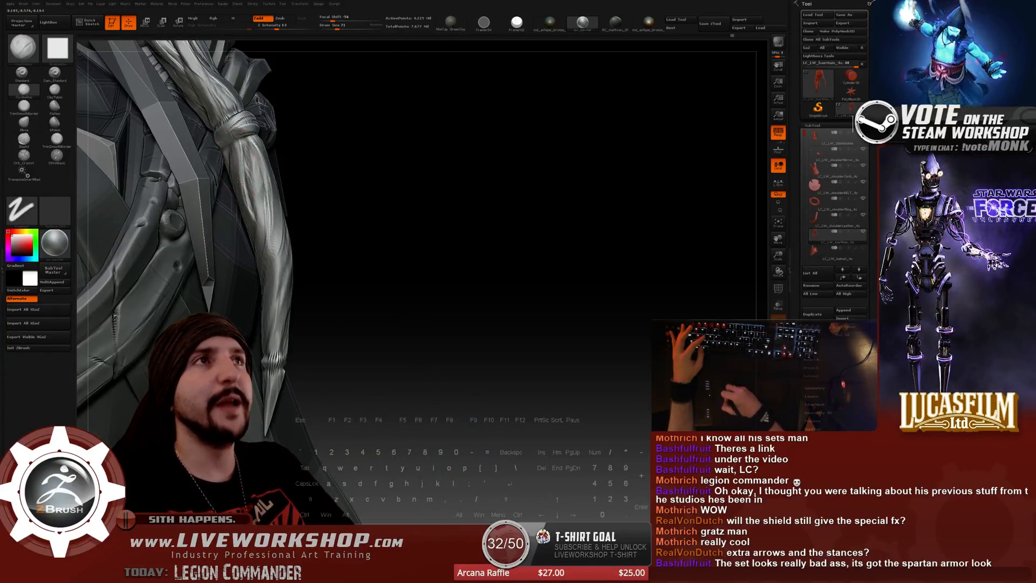
pyautogui.press('[')
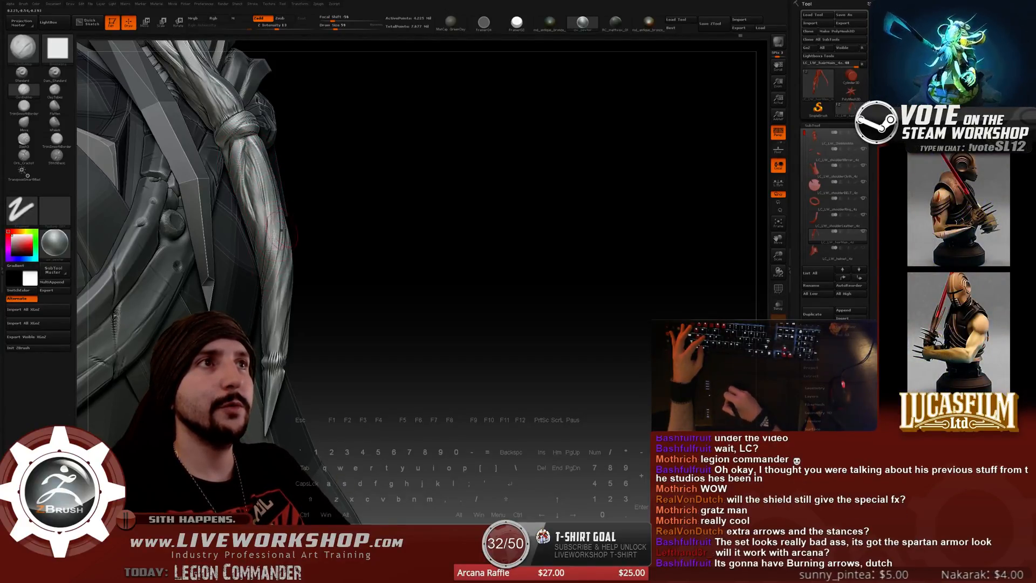
pyautogui.moveTo(424, 223); pyautogui.dragTo(295, 253)
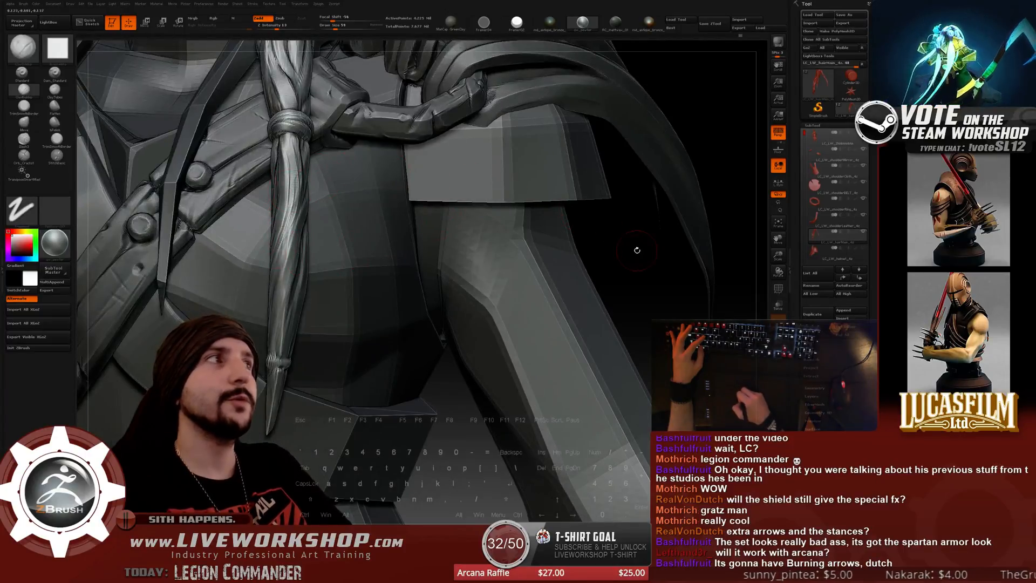
pyautogui.moveTo(636, 250); pyautogui.dragTo(273, 189)
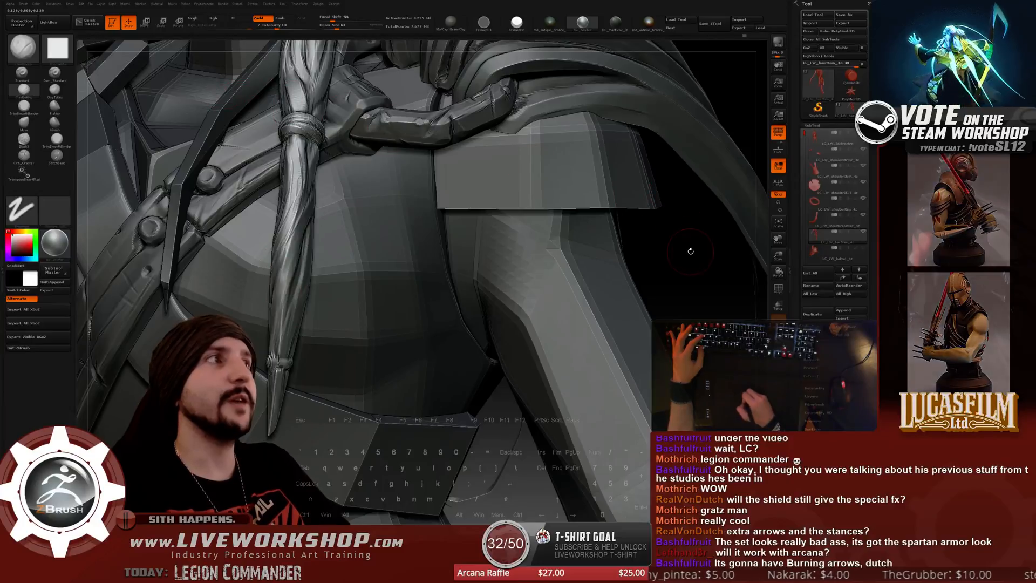
pyautogui.moveTo(689, 250)
pyautogui.mouseDown()
pyautogui.moveTo(636, 270)
pyautogui.moveTo(656, 265)
pyautogui.mouseUp()
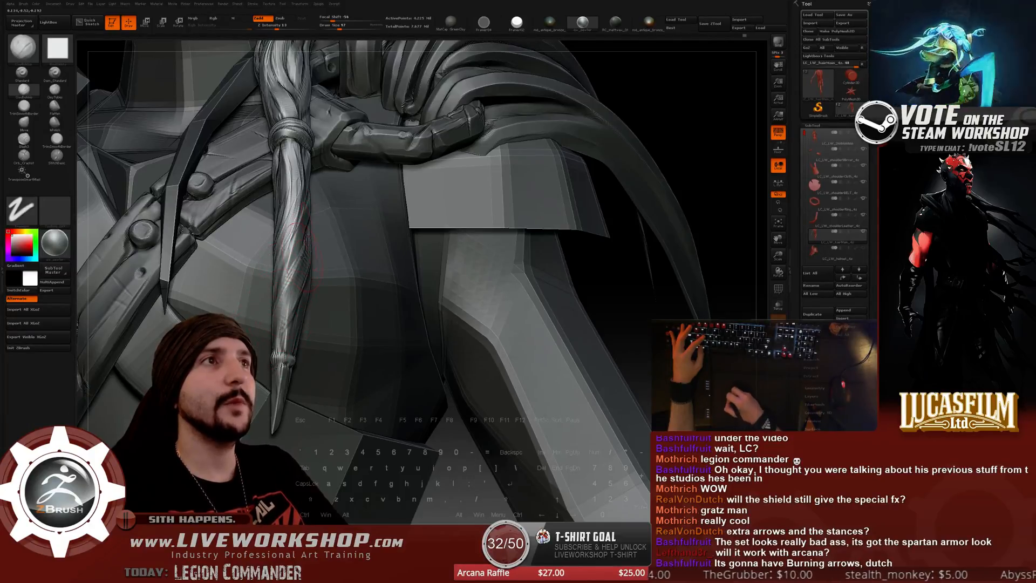
# Reduce the brush size and cut finer strand lines into the outer side of the front braid's lower section.
pyautogui.moveTo(589, 270); pyautogui.dragTo(410, 281)
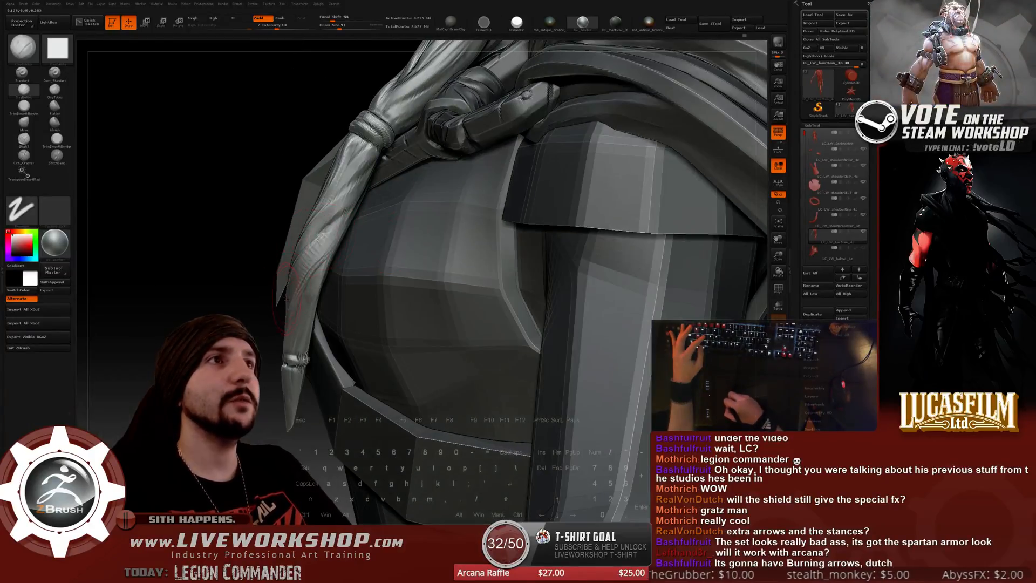
pyautogui.press('[')
pyautogui.press('[')
pyautogui.press('[')
pyautogui.press('[')
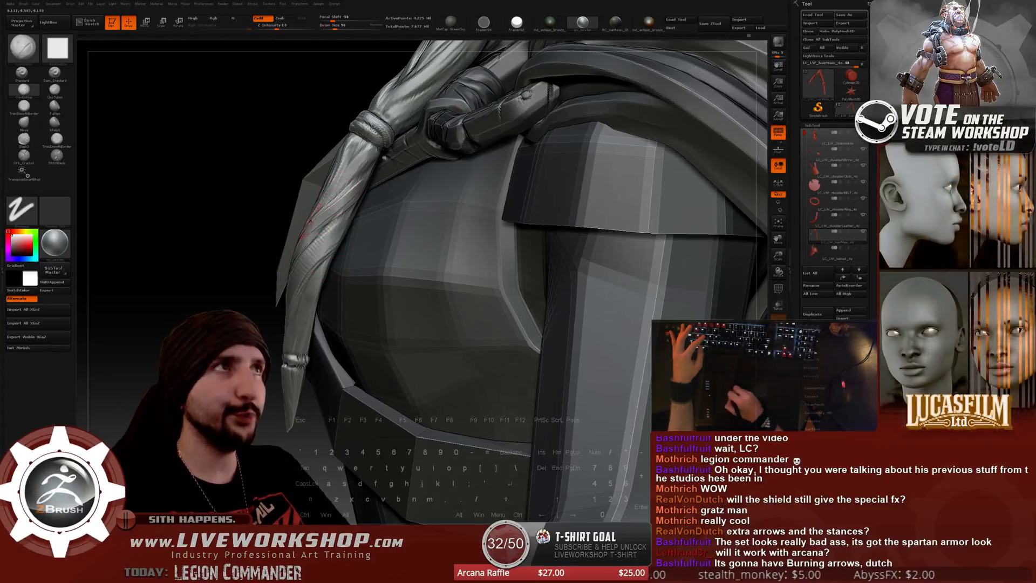
pyautogui.moveTo(270, 213); pyautogui.dragTo(216, 209)
pyautogui.press('s')
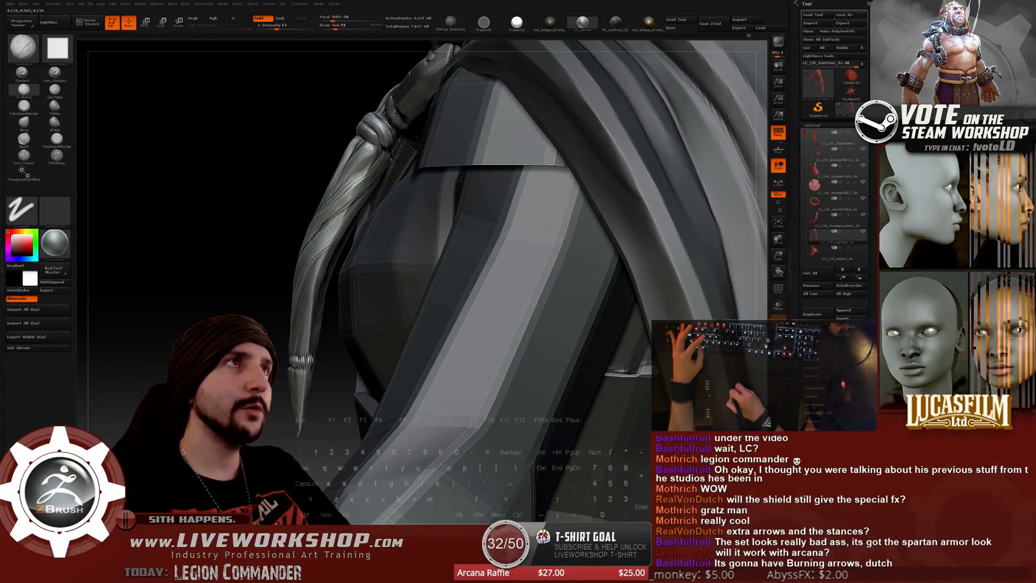
# Sculpt twisting strands around the side and back of the front braid's lower section and check the whole figure.
pyautogui.moveTo(276, 221); pyautogui.dragTo(312, 254)
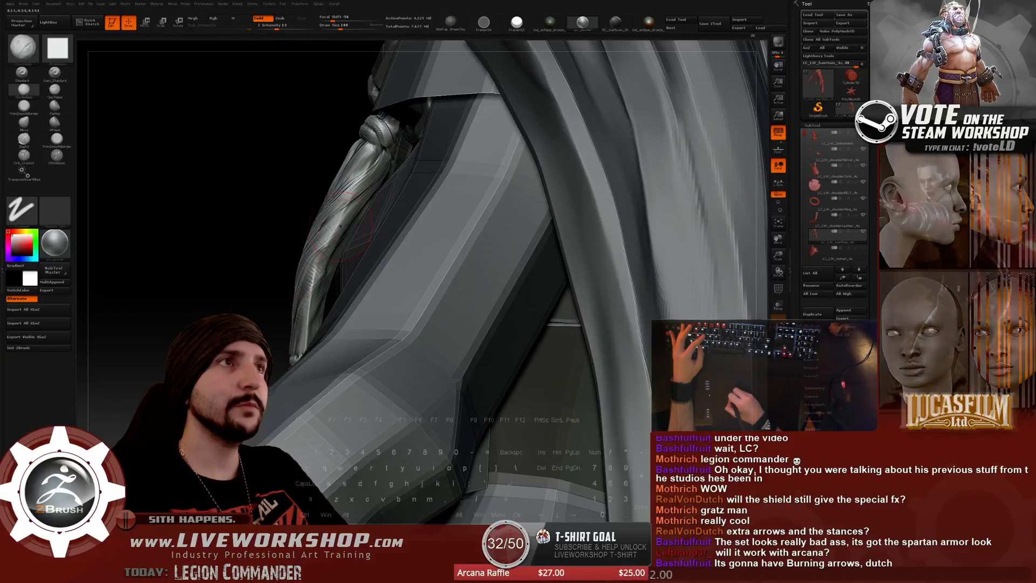
pyautogui.moveTo(248, 271)
pyautogui.mouseDown()
pyautogui.moveTo(254, 264)
pyautogui.moveTo(216, 259)
pyautogui.mouseUp()
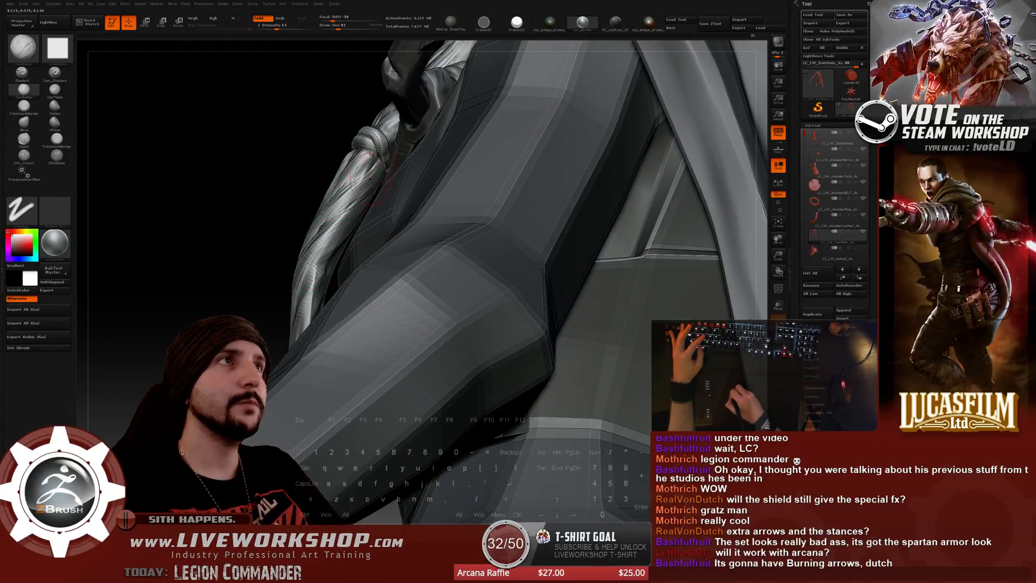
pyautogui.moveTo(266, 236); pyautogui.dragTo(368, 208)
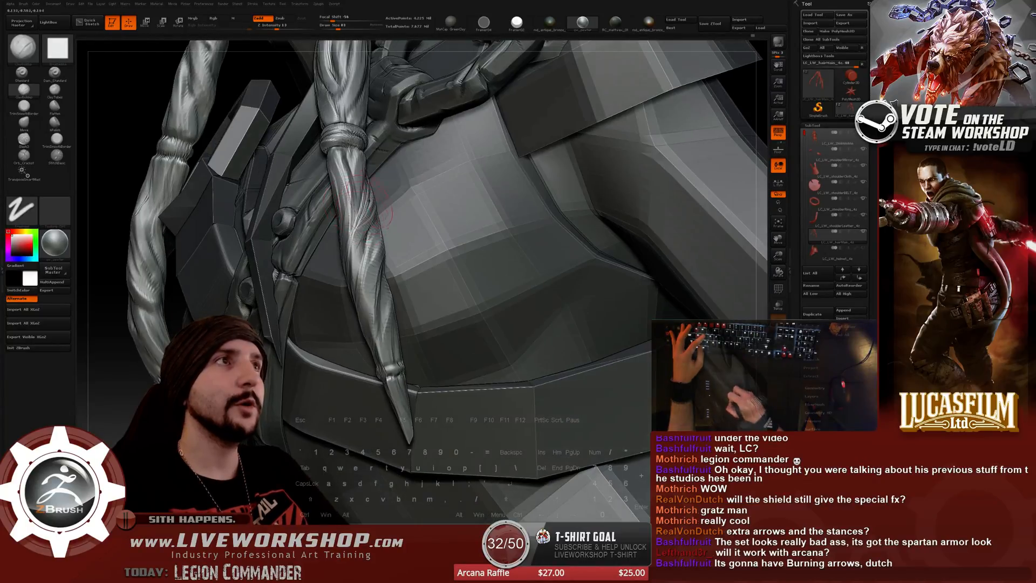
pyautogui.moveTo(190, 219); pyautogui.dragTo(373, 154)
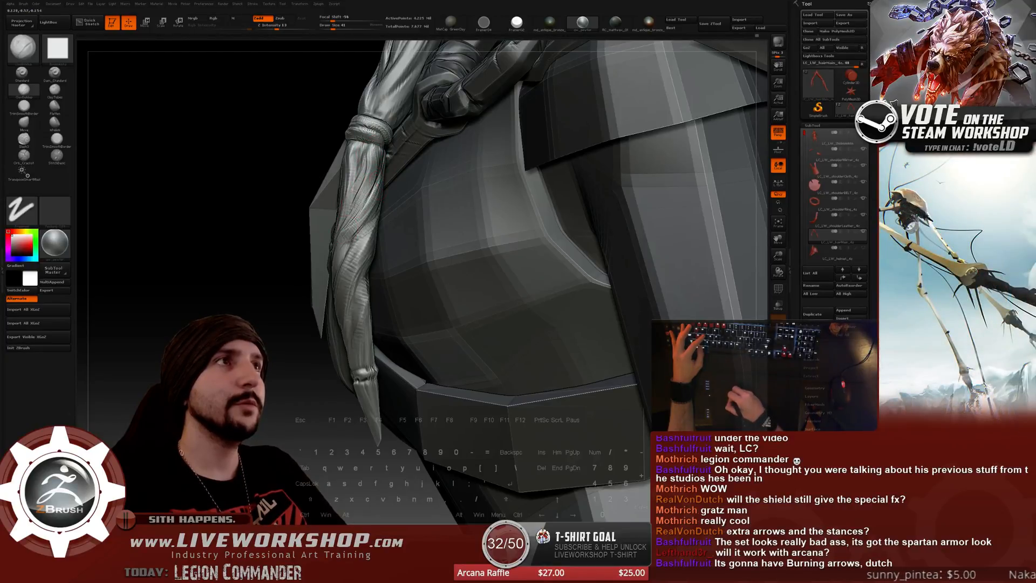
pyautogui.moveTo(278, 273); pyautogui.dragTo(354, 235)
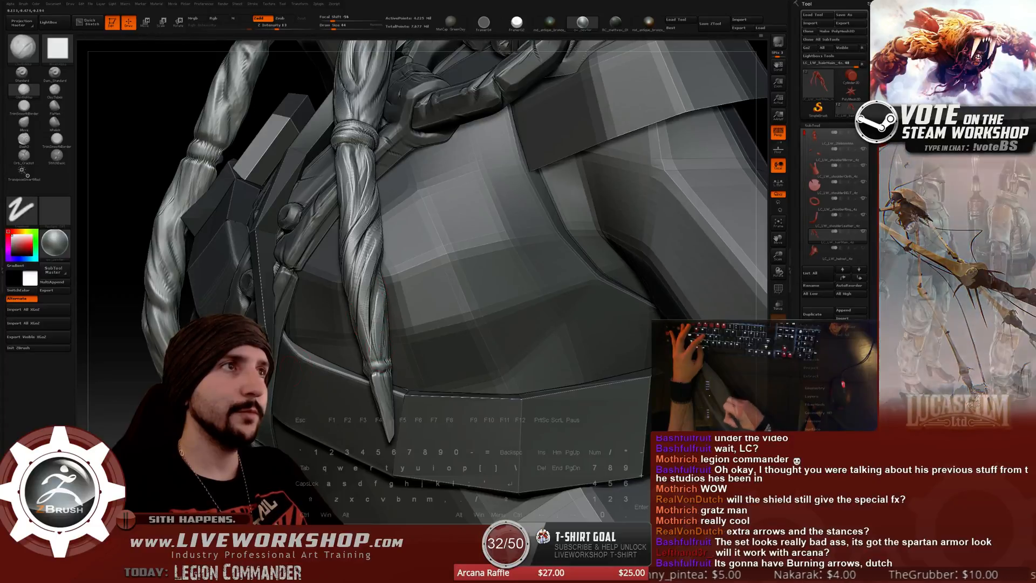
pyautogui.keyDown('alt'); pyautogui.moveTo(125, 281); pyautogui.dragTo(169, 185); pyautogui.keyUp('alt')
pyautogui.moveTo(518, 229); pyautogui.dragTo(628, 209)
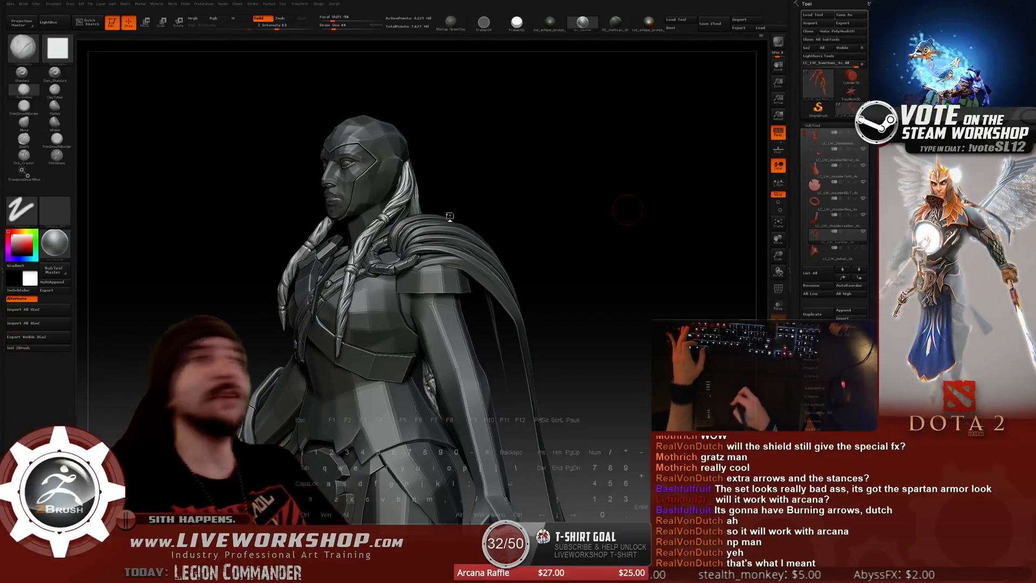
# Resize the brush and add diagonal strand grooves to the front braid just above its tied tip.
pyautogui.keyDown('alt'); pyautogui.moveTo(598, 174); pyautogui.dragTo(604, 363); pyautogui.keyUp('alt')
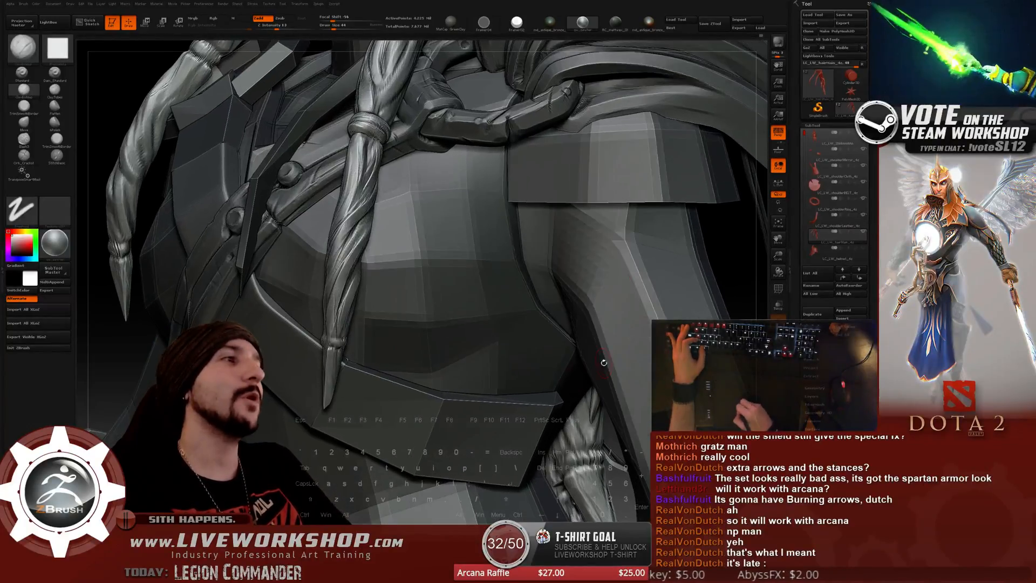
pyautogui.moveTo(722, 258)
pyautogui.mouseDown()
pyautogui.moveTo(358, 270)
pyautogui.moveTo(320, 292)
pyautogui.mouseUp()
pyautogui.press('s')
pyautogui.moveTo(378, 254); pyautogui.dragTo(587, 98)
pyautogui.moveTo(731, 51)
pyautogui.mouseDown()
pyautogui.moveTo(694, 86)
pyautogui.moveTo(696, 97)
pyautogui.moveTo(392, 251)
pyautogui.moveTo(320, 312)
pyautogui.mouseUp()
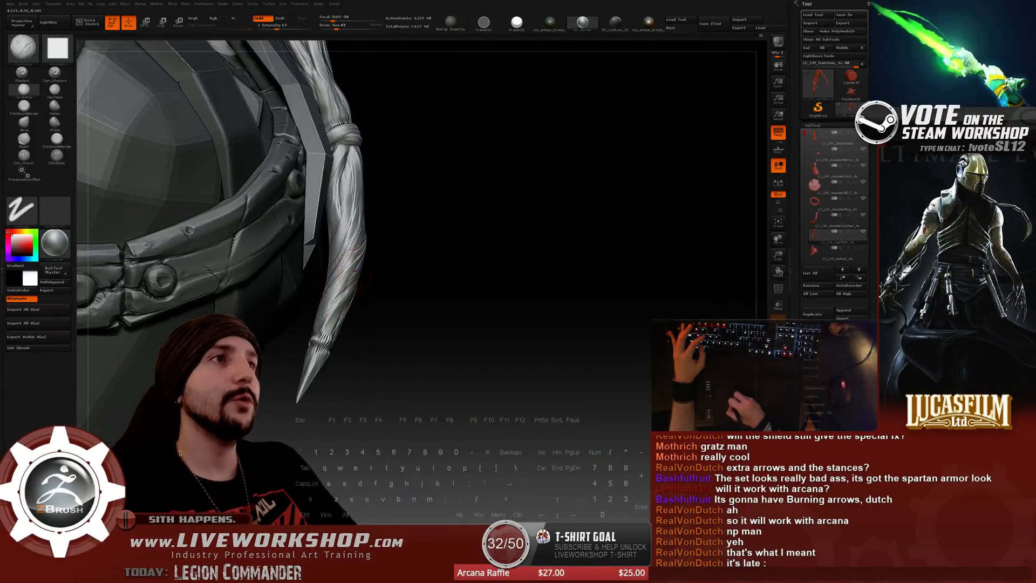
pyautogui.moveTo(449, 231); pyautogui.dragTo(327, 321)
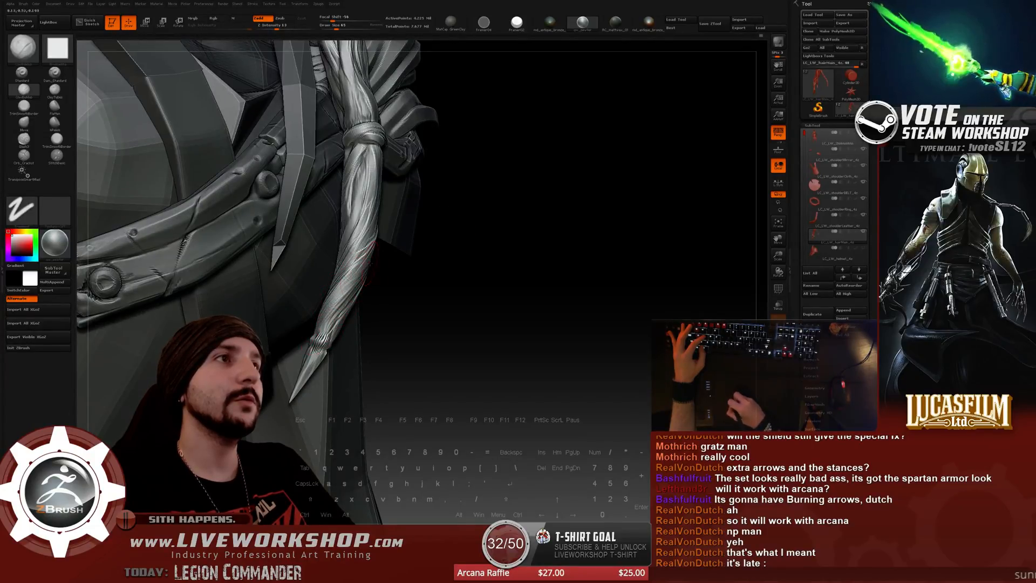
# Resize the brush and carve strand grooves into the outer side of the front braid just below its wrapped band.
pyautogui.moveTo(524, 223); pyautogui.dragTo(583, 129)
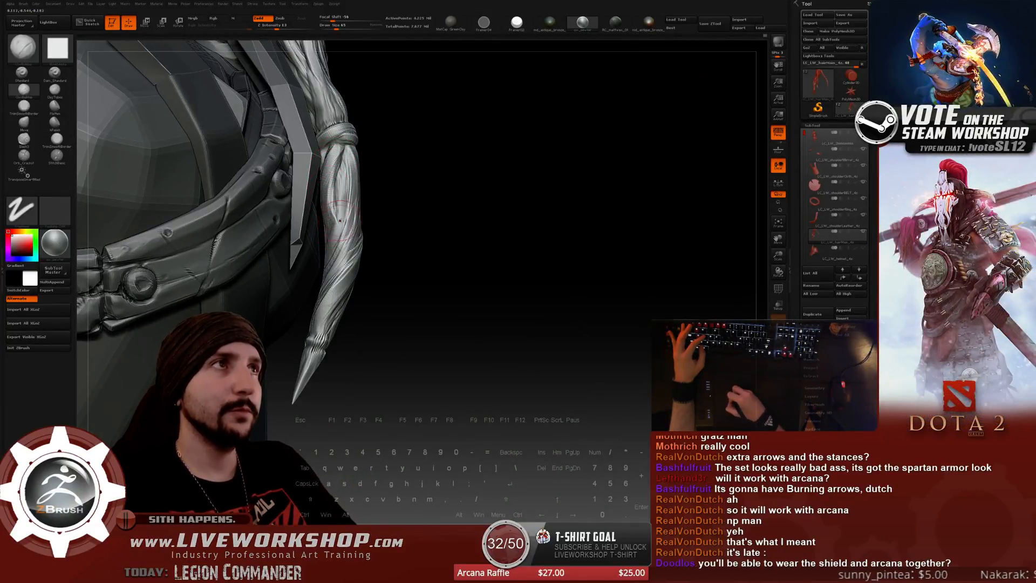
pyautogui.press('s')
pyautogui.moveTo(354, 161); pyautogui.dragTo(348, 214)
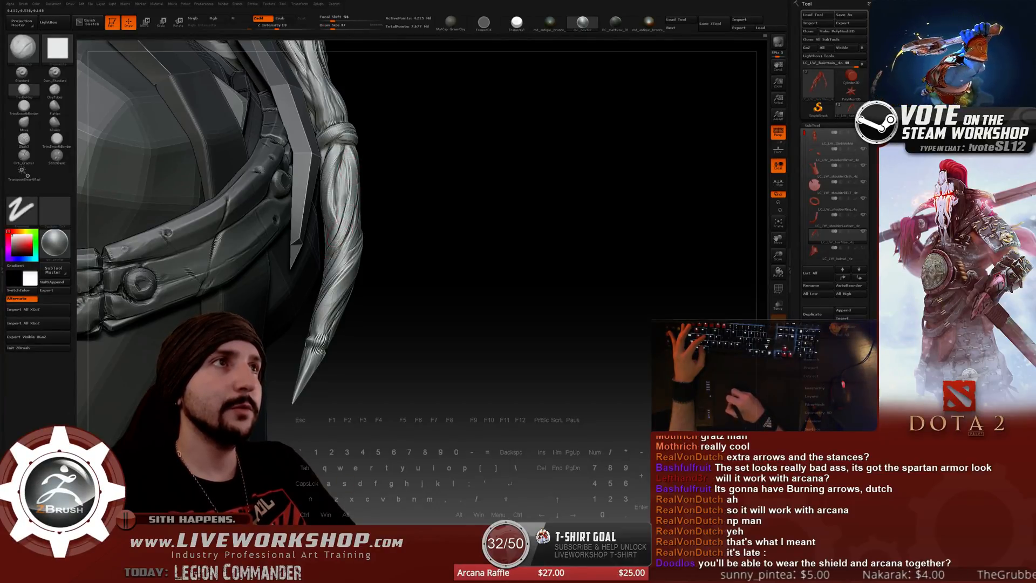
pyautogui.moveTo(352, 161); pyautogui.dragTo(335, 245)
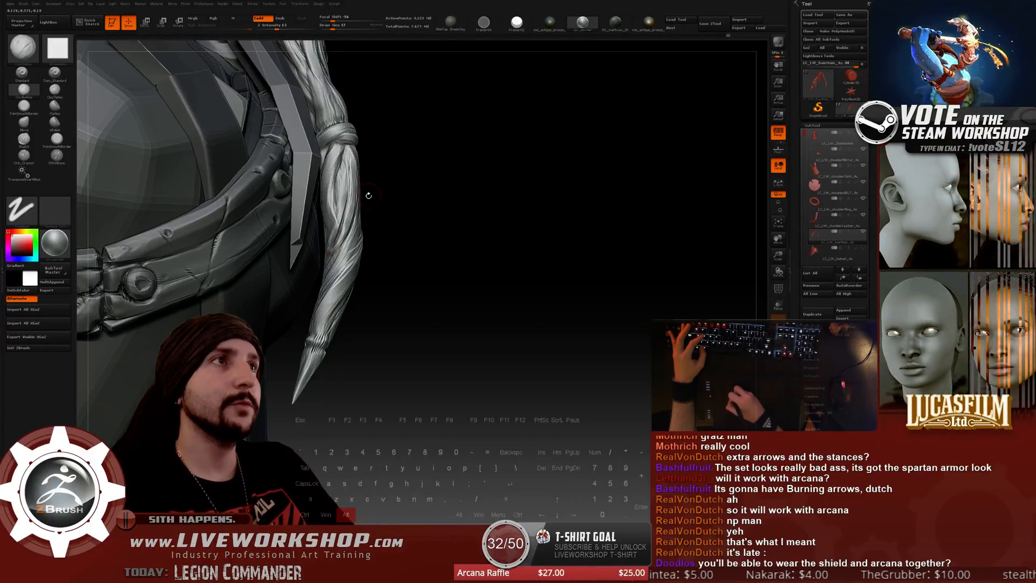
pyautogui.keyDown('alt'); pyautogui.moveTo(369, 195); pyautogui.dragTo(335, 240); pyautogui.keyUp('alt')
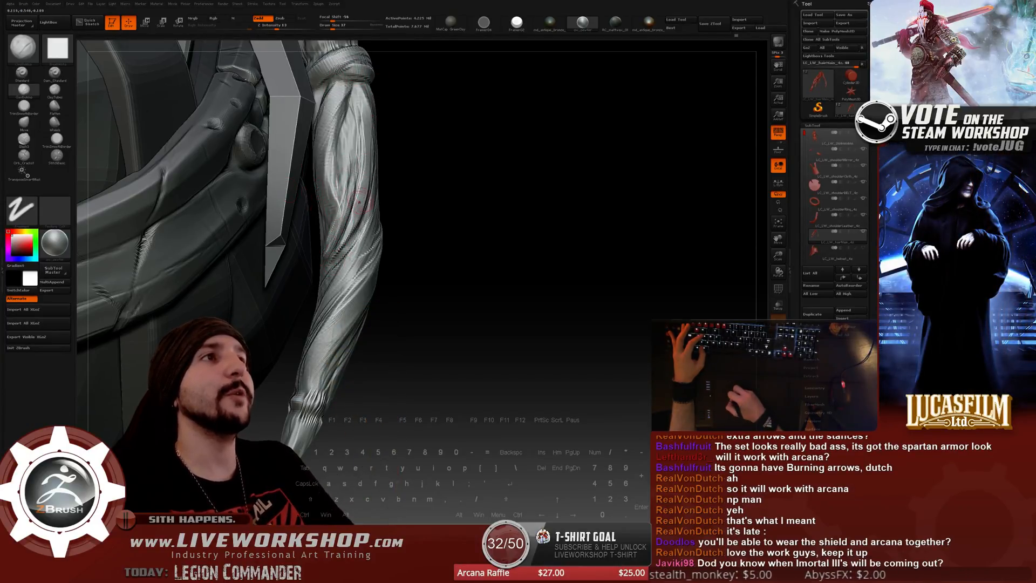
pyautogui.press('alt')
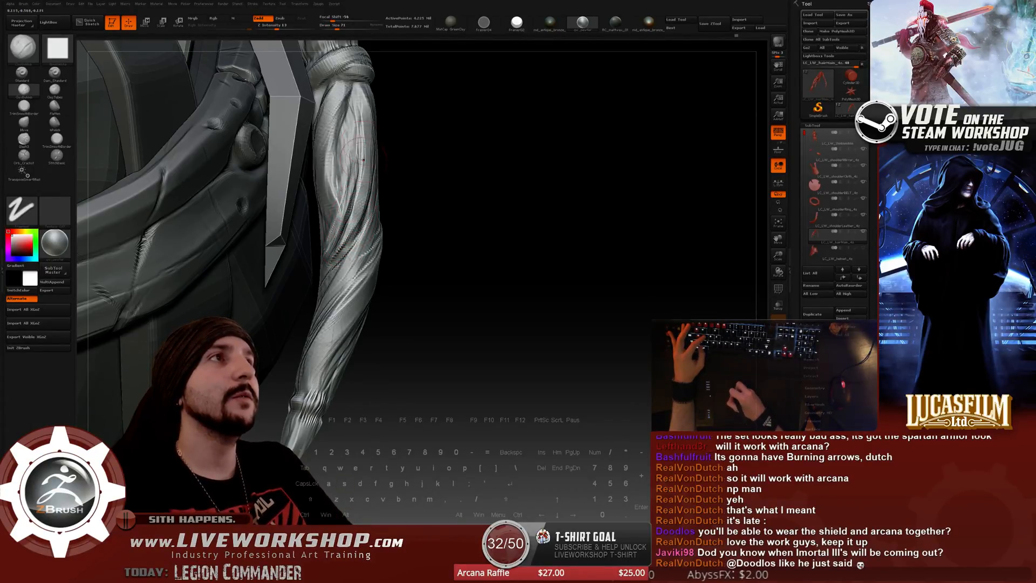
# Deepen the long twisting strand grooves across the front of the braid's section between the wrapped band and tied tip.
pyautogui.moveTo(739, 227)
pyautogui.mouseDown()
pyautogui.moveTo(675, 227)
pyautogui.moveTo(714, 226)
pyautogui.moveTo(572, 313)
pyautogui.moveTo(592, 316)
pyautogui.moveTo(354, 266)
pyautogui.mouseUp()
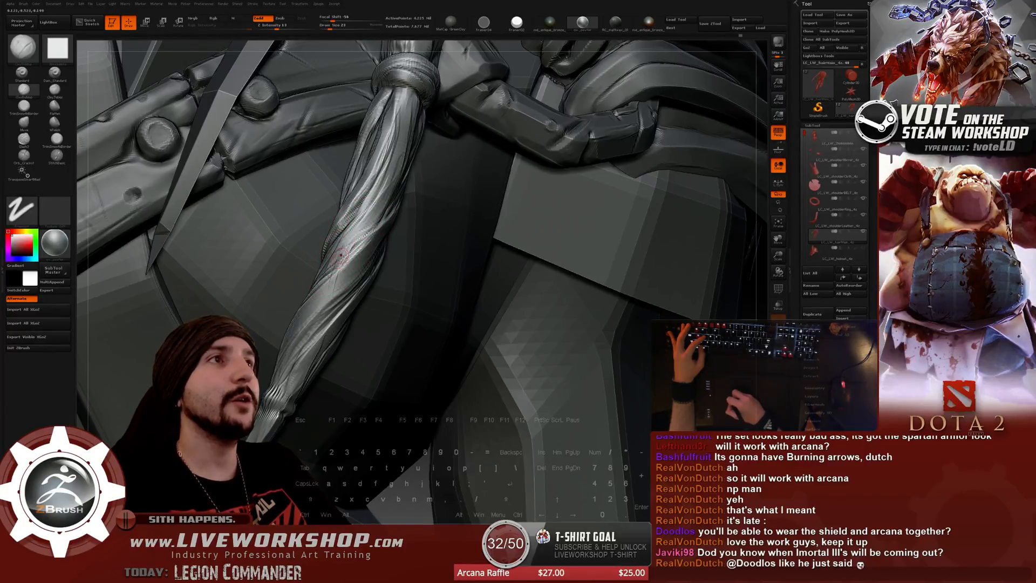
pyautogui.moveTo(341, 258); pyautogui.dragTo(354, 261)
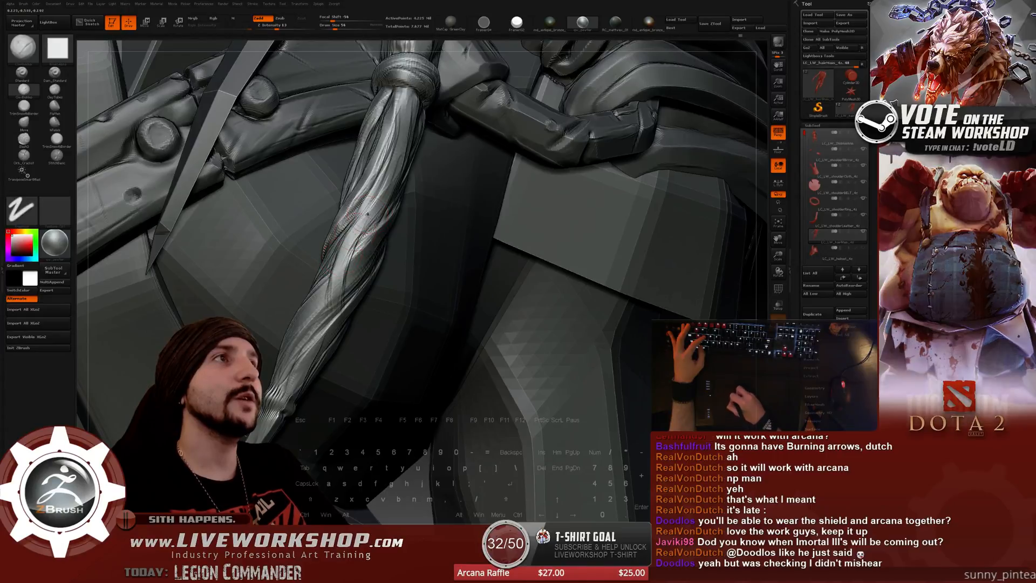
pyautogui.moveTo(415, 188); pyautogui.dragTo(300, 203)
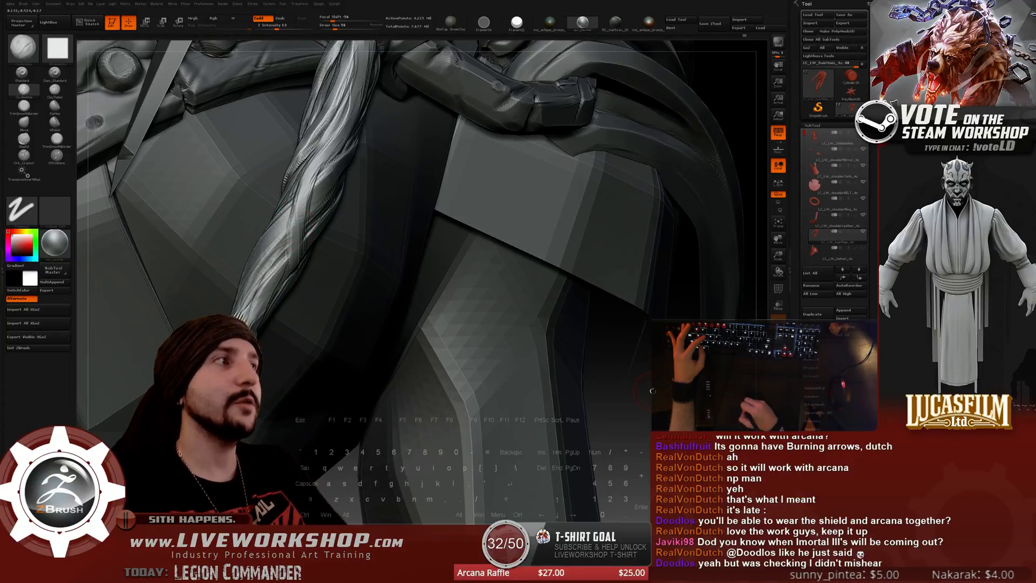
pyautogui.moveTo(652, 391); pyautogui.dragTo(310, 161)
pyautogui.moveTo(208, 59); pyautogui.dragTo(217, 97)
# Reduce the brush size and cut fine strand lines where the twists cross in the front braid's lower half.
pyautogui.press('[')
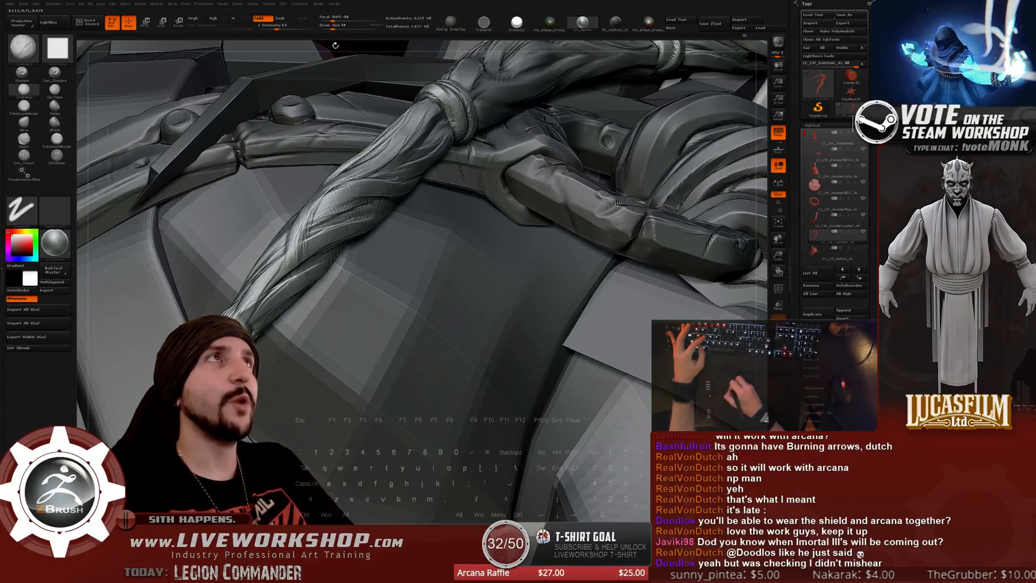
pyautogui.moveTo(335, 43); pyautogui.dragTo(342, 56)
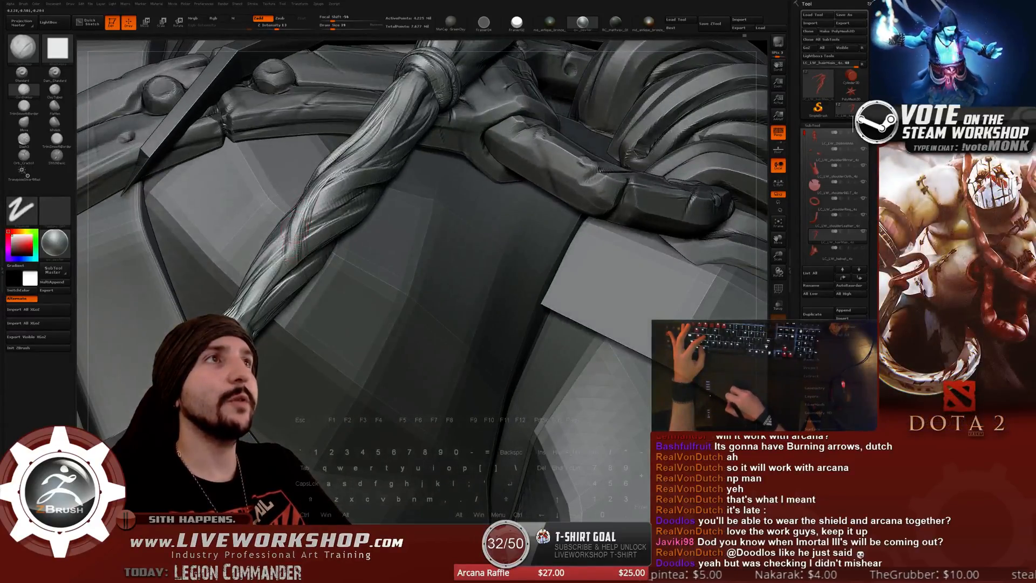
pyautogui.press('s')
pyautogui.moveTo(293, 255); pyautogui.dragTo(295, 255)
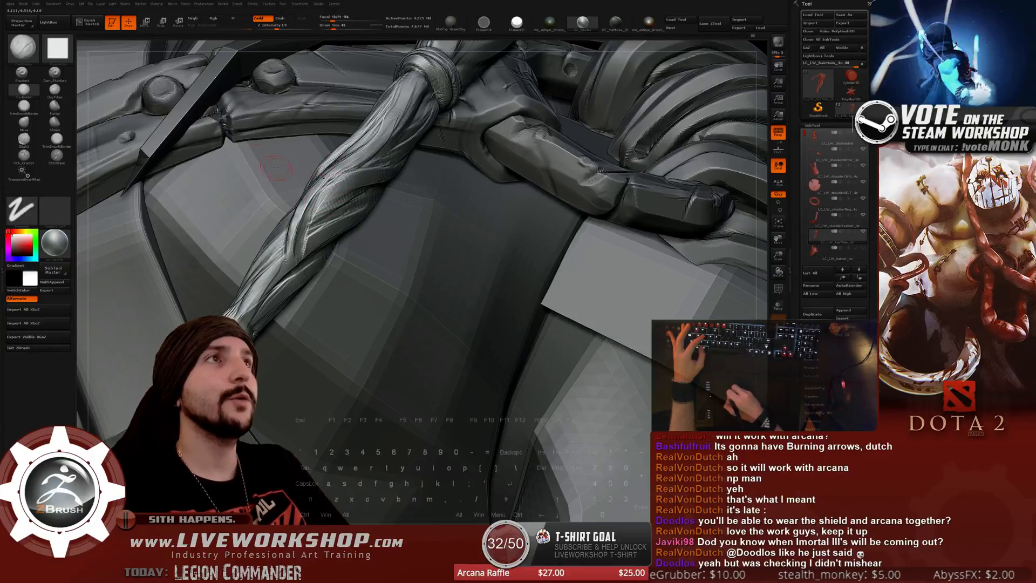
pyautogui.moveTo(300, 46); pyautogui.dragTo(86, 249)
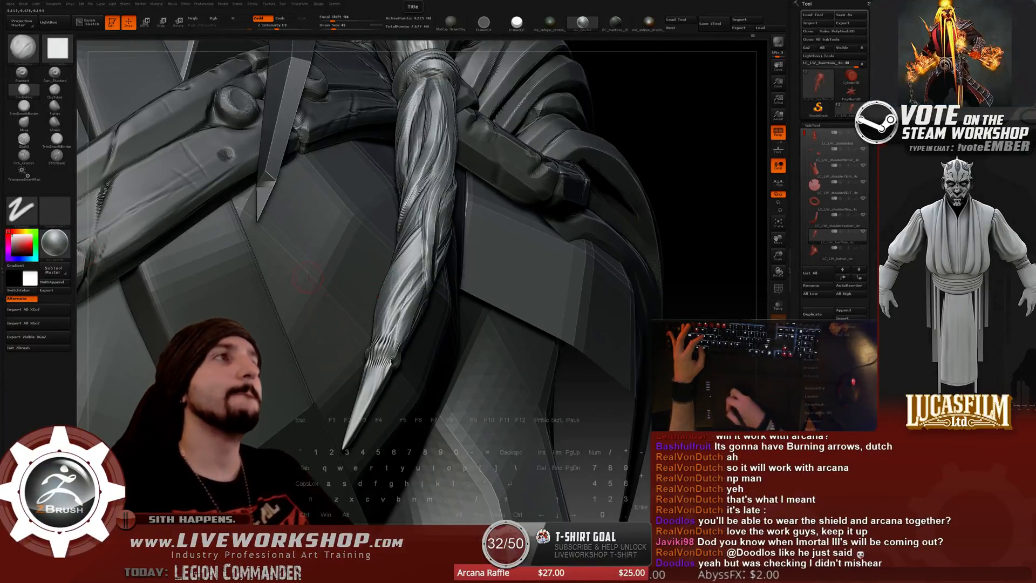
# Sculpt and smooth the overlapping strands on the front braid's lower section above the tied tip.
pyautogui.moveTo(770, 120); pyautogui.dragTo(474, 212)
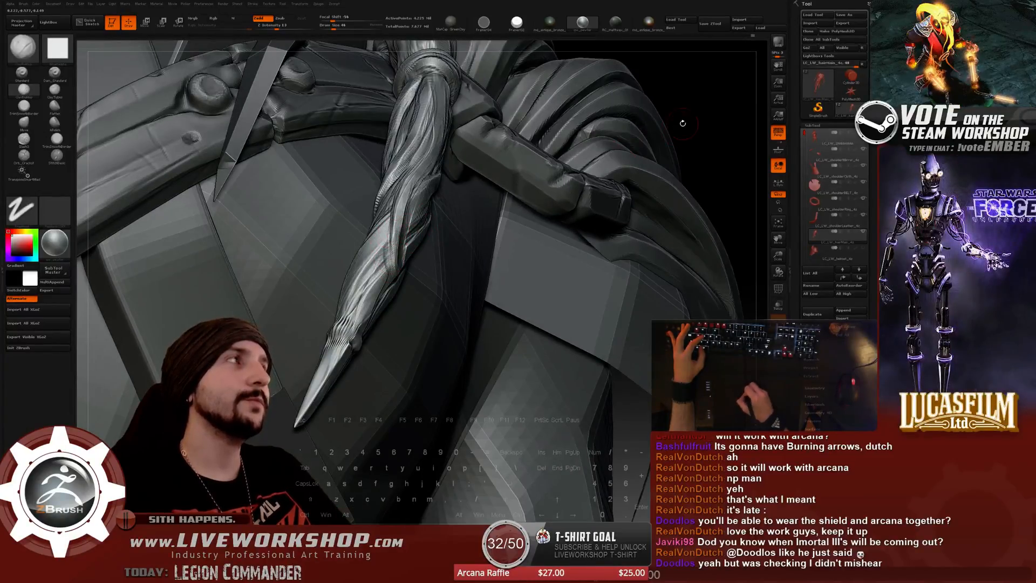
pyautogui.moveTo(388, 226); pyautogui.dragTo(397, 220)
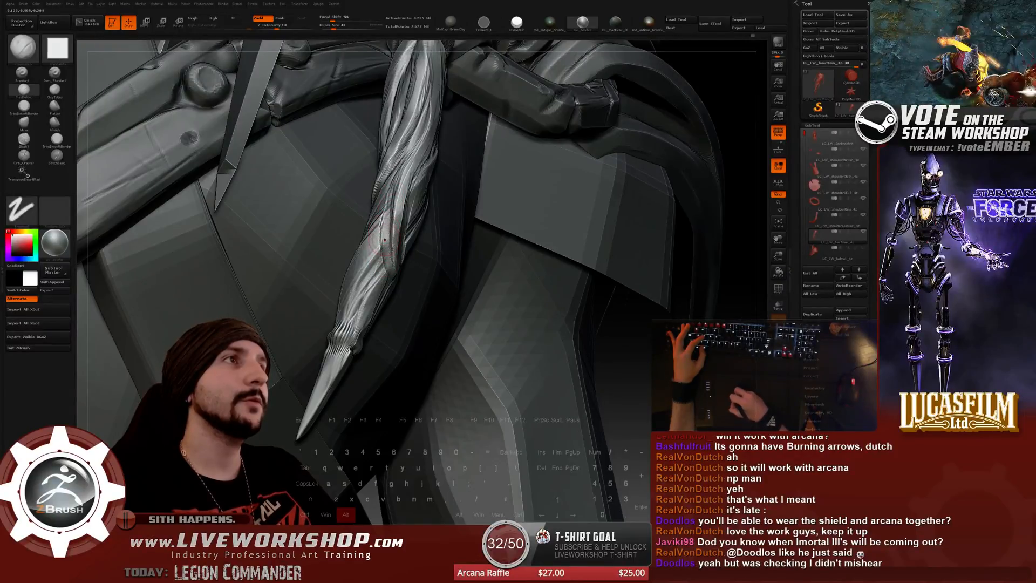
pyautogui.press('shift')
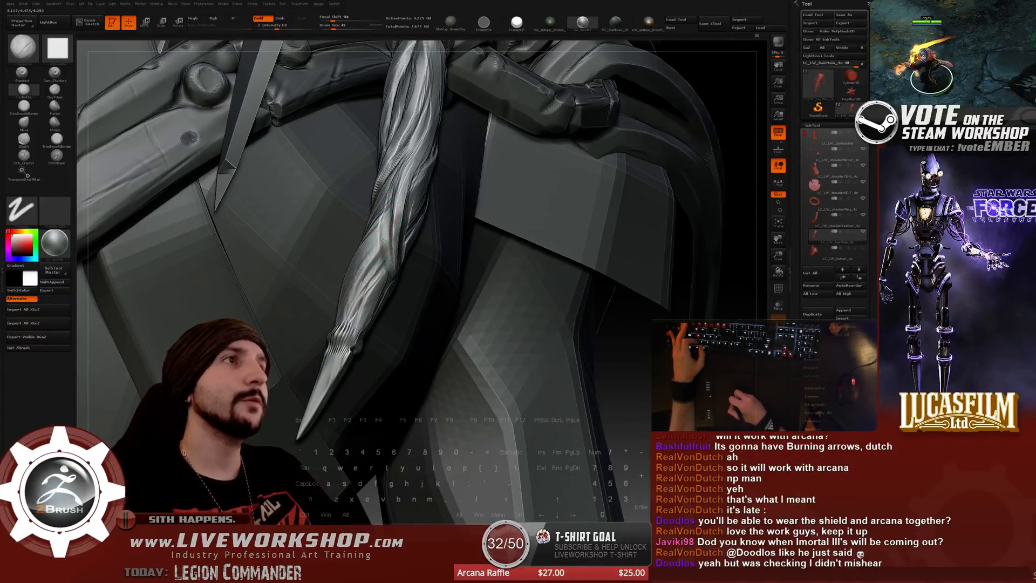
pyautogui.press('shift')
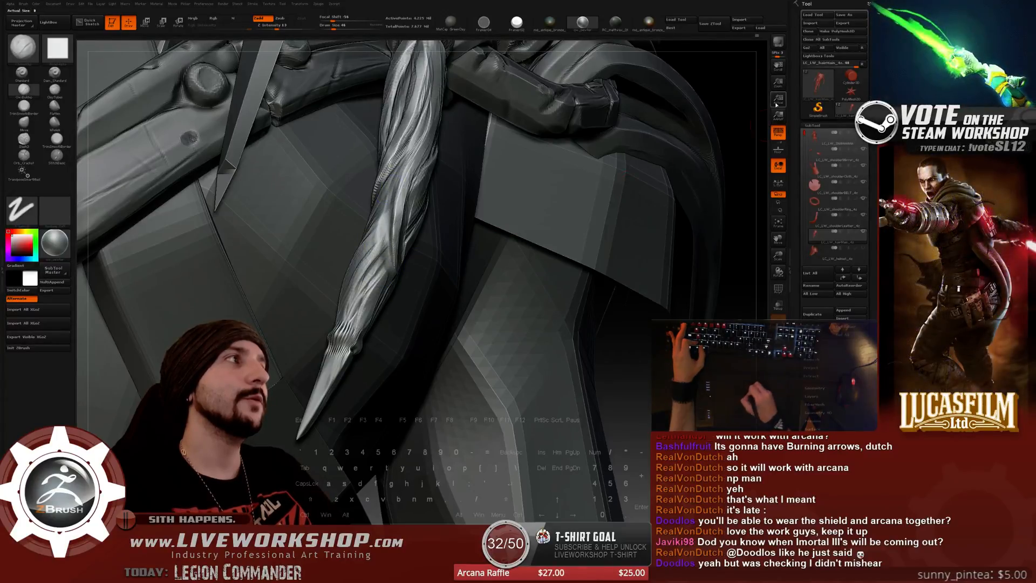
pyautogui.moveTo(752, 81); pyautogui.dragTo(730, 55)
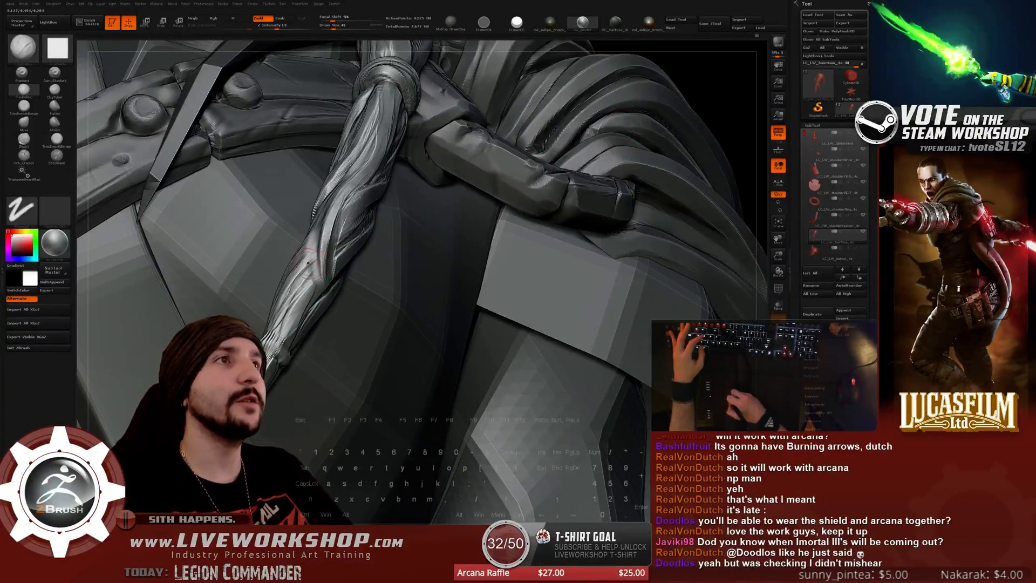
pyautogui.press('shift')
pyautogui.press('alt')
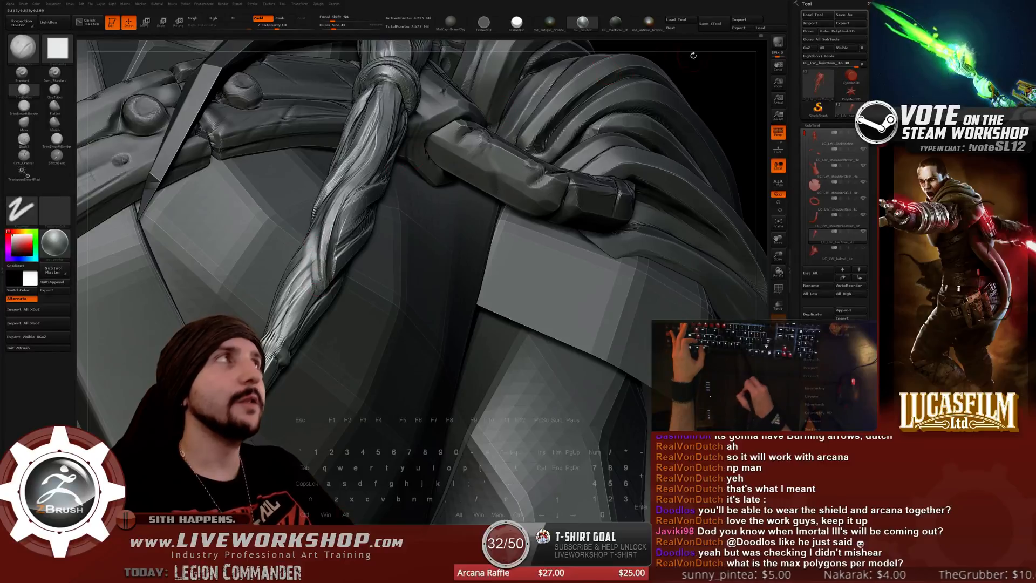
# Define the twisting strands on the inner side of the front braid's middle section and soften them with the Smooth brush.
pyautogui.moveTo(726, 60); pyautogui.dragTo(686, 70)
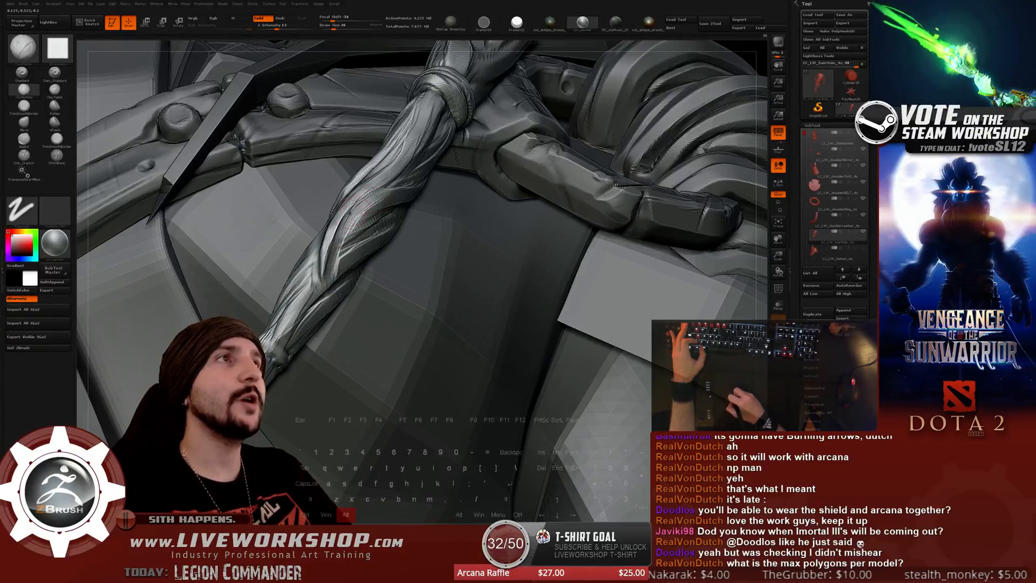
pyautogui.press('shift')
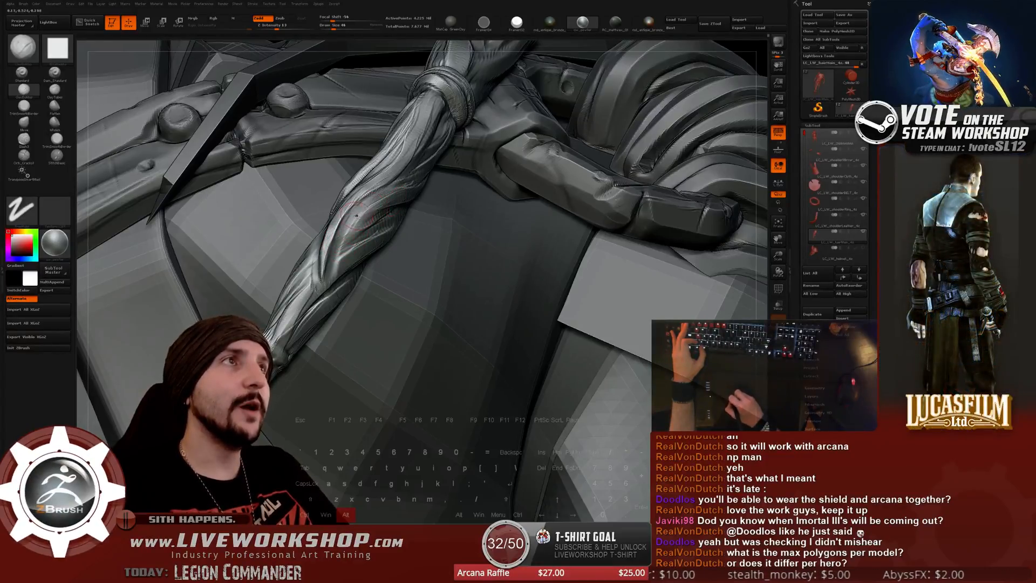
pyautogui.press('shift')
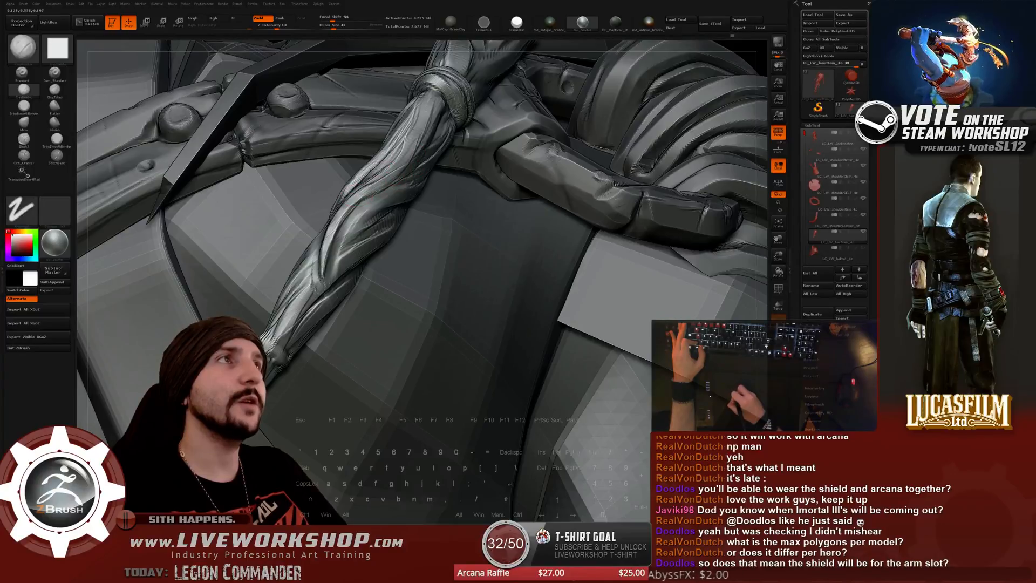
pyautogui.keyDown('alt'); pyautogui.moveTo(578, 44); pyautogui.dragTo(517, 2); pyautogui.keyUp('alt')
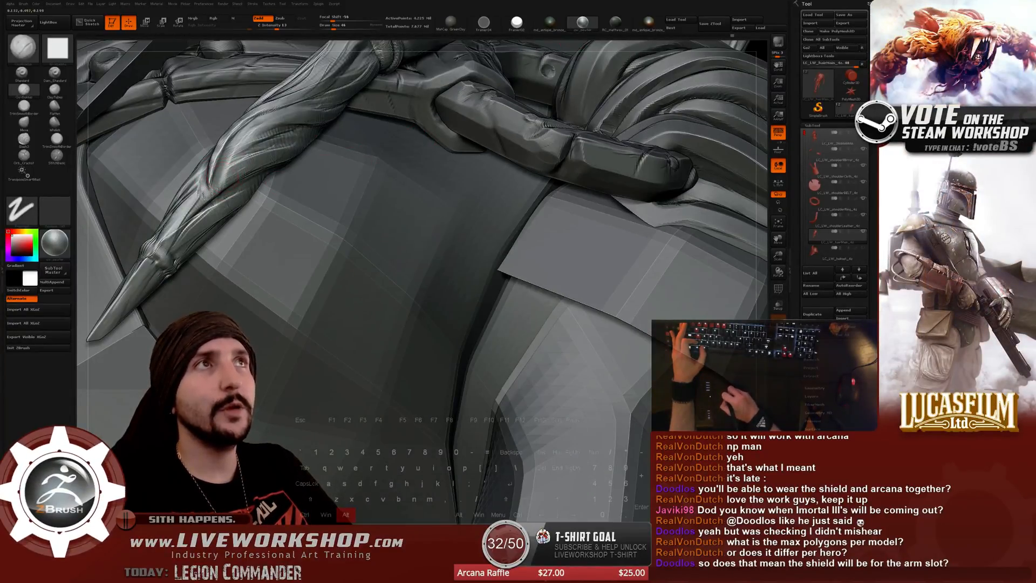
pyautogui.press('shift')
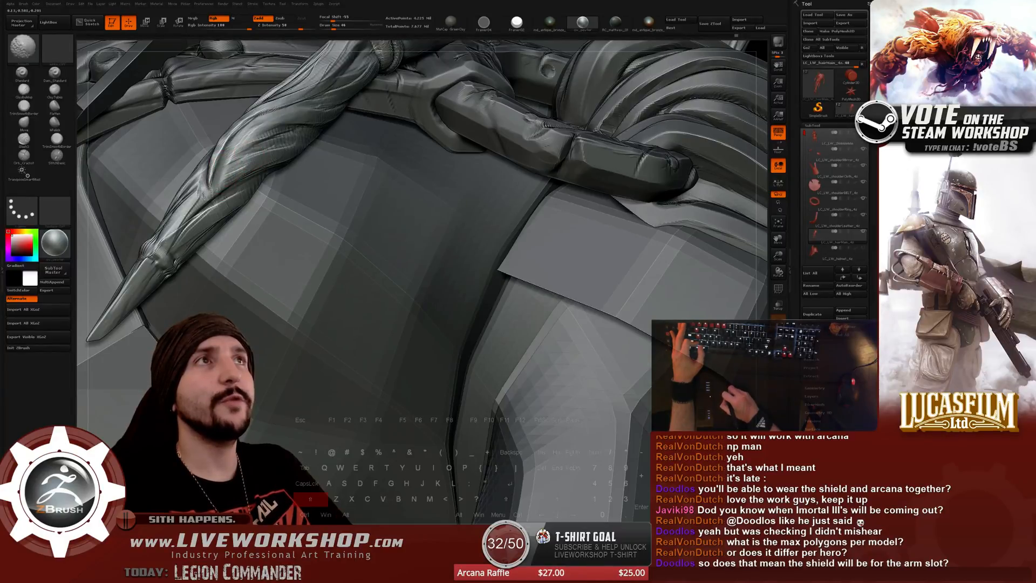
pyautogui.moveTo(257, 126); pyautogui.dragTo(242, 140)
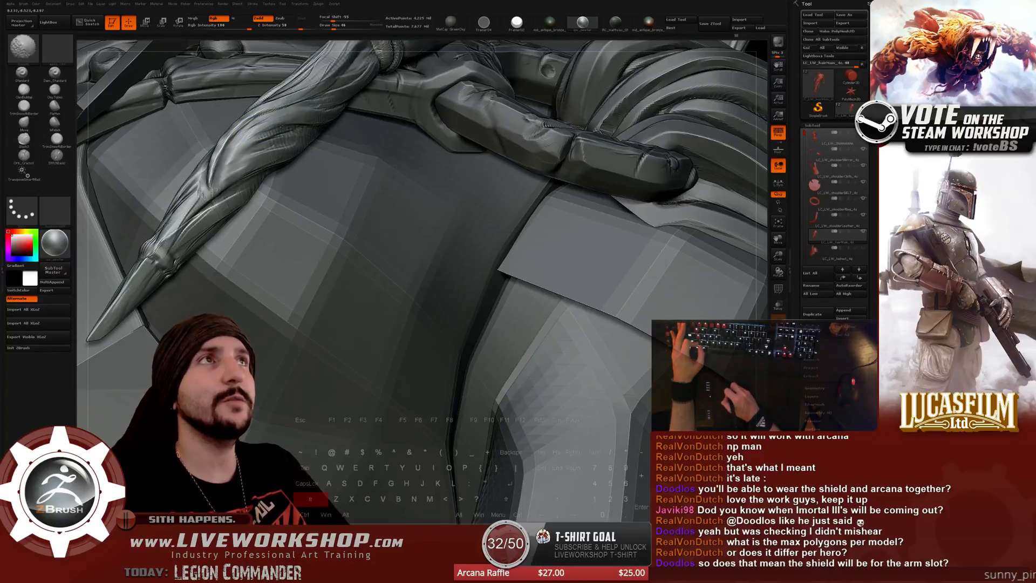
pyautogui.moveTo(81, 201); pyautogui.dragTo(122, 196)
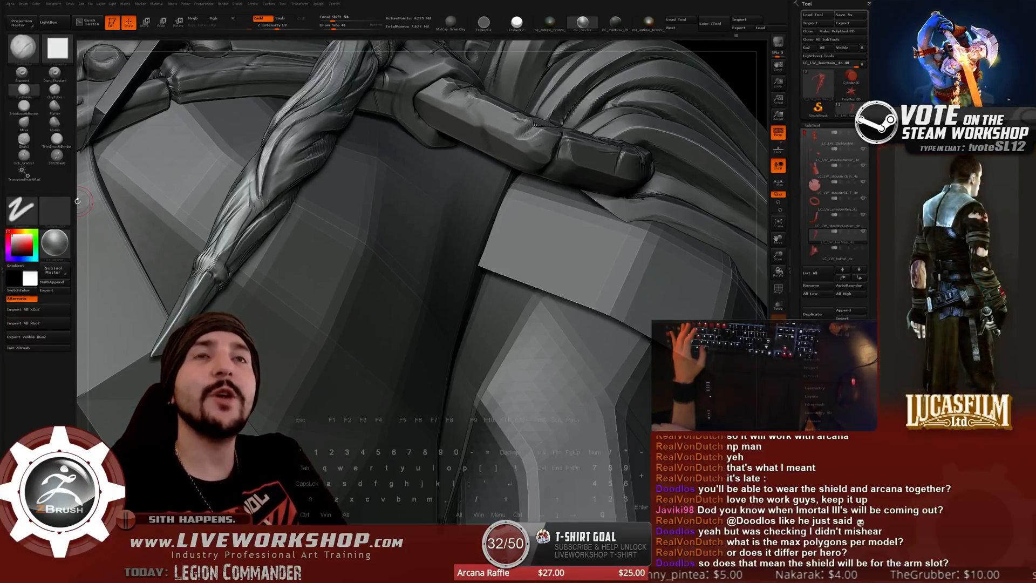
# Refine the strand grooves around the underside and front of the braid's lower twist from several angles.
pyautogui.moveTo(254, 216); pyautogui.dragTo(274, 205)
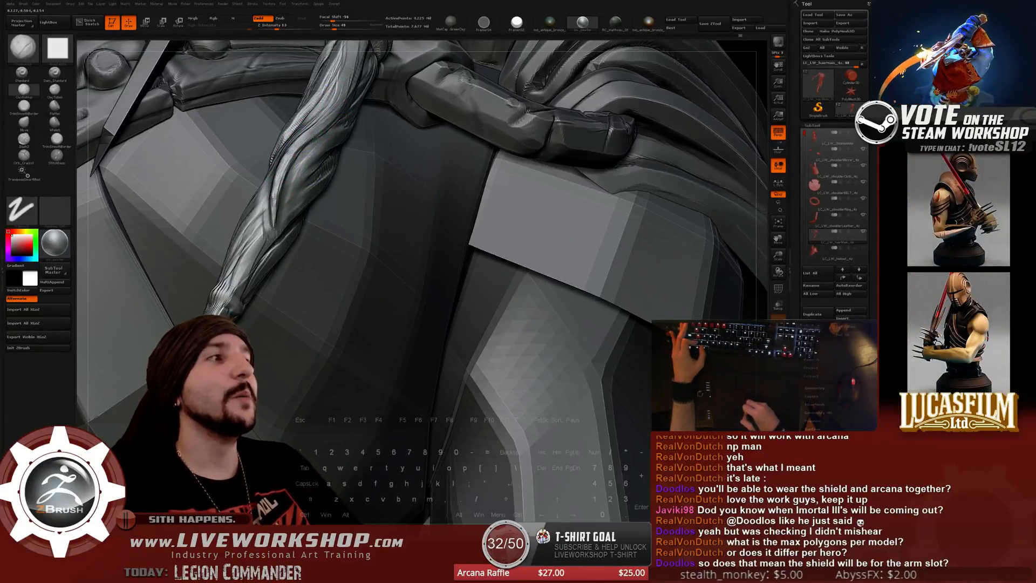
pyautogui.moveTo(439, 196); pyautogui.dragTo(260, 198)
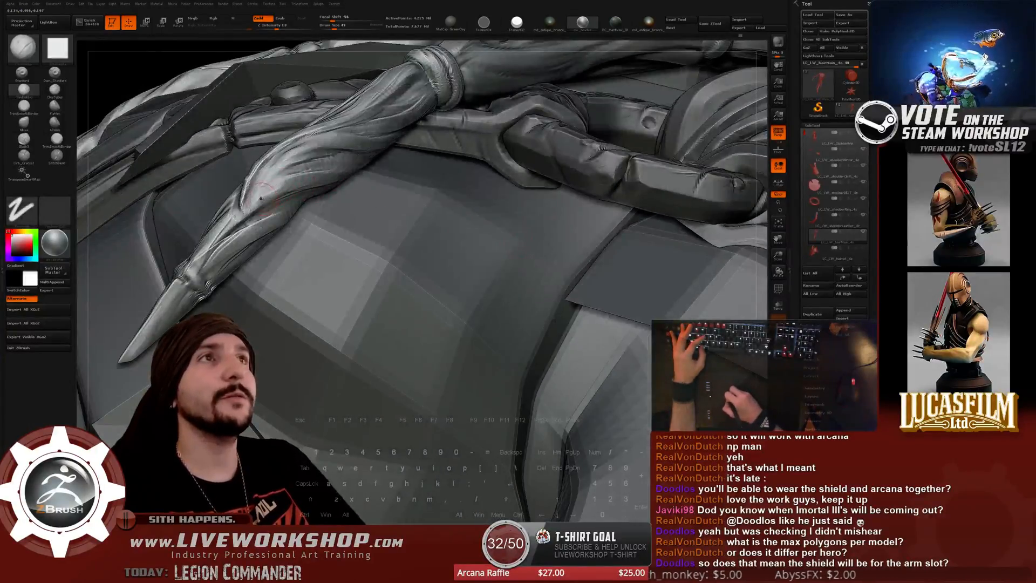
pyautogui.moveTo(264, 43); pyautogui.dragTo(249, 200)
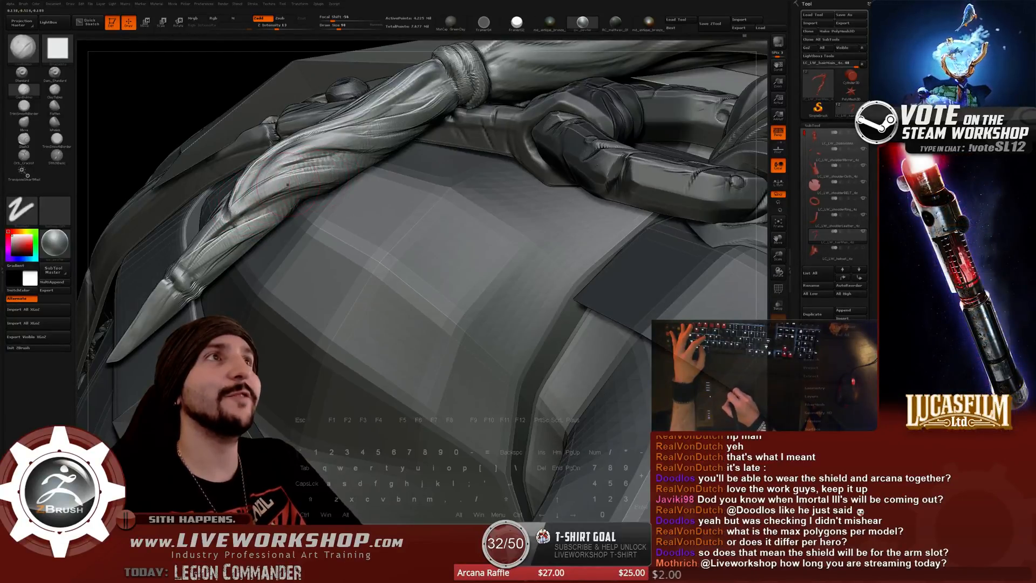
pyautogui.moveTo(176, 110); pyautogui.dragTo(236, 259)
pyautogui.press('2')
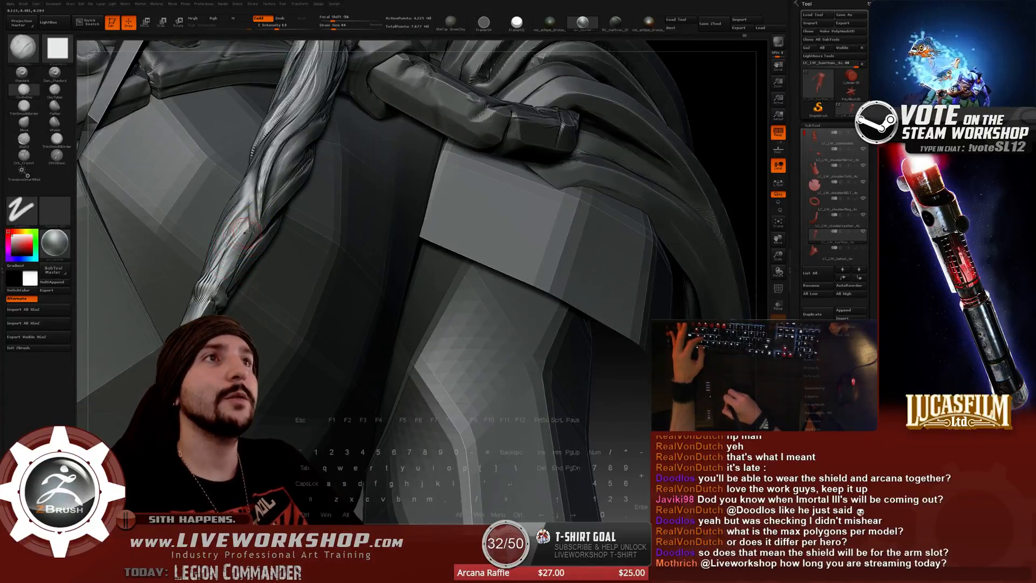
pyautogui.press('shift')
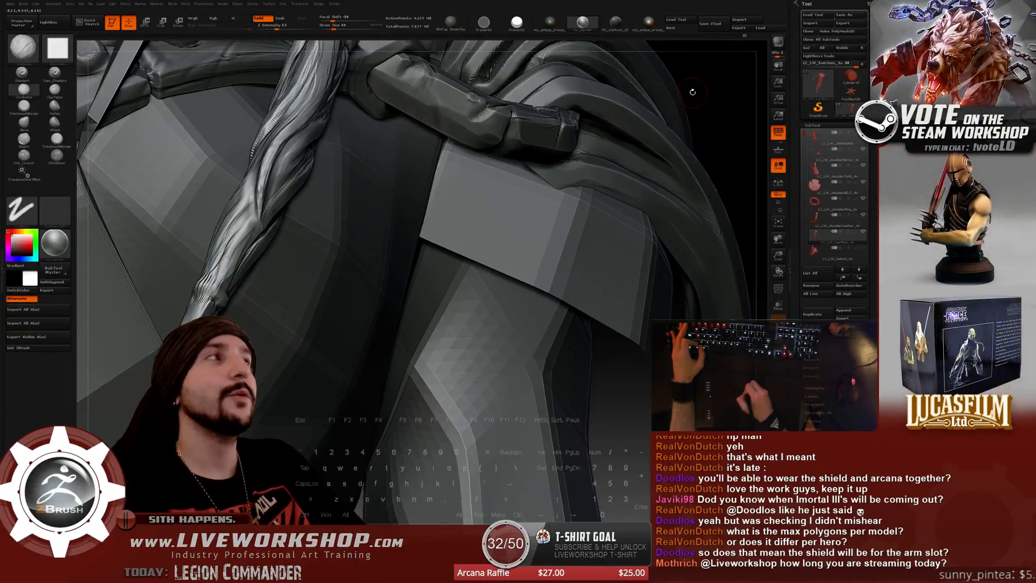
# Build up the wrapped band at the front braid's lower end, just above its pointed tip, working from several angles.
pyautogui.moveTo(240, 265)
pyautogui.mouseDown()
pyautogui.moveTo(216, 283)
pyautogui.moveTo(221, 293)
pyautogui.moveTo(359, 282)
pyautogui.moveTo(518, 240)
pyautogui.mouseUp()
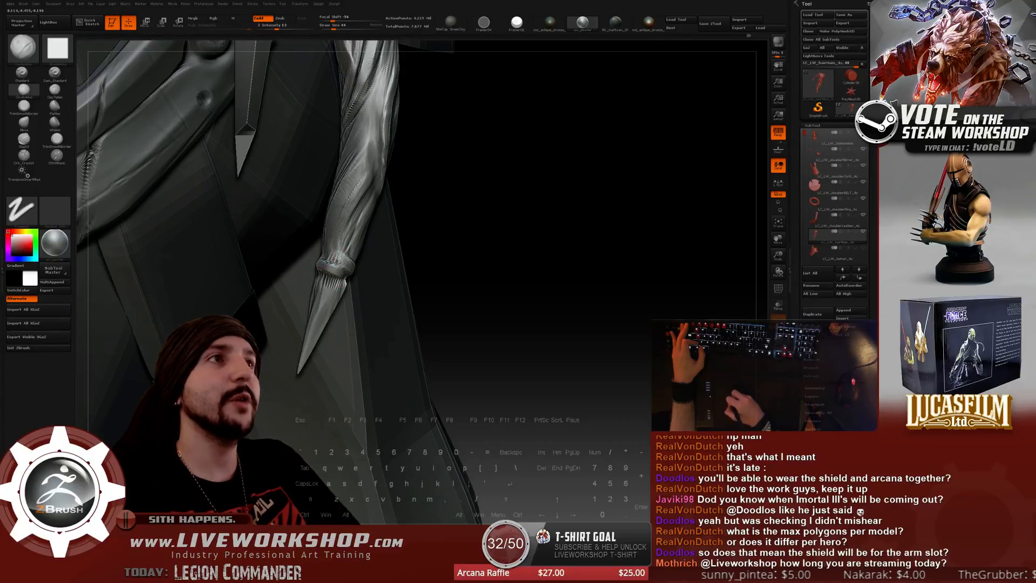
pyautogui.moveTo(430, 250)
pyautogui.mouseDown()
pyautogui.moveTo(335, 268)
pyautogui.moveTo(318, 293)
pyautogui.mouseUp()
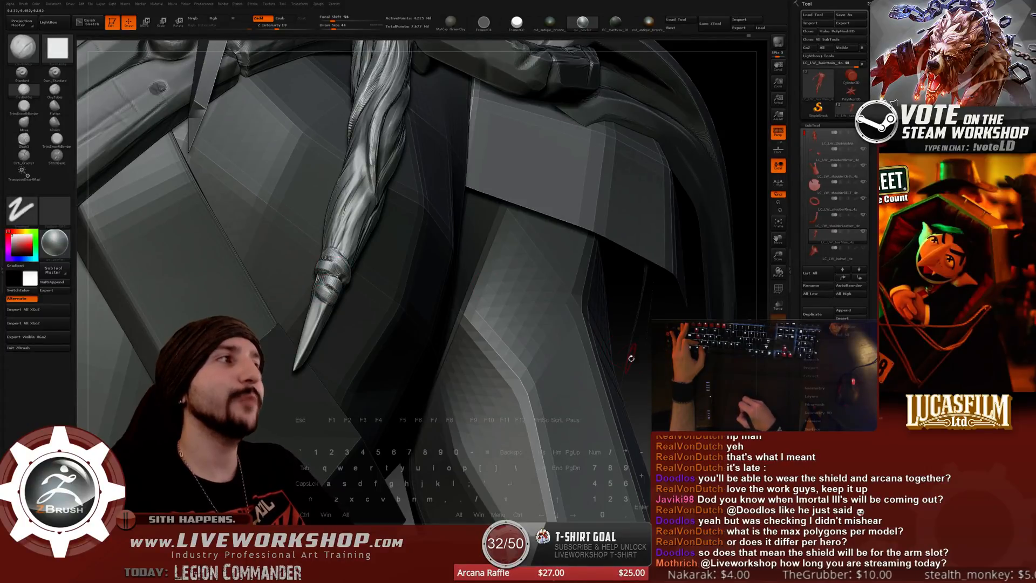
pyautogui.moveTo(632, 358); pyautogui.dragTo(308, 278)
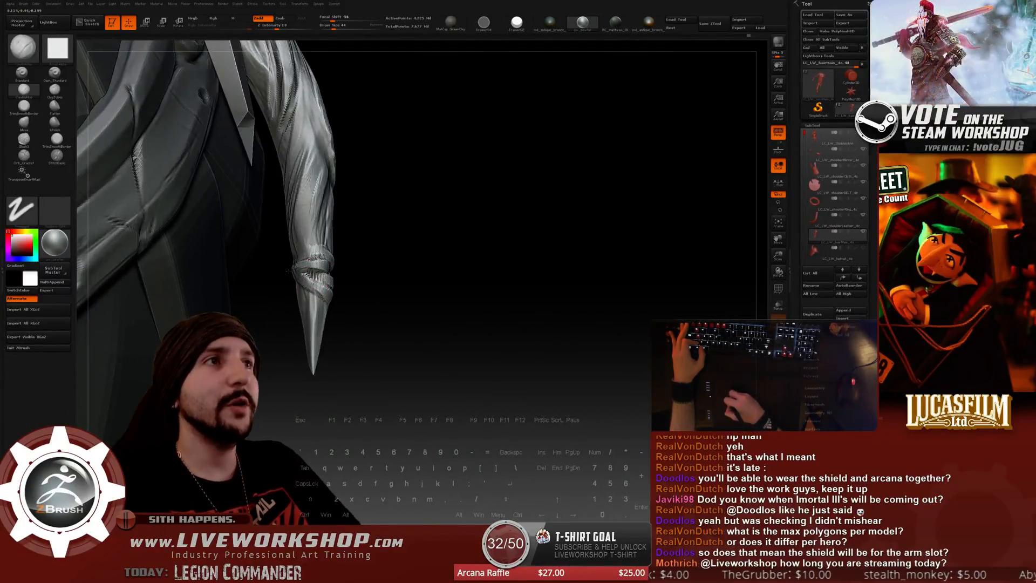
pyautogui.moveTo(386, 260); pyautogui.dragTo(314, 233)
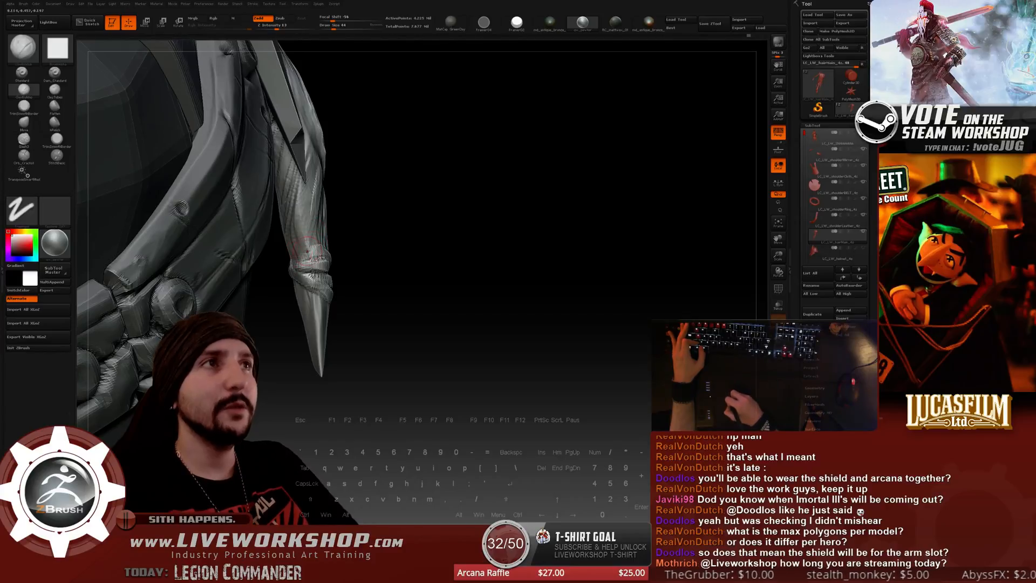
pyautogui.press(']')
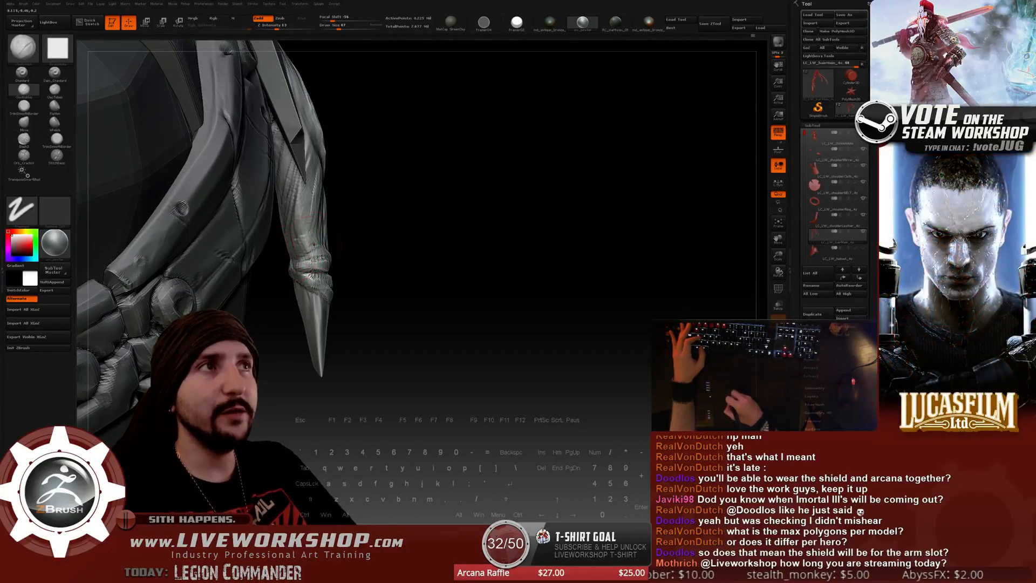
# Adjust the brush size and sculpt another wrapped band below the first one, at the base of the front braid's pointed tip.
pyautogui.moveTo(356, 249)
pyautogui.mouseDown()
pyautogui.moveTo(400, 245)
pyautogui.moveTo(293, 288)
pyautogui.mouseUp()
pyautogui.press('s')
pyautogui.click(310, 259)
pyautogui.press('s')
pyautogui.click(305, 280)
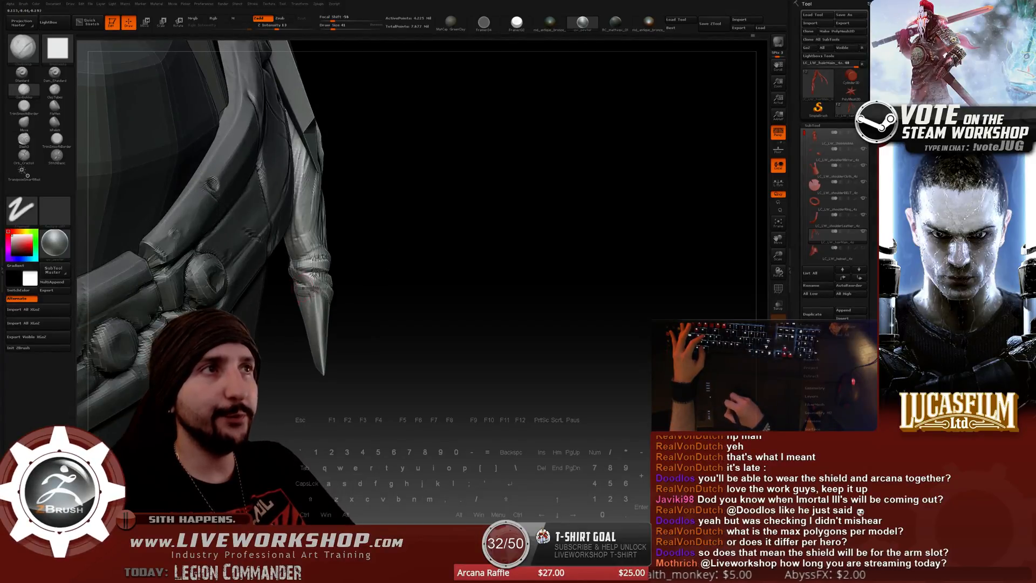
pyautogui.press('s')
pyautogui.click(303, 288)
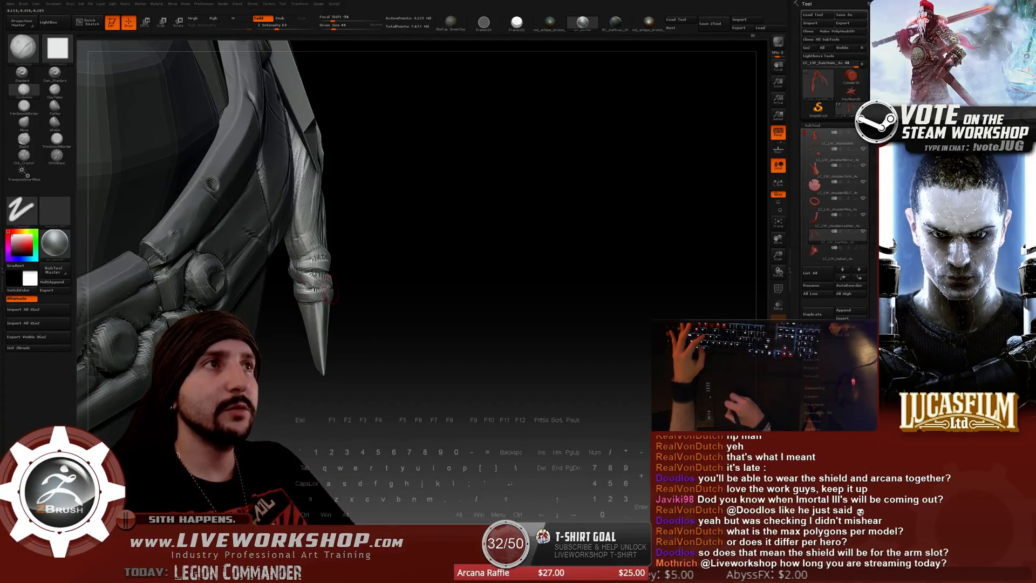
# Continue the wrapped bands around the inner and outer sides of the front braid's lower end.
pyautogui.moveTo(429, 269); pyautogui.dragTo(275, 281)
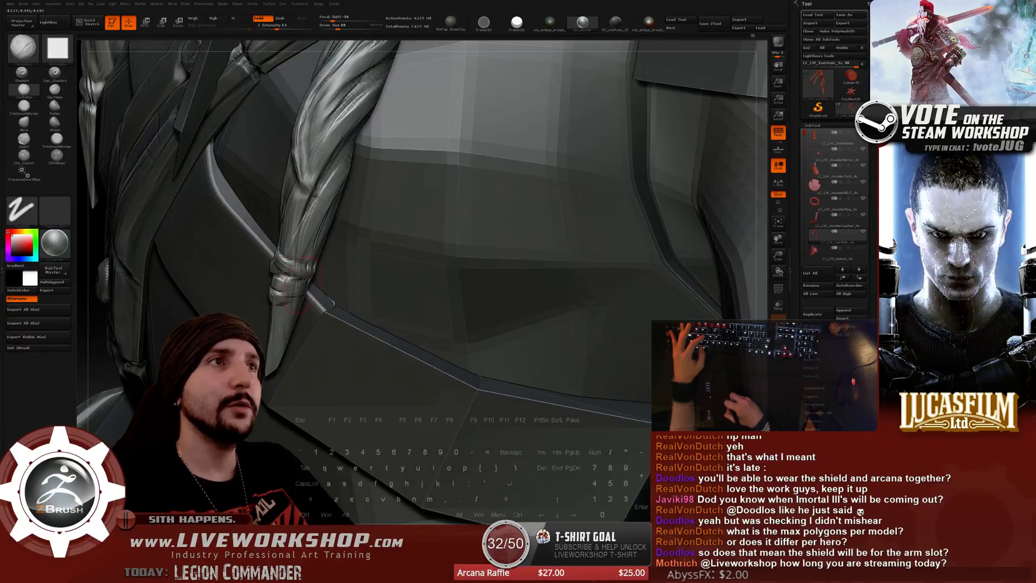
pyautogui.press('s')
pyautogui.click(291, 286)
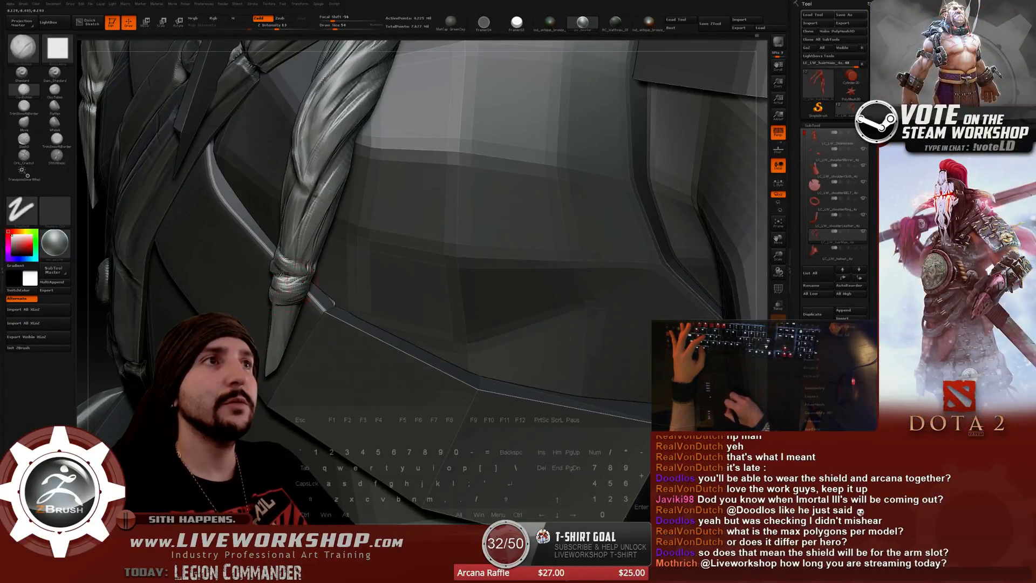
pyautogui.moveTo(116, 332); pyautogui.dragTo(189, 317)
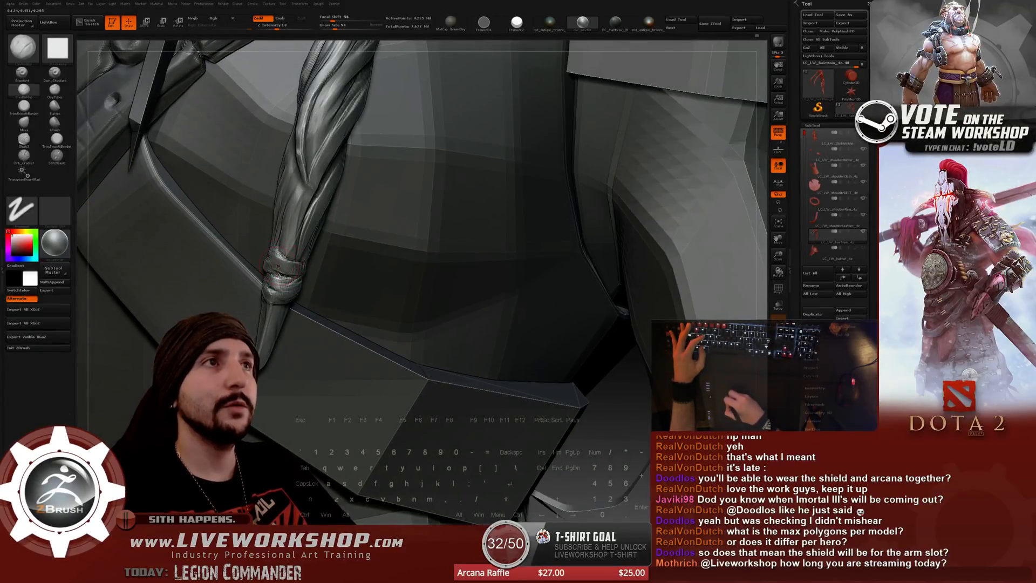
pyautogui.moveTo(605, 439); pyautogui.dragTo(346, 253)
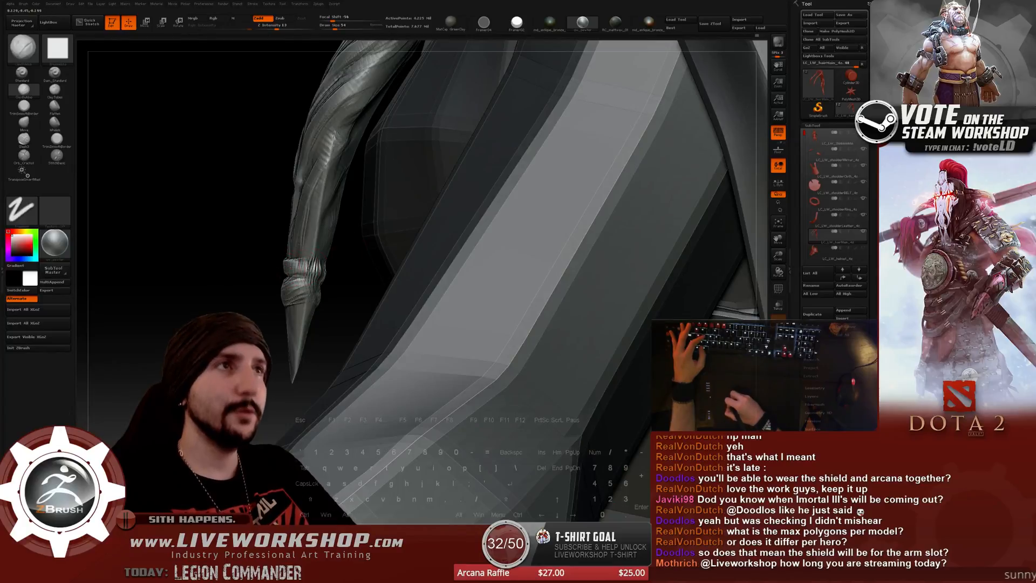
pyautogui.moveTo(247, 296)
pyautogui.mouseDown()
pyautogui.moveTo(293, 292)
pyautogui.moveTo(229, 274)
pyautogui.moveTo(290, 293)
pyautogui.mouseUp()
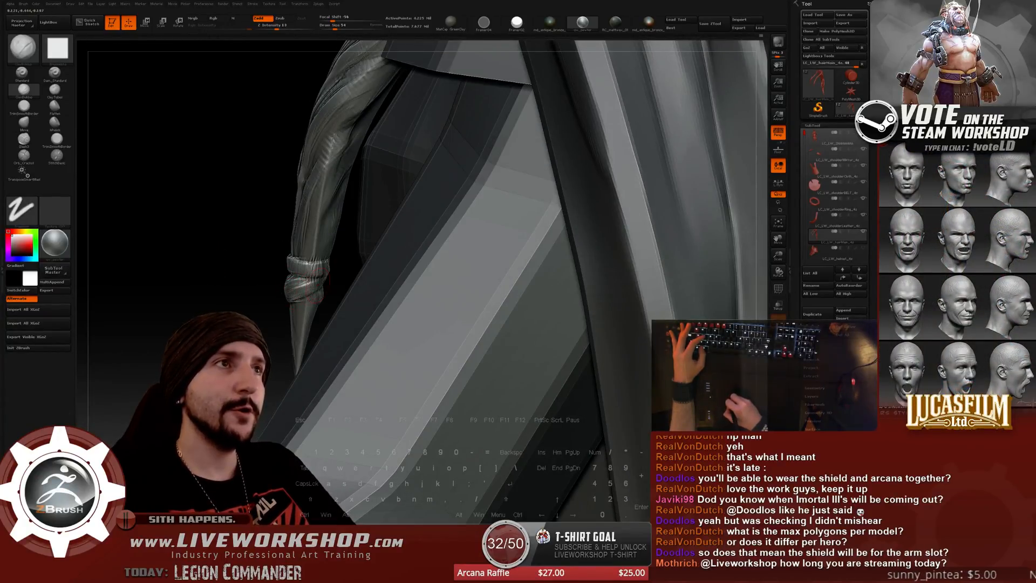
pyautogui.moveTo(229, 257); pyautogui.dragTo(530, 210)
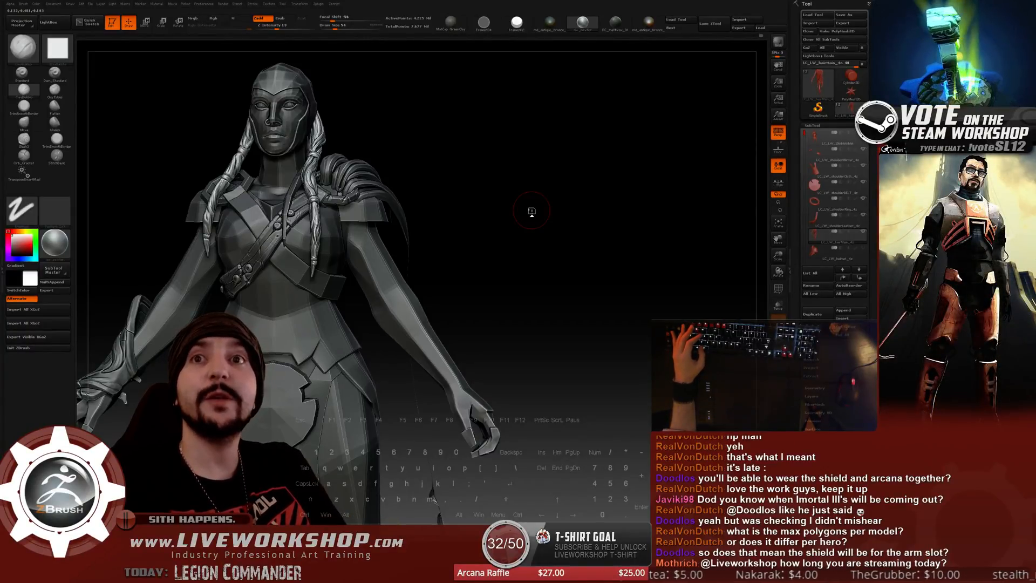
pyautogui.press('super')
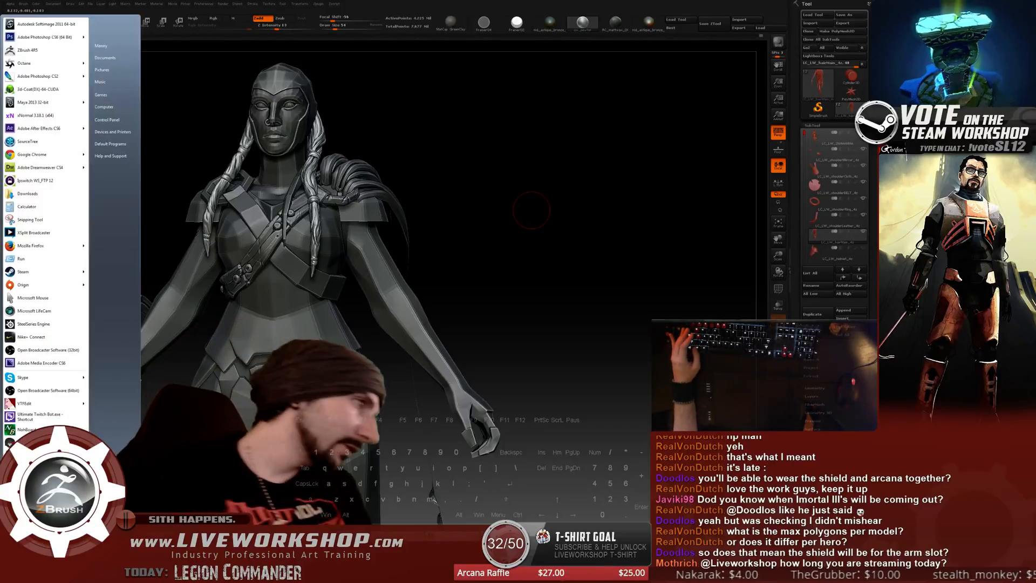
pyautogui.press('Escape')
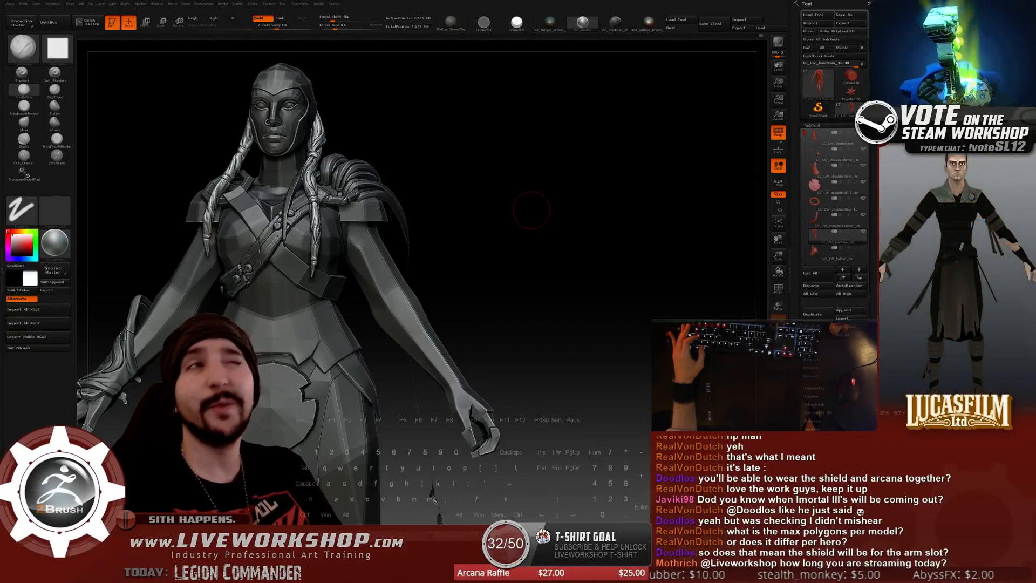
# Sharpen the ridges and the grooves between the wrapped bands around the front braid's tied tip at close range.
pyautogui.moveTo(532, 211)
pyautogui.mouseDown()
pyautogui.moveTo(551, 166)
pyautogui.moveTo(650, 145)
pyautogui.moveTo(652, 133)
pyautogui.moveTo(620, 192)
pyautogui.moveTo(633, 219)
pyautogui.moveTo(640, 176)
pyautogui.moveTo(678, 225)
pyautogui.moveTo(677, 171)
pyautogui.moveTo(674, 195)
pyautogui.mouseUp()
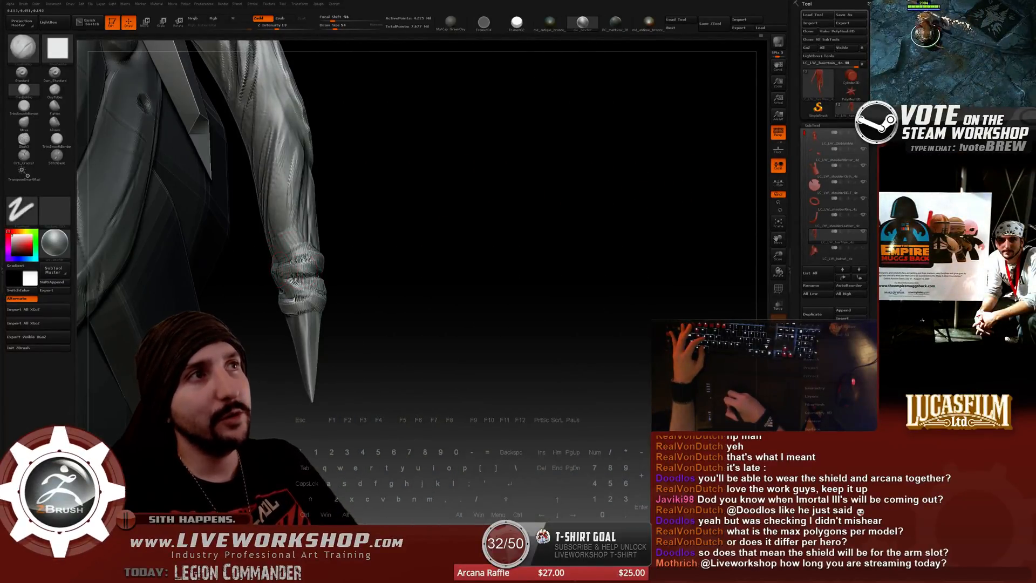
pyautogui.keyDown('alt'); pyautogui.moveTo(464, 222); pyautogui.dragTo(464, 259); pyautogui.keyUp('alt')
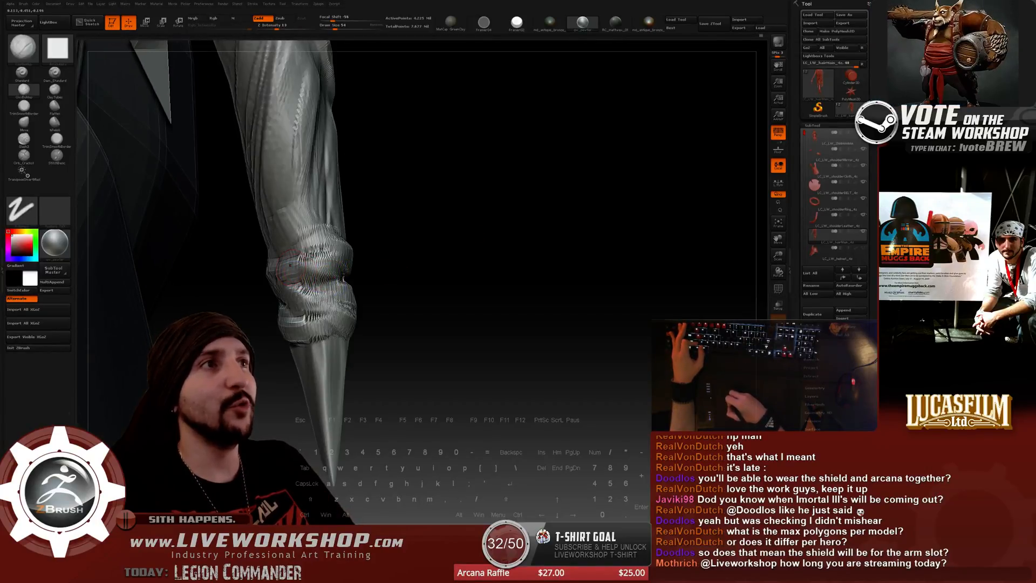
pyautogui.moveTo(431, 260); pyautogui.dragTo(291, 267)
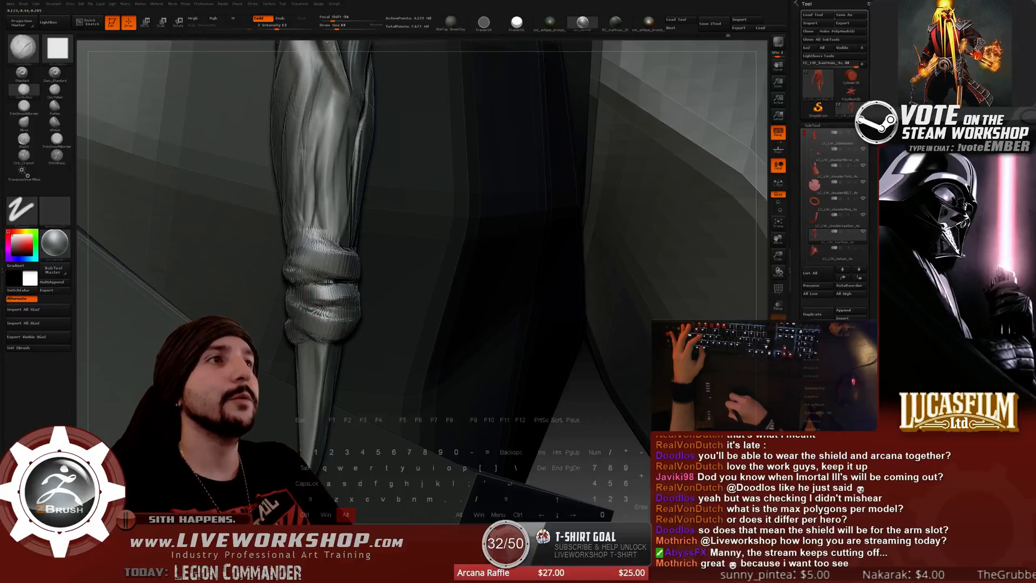
pyautogui.moveTo(331, 308); pyautogui.dragTo(367, 307, button='right')
pyautogui.keyDown('alt'); pyautogui.moveTo(380, 305); pyautogui.dragTo(351, 305); pyautogui.keyUp('alt')
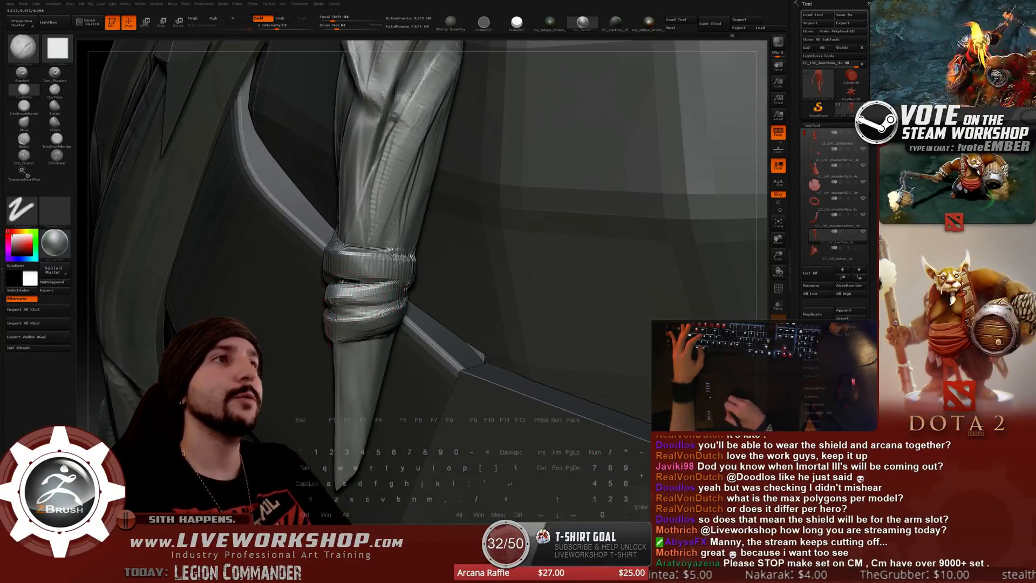
# Check the braids against the whole upper body and save the project.
pyautogui.keyDown('ctrl'); pyautogui.moveTo(364, 308); pyautogui.dragTo(529, 276, button='right'); pyautogui.keyUp('ctrl')
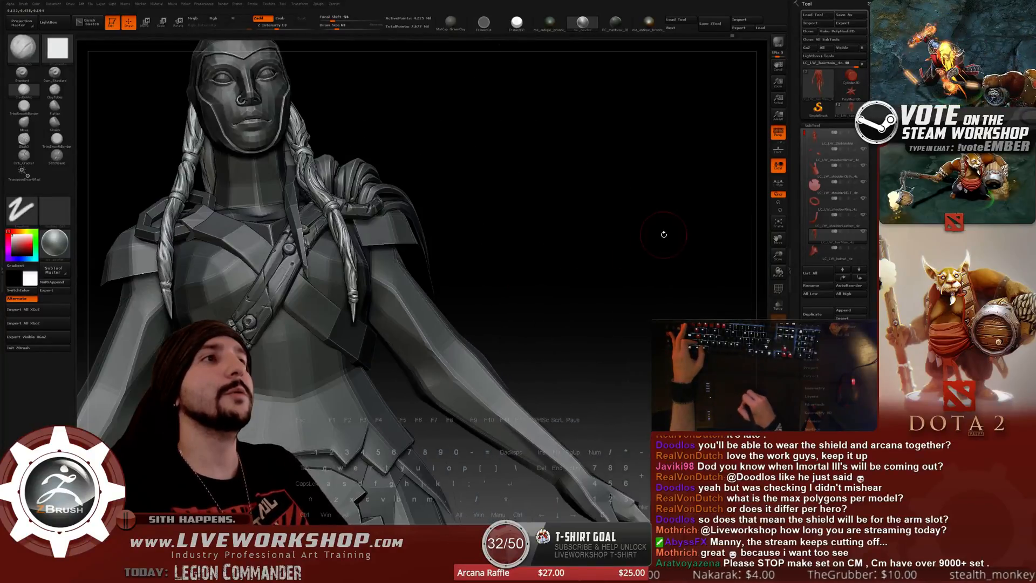
pyautogui.keyDown('ctrl'); pyautogui.moveTo(664, 234); pyautogui.dragTo(530, 353, button='right'); pyautogui.keyUp('ctrl')
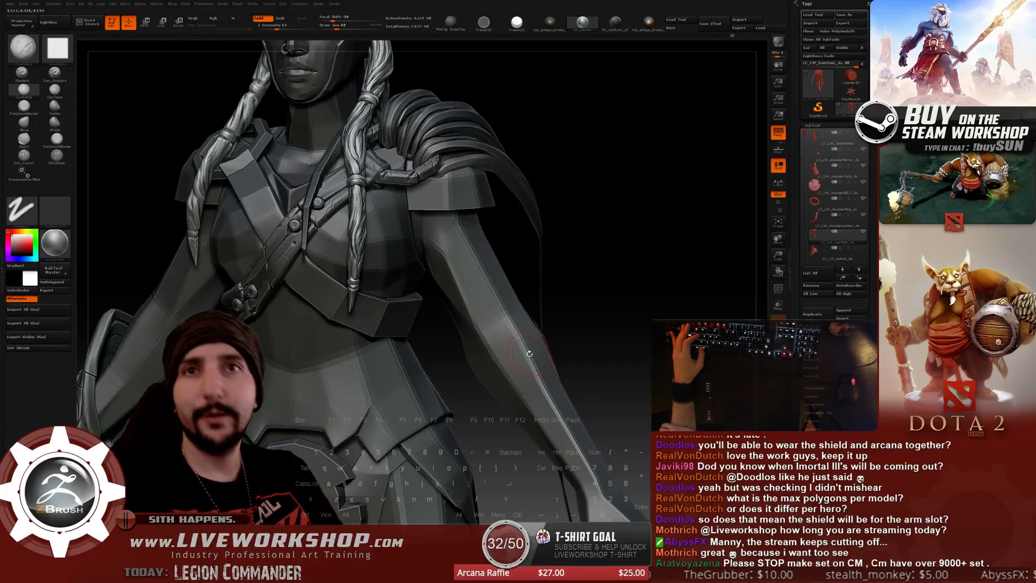
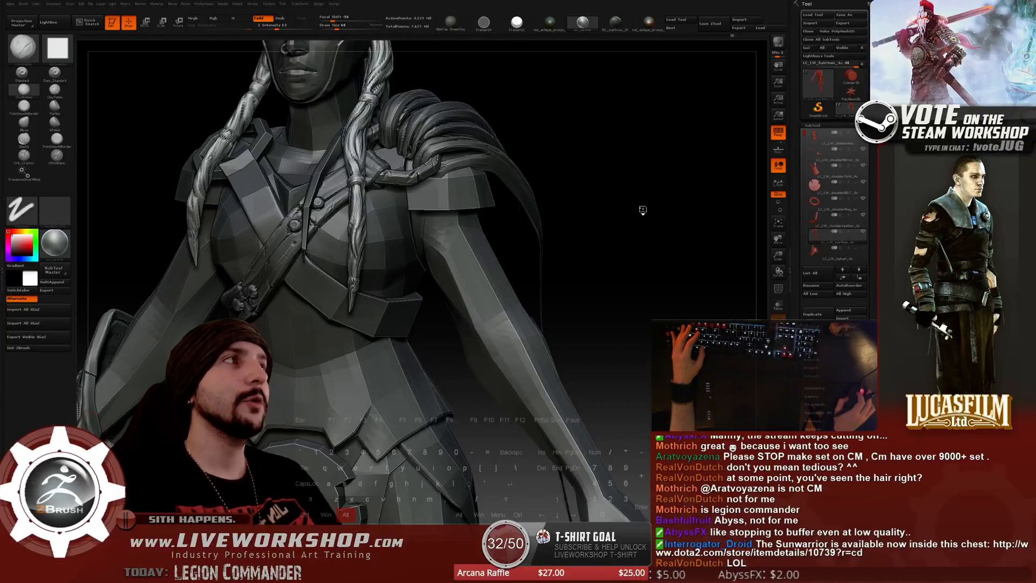
pyautogui.moveTo(640, 209); pyautogui.dragTo(674, 191)
pyautogui.hotkey('ctrl', 's')
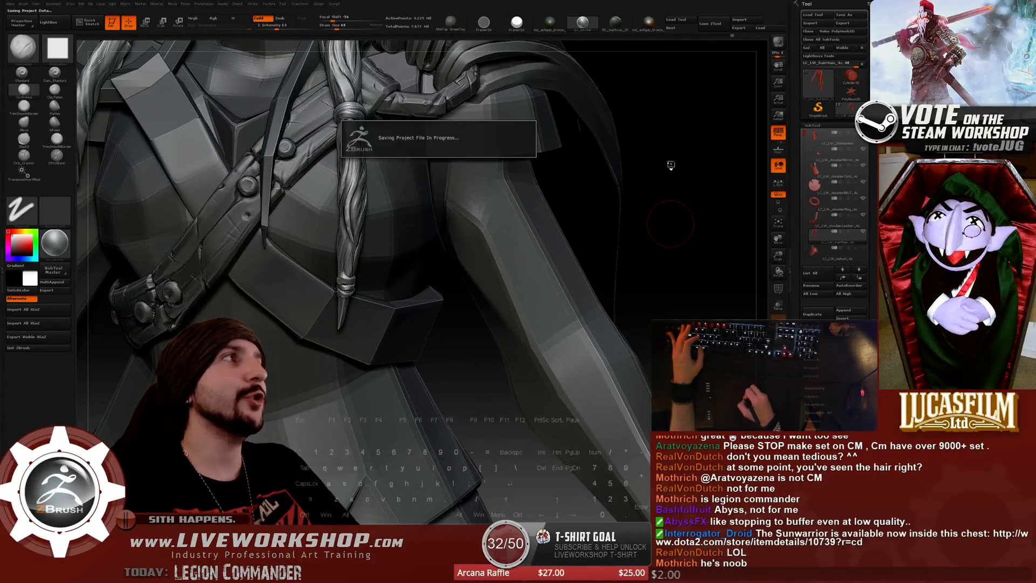
# Refine the hair strand lines on the front braid between its middle tie and lower wrapped bands.
pyautogui.keyDown('alt'); pyautogui.moveTo(689, 161); pyautogui.dragTo(658, 285); pyautogui.keyUp('alt')
pyautogui.moveTo(685, 247)
pyautogui.keyDown('alt'); pyautogui.mouseDown()
pyautogui.moveTo(650, 259)
pyautogui.moveTo(650, 274)
pyautogui.mouseUp(); pyautogui.keyUp('alt')
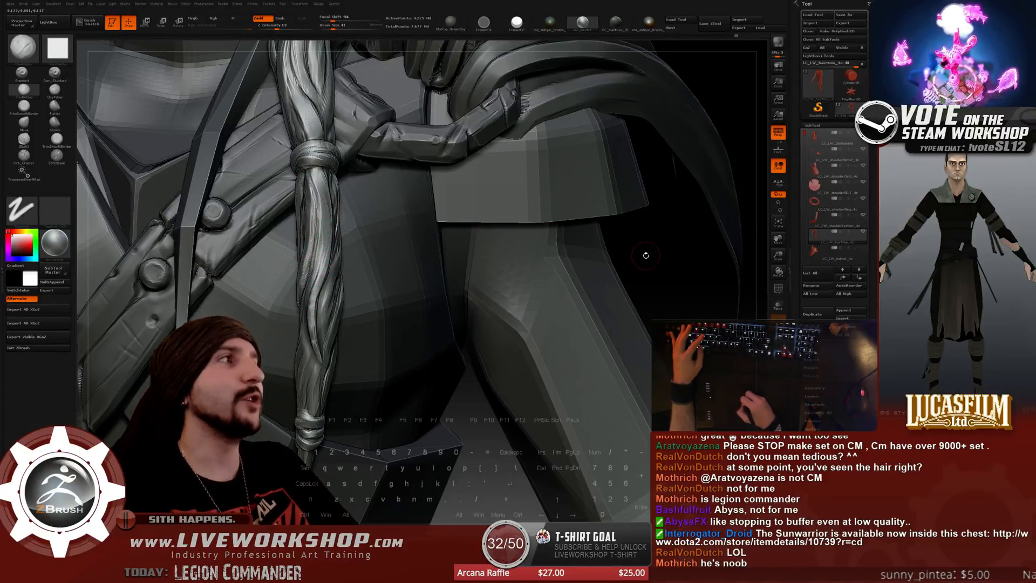
pyautogui.moveTo(646, 255); pyautogui.dragTo(320, 234)
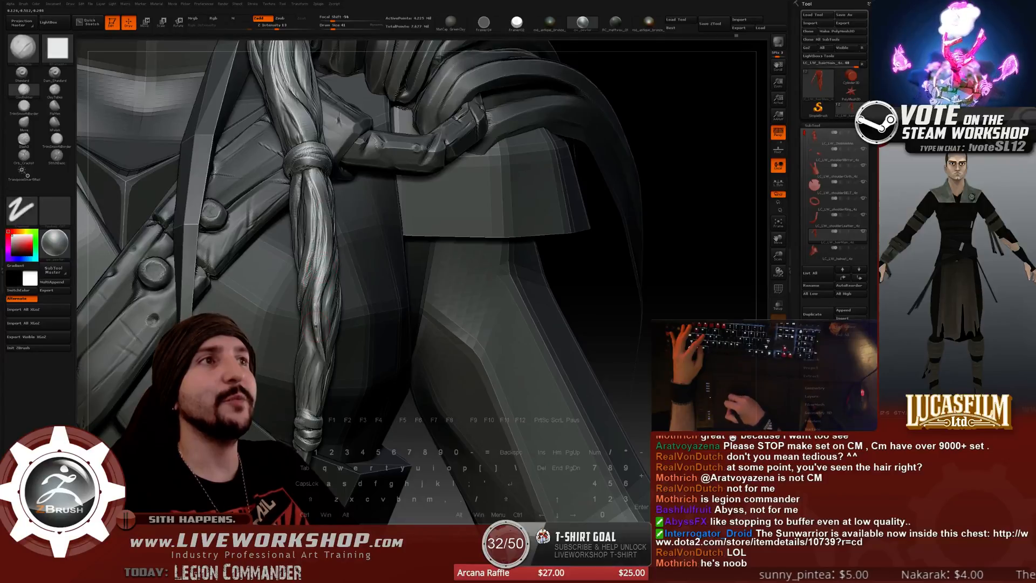
pyautogui.moveTo(691, 232)
pyautogui.mouseDown()
pyautogui.moveTo(712, 221)
pyautogui.moveTo(648, 200)
pyautogui.moveTo(284, 307)
pyautogui.mouseUp()
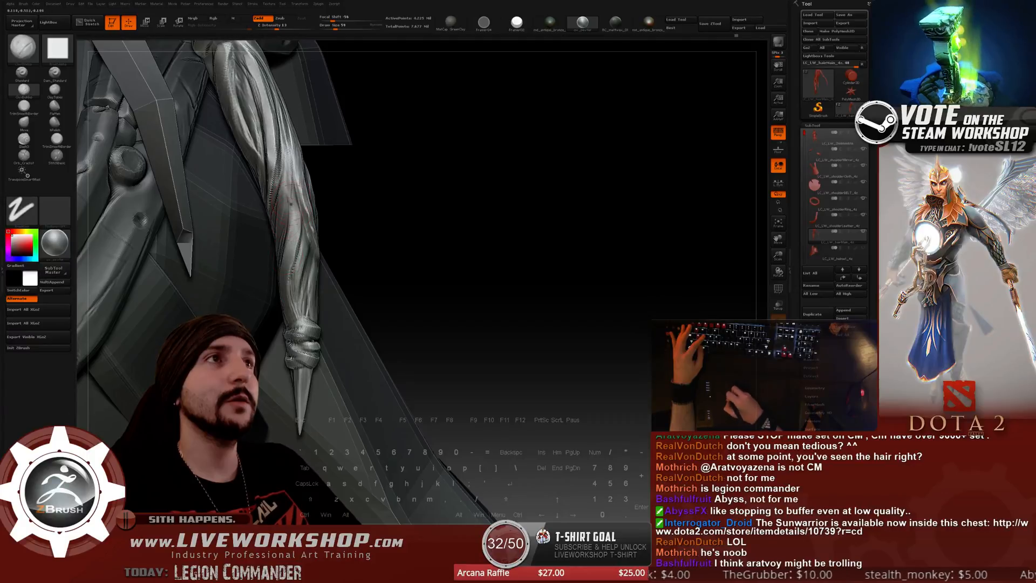
pyautogui.moveTo(348, 176); pyautogui.dragTo(423, 155)
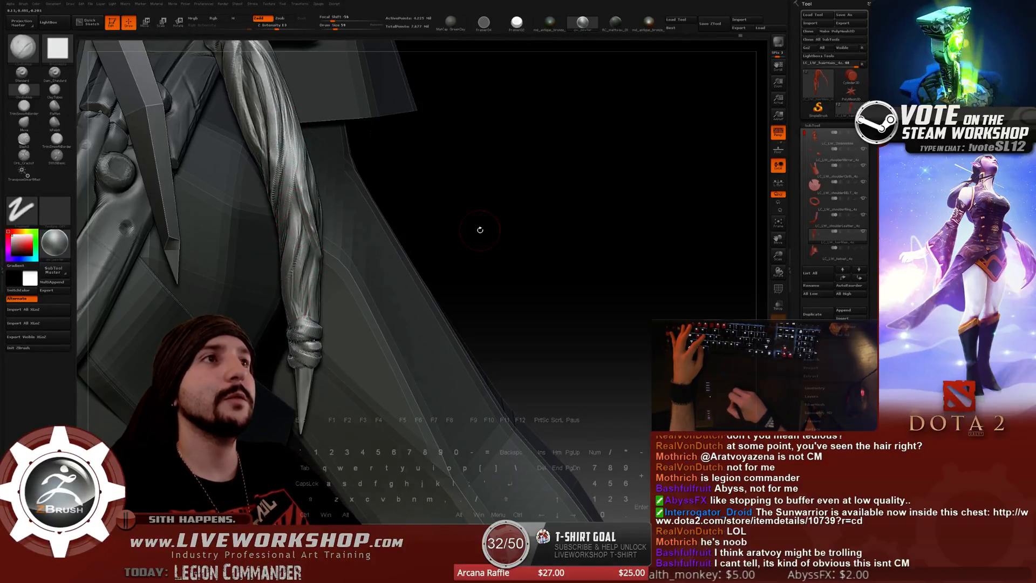
pyautogui.moveTo(480, 230); pyautogui.dragTo(354, 259)
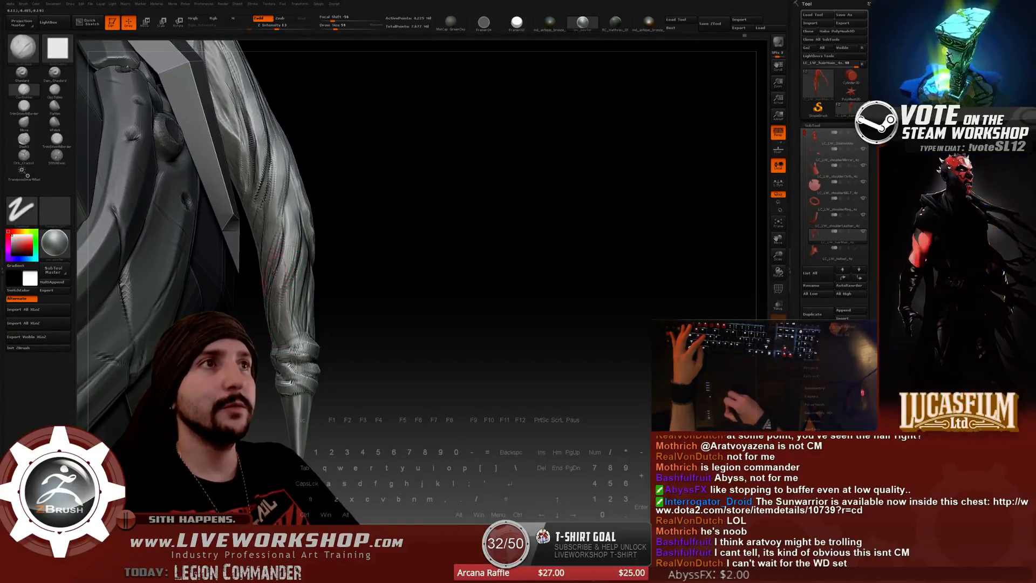
# Adjust the brush size and carve strand grooves on the side of the braid just above the lower wrapped bands.
pyautogui.press('s')
pyautogui.moveTo(287, 306); pyautogui.dragTo(284, 305)
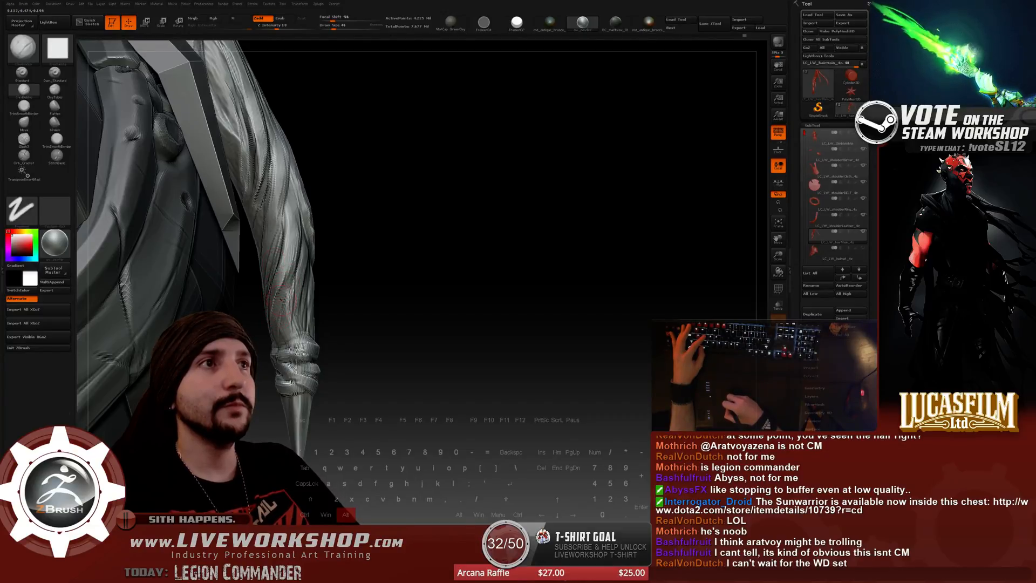
pyautogui.moveTo(345, 254); pyautogui.dragTo(299, 270)
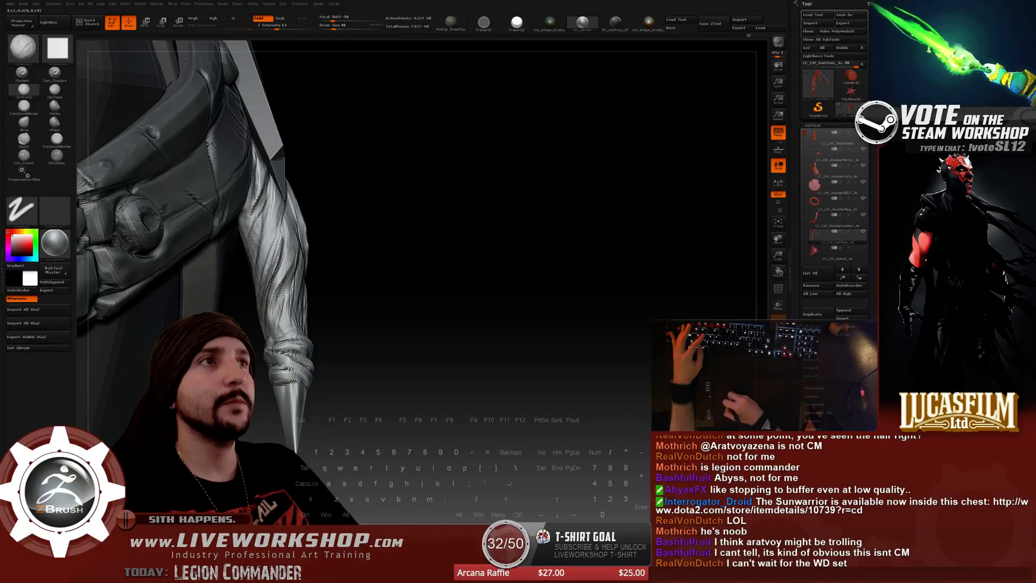
pyautogui.moveTo(358, 269); pyautogui.dragTo(367, 271)
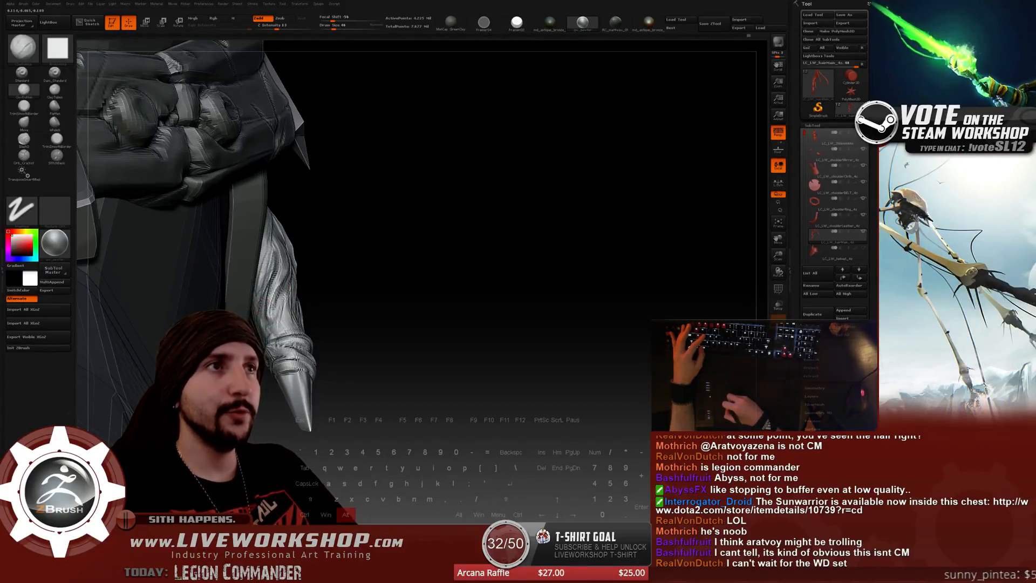
# Smooth and recarve the hair strands on the outer side of the front braid above its lower wrapped bands.
pyautogui.press('shift')
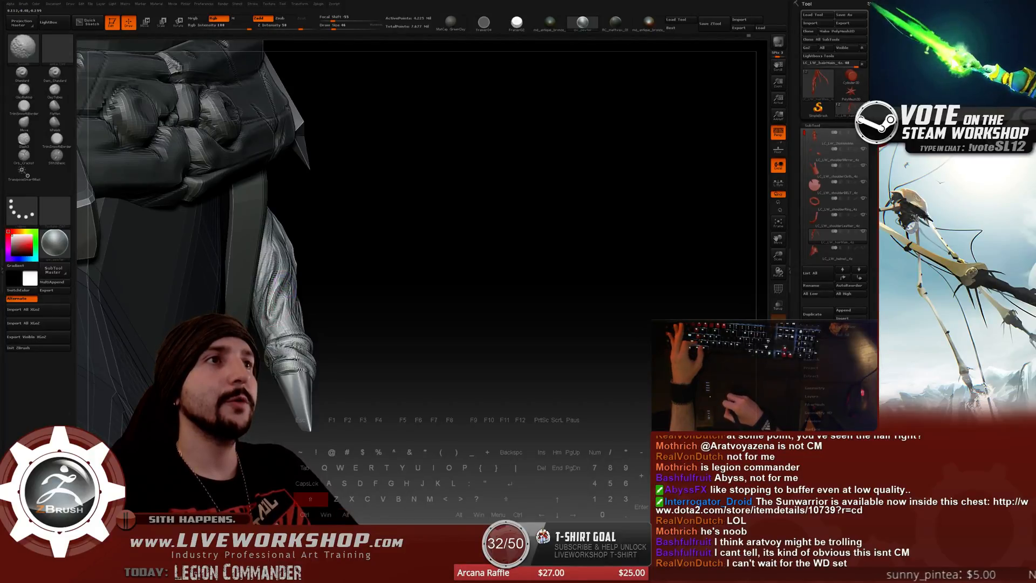
pyautogui.press('alt')
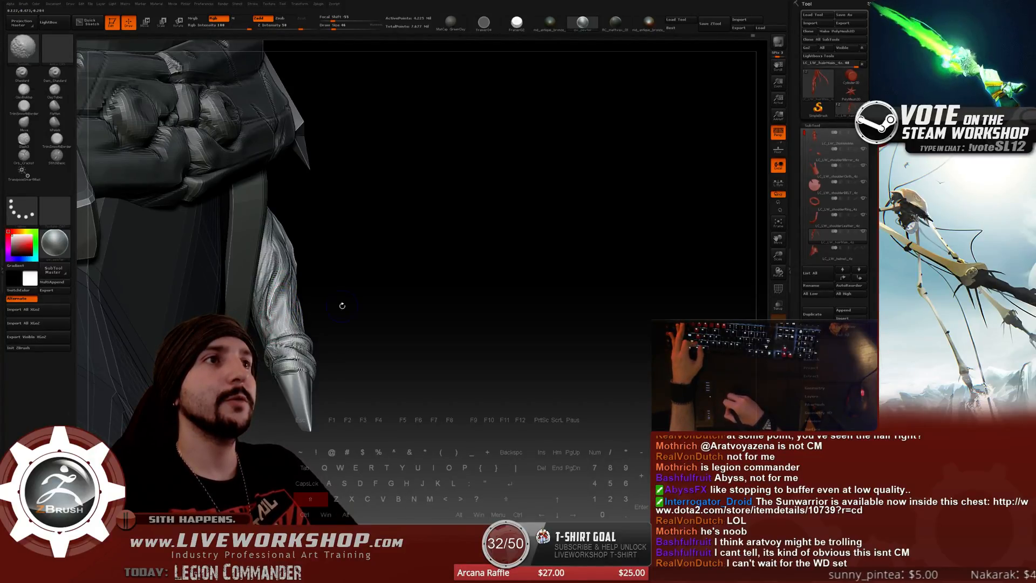
pyautogui.keyDown('shift'); pyautogui.moveTo(342, 306); pyautogui.dragTo(274, 334); pyautogui.keyUp('shift')
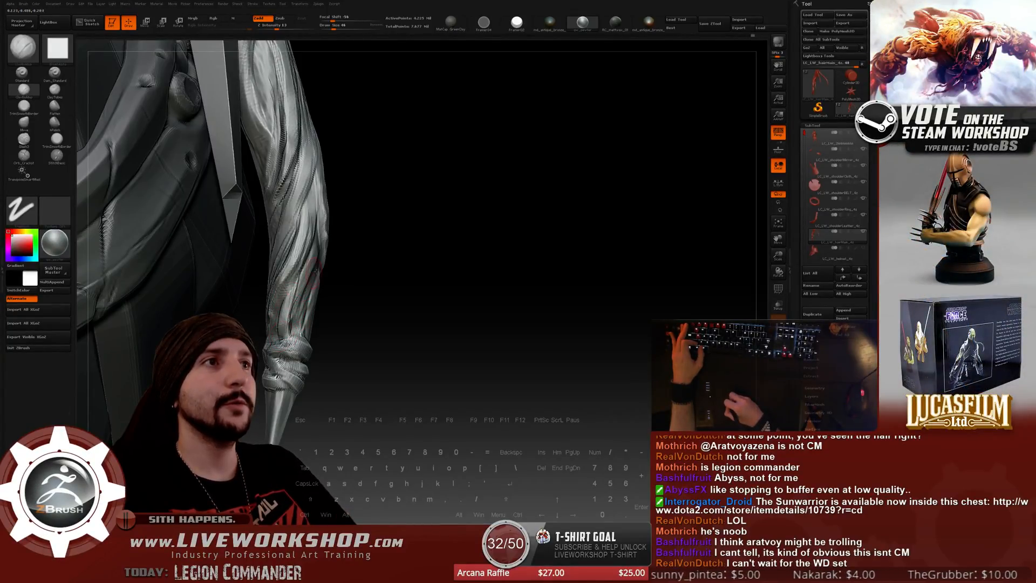
pyautogui.moveTo(373, 268); pyautogui.dragTo(399, 271)
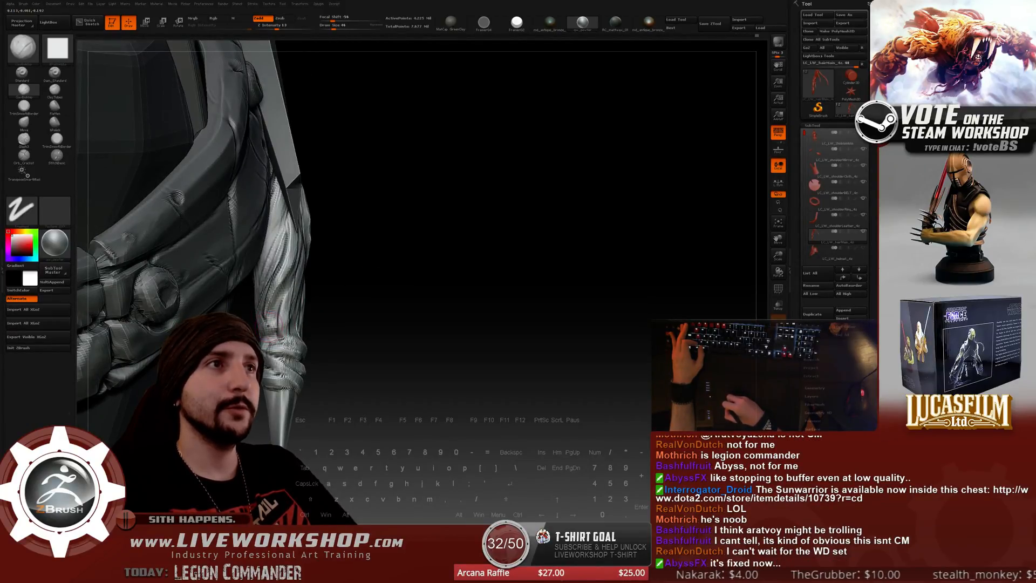
pyautogui.moveTo(400, 308); pyautogui.dragTo(280, 325)
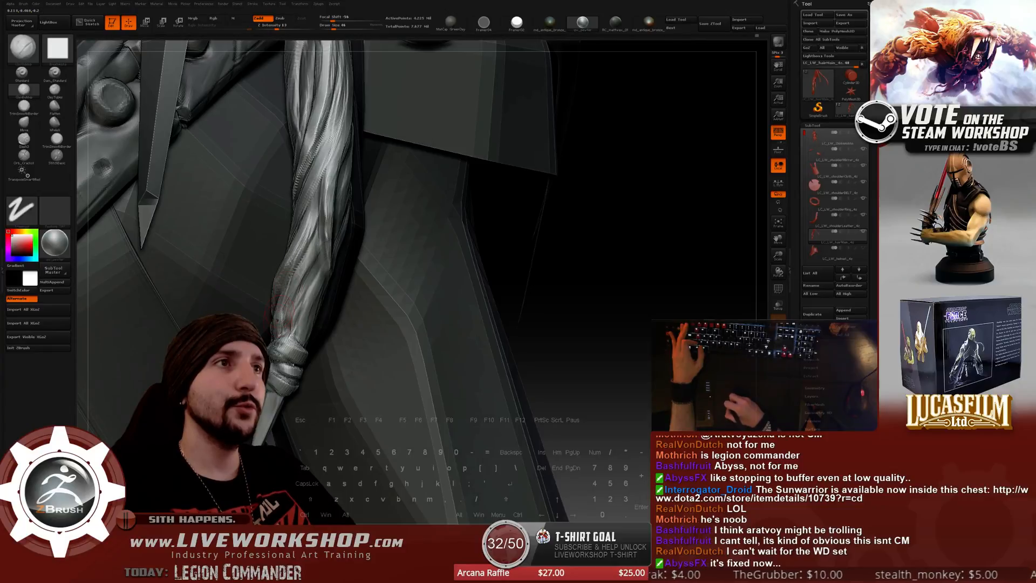
pyautogui.moveTo(510, 261); pyautogui.dragTo(621, 265)
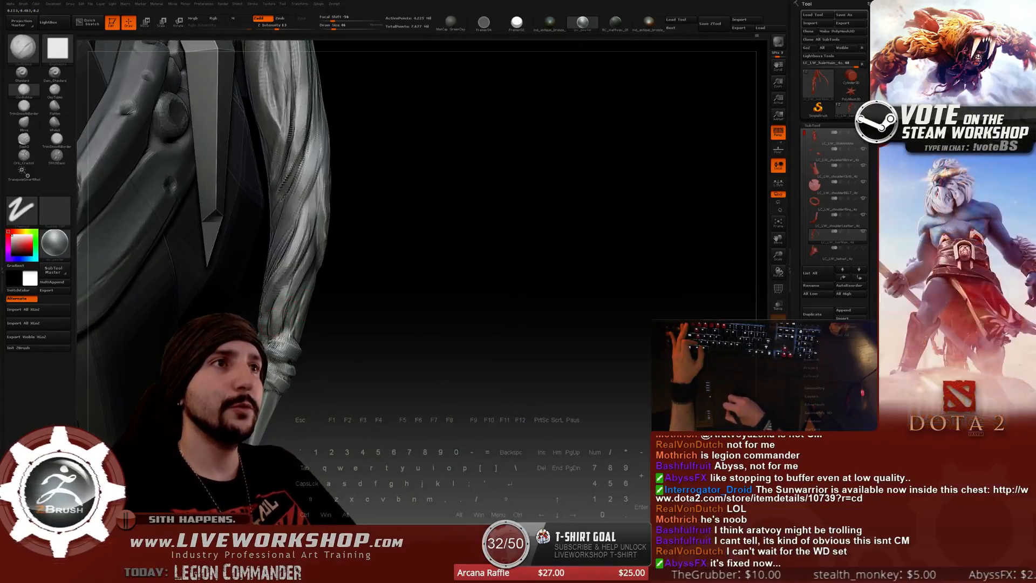
pyautogui.moveTo(421, 274); pyautogui.dragTo(318, 278)
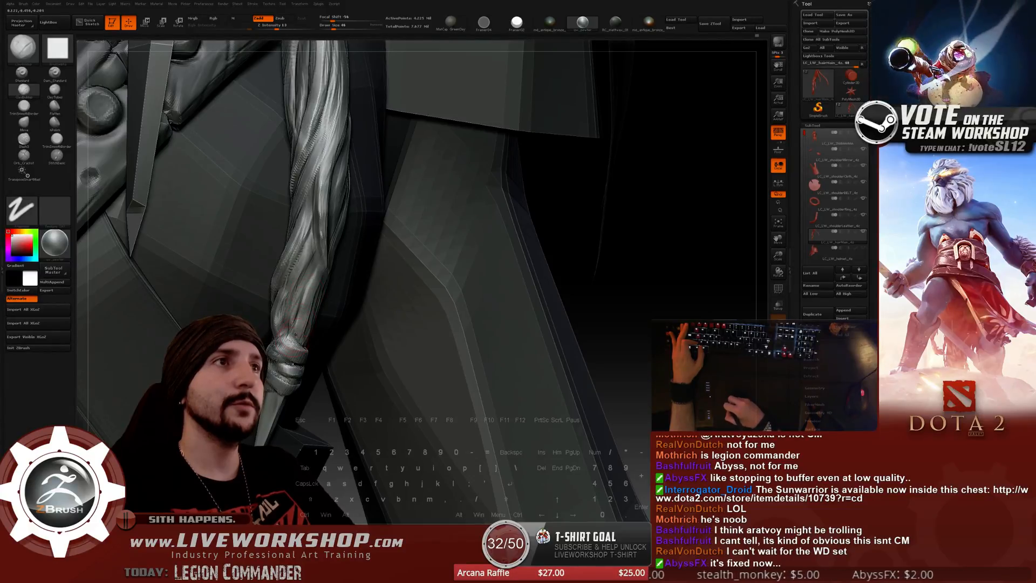
pyautogui.moveTo(305, 323); pyautogui.dragTo(507, 372)
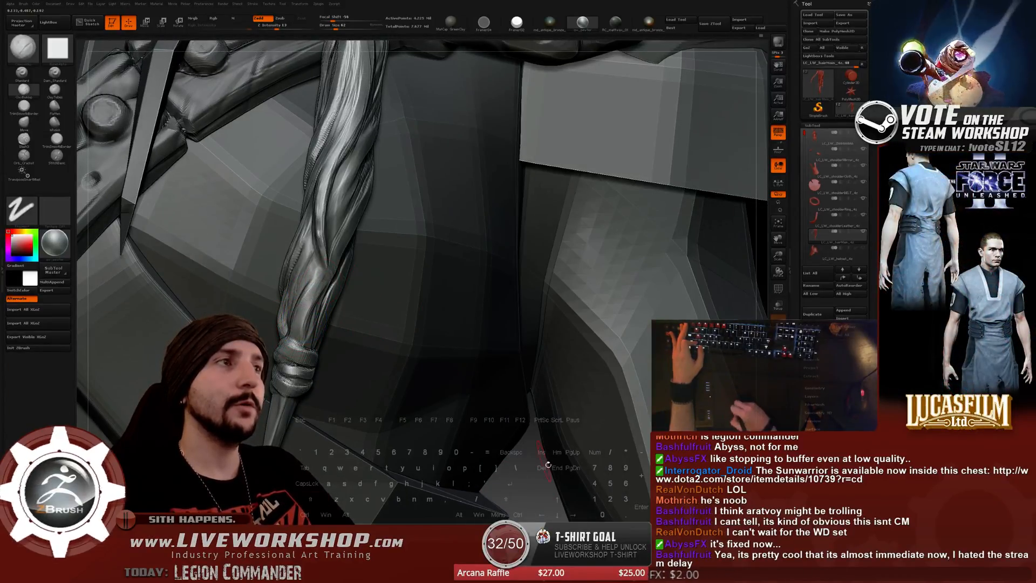
# Refine the flowing strand grooves along the front braid's lower half, working around its front and back sides.
pyautogui.moveTo(296, 338); pyautogui.dragTo(302, 342, button='right')
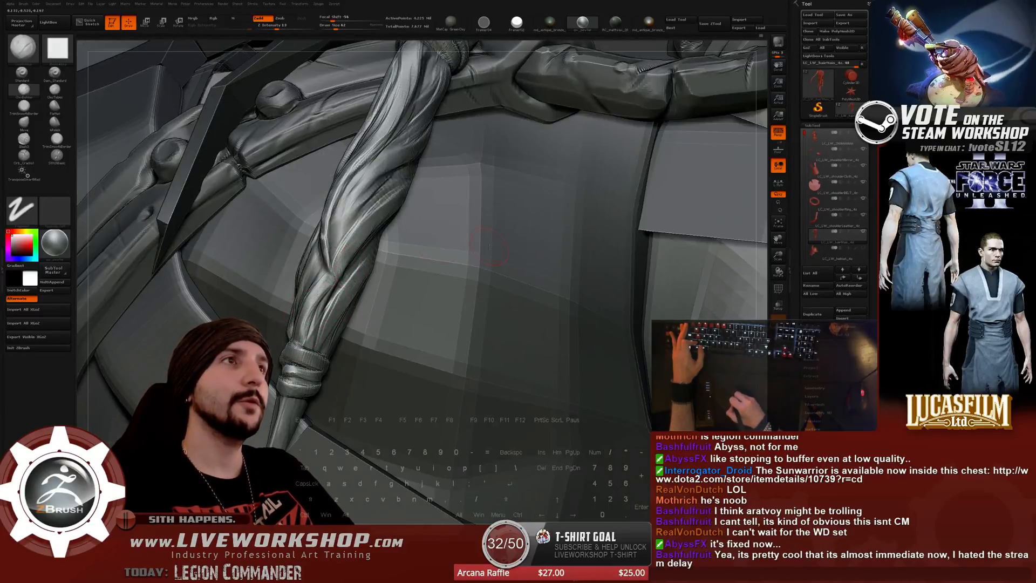
pyautogui.moveTo(357, 42); pyautogui.dragTo(291, 48)
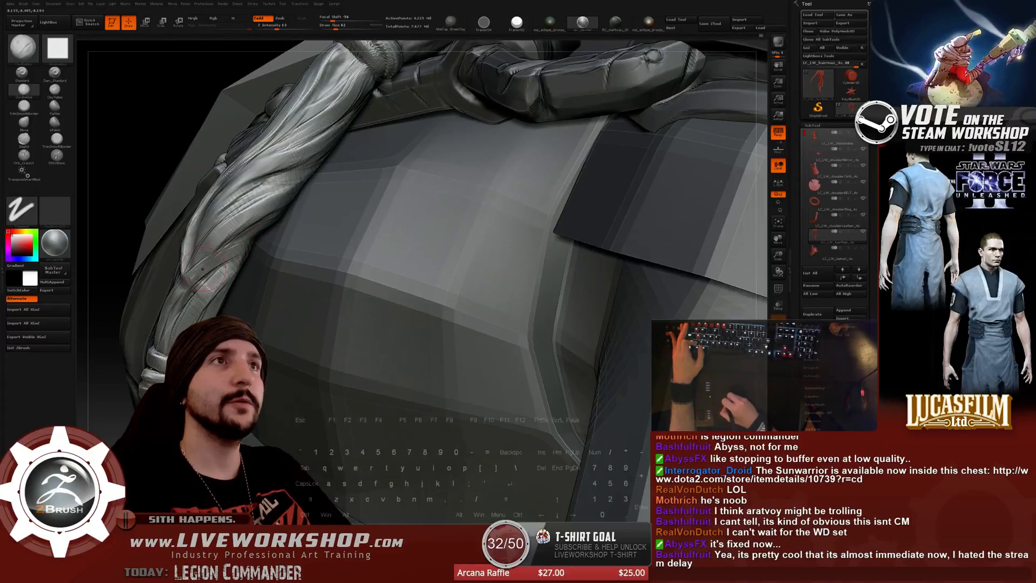
pyautogui.moveTo(141, 151); pyautogui.dragTo(239, 245)
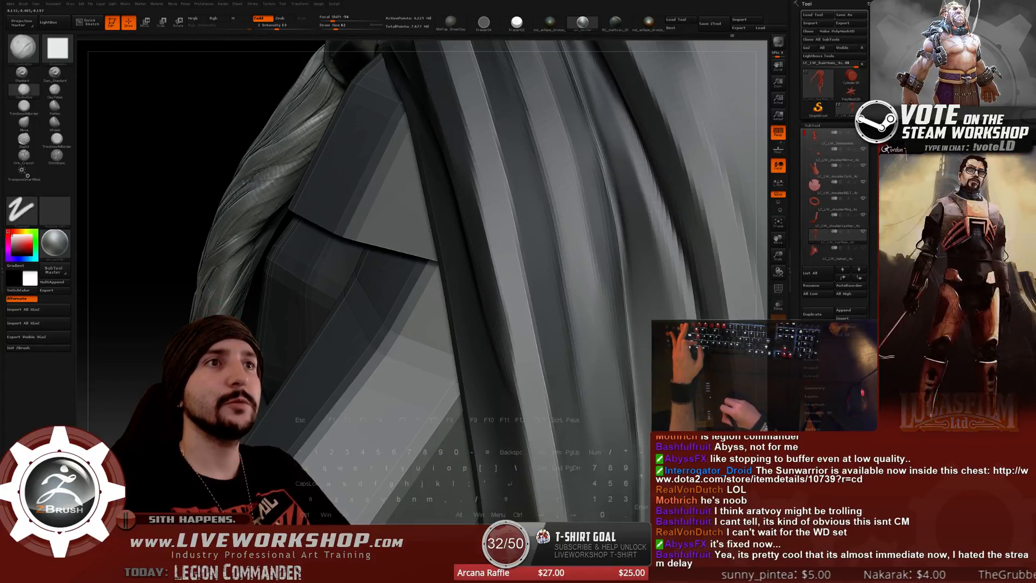
pyautogui.moveTo(187, 305)
pyautogui.mouseDown()
pyautogui.moveTo(142, 305)
pyautogui.moveTo(194, 294)
pyautogui.mouseUp()
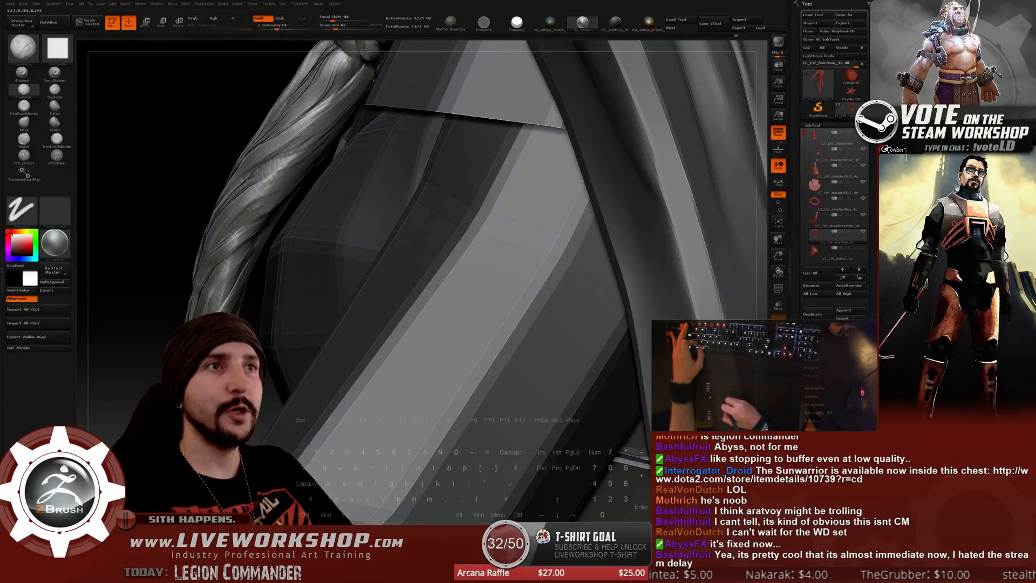
pyautogui.moveTo(143, 294); pyautogui.dragTo(190, 292)
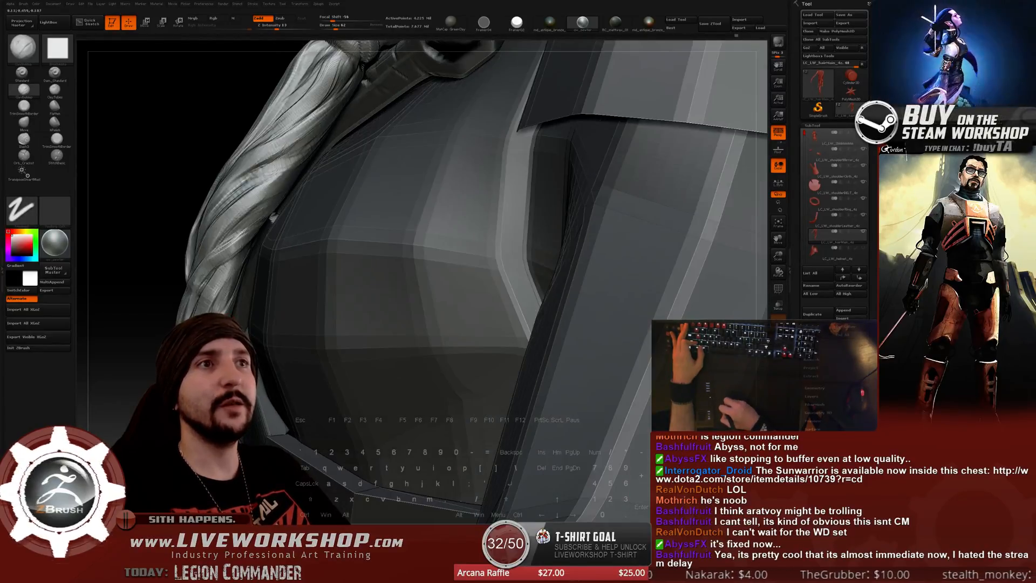
pyautogui.moveTo(141, 328); pyautogui.dragTo(618, 389)
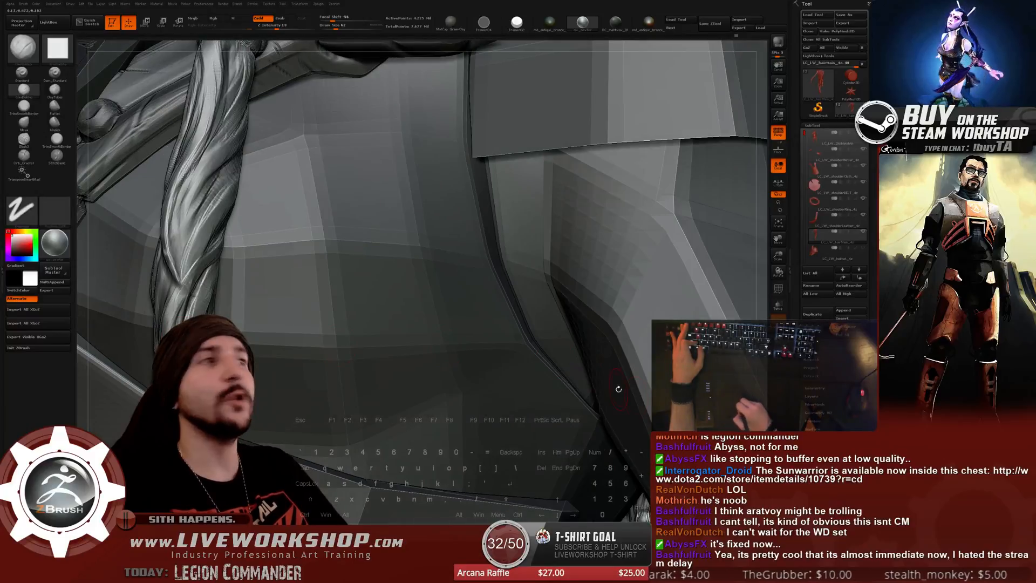
pyautogui.keyDown('alt'); pyautogui.moveTo(739, 243); pyautogui.dragTo(395, 294); pyautogui.keyUp('alt')
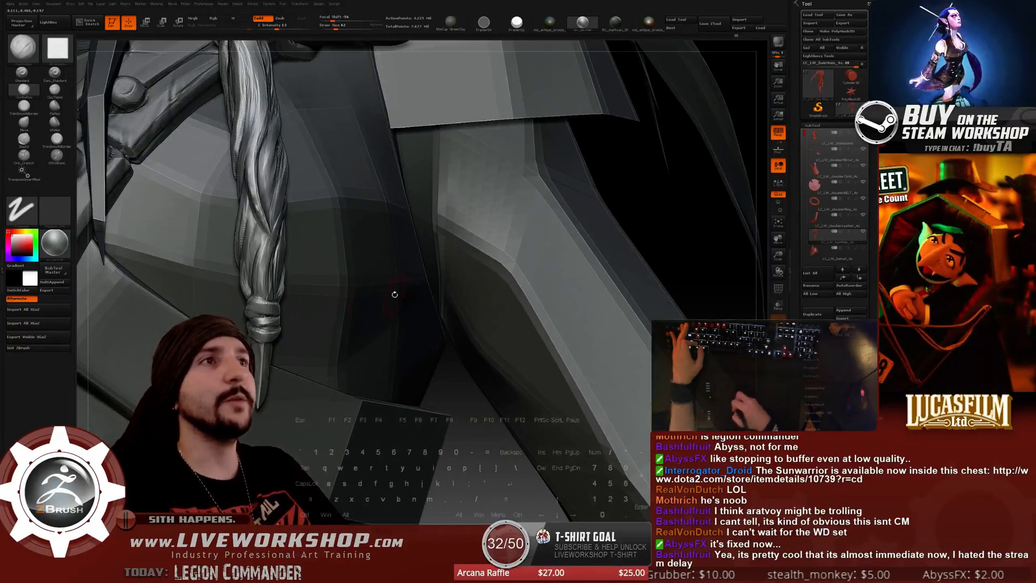
# Deepen and smooth the strand lines on the braid's side where they run into the lower wrapped bands.
pyautogui.moveTo(448, 392); pyautogui.dragTo(277, 270)
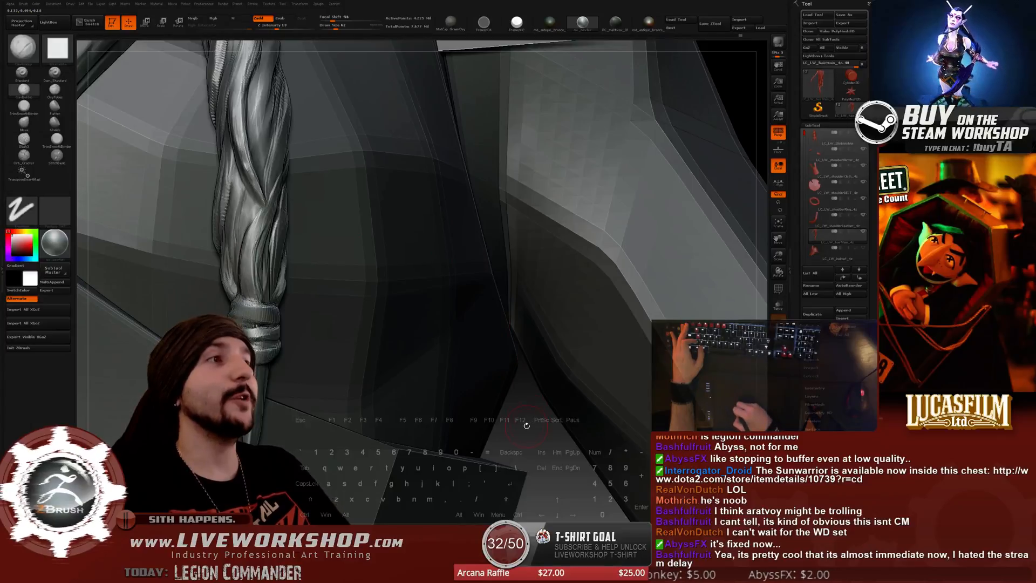
pyautogui.moveTo(449, 243); pyautogui.dragTo(292, 258)
pyautogui.moveTo(665, 212); pyautogui.dragTo(333, 216)
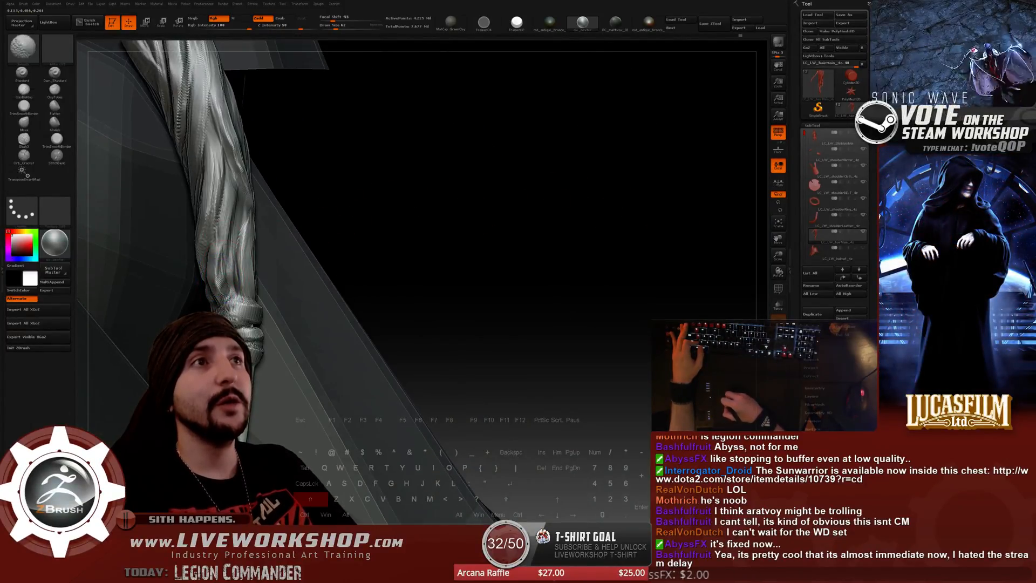
pyautogui.press('shift')
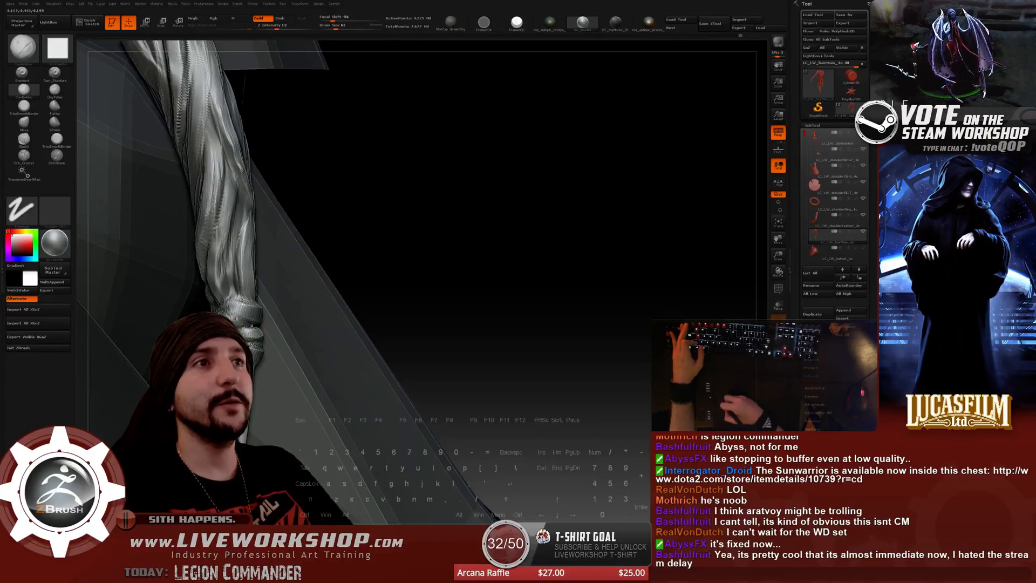
pyautogui.moveTo(675, 253); pyautogui.dragTo(583, 254)
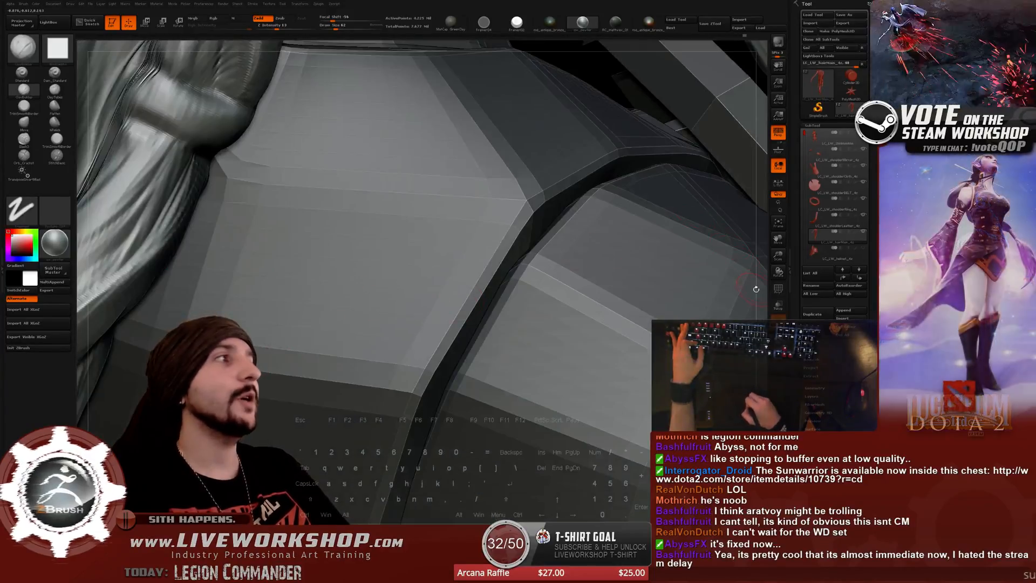
# Sculpt twisted spiral grooves into the smooth pointed tip below the front braid's lower bands.
pyautogui.keyDown('alt'); pyautogui.moveTo(754, 292); pyautogui.dragTo(707, 162); pyautogui.keyUp('alt')
pyautogui.moveTo(646, 215); pyautogui.dragTo(711, 260)
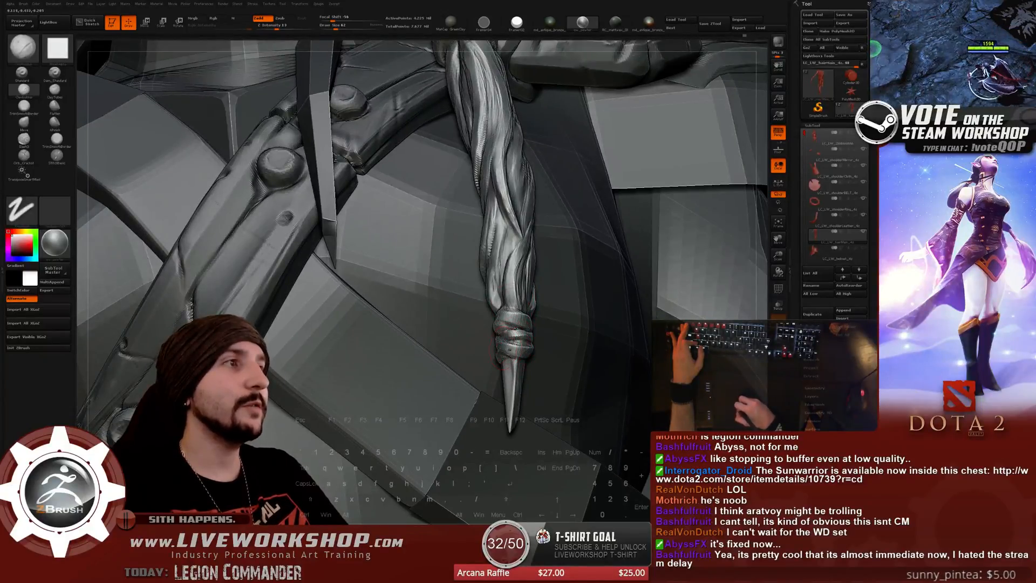
pyautogui.moveTo(711, 260); pyautogui.dragTo(434, 461)
pyautogui.press('f')
pyautogui.moveTo(543, 192); pyautogui.dragTo(303, 290)
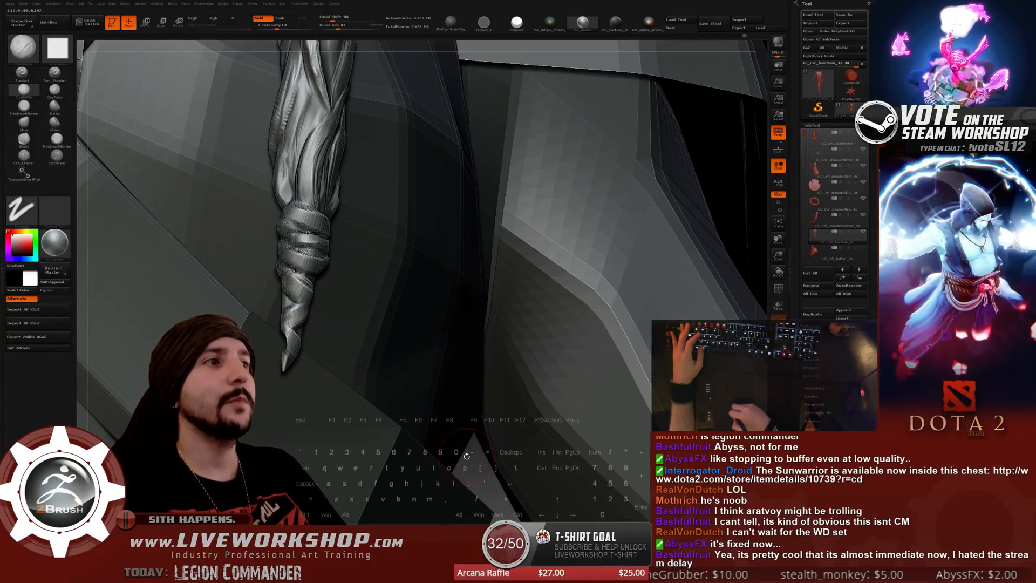
# Select the ClayBuildup brush and enable BackfaceMask in its auto masking settings.
pyautogui.moveTo(467, 456); pyautogui.dragTo(353, 337)
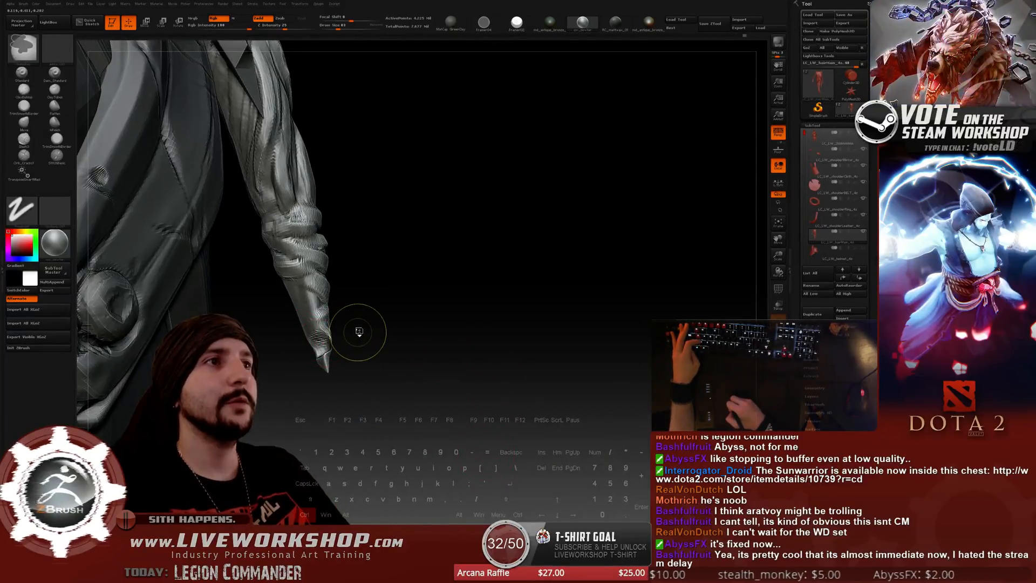
pyautogui.click(24, 89)
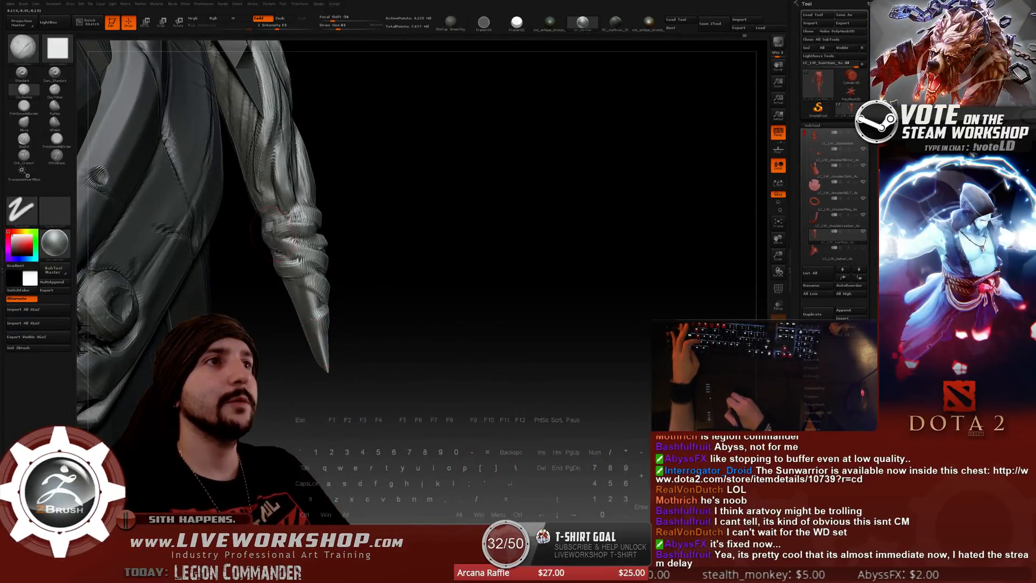
pyautogui.click(22, 5)
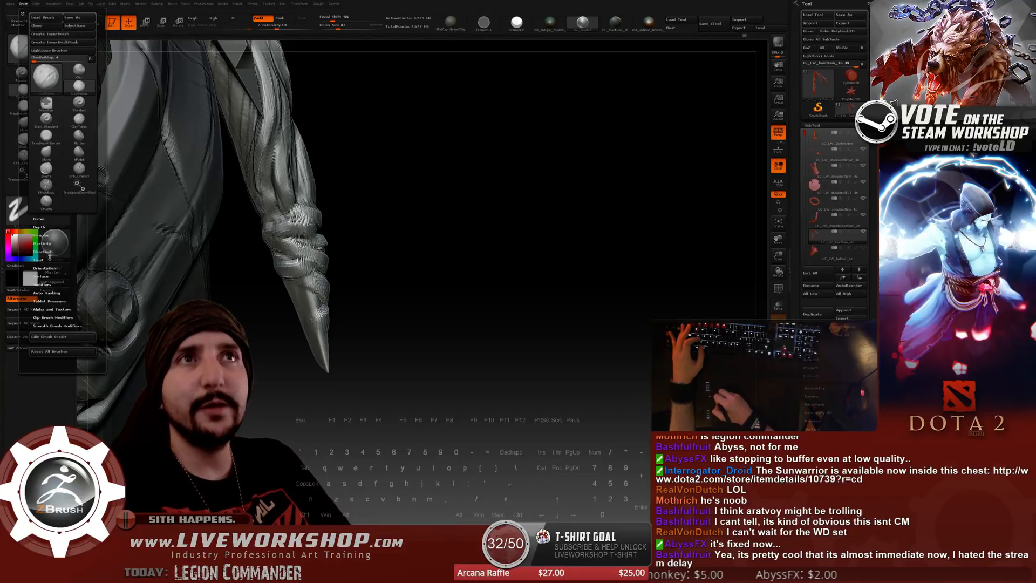
pyautogui.click(45, 292)
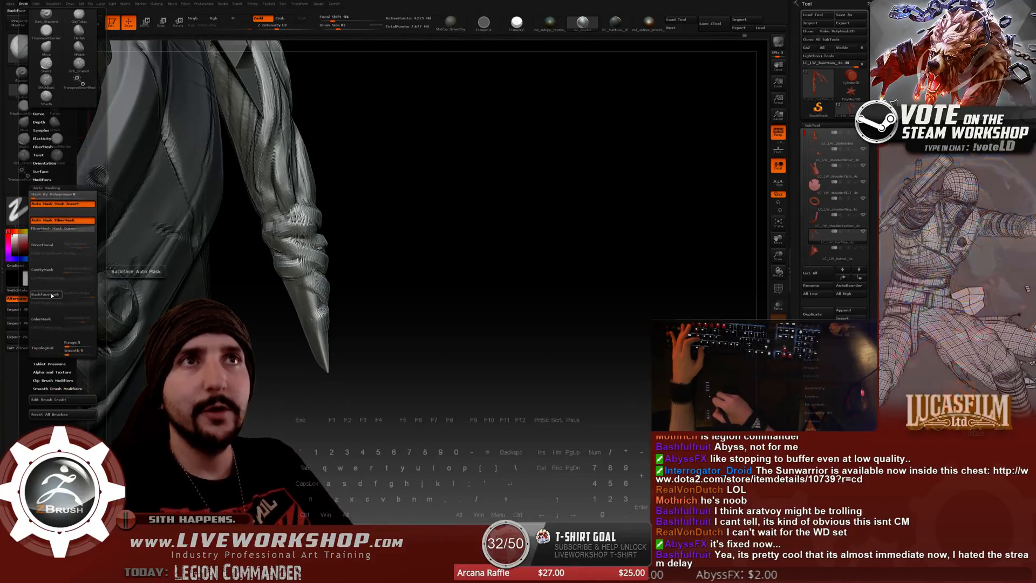
pyautogui.click(42, 294)
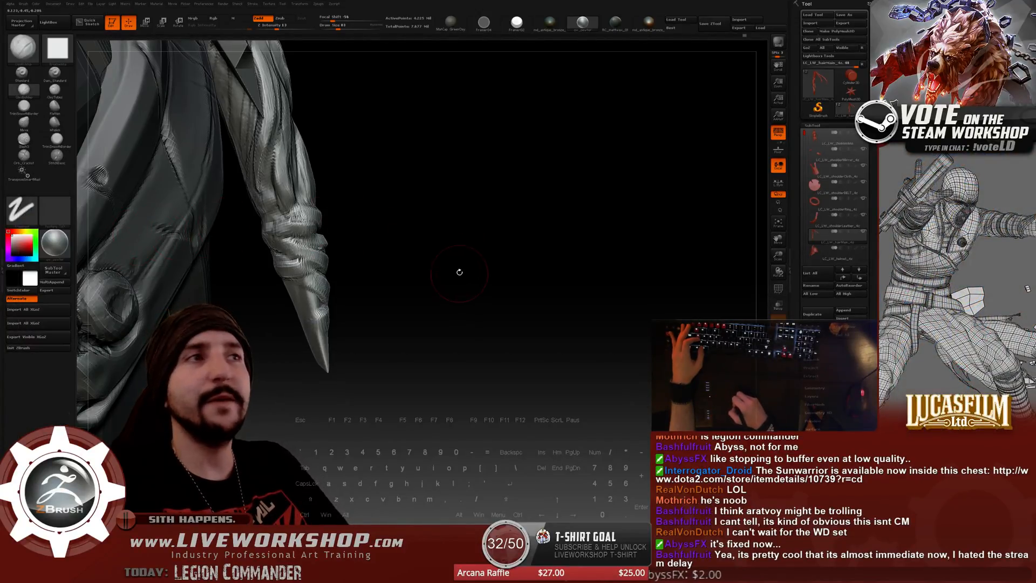
# Continue the spiral twist around the side of the braid's pointed tip so it wraps beneath the lower bands.
pyautogui.moveTo(458, 270); pyautogui.dragTo(303, 311)
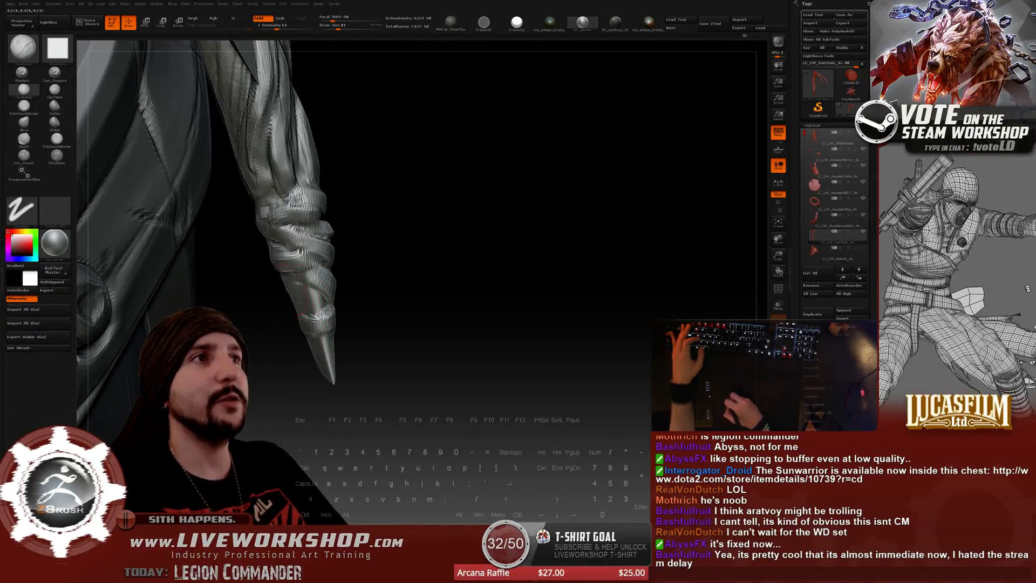
pyautogui.moveTo(289, 296); pyautogui.dragTo(295, 296)
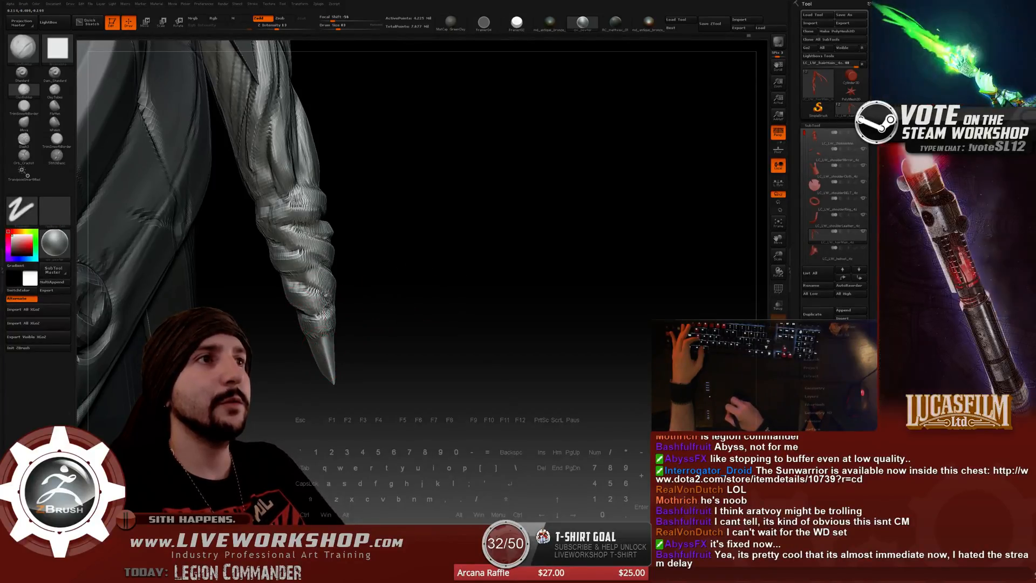
pyautogui.moveTo(461, 298); pyautogui.dragTo(355, 315)
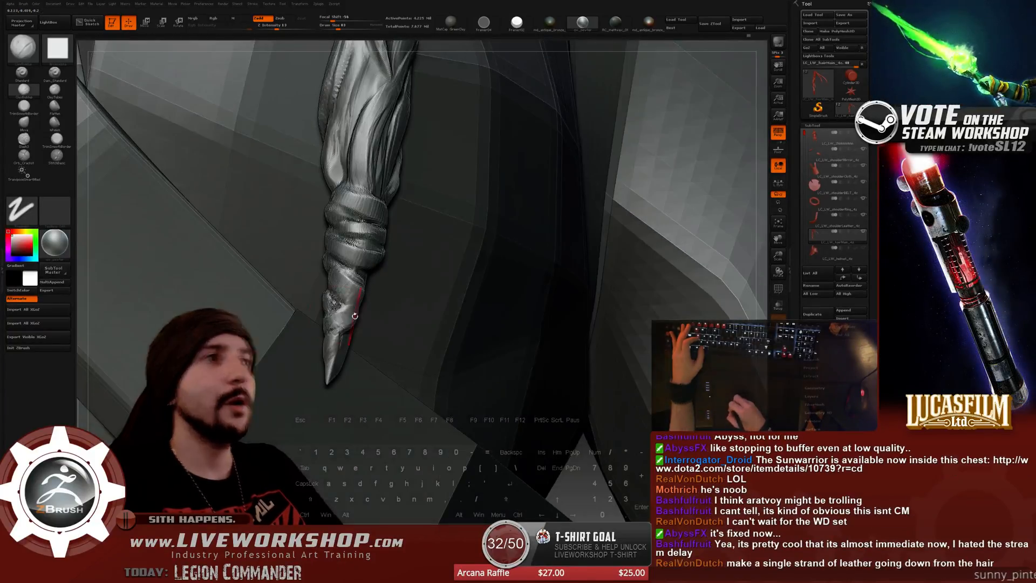
pyautogui.moveTo(578, 488); pyautogui.dragTo(278, 355)
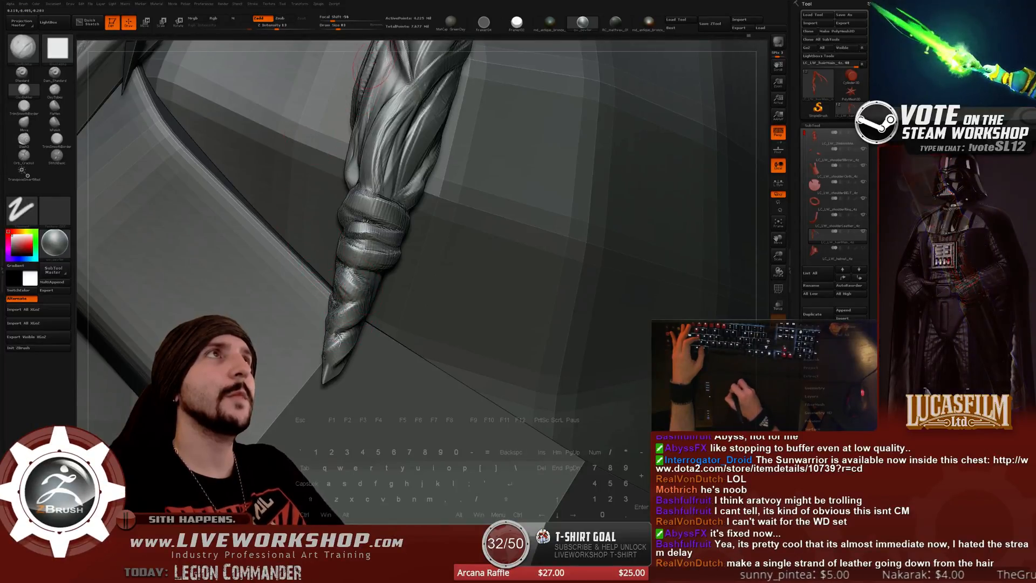
# Sharpen the spiral ridges and the lower wrapped bands on the back side of the braid tip.
pyautogui.moveTo(375, 45); pyautogui.dragTo(315, 274)
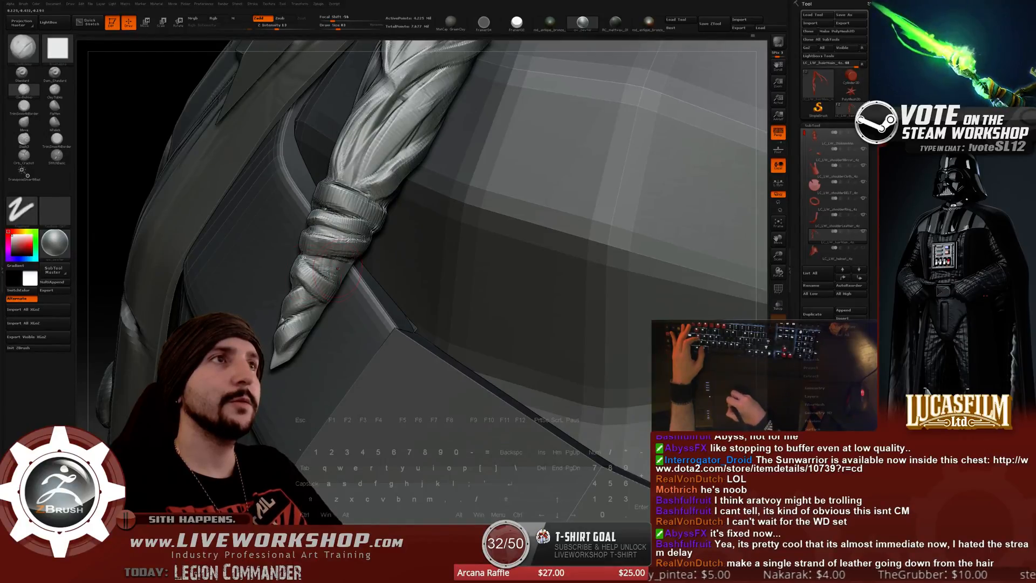
pyautogui.moveTo(122, 144); pyautogui.dragTo(306, 308)
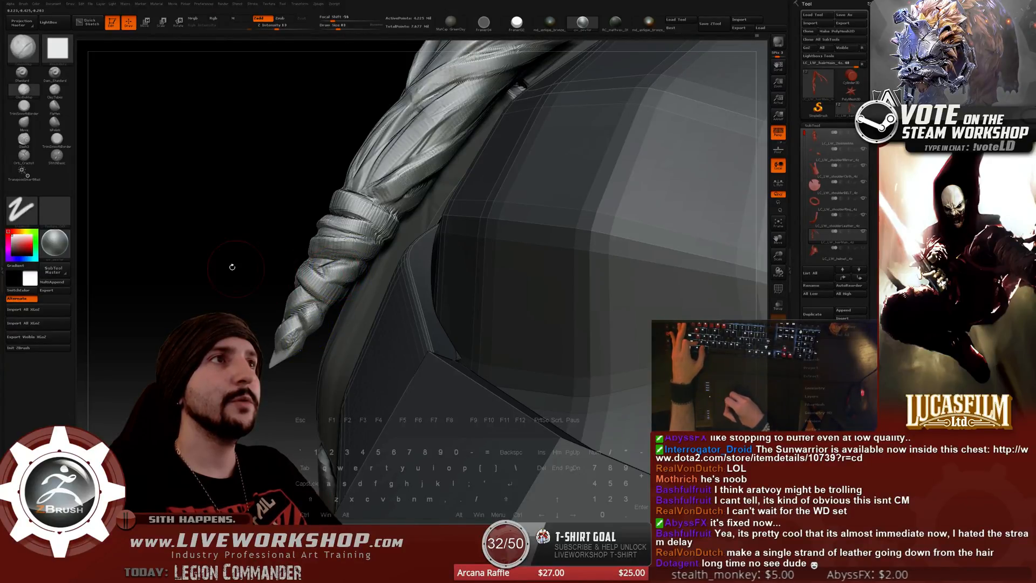
pyautogui.moveTo(230, 266); pyautogui.dragTo(625, 152)
pyautogui.moveTo(708, 98); pyautogui.dragTo(348, 275)
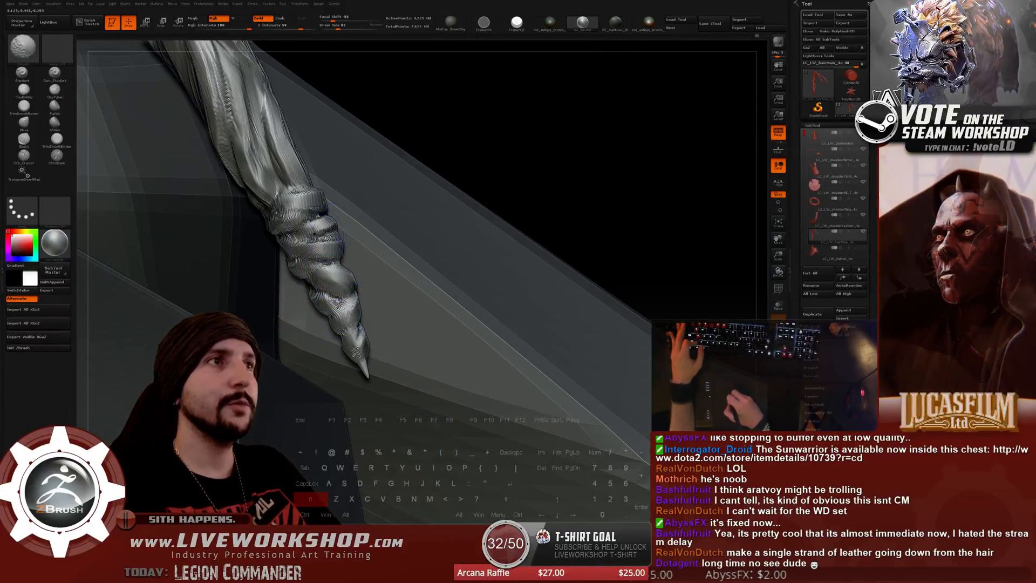
# Smooth the lower bands and the twisted tip, and check the braid against the whole upper body.
pyautogui.press('shift')
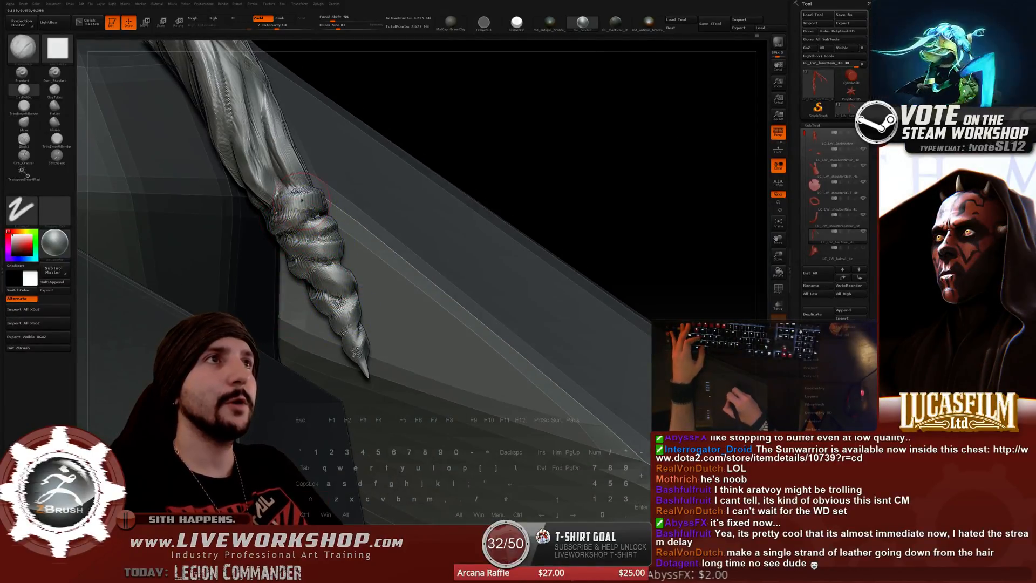
pyautogui.press('alt')
pyautogui.keyDown('alt'); pyautogui.moveTo(595, 169); pyautogui.dragTo(653, 311); pyautogui.keyUp('alt')
pyautogui.keyDown('alt'); pyautogui.moveTo(671, 266); pyautogui.dragTo(343, 346); pyautogui.keyUp('alt')
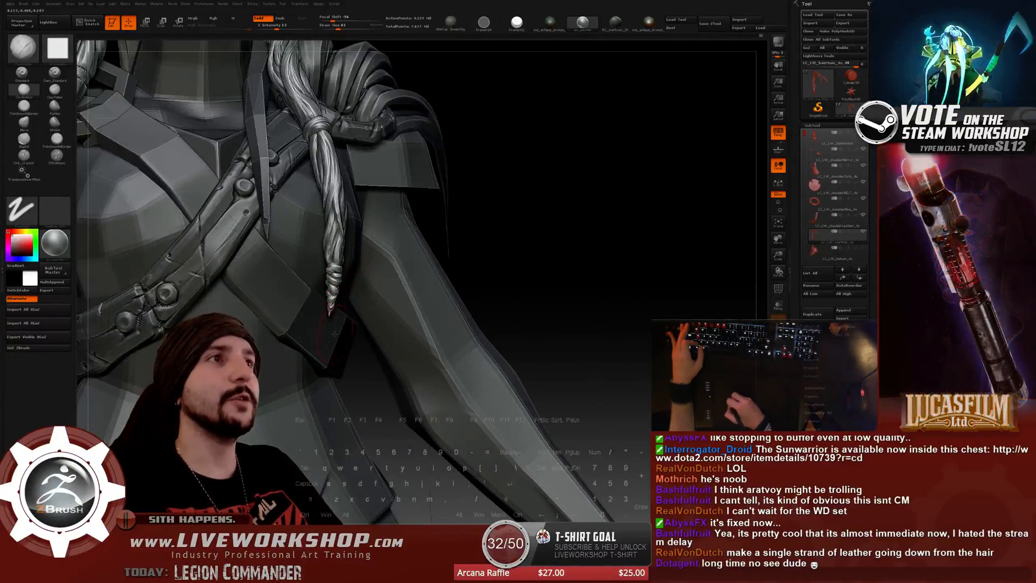
# Build up the ridges of the wrapped bands and the spiral twist on the outer side of the braid tip.
pyautogui.keyDown('alt'); pyautogui.moveTo(638, 248); pyautogui.dragTo(378, 312); pyautogui.keyUp('alt')
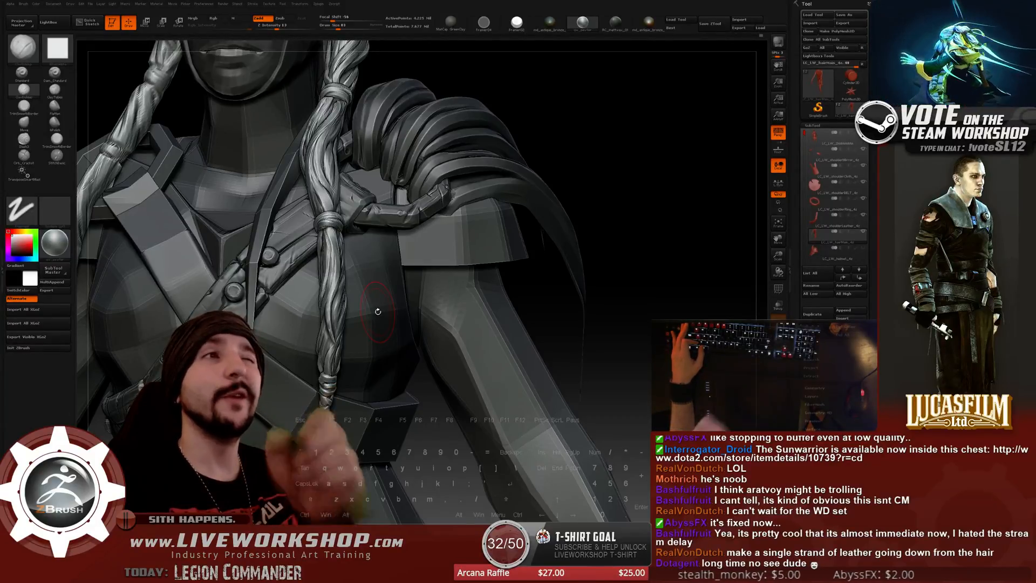
pyautogui.keyDown('alt'); pyautogui.moveTo(678, 239); pyautogui.dragTo(342, 240); pyautogui.keyUp('alt')
pyautogui.moveTo(546, 219)
pyautogui.mouseDown()
pyautogui.moveTo(300, 251)
pyautogui.moveTo(430, 238)
pyautogui.mouseUp()
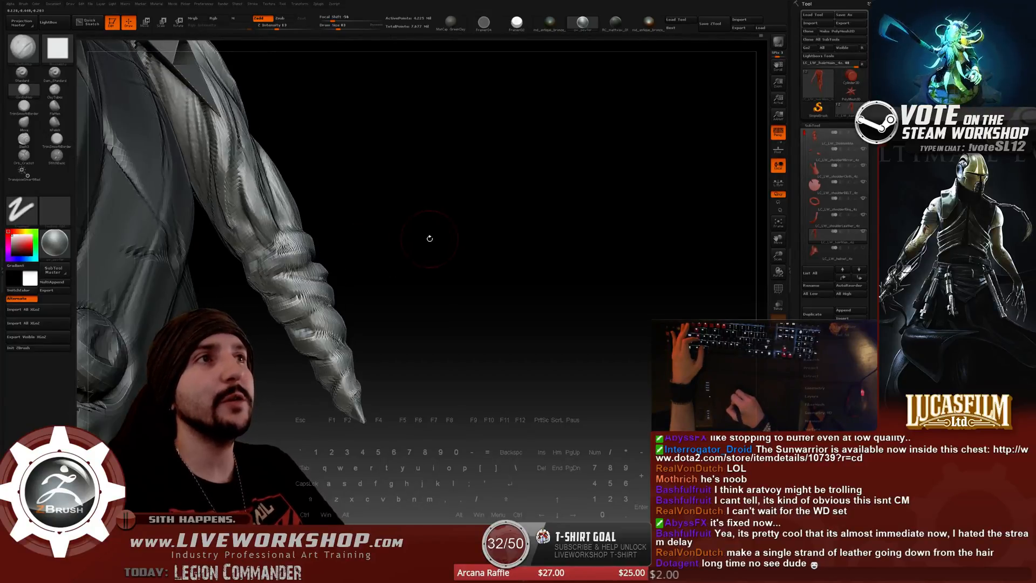
pyautogui.moveTo(324, 241); pyautogui.dragTo(260, 255)
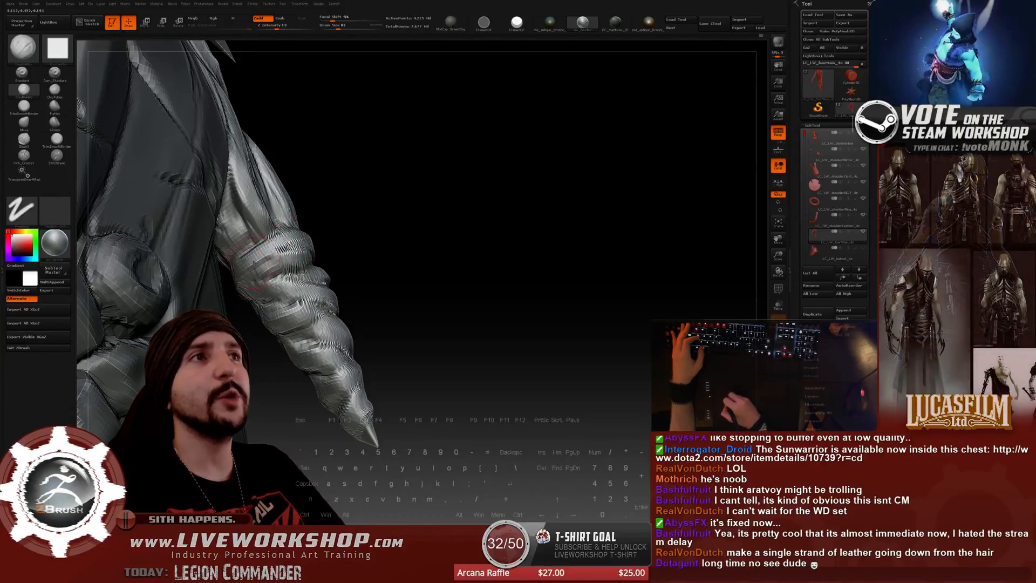
pyautogui.moveTo(402, 237); pyautogui.dragTo(363, 250)
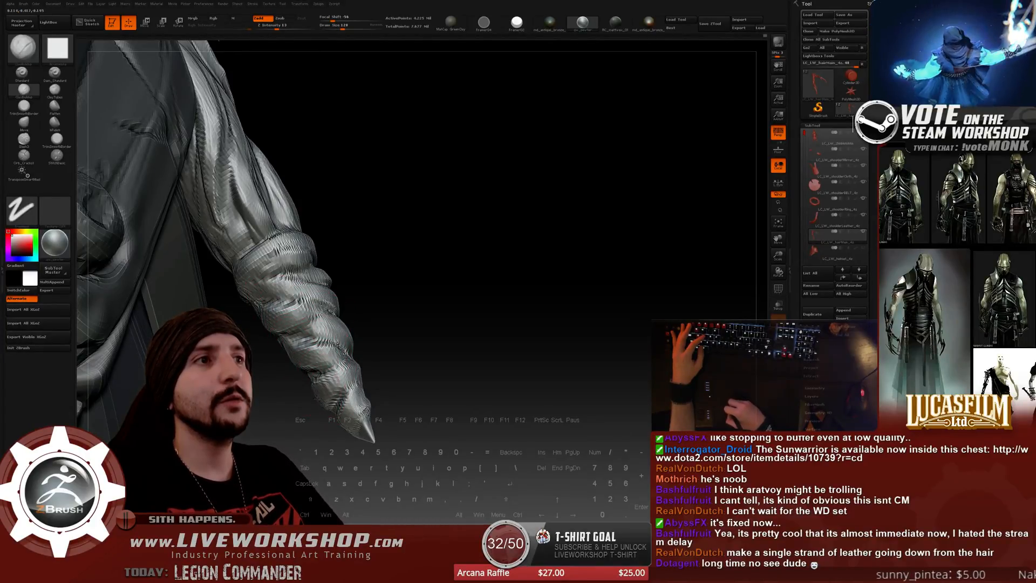
pyautogui.moveTo(414, 315); pyautogui.dragTo(329, 331)
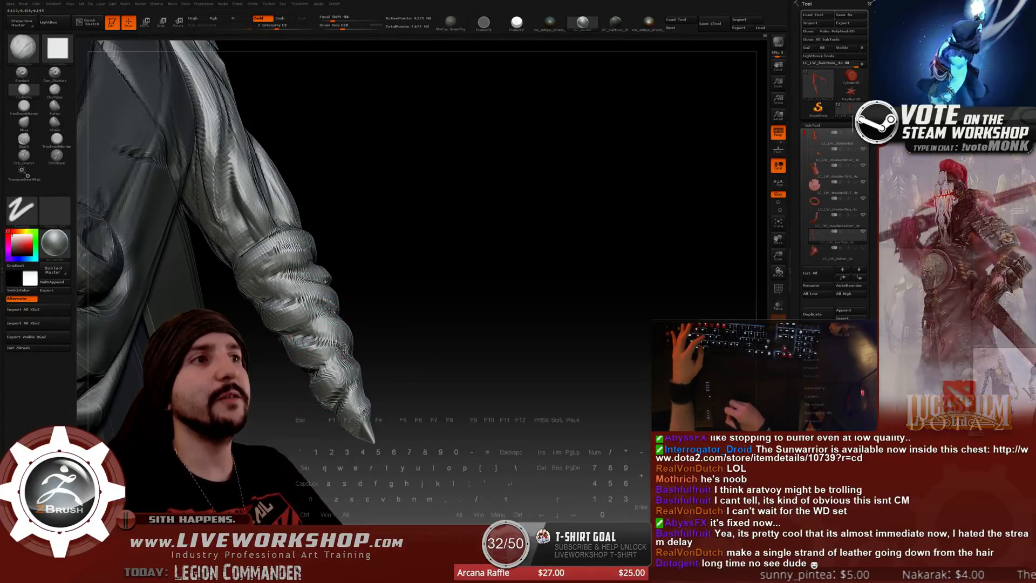
# Refine the spiral folds toward the pointed end of the braid, working around its front, outer side and back.
pyautogui.moveTo(388, 347)
pyautogui.mouseDown()
pyautogui.moveTo(334, 348)
pyautogui.moveTo(360, 381)
pyautogui.mouseUp()
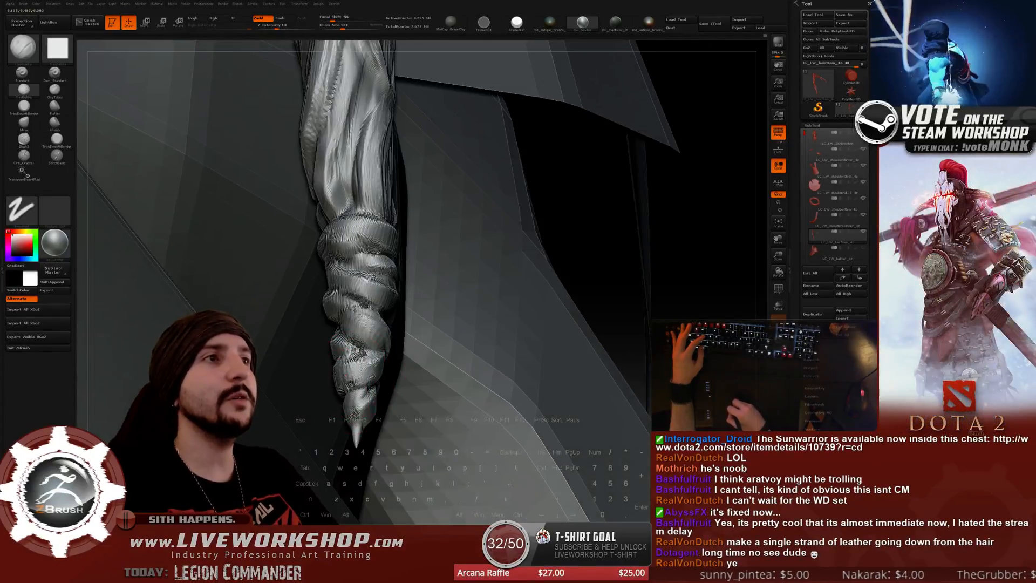
pyautogui.moveTo(685, 311); pyautogui.dragTo(359, 407)
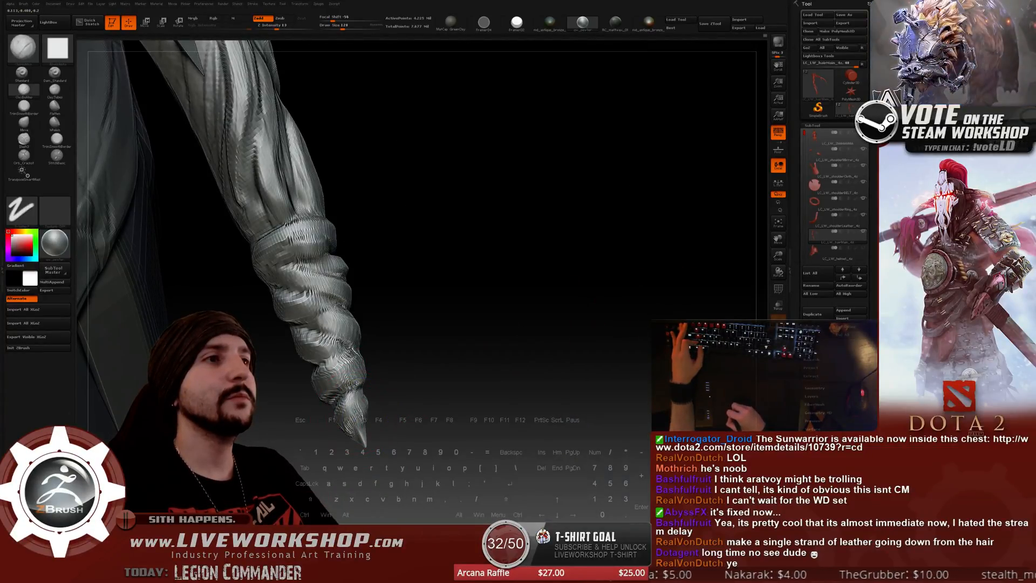
pyautogui.moveTo(516, 372); pyautogui.dragTo(363, 407)
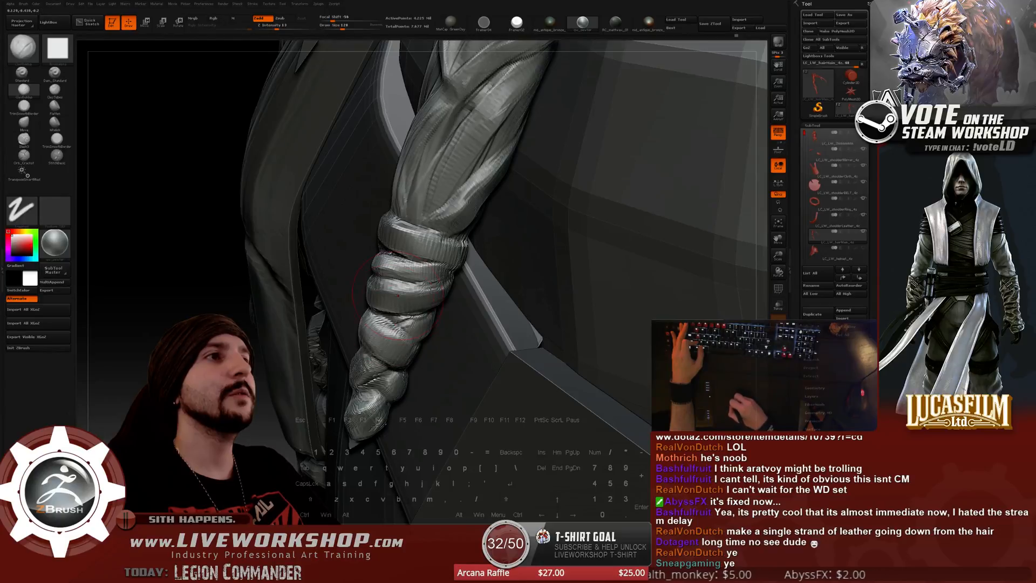
pyautogui.moveTo(386, 295)
pyautogui.mouseDown()
pyautogui.moveTo(426, 285)
pyautogui.moveTo(469, 329)
pyautogui.mouseUp()
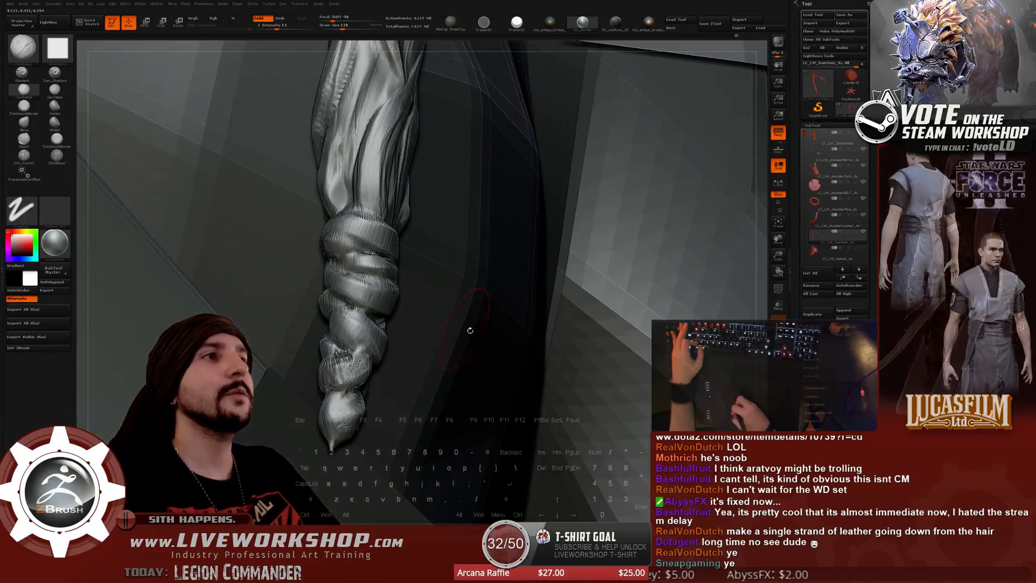
pyautogui.moveTo(565, 323); pyautogui.dragTo(410, 335)
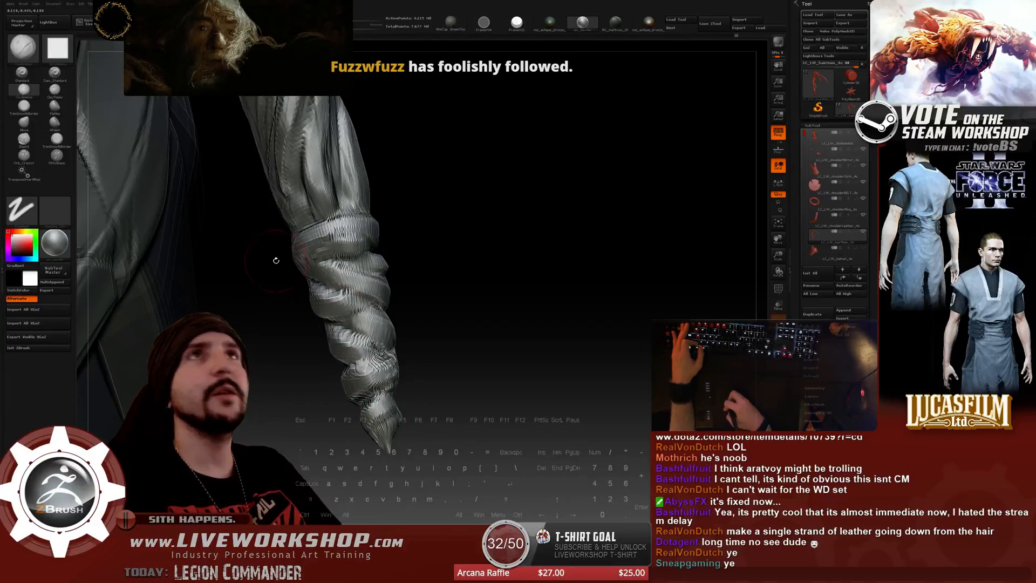
# With an enlarged Move brush, pull the silhouette of the twisted tip outward so its coils bulge more on both sides.
pyautogui.press('b')
pyautogui.press('m')
pyautogui.press('v')
pyautogui.press('s')
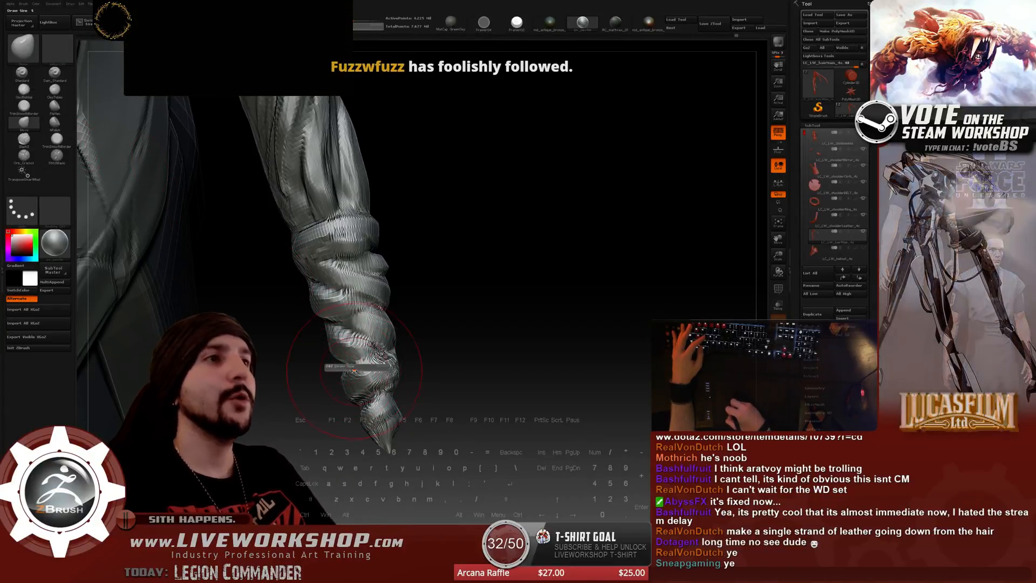
pyautogui.moveTo(343, 352); pyautogui.dragTo(332, 350)
pyautogui.moveTo(393, 358); pyautogui.dragTo(404, 358)
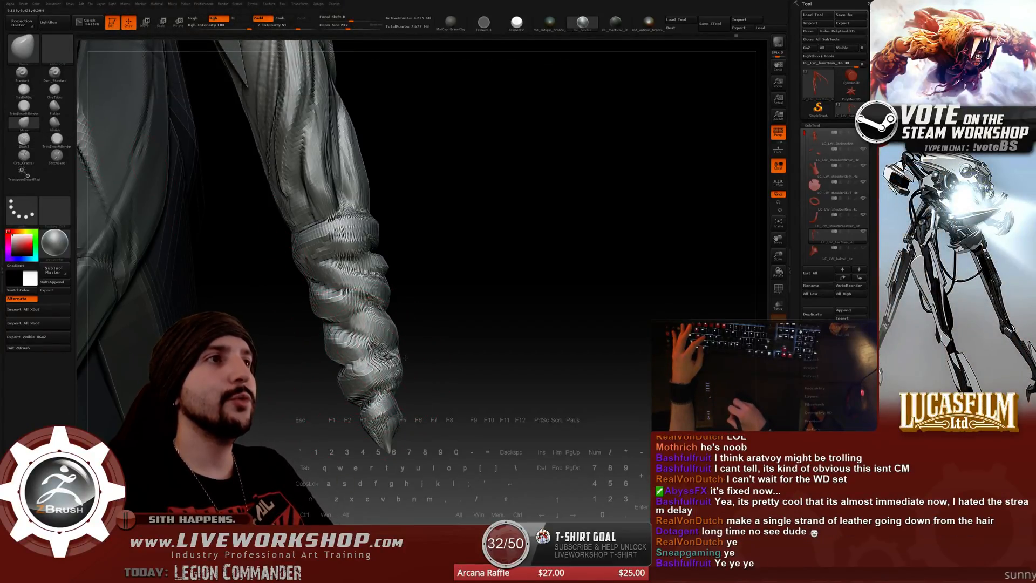
pyautogui.moveTo(404, 413); pyautogui.dragTo(359, 414)
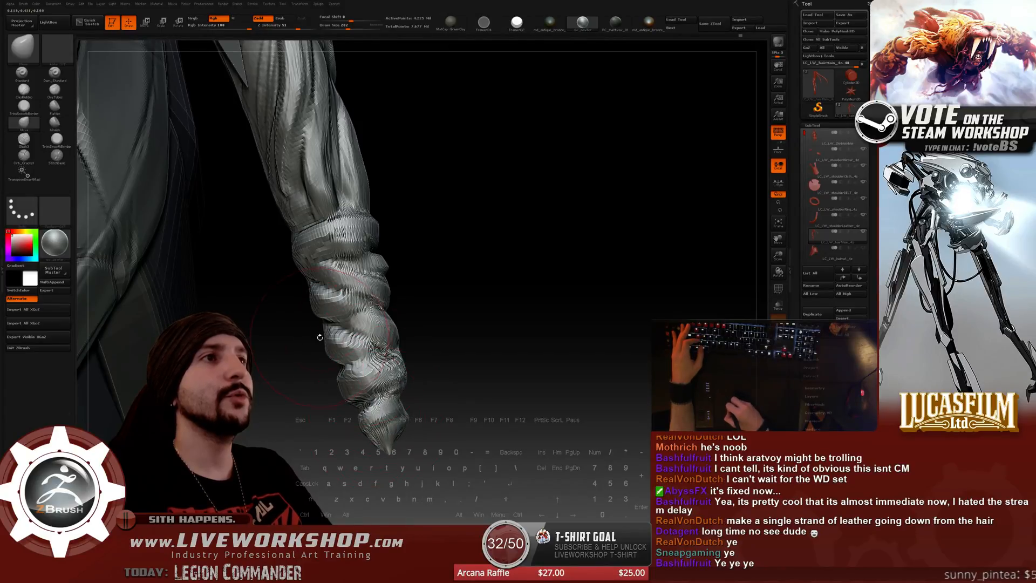
pyautogui.moveTo(320, 337); pyautogui.dragTo(309, 343)
pyautogui.moveTo(477, 307)
pyautogui.mouseDown()
pyautogui.moveTo(432, 356)
pyautogui.moveTo(410, 417)
pyautogui.mouseUp()
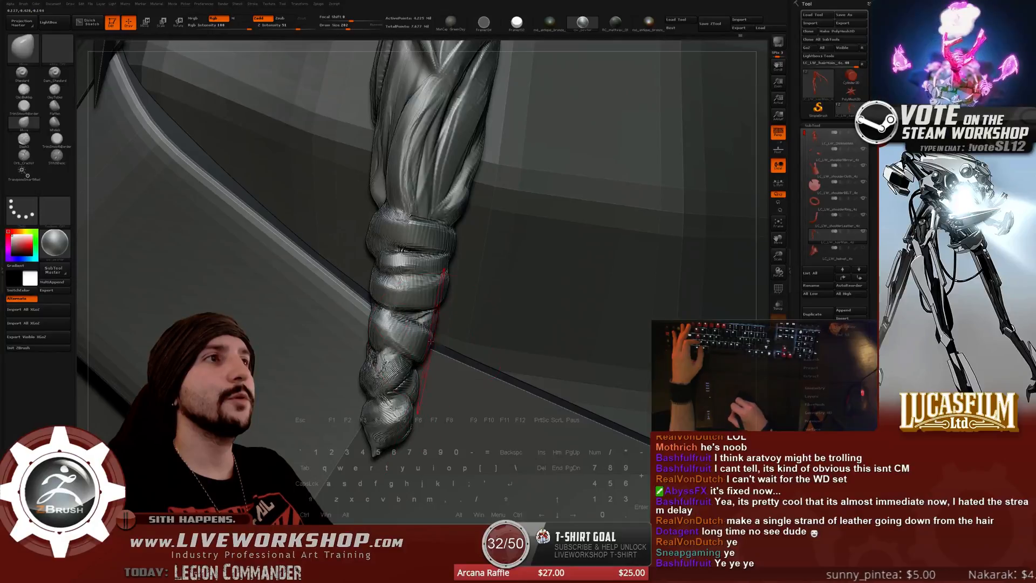
# Push and pull the edges of the wrapped bands on the back of the braid tip, using a smaller Move brush for the narrow coils.
pyautogui.moveTo(438, 306)
pyautogui.mouseDown()
pyautogui.moveTo(448, 303)
pyautogui.moveTo(440, 313)
pyautogui.mouseUp()
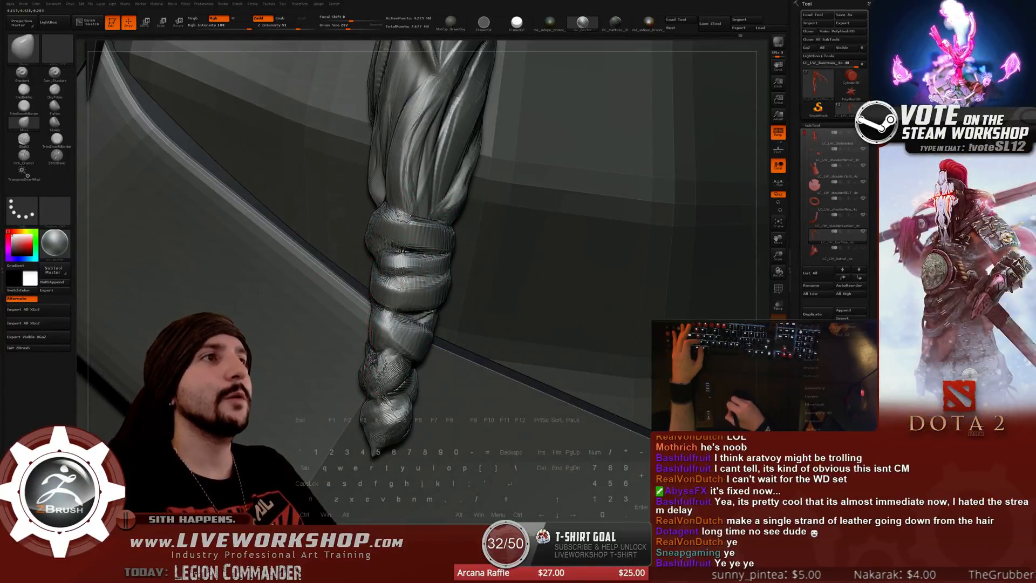
pyautogui.moveTo(371, 327); pyautogui.dragTo(365, 311)
pyautogui.moveTo(367, 230); pyautogui.dragTo(364, 226)
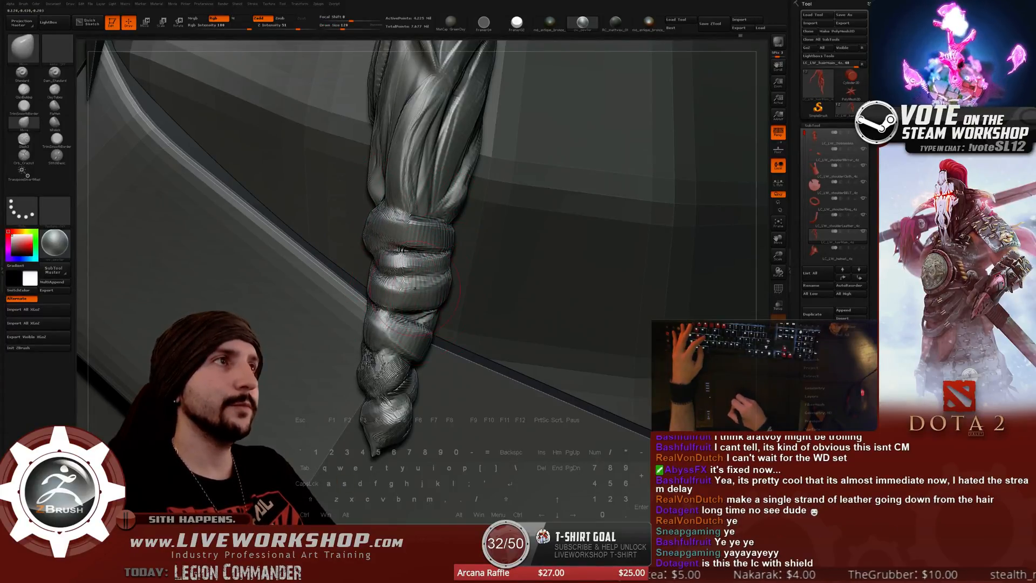
pyautogui.press('s')
pyautogui.moveTo(382, 286); pyautogui.dragTo(370, 276)
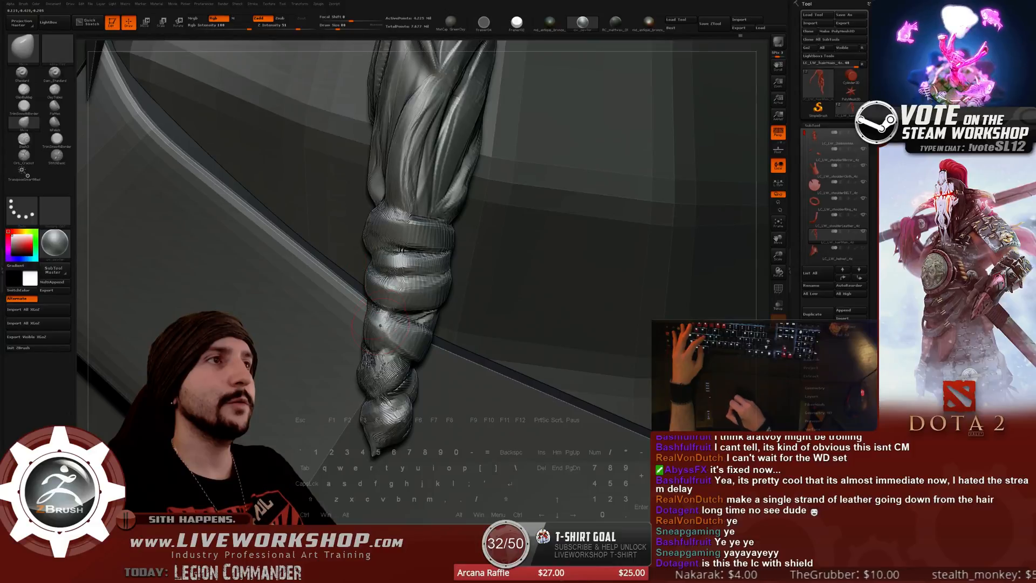
pyautogui.moveTo(429, 341); pyautogui.dragTo(433, 340)
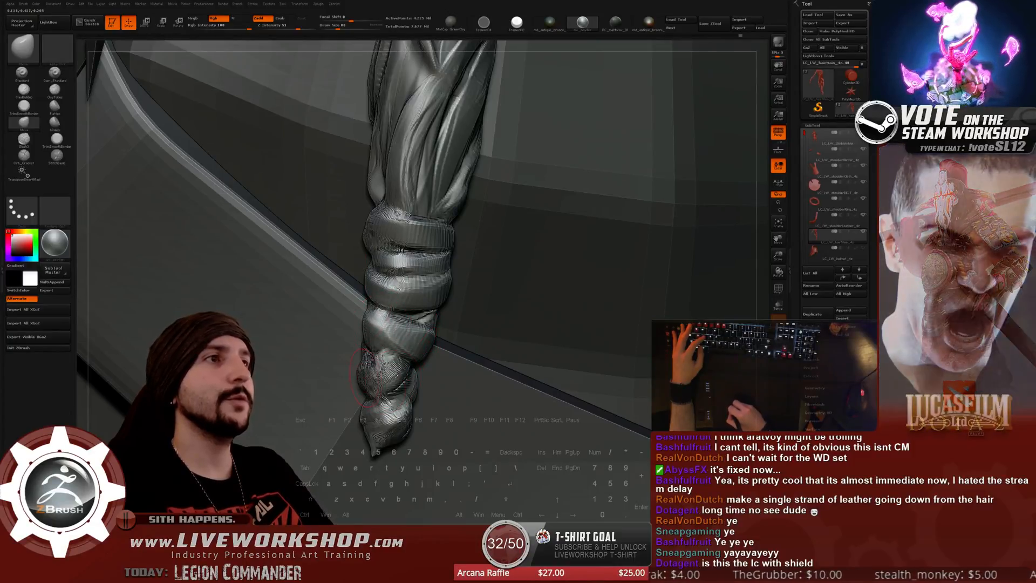
# Smooth the lower coils on the back, reshape the pointed end's outline, and check the braids on the whole upper body.
pyautogui.keyDown('shift'); pyautogui.moveTo(378, 363); pyautogui.dragTo(381, 368); pyautogui.keyUp('shift')
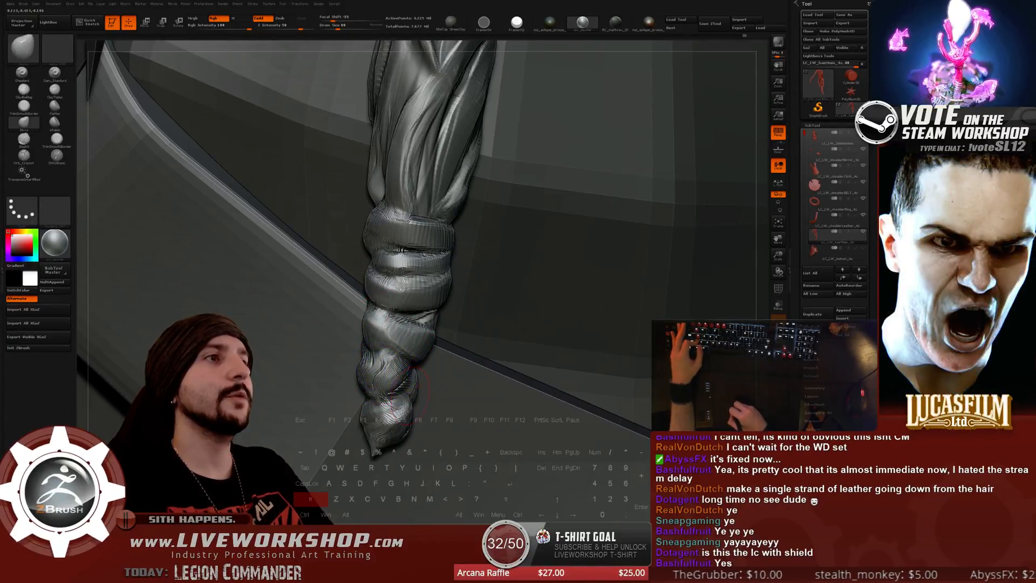
pyautogui.moveTo(409, 421); pyautogui.dragTo(400, 458)
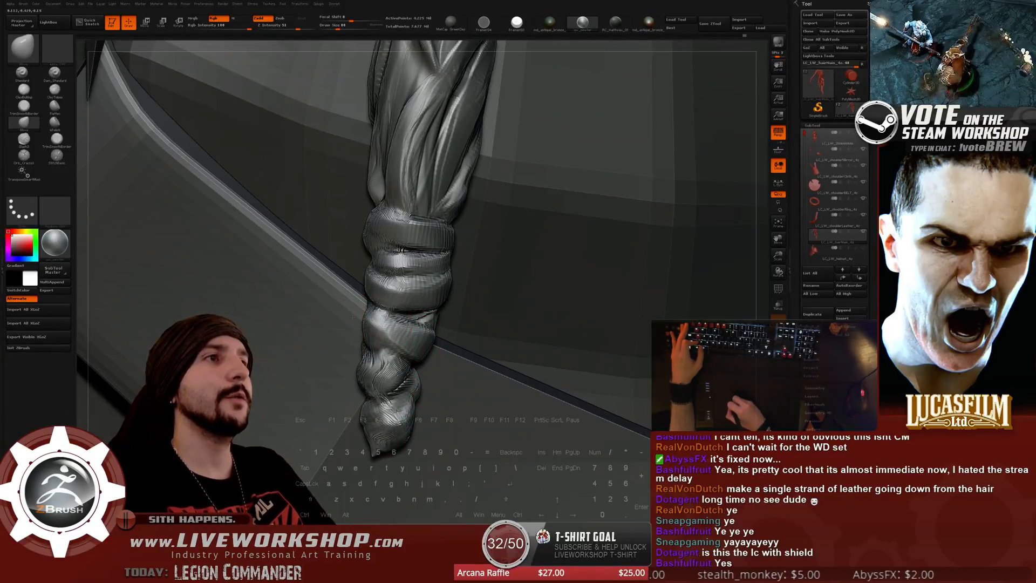
pyautogui.moveTo(367, 318); pyautogui.dragTo(360, 338)
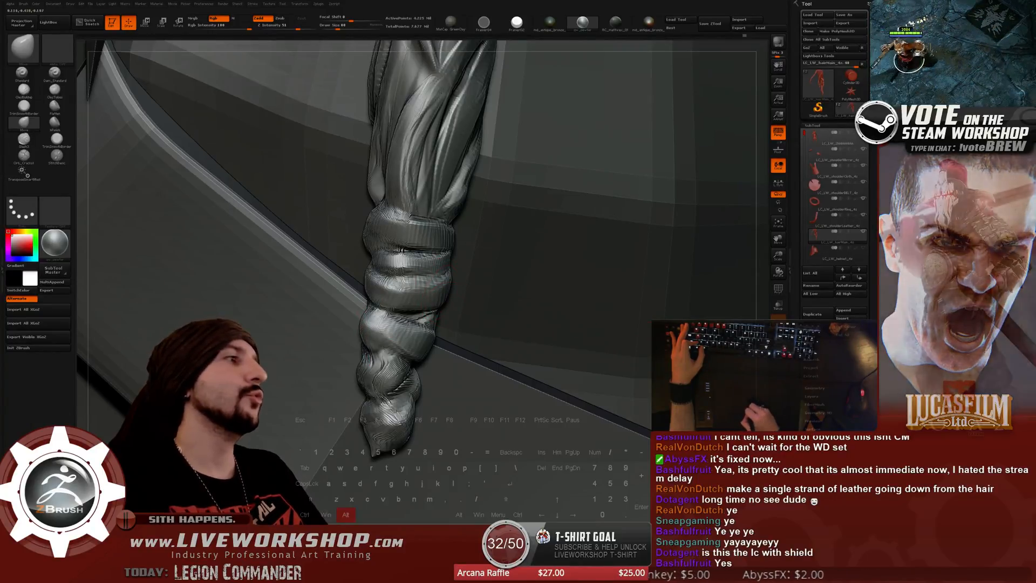
pyautogui.moveTo(457, 307)
pyautogui.keyDown('alt'); pyautogui.mouseDown()
pyautogui.moveTo(675, 174)
pyautogui.moveTo(698, 227)
pyautogui.moveTo(668, 230)
pyautogui.moveTo(656, 279)
pyautogui.moveTo(680, 210)
pyautogui.moveTo(680, 346)
pyautogui.mouseUp(); pyautogui.keyUp('alt')
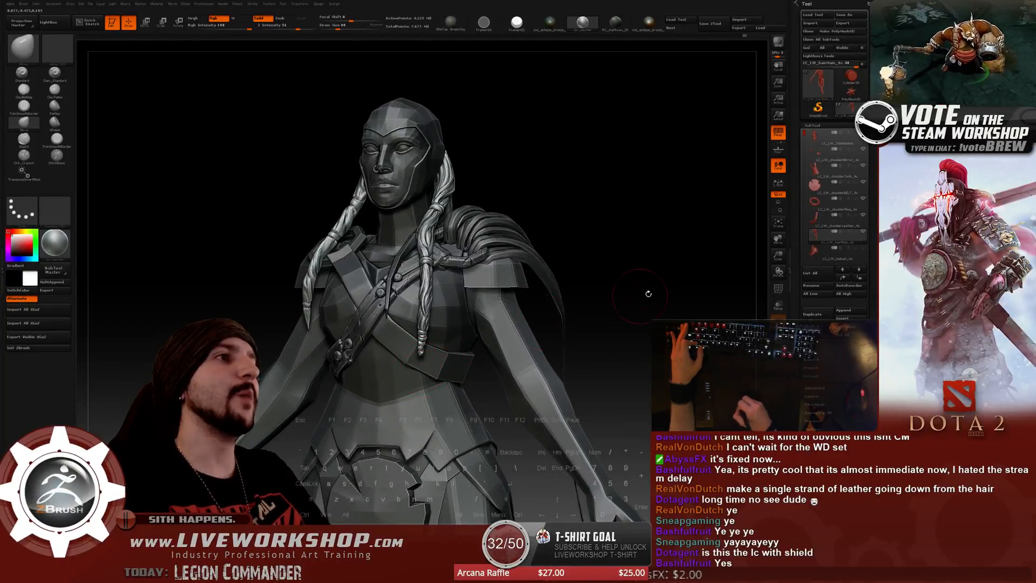
pyautogui.moveTo(648, 293); pyautogui.dragTo(678, 280)
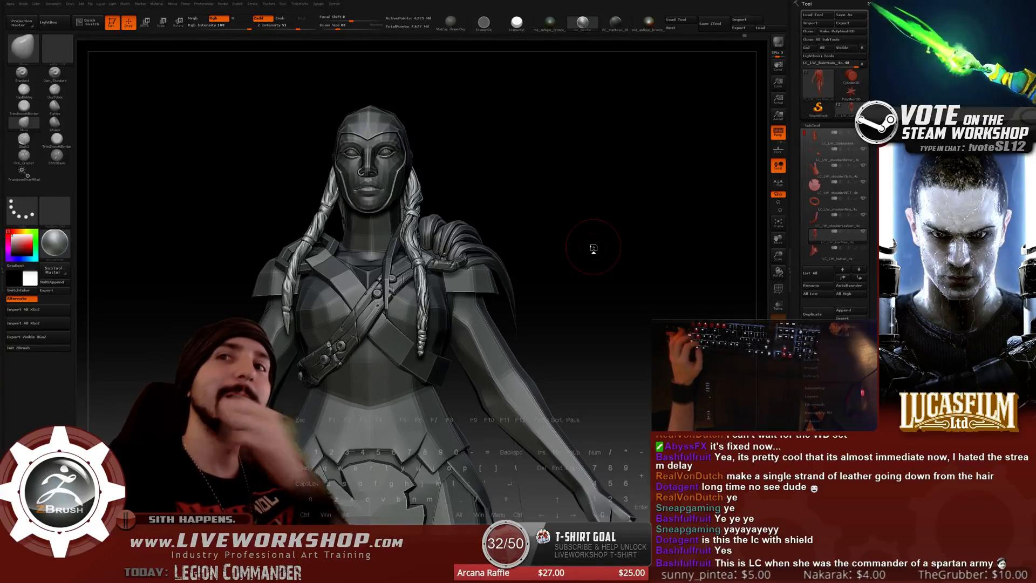
# With the ClayBuildup brush at a reduced size, sculpt twisting hair strands on the braid section below the knotted band.
pyautogui.moveTo(491, 232); pyautogui.dragTo(283, 220)
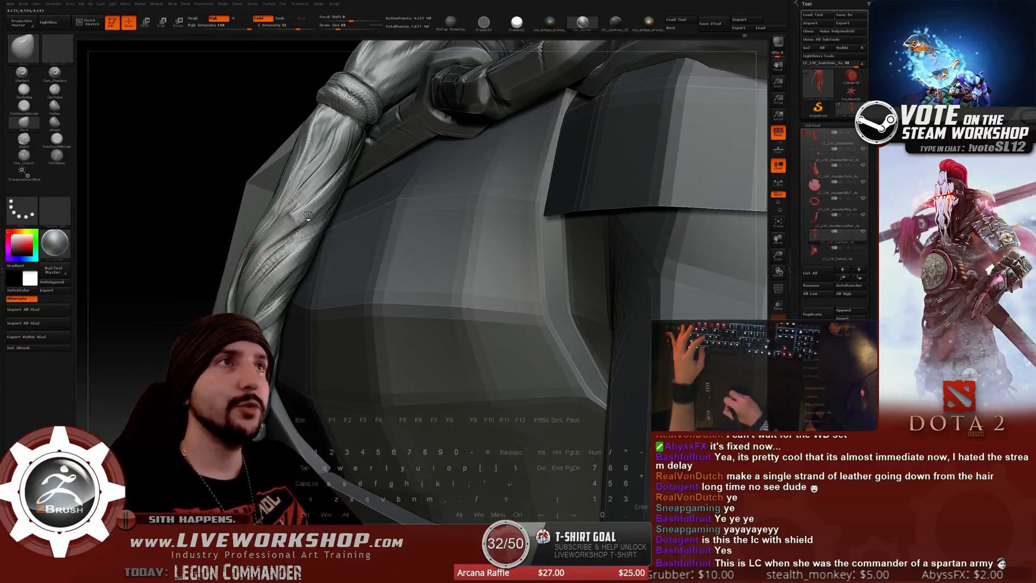
pyautogui.press('b')
pyautogui.press('c')
pyautogui.press('t')
pyautogui.press('b')
pyautogui.press('c')
pyautogui.press('b')
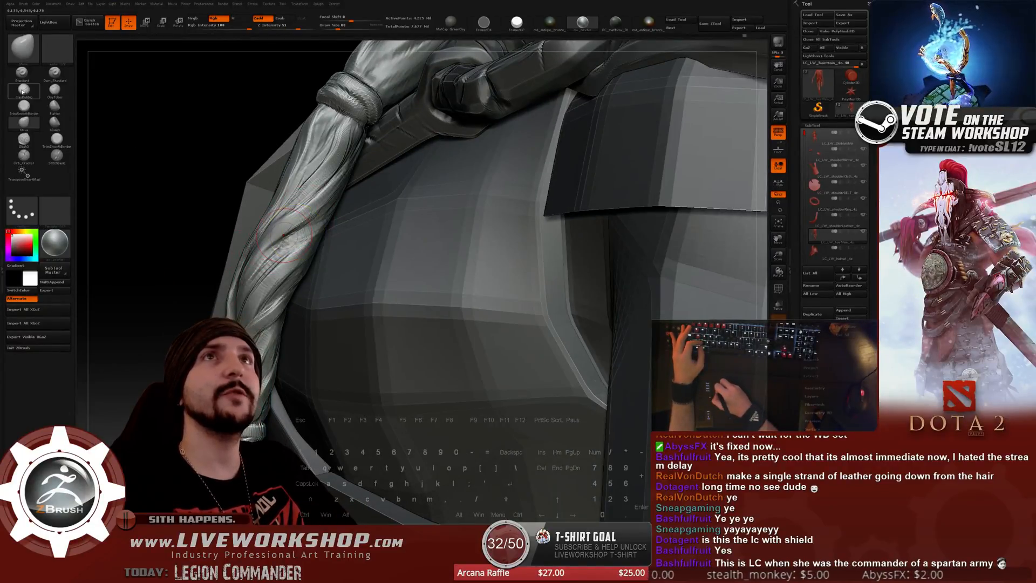
pyautogui.press('s')
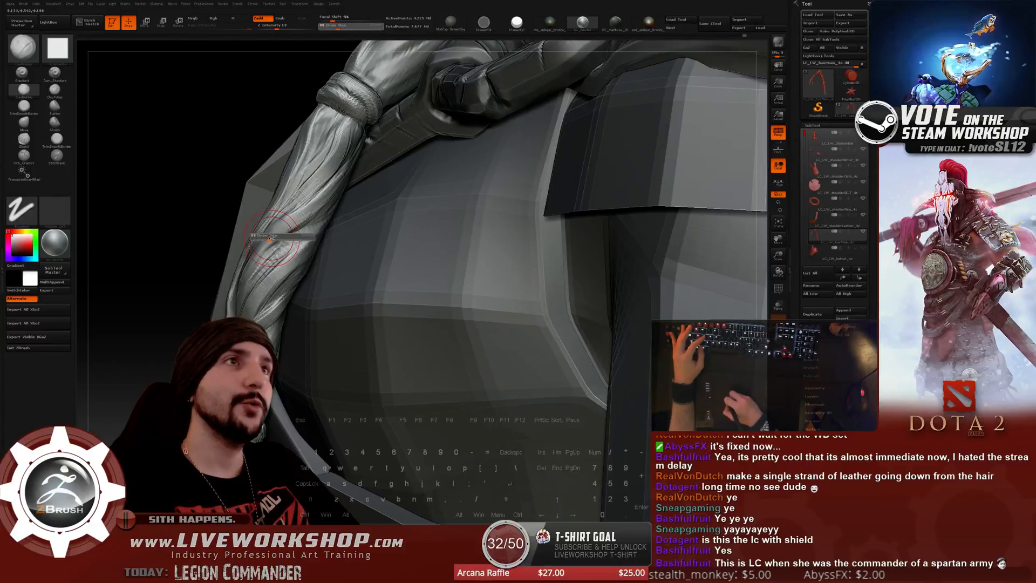
pyautogui.press('[')
pyautogui.press('[')
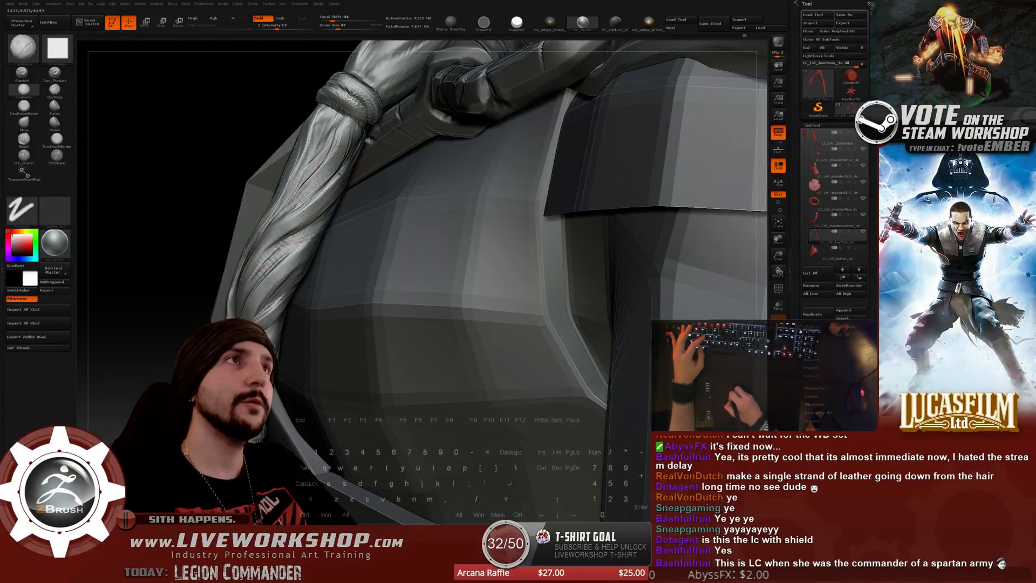
pyautogui.moveTo(219, 201); pyautogui.dragTo(286, 266)
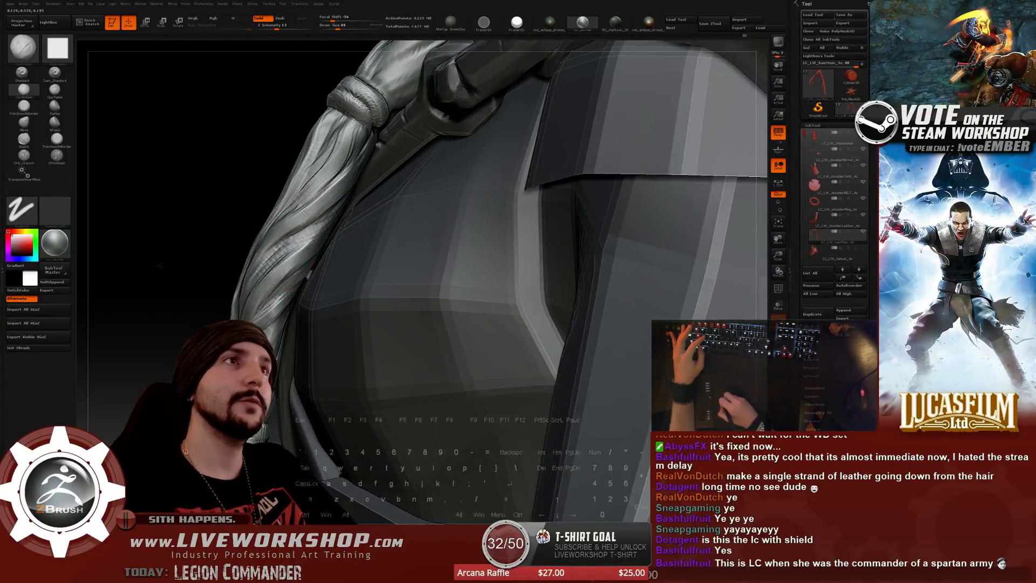
pyautogui.moveTo(160, 266); pyautogui.dragTo(270, 283)
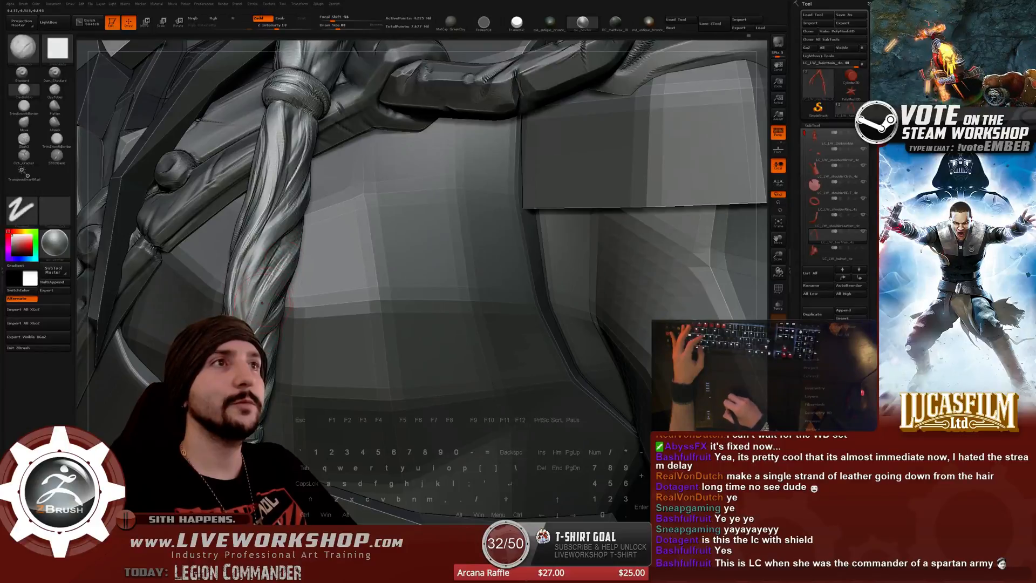
# Shrink the brush further and add finer strand ridges along the front of the braid section, smoothing them lightly.
pyautogui.press('[')
pyautogui.press('[')
pyautogui.press('[')
pyautogui.press('[')
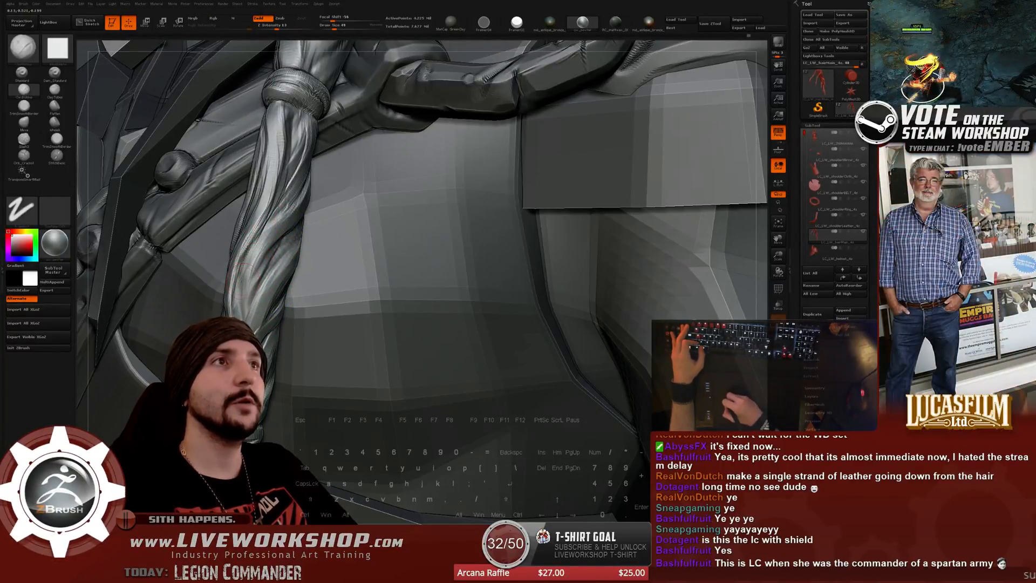
pyautogui.press('shift')
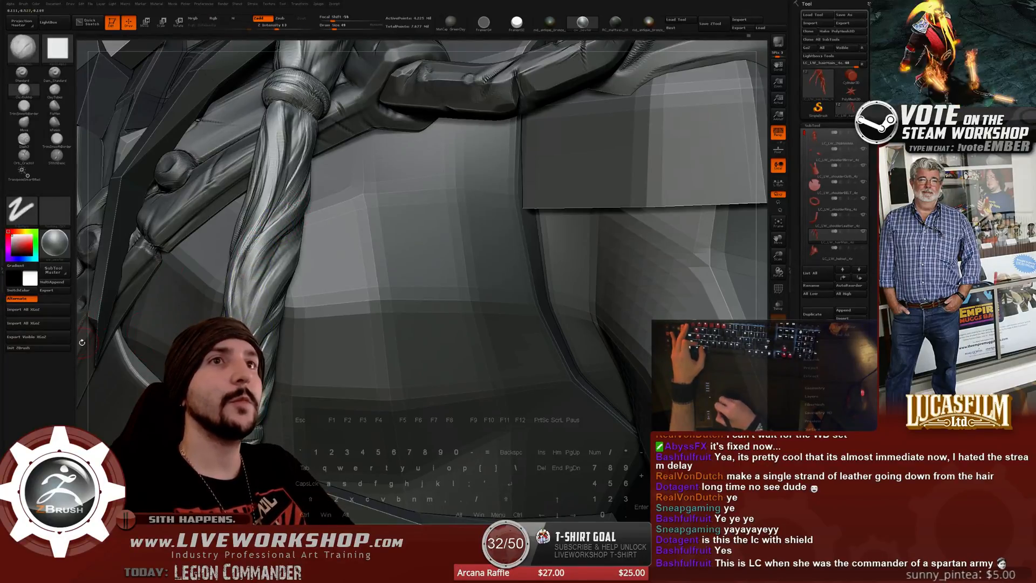
# Smooth the strands on the side of the braid section below the band and check the braid against the full figure.
pyautogui.moveTo(421, 270); pyautogui.dragTo(389, 280, button='right')
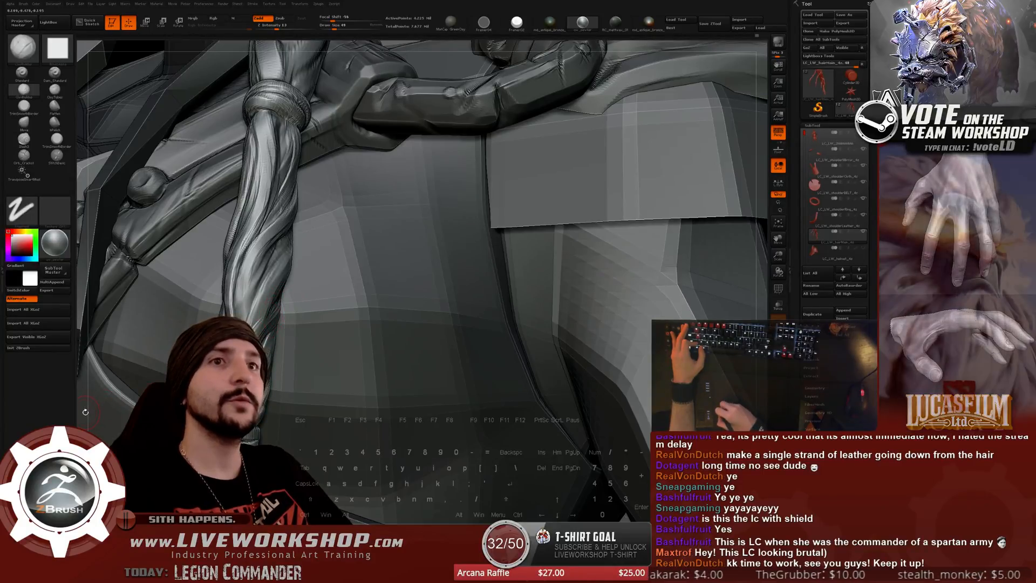
pyautogui.moveTo(89, 406); pyautogui.dragTo(263, 321)
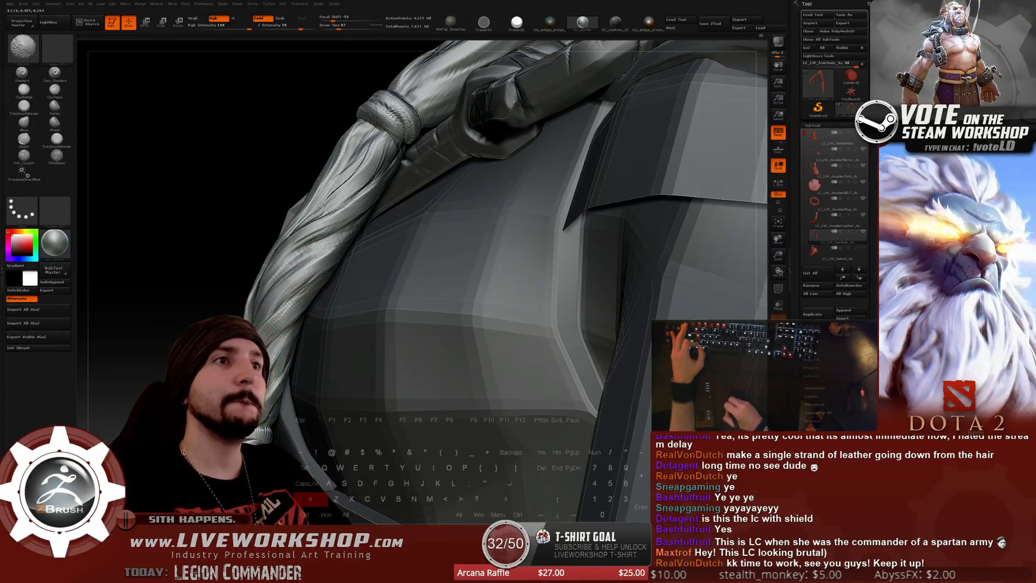
pyautogui.keyDown('alt'); pyautogui.moveTo(286, 322); pyautogui.dragTo(570, 280); pyautogui.keyUp('alt')
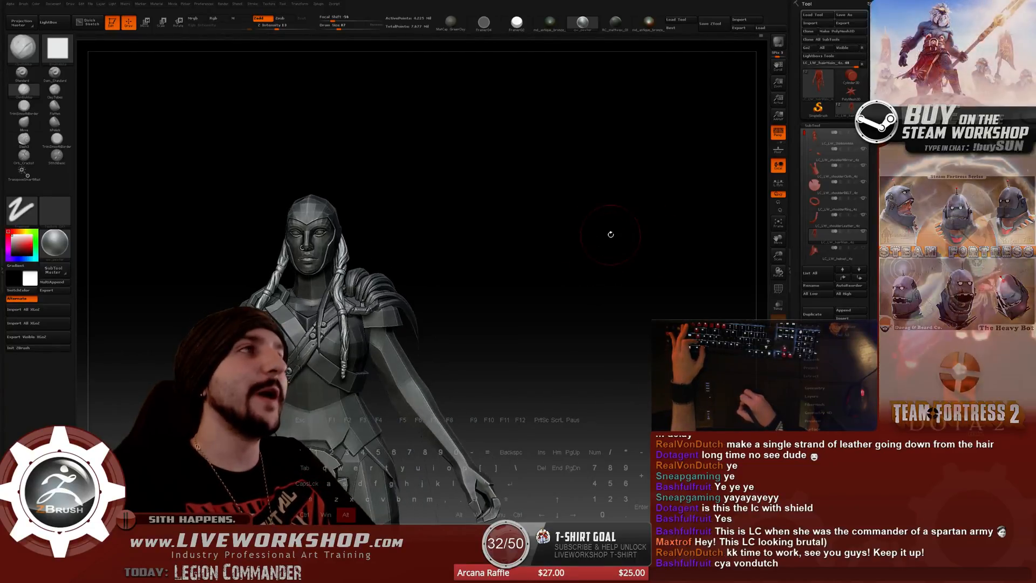
pyautogui.keyDown('alt'); pyautogui.moveTo(610, 233); pyautogui.dragTo(705, 249); pyautogui.keyUp('alt')
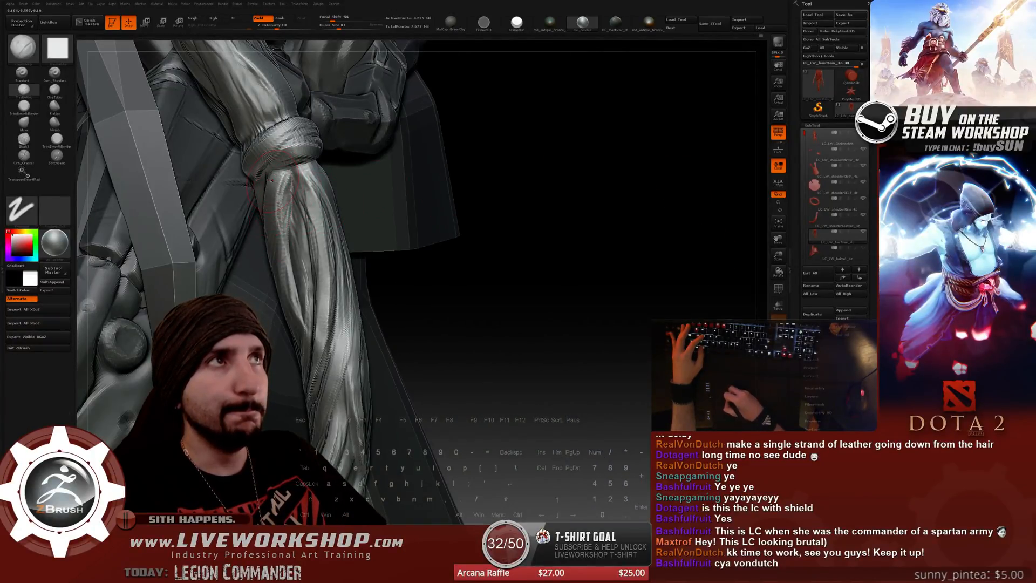
# Adjust the brush size and refine the twisting strands around the side of the braid section below the knotted band.
pyautogui.moveTo(504, 215); pyautogui.dragTo(498, 194)
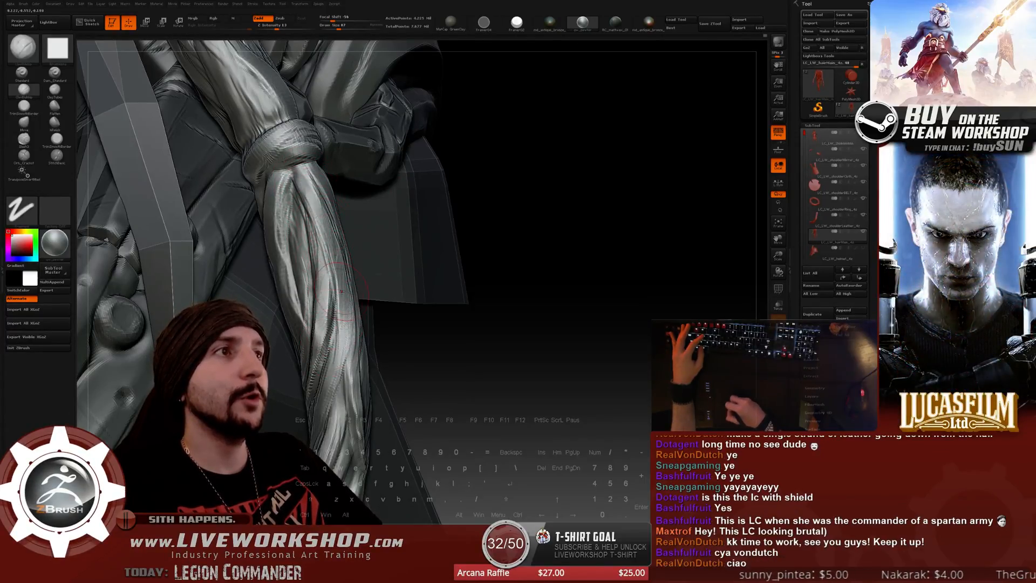
pyautogui.moveTo(594, 374)
pyautogui.keyDown('alt'); pyautogui.mouseDown()
pyautogui.moveTo(543, 250)
pyautogui.moveTo(661, 250)
pyautogui.moveTo(659, 263)
pyautogui.moveTo(708, 192)
pyautogui.mouseUp(); pyautogui.keyUp('alt')
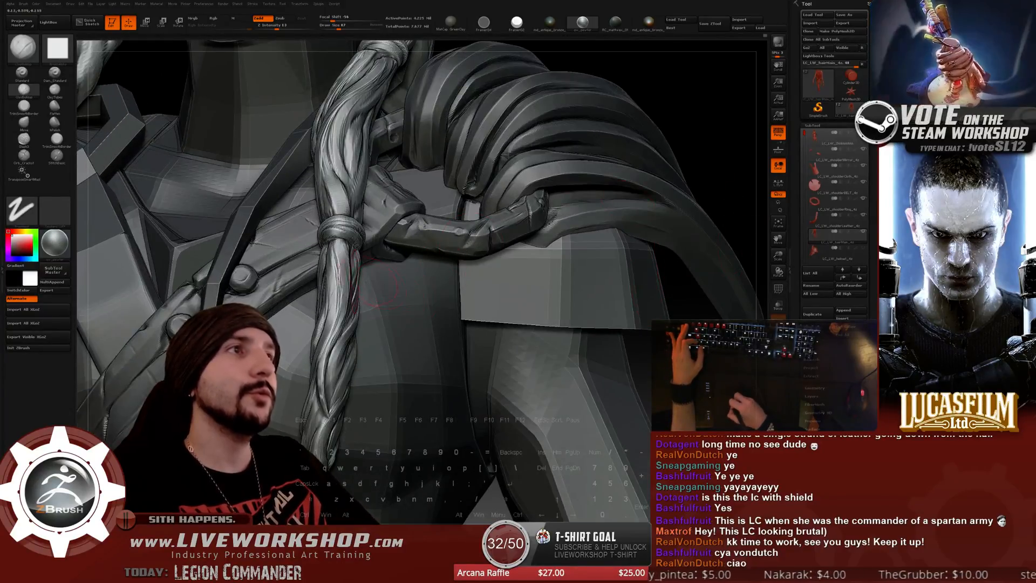
pyautogui.press('s')
pyautogui.press('shift')
pyautogui.press('s')
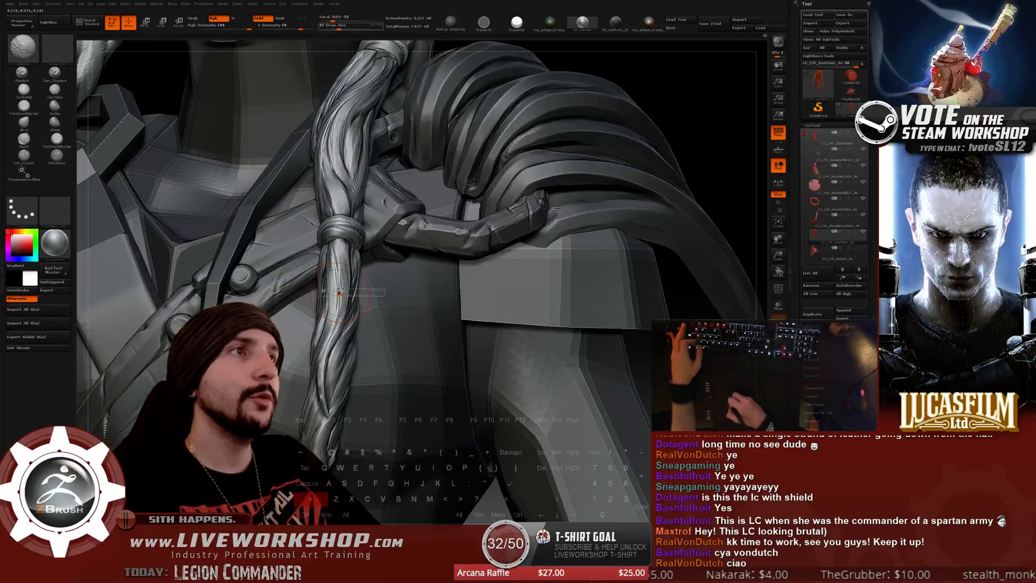
pyautogui.moveTo(337, 295); pyautogui.dragTo(333, 295)
pyautogui.press('shift')
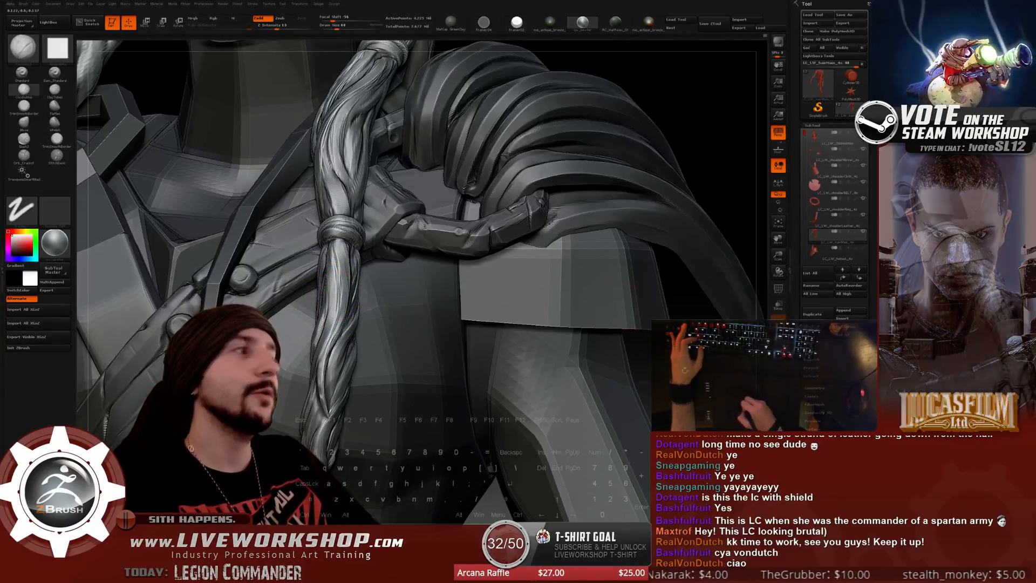
pyautogui.moveTo(337, 296); pyautogui.dragTo(295, 283, button='right')
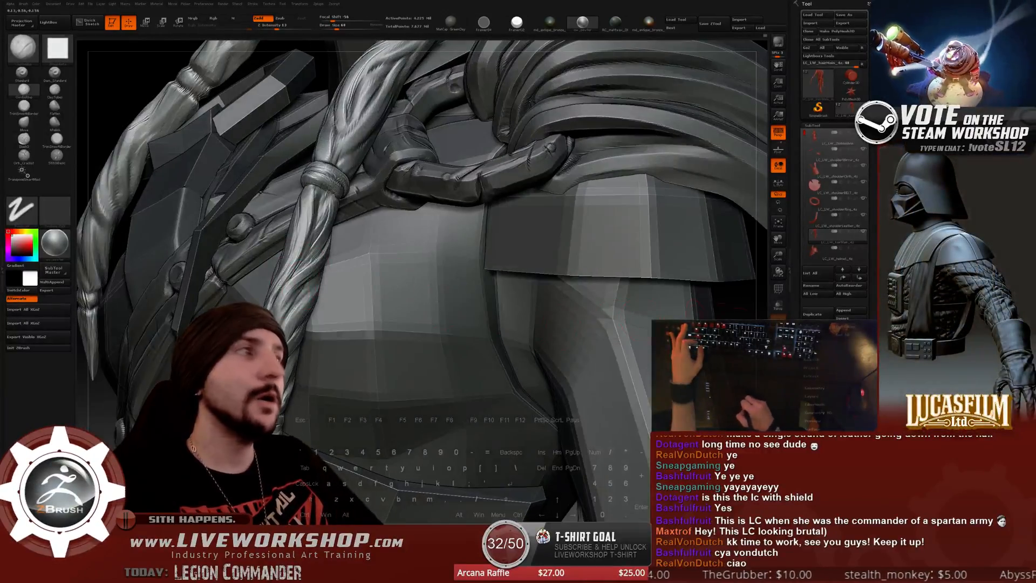
pyautogui.moveTo(272, 348); pyautogui.dragTo(313, 281, button='right')
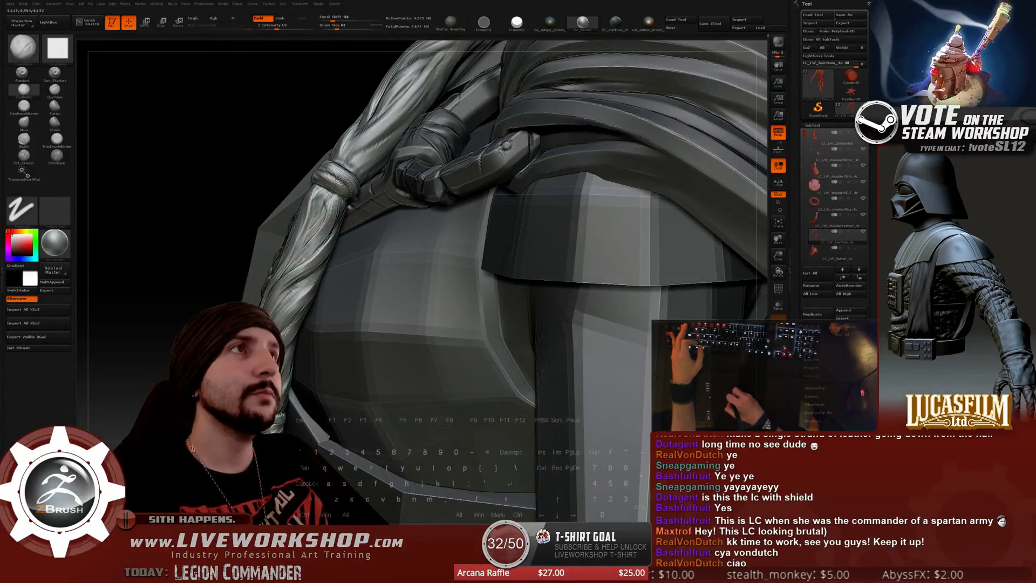
pyautogui.moveTo(239, 157); pyautogui.dragTo(315, 200, button='right')
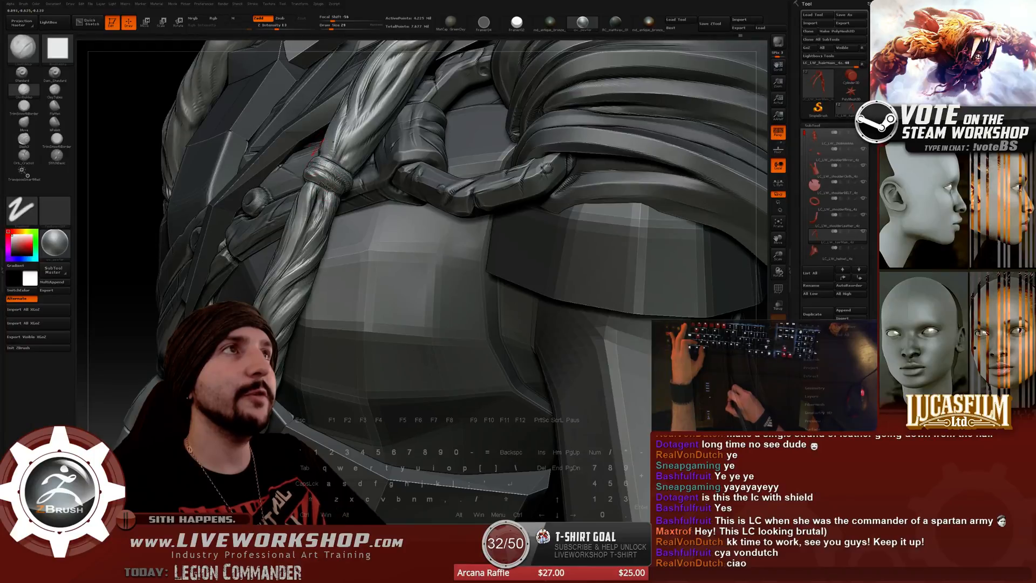
# Sculpt strand ridges with a resized brush on the side of the braid just above the knotted band.
pyautogui.moveTo(153, 128); pyautogui.dragTo(141, 128)
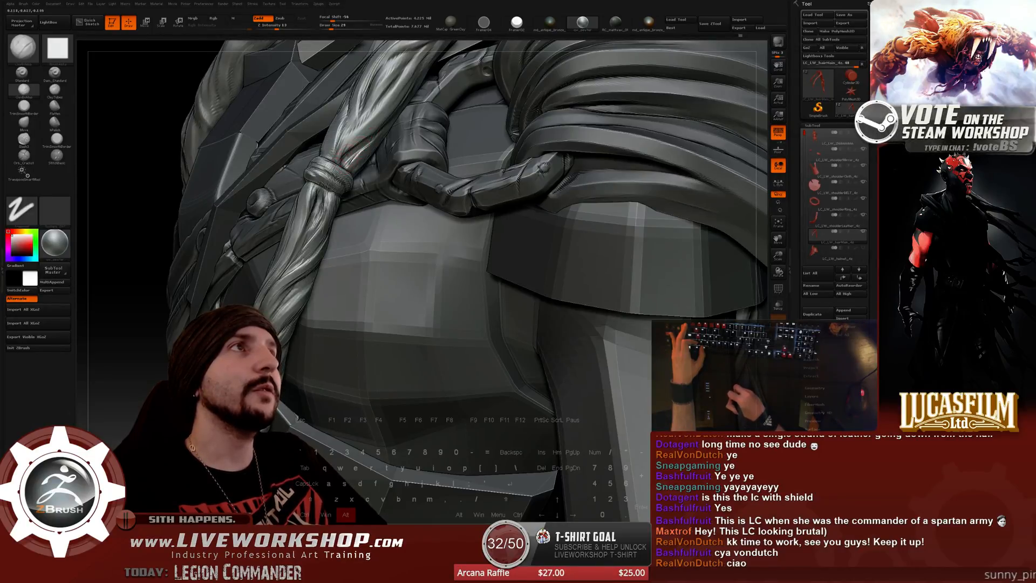
pyautogui.press('s')
pyautogui.moveTo(346, 164); pyautogui.dragTo(351, 167)
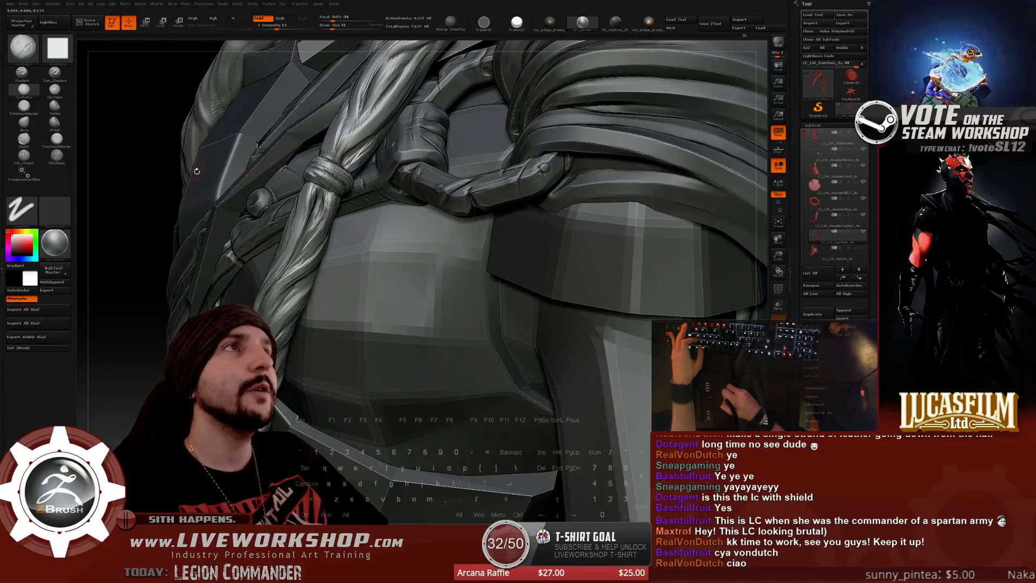
pyautogui.moveTo(136, 175)
pyautogui.mouseDown()
pyautogui.moveTo(361, 132)
pyautogui.moveTo(354, 152)
pyautogui.mouseUp()
pyautogui.press('s')
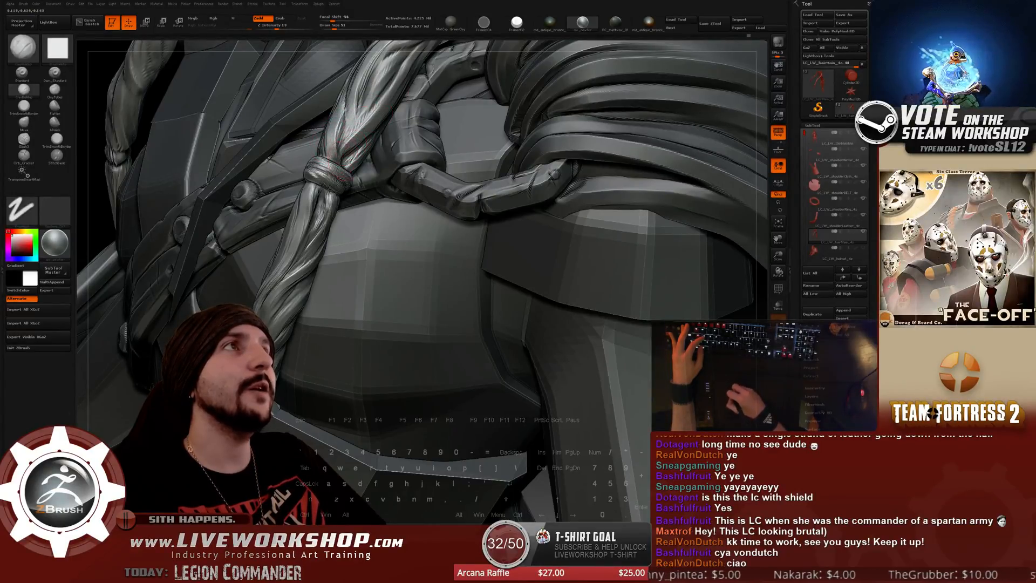
# With a smaller brush, add fine strand lines along the front of the braid where it runs into the knotted band.
pyautogui.keyDown('alt'); pyautogui.moveTo(101, 234); pyautogui.dragTo(633, 194); pyautogui.keyUp('alt')
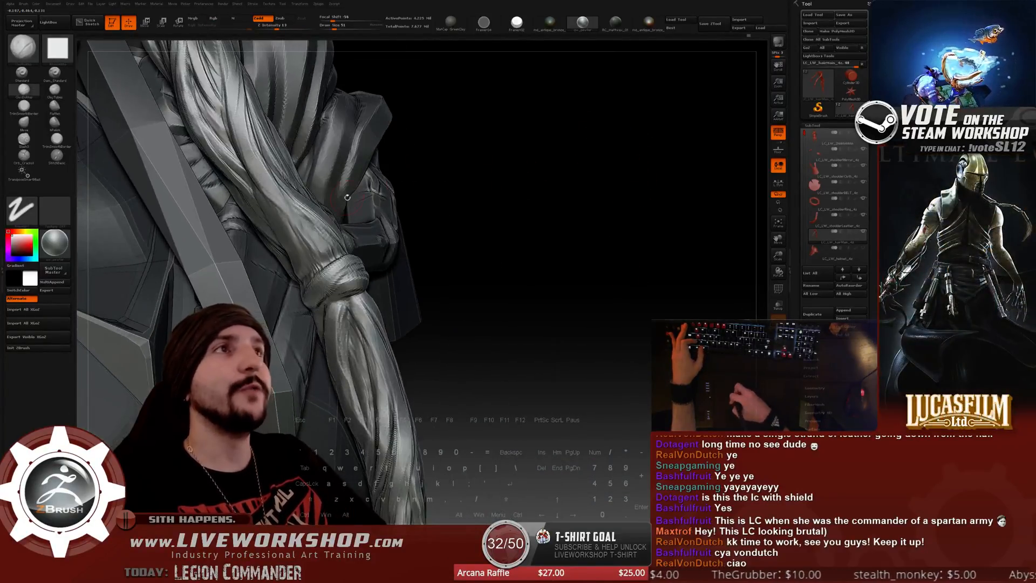
pyautogui.moveTo(490, 182); pyautogui.dragTo(705, 83)
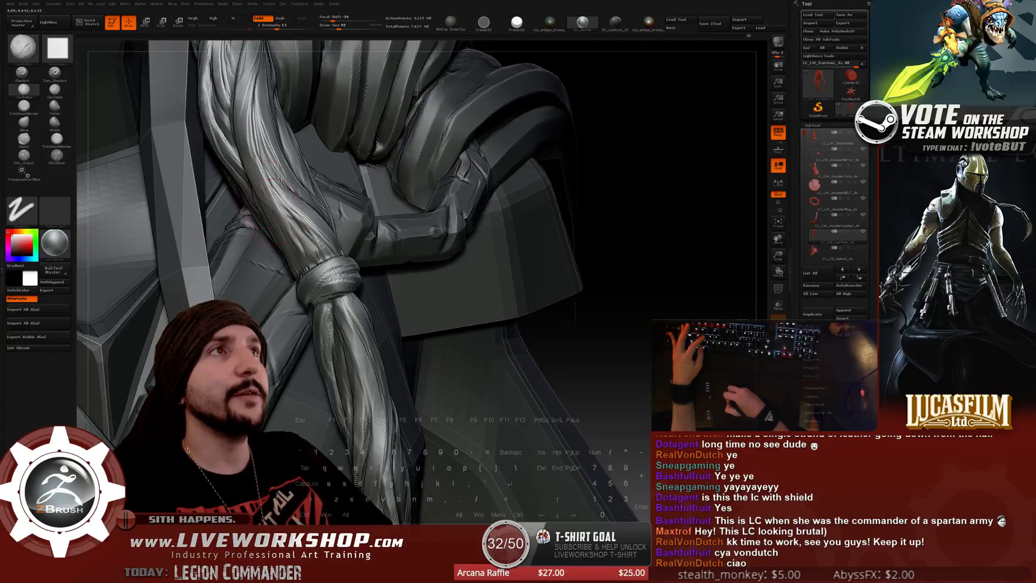
pyautogui.press('[')
pyautogui.press('[')
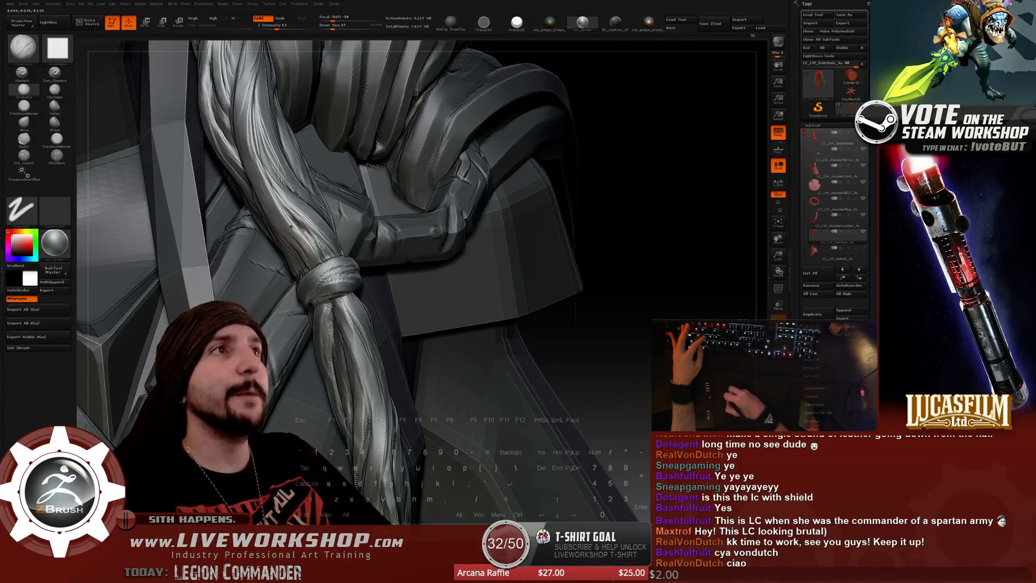
pyautogui.moveTo(643, 185); pyautogui.dragTo(621, 190)
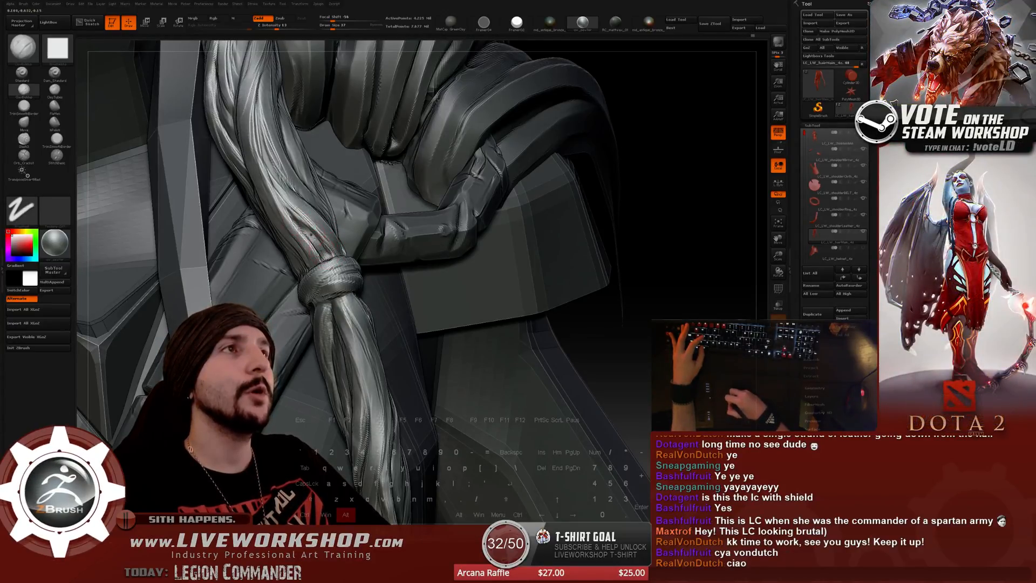
# Enlarge the brush slightly and deepen the strands directly below the knotted band, adding fibre detail across the band itself.
pyautogui.keyDown('alt'); pyautogui.moveTo(637, 282); pyautogui.dragTo(539, 281); pyautogui.keyUp('alt')
pyautogui.keyDown('alt'); pyautogui.moveTo(400, 353); pyautogui.dragTo(382, 260); pyautogui.keyUp('alt')
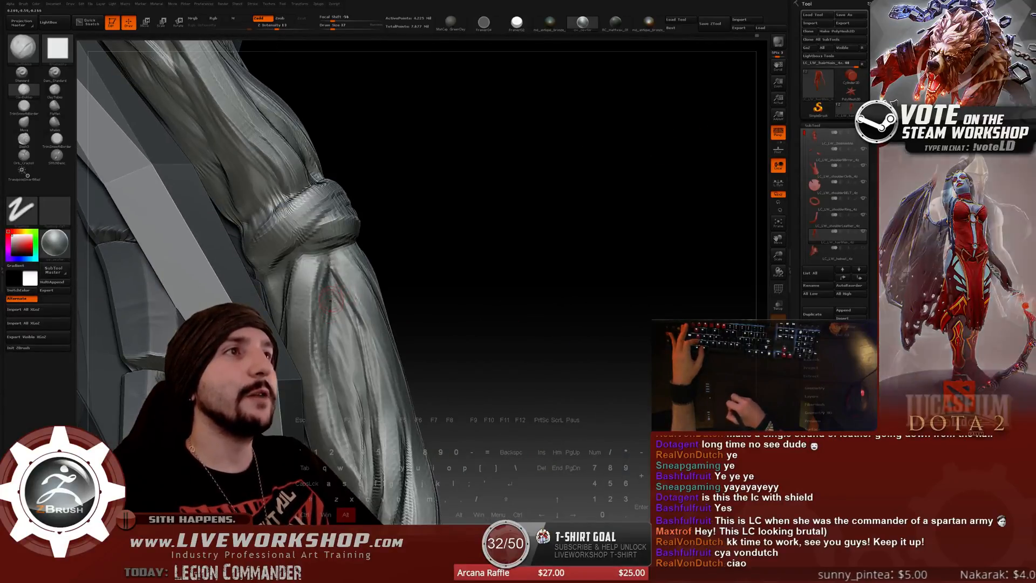
pyautogui.press(']')
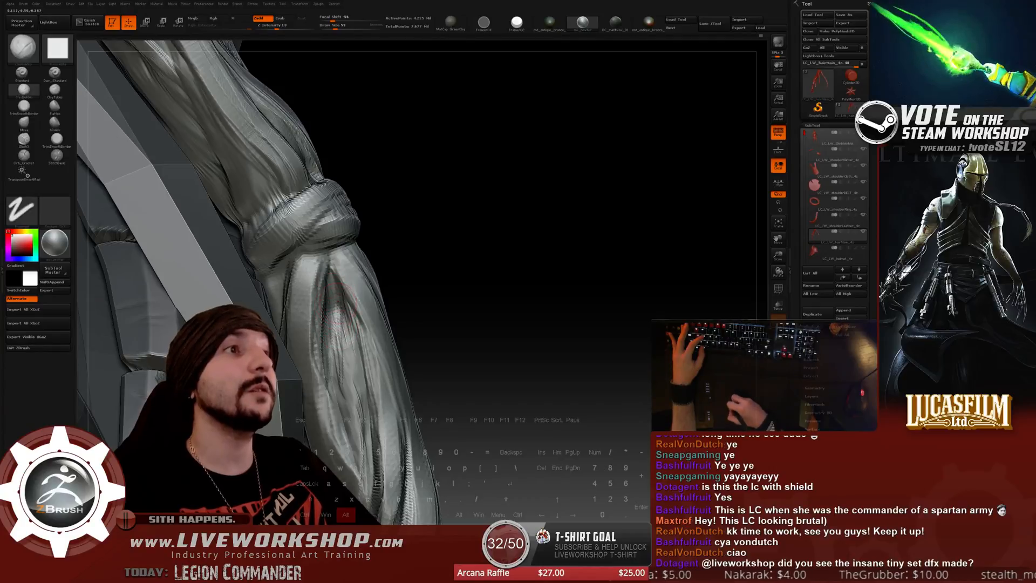
pyautogui.moveTo(514, 258); pyautogui.dragTo(453, 233)
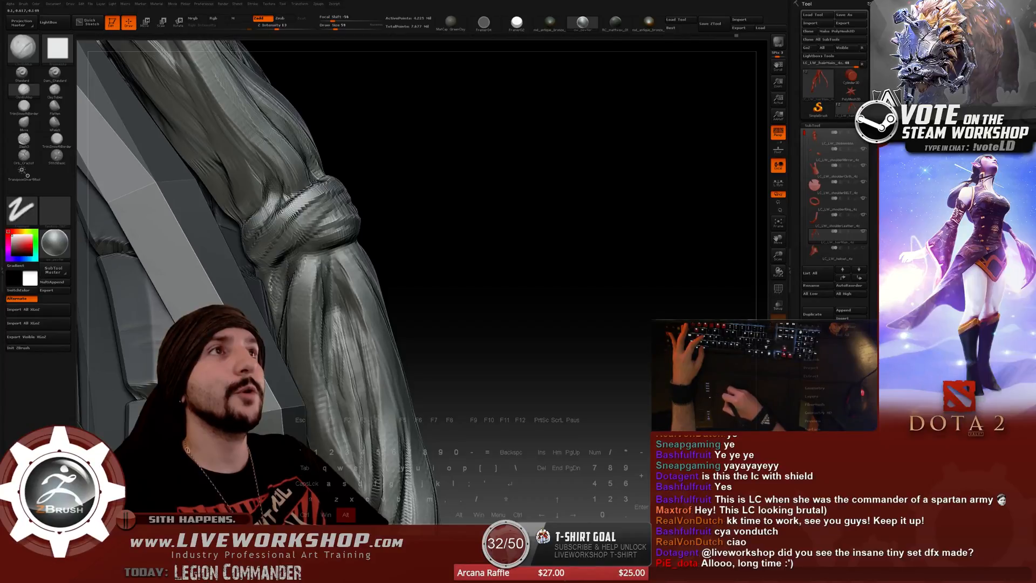
pyautogui.moveTo(373, 133)
pyautogui.mouseDown()
pyautogui.moveTo(435, 131)
pyautogui.moveTo(206, 131)
pyautogui.mouseUp()
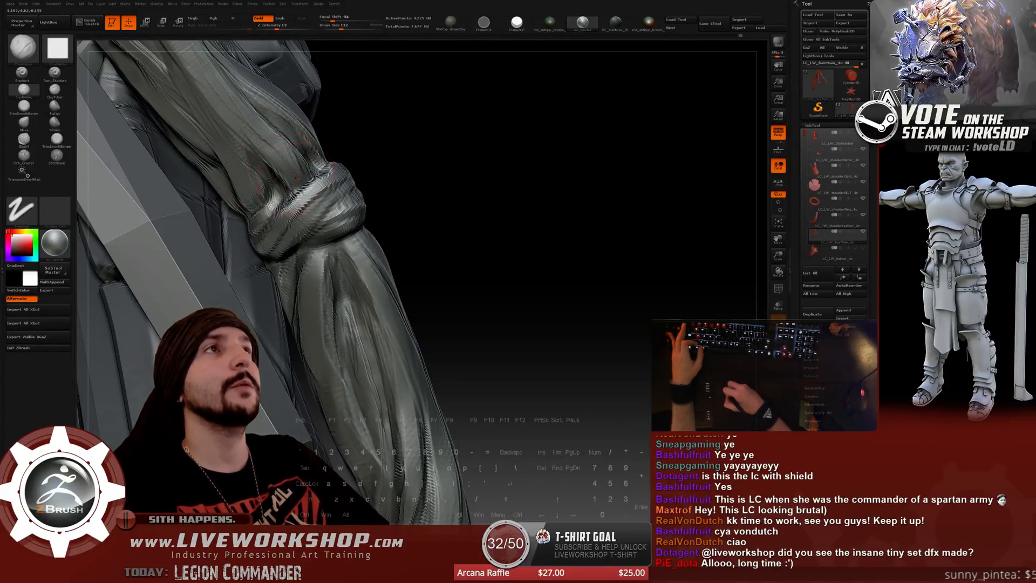
# Compare the braids on the full figure and detail the twisting strands on the braid section beside the shoulder cloth.
pyautogui.keyDown('alt'); pyautogui.moveTo(555, 243); pyautogui.dragTo(508, 211); pyautogui.keyUp('alt')
pyautogui.keyDown('alt'); pyautogui.moveTo(520, 255); pyautogui.dragTo(574, 223); pyautogui.keyUp('alt')
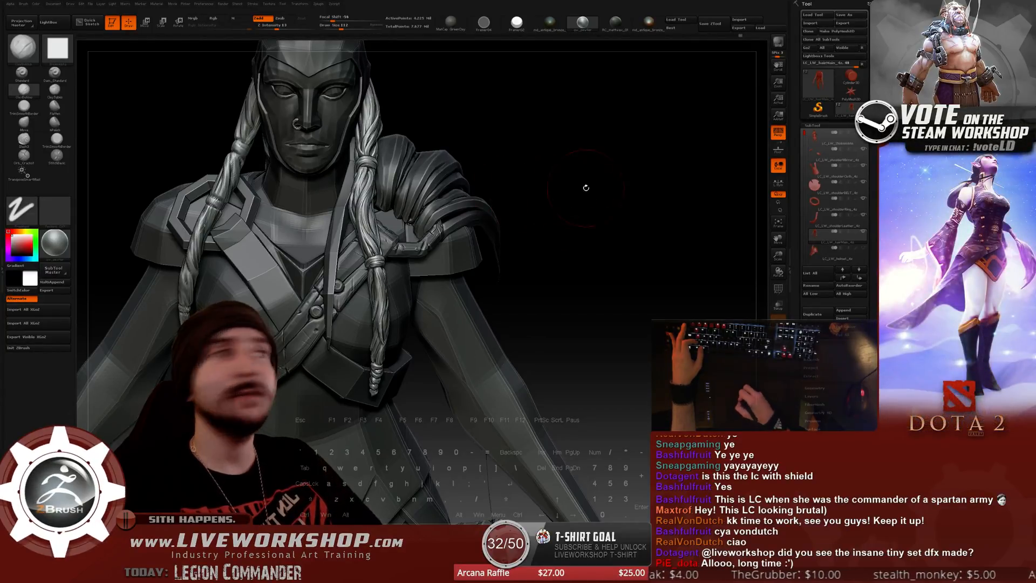
pyautogui.moveTo(586, 187); pyautogui.dragTo(626, 94)
pyautogui.moveTo(749, 65); pyautogui.dragTo(701, 108)
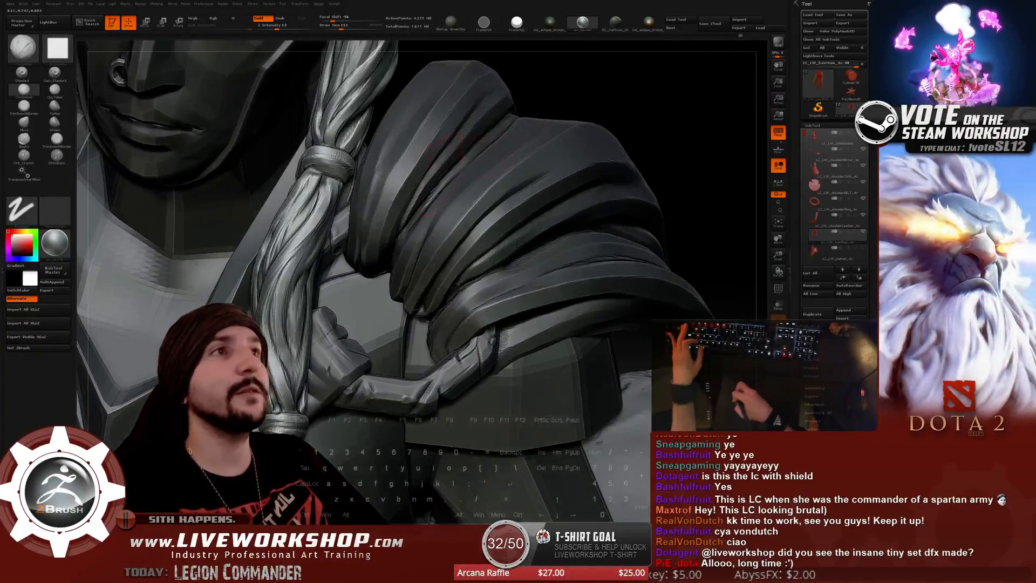
pyautogui.moveTo(324, 281); pyautogui.dragTo(278, 289)
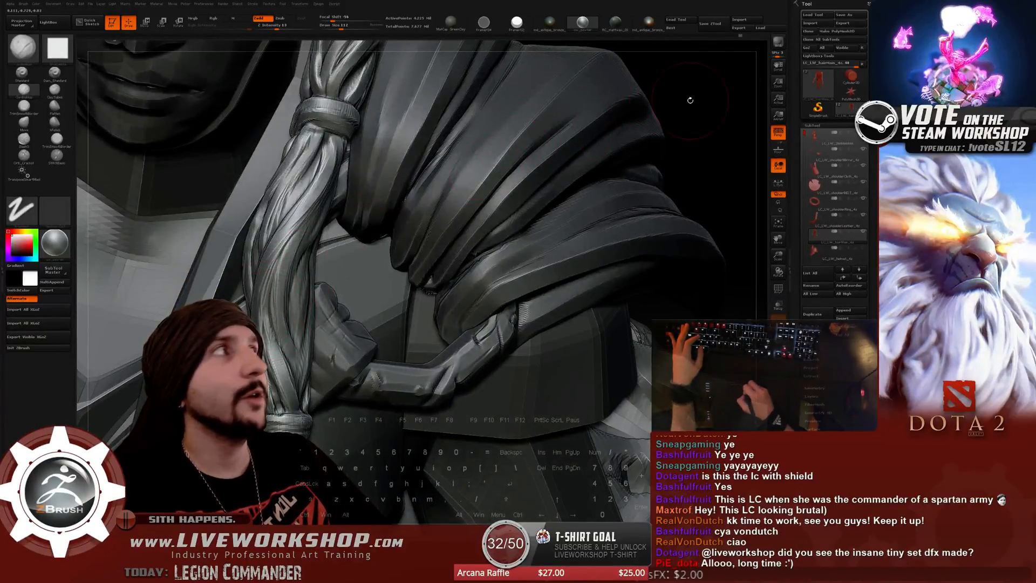
pyautogui.moveTo(690, 100); pyautogui.dragTo(378, 200)
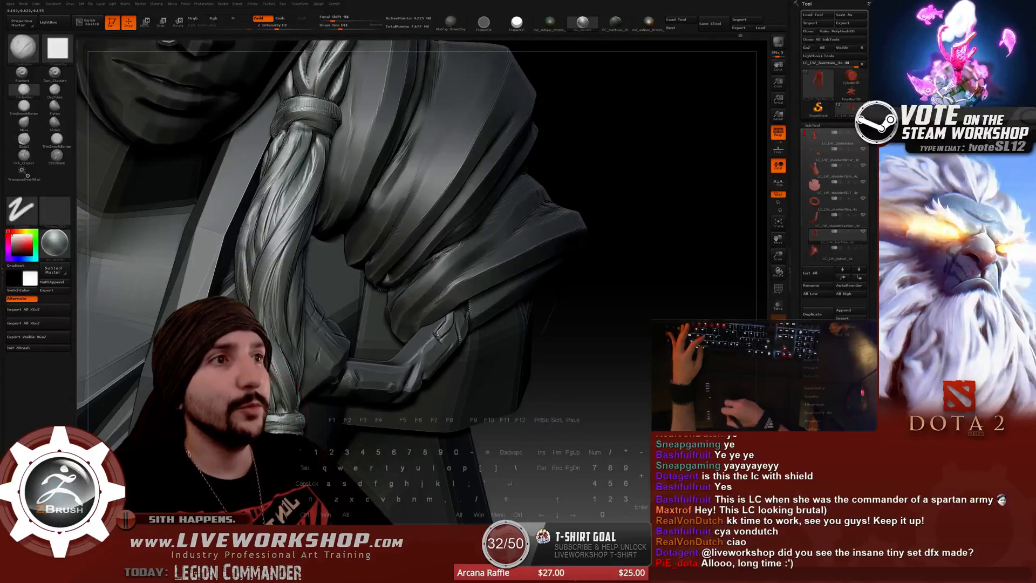
pyautogui.press('s')
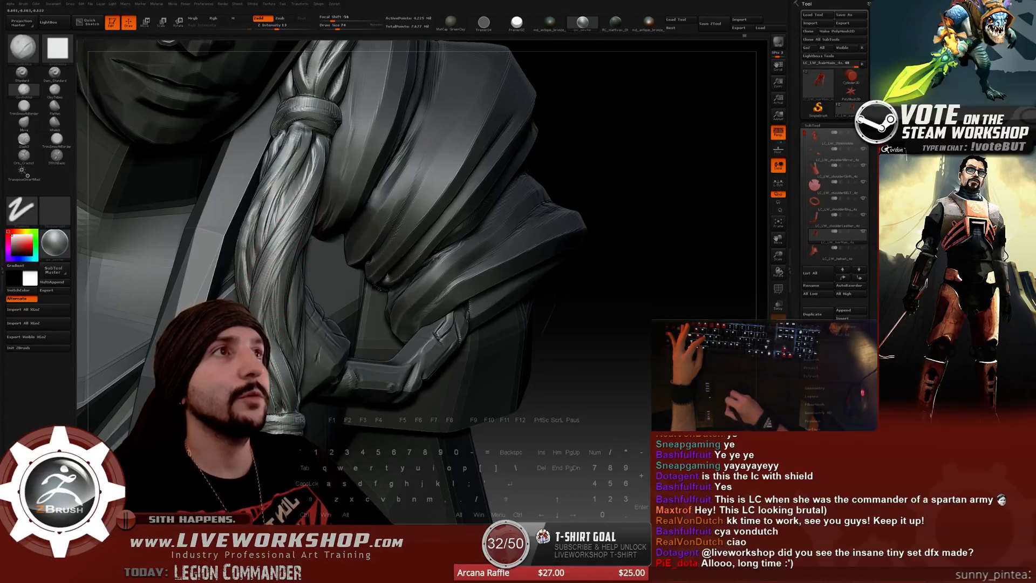
pyautogui.moveTo(636, 138); pyautogui.dragTo(539, 200)
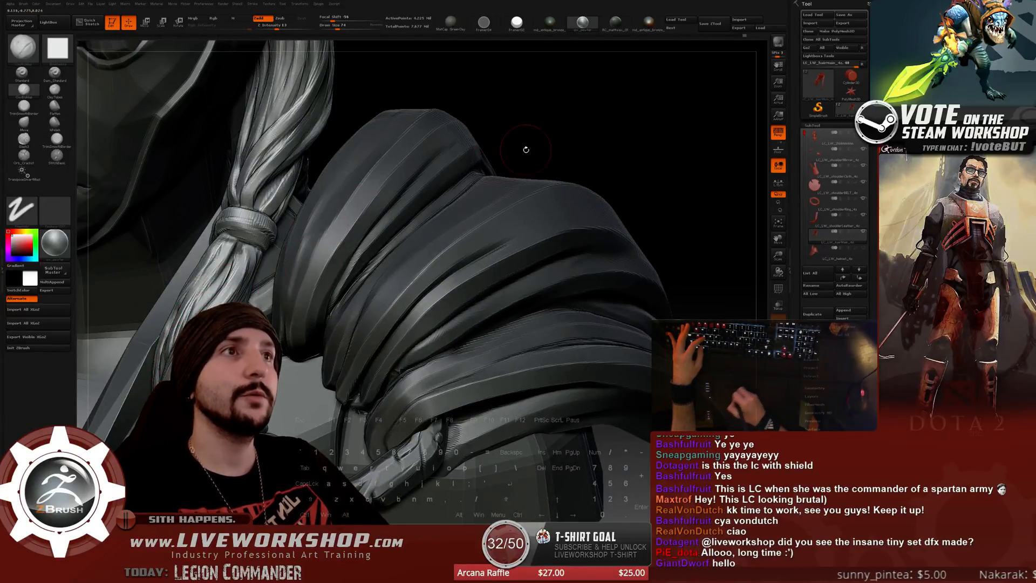
pyautogui.moveTo(525, 148); pyautogui.dragTo(458, 162)
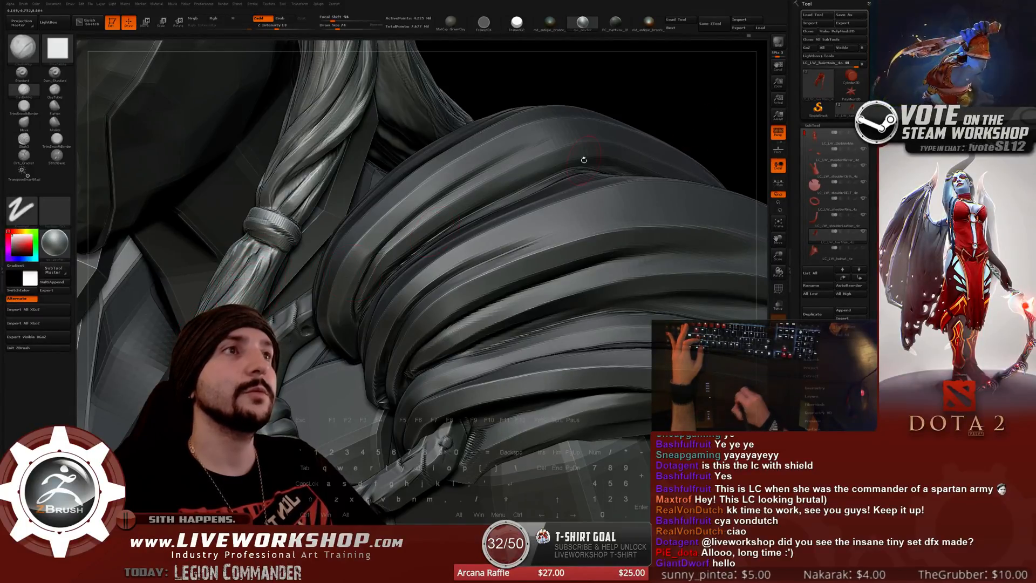
# Sculpt finer strand ridges into the loose hair at the side of the head below the helmet.
pyautogui.keyDown('alt'); pyautogui.moveTo(725, 132); pyautogui.dragTo(558, 222); pyautogui.keyUp('alt')
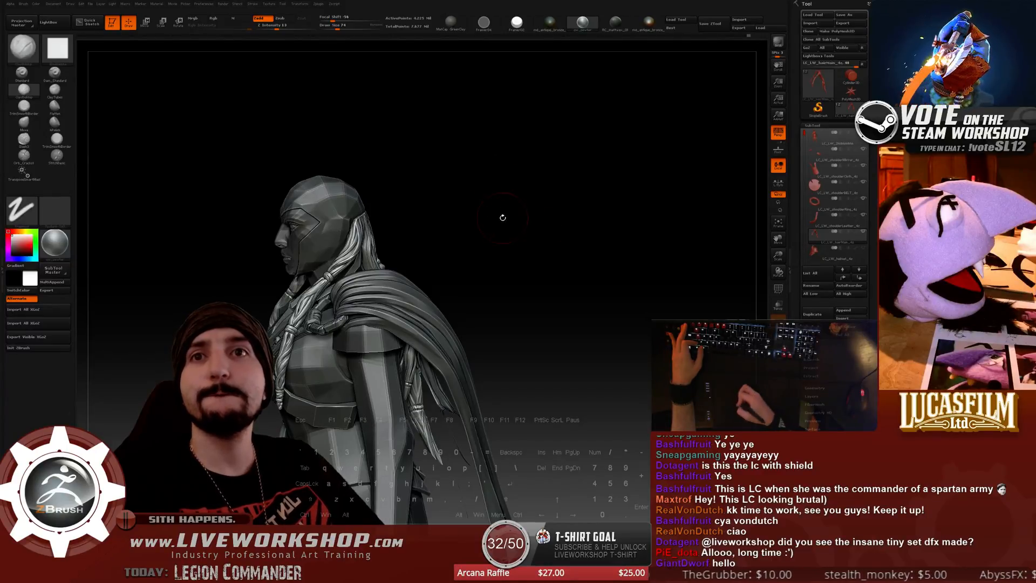
pyautogui.keyDown('alt'); pyautogui.moveTo(565, 193); pyautogui.dragTo(413, 167); pyautogui.keyUp('alt')
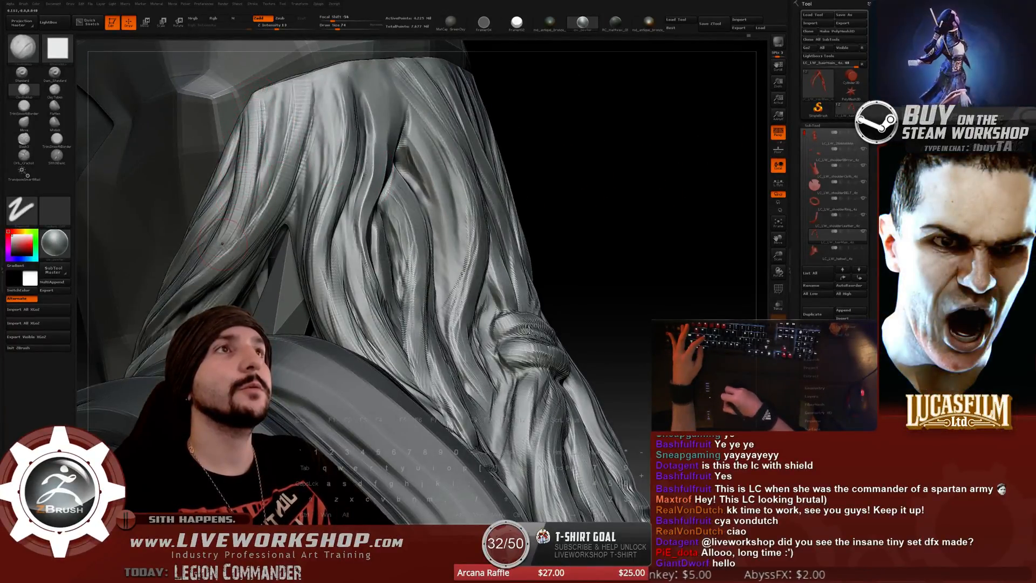
pyautogui.moveTo(619, 143); pyautogui.dragTo(605, 132)
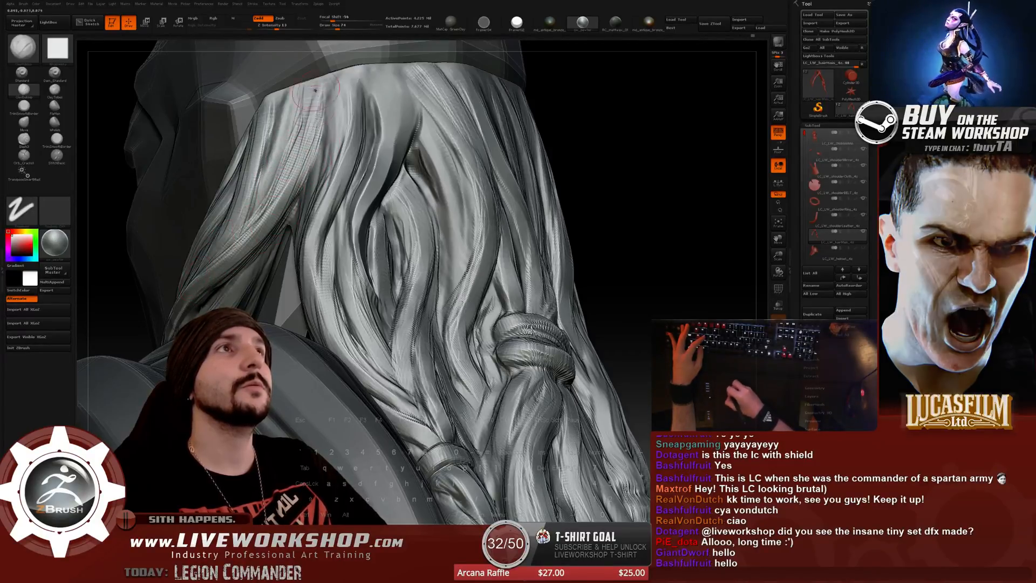
pyautogui.moveTo(661, 161); pyautogui.dragTo(260, 257)
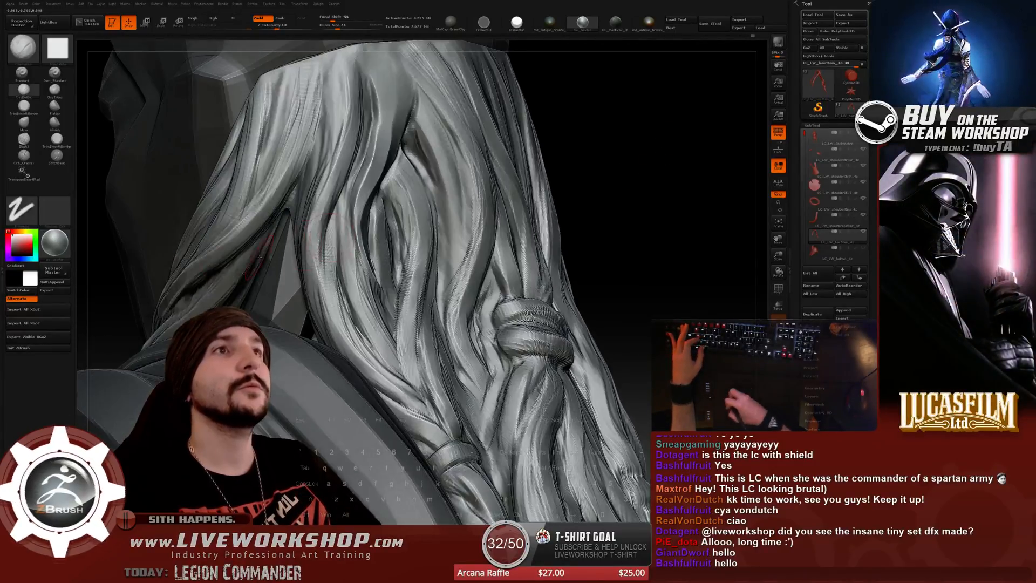
pyautogui.moveTo(387, 164); pyautogui.dragTo(460, 160)
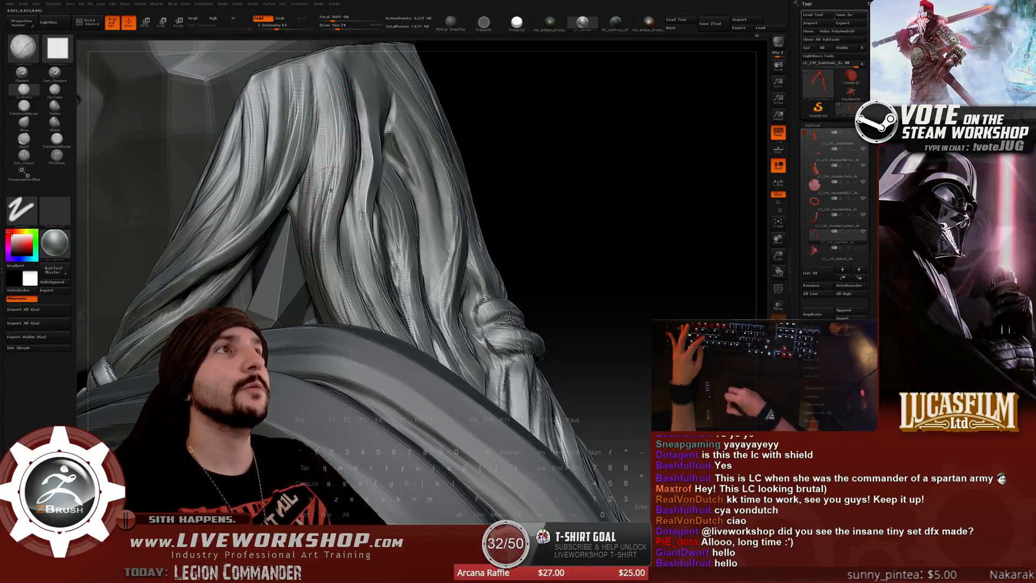
pyautogui.keyDown('alt'); pyautogui.moveTo(622, 246); pyautogui.dragTo(583, 187); pyautogui.keyUp('alt')
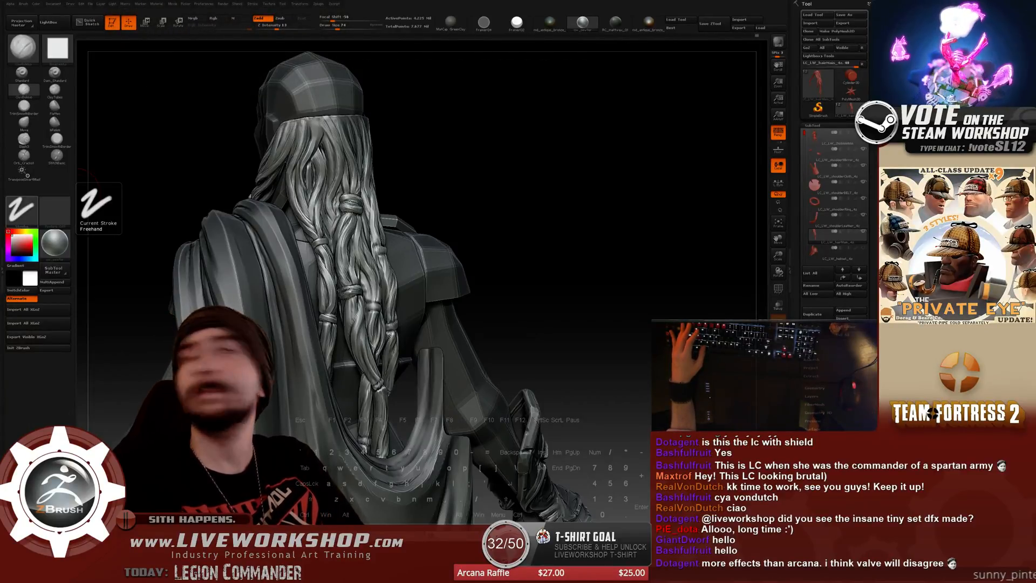
pyautogui.moveTo(642, 215); pyautogui.dragTo(595, 218)
pyautogui.press('super')
pyautogui.press('super')
pyautogui.press('super')
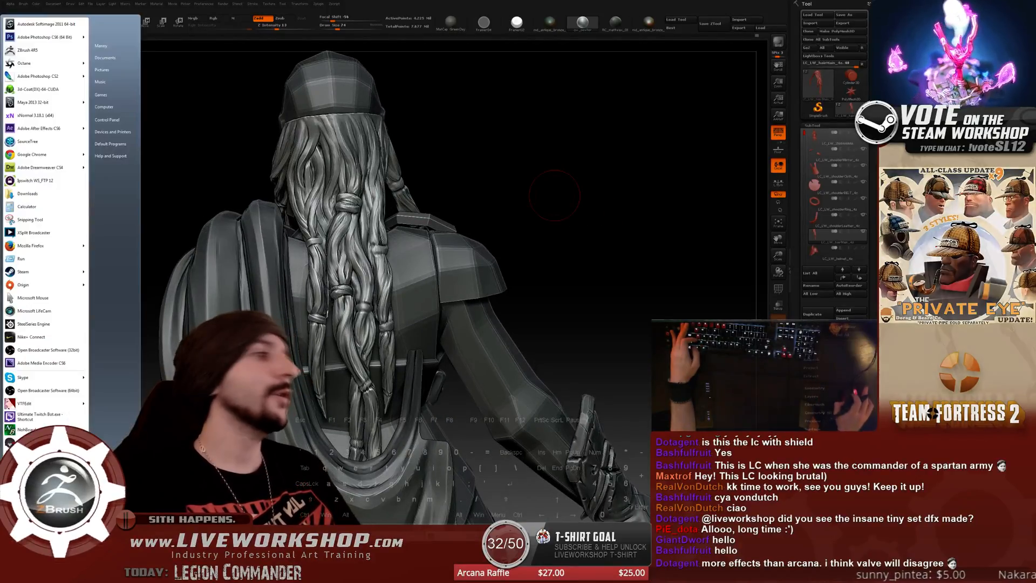
pyautogui.press('super')
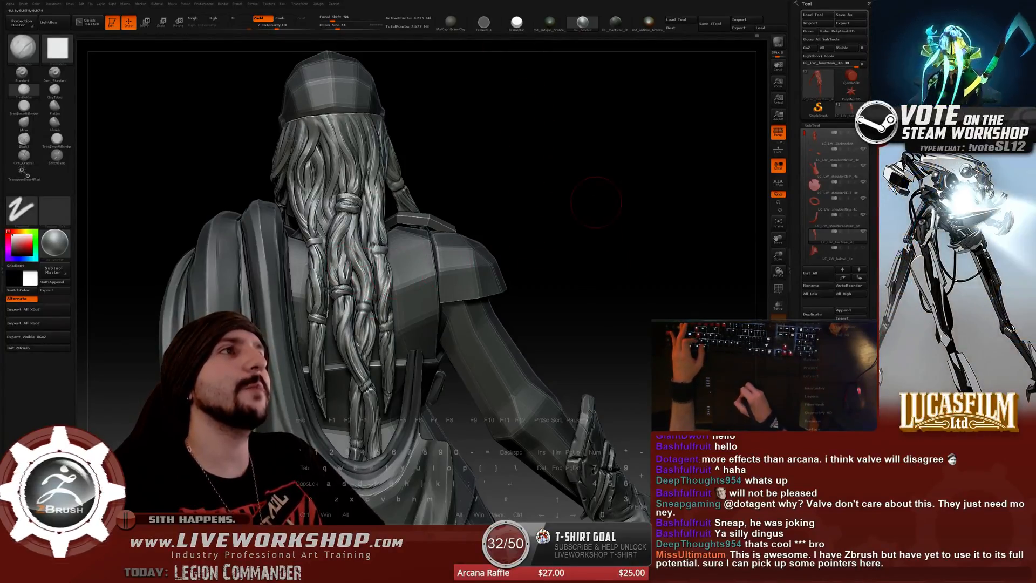
# Sculpt the small wrapped band and the strands entering it on the back-hair braid beside the shoulder armour.
pyautogui.moveTo(629, 209); pyautogui.dragTo(639, 177)
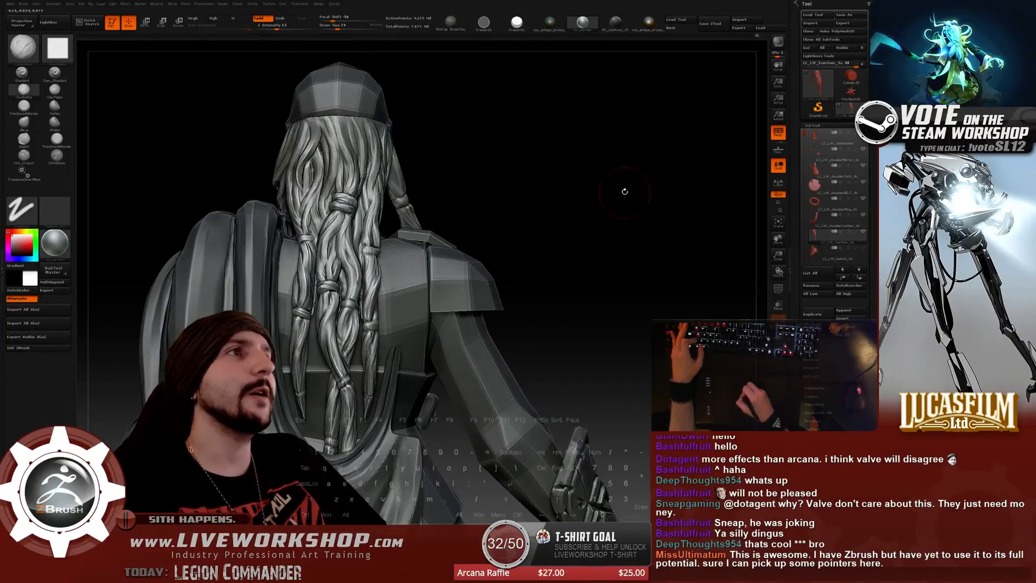
pyautogui.moveTo(649, 192); pyautogui.dragTo(341, 286)
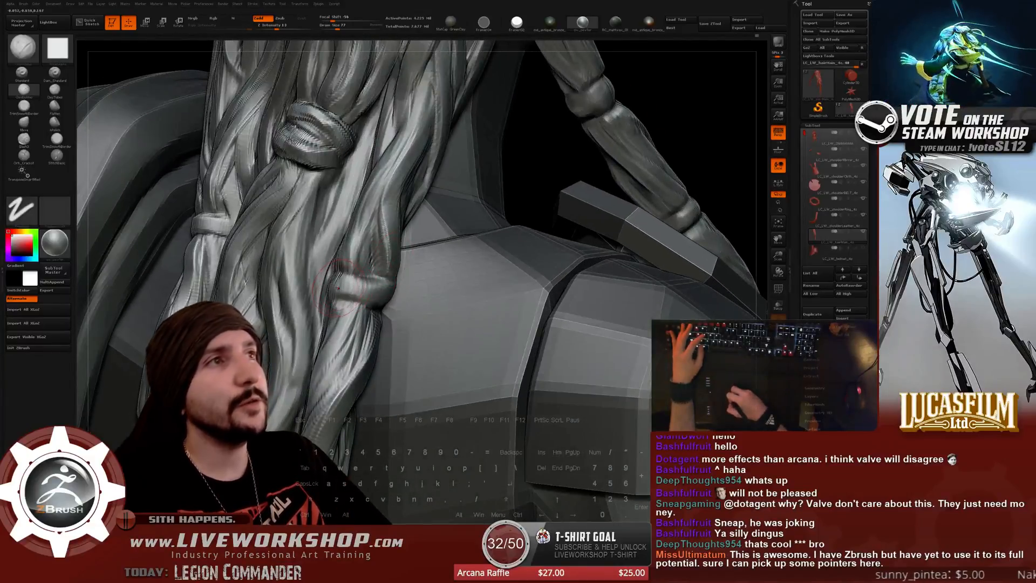
pyautogui.moveTo(338, 288)
pyautogui.mouseDown()
pyautogui.moveTo(560, 162)
pyautogui.moveTo(518, 179)
pyautogui.mouseUp()
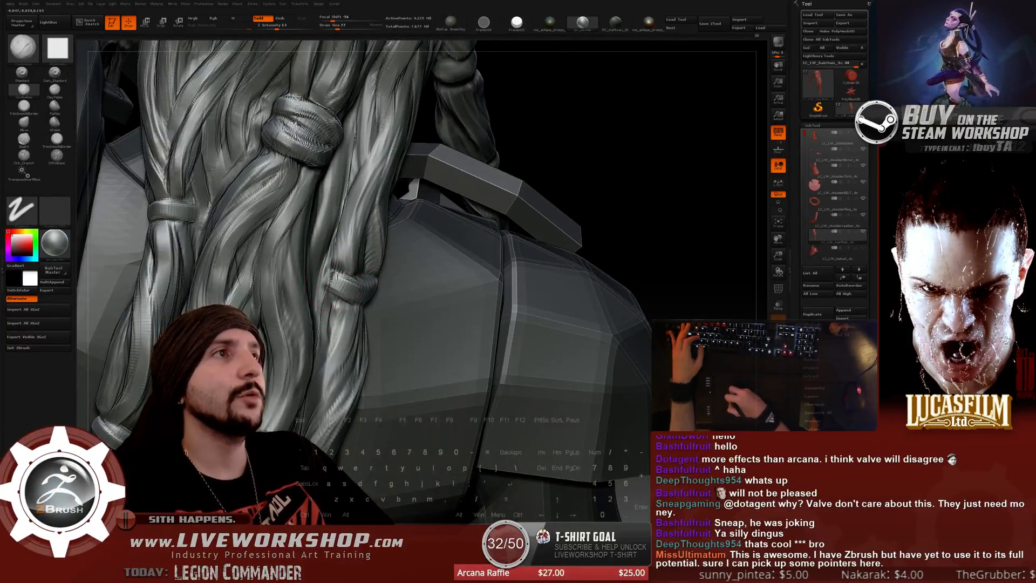
pyautogui.press('shift')
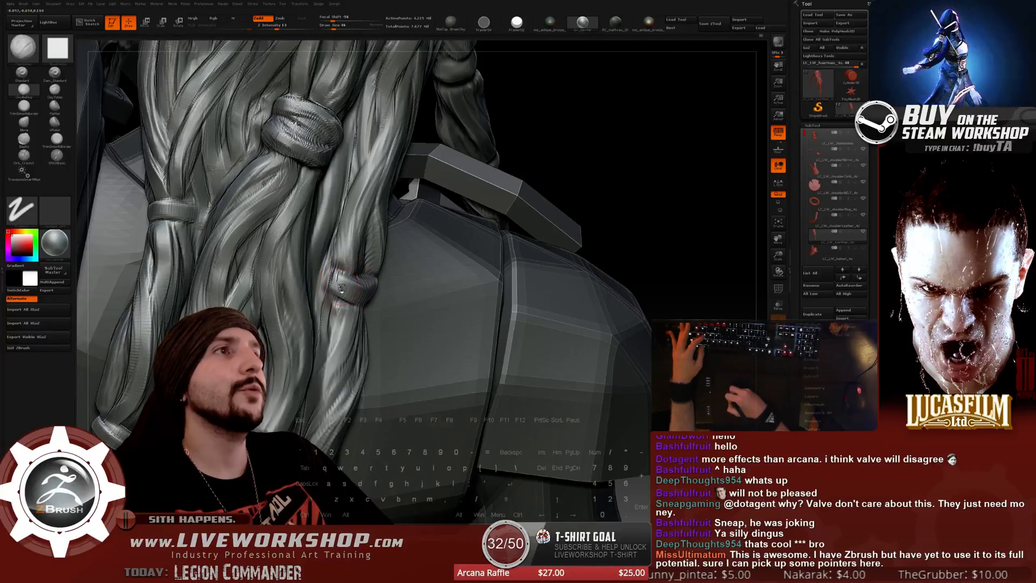
pyautogui.moveTo(579, 181); pyautogui.dragTo(359, 294)
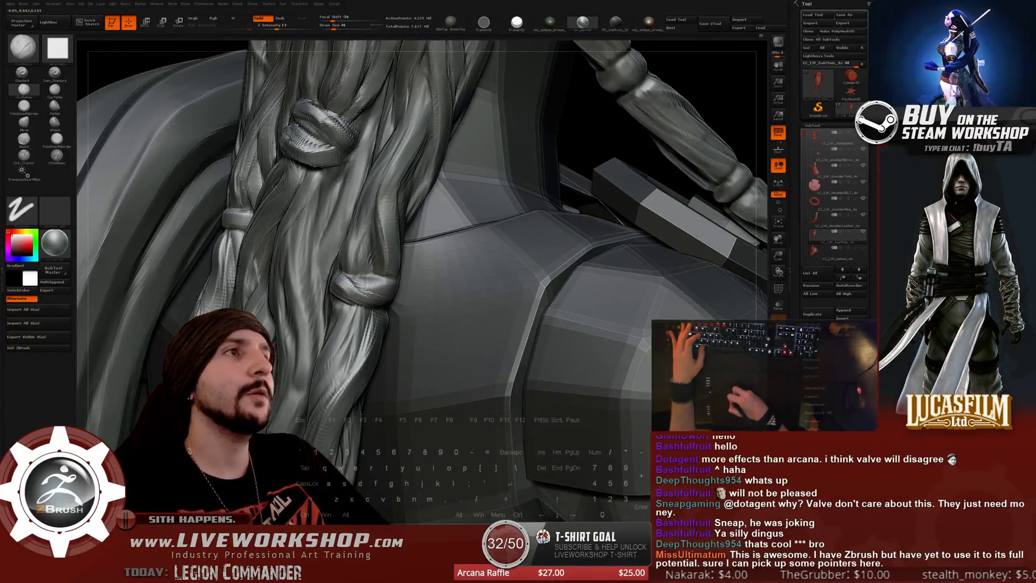
pyautogui.moveTo(600, 131); pyautogui.dragTo(380, 287)
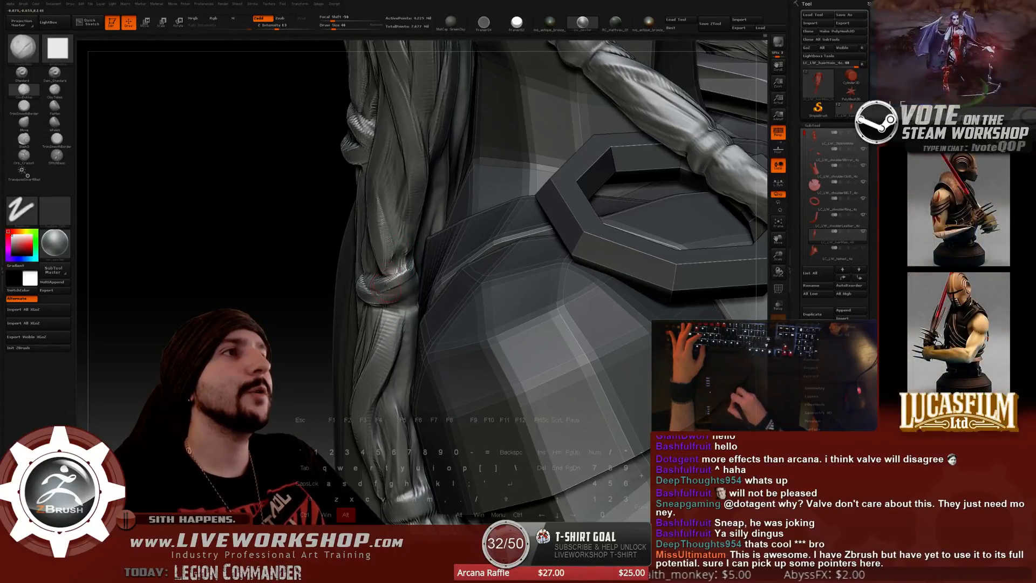
pyautogui.moveTo(323, 292); pyautogui.dragTo(375, 272)
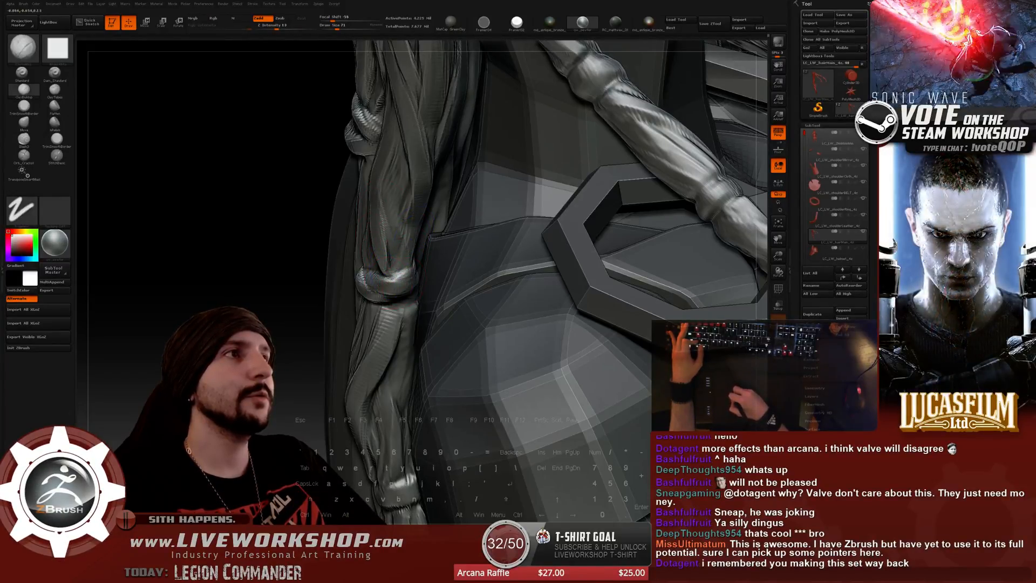
# Add strand lines to the twisted braid section above the small band, using a smaller brush for the finer lines.
pyautogui.moveTo(302, 216)
pyautogui.mouseDown()
pyautogui.moveTo(369, 245)
pyautogui.moveTo(404, 226)
pyautogui.mouseUp()
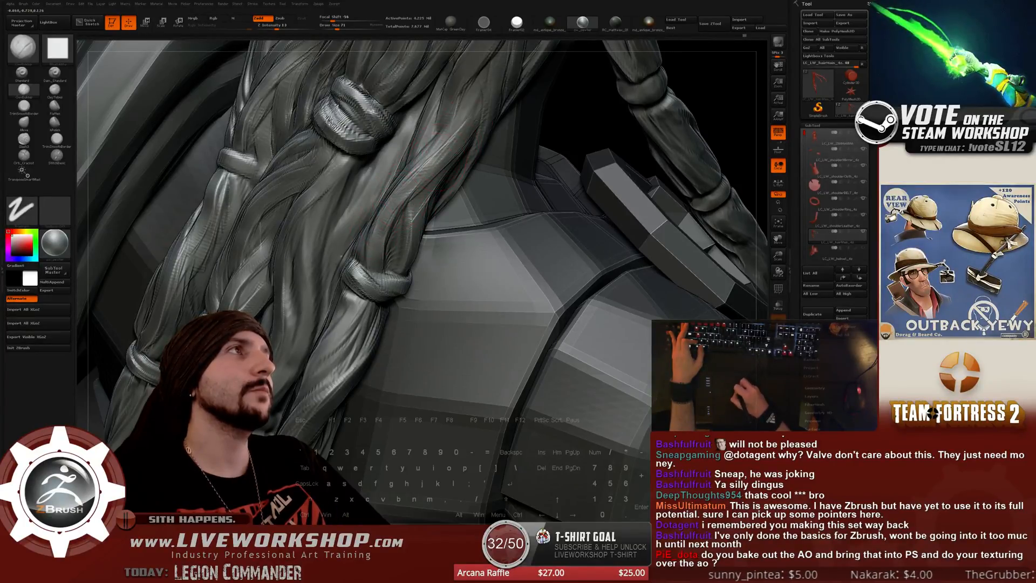
pyautogui.moveTo(758, 68); pyautogui.dragTo(675, 136)
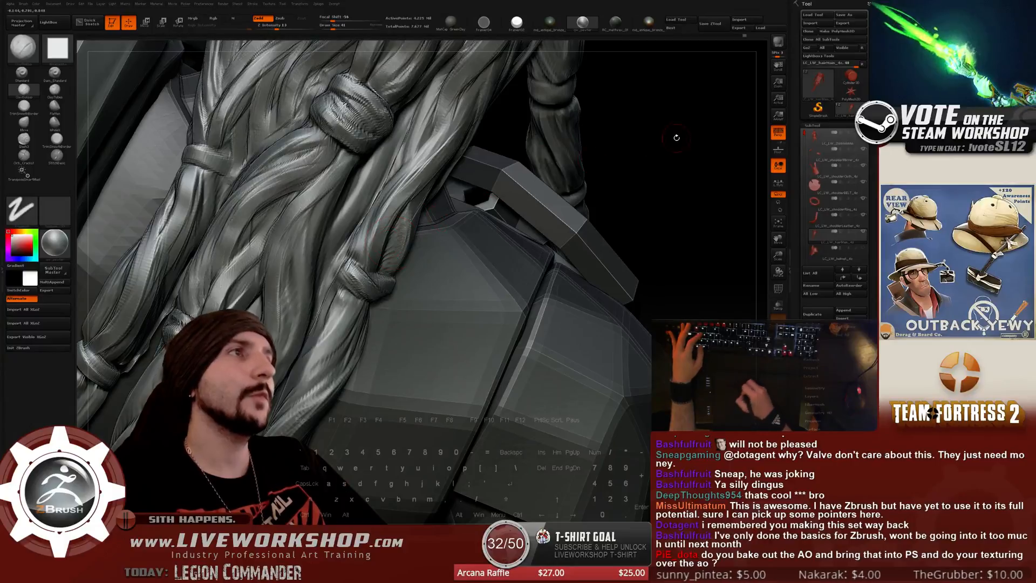
pyautogui.press('[')
pyautogui.press('[')
pyautogui.press('[')
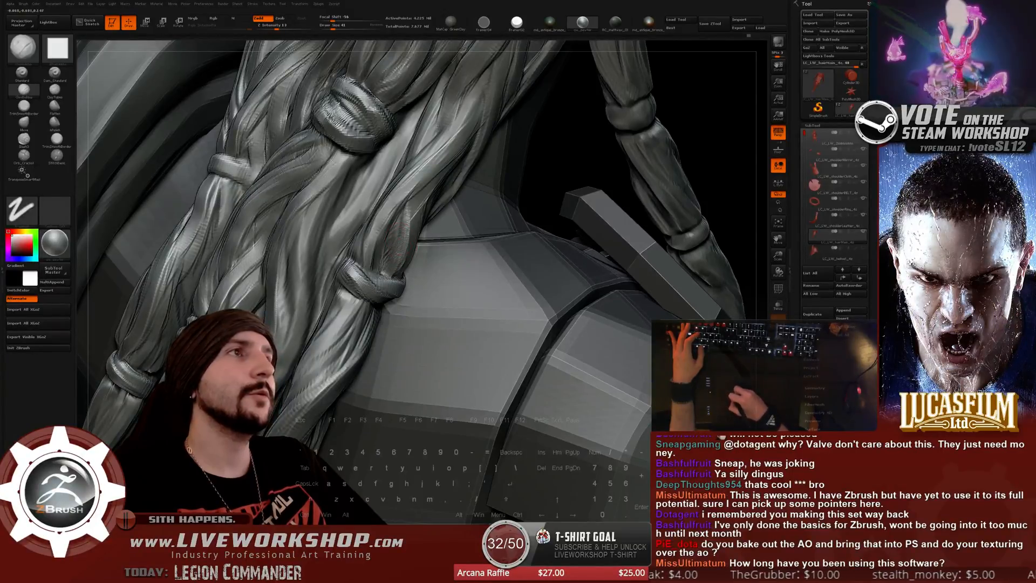
pyautogui.keyDown('alt'); pyautogui.moveTo(563, 154); pyautogui.dragTo(642, 129); pyautogui.keyUp('alt')
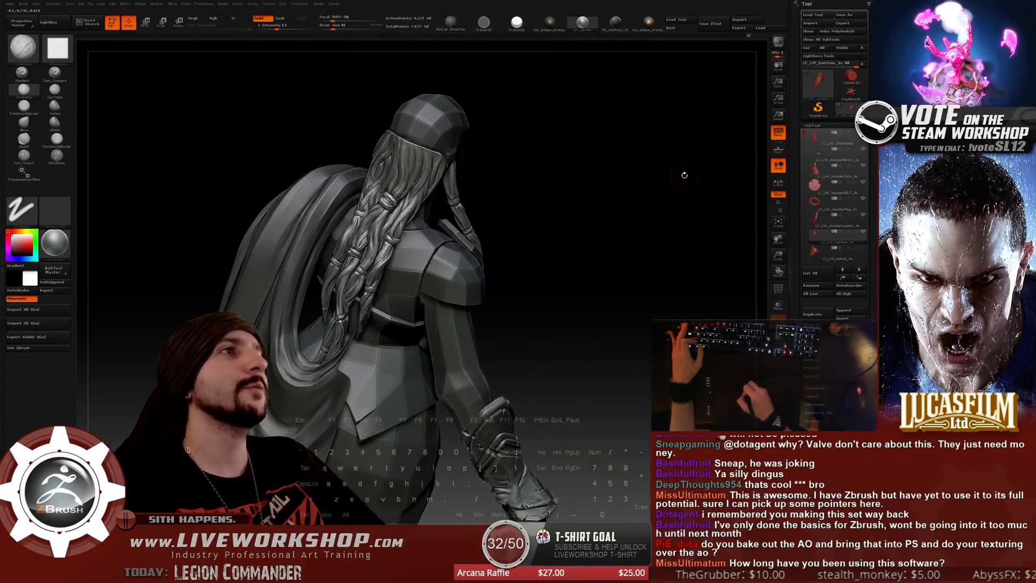
# Refine and smooth the twisting strands where they run down into the small band near the shoulder.
pyautogui.moveTo(685, 175); pyautogui.dragTo(602, 239)
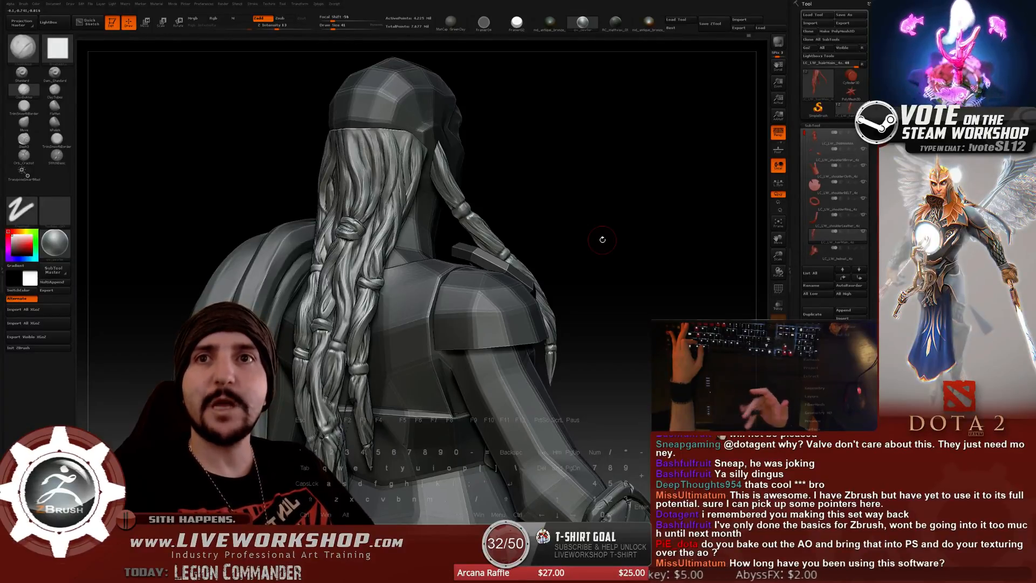
pyautogui.moveTo(628, 190); pyautogui.dragTo(586, 250)
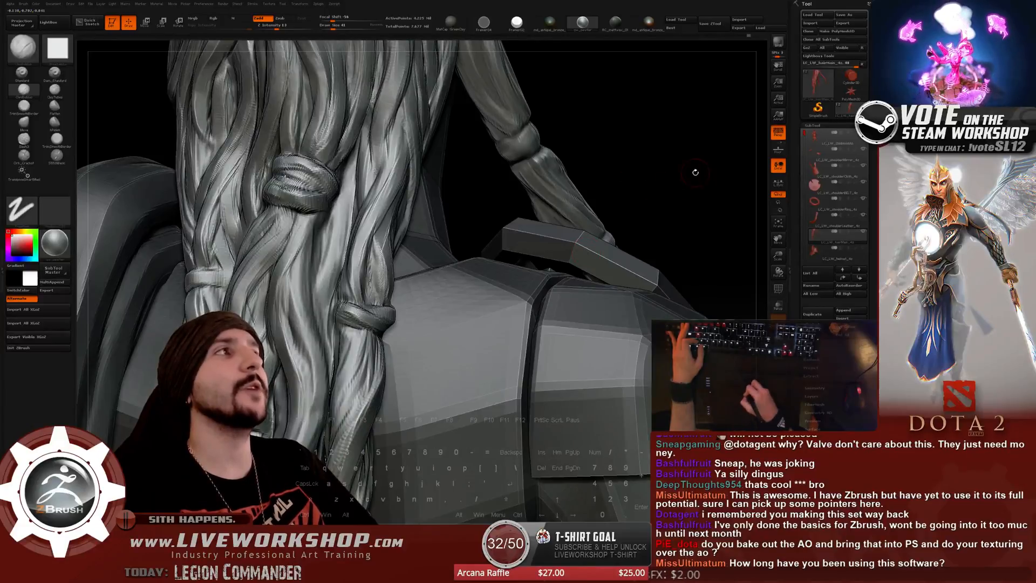
pyautogui.moveTo(696, 172); pyautogui.dragTo(345, 293)
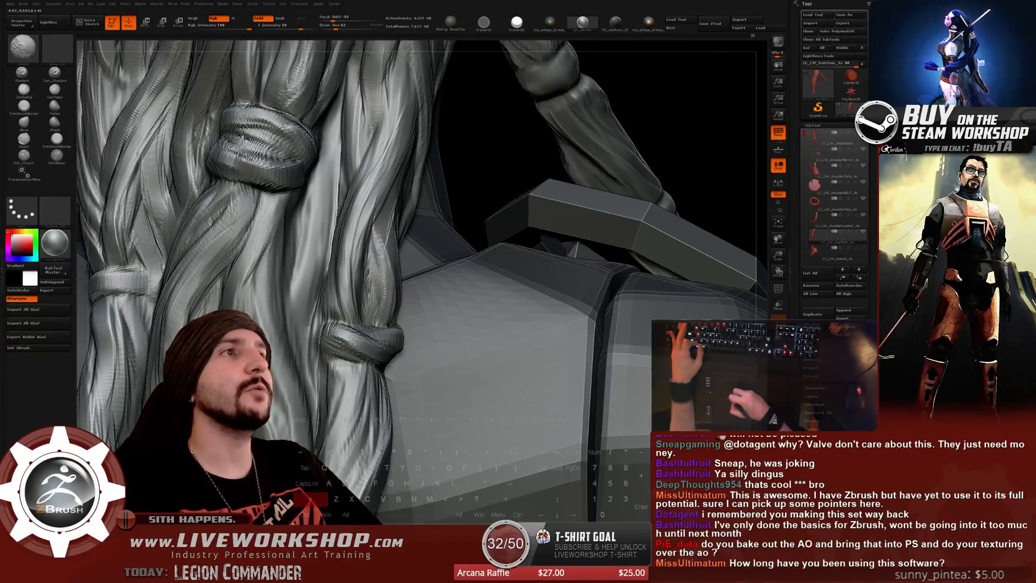
pyautogui.moveTo(511, 155); pyautogui.dragTo(546, 157)
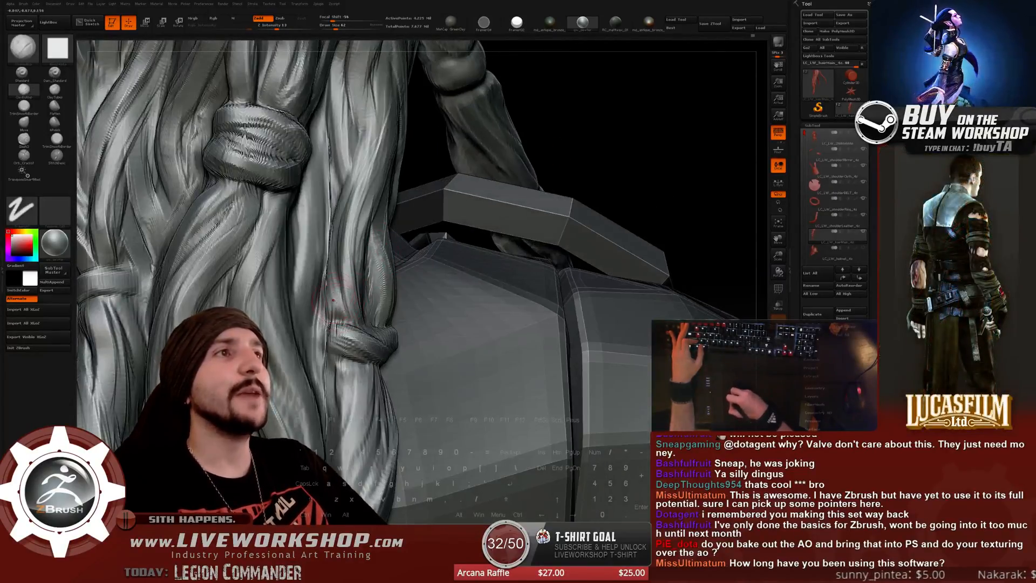
pyautogui.moveTo(599, 126); pyautogui.dragTo(353, 305)
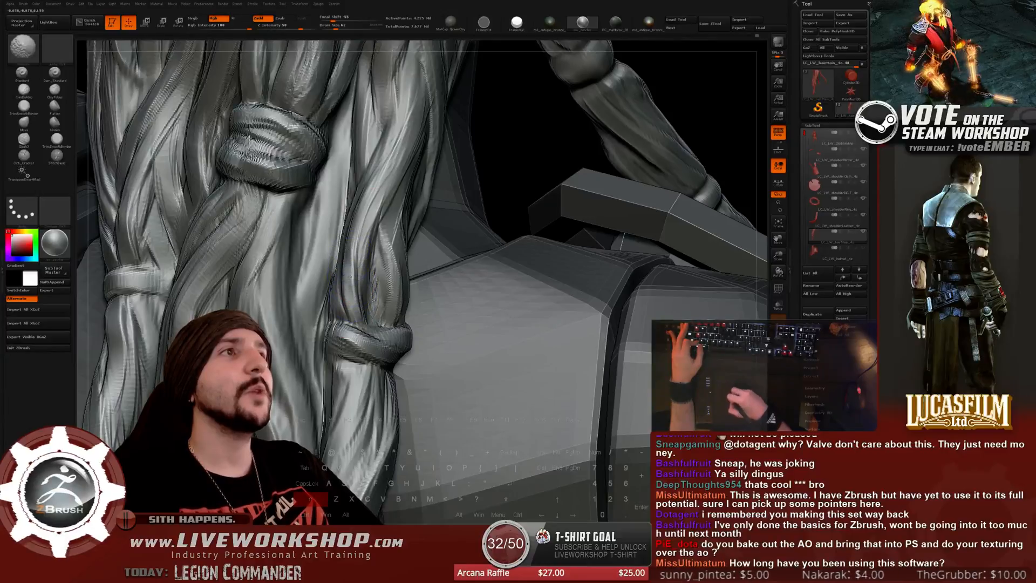
pyautogui.moveTo(522, 133); pyautogui.dragTo(368, 247)
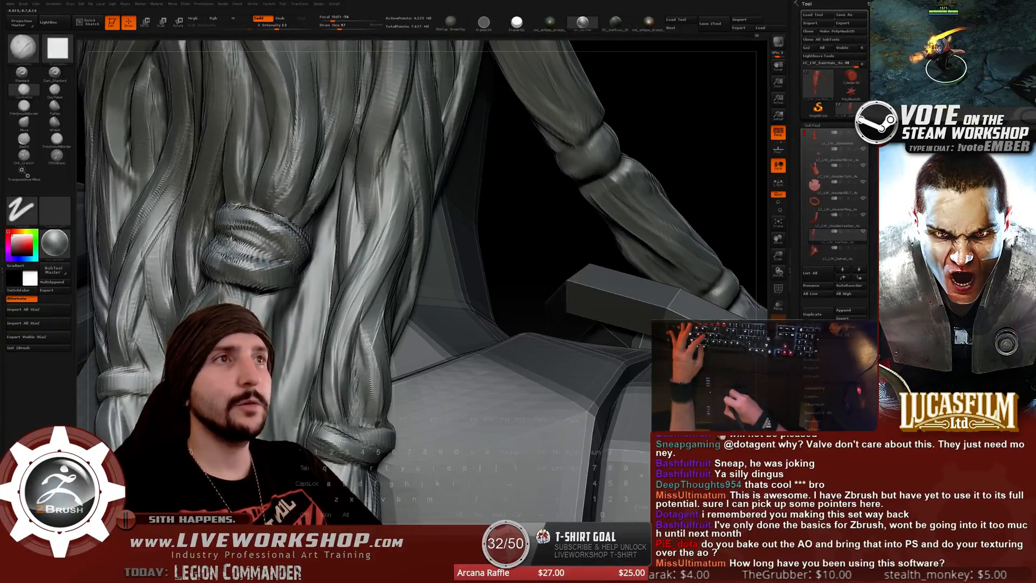
# Deepen and smooth the long strands beside the large knotted band, following them down along the neck.
pyautogui.moveTo(518, 247)
pyautogui.mouseDown()
pyautogui.moveTo(624, 154)
pyautogui.moveTo(690, 160)
pyautogui.moveTo(620, 151)
pyautogui.mouseUp()
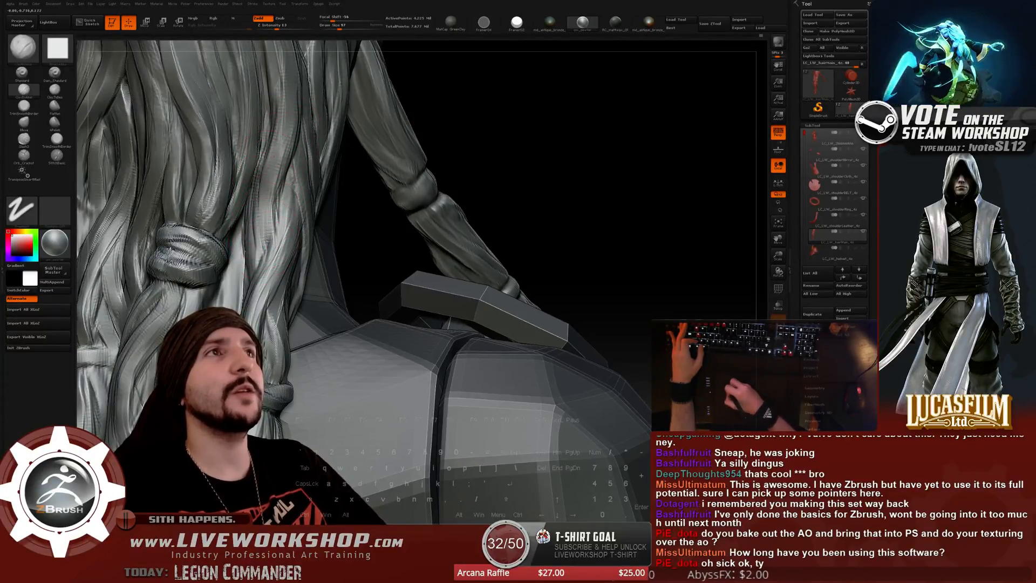
pyautogui.press('shift')
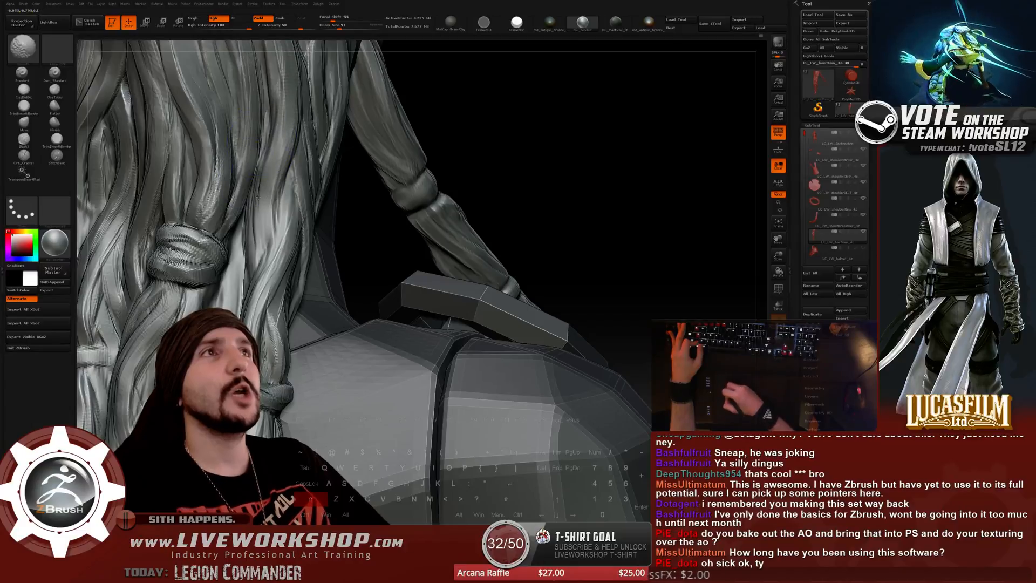
pyautogui.moveTo(527, 140); pyautogui.dragTo(674, 116)
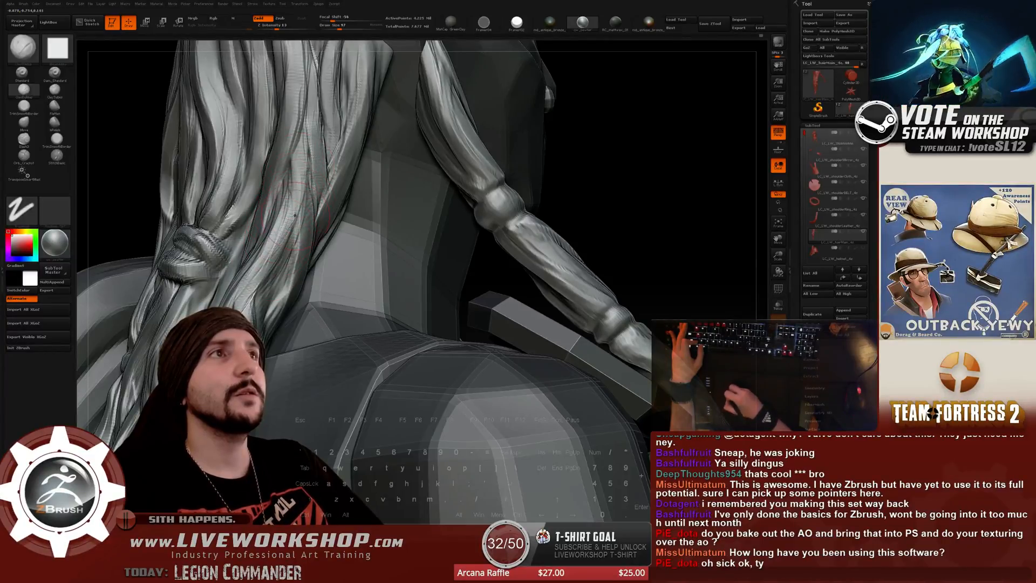
pyautogui.press('shift')
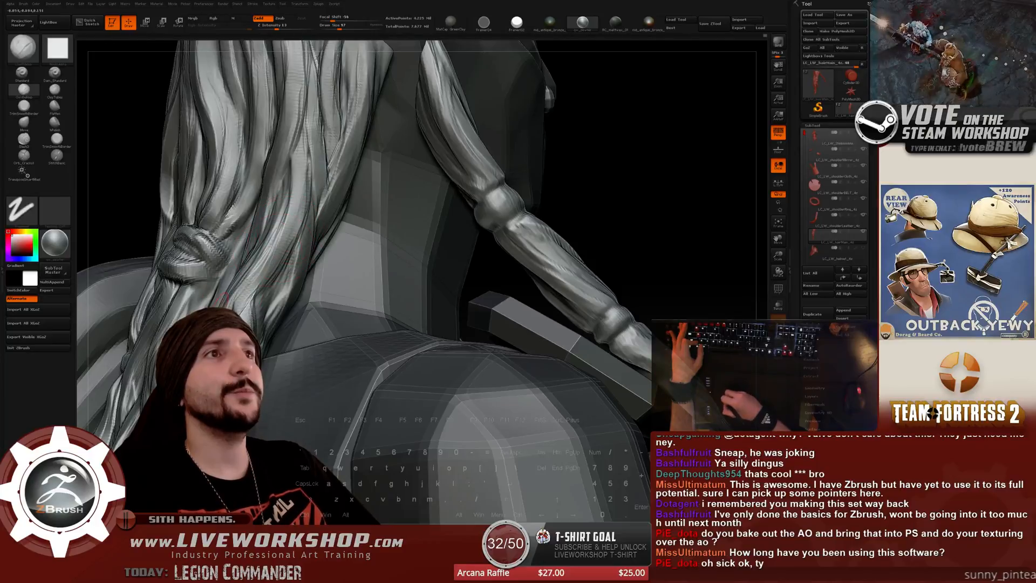
pyautogui.press('shift')
# Sculpt flowing strand ridges into the upper back hair between the helmet edge and the large knotted band, smoothing their upper ends.
pyautogui.moveTo(572, 162)
pyautogui.keyDown('alt'); pyautogui.mouseDown()
pyautogui.moveTo(539, 108)
pyautogui.moveTo(570, 199)
pyautogui.moveTo(550, 167)
pyautogui.moveTo(596, 133)
pyautogui.moveTo(292, 232)
pyautogui.mouseUp(); pyautogui.keyUp('alt')
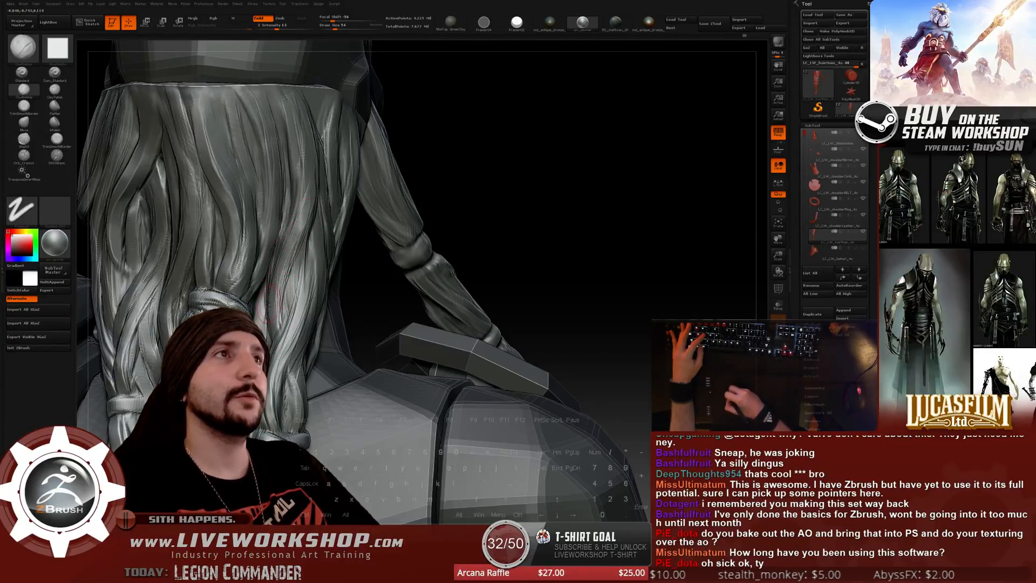
pyautogui.press('shift')
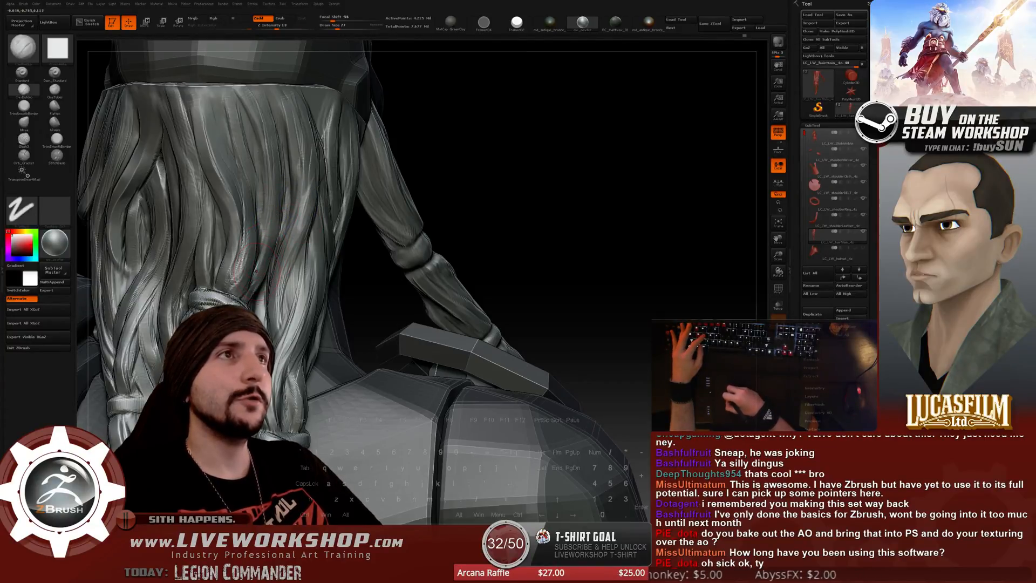
pyautogui.moveTo(270, 199); pyautogui.dragTo(308, 200, button='right')
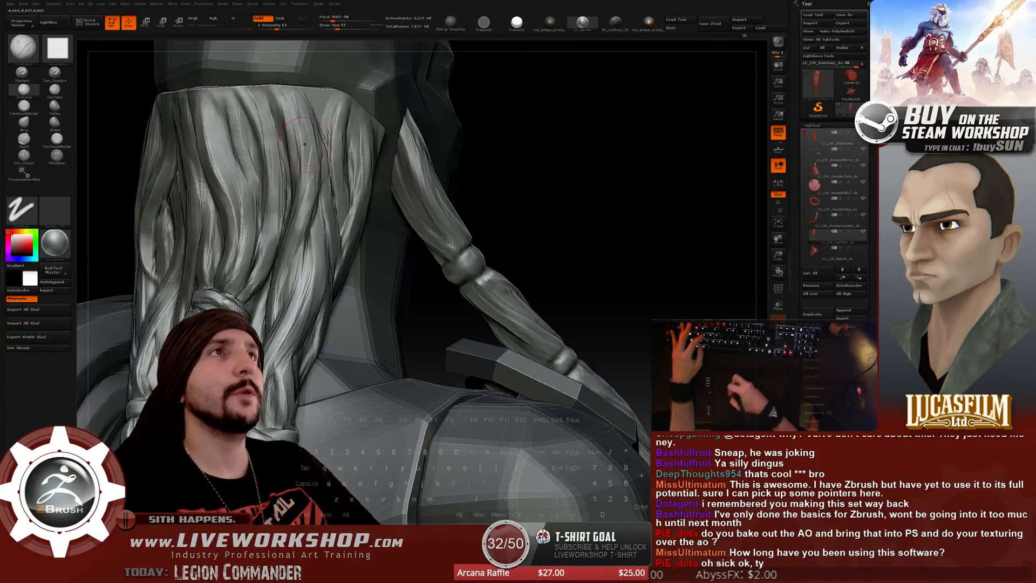
pyautogui.moveTo(272, 166); pyautogui.dragTo(278, 239)
pyautogui.press('shift')
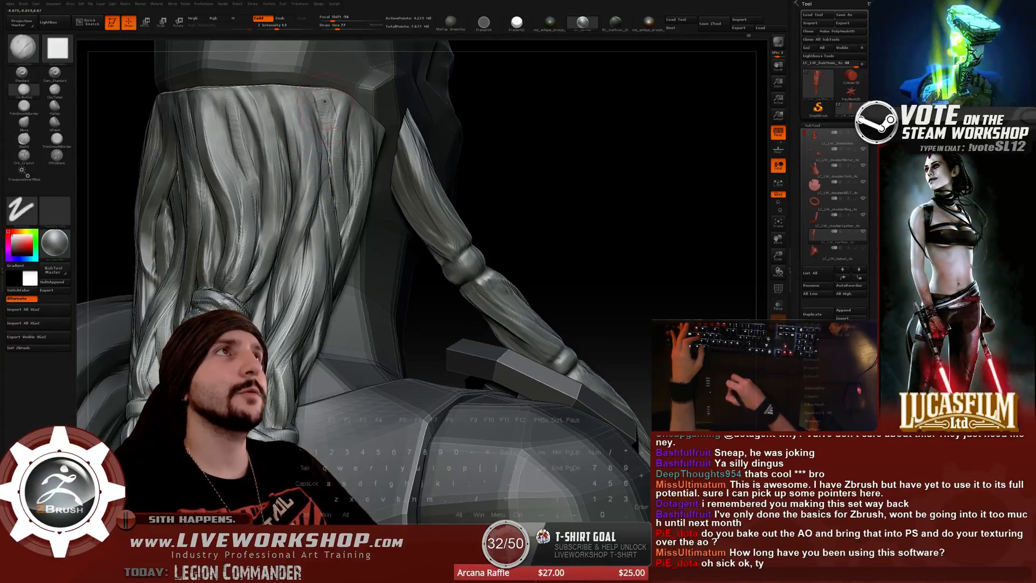
pyautogui.press('shift')
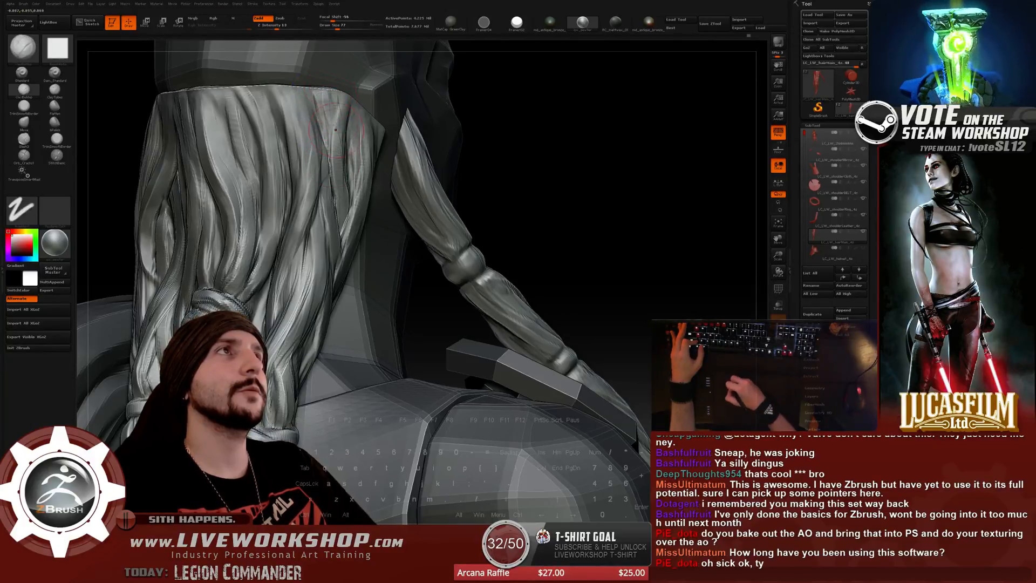
pyautogui.press('shift')
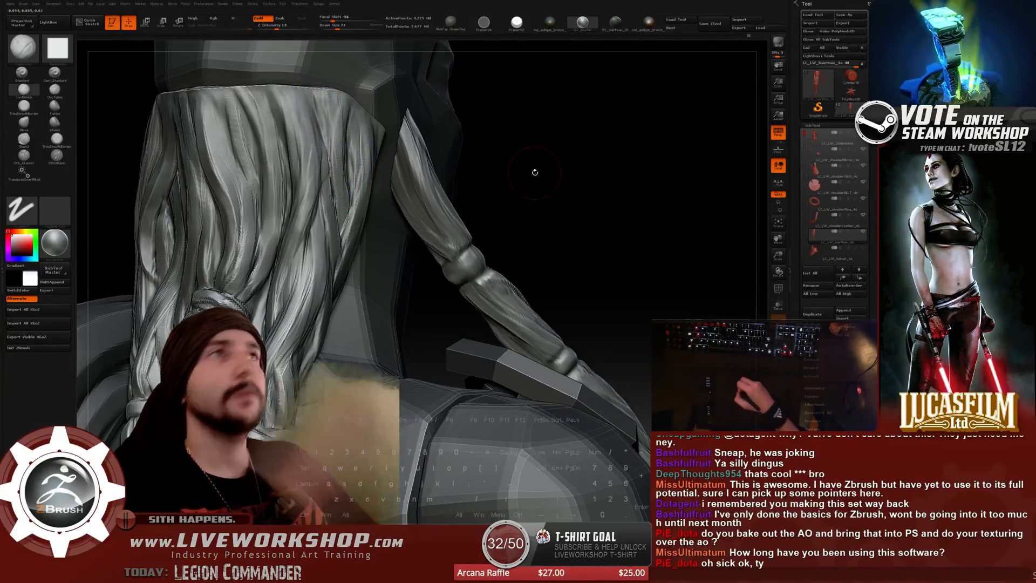
# Detail the strands on the side of the back hair facing the neck, from the helmet edge downward.
pyautogui.moveTo(597, 155)
pyautogui.mouseDown()
pyautogui.moveTo(649, 147)
pyautogui.moveTo(335, 128)
pyautogui.mouseUp()
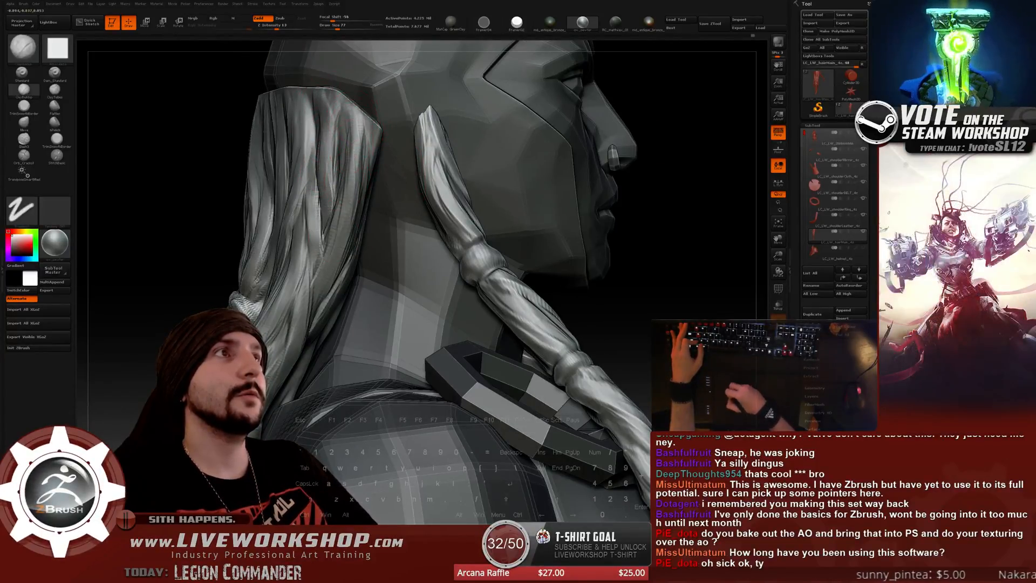
pyautogui.press('shift')
pyautogui.moveTo(217, 236); pyautogui.dragTo(312, 245)
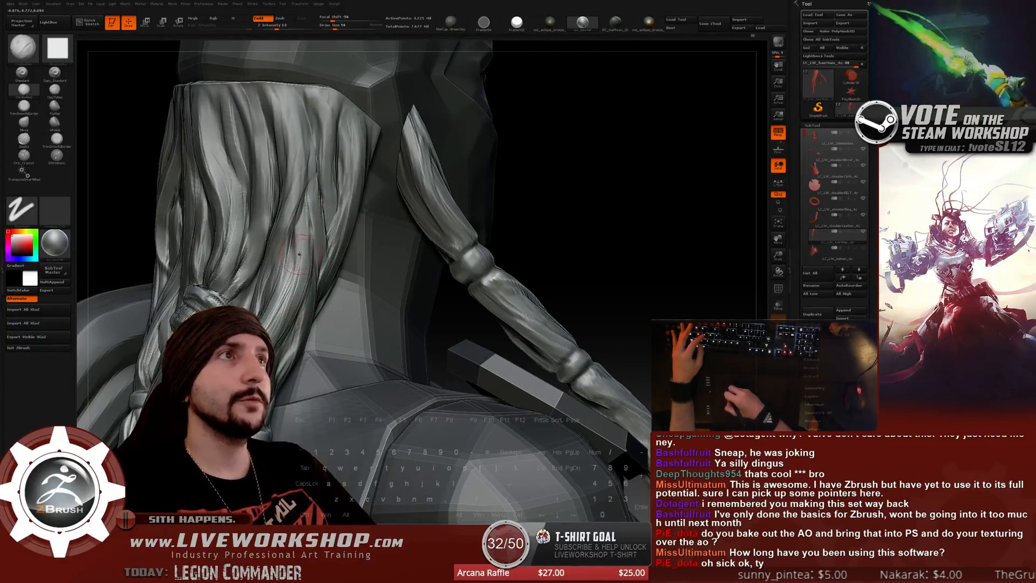
pyautogui.moveTo(550, 158); pyautogui.dragTo(522, 159)
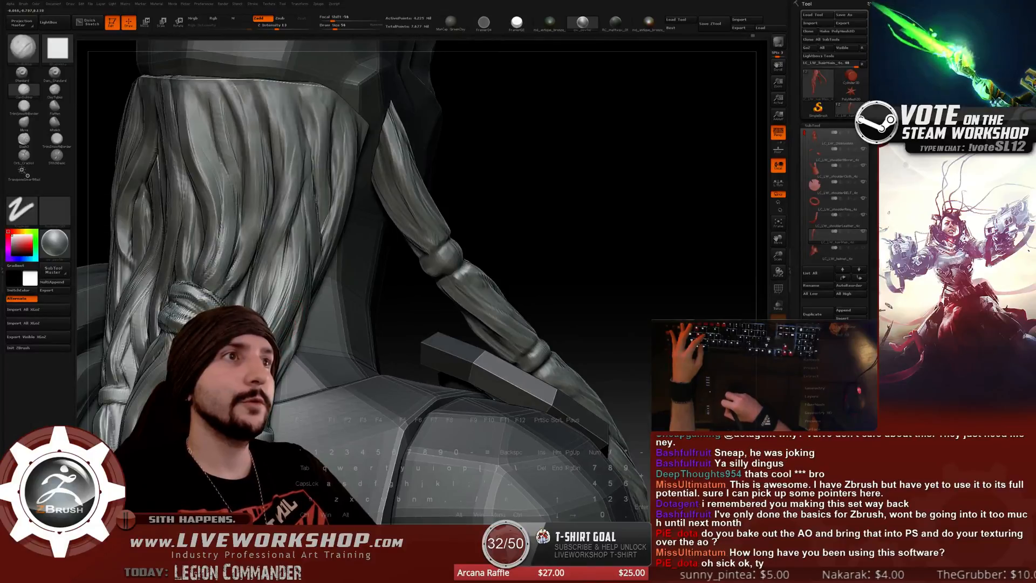
pyautogui.moveTo(491, 207); pyautogui.dragTo(432, 210)
pyautogui.press('ctrl')
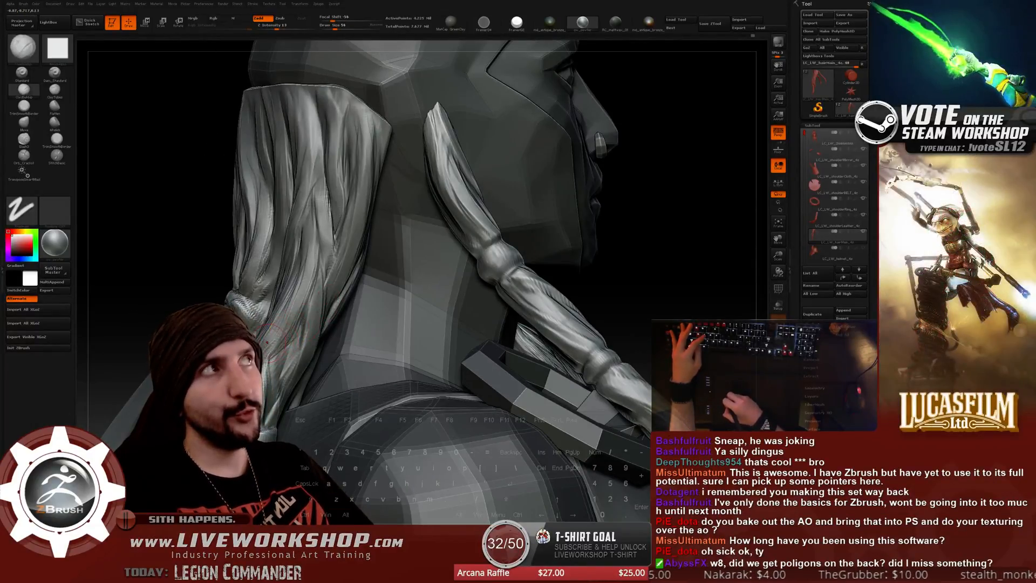
# Enlarge the brush slightly and refine the crossing strands on the lower side of the back hair, smoothing rough spots.
pyautogui.press(']')
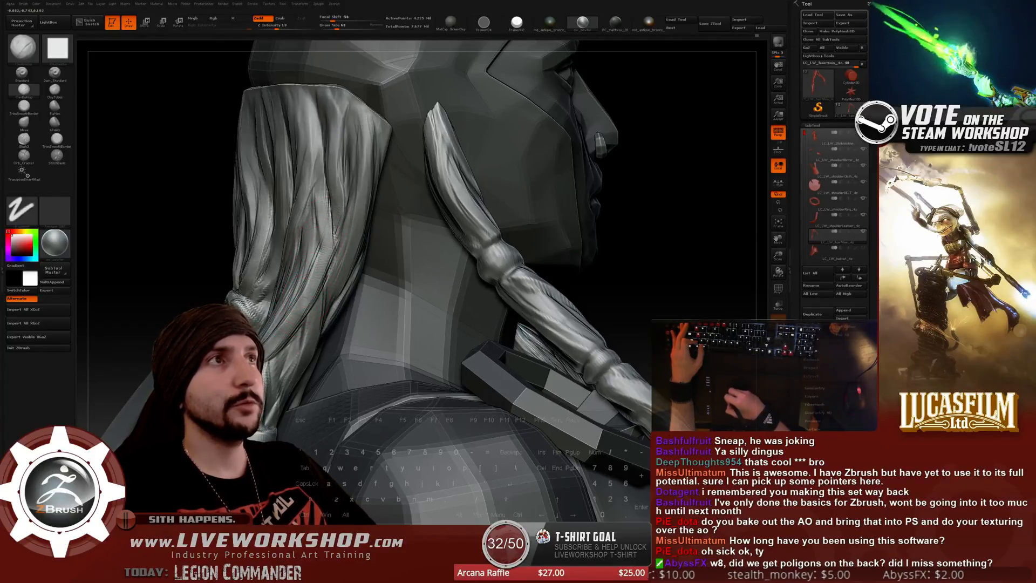
pyautogui.moveTo(335, 236); pyautogui.dragTo(330, 215)
pyautogui.press('shift')
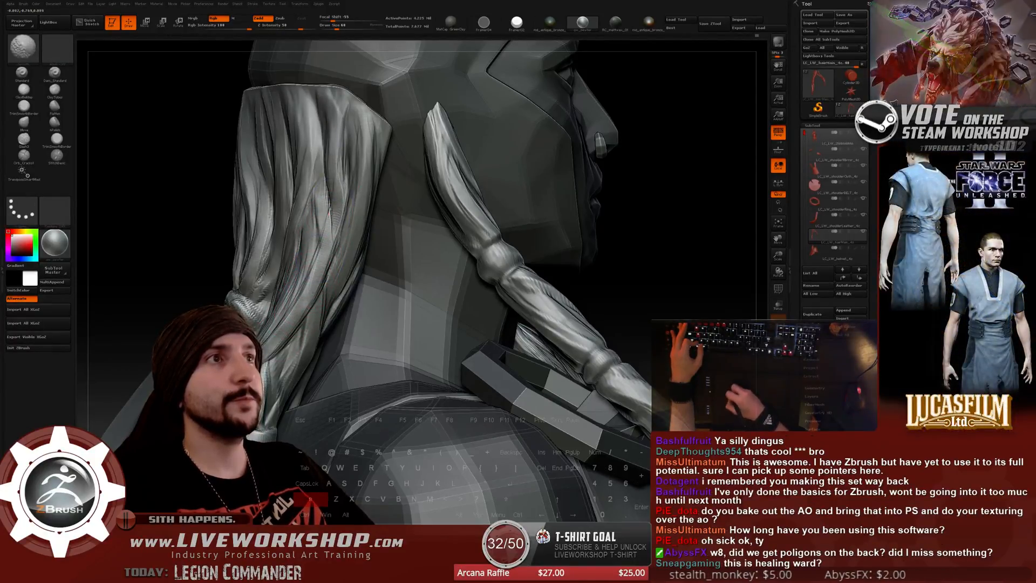
pyautogui.moveTo(641, 250)
pyautogui.keyDown('alt'); pyautogui.mouseDown()
pyautogui.moveTo(532, 164)
pyautogui.moveTo(560, 248)
pyautogui.moveTo(545, 247)
pyautogui.moveTo(565, 220)
pyautogui.moveTo(582, 238)
pyautogui.mouseUp(); pyautogui.keyUp('alt')
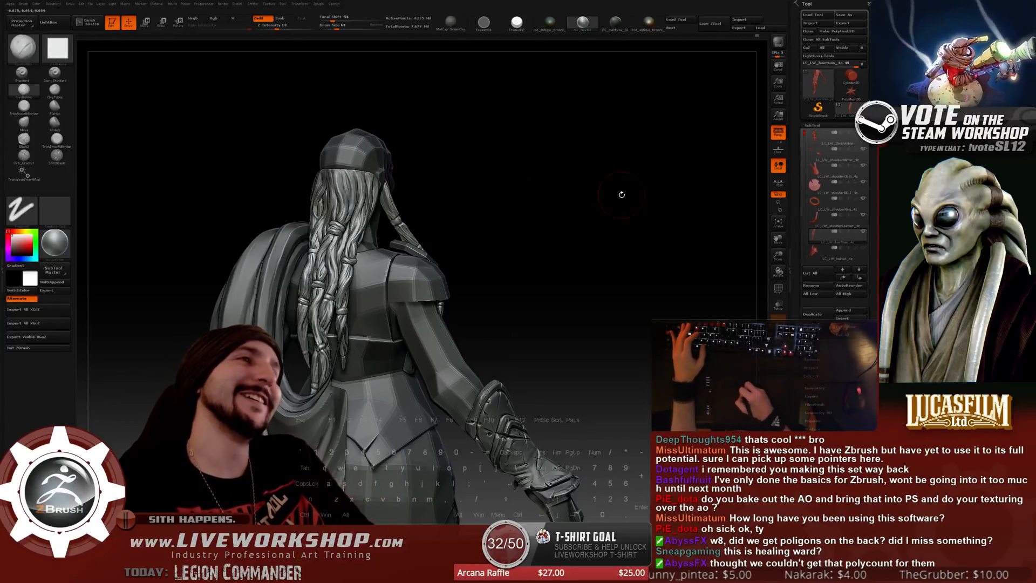
pyautogui.moveTo(615, 215)
pyautogui.keyDown('alt'); pyautogui.mouseDown()
pyautogui.moveTo(648, 217)
pyautogui.moveTo(621, 233)
pyautogui.moveTo(629, 208)
pyautogui.moveTo(681, 229)
pyautogui.moveTo(610, 242)
pyautogui.mouseUp(); pyautogui.keyUp('alt')
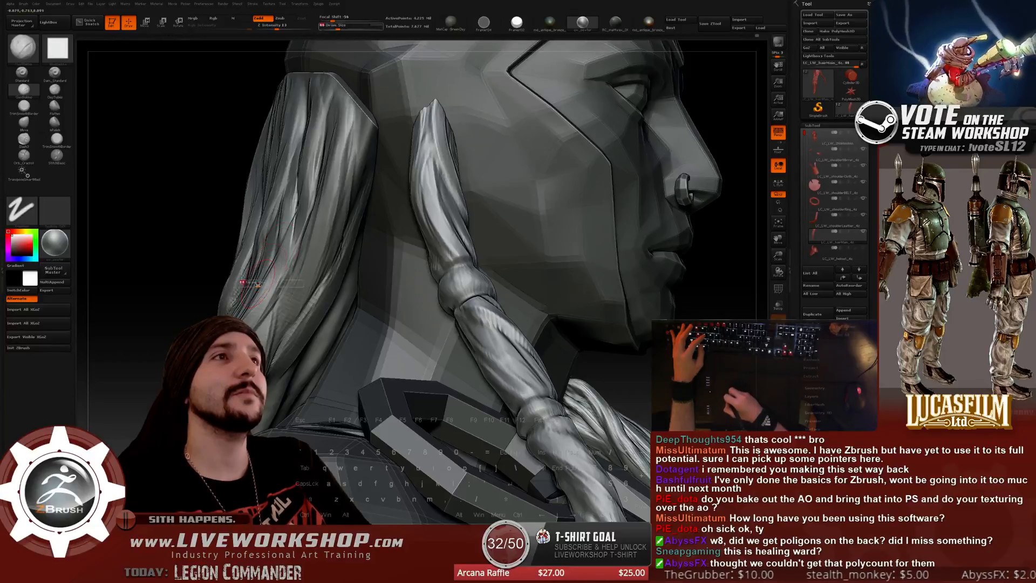
# Refine the long strands on the neck side of the back hair with a smaller brush, smoothing rough spots near their lower ends.
pyautogui.moveTo(257, 284); pyautogui.dragTo(262, 284)
pyautogui.press('shift')
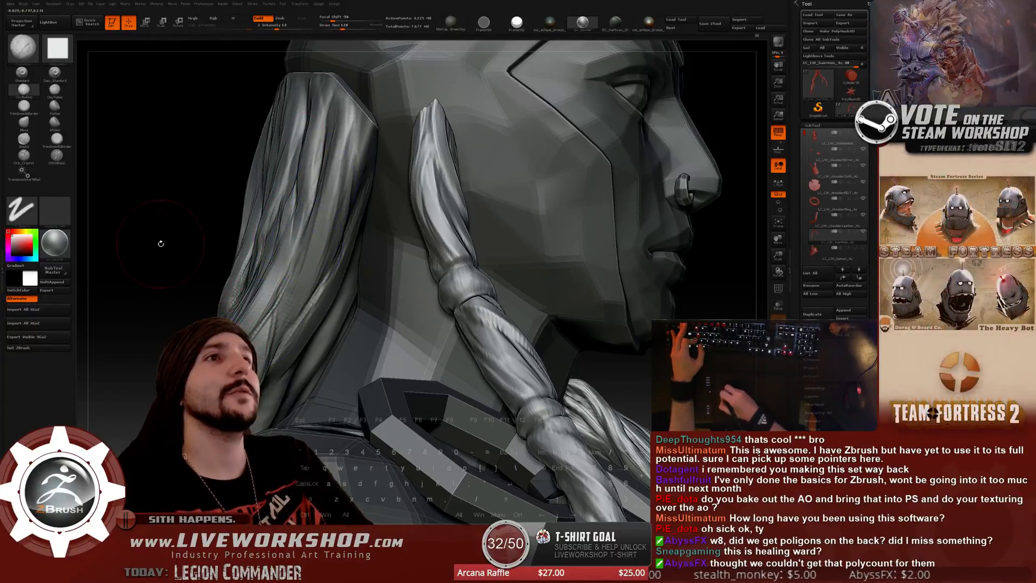
pyautogui.moveTo(160, 243)
pyautogui.mouseDown()
pyautogui.moveTo(475, 217)
pyautogui.moveTo(389, 221)
pyautogui.mouseUp()
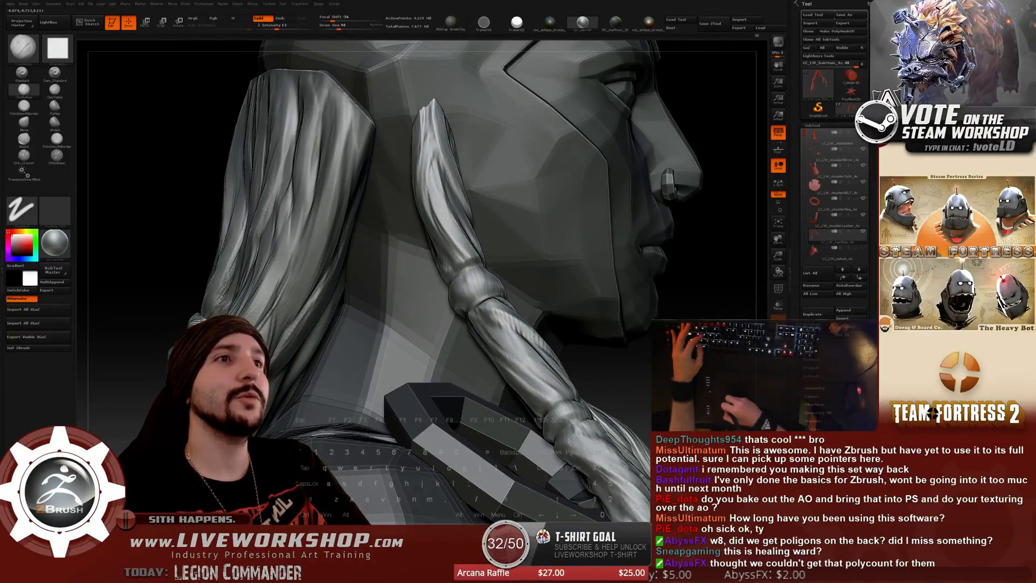
pyautogui.press('[')
pyautogui.press('[')
pyautogui.press('[')
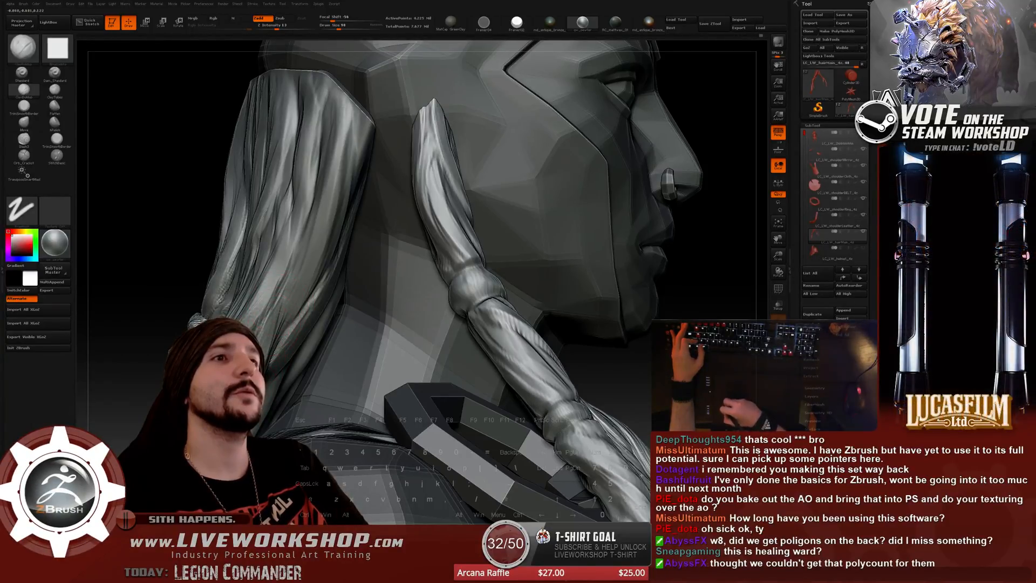
pyautogui.press('shift')
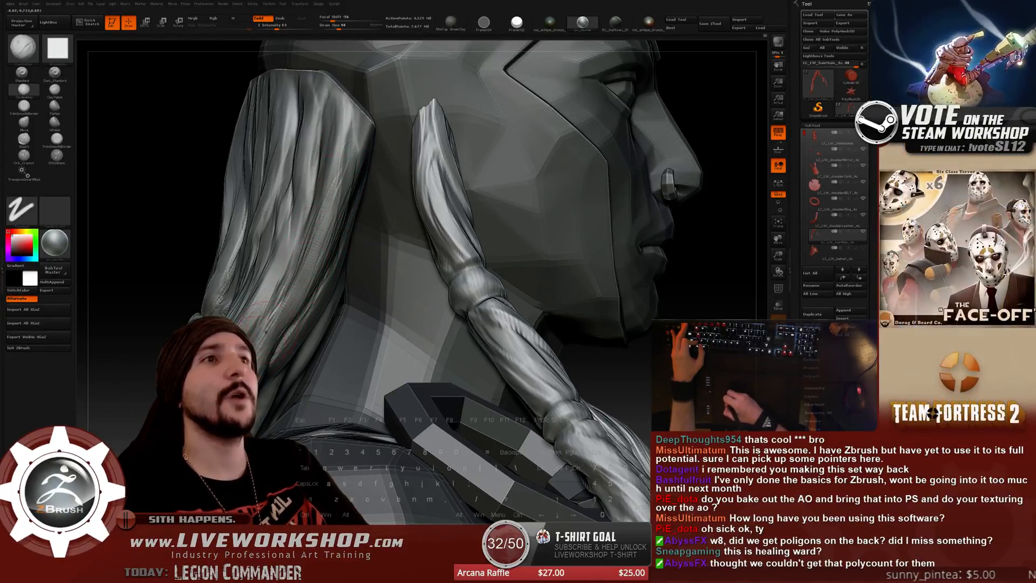
pyautogui.press('shift')
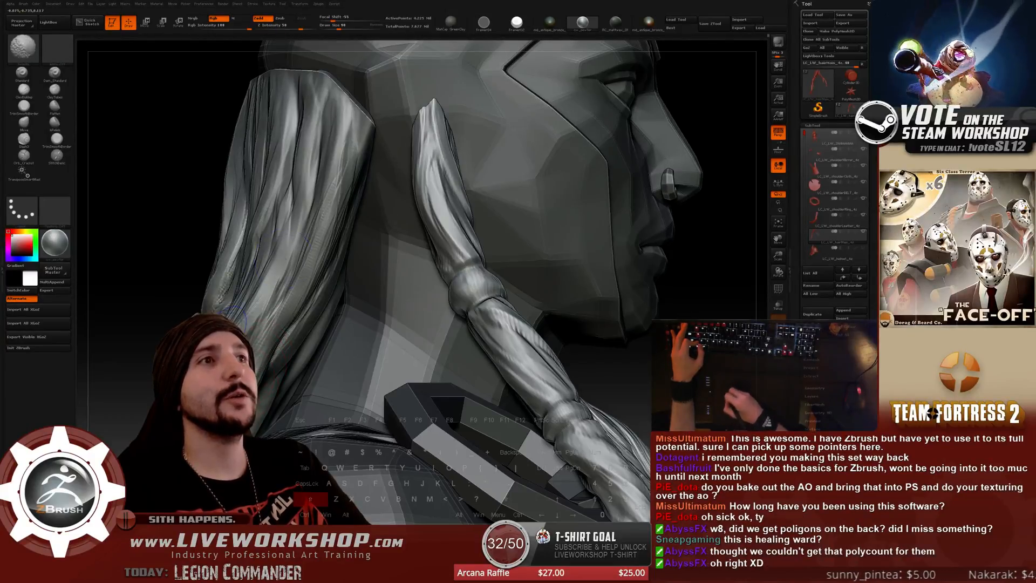
# Carve finer ridges into the strands running from the helmet edge down between the large knotted band and the neck.
pyautogui.moveTo(480, 216)
pyautogui.keyDown('ctrl'); pyautogui.mouseDown(button='right')
pyautogui.moveTo(484, 136)
pyautogui.moveTo(504, 179)
pyautogui.moveTo(505, 232)
pyautogui.moveTo(527, 206)
pyautogui.moveTo(496, 204)
pyautogui.mouseUp(button='right'); pyautogui.keyUp('ctrl')
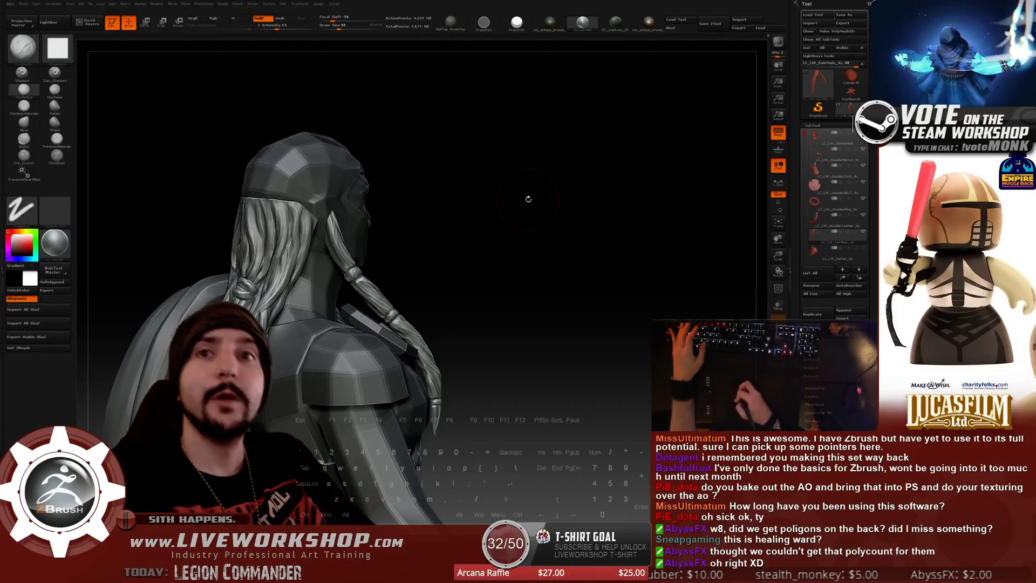
pyautogui.keyDown('alt'); pyautogui.moveTo(567, 233); pyautogui.dragTo(328, 336); pyautogui.keyUp('alt')
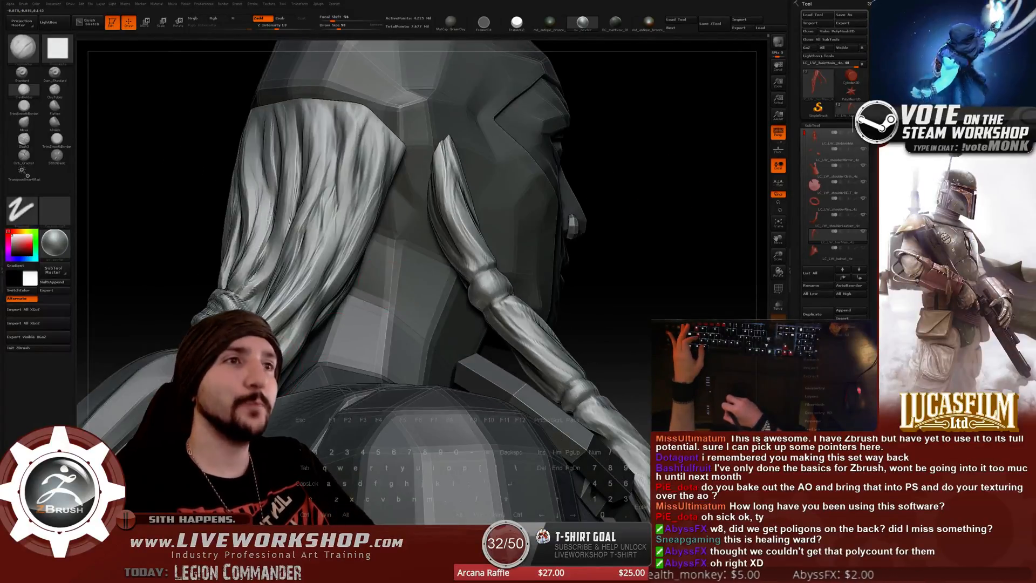
pyautogui.moveTo(610, 243)
pyautogui.mouseDown()
pyautogui.moveTo(677, 222)
pyautogui.moveTo(592, 224)
pyautogui.moveTo(599, 253)
pyautogui.mouseUp()
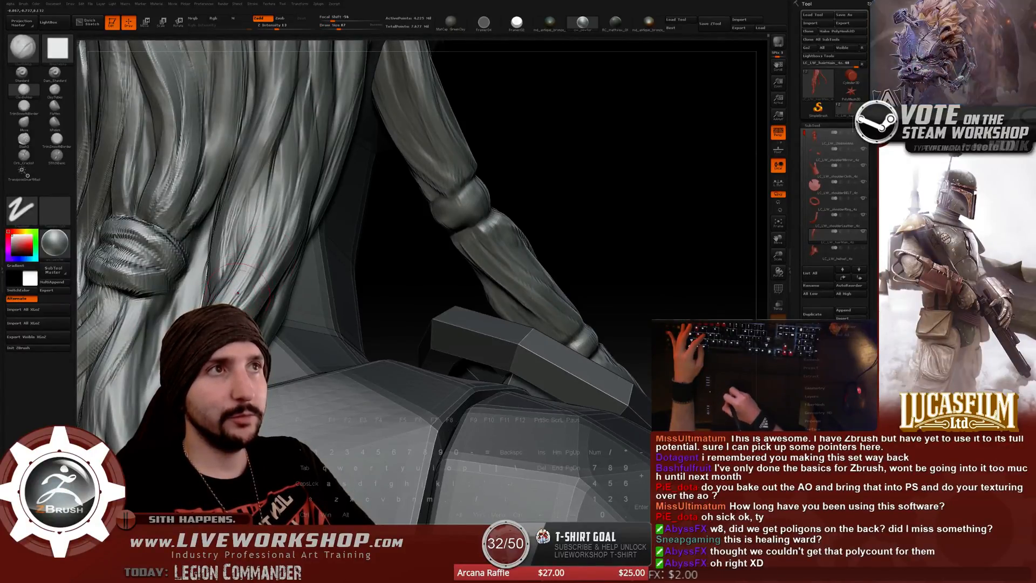
pyautogui.moveTo(400, 254); pyautogui.dragTo(237, 302)
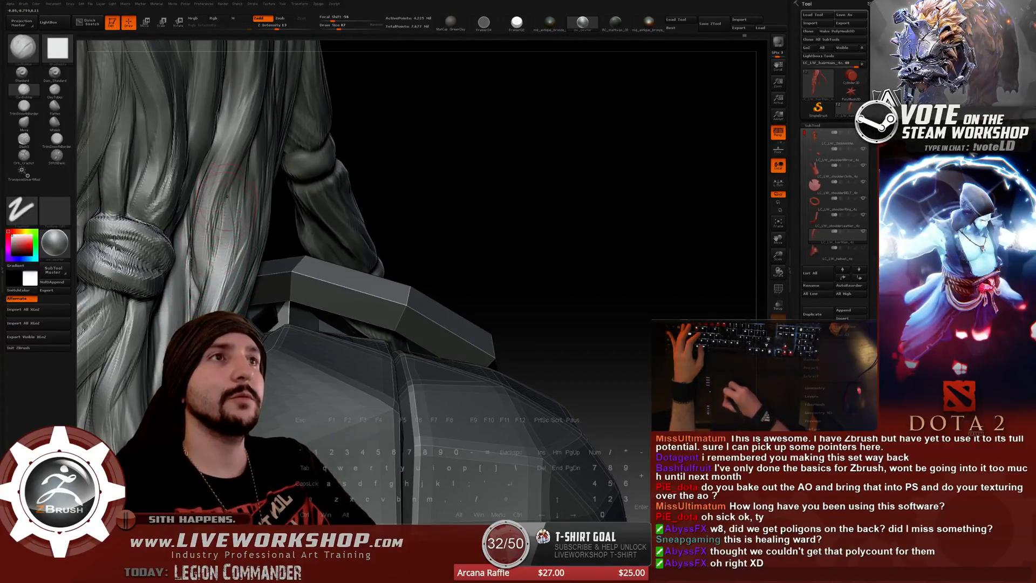
pyautogui.moveTo(451, 204); pyautogui.dragTo(198, 317)
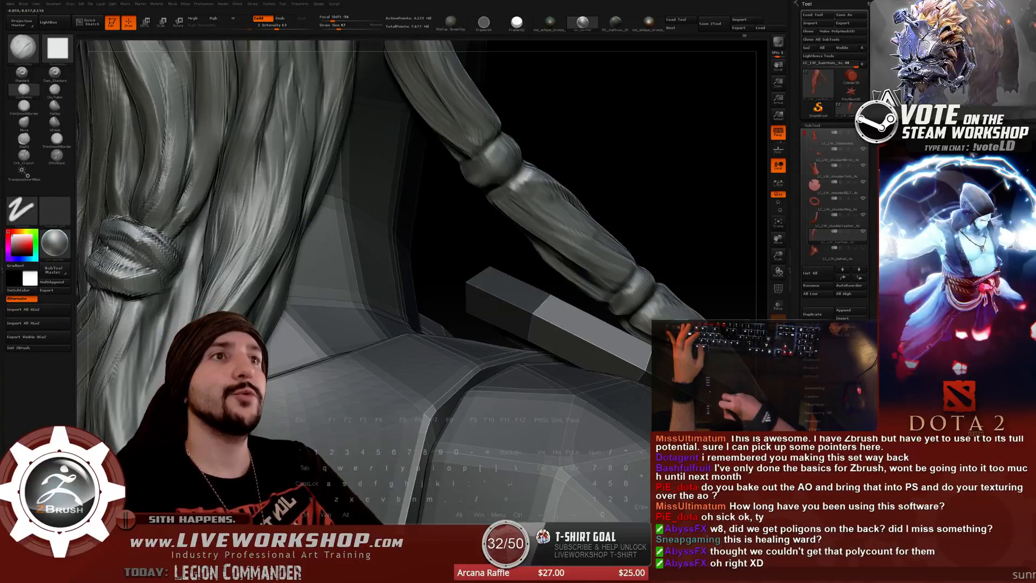
pyautogui.moveTo(442, 232); pyautogui.dragTo(181, 370)
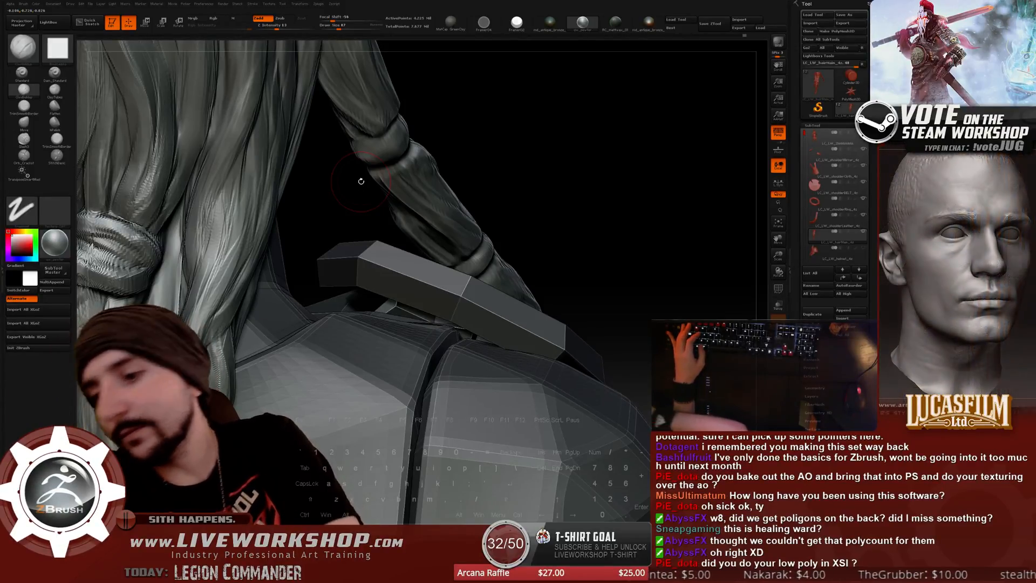
pyautogui.moveTo(615, 136); pyautogui.dragTo(701, 140)
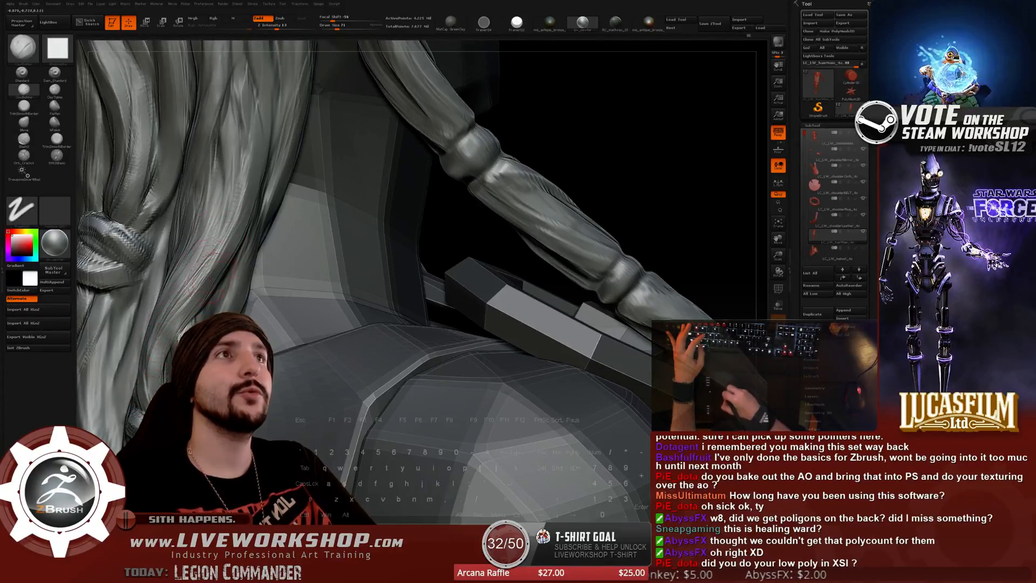
# Detail the strands on the cape side of the back hair, following them from beside the large knotted band up toward the helmet.
pyautogui.keyDown('alt'); pyautogui.moveTo(607, 119); pyautogui.dragTo(577, 200); pyautogui.keyUp('alt')
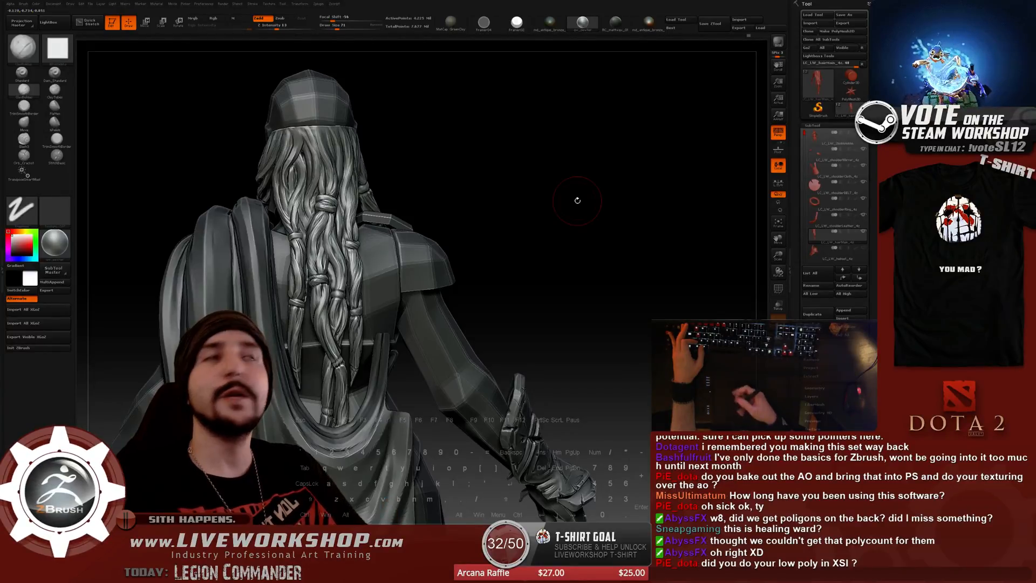
pyautogui.moveTo(550, 211); pyautogui.dragTo(621, 154)
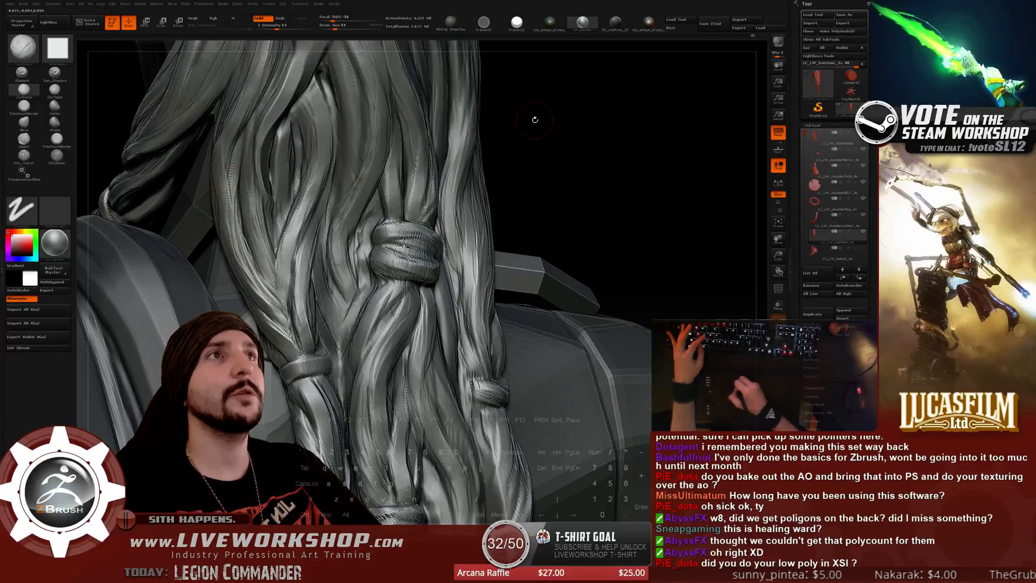
pyautogui.moveTo(535, 120); pyautogui.dragTo(519, 129)
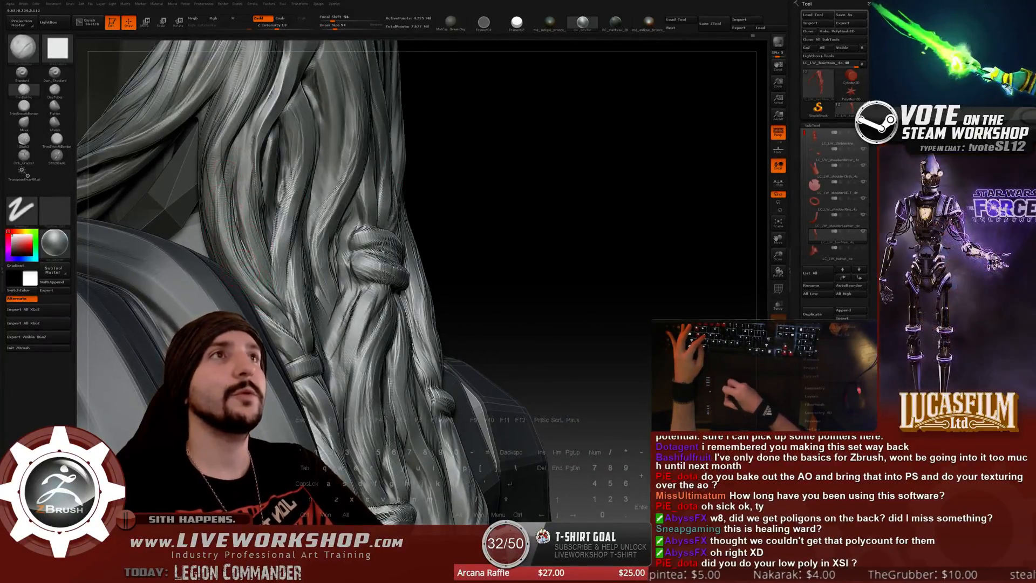
pyautogui.moveTo(418, 123); pyautogui.dragTo(469, 120)
pyautogui.moveTo(352, 119); pyautogui.dragTo(443, 144)
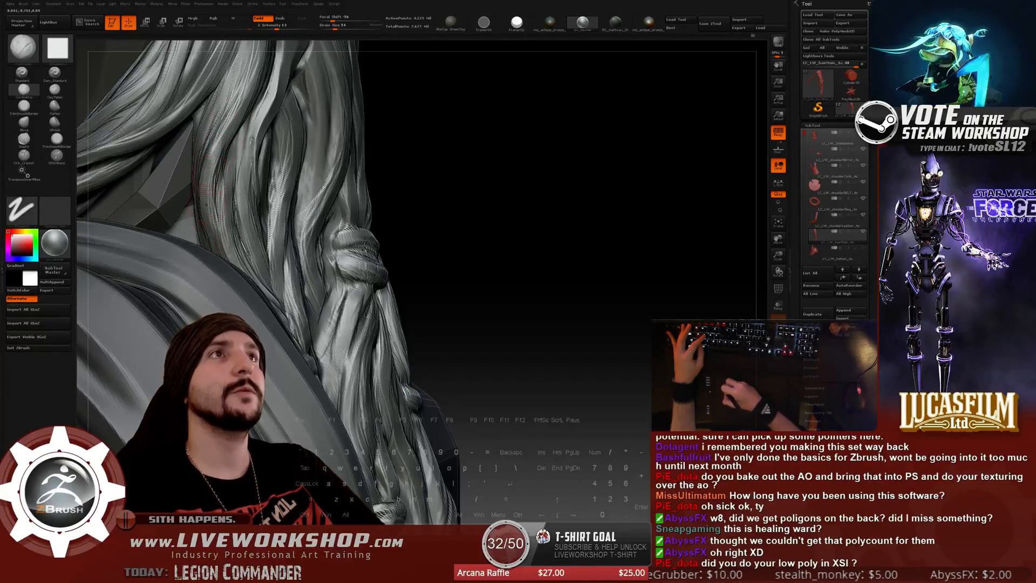
pyautogui.keyDown('alt'); pyautogui.moveTo(523, 90); pyautogui.dragTo(593, 297); pyautogui.keyUp('alt')
pyautogui.moveTo(703, 152)
pyautogui.keyDown('alt'); pyautogui.mouseDown()
pyautogui.moveTo(579, 155)
pyautogui.moveTo(626, 164)
pyautogui.mouseUp(); pyautogui.keyUp('alt')
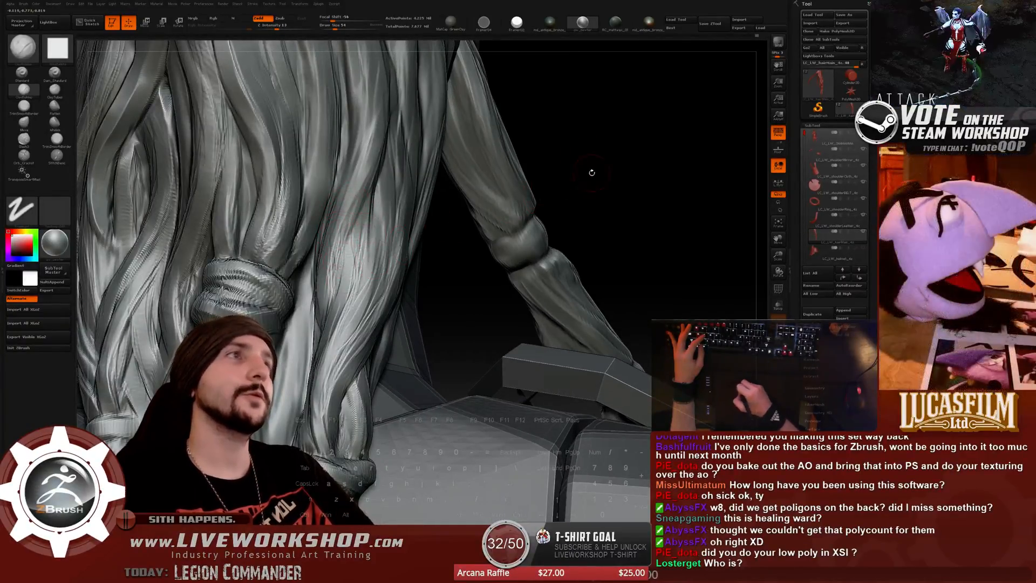
# Deepen the grooves in the overlapping strands between the large knotted band and the side braid, enlarging the brush and smoothing the transitions.
pyautogui.keyDown('alt'); pyautogui.moveTo(610, 168); pyautogui.dragTo(607, 164); pyautogui.keyUp('alt')
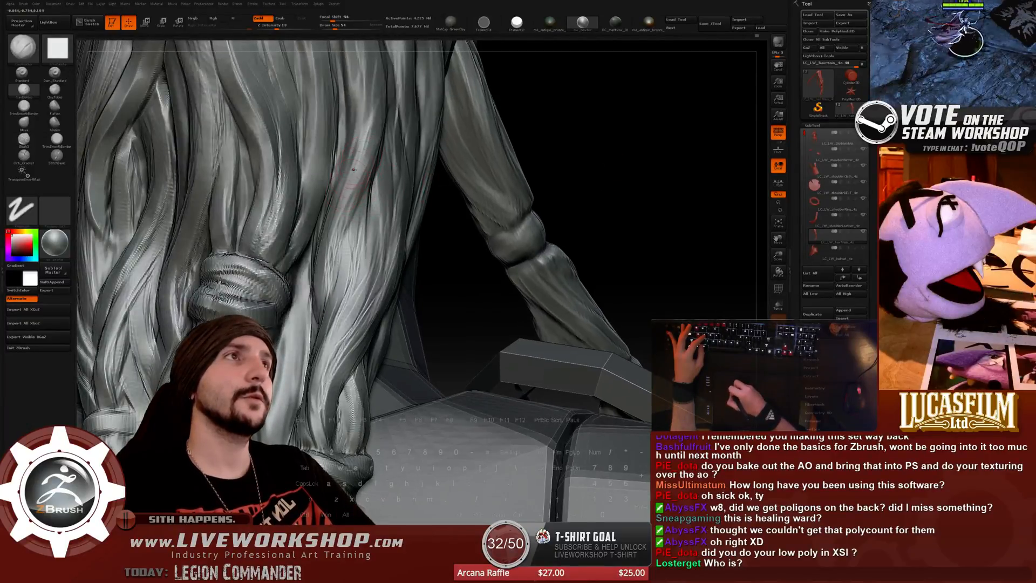
pyautogui.press('ctrl')
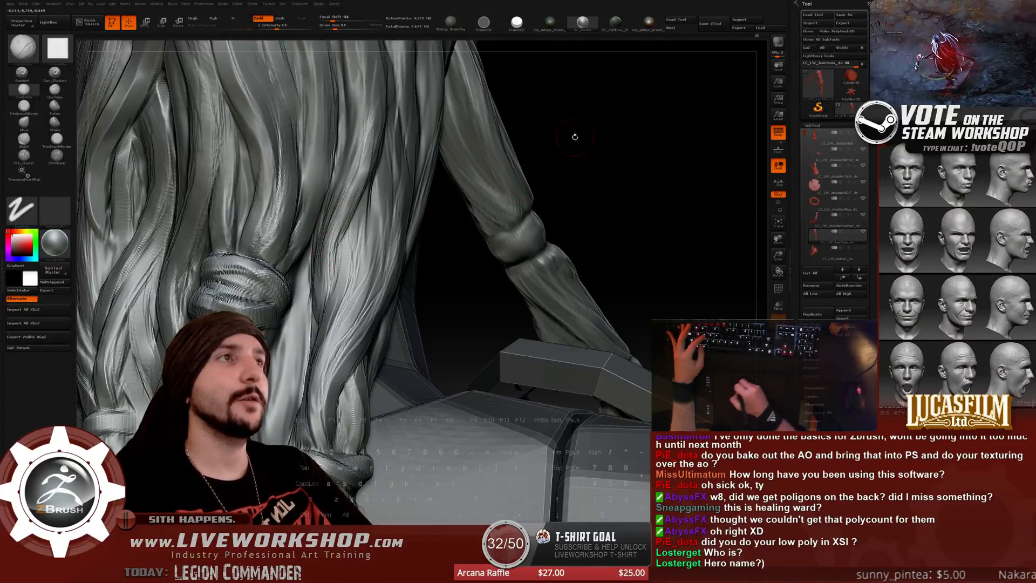
pyautogui.moveTo(345, 253); pyautogui.dragTo(353, 268)
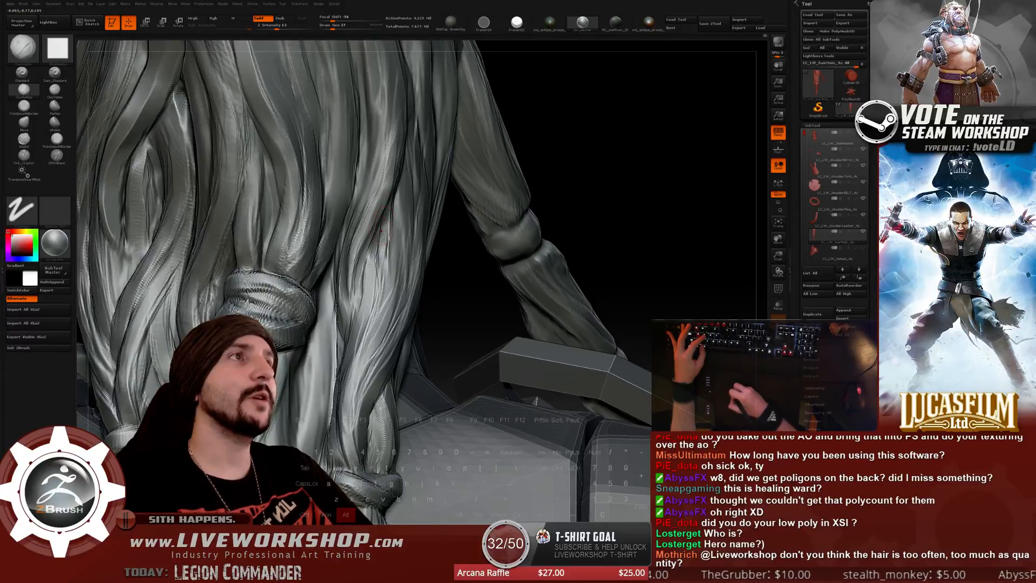
pyautogui.press(']')
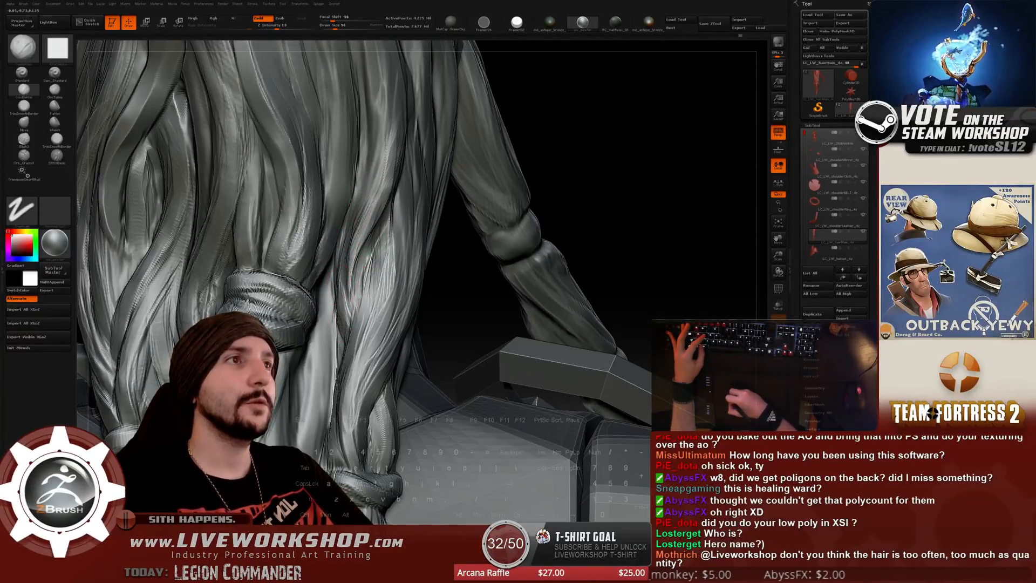
pyautogui.press('shift')
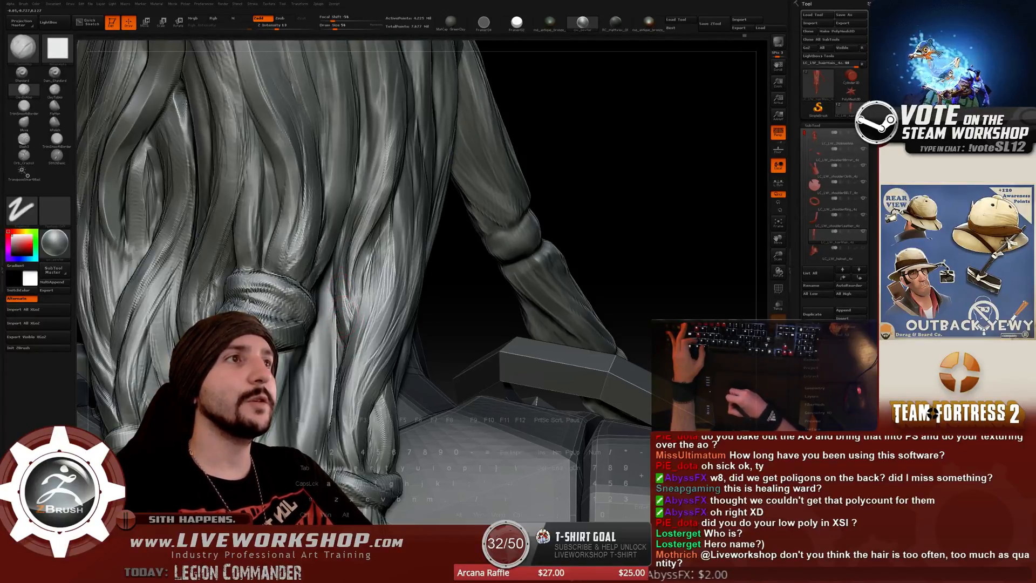
pyautogui.moveTo(596, 194); pyautogui.dragTo(345, 399)
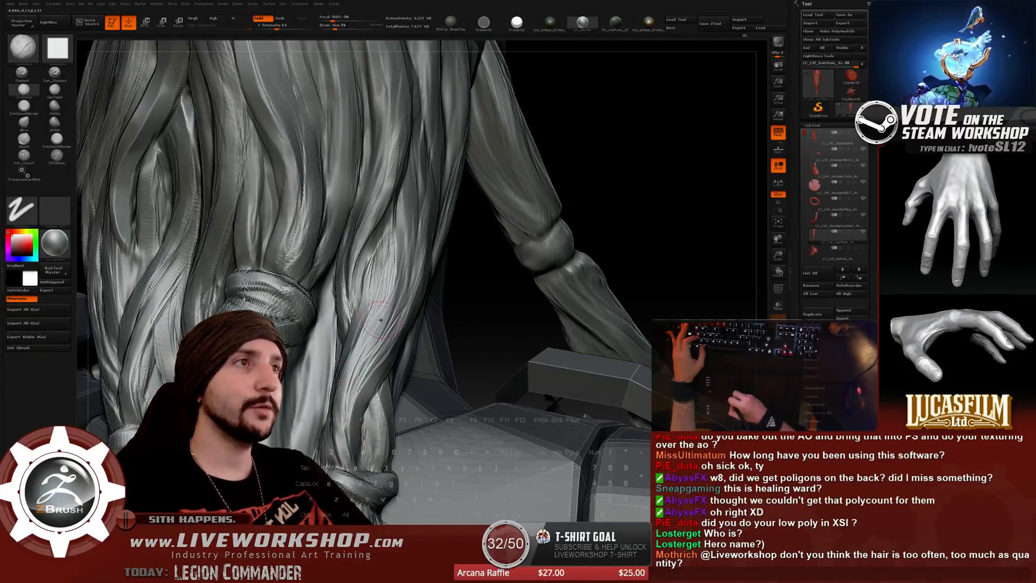
# Switch to the hPolish brush, work over the strands above the large knotted band, and quick-save the project.
pyautogui.press('f')
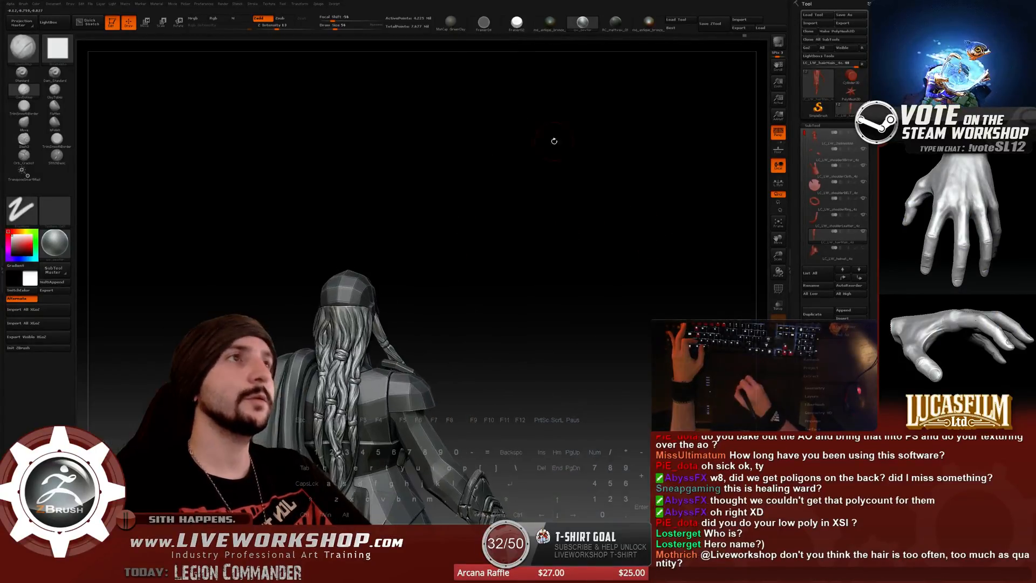
pyautogui.keyDown('alt'); pyautogui.moveTo(554, 140); pyautogui.dragTo(561, 227); pyautogui.keyUp('alt')
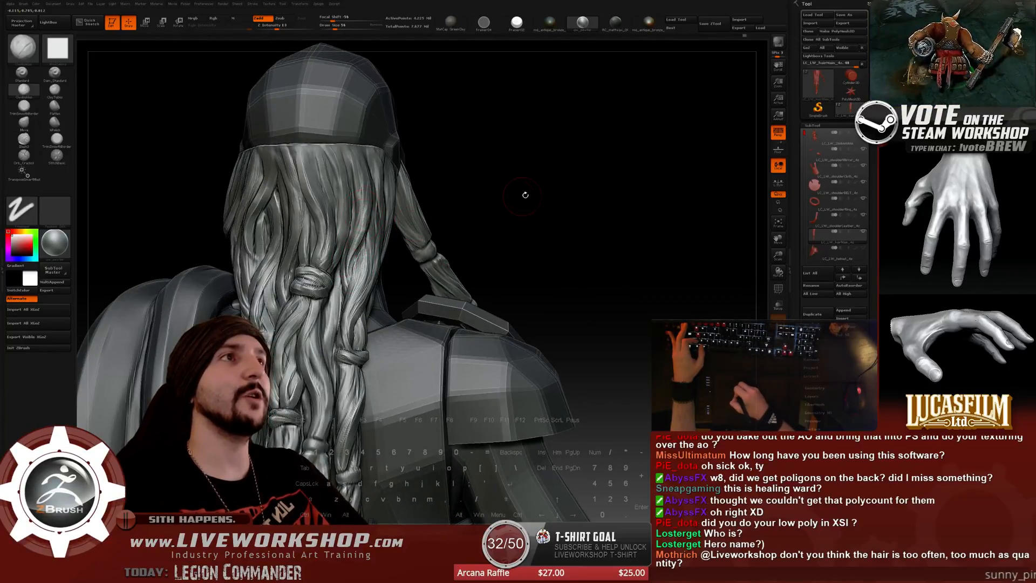
pyautogui.press('f')
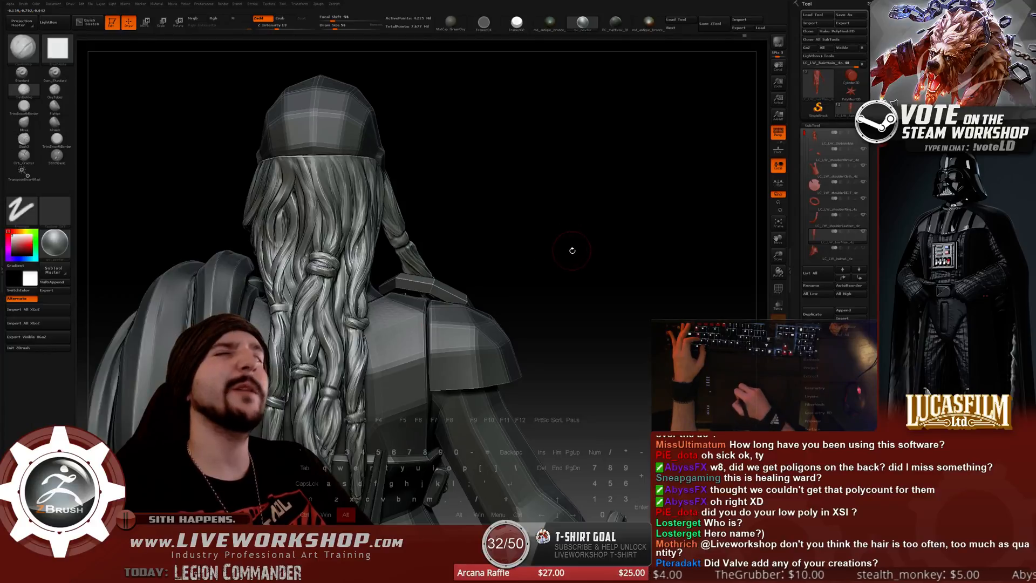
pyautogui.moveTo(572, 247); pyautogui.dragTo(526, 160)
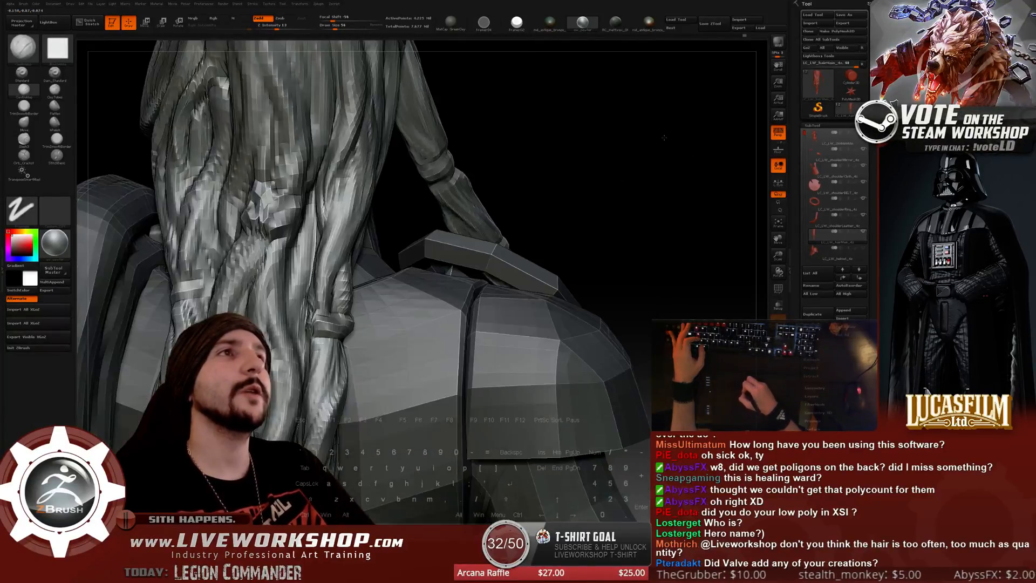
pyautogui.press('b')
pyautogui.press('h')
pyautogui.press('p')
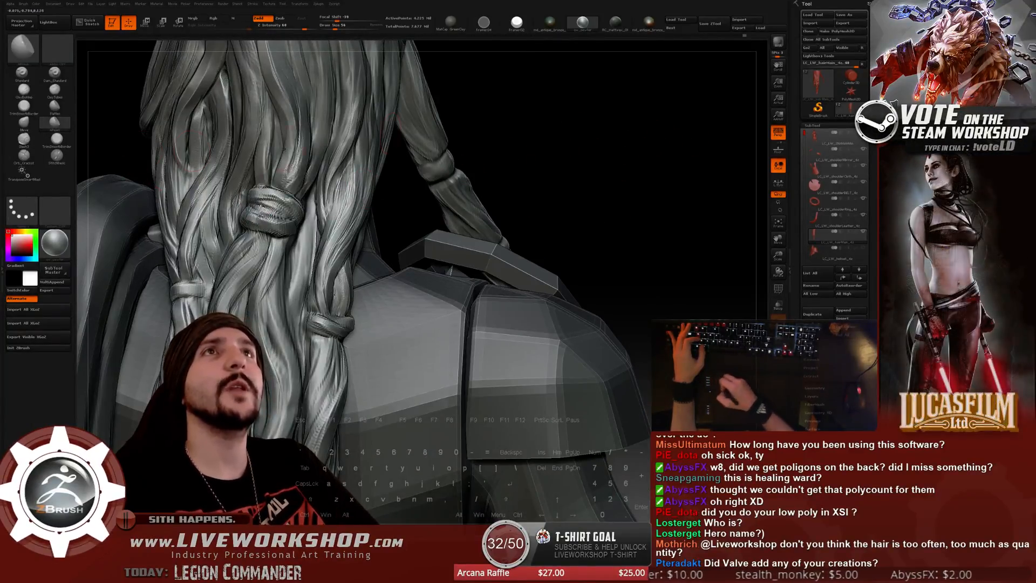
pyautogui.keyDown('alt'); pyautogui.moveTo(612, 116); pyautogui.dragTo(670, 113); pyautogui.keyUp('alt')
pyautogui.hotkey('ctrl', 's')
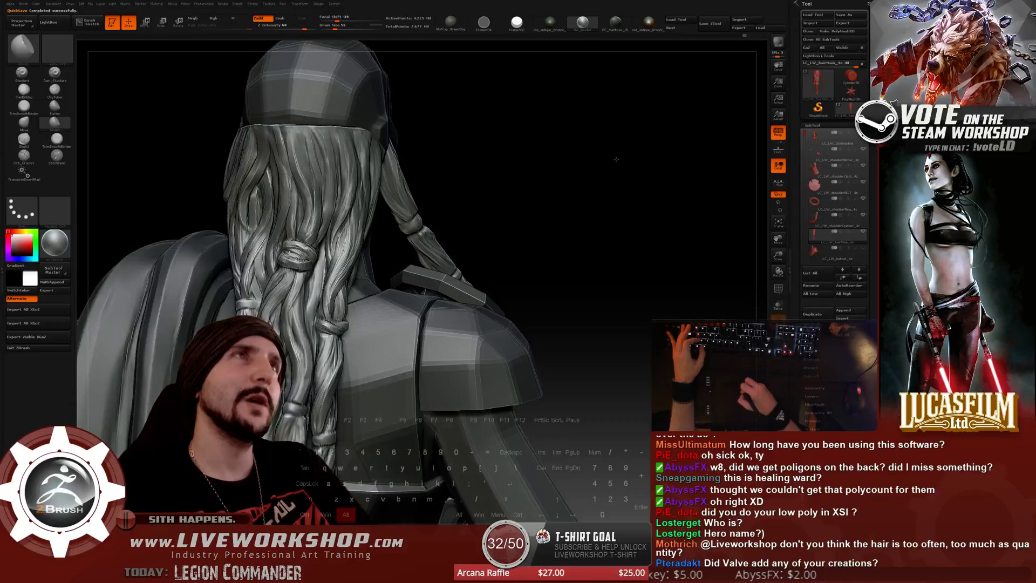
# Refine the crossing strands between the large knotted band and the small band below it, using a smaller brush.
pyautogui.keyDown('alt'); pyautogui.moveTo(616, 159); pyautogui.dragTo(513, 192); pyautogui.keyUp('alt')
pyautogui.keyDown('alt'); pyautogui.moveTo(686, 105); pyautogui.dragTo(475, 224); pyautogui.keyUp('alt')
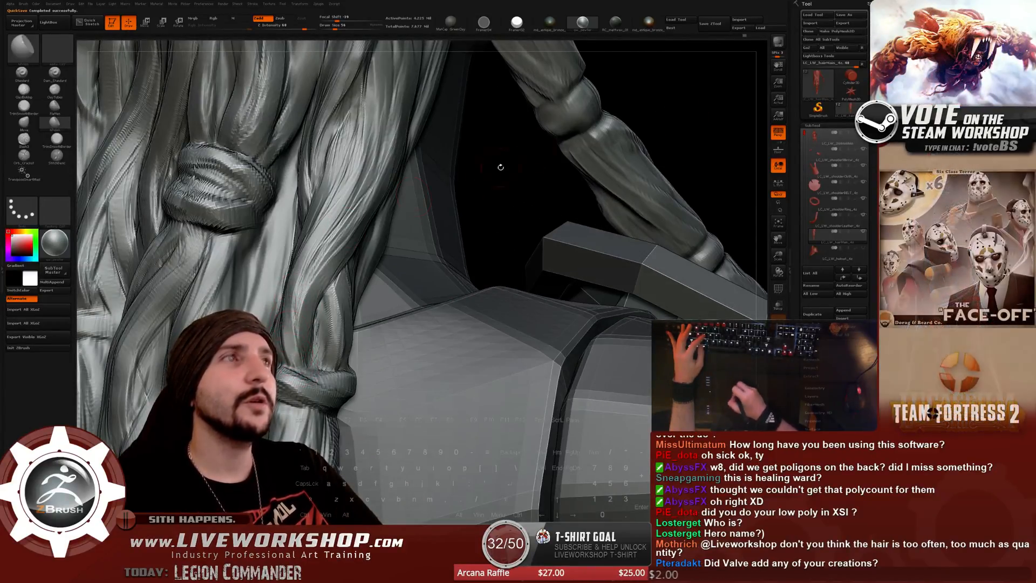
pyautogui.moveTo(513, 183); pyautogui.dragTo(561, 208)
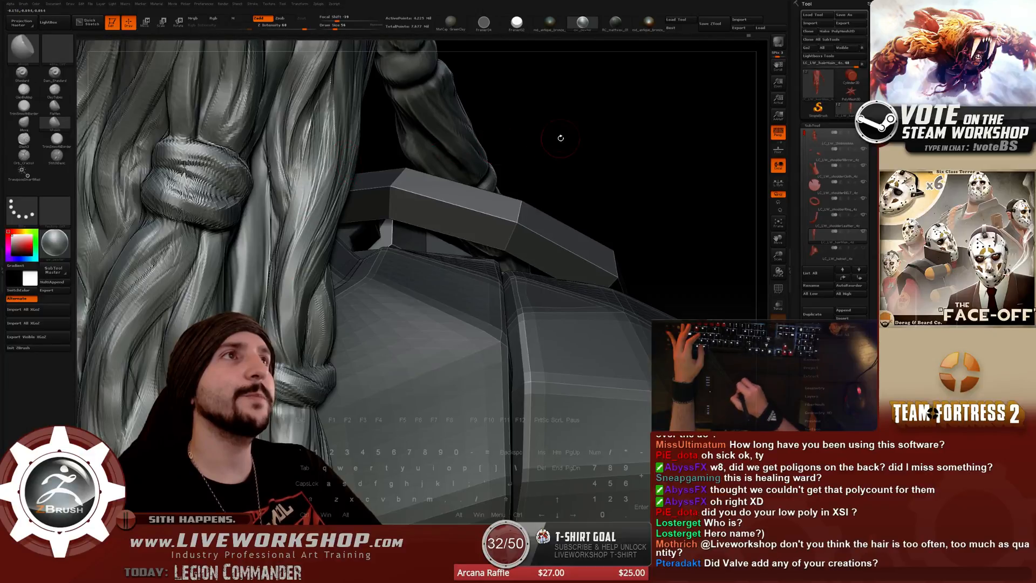
pyautogui.moveTo(561, 138); pyautogui.dragTo(429, 238)
pyautogui.moveTo(637, 176); pyautogui.dragTo(336, 294)
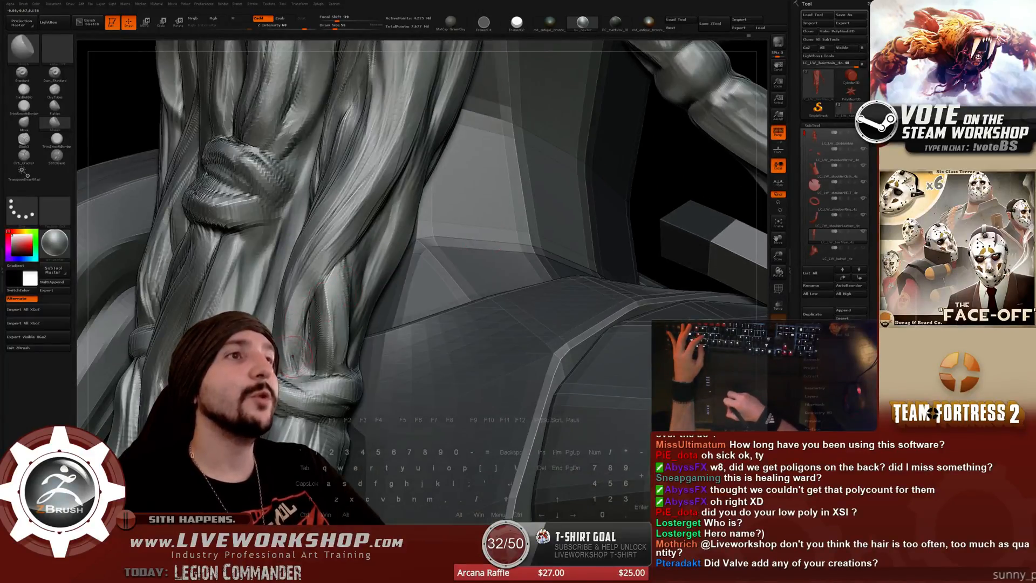
pyautogui.press('[')
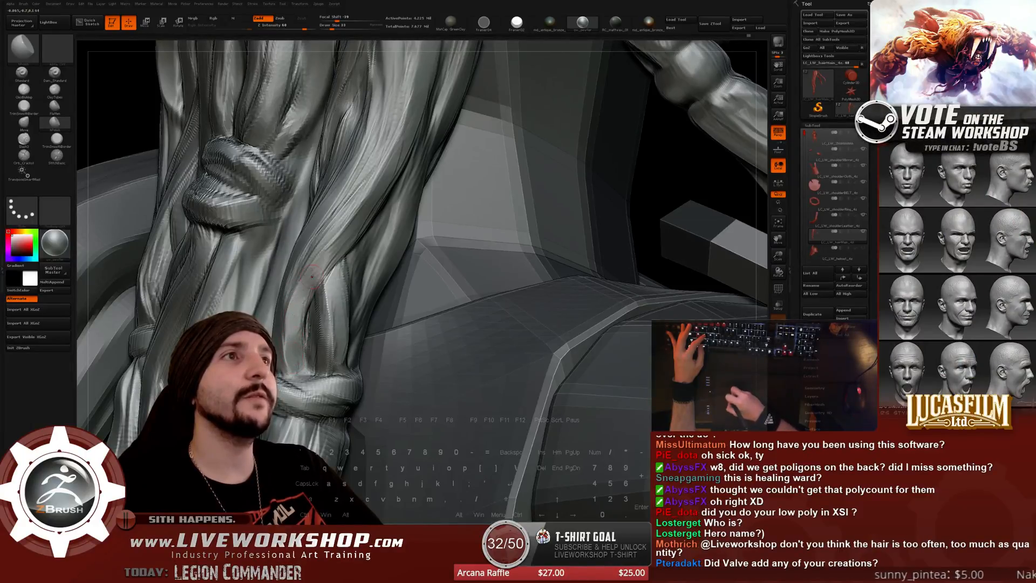
pyautogui.moveTo(634, 180); pyautogui.dragTo(507, 189)
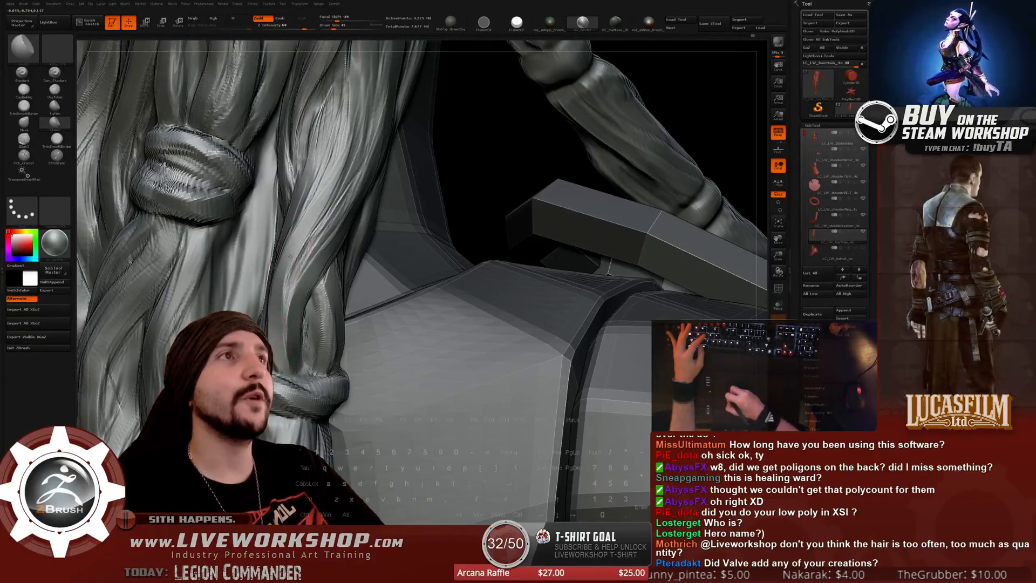
pyautogui.moveTo(527, 151); pyautogui.dragTo(494, 162)
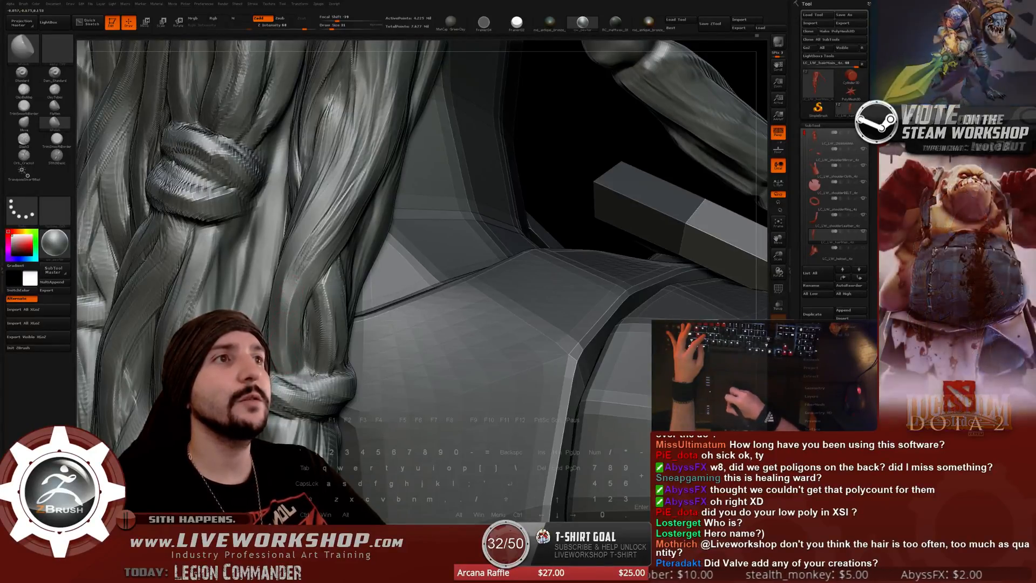
# Refine the twisted strands directly above the small lower band and along their outer edge, progressively reducing the brush size.
pyautogui.moveTo(291, 283); pyautogui.dragTo(310, 291, button='right')
pyautogui.press('s')
pyautogui.moveTo(287, 305); pyautogui.dragTo(296, 305)
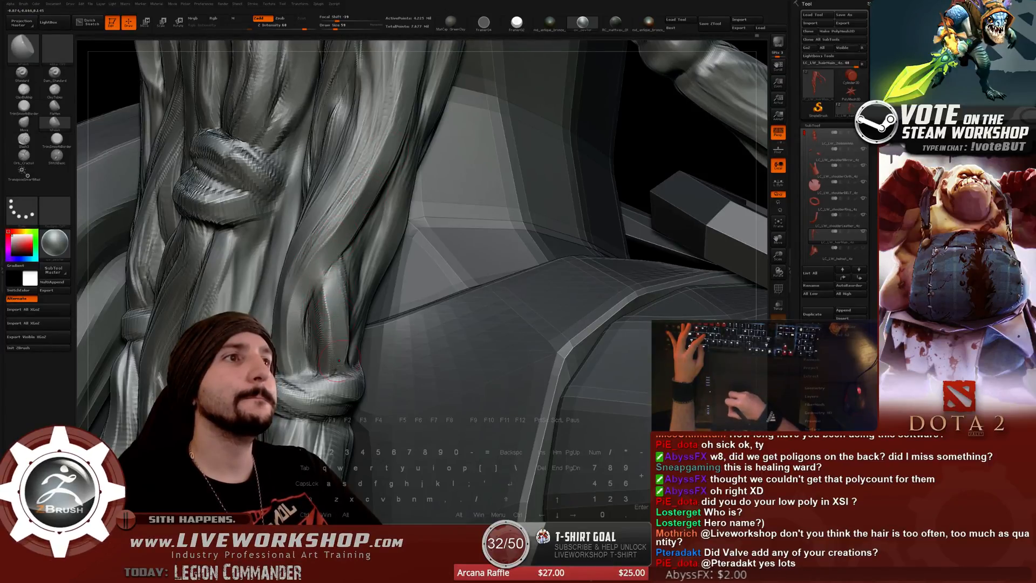
pyautogui.moveTo(608, 149); pyautogui.dragTo(556, 164)
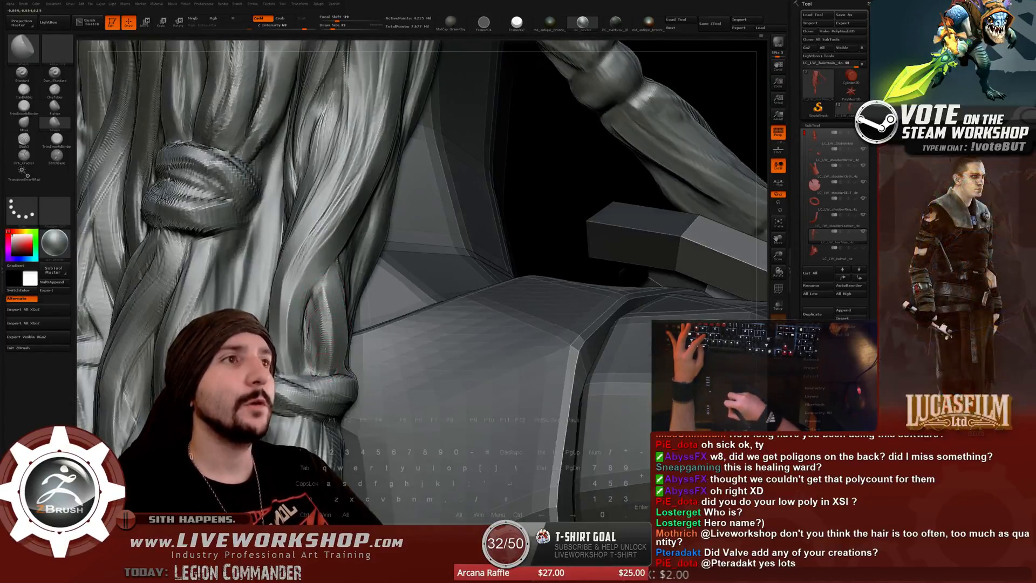
pyautogui.press('[')
pyautogui.press('[')
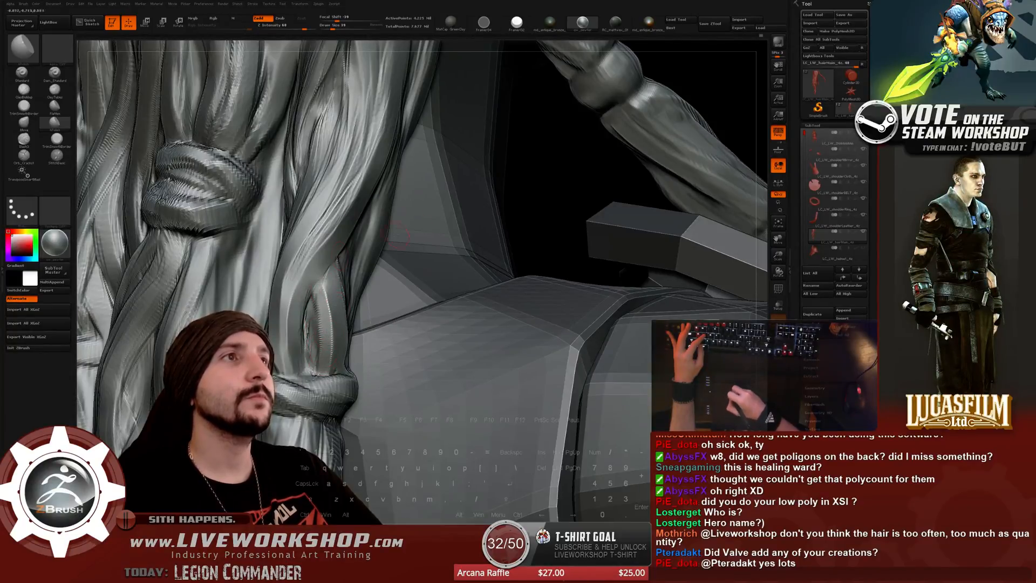
pyautogui.moveTo(397, 234); pyautogui.dragTo(398, 212)
pyautogui.press('[')
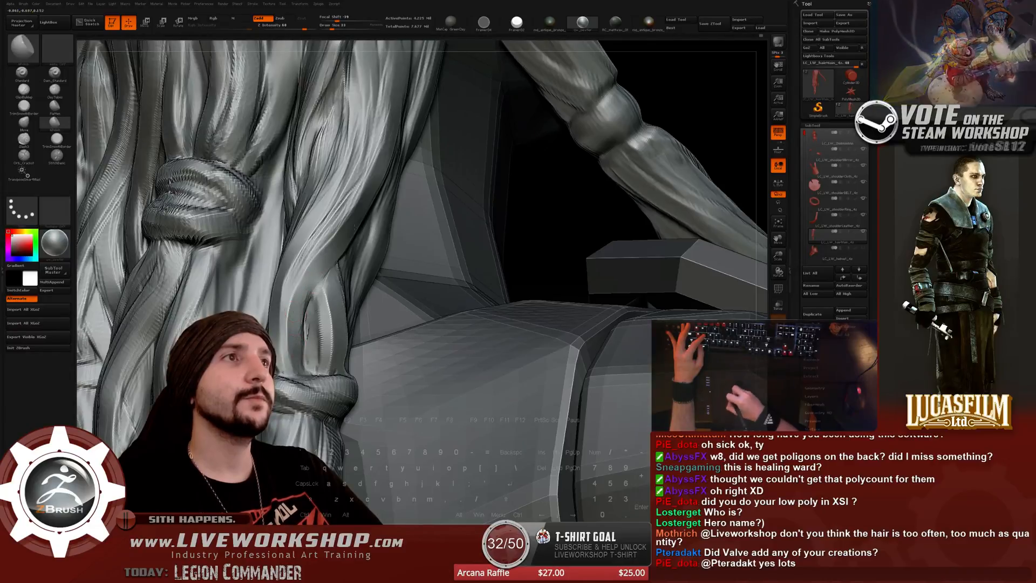
# Work along the long strands between the large knotted band and the hair's outer edge, using a smaller brush for the narrow grooves.
pyautogui.keyDown('alt'); pyautogui.moveTo(537, 202); pyautogui.dragTo(519, 216); pyautogui.keyUp('alt')
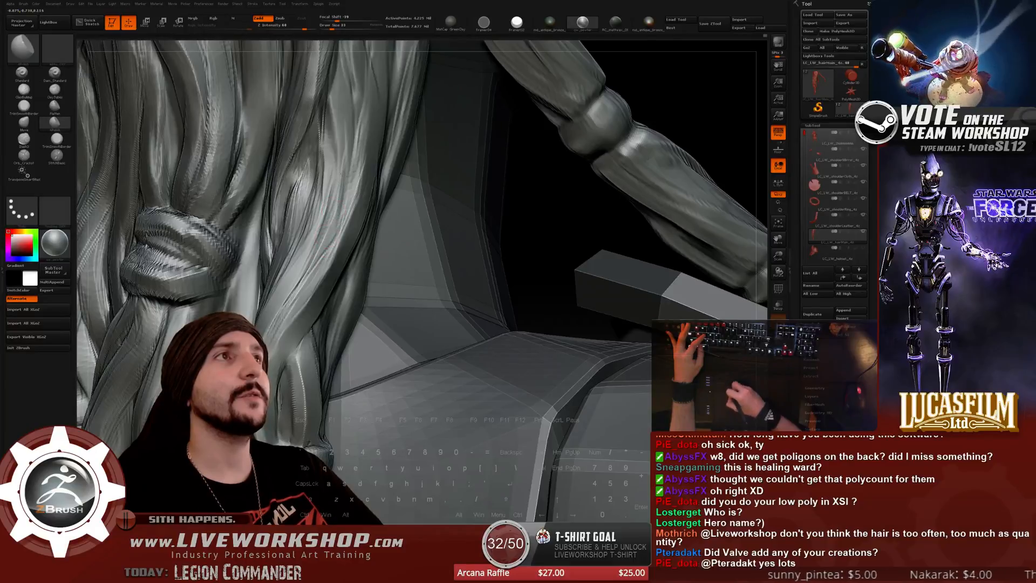
pyautogui.moveTo(557, 171); pyautogui.dragTo(436, 193)
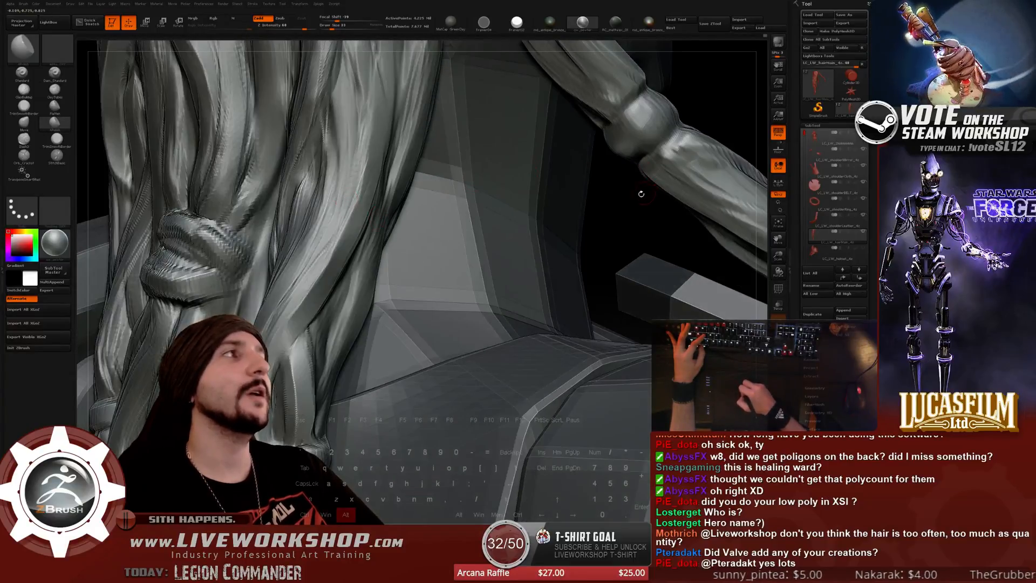
pyautogui.moveTo(641, 194); pyautogui.dragTo(377, 280)
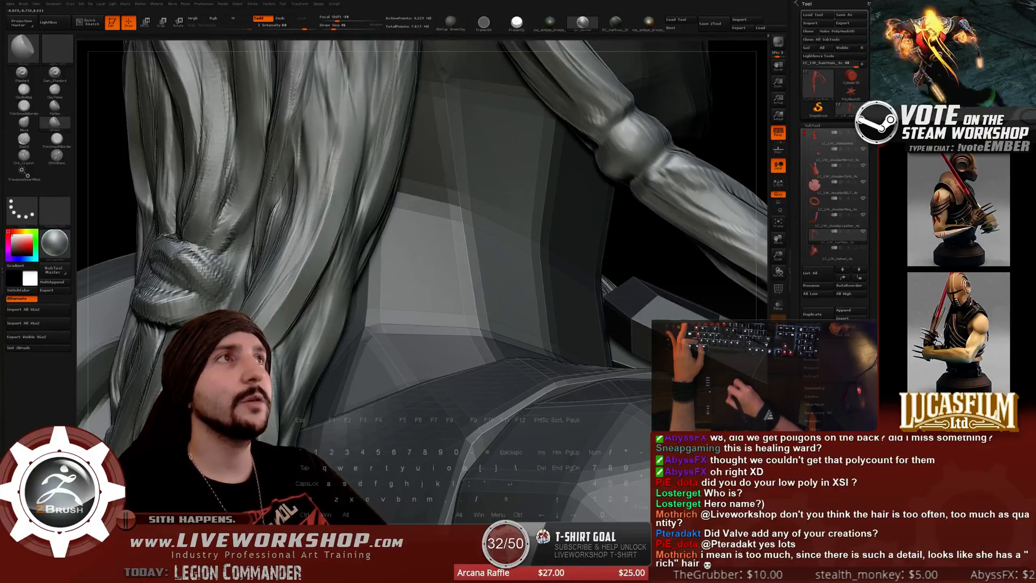
pyautogui.moveTo(624, 223); pyautogui.dragTo(567, 205)
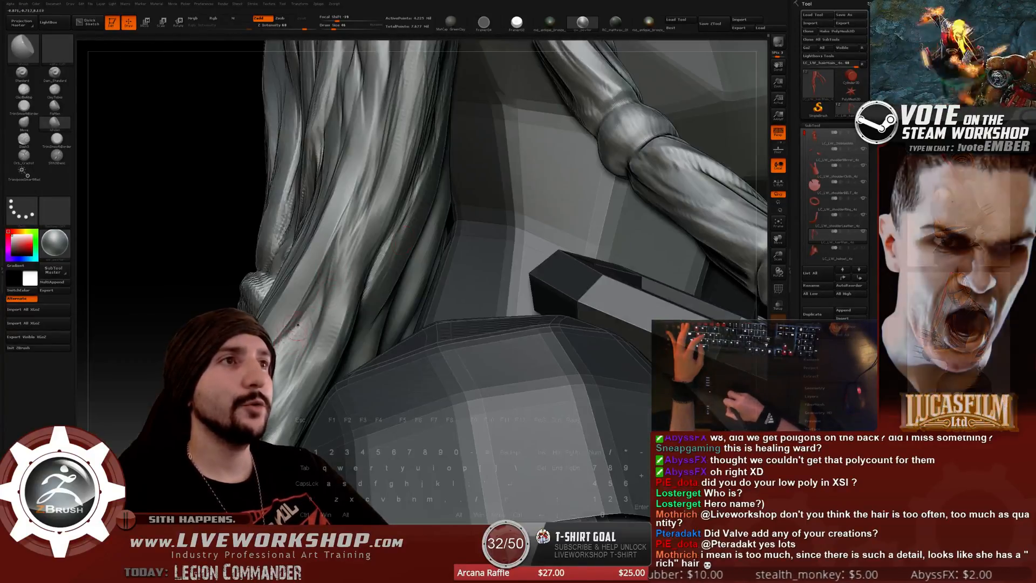
pyautogui.press('s')
pyautogui.press('[')
pyautogui.press('[')
pyautogui.press('[')
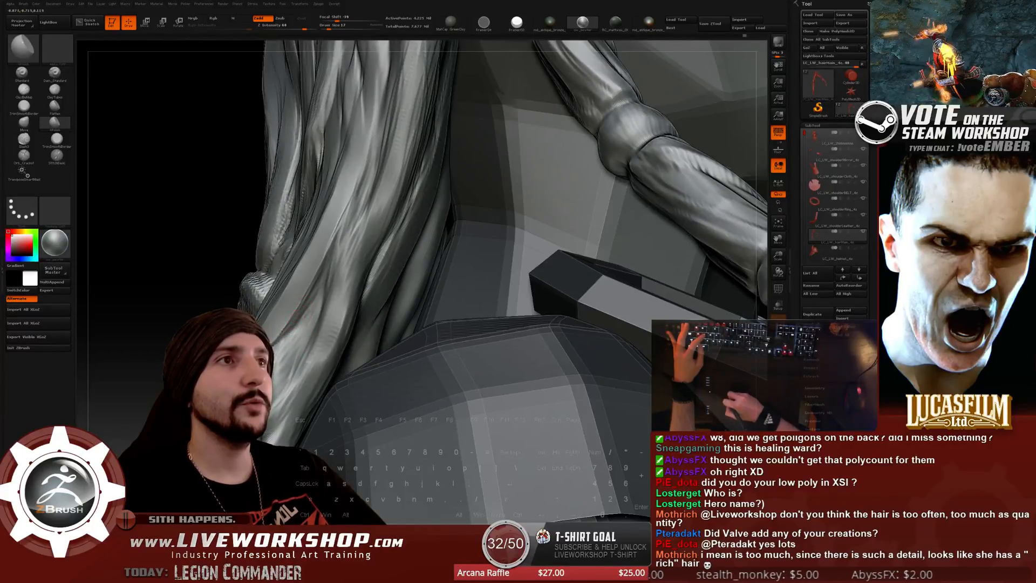
pyautogui.press(']')
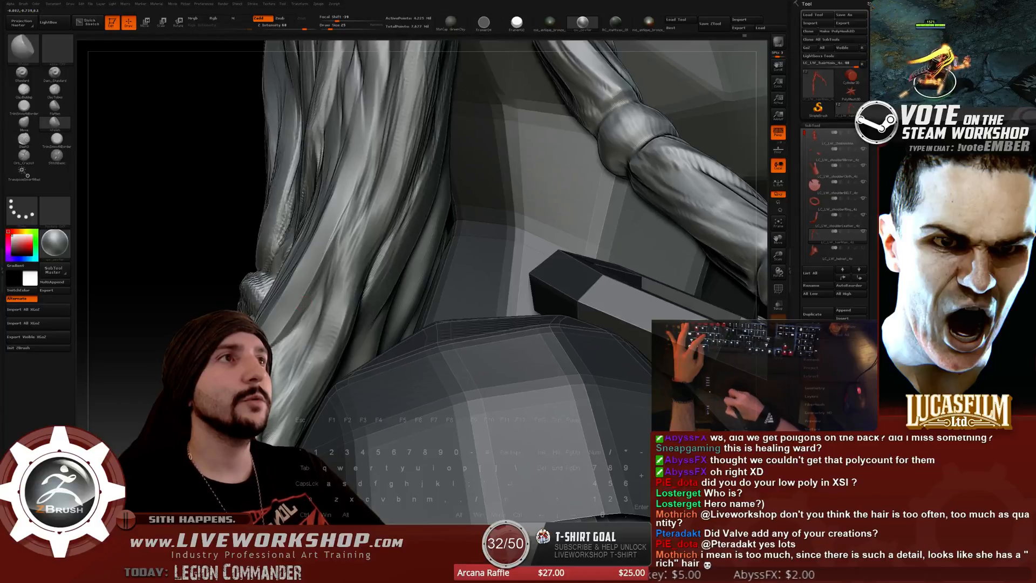
# Polish the broad strands above and beside the large knotted band, enlarging the brush to even out their surfaces.
pyautogui.moveTo(178, 318); pyautogui.dragTo(401, 225)
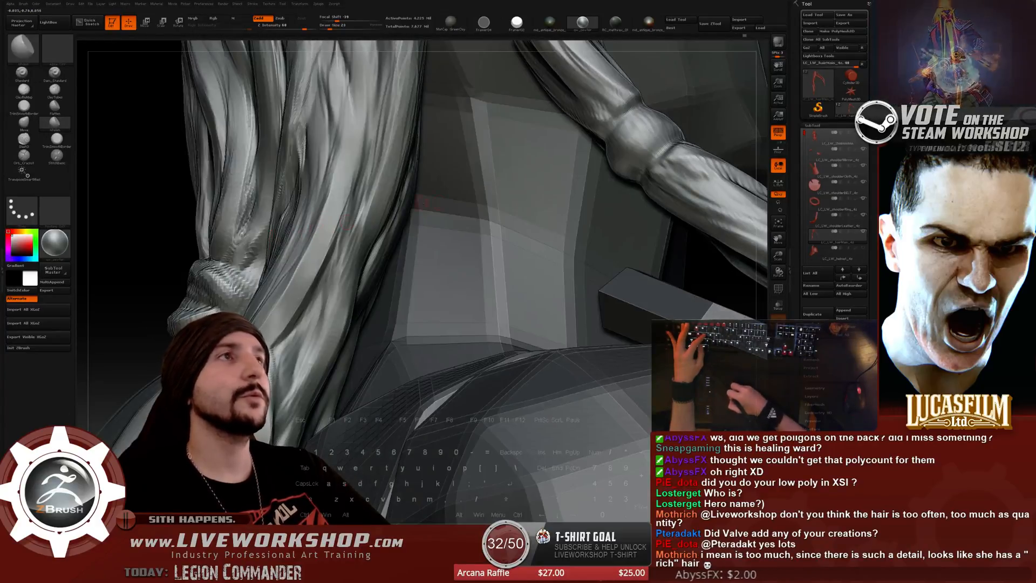
pyautogui.press(']')
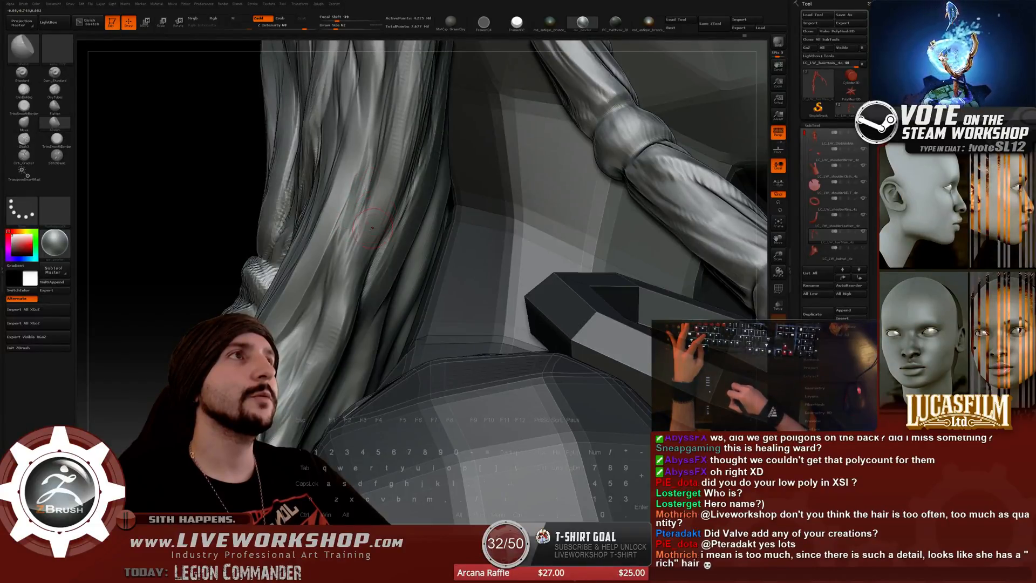
pyautogui.moveTo(346, 136); pyautogui.dragTo(366, 200)
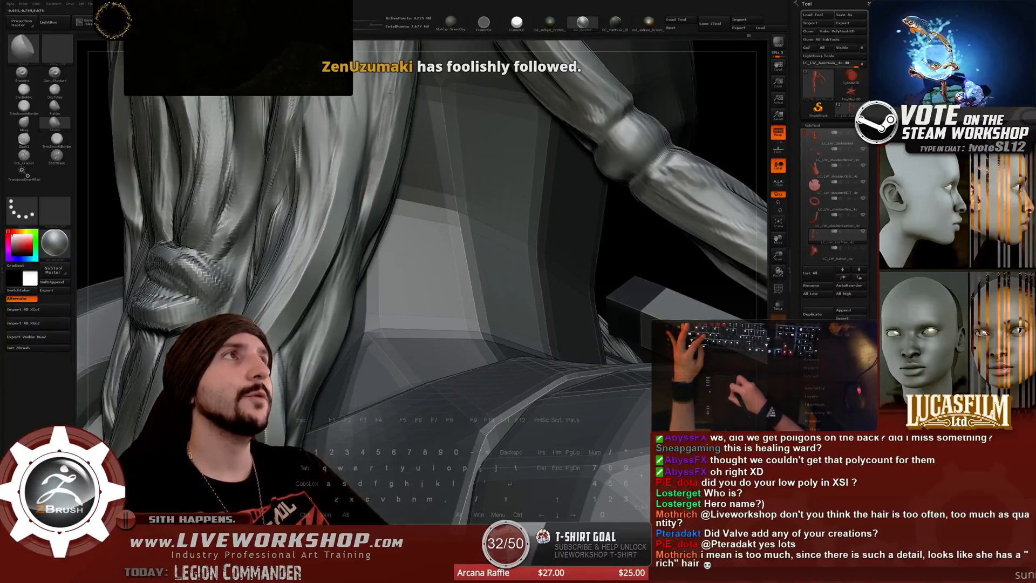
pyautogui.moveTo(378, 153); pyautogui.dragTo(342, 215)
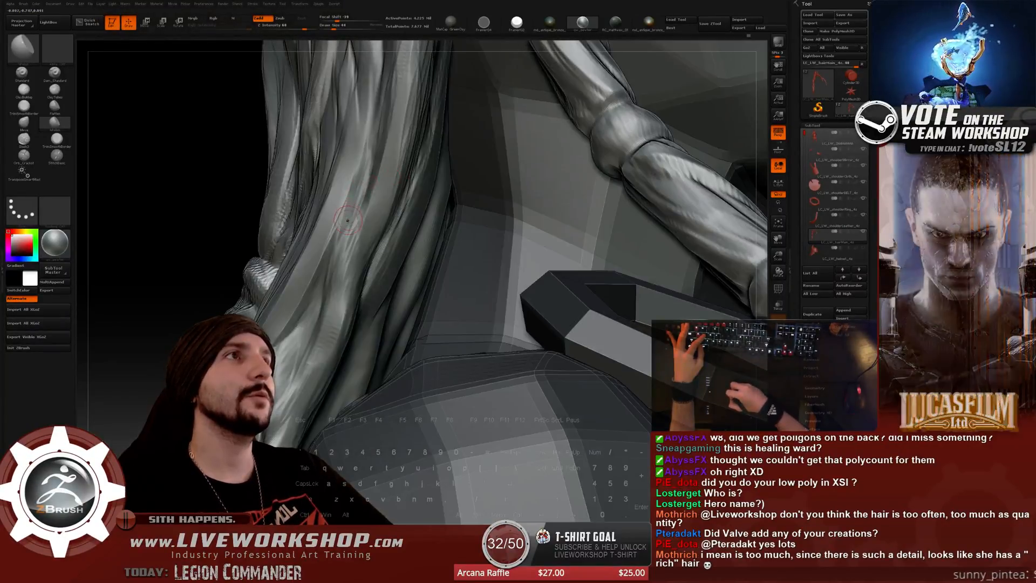
pyautogui.press(']')
pyautogui.press(']')
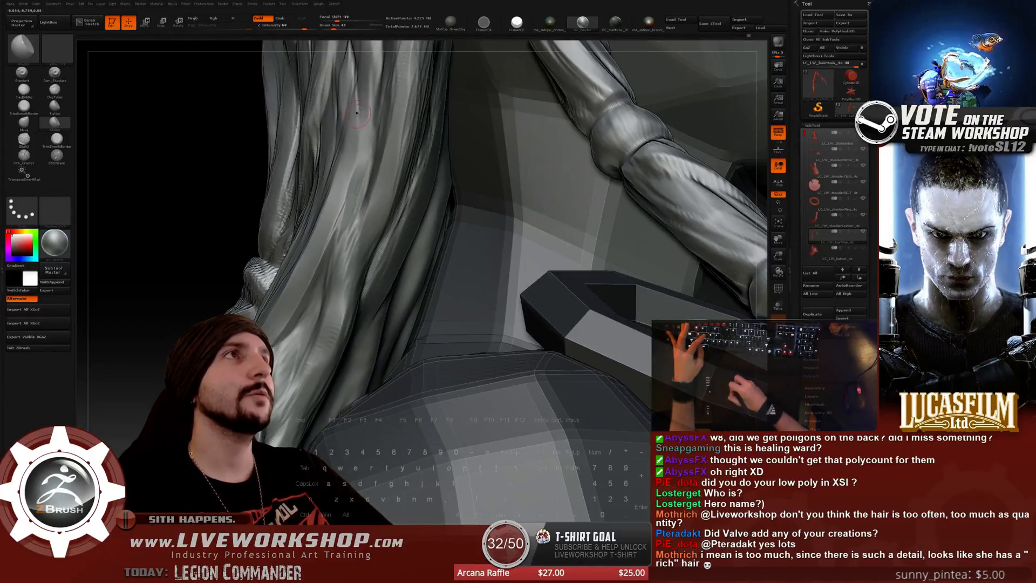
pyautogui.moveTo(572, 232); pyautogui.dragTo(595, 360)
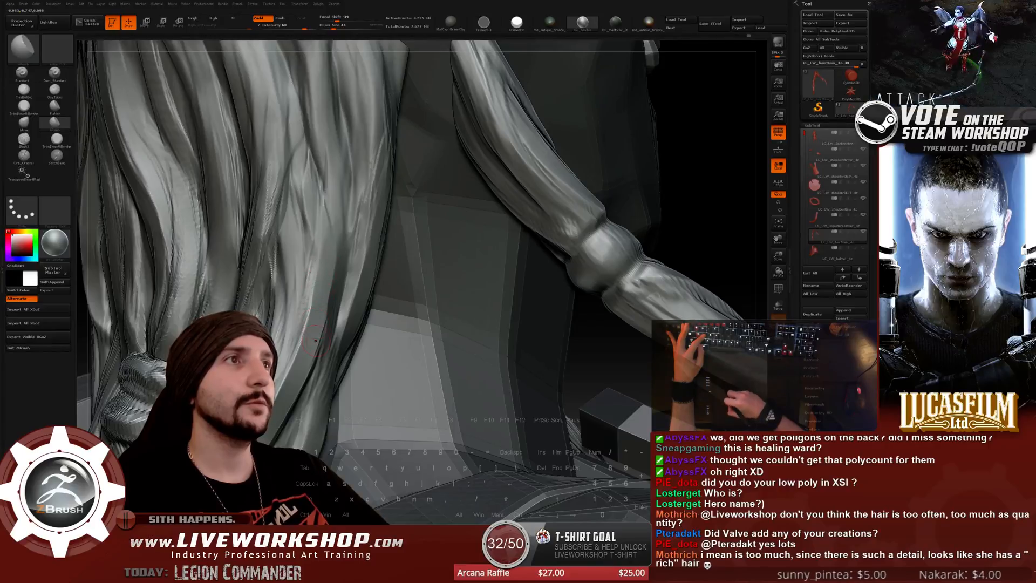
pyautogui.press(']')
pyautogui.press(']')
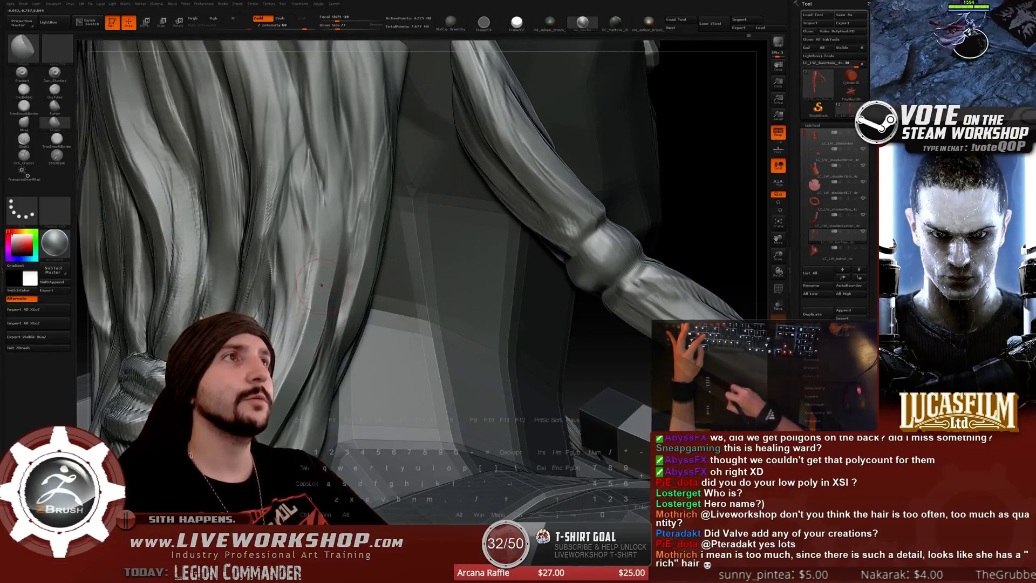
# Smooth and define the strands at the upper end of the back hair from its cut edge downward, using a smaller brush.
pyautogui.moveTo(735, 215)
pyautogui.keyDown('alt'); pyautogui.mouseDown()
pyautogui.moveTo(584, 172)
pyautogui.moveTo(609, 232)
pyautogui.mouseUp(); pyautogui.keyUp('alt')
pyautogui.press('[')
pyautogui.press('[')
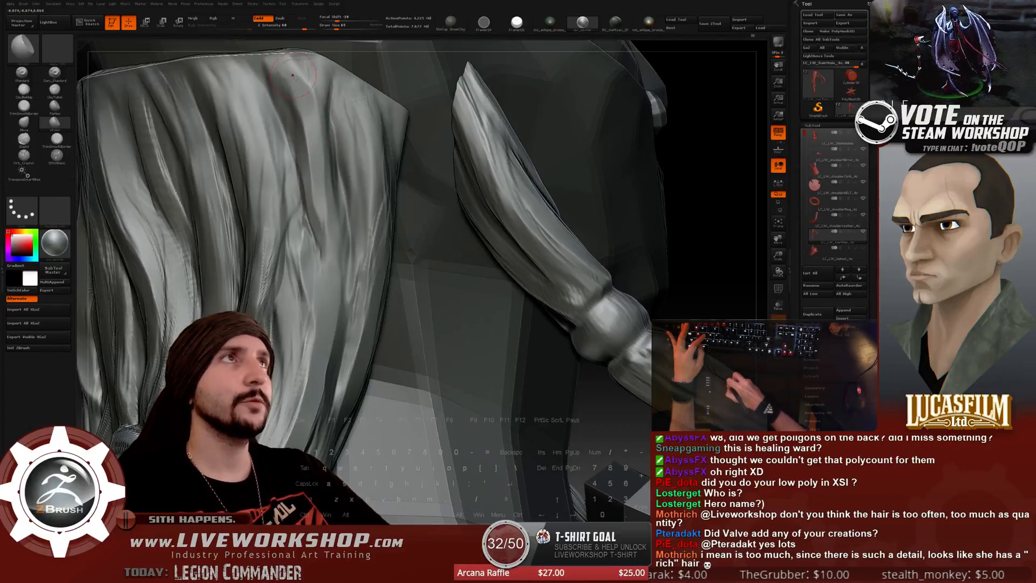
pyautogui.moveTo(695, 177); pyautogui.dragTo(631, 181)
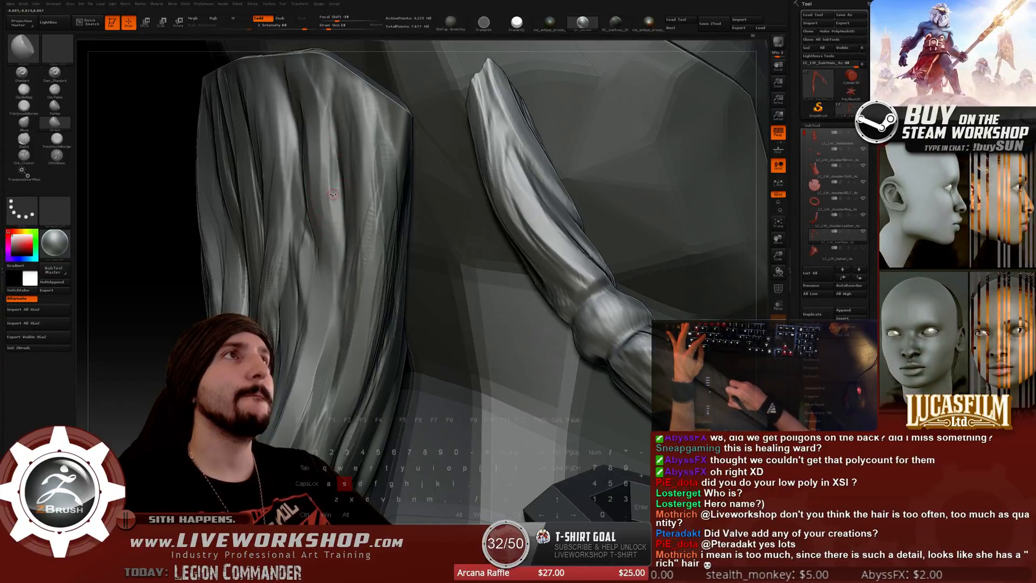
pyautogui.press('s')
pyautogui.moveTo(329, 184); pyautogui.dragTo(333, 192)
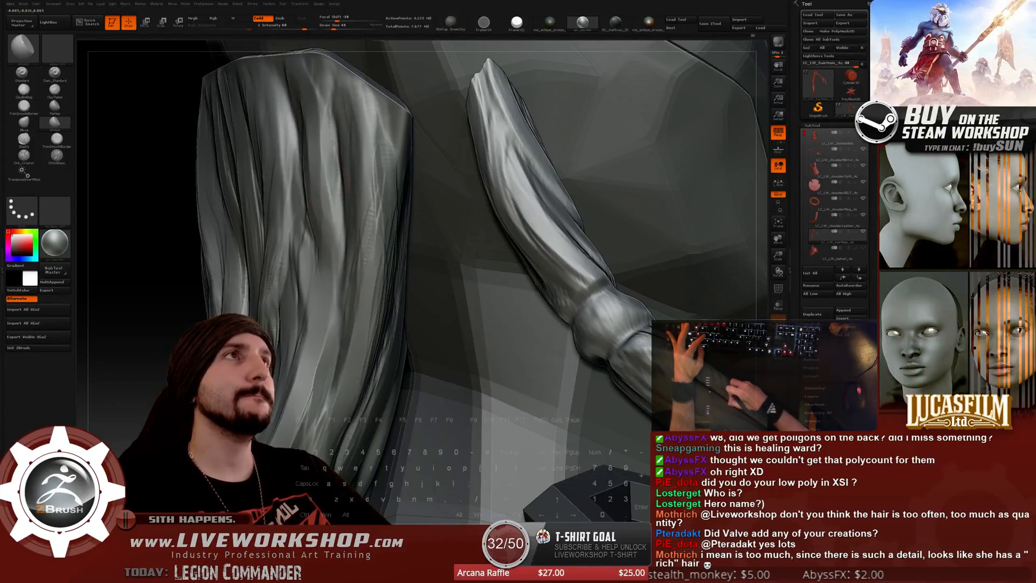
# Sculpt strand grooves into the upper part of the back hair along its outer side edge.
pyautogui.moveTo(250, 169); pyautogui.dragTo(289, 180, button='right')
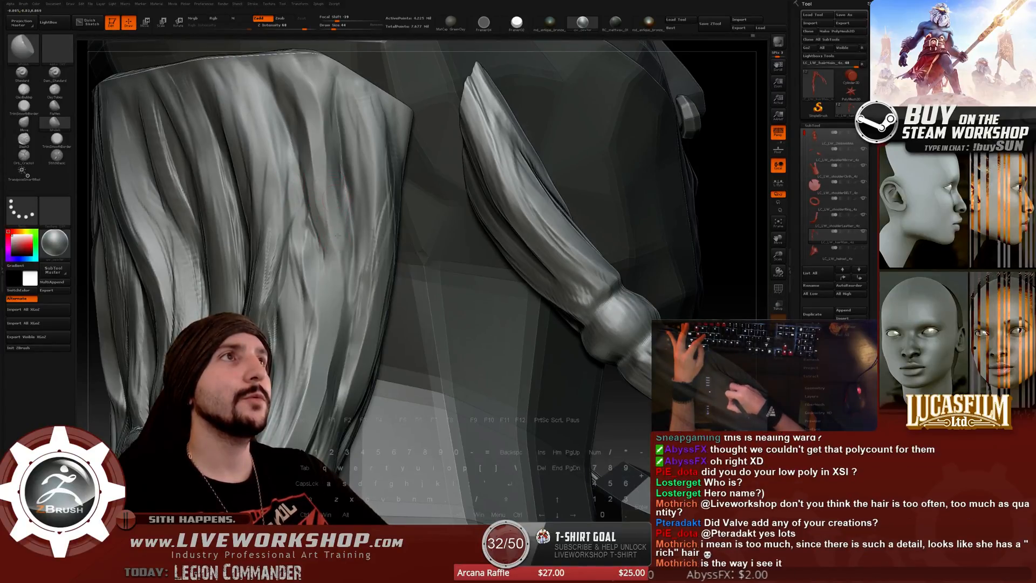
pyautogui.moveTo(642, 296); pyautogui.dragTo(688, 296, button='right')
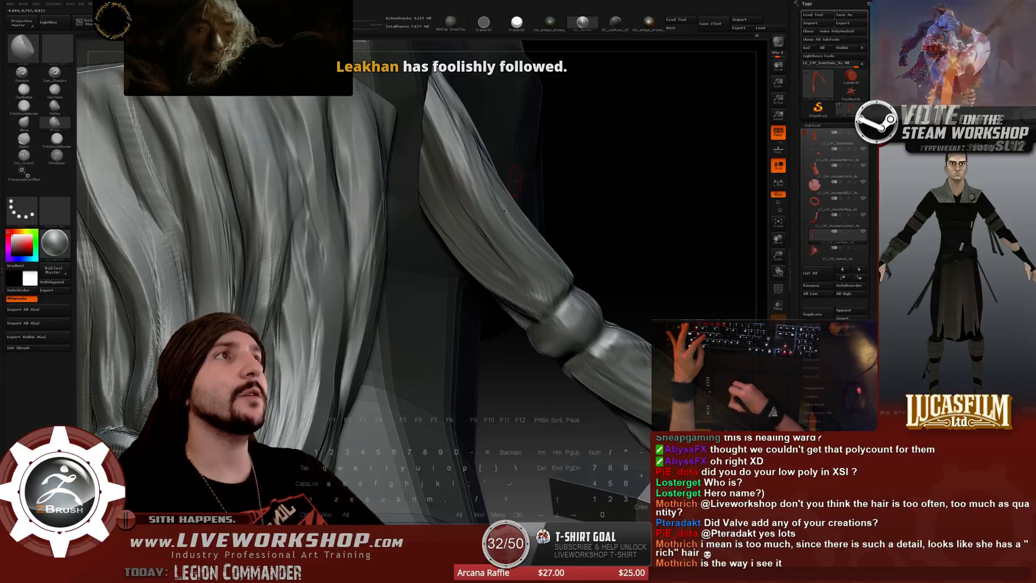
pyautogui.moveTo(572, 135); pyautogui.dragTo(534, 145)
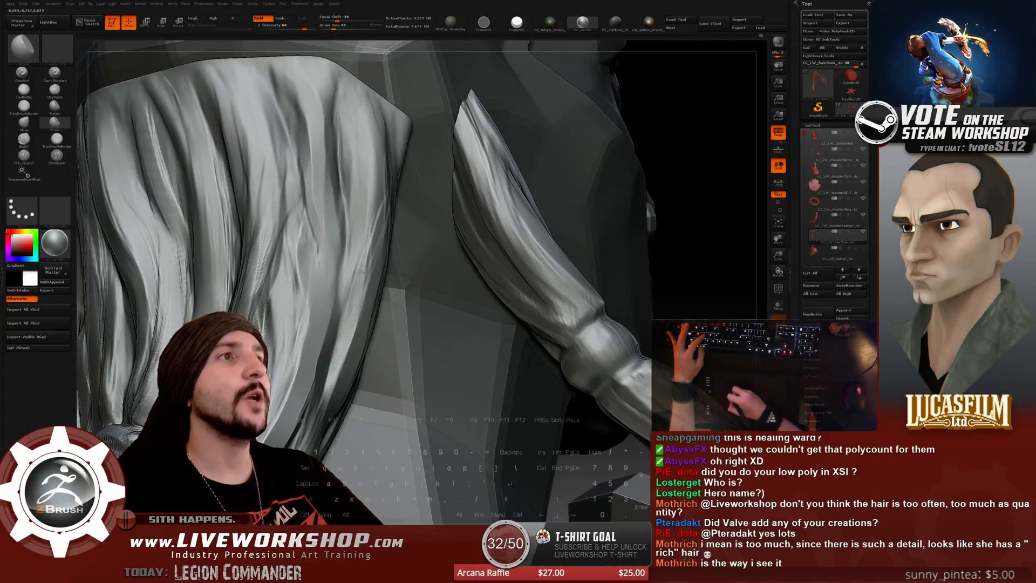
pyautogui.moveTo(414, 208); pyautogui.dragTo(349, 364)
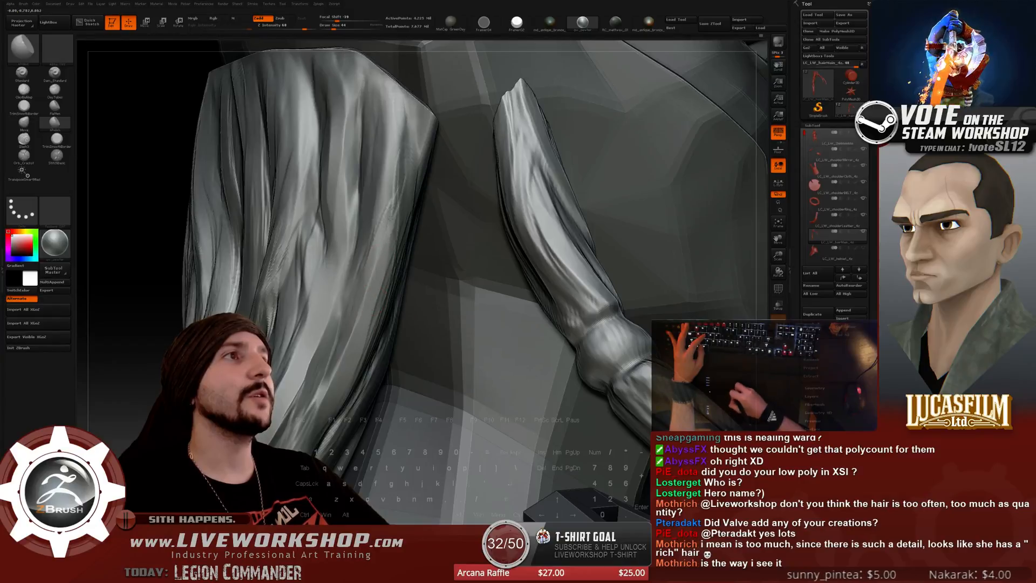
pyautogui.moveTo(160, 204); pyautogui.dragTo(315, 160)
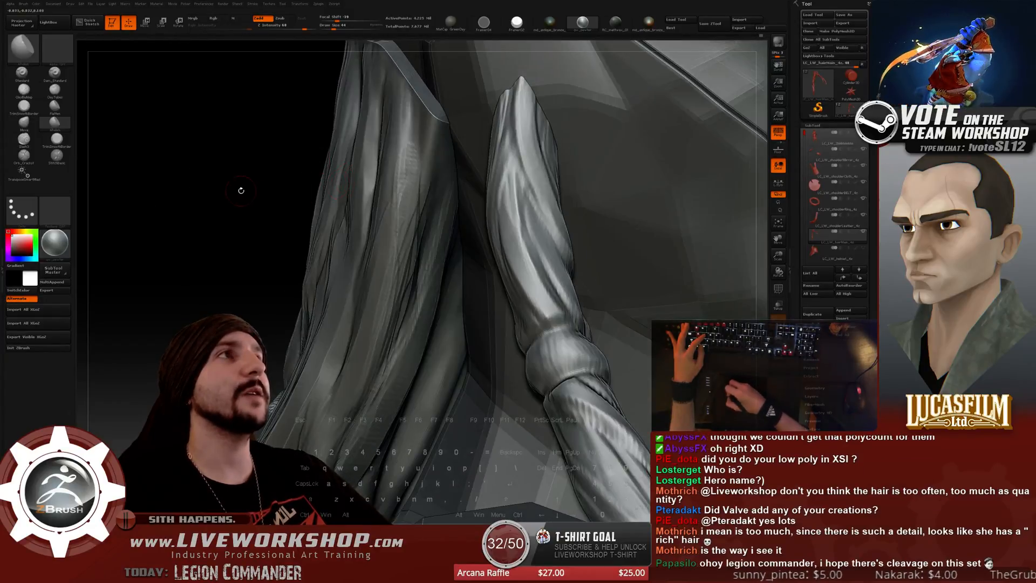
pyautogui.moveTo(241, 191); pyautogui.dragTo(407, 178)
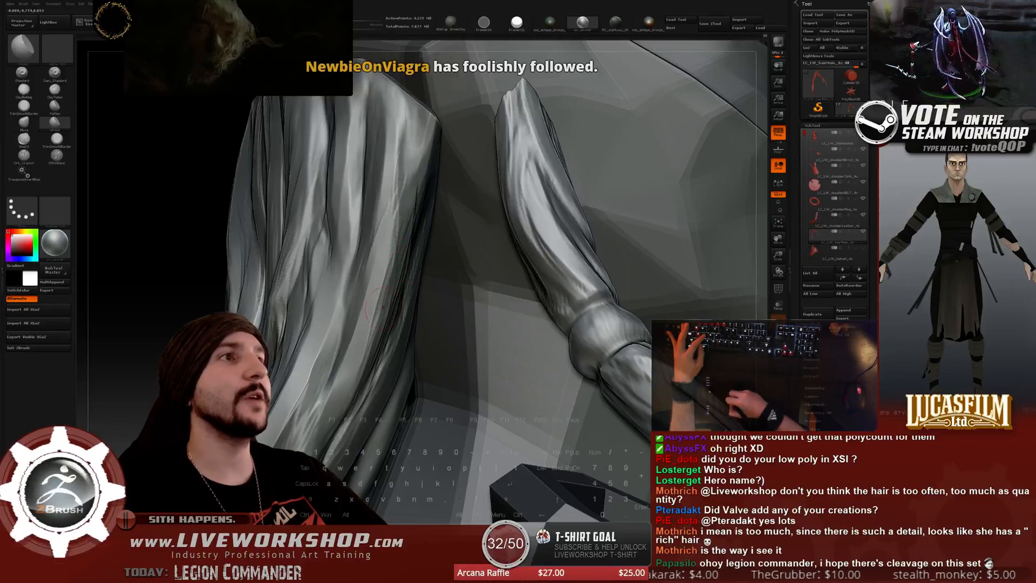
# Refine the strands in the middle of the back hair, just above and beside the central hair tie.
pyautogui.moveTo(171, 286); pyautogui.dragTo(194, 302)
pyautogui.press('f')
pyautogui.keyDown('alt'); pyautogui.moveTo(594, 264); pyautogui.dragTo(672, 162); pyautogui.keyUp('alt')
pyautogui.moveTo(544, 320); pyautogui.dragTo(316, 356)
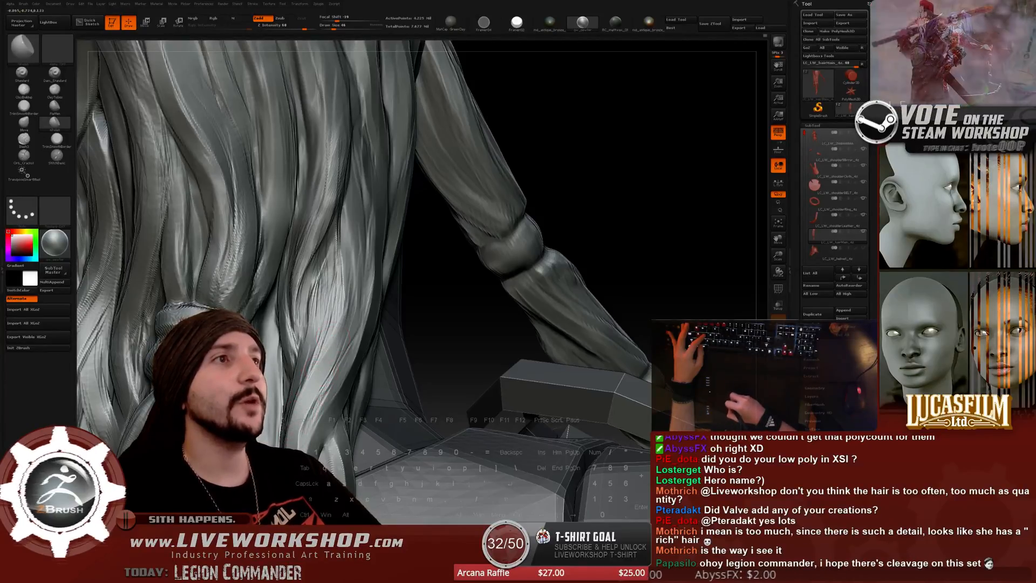
pyautogui.moveTo(618, 215); pyautogui.dragTo(587, 216)
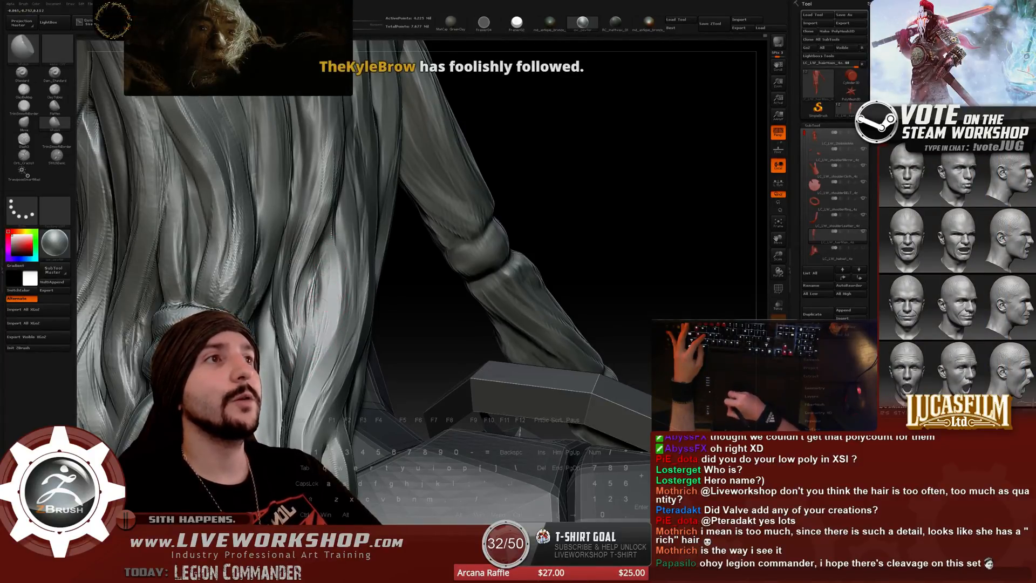
# Smooth and sharpen the long outer locks beside the central hair tie, adjusting the brush's draw size.
pyautogui.moveTo(330, 302); pyautogui.dragTo(345, 240, button='right')
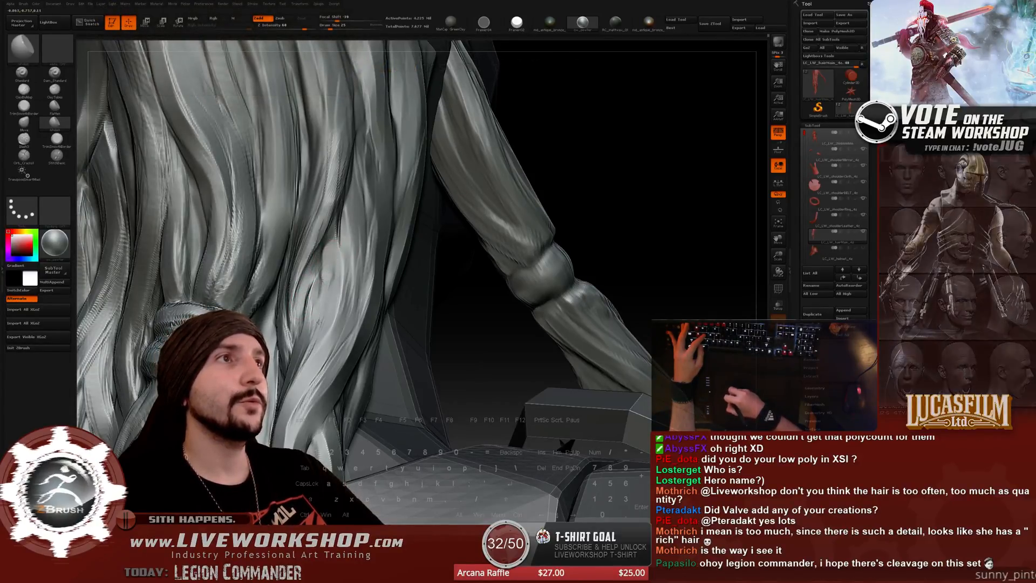
pyautogui.moveTo(592, 164); pyautogui.dragTo(561, 167)
pyautogui.press('s')
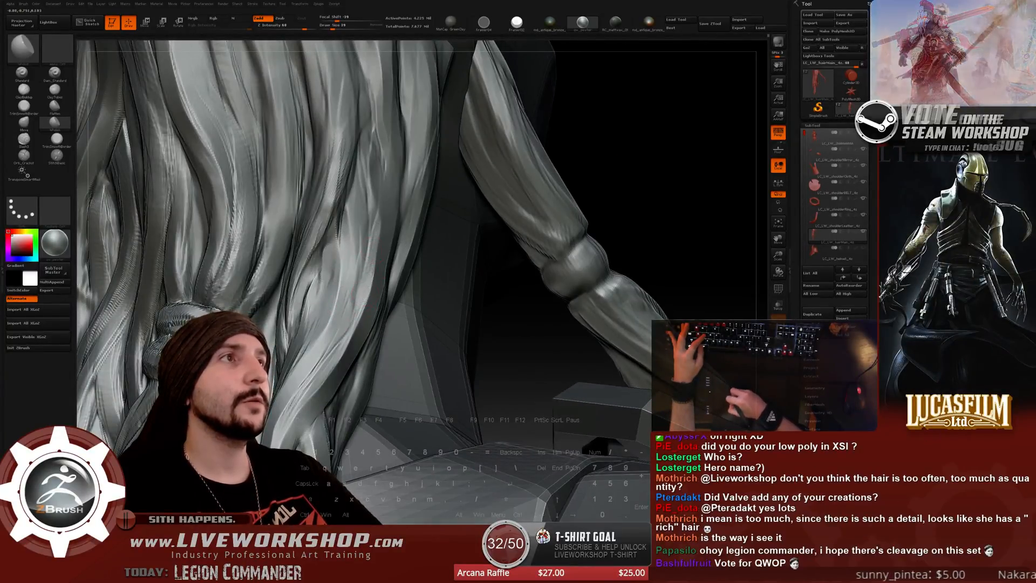
pyautogui.moveTo(600, 160); pyautogui.dragTo(356, 291)
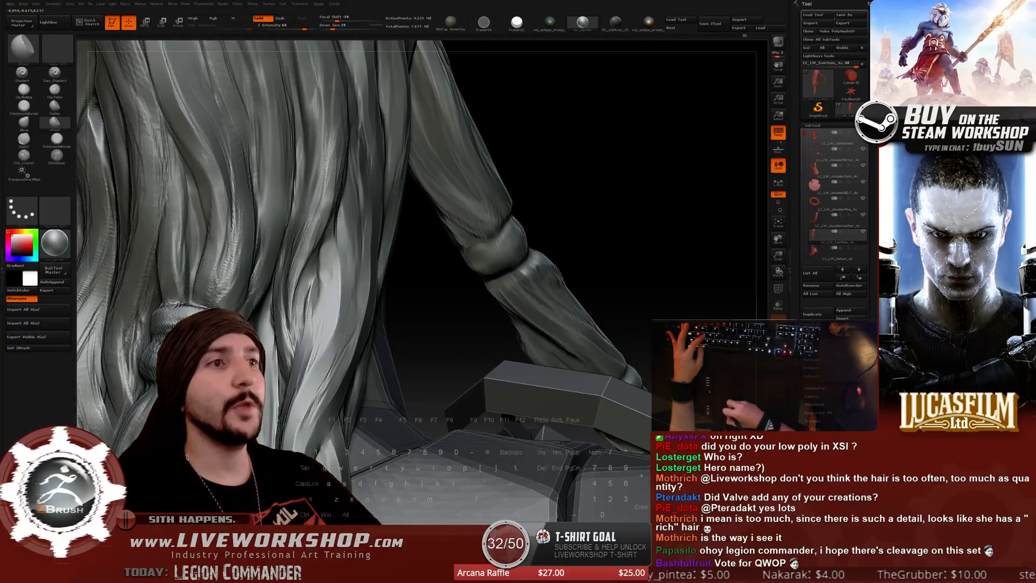
# Deepen the folds where the side locks overlap above the hair tie and blend them into the upper hair.
pyautogui.moveTo(582, 217); pyautogui.dragTo(602, 208)
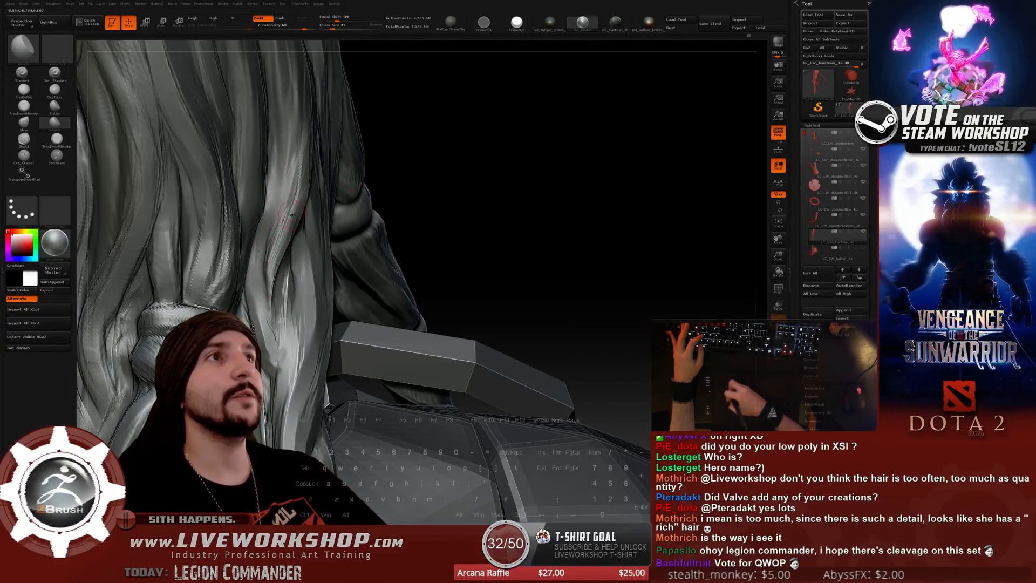
pyautogui.moveTo(425, 172); pyautogui.dragTo(458, 199)
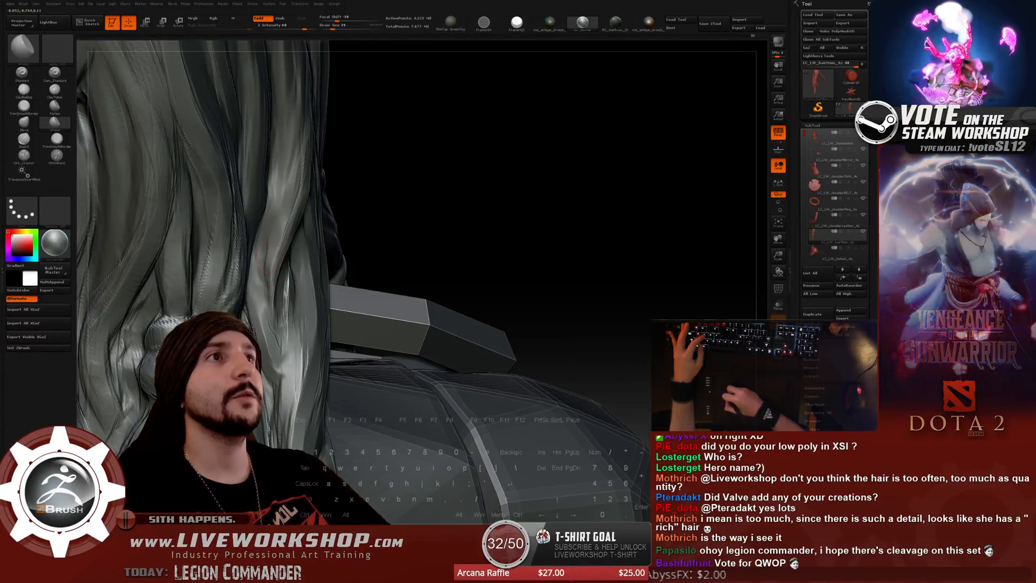
pyautogui.moveTo(382, 201); pyautogui.dragTo(319, 216)
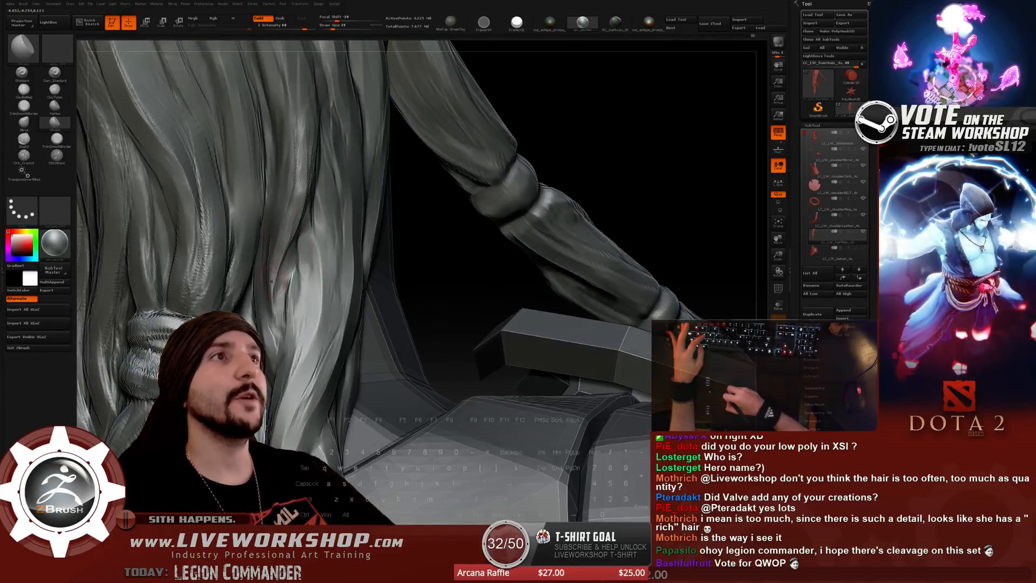
pyautogui.keyDown('alt'); pyautogui.moveTo(534, 92); pyautogui.dragTo(539, 193); pyautogui.keyUp('alt')
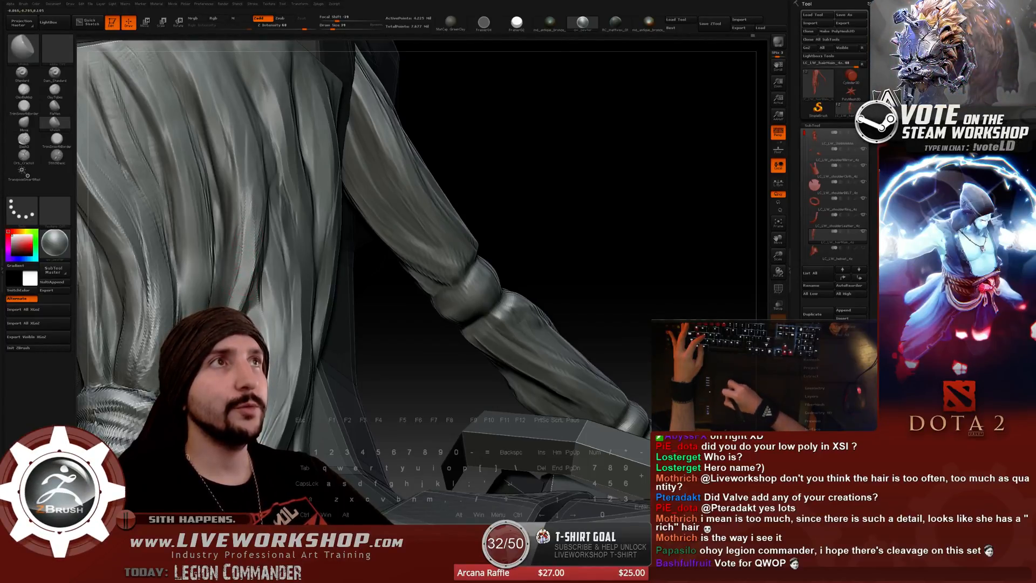
# Carve finer strand lines into the upper side section of the back hair and undo the last stroke.
pyautogui.moveTo(477, 131)
pyautogui.keyDown('alt'); pyautogui.mouseDown()
pyautogui.moveTo(519, 186)
pyautogui.moveTo(480, 184)
pyautogui.mouseUp(); pyautogui.keyUp('alt')
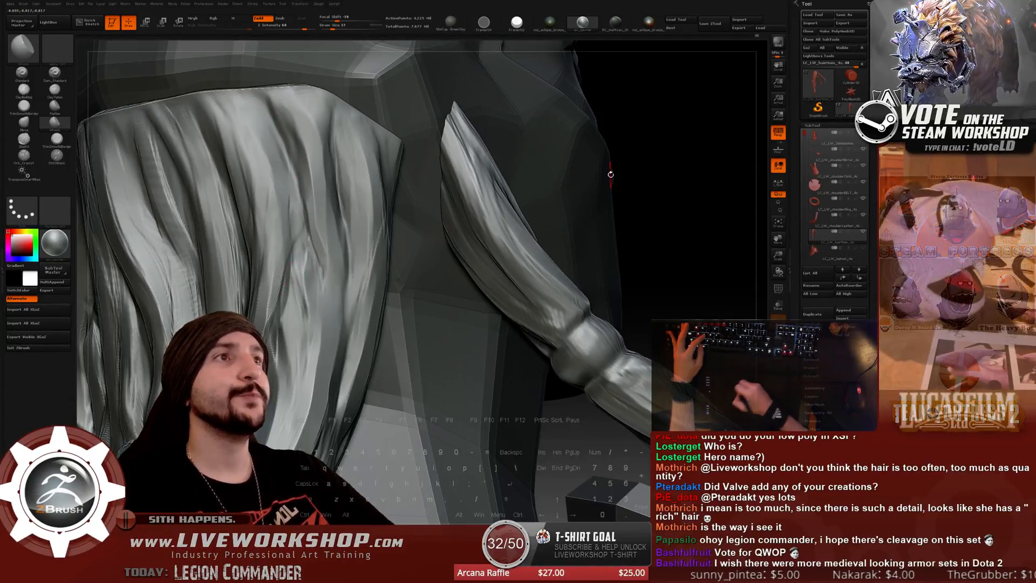
pyautogui.moveTo(610, 174); pyautogui.dragTo(308, 305)
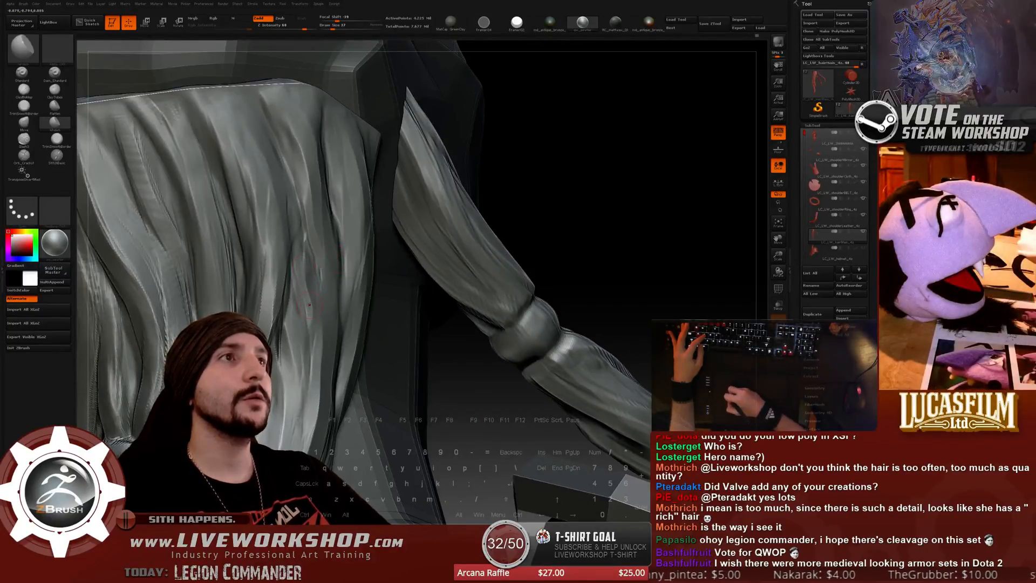
pyautogui.moveTo(567, 169); pyautogui.dragTo(328, 237)
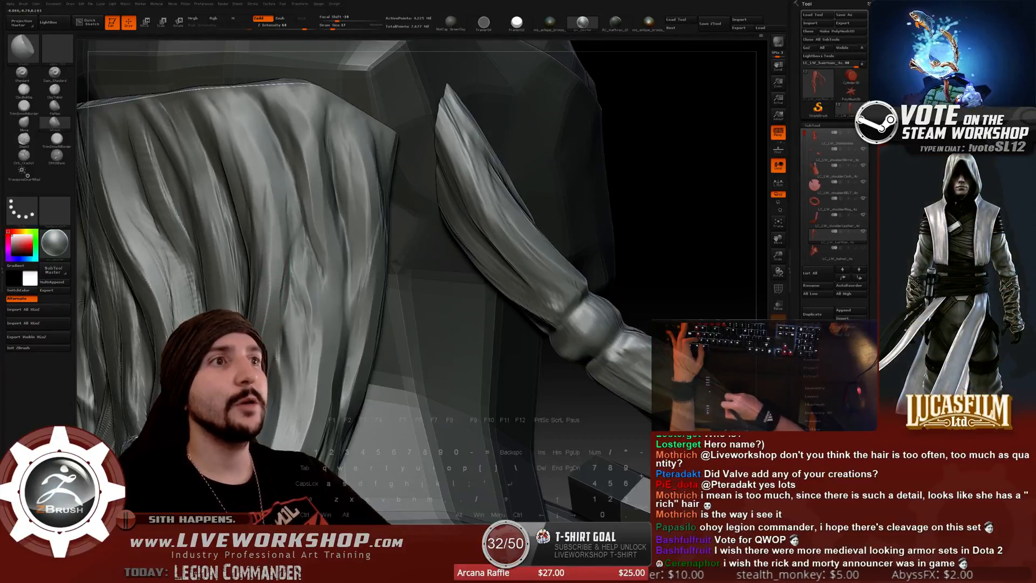
pyautogui.moveTo(280, 300)
pyautogui.mouseDown(button='right')
pyautogui.moveTo(292, 315)
pyautogui.moveTo(261, 269)
pyautogui.mouseUp(button='right')
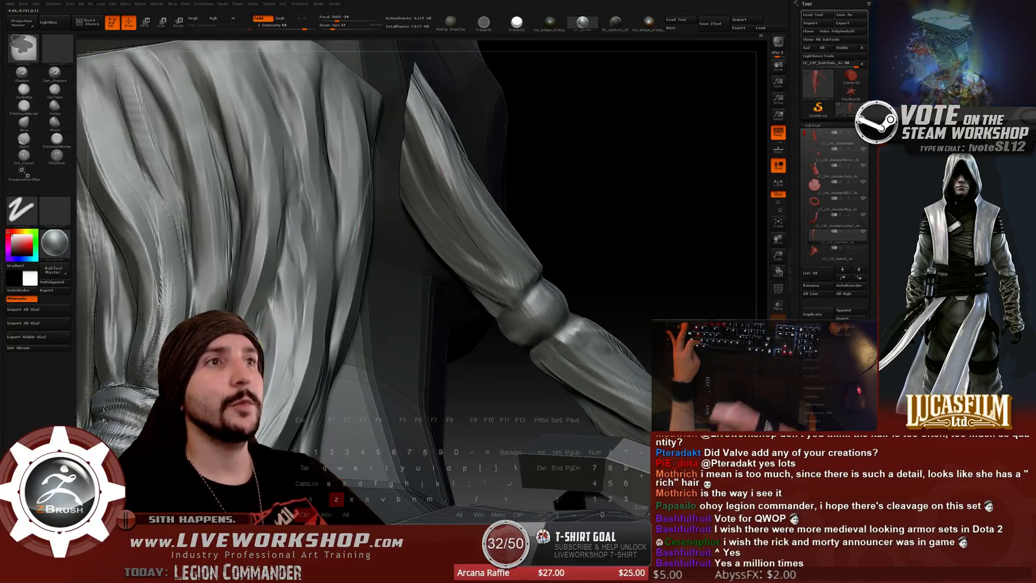
pyautogui.press('ctrl')
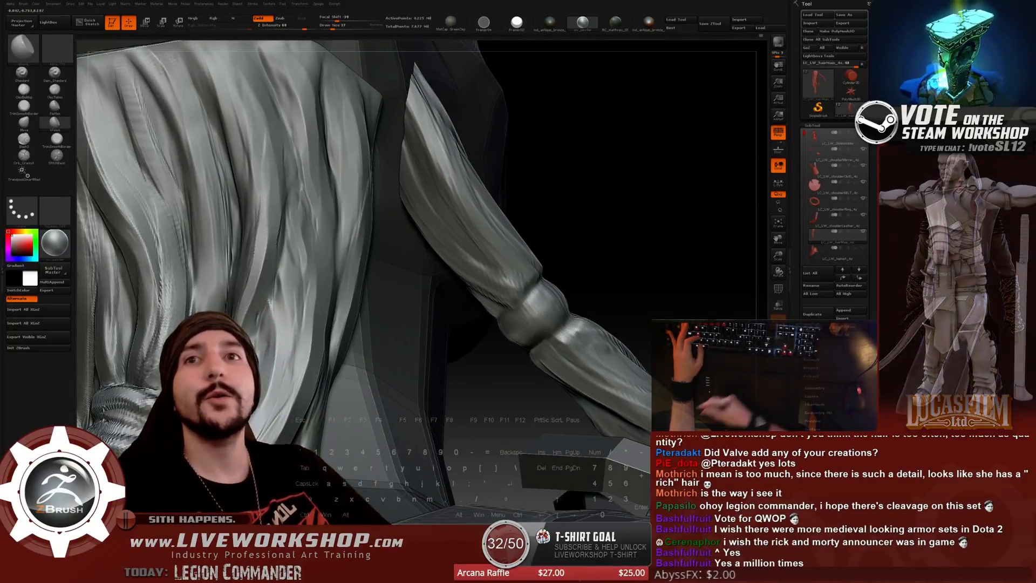
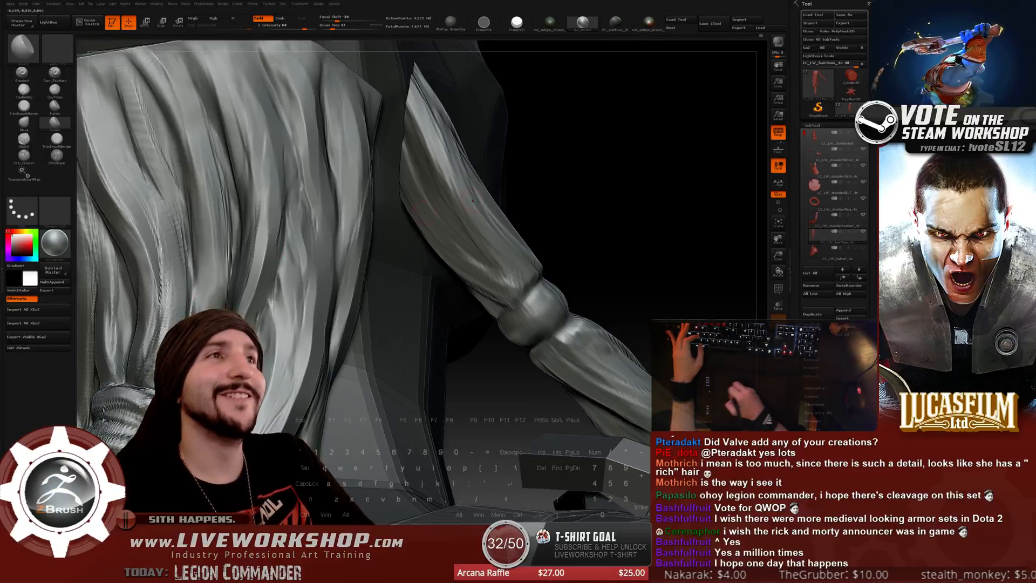
# Define the broad strands across the middle of the back hair with an enlarged brush.
pyautogui.moveTo(693, 154)
pyautogui.mouseDown()
pyautogui.moveTo(655, 166)
pyautogui.moveTo(696, 154)
pyautogui.mouseUp()
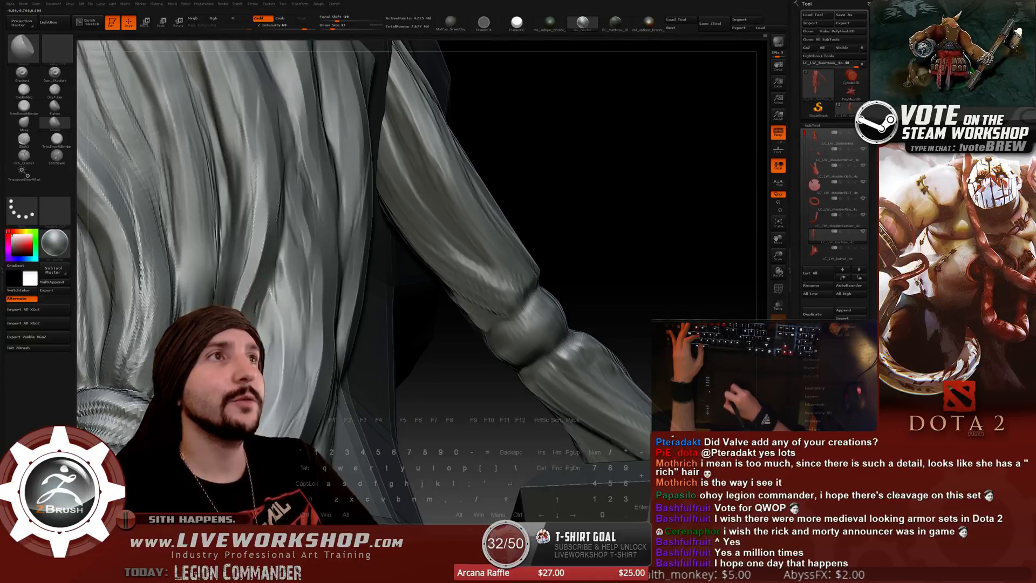
pyautogui.moveTo(547, 143); pyautogui.dragTo(585, 141)
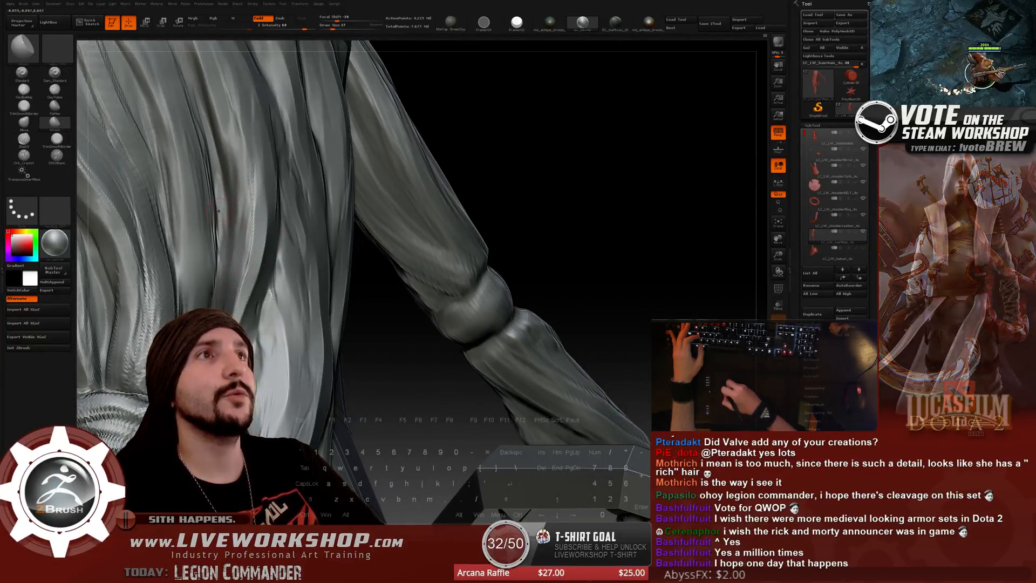
pyautogui.press(']')
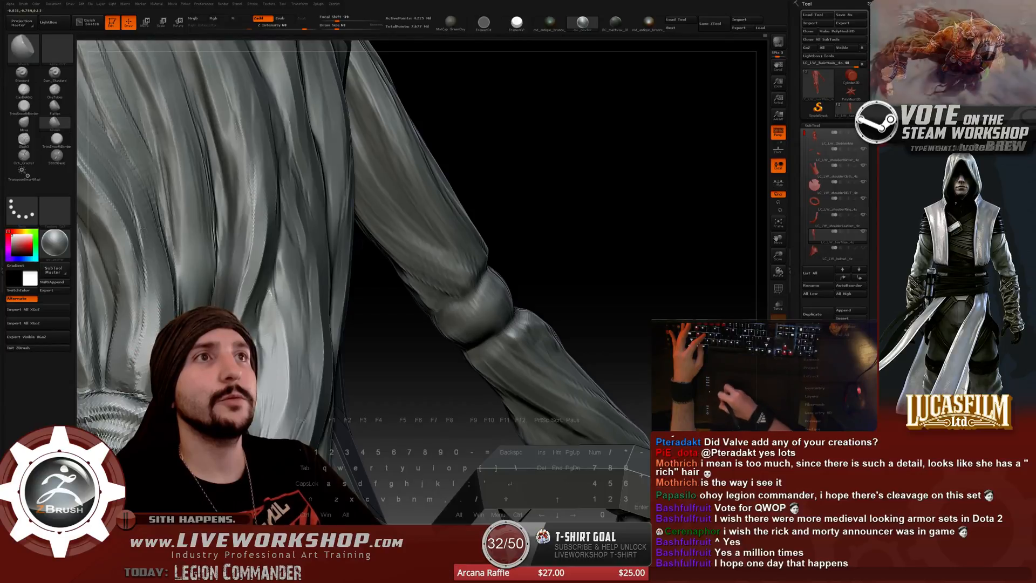
pyautogui.moveTo(633, 215)
pyautogui.keyDown('alt'); pyautogui.mouseDown()
pyautogui.moveTo(495, 183)
pyautogui.moveTo(547, 168)
pyautogui.moveTo(558, 256)
pyautogui.mouseUp(); pyautogui.keyUp('alt')
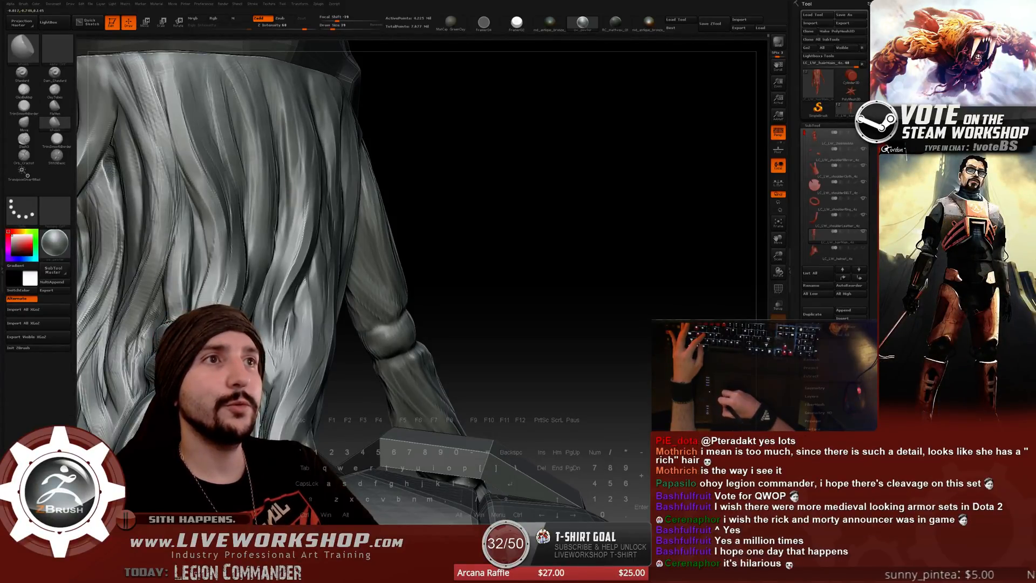
pyautogui.moveTo(464, 277); pyautogui.dragTo(526, 210)
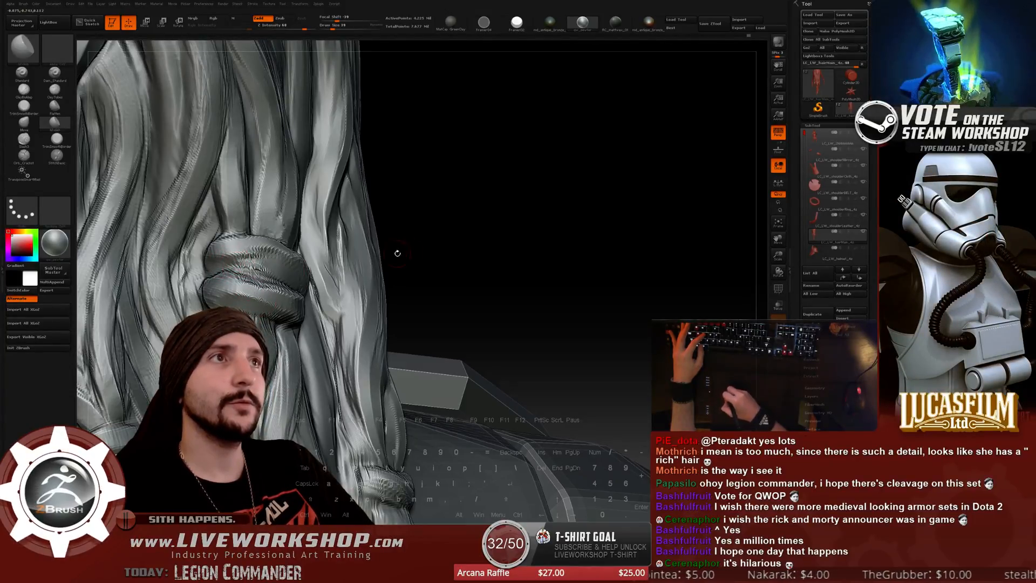
# Sculpt the twisted locks running past the central hair tie, setting the brush's draw size to 27 for the strokes.
pyautogui.moveTo(504, 230); pyautogui.dragTo(442, 233)
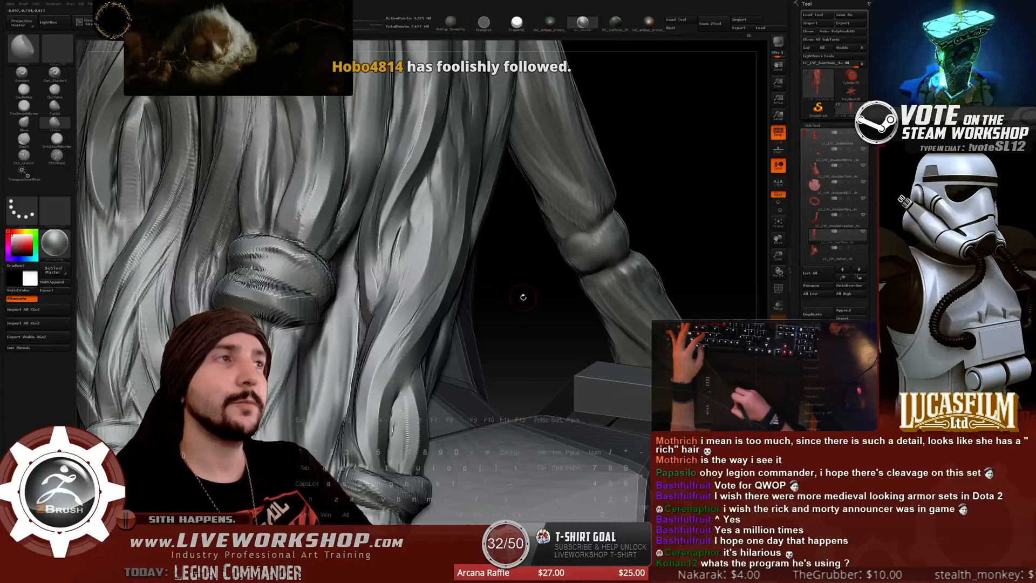
pyautogui.moveTo(523, 296); pyautogui.dragTo(291, 305)
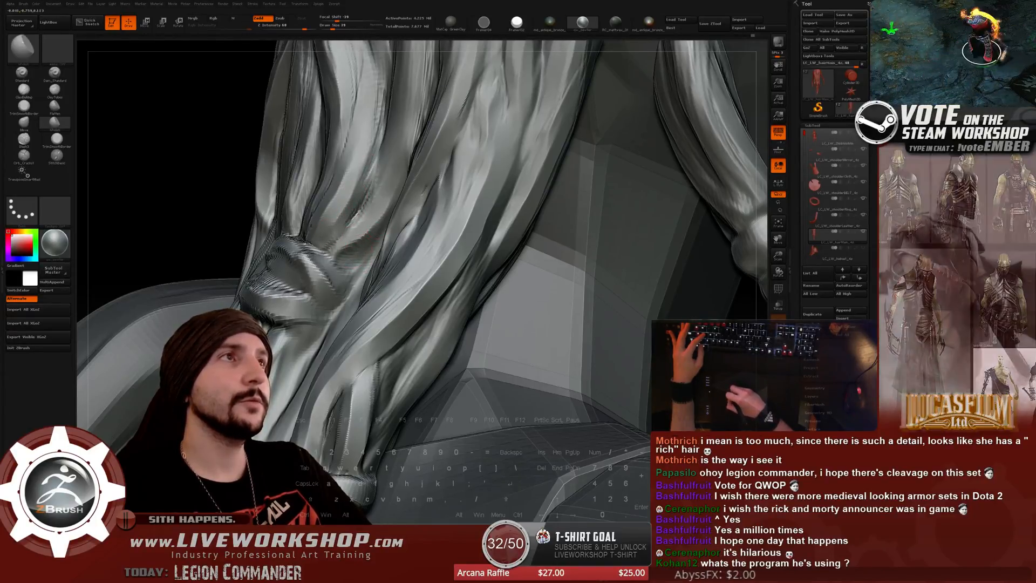
pyautogui.moveTo(351, 245); pyautogui.dragTo(318, 238, button='right')
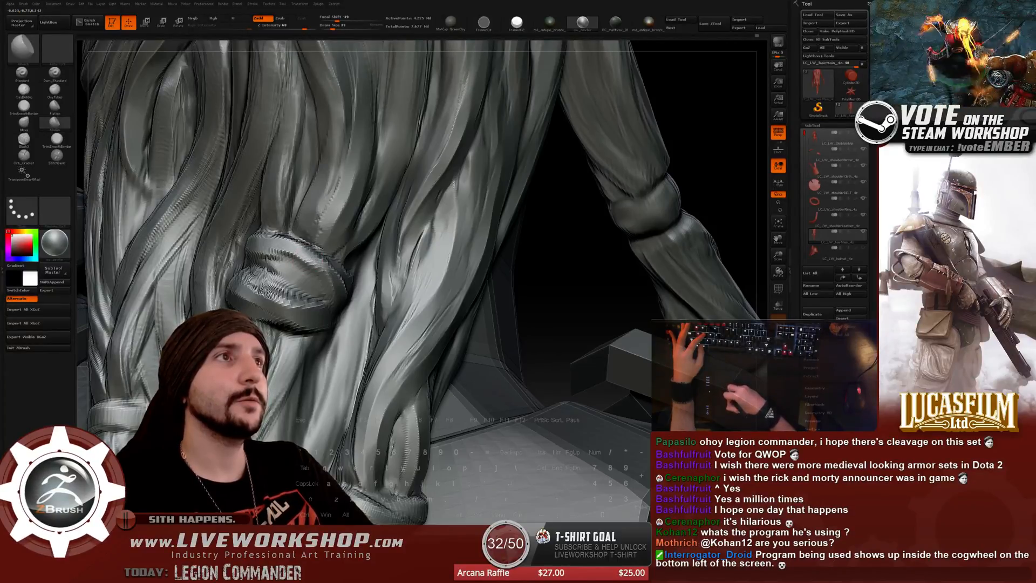
pyautogui.moveTo(464, 246); pyautogui.dragTo(243, 264)
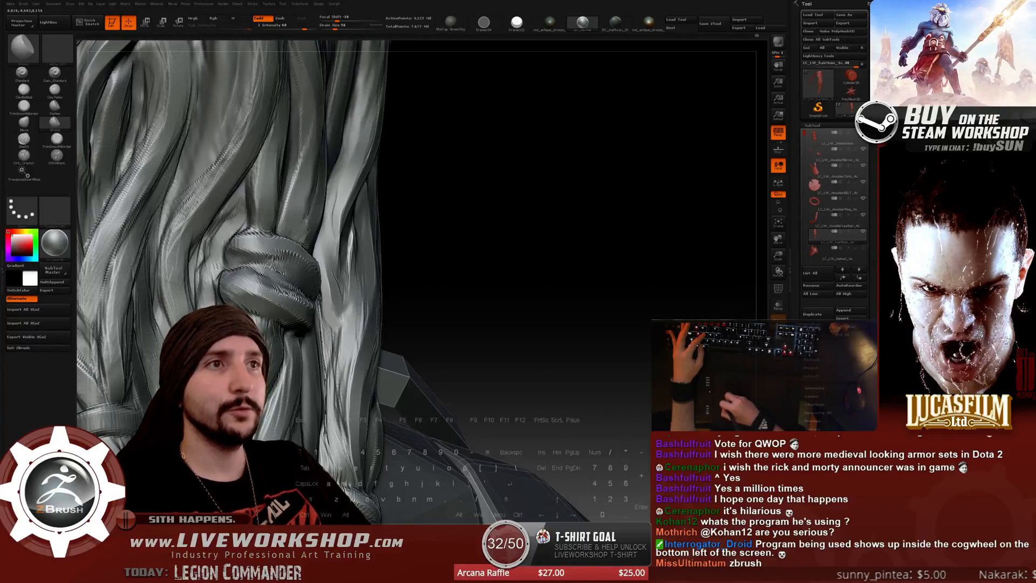
pyautogui.press('s')
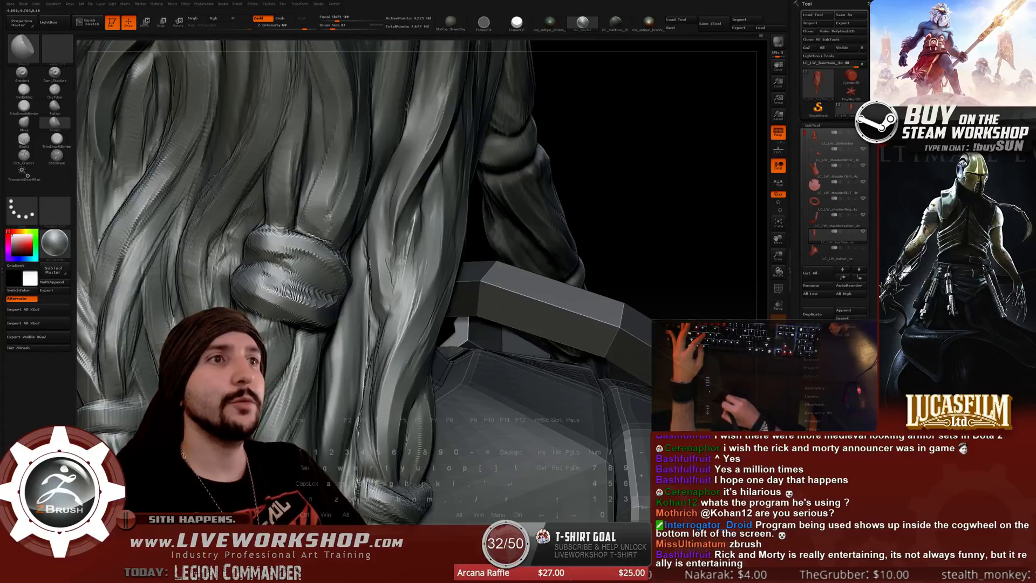
pyautogui.press('[')
pyautogui.press('[')
pyautogui.press('[')
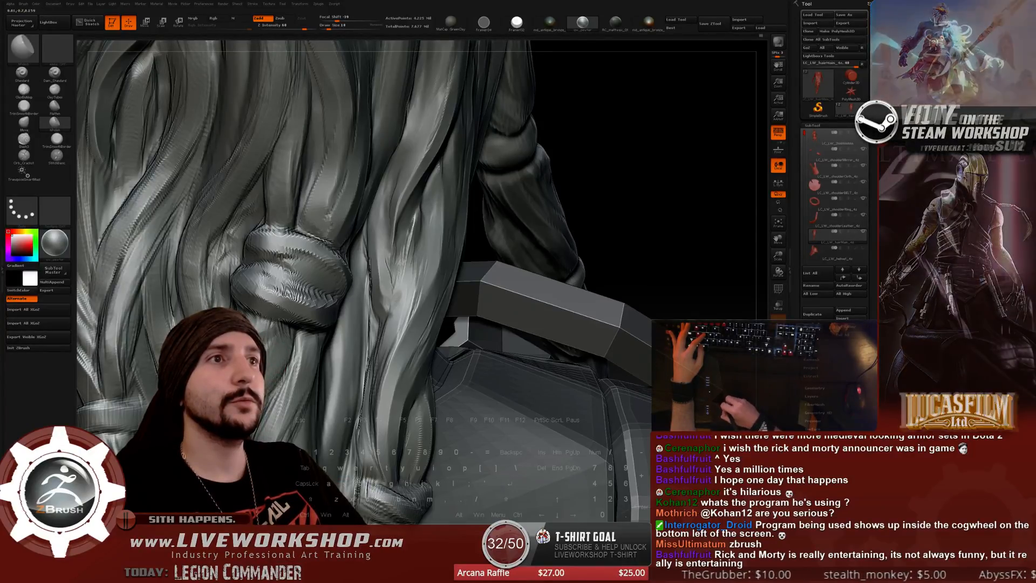
pyautogui.press(']')
pyautogui.press(']')
pyautogui.press(']')
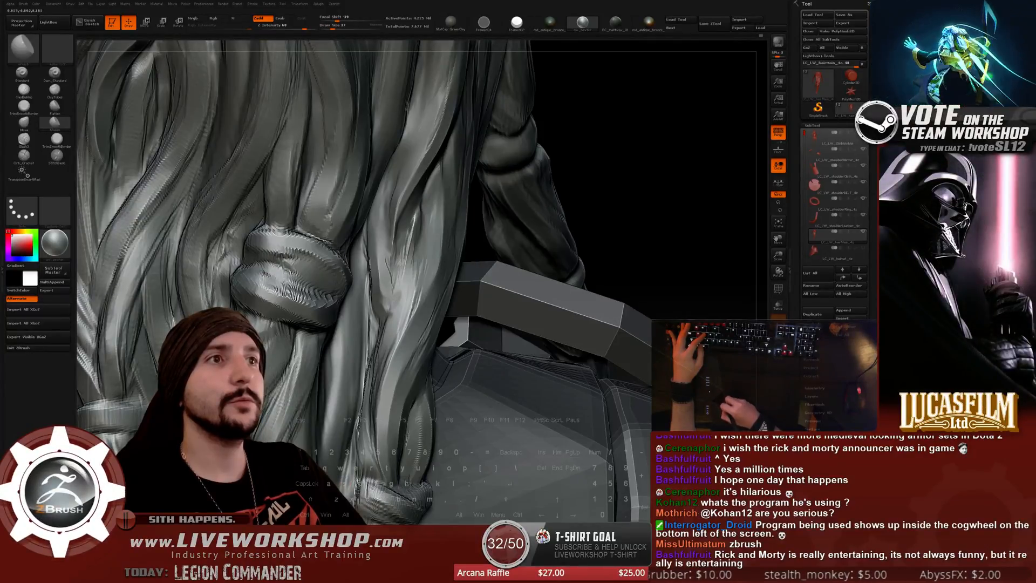
# Inspect the full back hair on the figure, then the lower locks and the side braid up close.
pyautogui.press('f')
pyautogui.moveTo(572, 201); pyautogui.dragTo(563, 262)
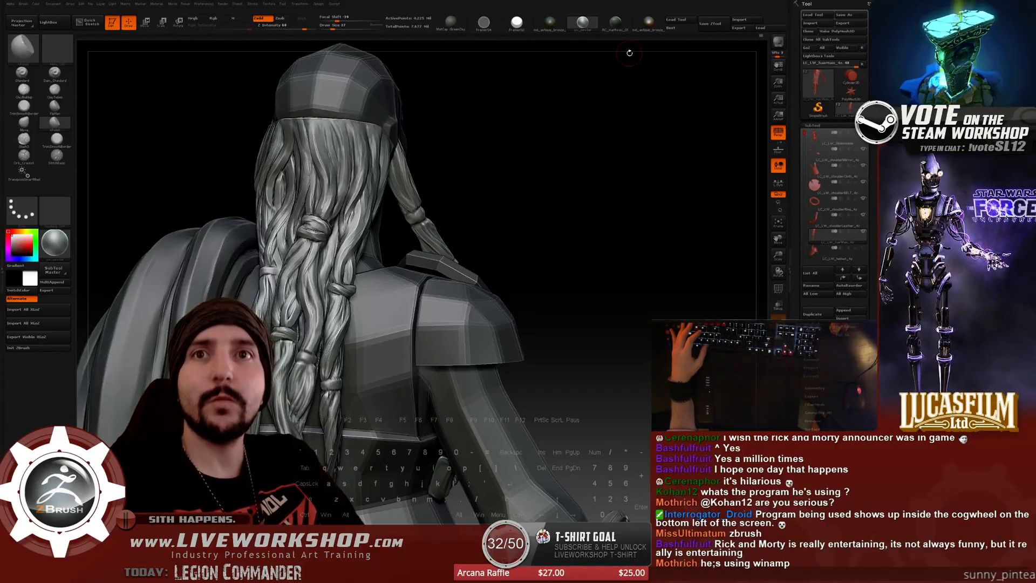
pyautogui.moveTo(683, 228)
pyautogui.mouseDown()
pyautogui.moveTo(702, 227)
pyautogui.moveTo(694, 297)
pyautogui.moveTo(531, 300)
pyautogui.mouseUp()
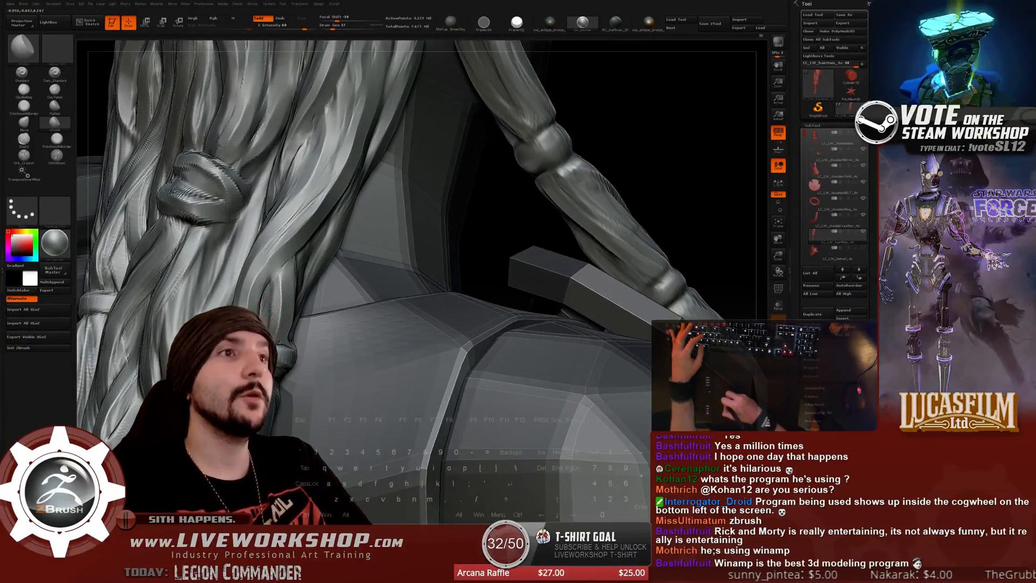
# Build up the wrapped bands of the central hair tie with the ClayBuildup brush at an adjusted draw size.
pyautogui.keyDown('alt'); pyautogui.moveTo(487, 230); pyautogui.dragTo(535, 326); pyautogui.keyUp('alt')
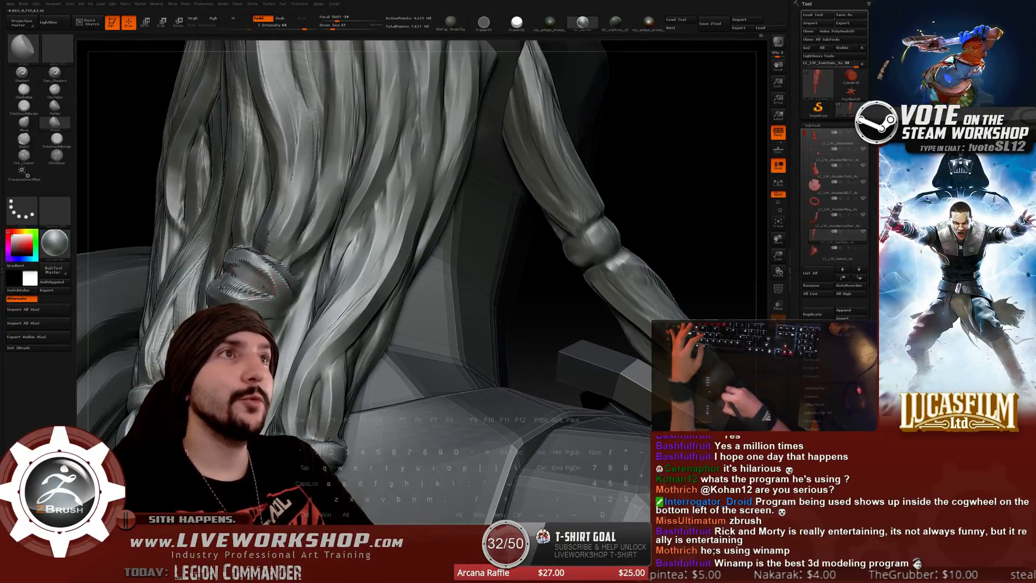
pyautogui.click(23, 91)
pyautogui.press('s')
pyautogui.moveTo(246, 255); pyautogui.dragTo(241, 257)
pyautogui.press('s')
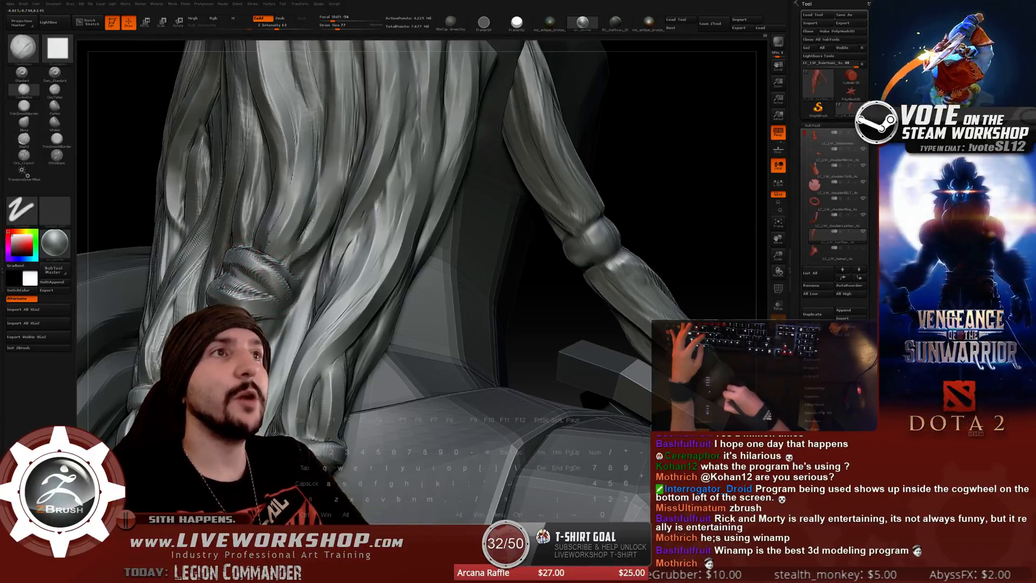
# Polish the bands of the central hair tie and the strands entering it, adjusting the brush size between strokes.
pyautogui.click(55, 123)
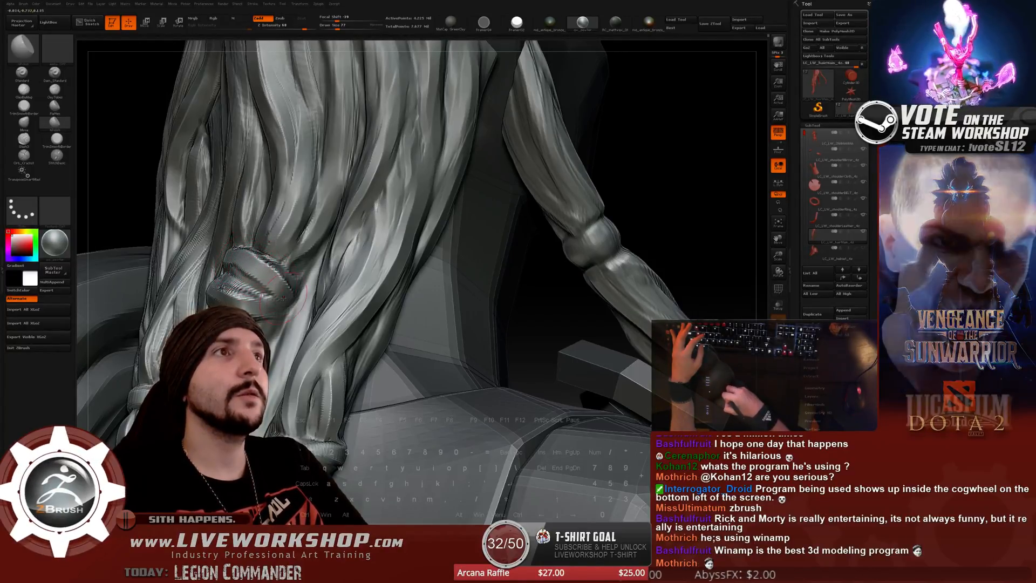
pyautogui.moveTo(249, 269); pyautogui.dragTo(291, 266, button='right')
pyautogui.press('s')
pyautogui.moveTo(249, 274); pyautogui.dragTo(236, 275)
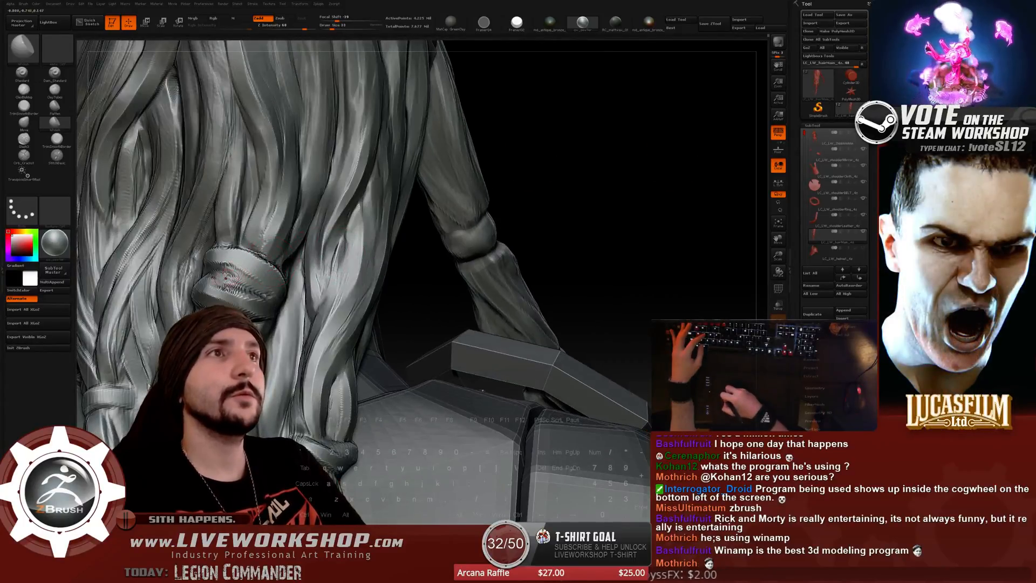
pyautogui.press('s')
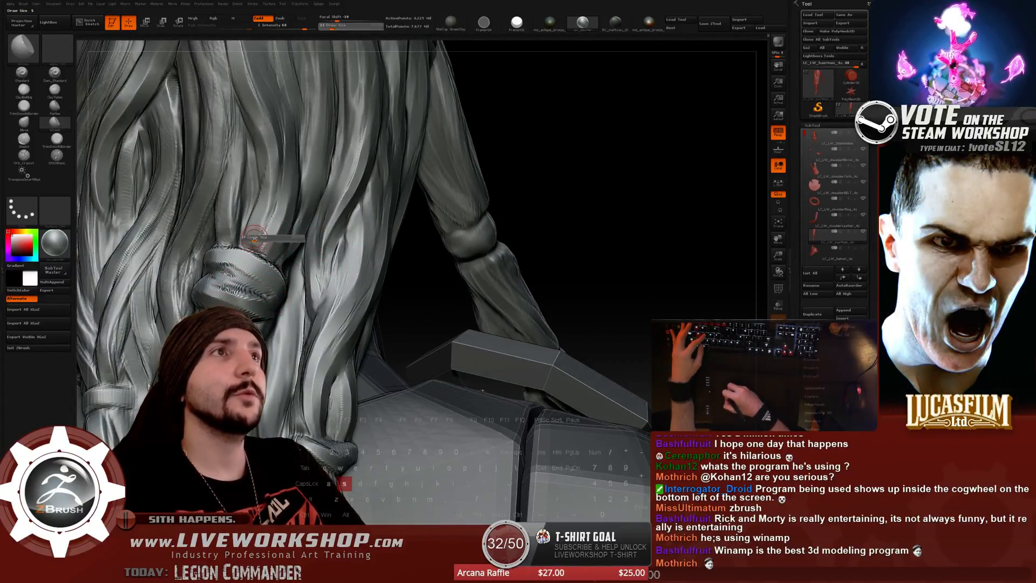
pyautogui.moveTo(255, 238); pyautogui.dragTo(258, 238)
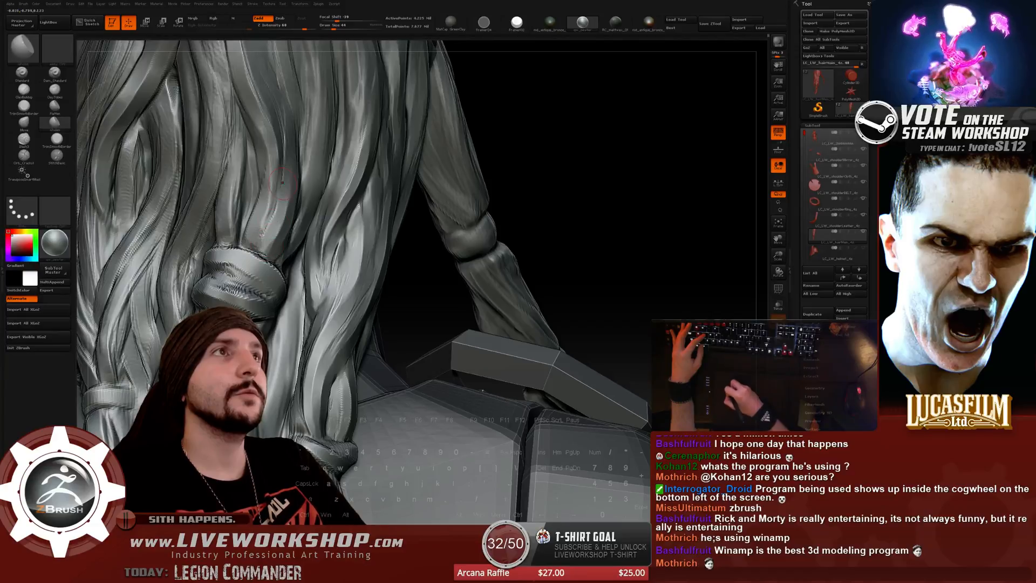
# Carve sharp creases into the overlapping locks beside the central hair tie with a creasing brush, enlarging it slightly.
pyautogui.keyDown('alt'); pyautogui.moveTo(530, 144); pyautogui.dragTo(98, 153); pyautogui.keyUp('alt')
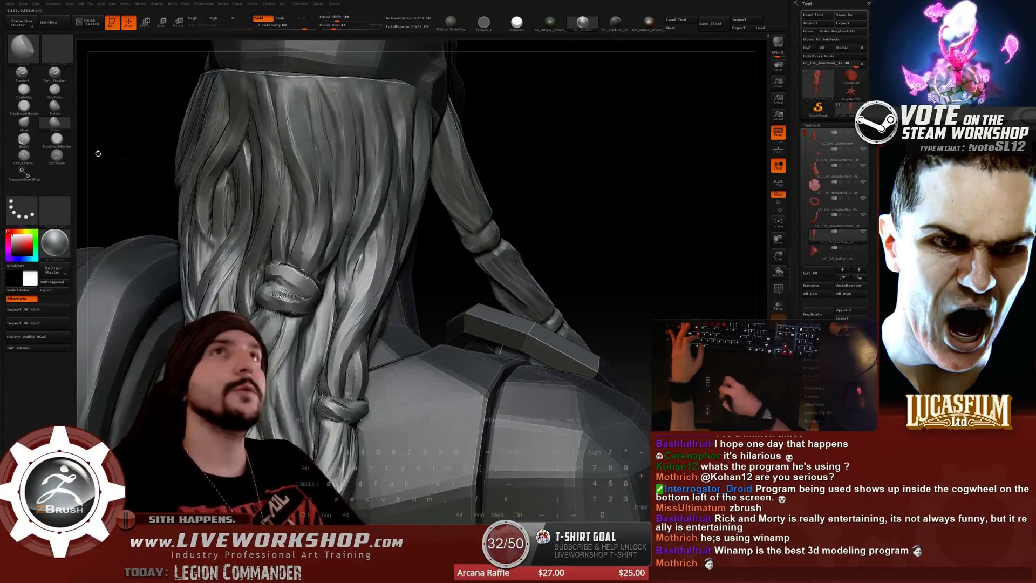
pyautogui.click(29, 153)
pyautogui.moveTo(520, 187)
pyautogui.mouseDown()
pyautogui.moveTo(596, 197)
pyautogui.moveTo(651, 158)
pyautogui.moveTo(680, 160)
pyautogui.moveTo(529, 166)
pyautogui.mouseUp()
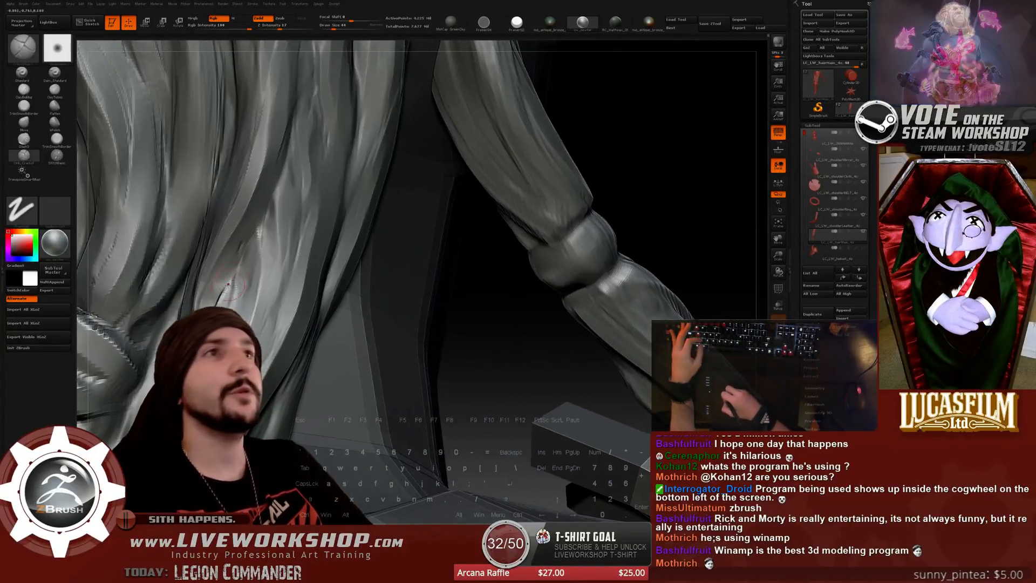
pyautogui.moveTo(474, 304); pyautogui.dragTo(416, 316)
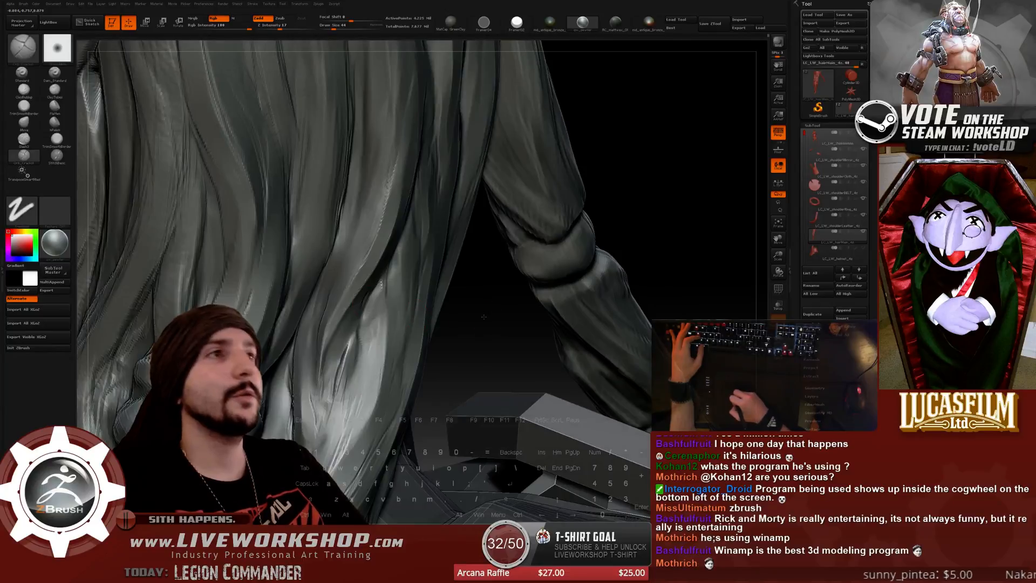
pyautogui.moveTo(484, 317); pyautogui.dragTo(431, 304)
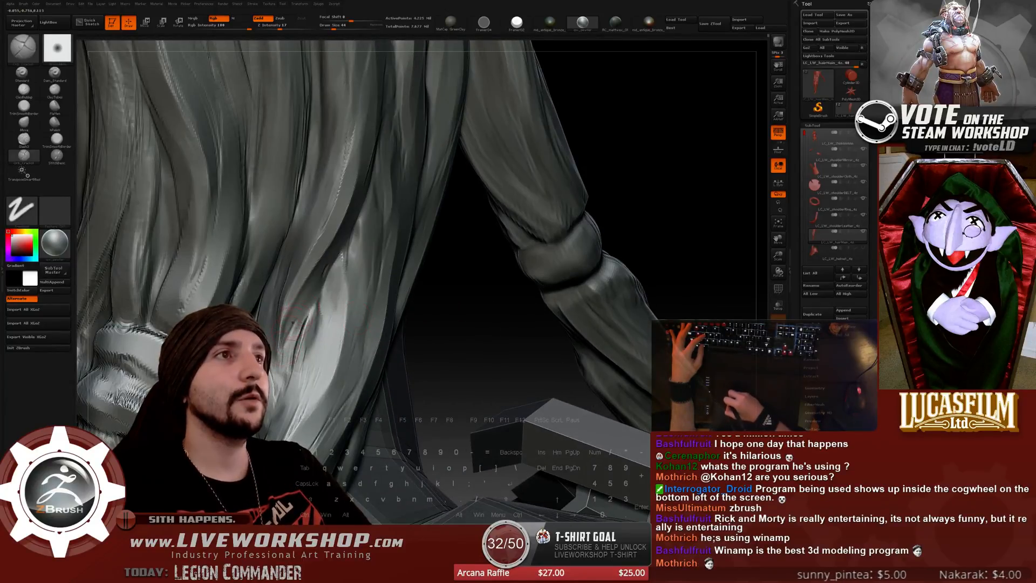
pyautogui.press(']')
pyautogui.press(']')
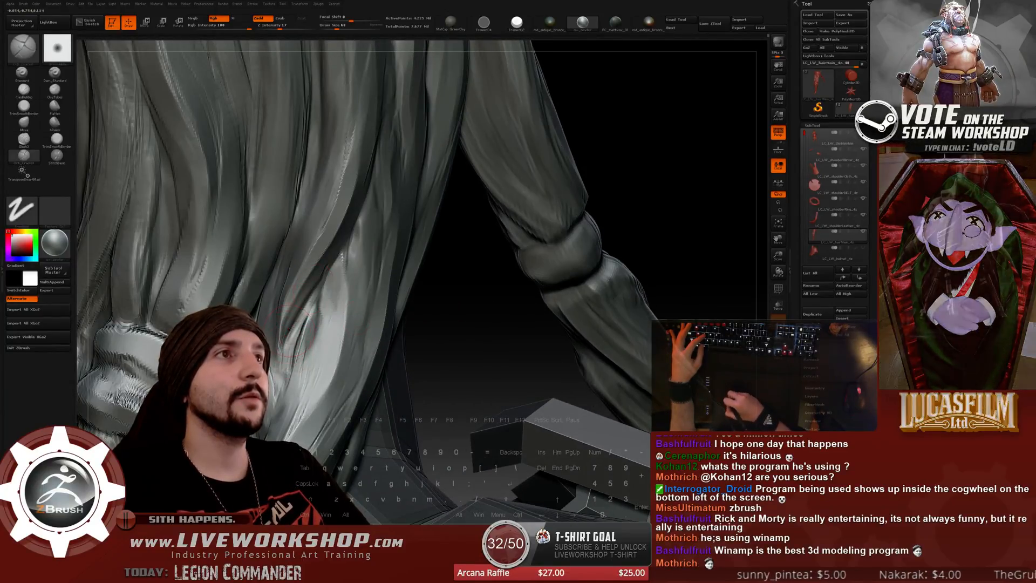
# Deepen the gaps between the overlapping locks above and beside the central hair tie and smooth the strand surfaces.
pyautogui.moveTo(470, 304)
pyautogui.keyDown('alt'); pyautogui.mouseDown()
pyautogui.moveTo(422, 347)
pyautogui.moveTo(351, 302)
pyautogui.mouseUp(); pyautogui.keyUp('alt')
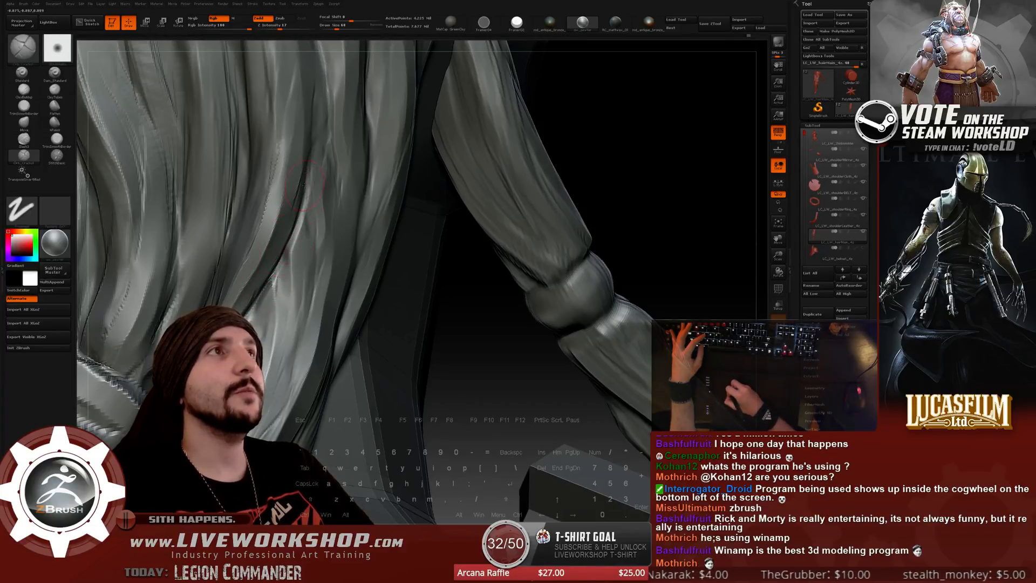
pyautogui.moveTo(482, 351); pyautogui.dragTo(352, 302)
pyautogui.moveTo(364, 346); pyautogui.dragTo(294, 291)
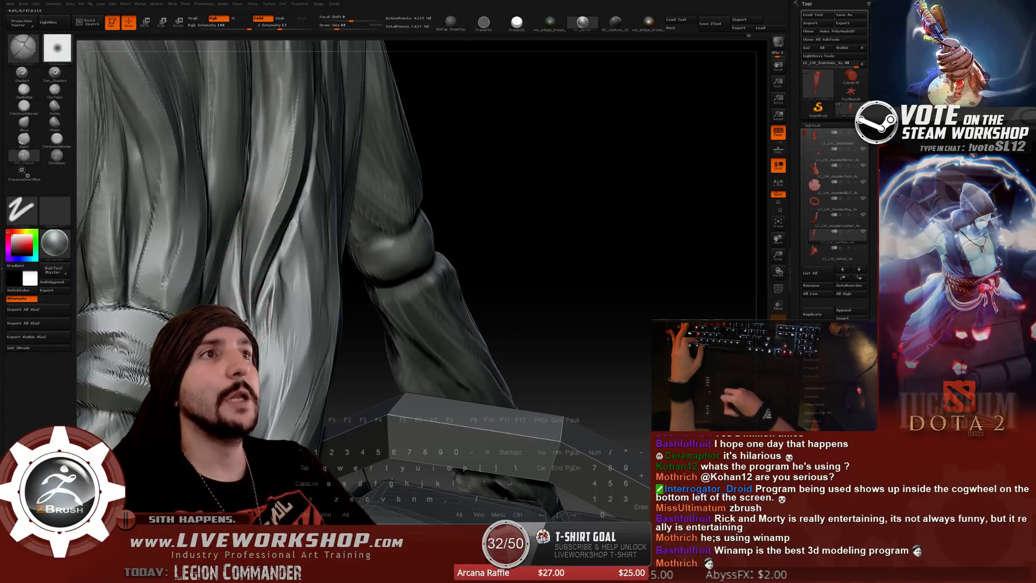
pyautogui.moveTo(509, 219); pyautogui.dragTo(264, 295)
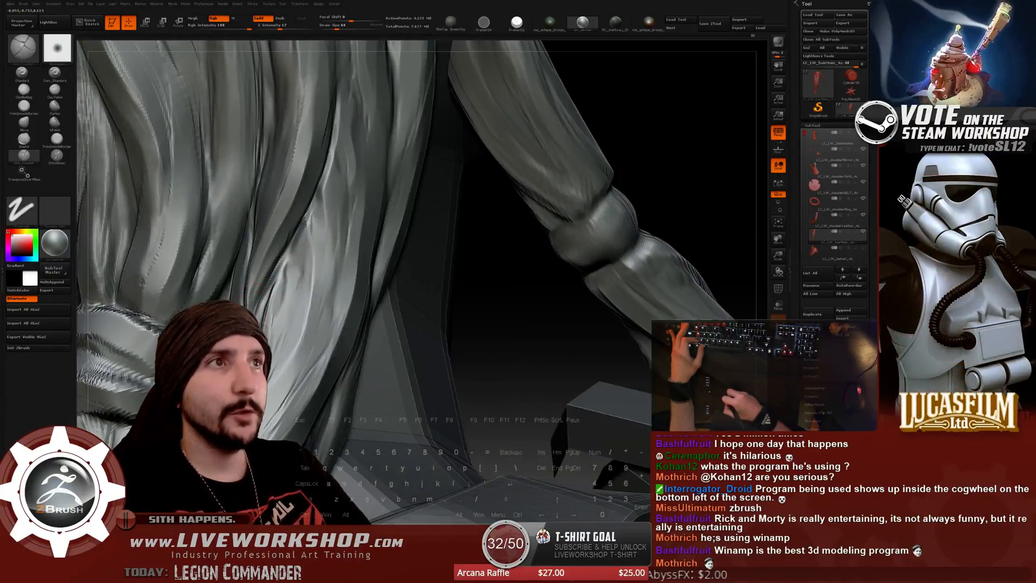
pyautogui.moveTo(418, 315); pyautogui.dragTo(270, 323)
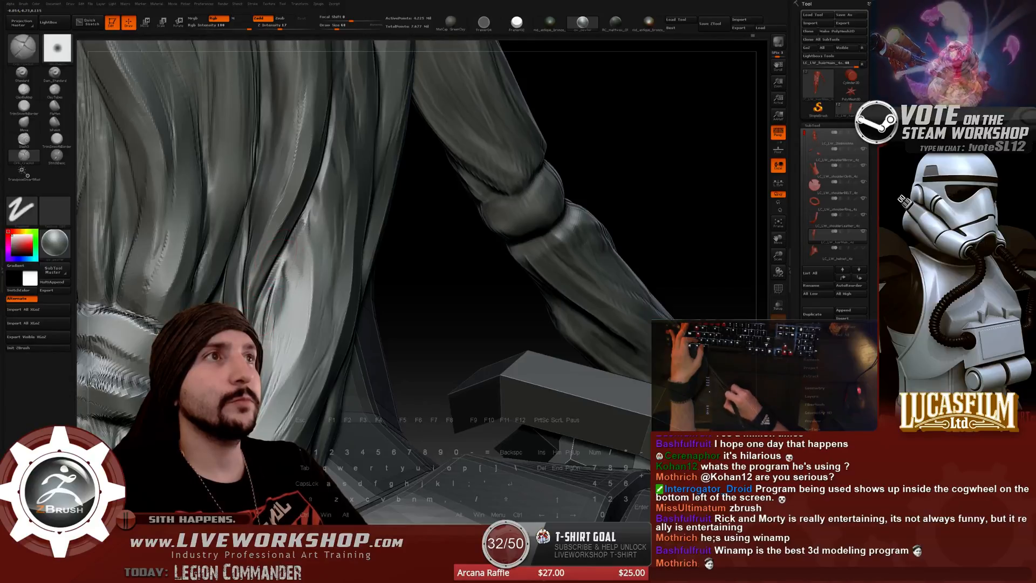
pyautogui.moveTo(453, 315); pyautogui.dragTo(345, 178)
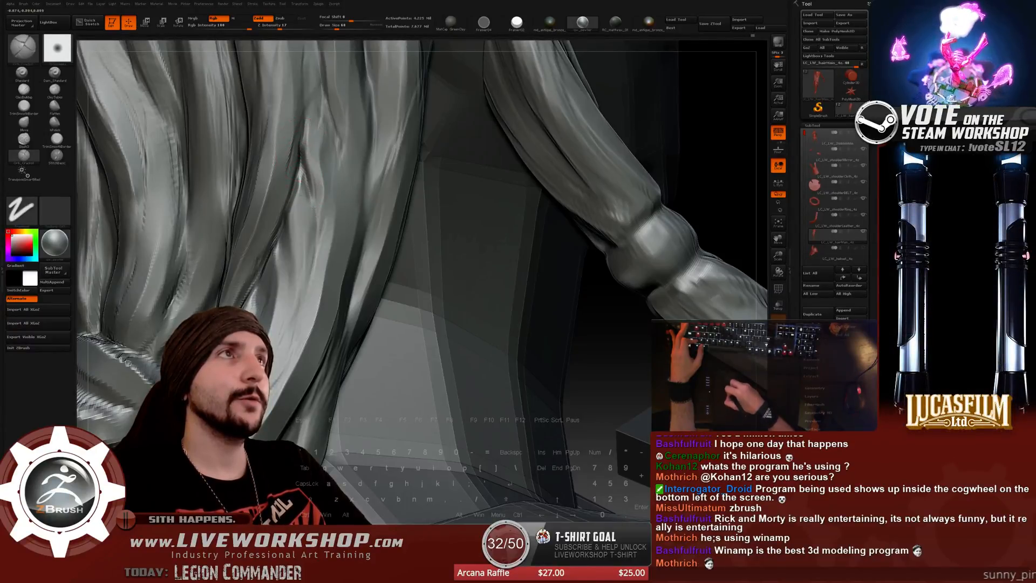
pyautogui.press('shift')
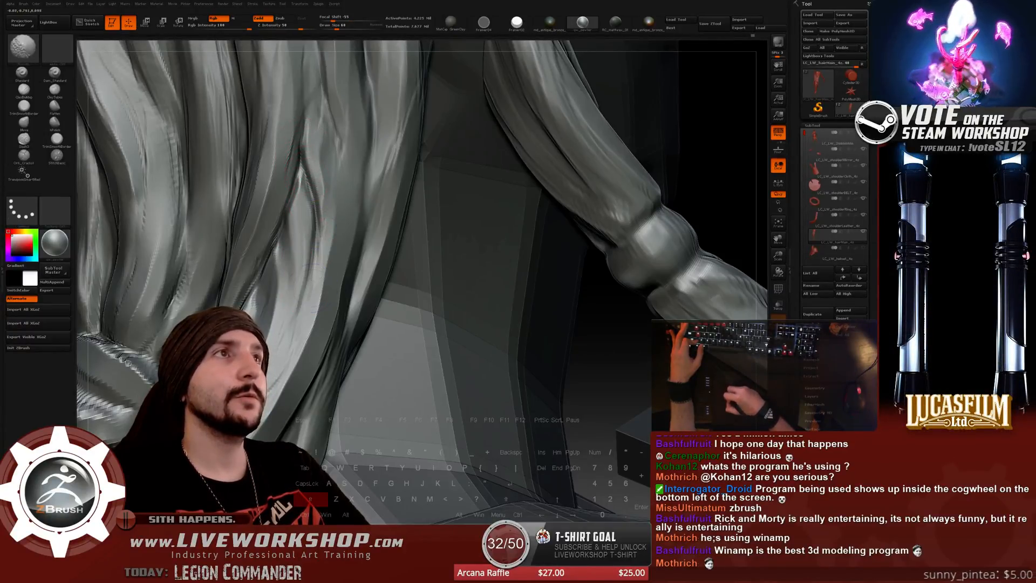
pyautogui.moveTo(610, 363)
pyautogui.keyDown('alt'); pyautogui.mouseDown()
pyautogui.moveTo(580, 141)
pyautogui.moveTo(631, 177)
pyautogui.moveTo(610, 234)
pyautogui.moveTo(597, 188)
pyautogui.moveTo(556, 178)
pyautogui.mouseUp(); pyautogui.keyUp('alt')
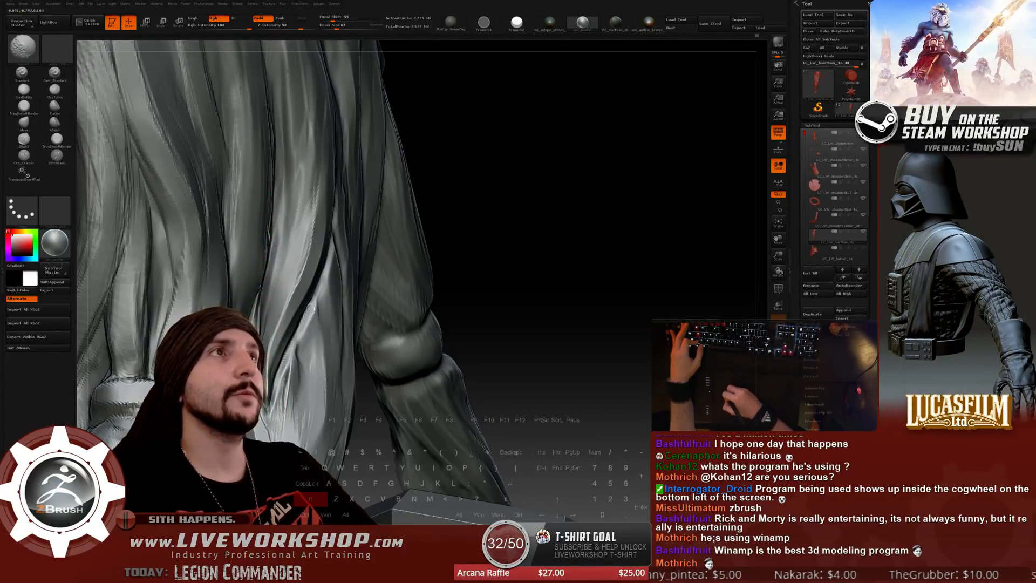
# Carve and smooth strand creases in the lock running down towards the small lower hair tie.
pyautogui.moveTo(551, 258)
pyautogui.keyDown('alt'); pyautogui.mouseDown()
pyautogui.moveTo(608, 134)
pyautogui.moveTo(604, 187)
pyautogui.moveTo(648, 178)
pyautogui.mouseUp(); pyautogui.keyUp('alt')
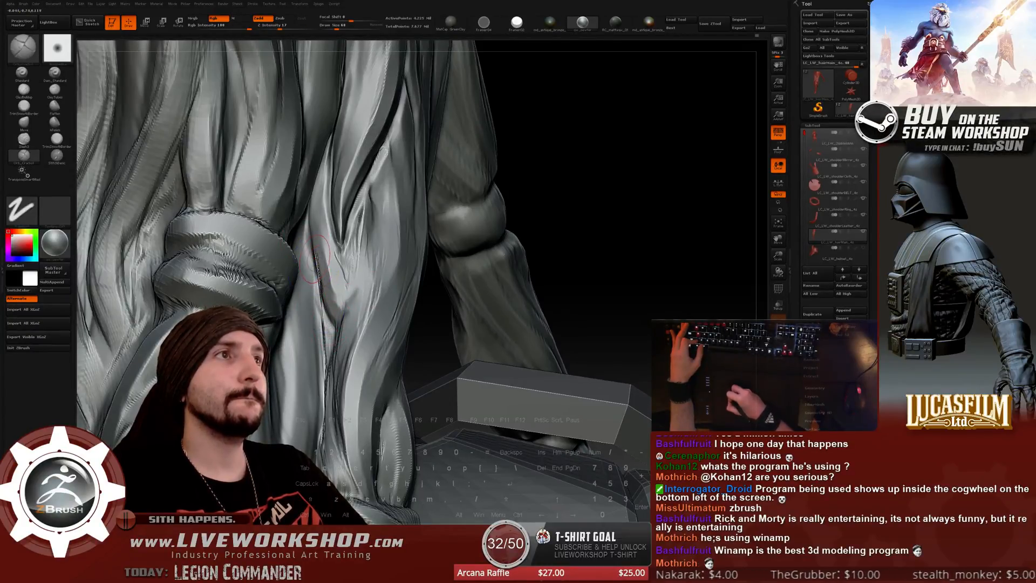
pyautogui.moveTo(604, 253)
pyautogui.keyDown('alt'); pyautogui.mouseDown()
pyautogui.moveTo(583, 118)
pyautogui.moveTo(518, 108)
pyautogui.mouseUp(); pyautogui.keyUp('alt')
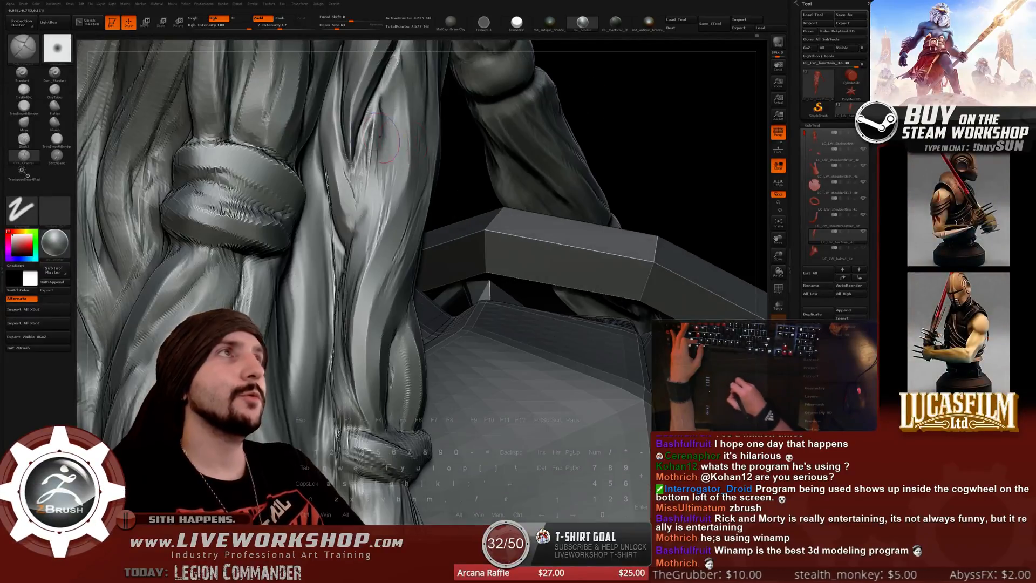
pyautogui.press('shift')
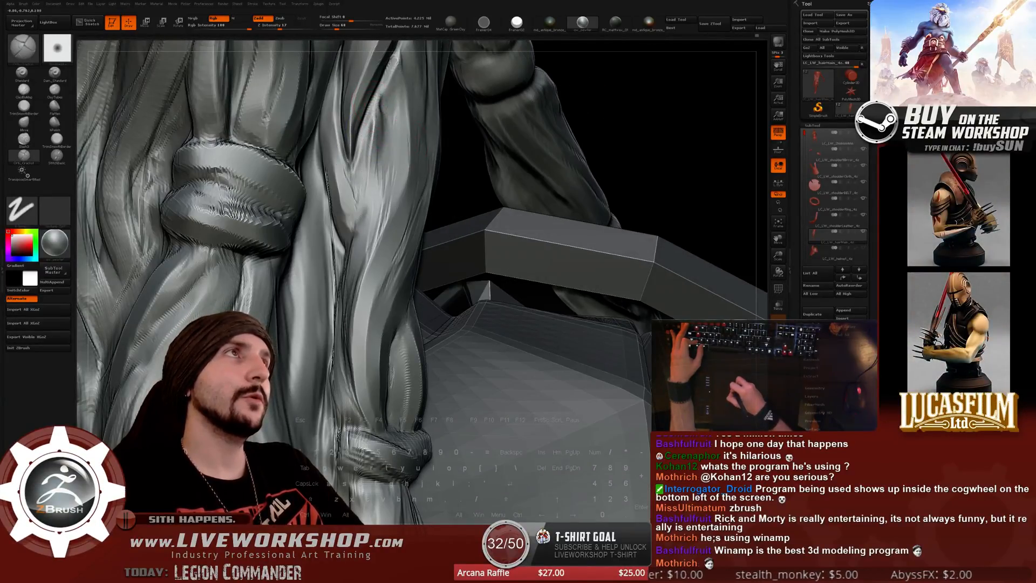
pyautogui.moveTo(373, 125); pyautogui.dragTo(365, 201)
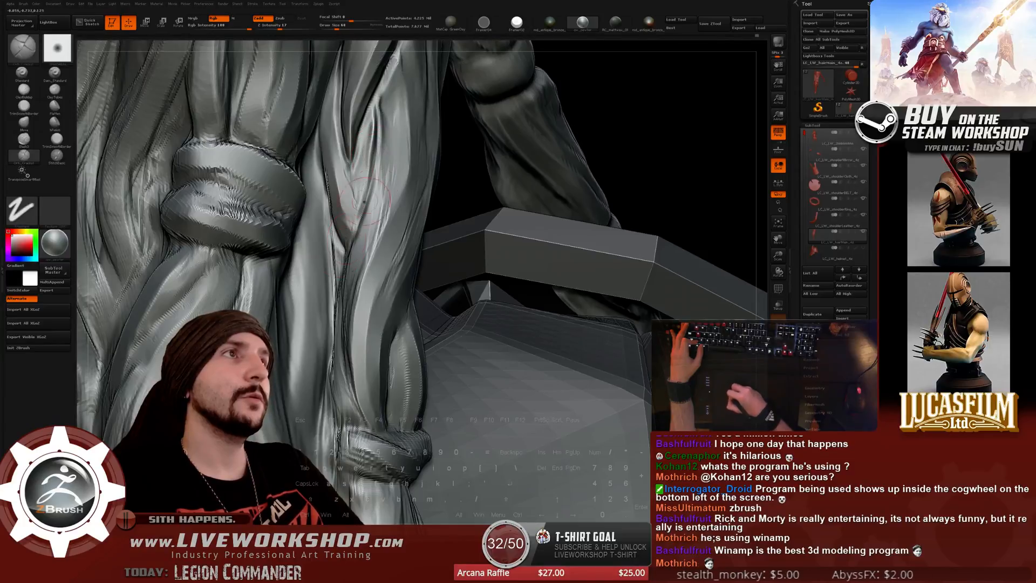
pyautogui.moveTo(556, 139); pyautogui.dragTo(599, 150)
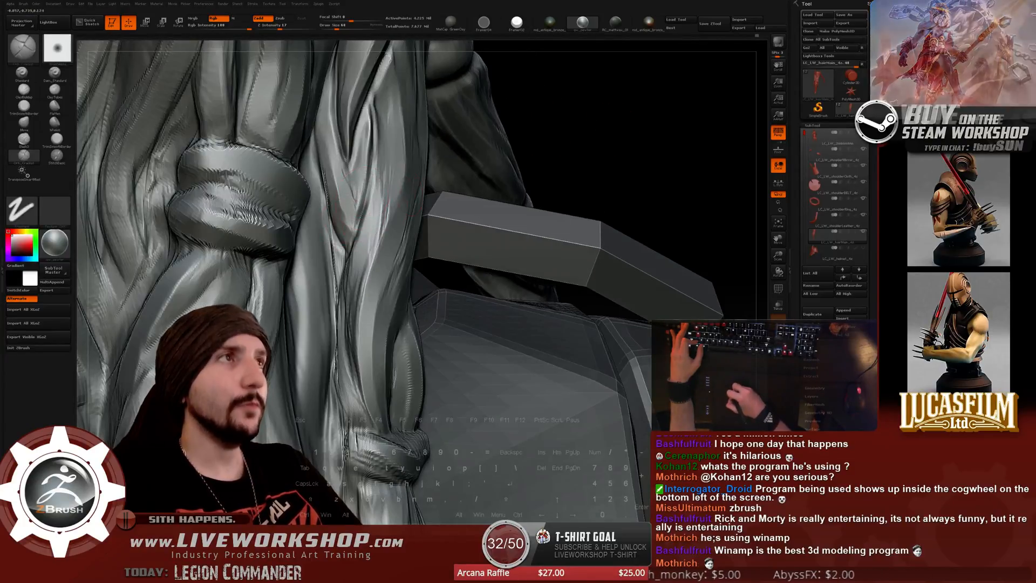
pyautogui.press('shift')
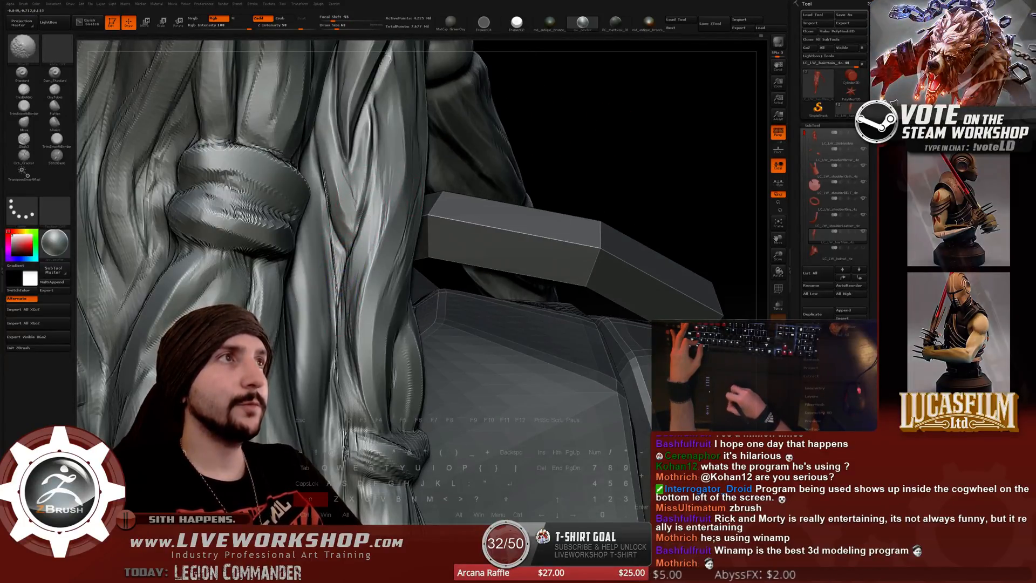
# Build up the crossing strands beside the central hair tie with the ClayBuildup brush and smooth their transitions.
pyautogui.moveTo(565, 114)
pyautogui.mouseDown()
pyautogui.moveTo(574, 157)
pyautogui.moveTo(539, 164)
pyautogui.mouseUp()
pyautogui.press('shift')
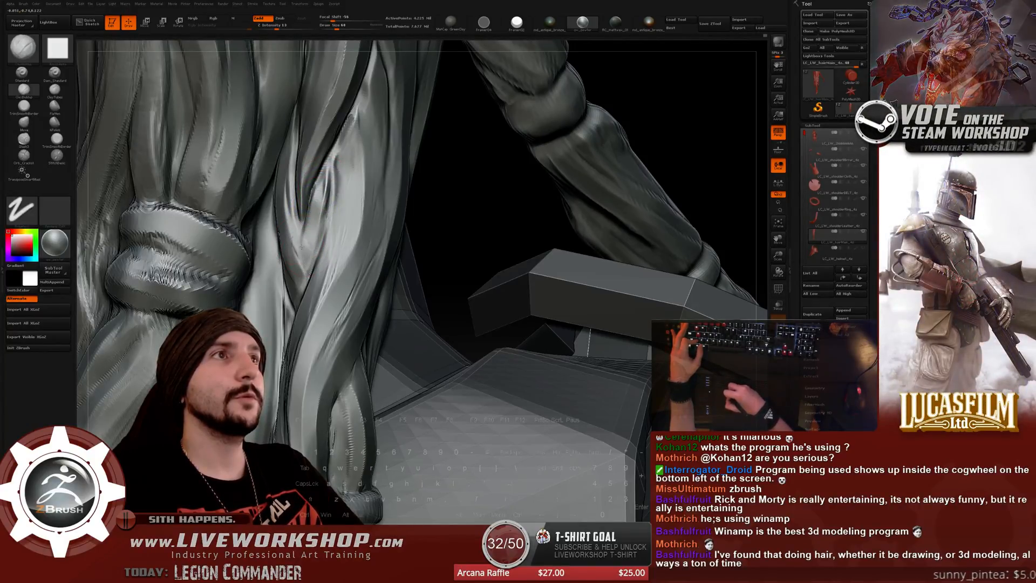
pyautogui.press('shift')
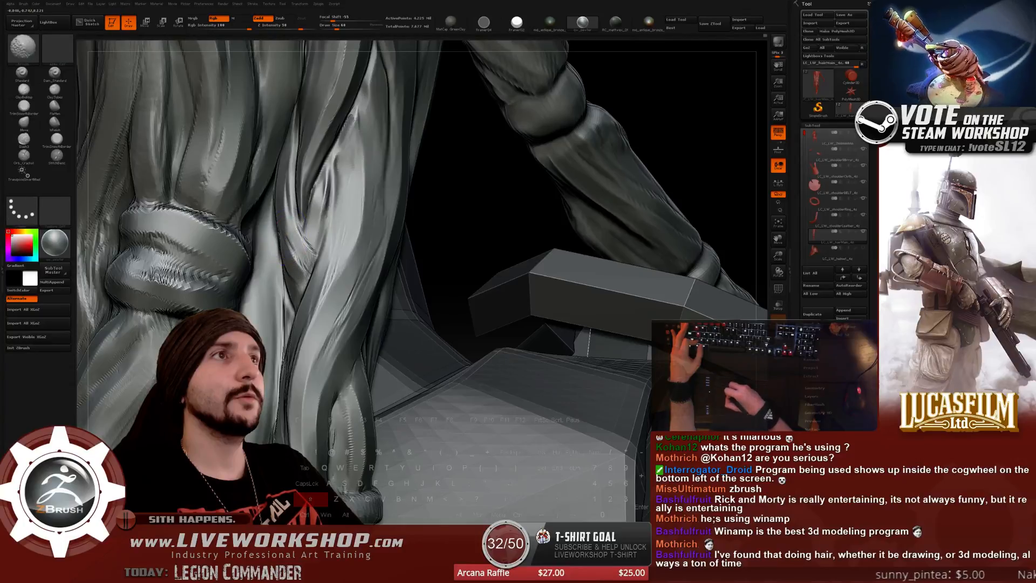
pyautogui.moveTo(418, 216)
pyautogui.keyDown('alt'); pyautogui.mouseDown()
pyautogui.moveTo(590, 173)
pyautogui.moveTo(585, 162)
pyautogui.moveTo(446, 239)
pyautogui.moveTo(413, 219)
pyautogui.mouseUp(); pyautogui.keyUp('alt')
pyautogui.press('shift')
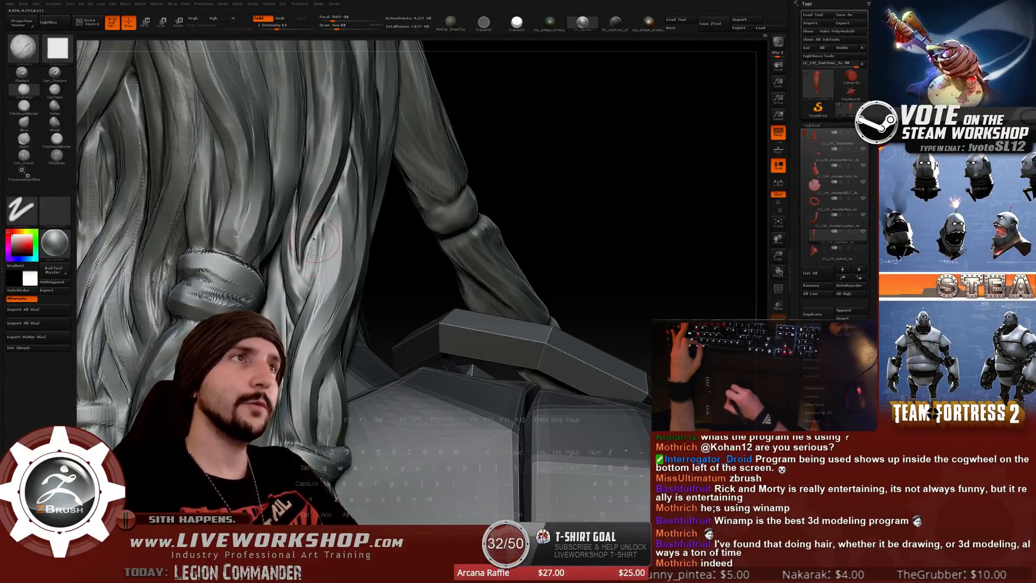
pyautogui.keyDown('shift'); pyautogui.moveTo(314, 239); pyautogui.dragTo(327, 215); pyautogui.keyUp('shift')
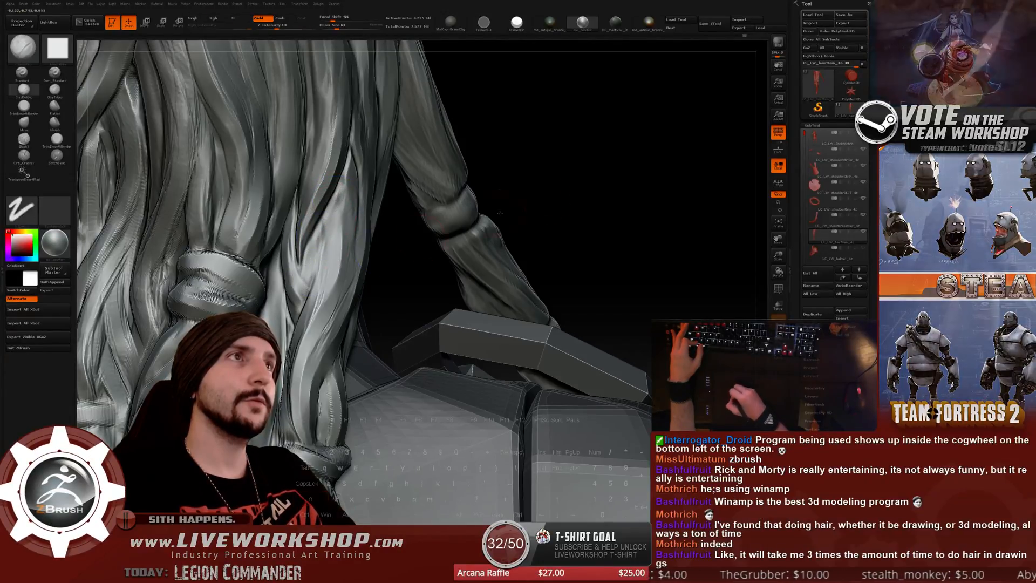
# Refine the long outer lock sweeping past the central hair tie with crease and ClayBuildup strokes, blending them smooth.
pyautogui.moveTo(669, 162); pyautogui.dragTo(625, 157)
pyautogui.press('1')
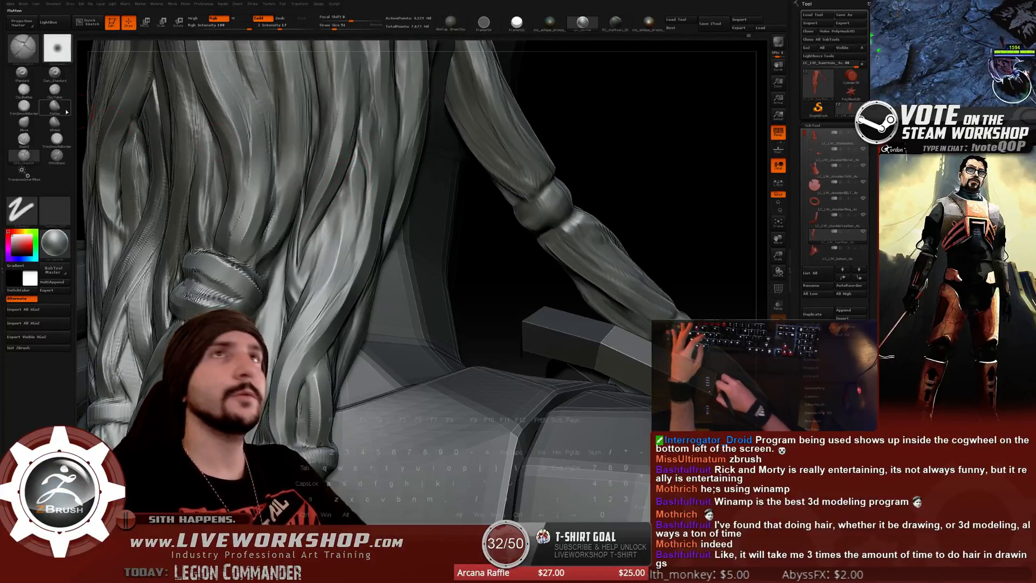
pyautogui.click(30, 96)
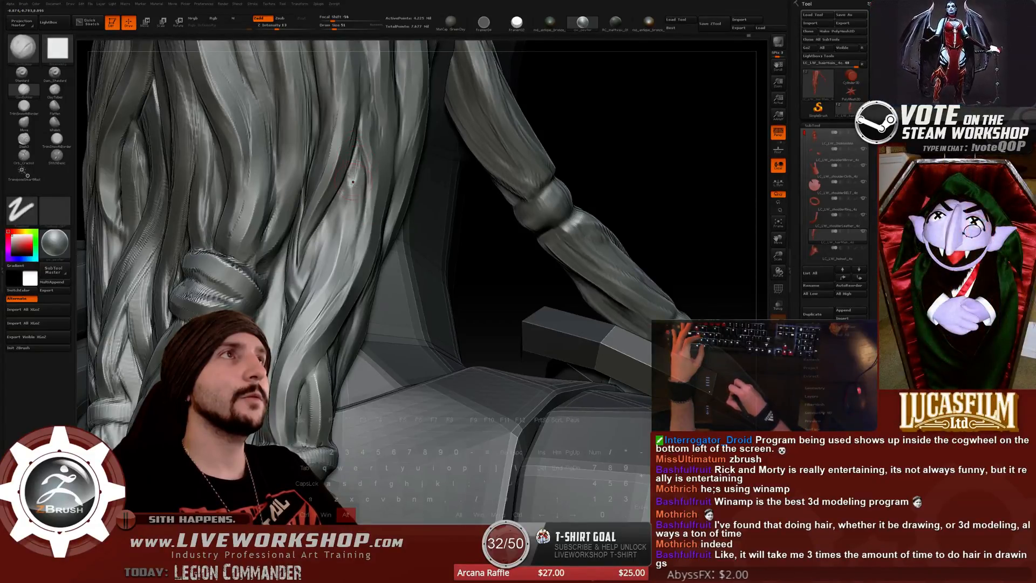
pyautogui.press('shift')
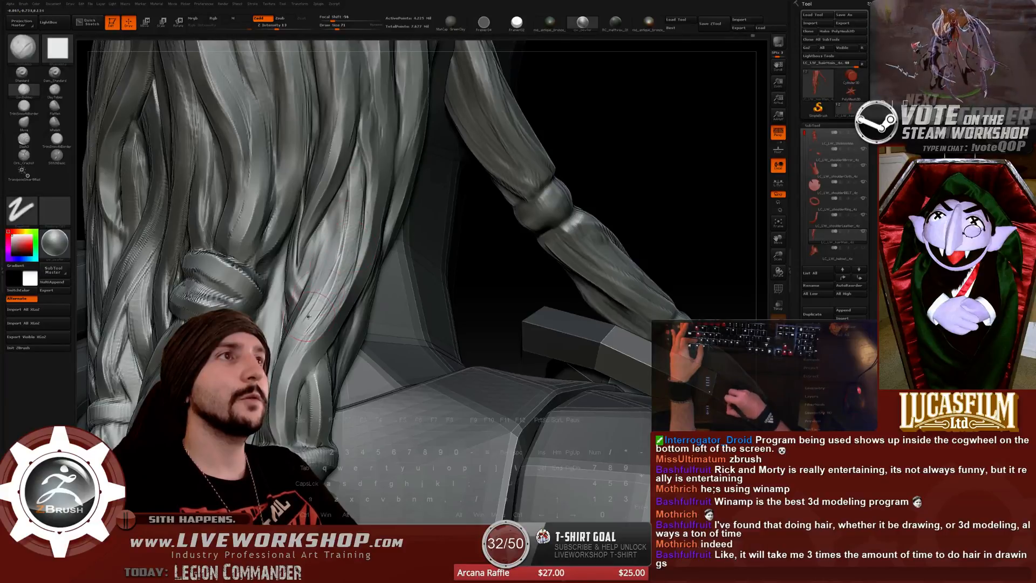
# Inspect the upper back hair from the side at different subdivision levels, and then the whole figure from behind.
pyautogui.moveTo(545, 205); pyautogui.dragTo(634, 165)
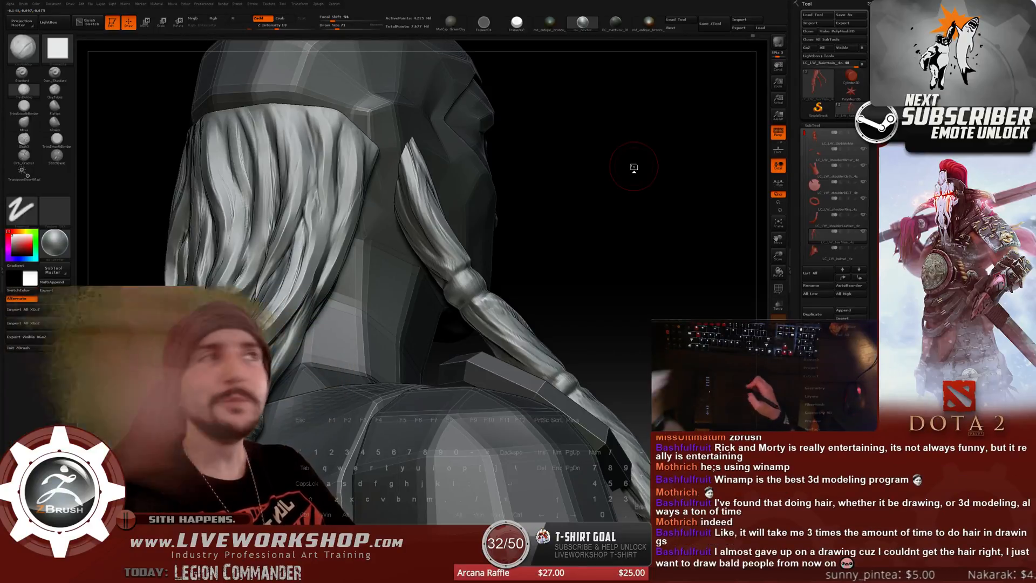
pyautogui.hotkey('shift', 'd')
pyautogui.press('d')
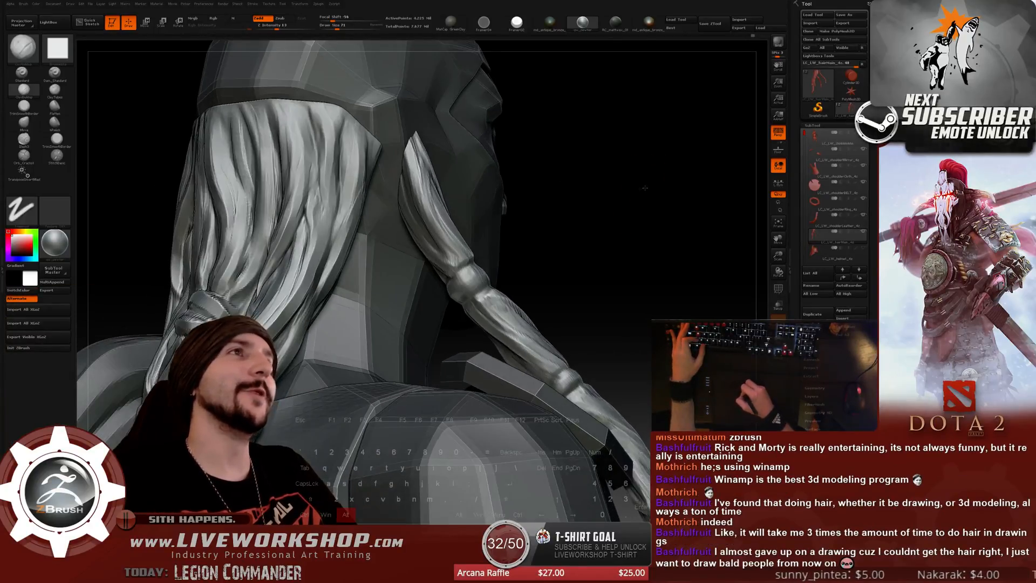
pyautogui.moveTo(635, 198); pyautogui.dragTo(349, 124)
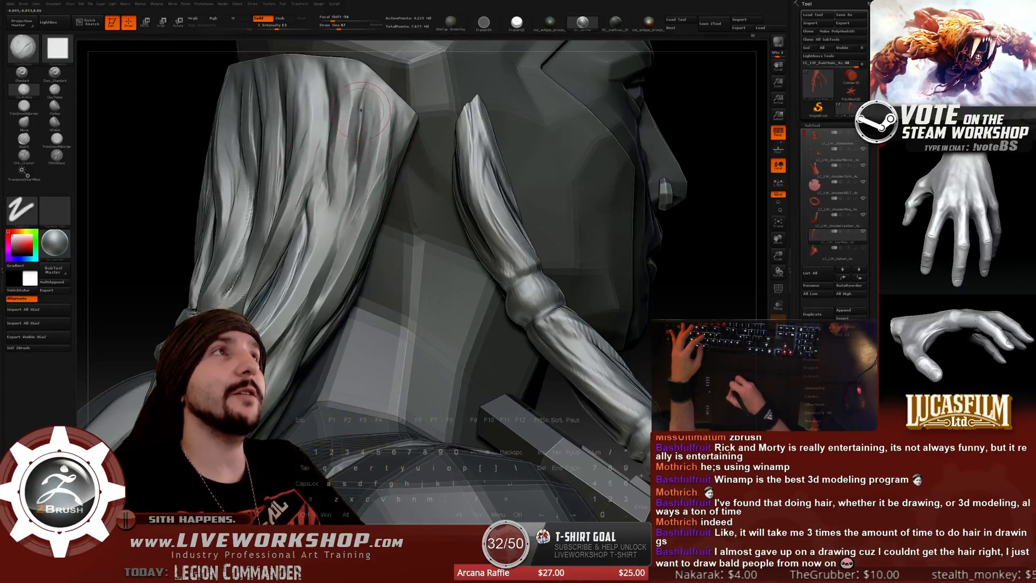
pyautogui.keyDown('alt'); pyautogui.moveTo(709, 306); pyautogui.dragTo(608, 173); pyautogui.keyUp('alt')
pyautogui.moveTo(587, 243); pyautogui.dragTo(523, 209)
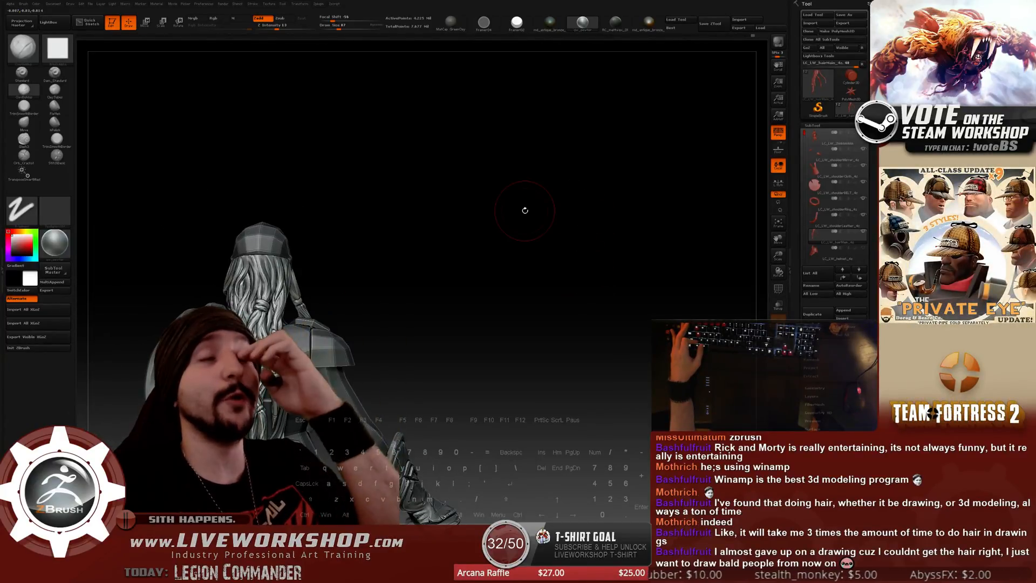
# Build up fine strands on the outer edge of the side hair, beside the thin tied braid near the temple.
pyautogui.moveTo(462, 227); pyautogui.dragTo(315, 119)
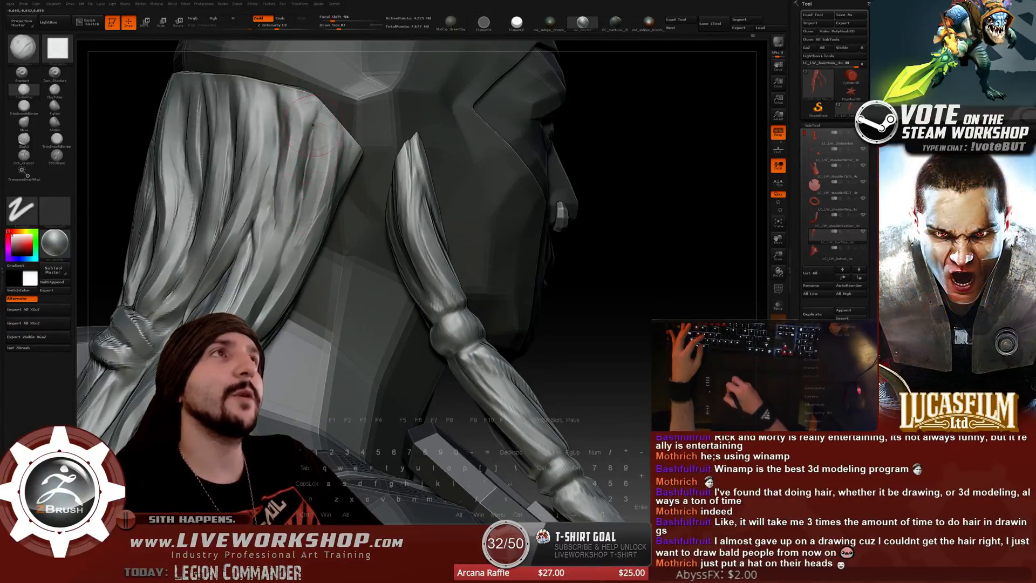
pyautogui.press(']')
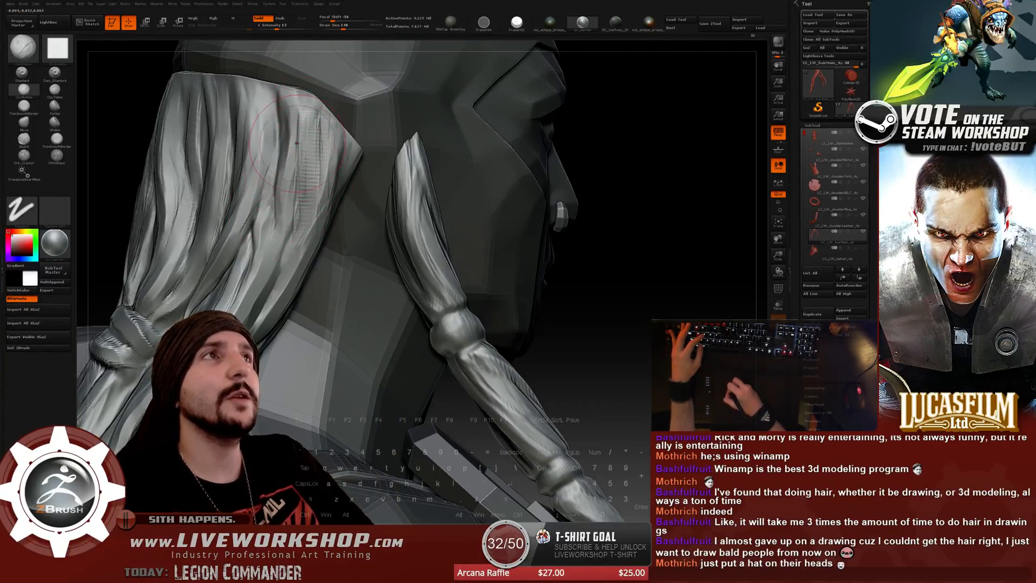
pyautogui.press('[')
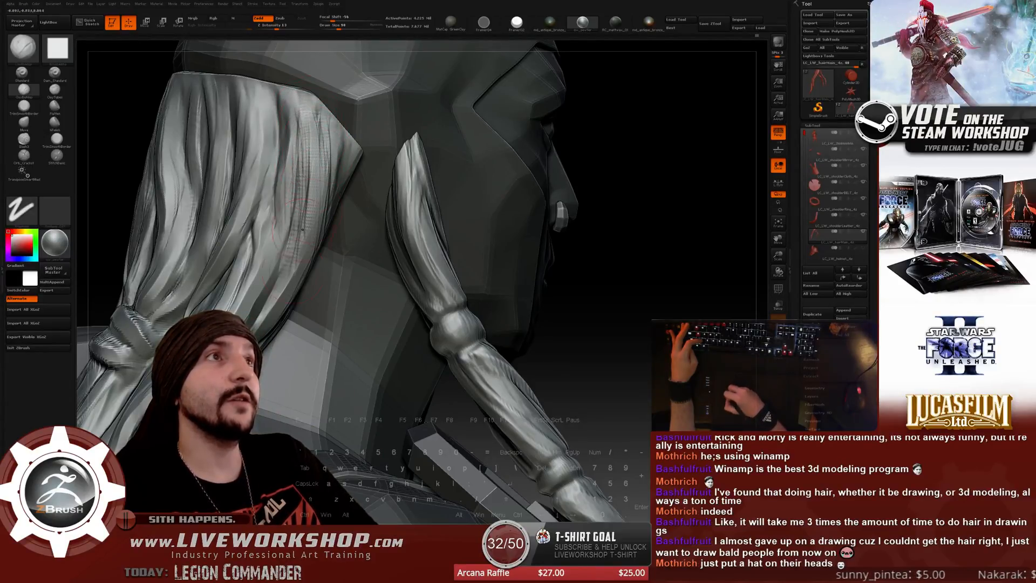
pyautogui.moveTo(316, 157); pyautogui.dragTo(294, 236)
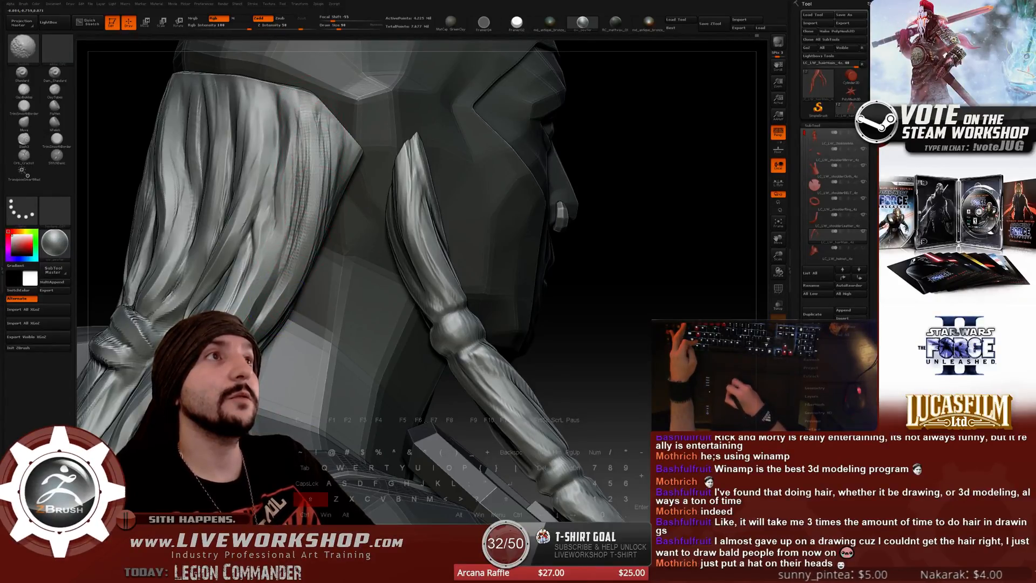
pyautogui.moveTo(633, 225)
pyautogui.mouseDown()
pyautogui.moveTo(504, 184)
pyautogui.moveTo(384, 197)
pyautogui.mouseUp()
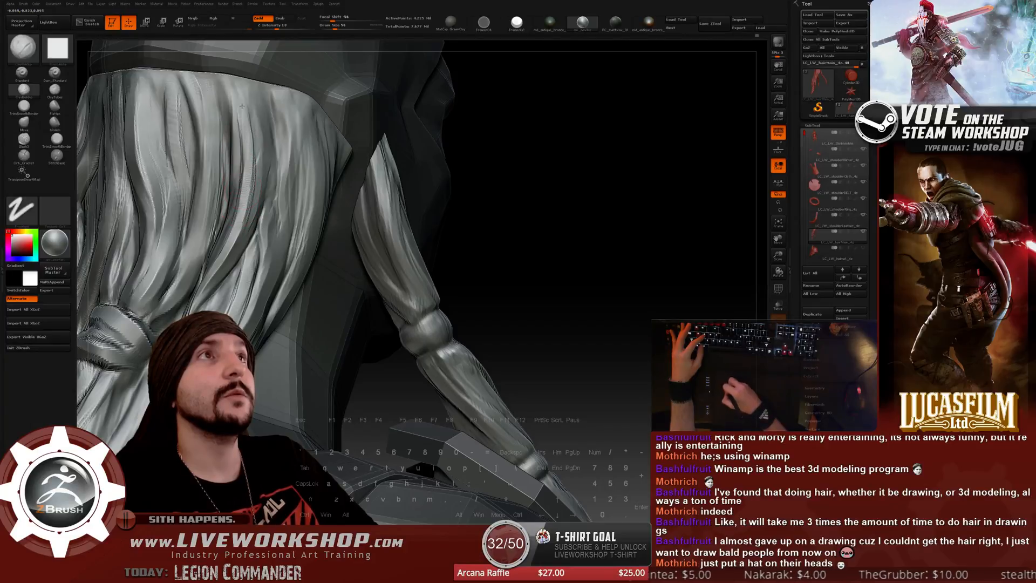
pyautogui.moveTo(468, 173); pyautogui.dragTo(522, 193)
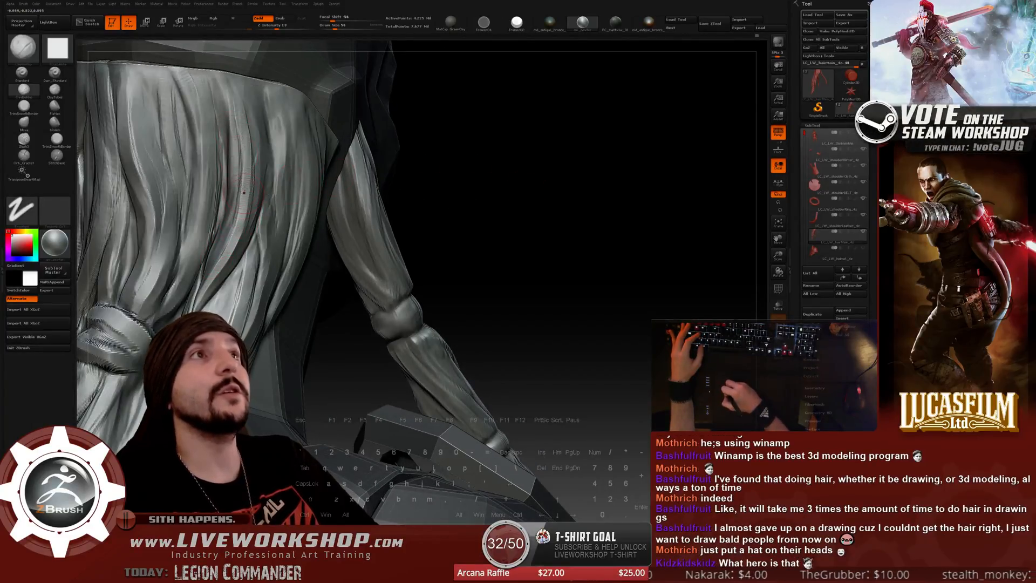
pyautogui.moveTo(355, 206); pyautogui.dragTo(234, 275, button='right')
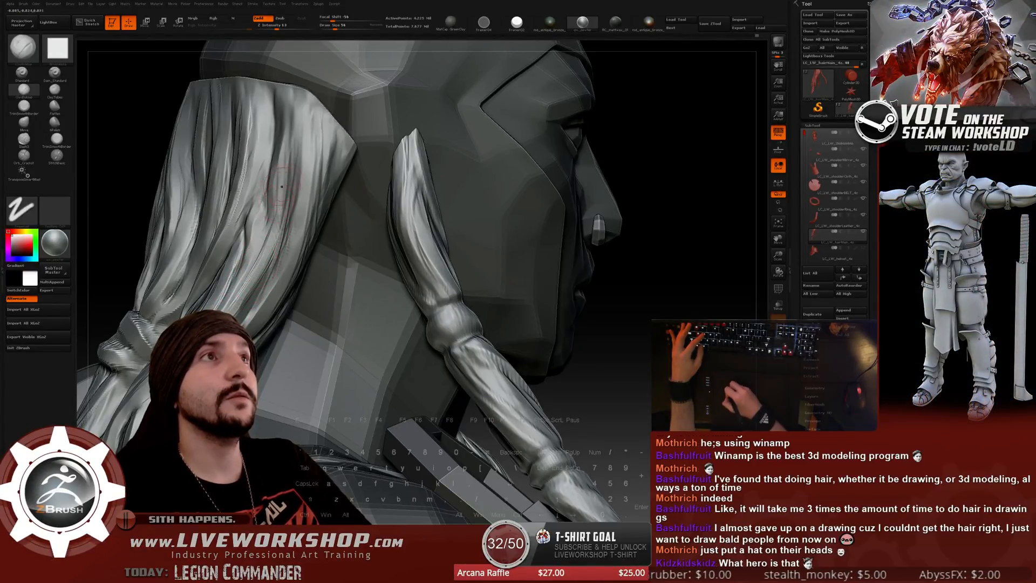
# Sculpt overlapping strands in the lower middle of the side hair section and smooth their transitions.
pyautogui.moveTo(652, 140); pyautogui.dragTo(681, 141)
pyautogui.moveTo(534, 188)
pyautogui.mouseDown()
pyautogui.moveTo(286, 187)
pyautogui.moveTo(258, 216)
pyautogui.mouseUp()
pyautogui.press('s')
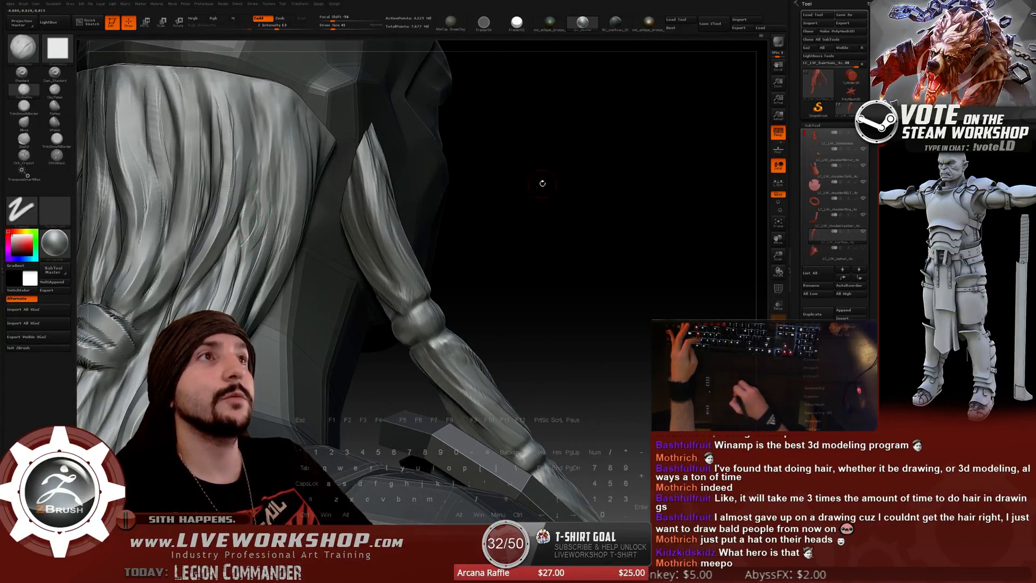
pyautogui.moveTo(592, 181); pyautogui.dragTo(516, 191)
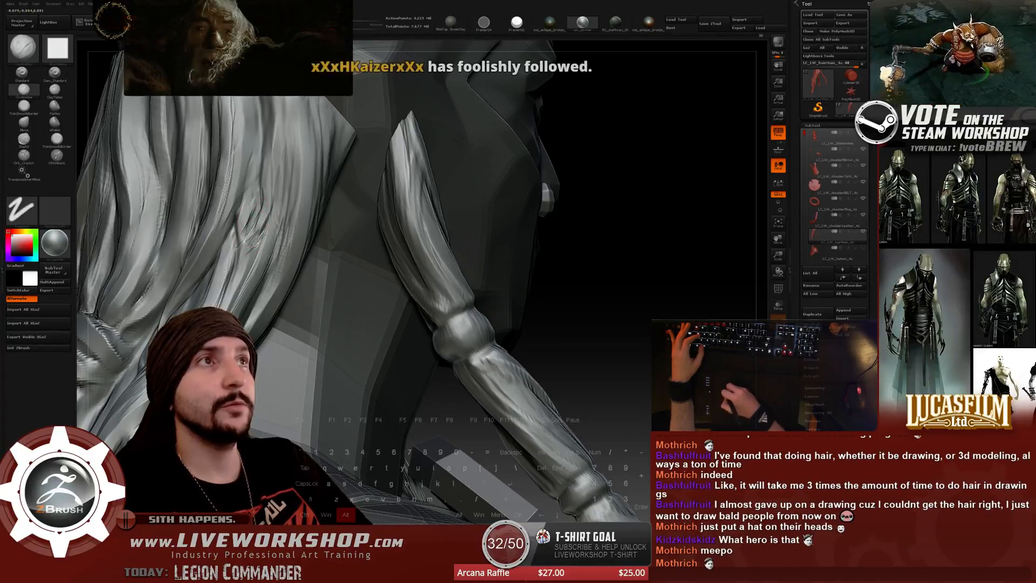
pyautogui.moveTo(574, 194); pyautogui.dragTo(626, 195)
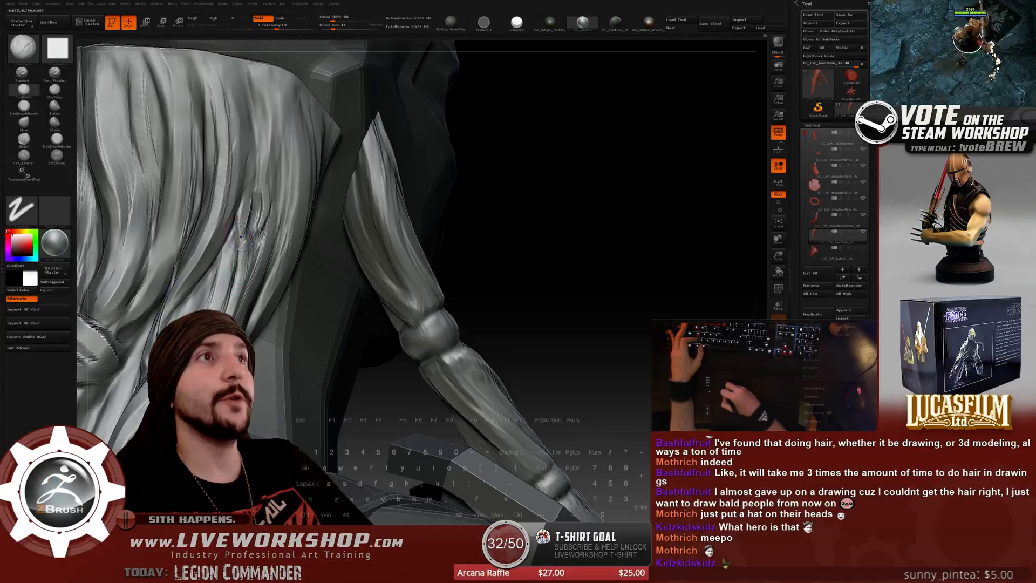
pyautogui.press('shift')
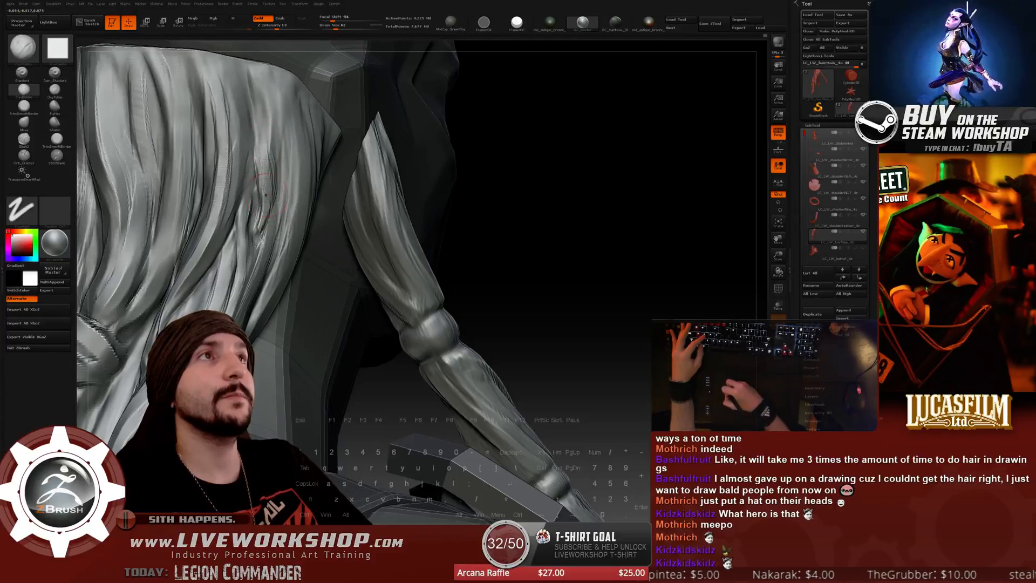
pyautogui.press('shift')
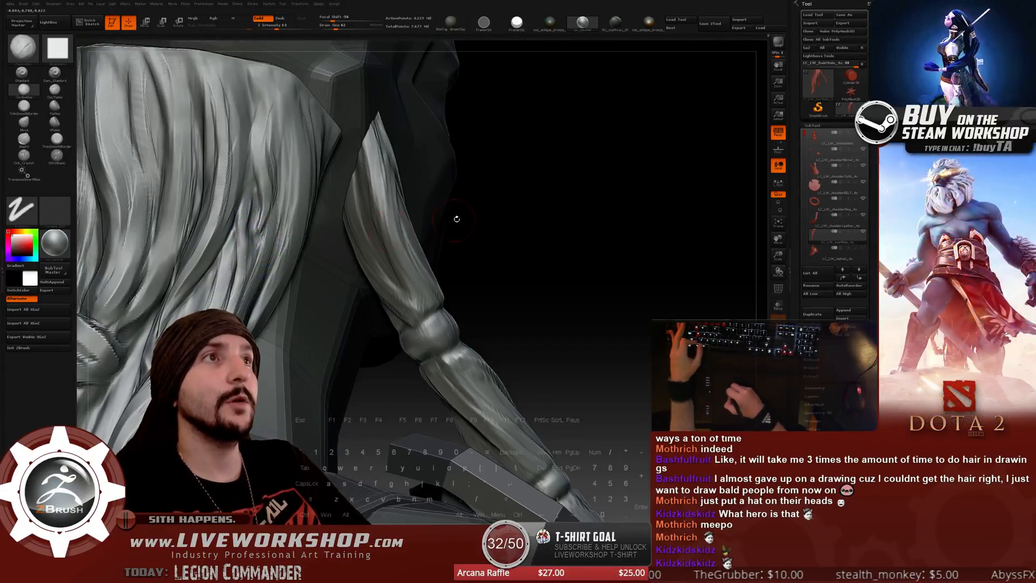
pyautogui.moveTo(456, 219); pyautogui.dragTo(254, 264)
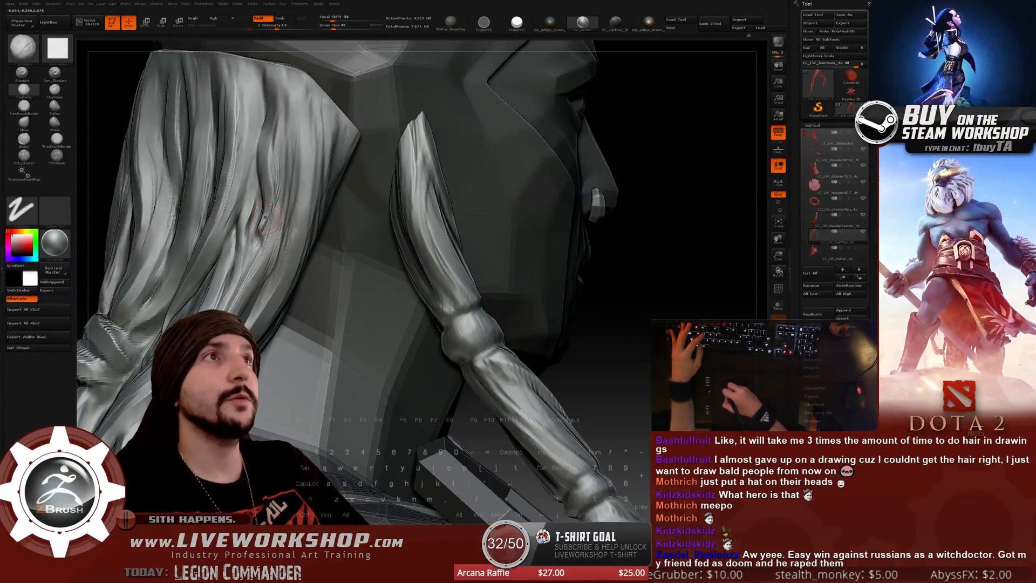
pyautogui.keyDown('alt'); pyautogui.moveTo(592, 287); pyautogui.dragTo(562, 199); pyautogui.keyUp('alt')
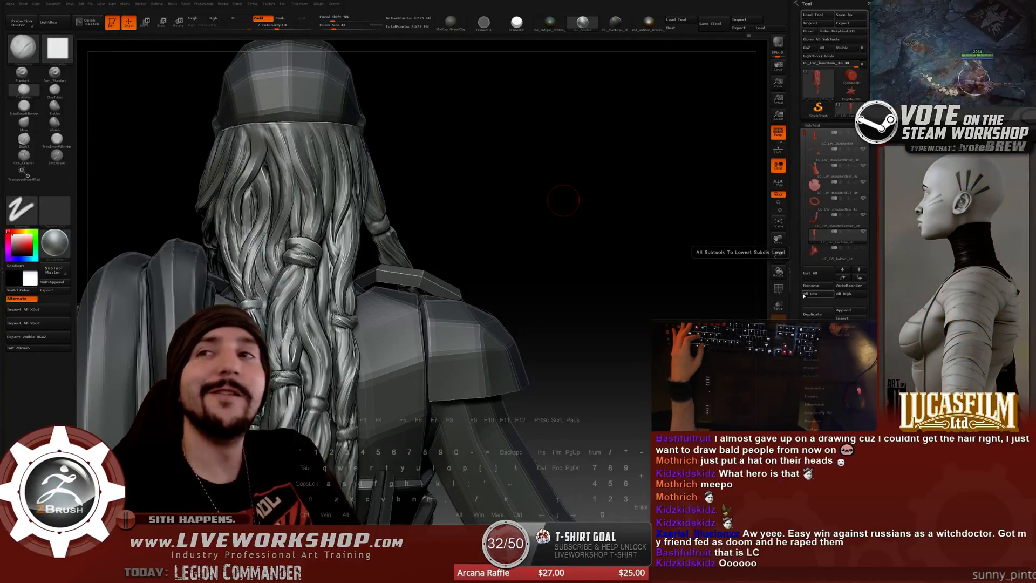
# Refine the strands of the back hair running down beside the central hair tie.
pyautogui.moveTo(549, 211)
pyautogui.mouseDown()
pyautogui.moveTo(612, 177)
pyautogui.moveTo(582, 186)
pyautogui.moveTo(674, 191)
pyautogui.mouseUp()
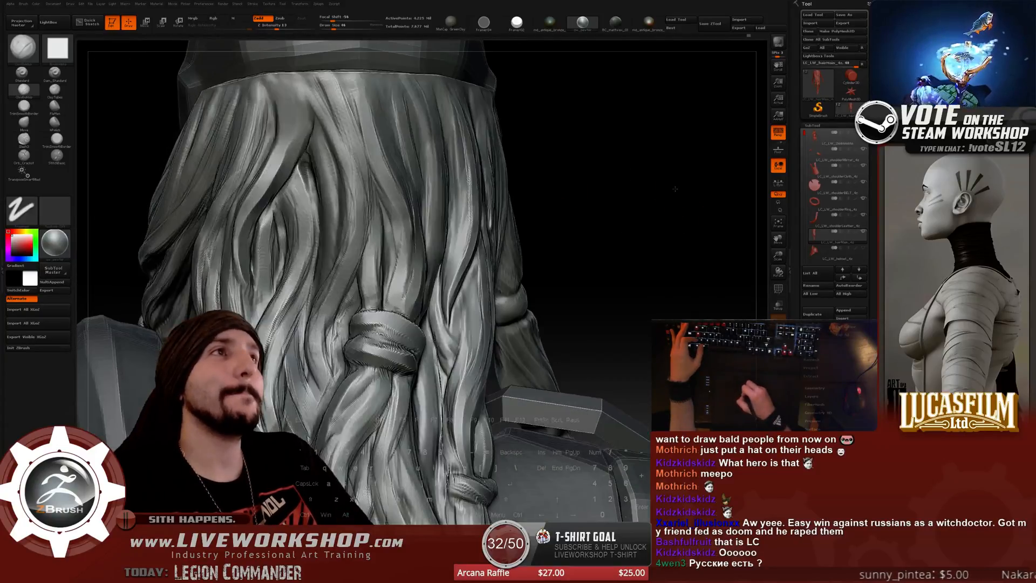
pyautogui.moveTo(608, 197); pyautogui.dragTo(513, 181)
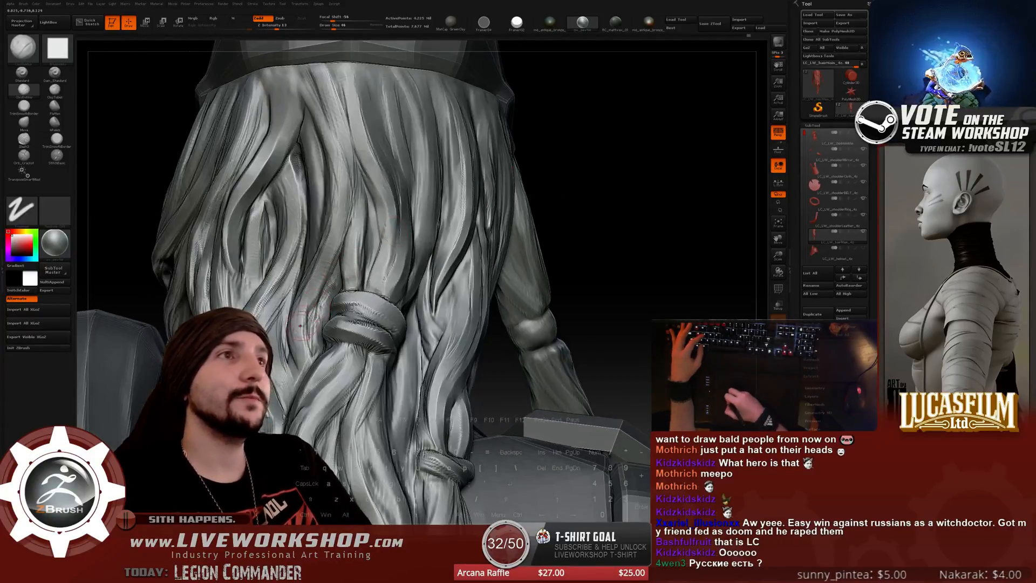
pyautogui.press(']')
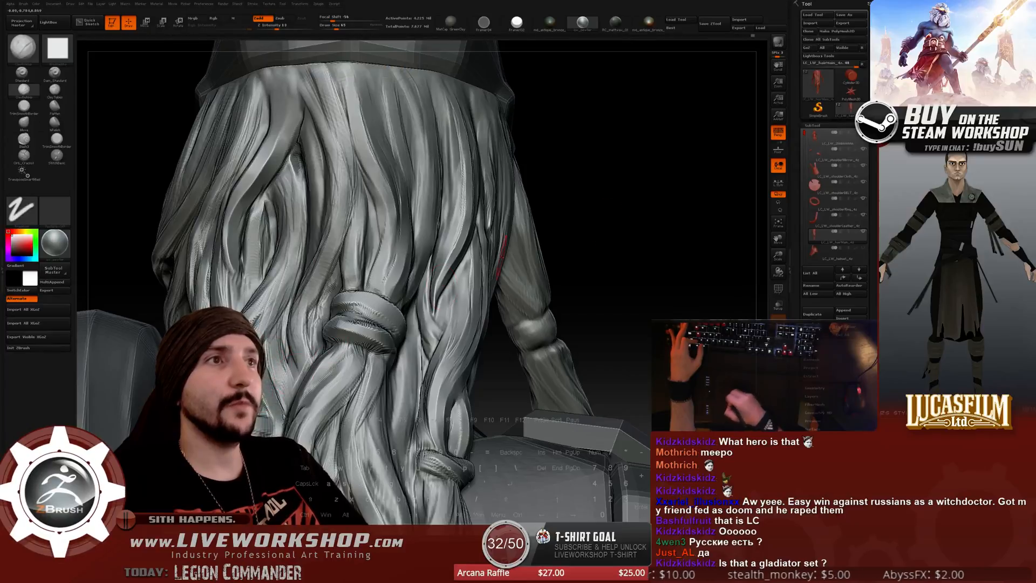
pyautogui.keyDown('alt'); pyautogui.moveTo(566, 257); pyautogui.dragTo(613, 213); pyautogui.keyUp('alt')
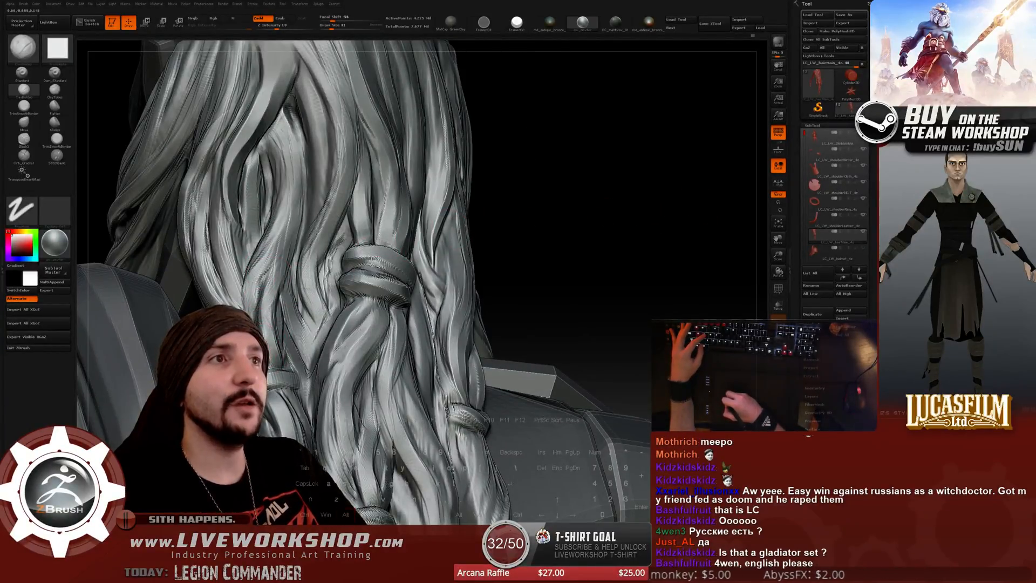
# Add detail to the small hair ties and the strands hanging below the central hair tie.
pyautogui.moveTo(598, 262)
pyautogui.keyDown('alt'); pyautogui.mouseDown()
pyautogui.moveTo(605, 122)
pyautogui.moveTo(620, 178)
pyautogui.mouseUp(); pyautogui.keyUp('alt')
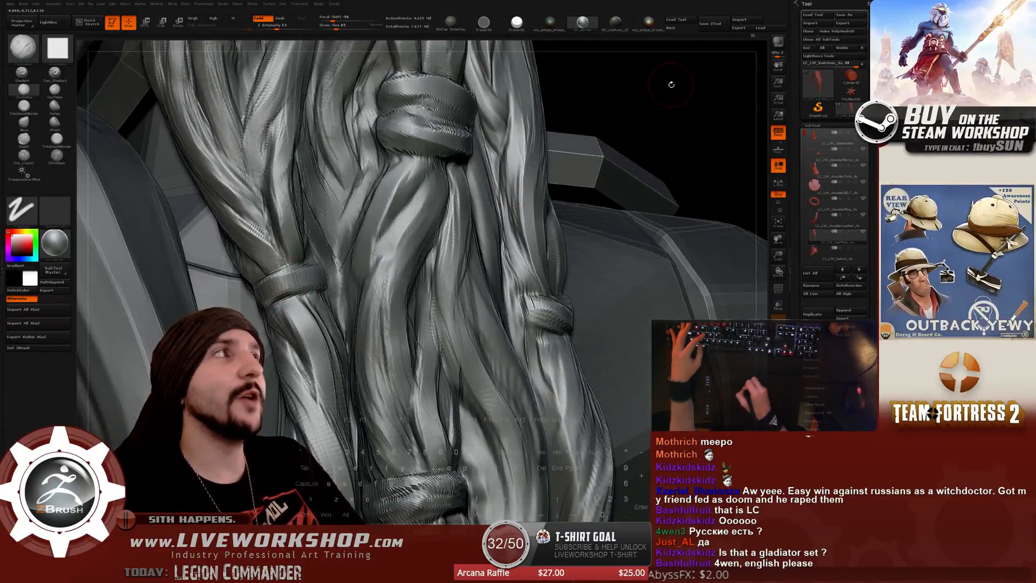
pyautogui.moveTo(672, 84); pyautogui.dragTo(684, 110)
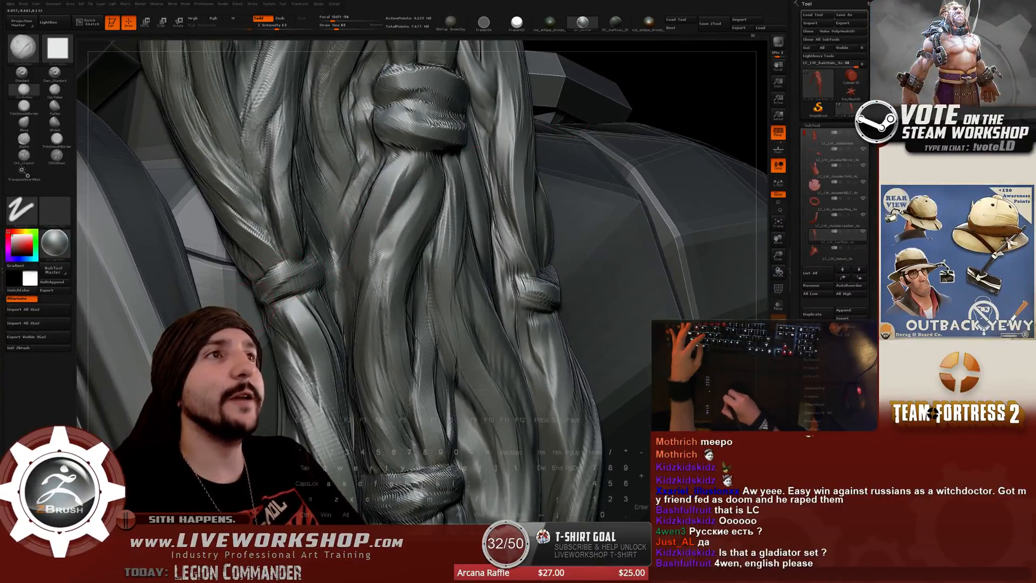
pyautogui.moveTo(667, 74); pyautogui.dragTo(303, 266)
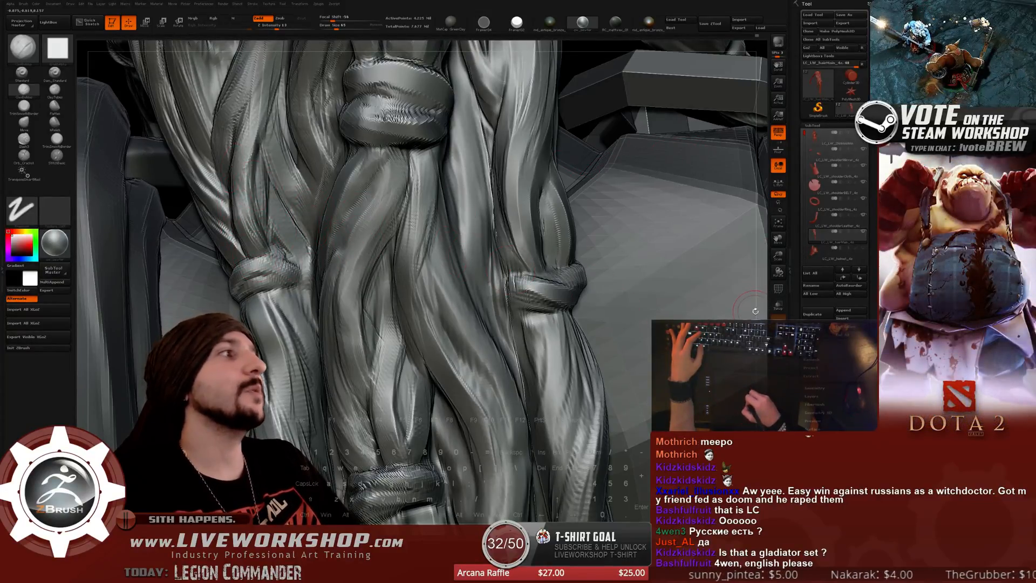
# Switch to another sculpting brush and refine the strands of the opposite side lock sweeping down to its hair tie.
pyautogui.moveTo(756, 311)
pyautogui.keyDown('alt'); pyautogui.mouseDown()
pyautogui.moveTo(735, 227)
pyautogui.moveTo(641, 162)
pyautogui.moveTo(624, 197)
pyautogui.moveTo(577, 177)
pyautogui.moveTo(558, 184)
pyautogui.moveTo(566, 199)
pyautogui.moveTo(567, 174)
pyautogui.moveTo(541, 179)
pyautogui.moveTo(572, 204)
pyautogui.moveTo(566, 235)
pyautogui.moveTo(579, 210)
pyautogui.moveTo(613, 234)
pyautogui.moveTo(503, 233)
pyautogui.mouseUp(); pyautogui.keyUp('alt')
pyautogui.click(54, 122)
pyautogui.moveTo(615, 190)
pyautogui.keyDown('alt'); pyautogui.mouseDown()
pyautogui.moveTo(651, 194)
pyautogui.moveTo(604, 186)
pyautogui.mouseUp(); pyautogui.keyUp('alt')
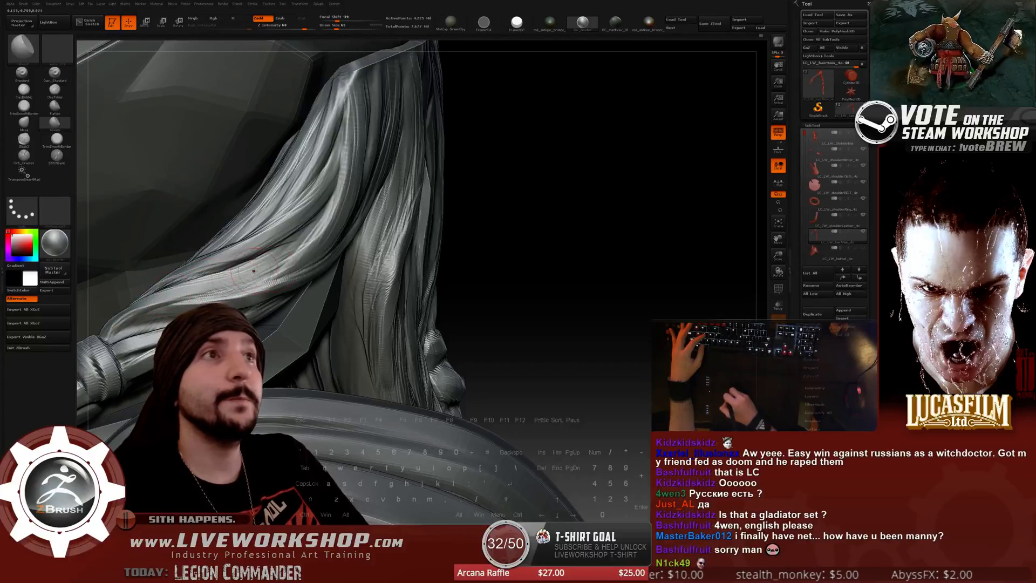
pyautogui.press('[')
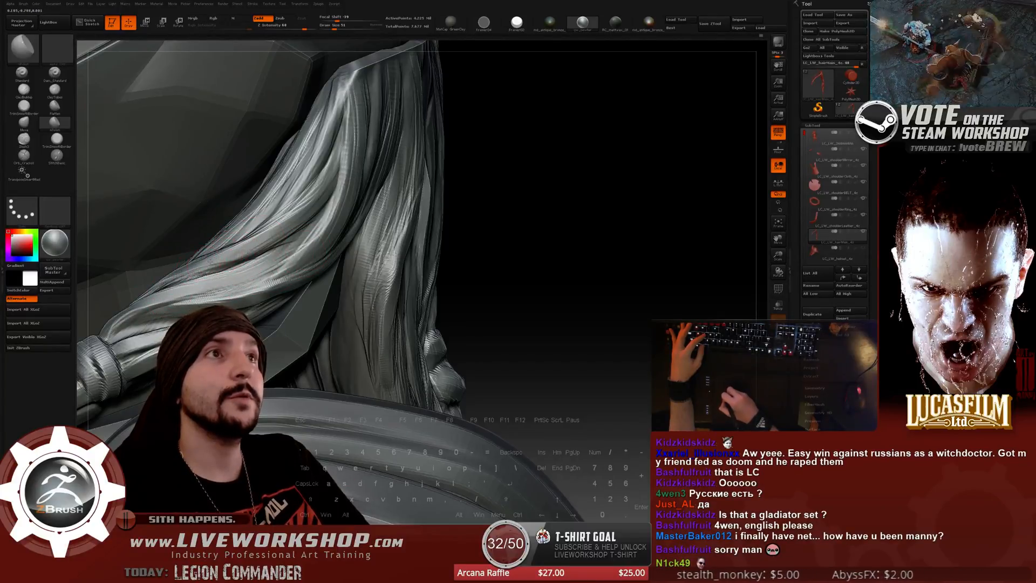
pyautogui.moveTo(550, 166)
pyautogui.mouseDown()
pyautogui.moveTo(504, 161)
pyautogui.moveTo(513, 206)
pyautogui.moveTo(545, 213)
pyautogui.mouseUp()
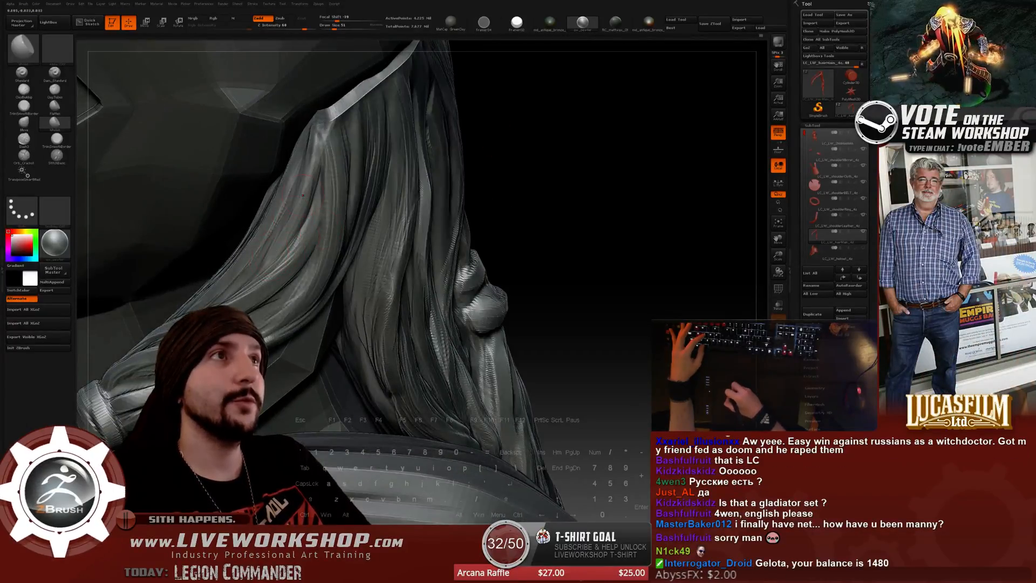
pyautogui.moveTo(403, 160); pyautogui.dragTo(245, 276)
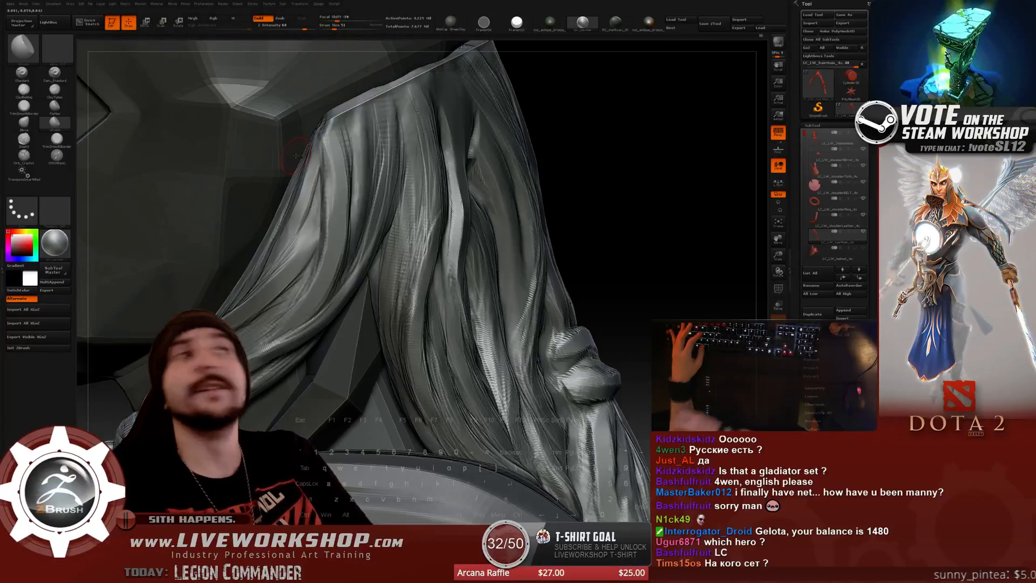
# Define the strand ridges on the opposite side lock where it splits from the main back hair.
pyautogui.moveTo(623, 194); pyautogui.dragTo(638, 187)
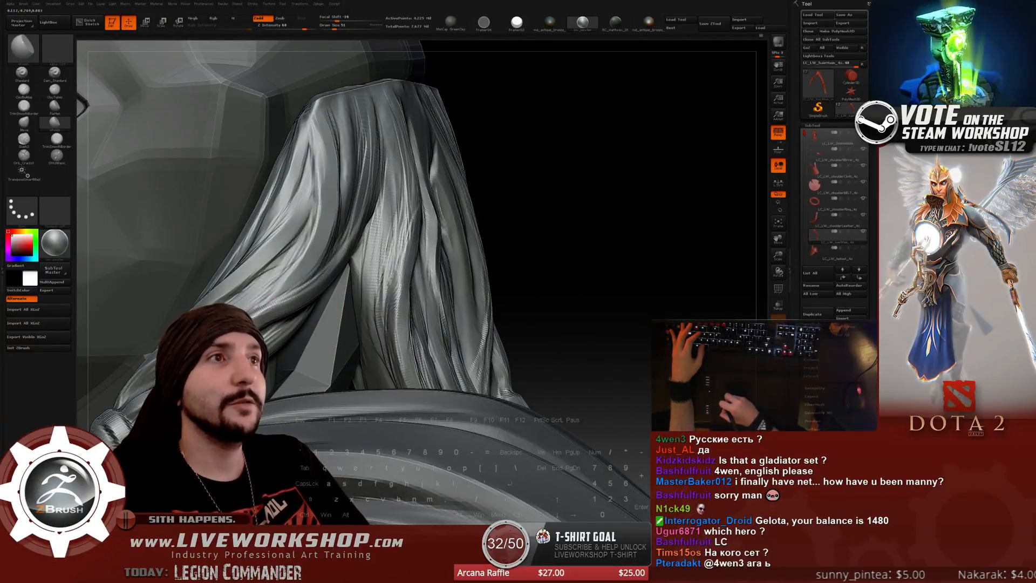
pyautogui.moveTo(638, 187); pyautogui.dragTo(653, 183)
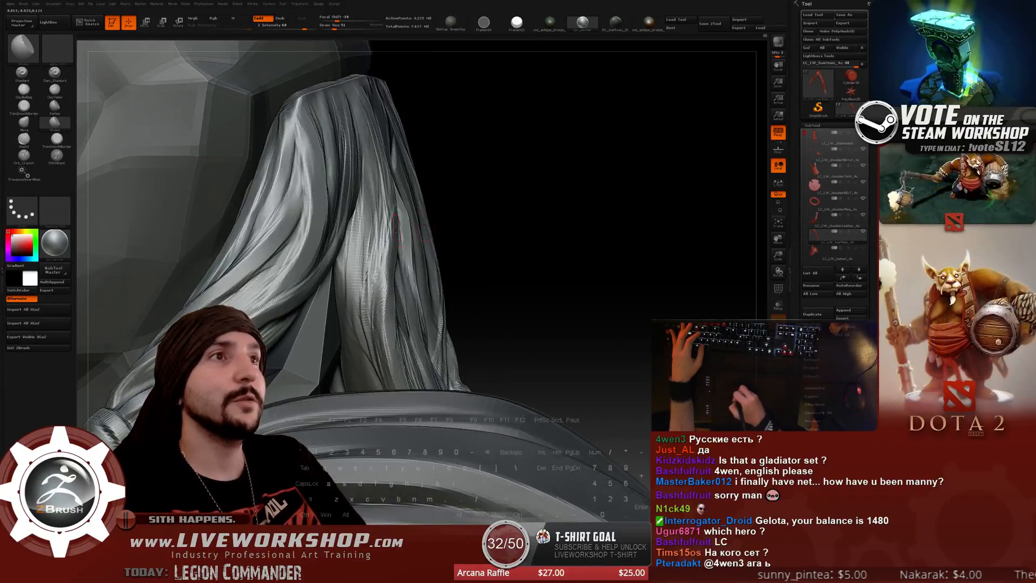
pyautogui.moveTo(516, 233); pyautogui.dragTo(291, 267)
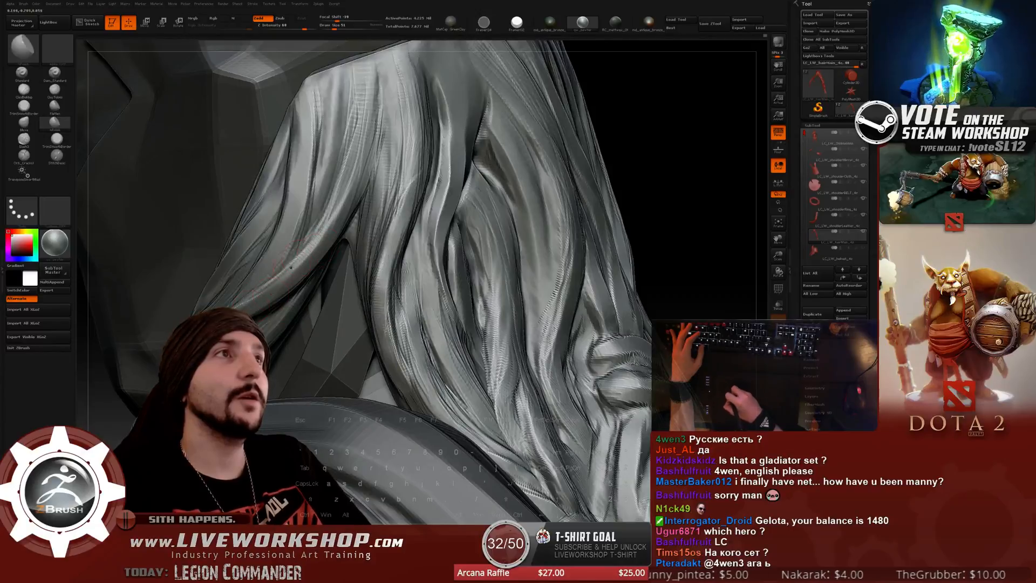
pyautogui.moveTo(701, 162); pyautogui.dragTo(669, 178)
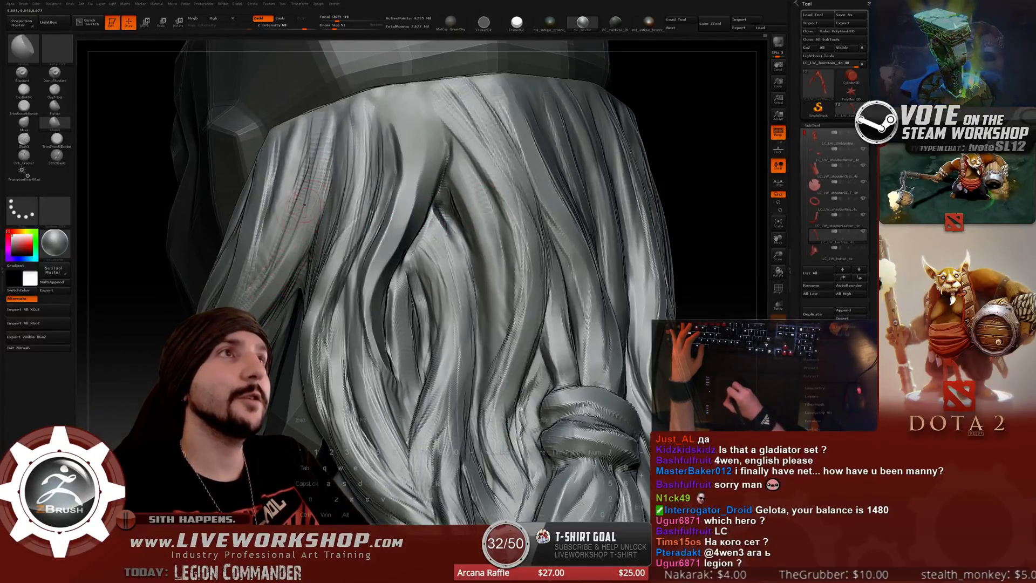
pyautogui.moveTo(673, 122); pyautogui.dragTo(269, 244)
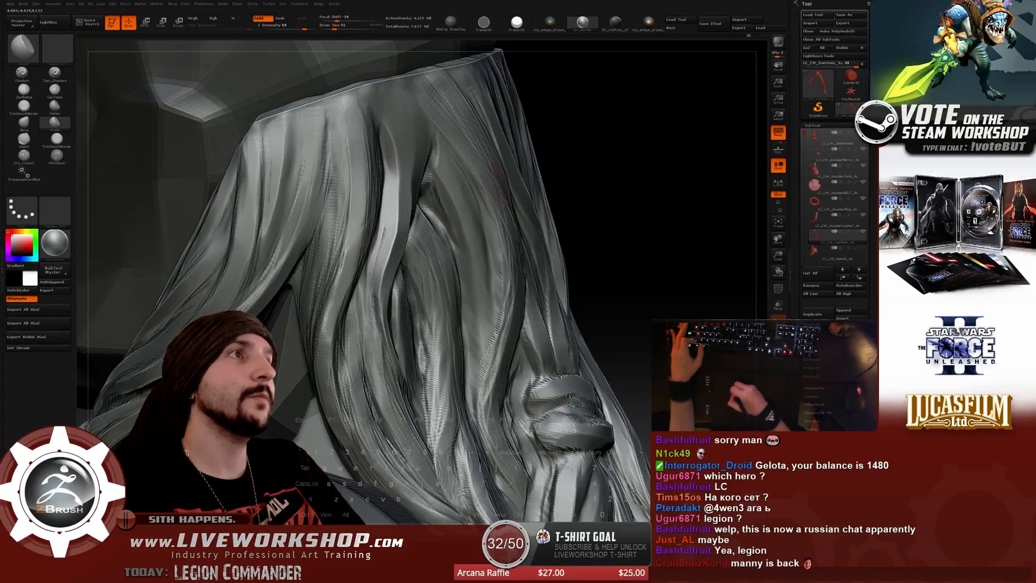
# Refine the upper strands beside the split in the back hair, checking them against the whole figure from behind.
pyautogui.moveTo(620, 227); pyautogui.dragTo(512, 232)
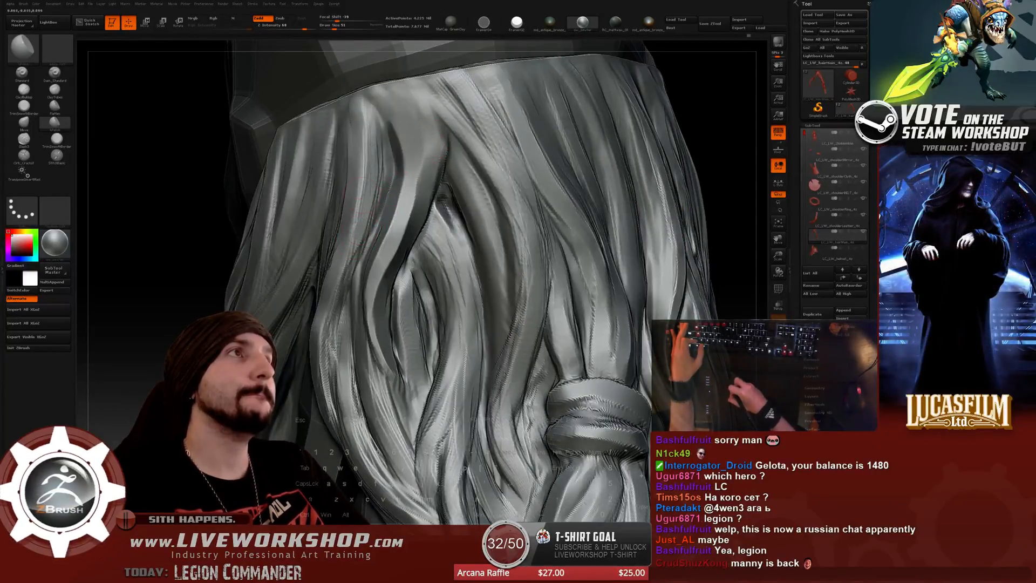
pyautogui.moveTo(655, 84); pyautogui.dragTo(364, 200)
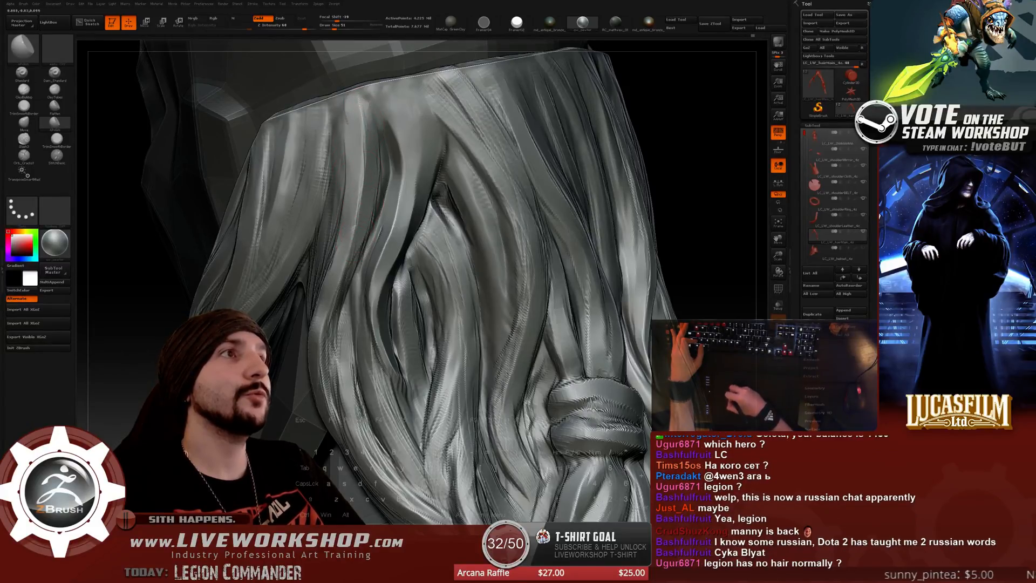
pyautogui.press('f')
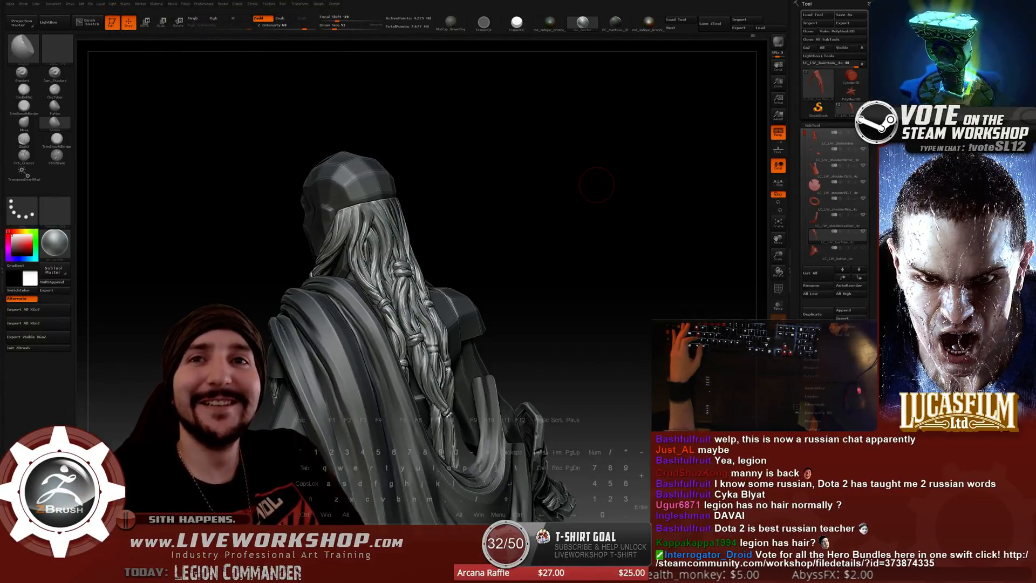
pyautogui.moveTo(566, 231)
pyautogui.mouseDown()
pyautogui.moveTo(576, 210)
pyautogui.moveTo(592, 236)
pyautogui.moveTo(615, 194)
pyautogui.moveTo(628, 192)
pyautogui.moveTo(630, 207)
pyautogui.mouseUp()
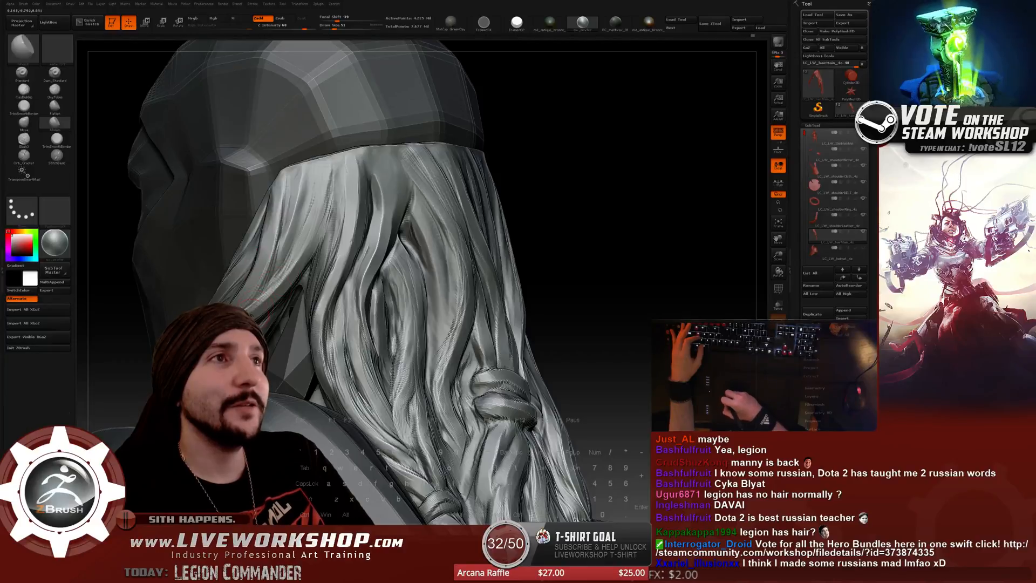
pyautogui.keyDown('alt'); pyautogui.moveTo(585, 157); pyautogui.dragTo(591, 176); pyautogui.keyUp('alt')
pyautogui.moveTo(626, 215); pyautogui.dragTo(580, 217)
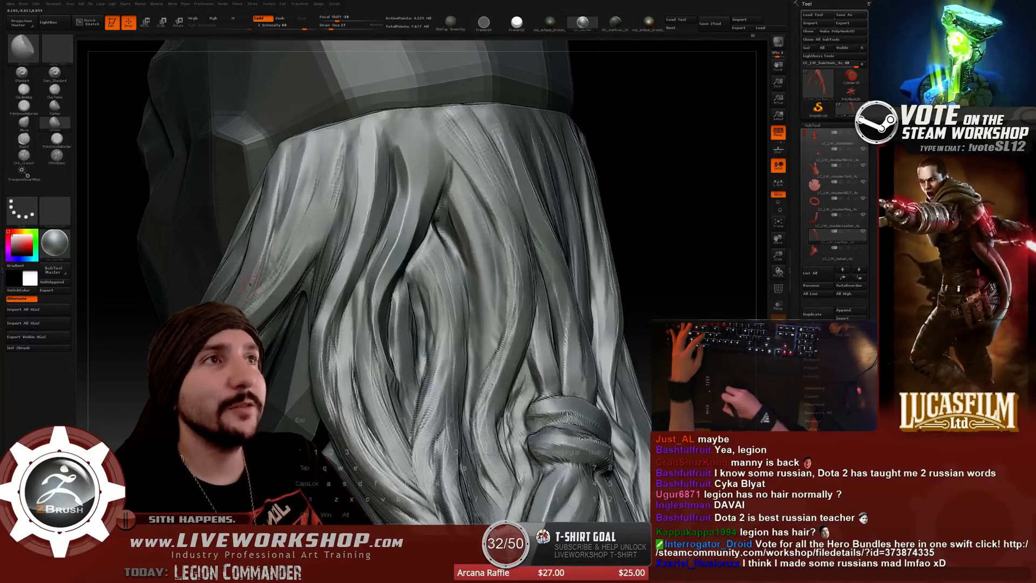
# Enlarge the brush and refine the strand ridges at the top of the side lock near the hair's upper edge.
pyautogui.press(']')
pyautogui.press(']')
pyautogui.press(']')
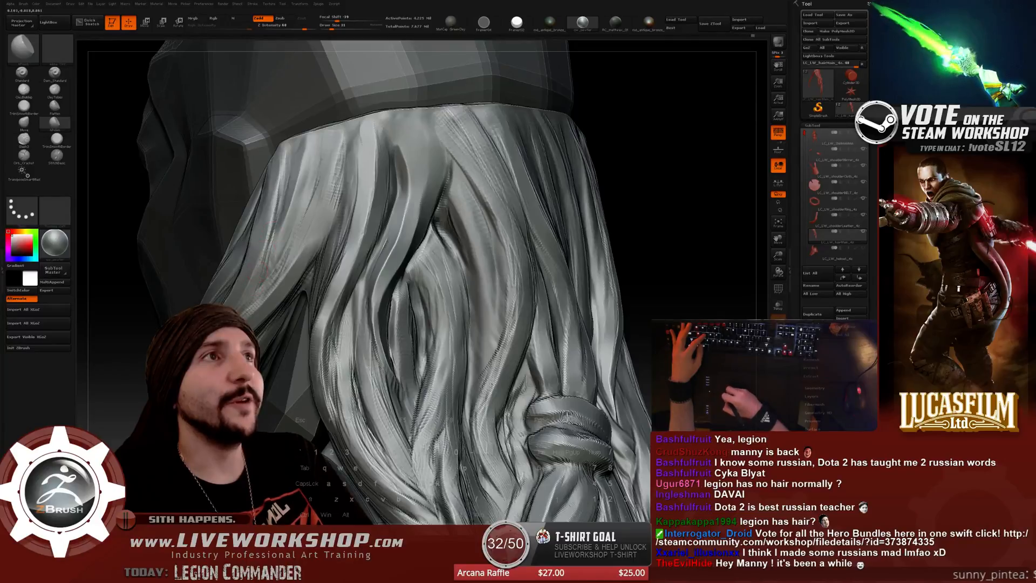
pyautogui.moveTo(637, 148); pyautogui.dragTo(728, 144)
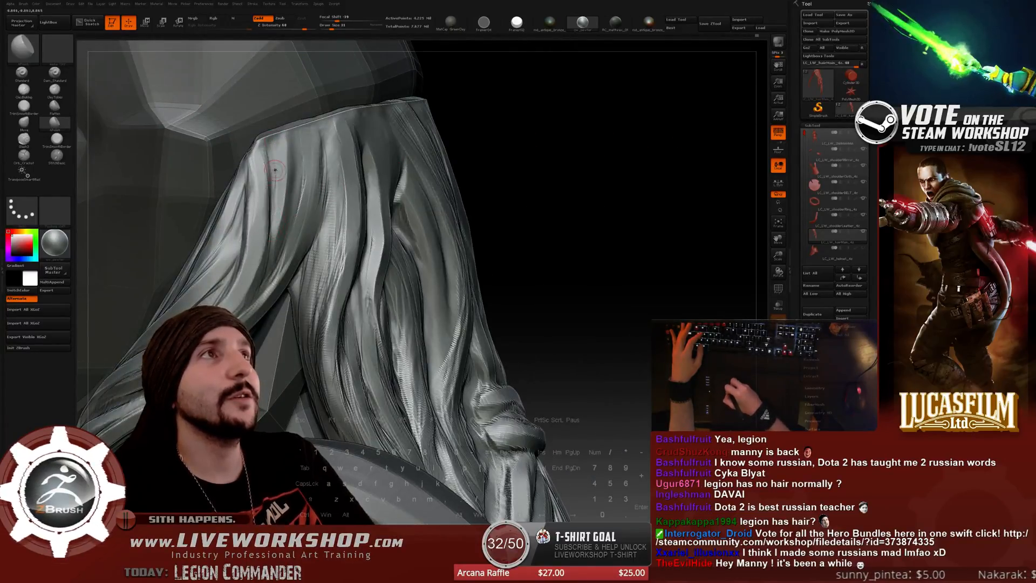
pyautogui.press('shift')
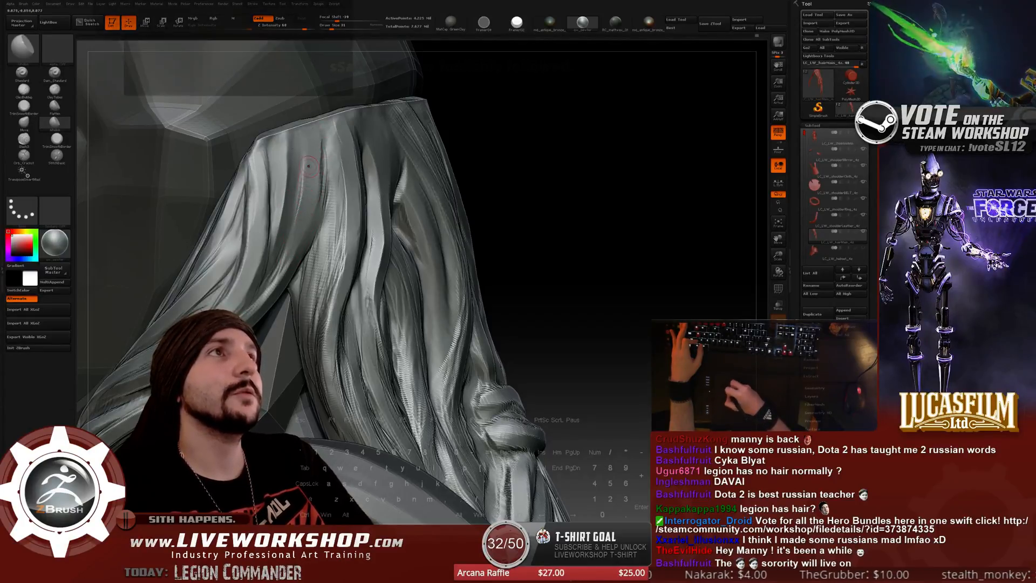
pyautogui.moveTo(500, 143); pyautogui.dragTo(531, 145)
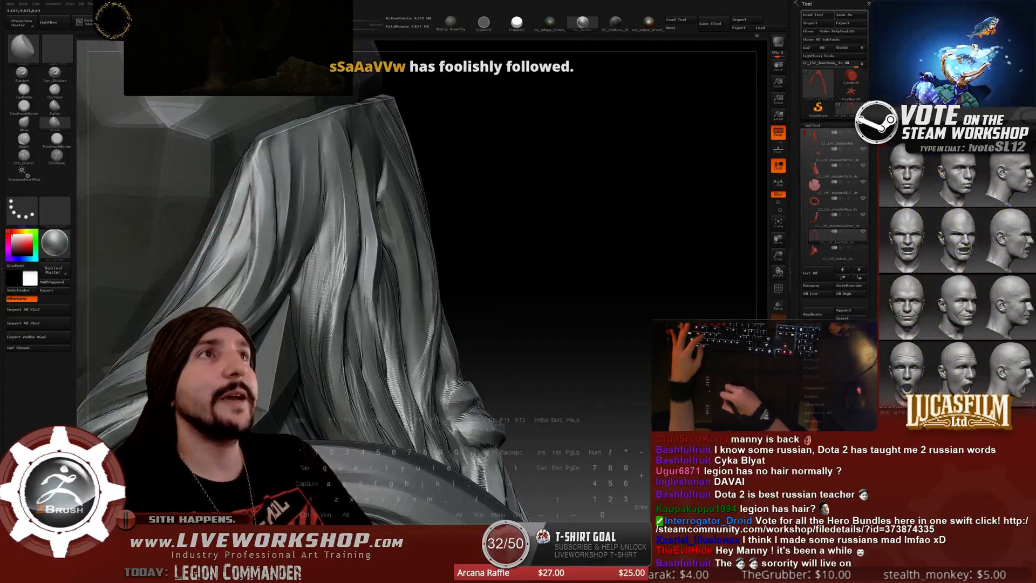
pyautogui.moveTo(451, 188); pyautogui.dragTo(494, 180)
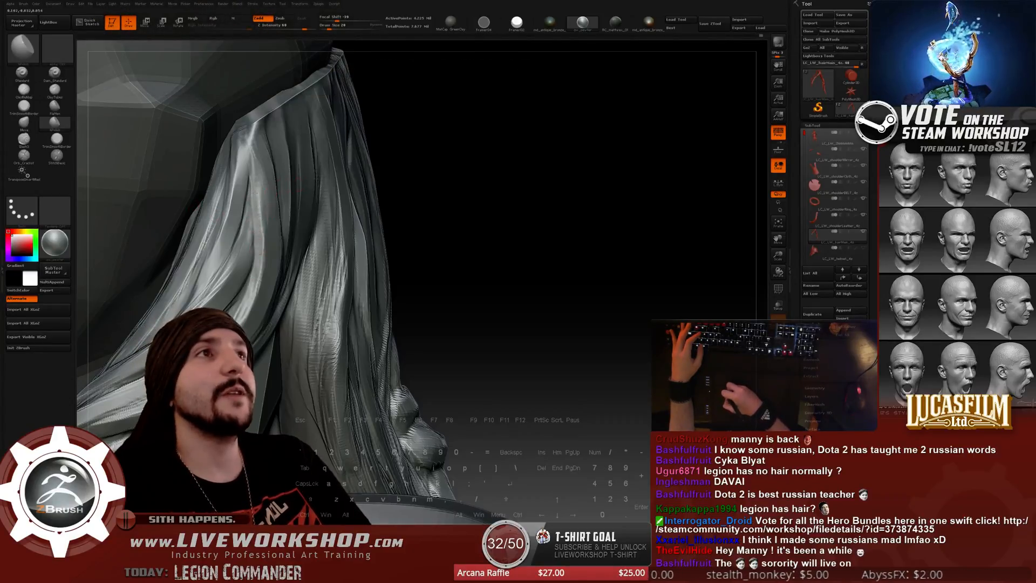
pyautogui.moveTo(473, 149); pyautogui.dragTo(346, 162)
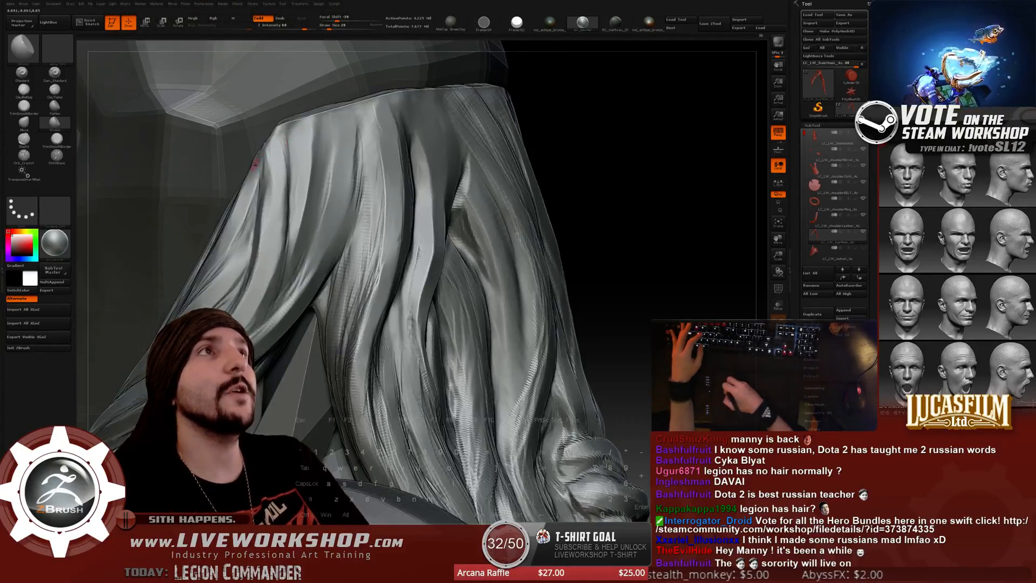
# Sculpt the side lock's strands from its outer edge to the split with the back hair, varying the brush size.
pyautogui.press(']')
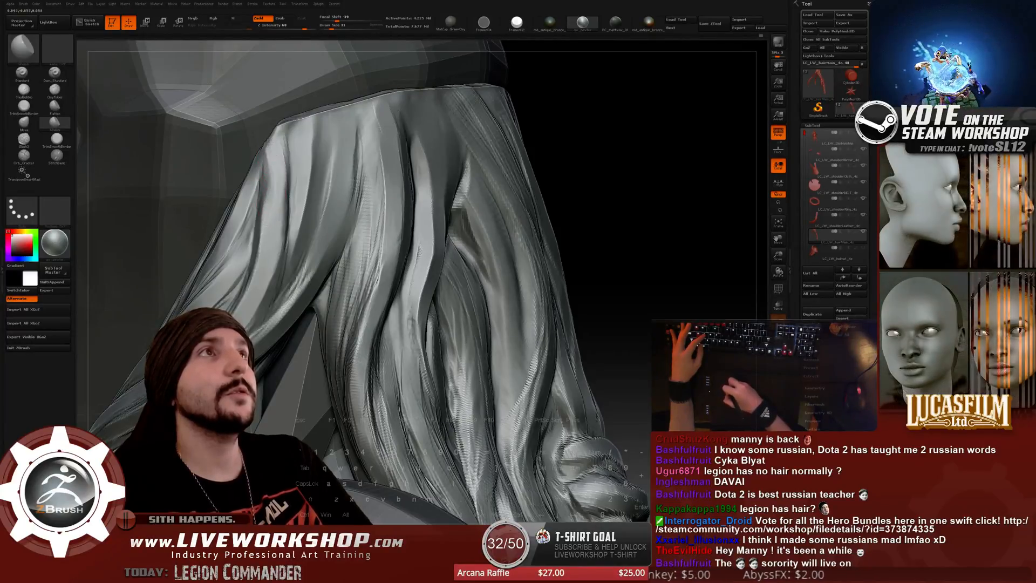
pyautogui.moveTo(585, 134); pyautogui.dragTo(540, 140)
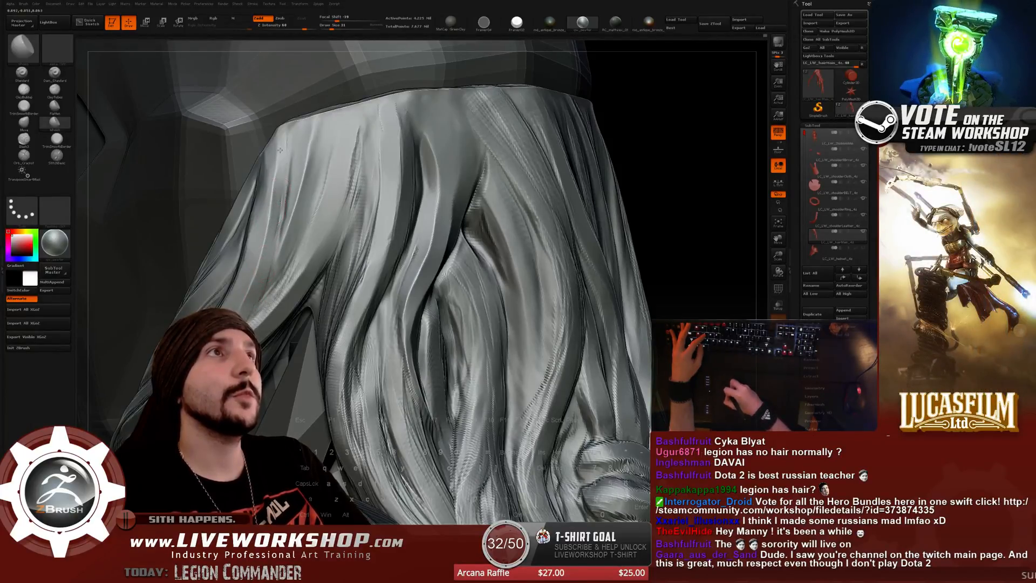
pyautogui.moveTo(642, 132); pyautogui.dragTo(599, 138)
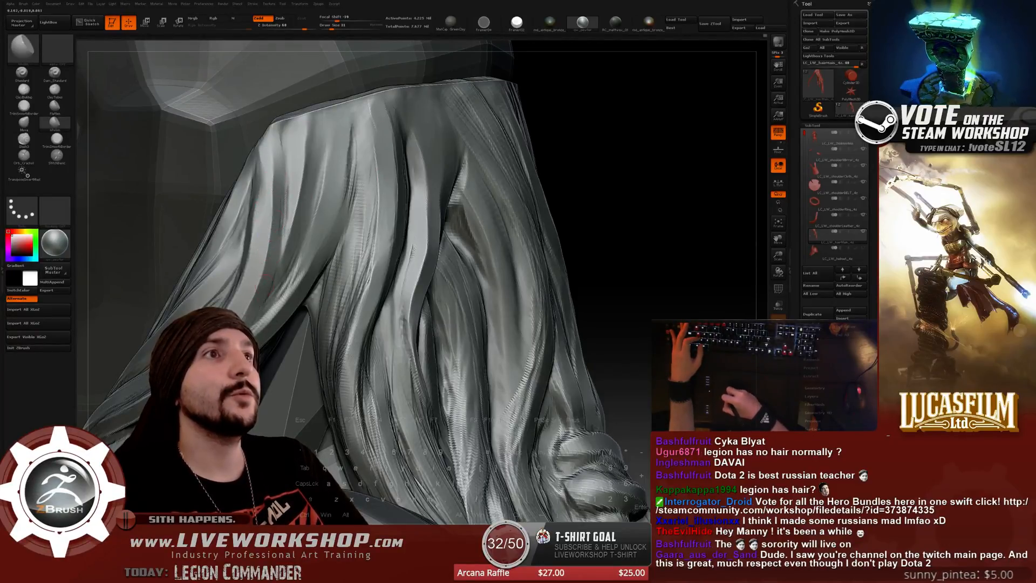
pyautogui.press(']')
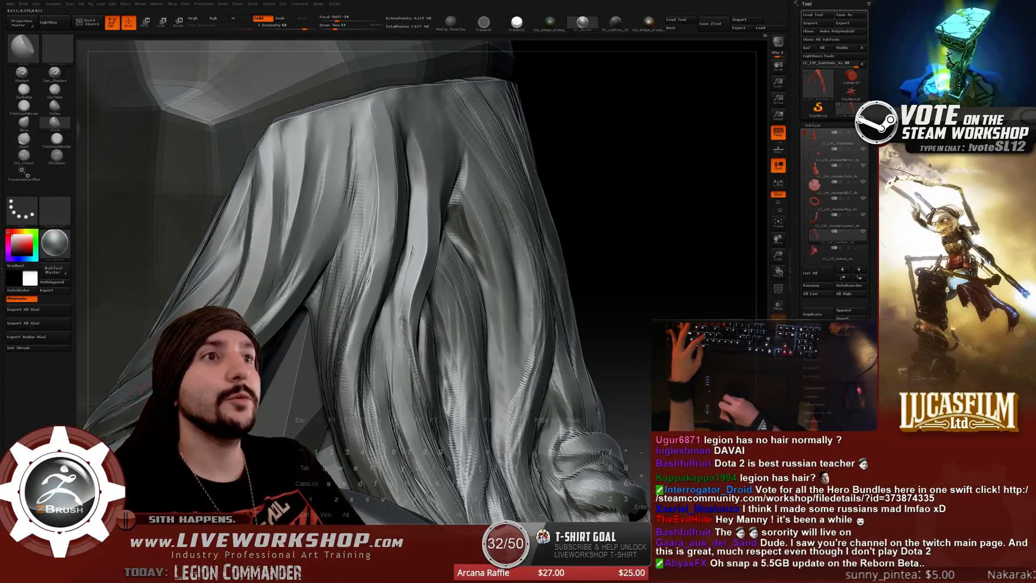
pyautogui.moveTo(631, 185); pyautogui.dragTo(588, 178)
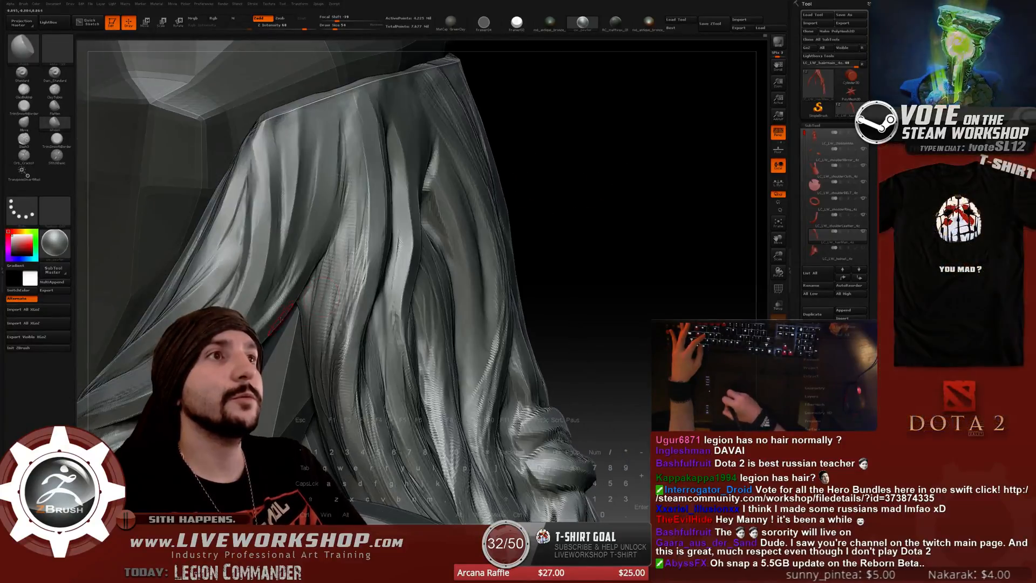
pyautogui.press('[')
pyautogui.press('[')
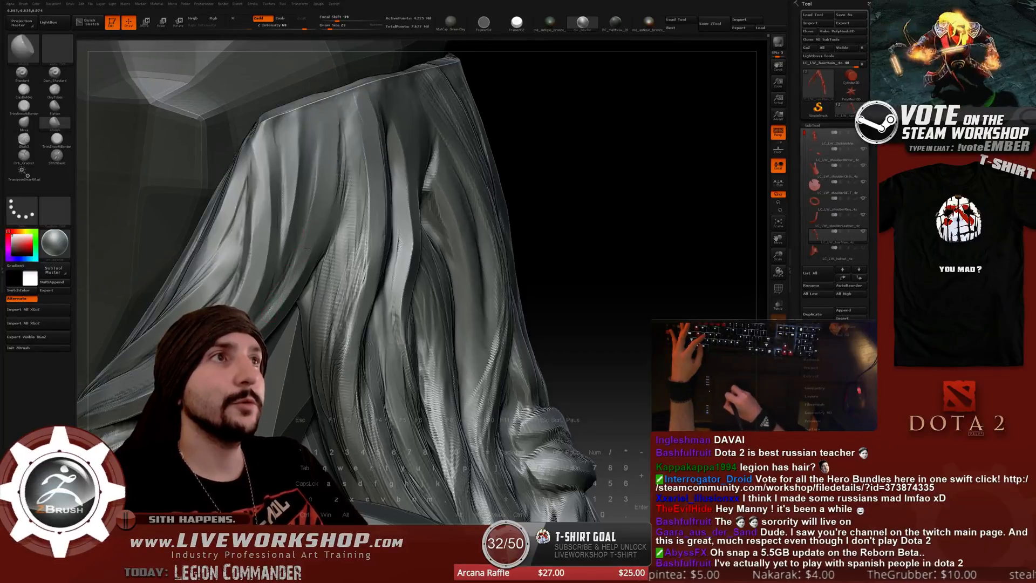
pyautogui.moveTo(615, 249)
pyautogui.keyDown('alt'); pyautogui.mouseDown()
pyautogui.moveTo(660, 172)
pyautogui.moveTo(637, 175)
pyautogui.moveTo(663, 168)
pyautogui.moveTo(631, 170)
pyautogui.mouseUp(); pyautogui.keyUp('alt')
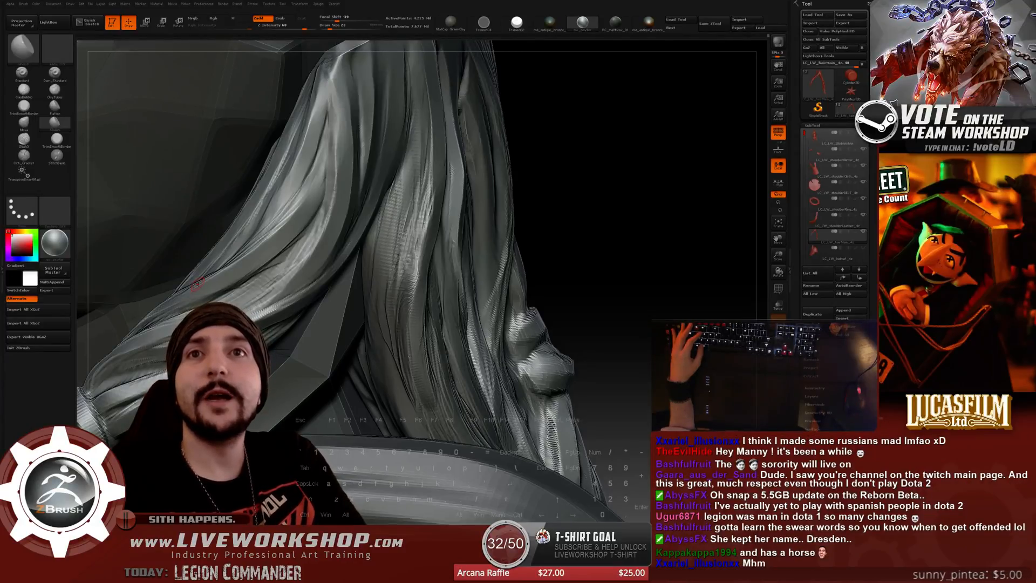
# Deepen the sweeping strands on the lower half of the side lock, working from front and side angles.
pyautogui.moveTo(618, 199)
pyautogui.mouseDown()
pyautogui.moveTo(572, 221)
pyautogui.moveTo(580, 270)
pyautogui.moveTo(504, 261)
pyautogui.moveTo(458, 226)
pyautogui.mouseUp()
pyautogui.press(']')
pyautogui.press(']')
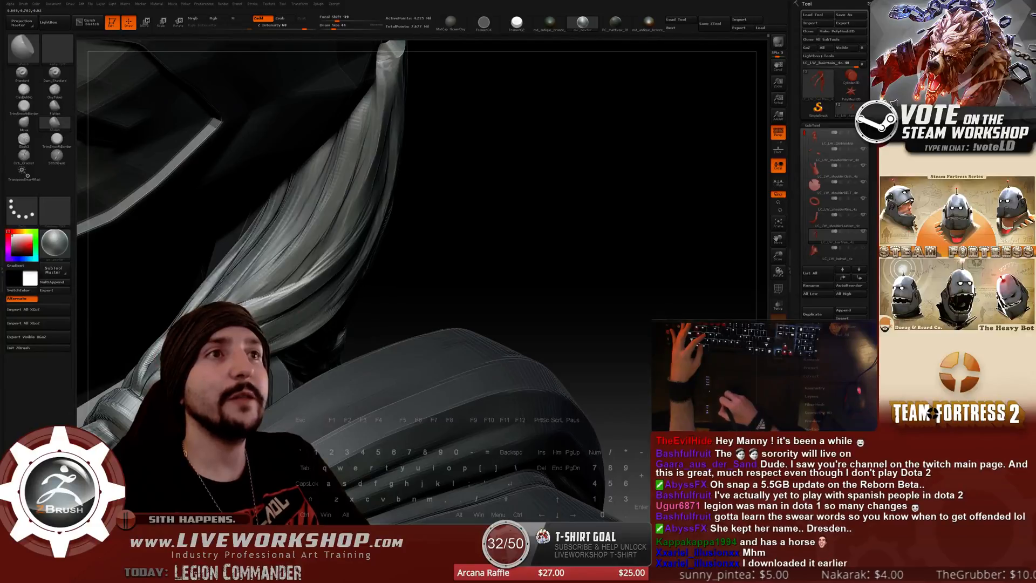
pyautogui.moveTo(447, 238); pyautogui.dragTo(321, 265)
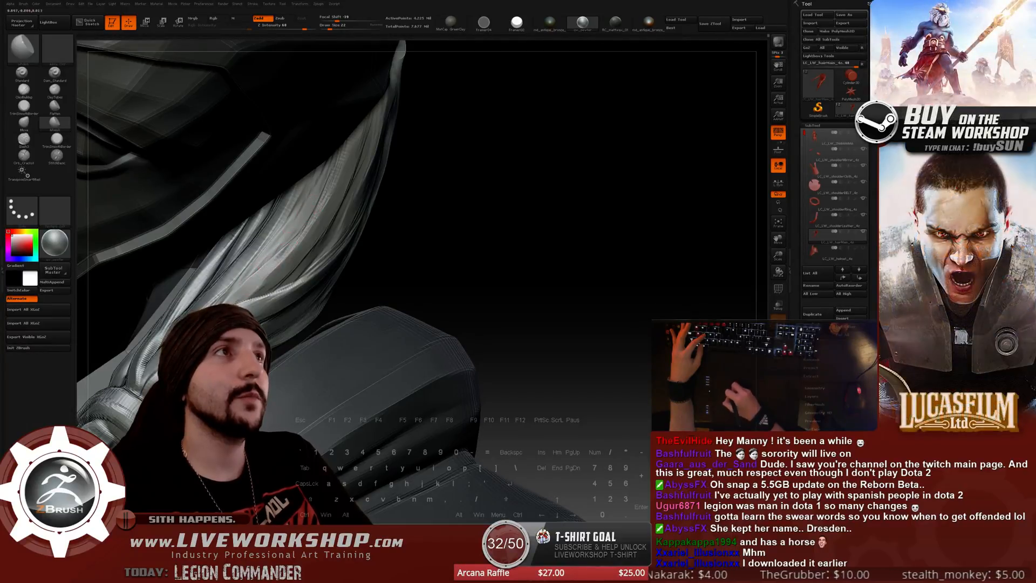
pyautogui.moveTo(410, 243); pyautogui.dragTo(374, 153)
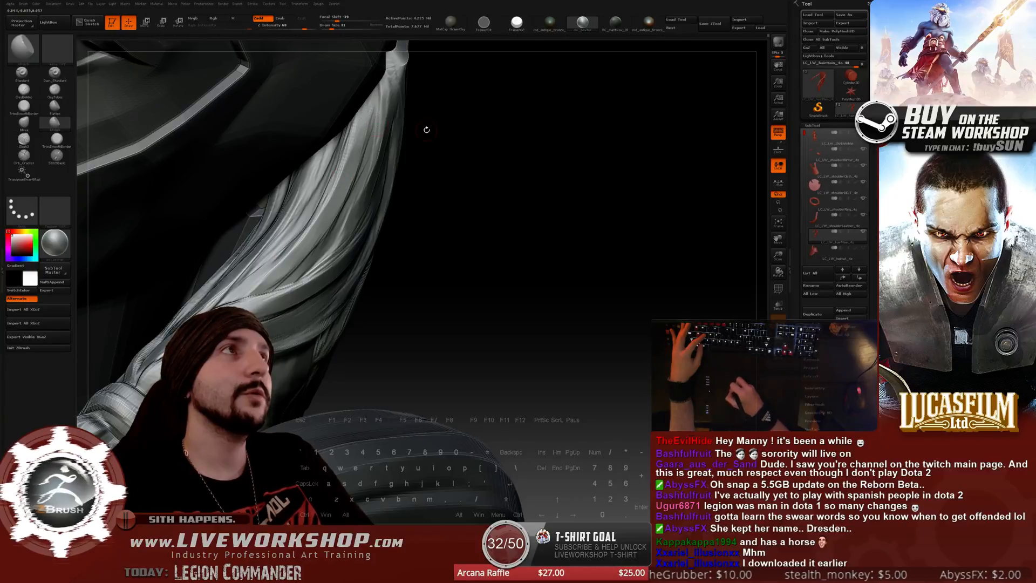
pyautogui.moveTo(423, 132); pyautogui.dragTo(346, 192)
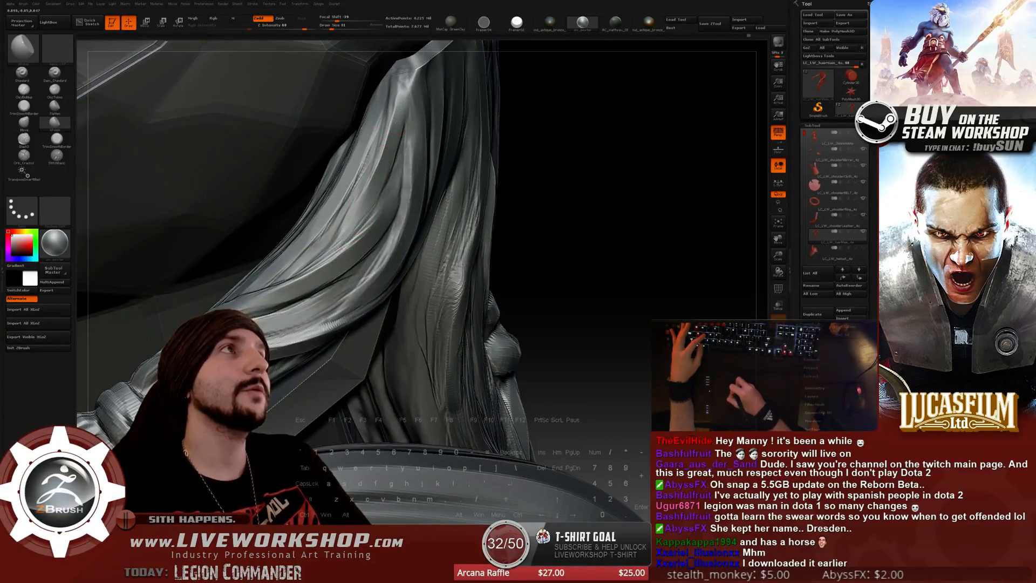
pyautogui.moveTo(549, 145)
pyautogui.mouseDown()
pyautogui.moveTo(559, 178)
pyautogui.moveTo(551, 157)
pyautogui.mouseUp()
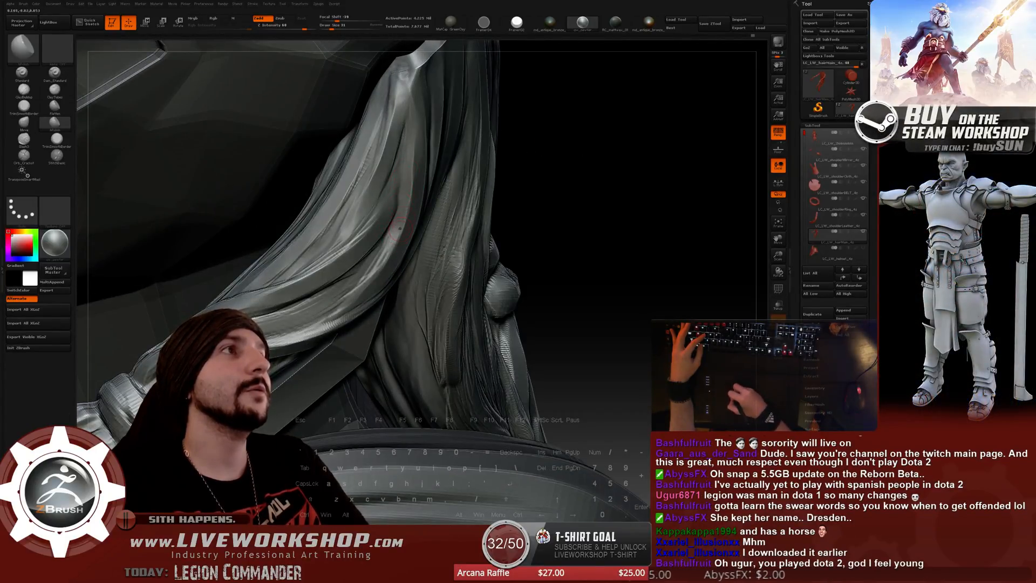
pyautogui.press('b')
pyautogui.press('c')
pyautogui.press('t')
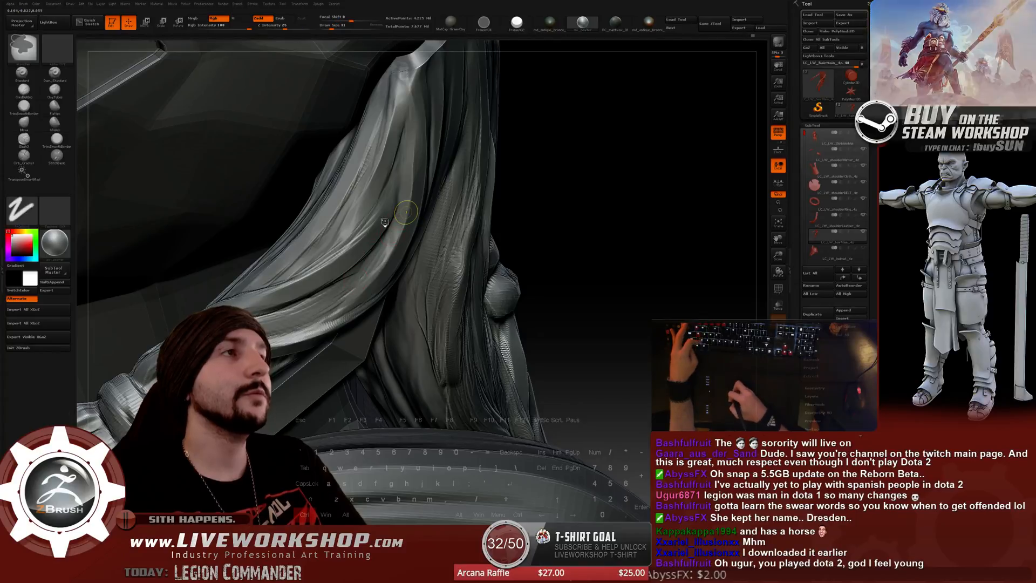
pyautogui.press('b')
pyautogui.press('s')
pyautogui.press('t')
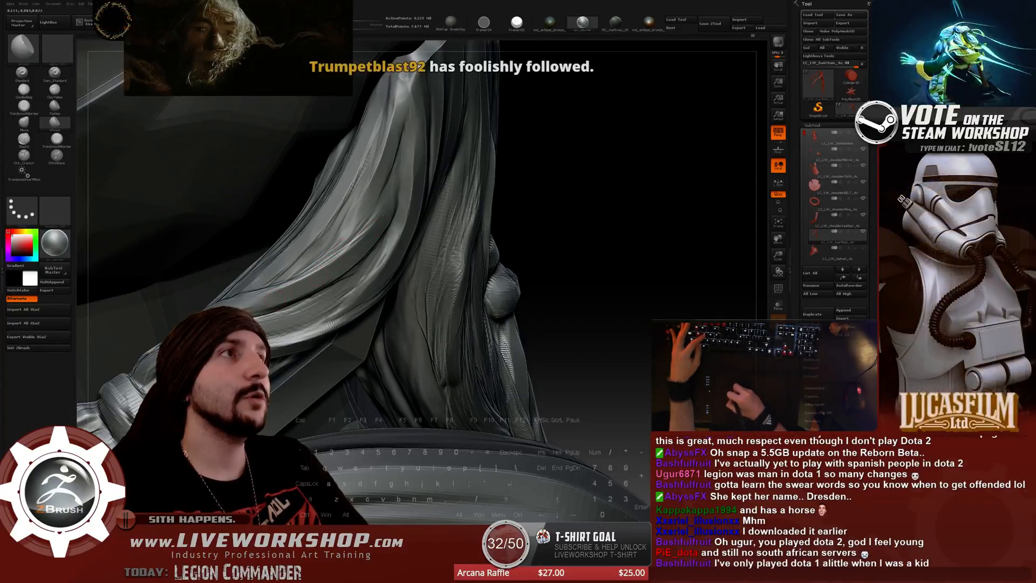
# Sharpen the curved strands along the middle of the side lock where it bends away from the back hair.
pyautogui.moveTo(463, 187); pyautogui.dragTo(309, 268)
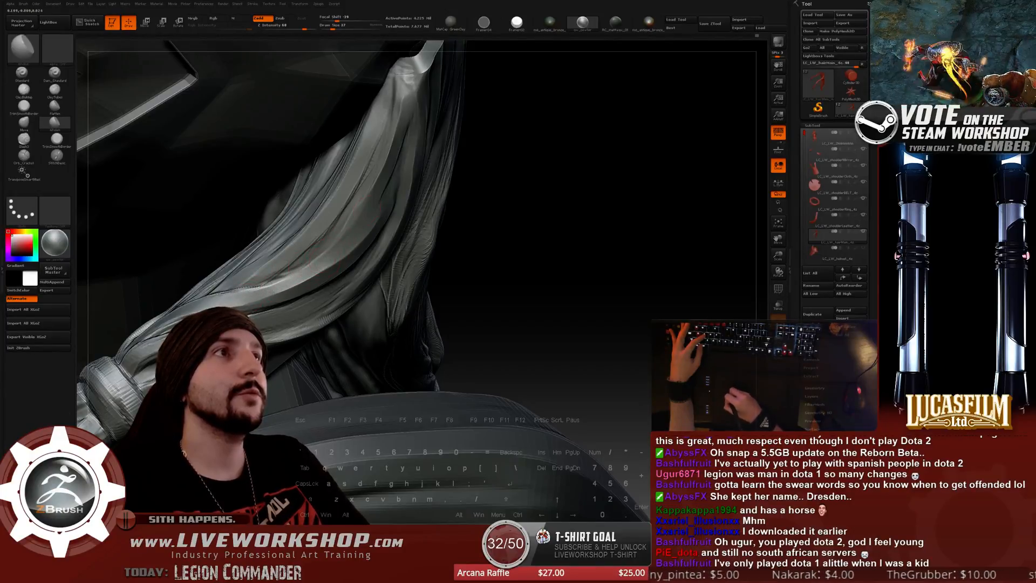
pyautogui.moveTo(477, 238); pyautogui.dragTo(241, 300)
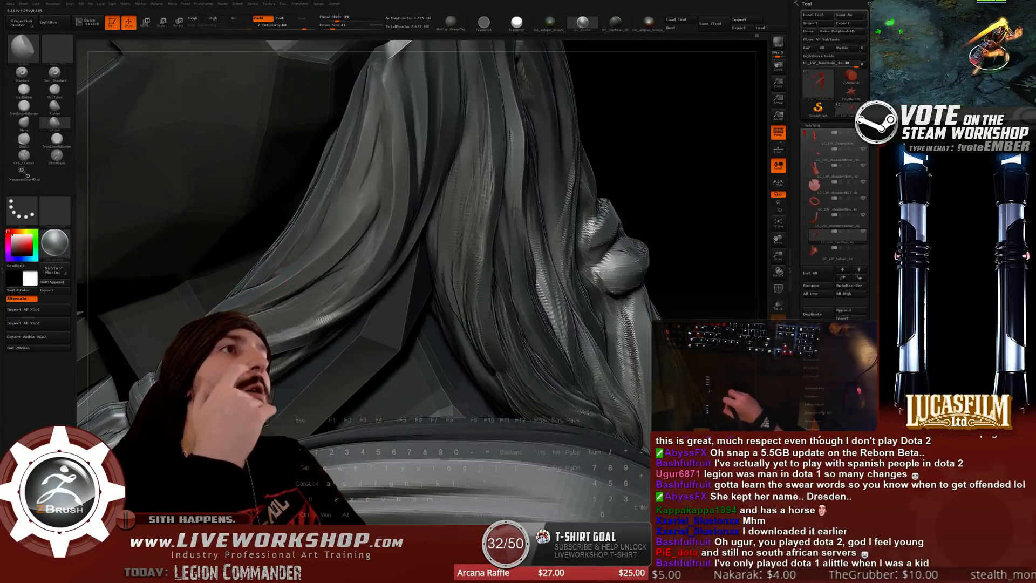
pyautogui.moveTo(693, 132); pyautogui.dragTo(566, 141)
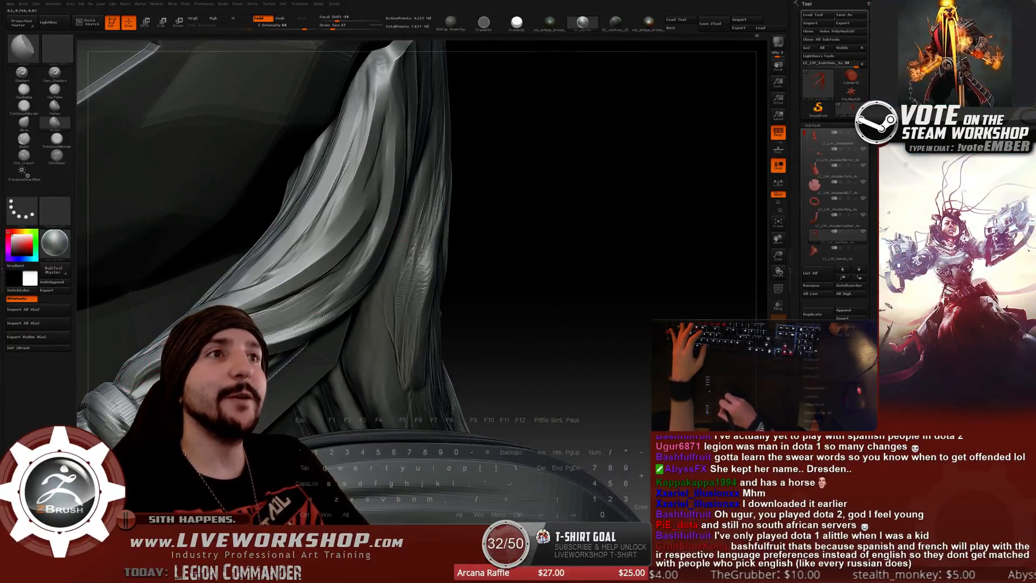
pyautogui.moveTo(537, 238); pyautogui.dragTo(572, 243)
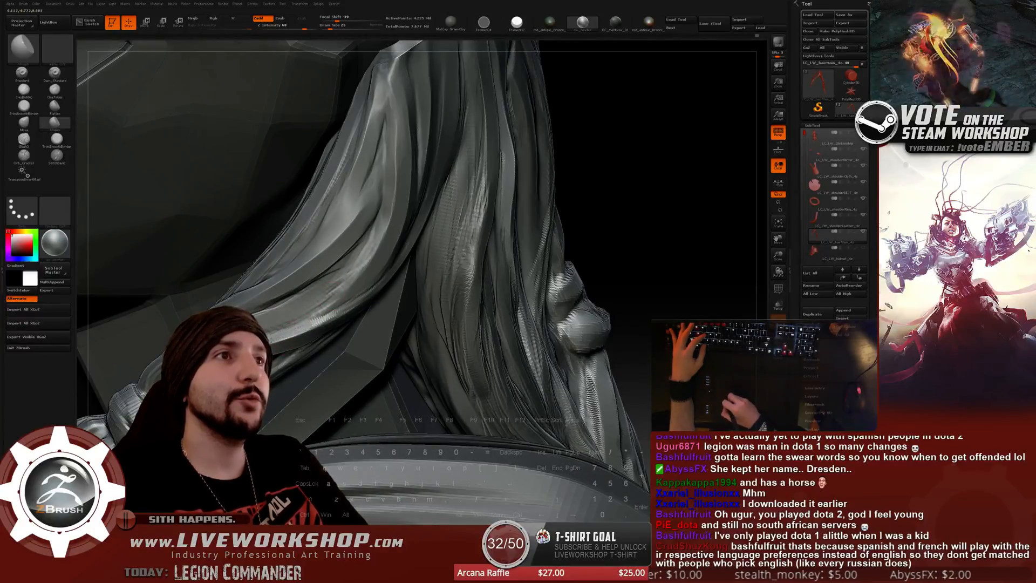
pyautogui.moveTo(512, 237); pyautogui.dragTo(409, 283)
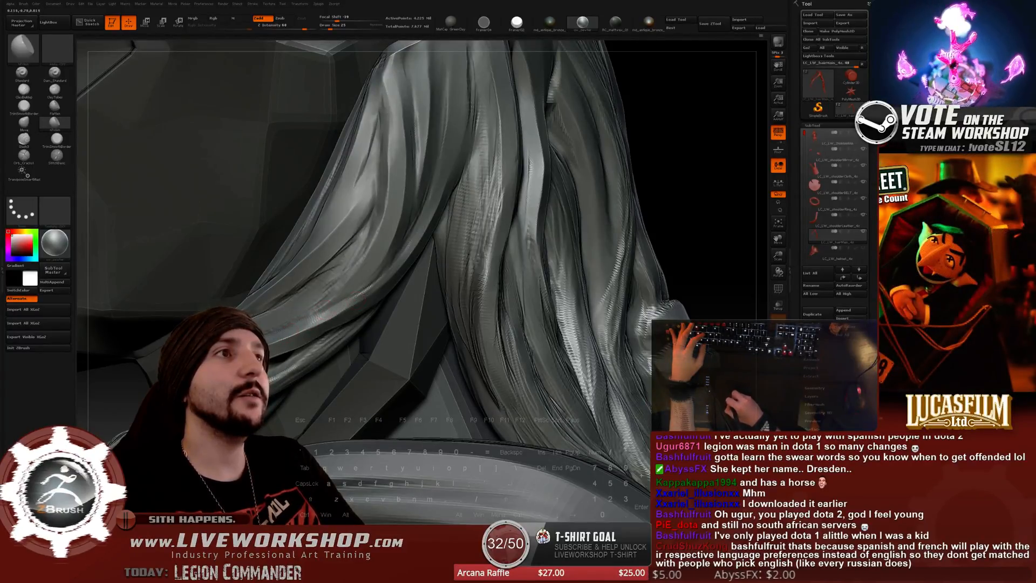
pyautogui.moveTo(385, 276); pyautogui.dragTo(345, 286)
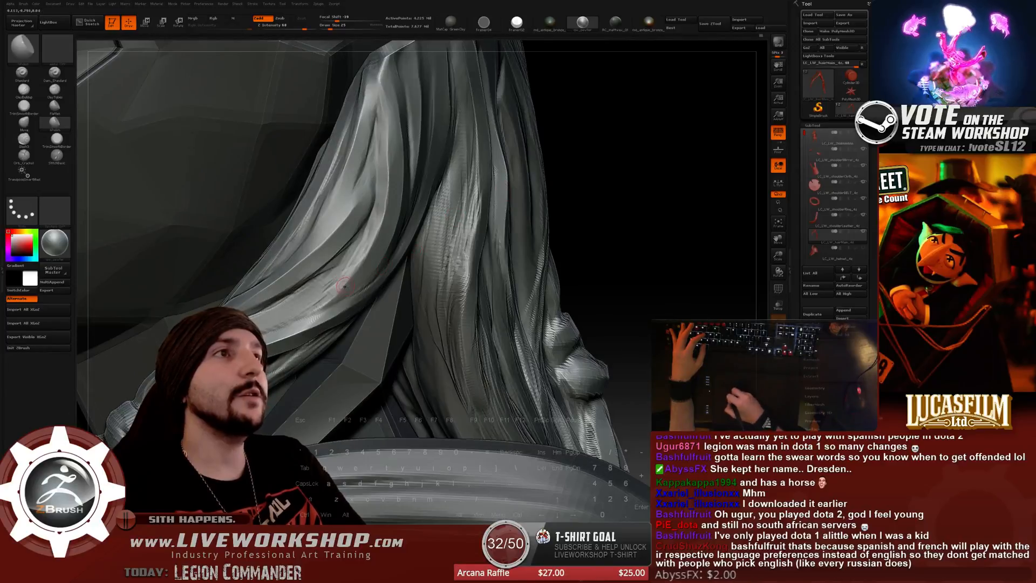
pyautogui.moveTo(366, 245); pyautogui.dragTo(339, 280)
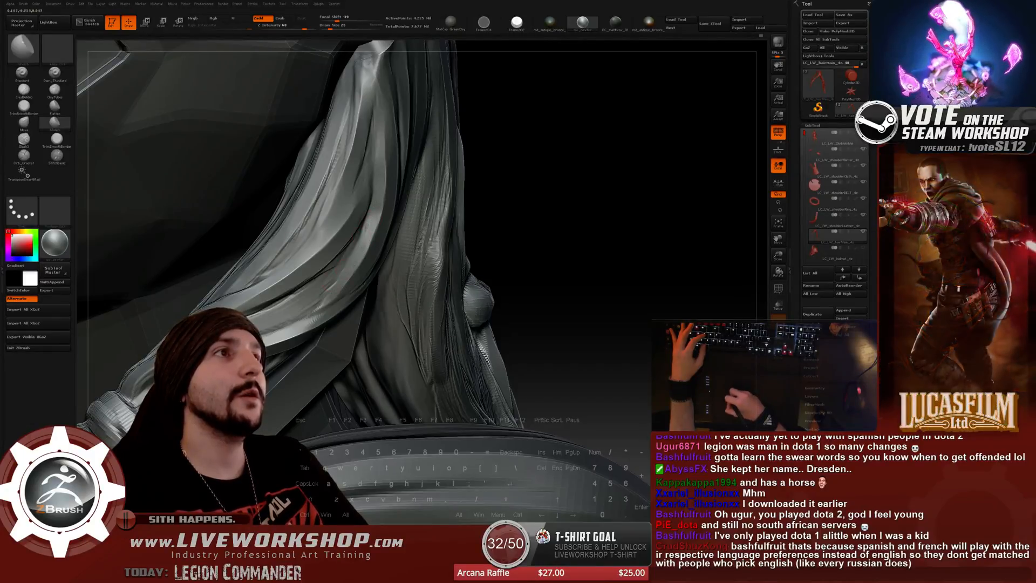
# Refine the front-facing strands of the side lock along the jaw and down toward the hair tie.
pyautogui.moveTo(534, 226)
pyautogui.mouseDown()
pyautogui.moveTo(414, 250)
pyautogui.moveTo(474, 261)
pyautogui.mouseUp()
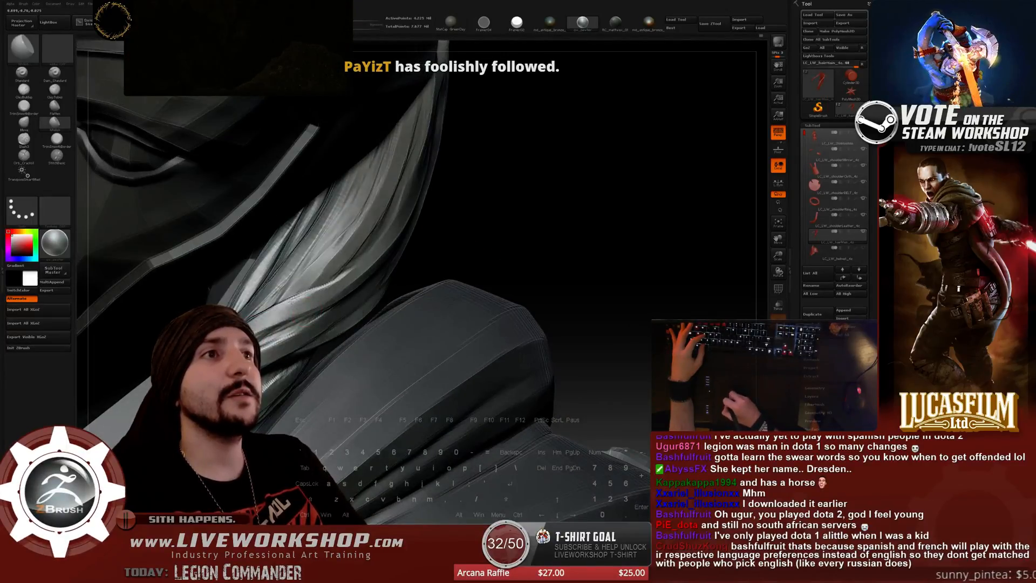
pyautogui.moveTo(557, 209); pyautogui.dragTo(268, 326)
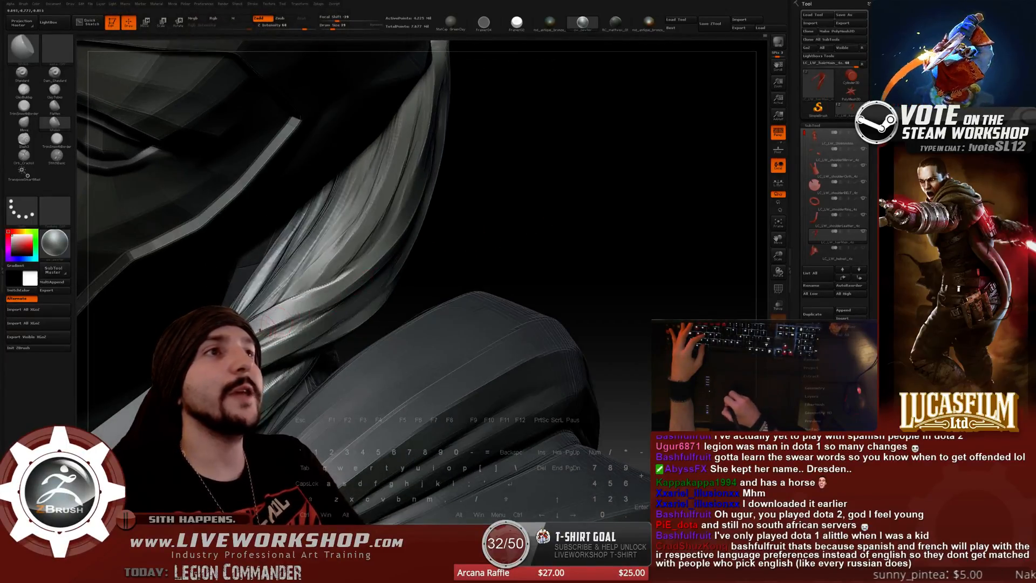
pyautogui.moveTo(545, 239)
pyautogui.mouseDown()
pyautogui.moveTo(488, 226)
pyautogui.moveTo(548, 176)
pyautogui.moveTo(567, 246)
pyautogui.moveTo(260, 289)
pyautogui.mouseUp()
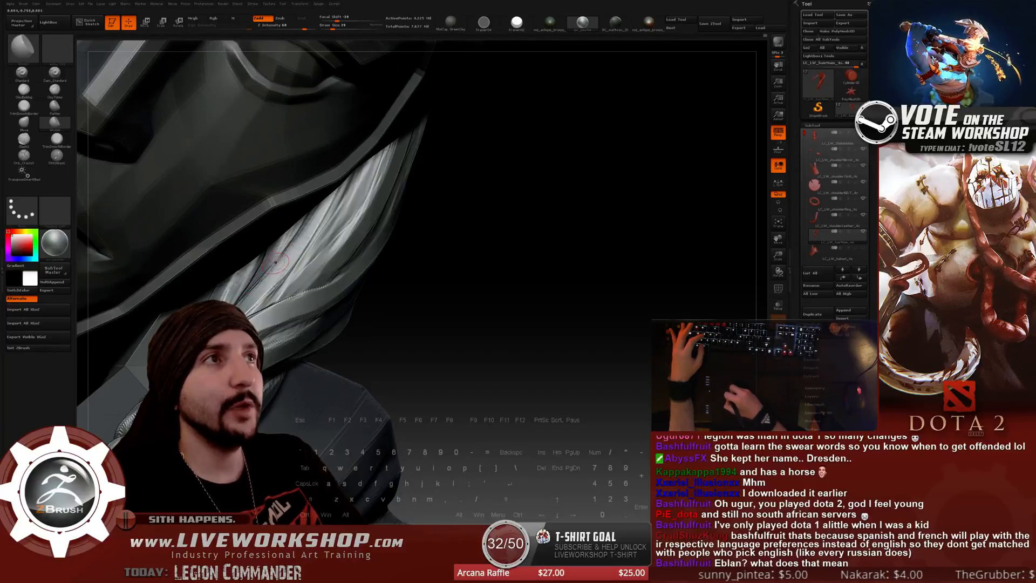
pyautogui.moveTo(514, 205)
pyautogui.mouseDown()
pyautogui.moveTo(534, 189)
pyautogui.moveTo(482, 164)
pyautogui.moveTo(394, 218)
pyautogui.mouseUp()
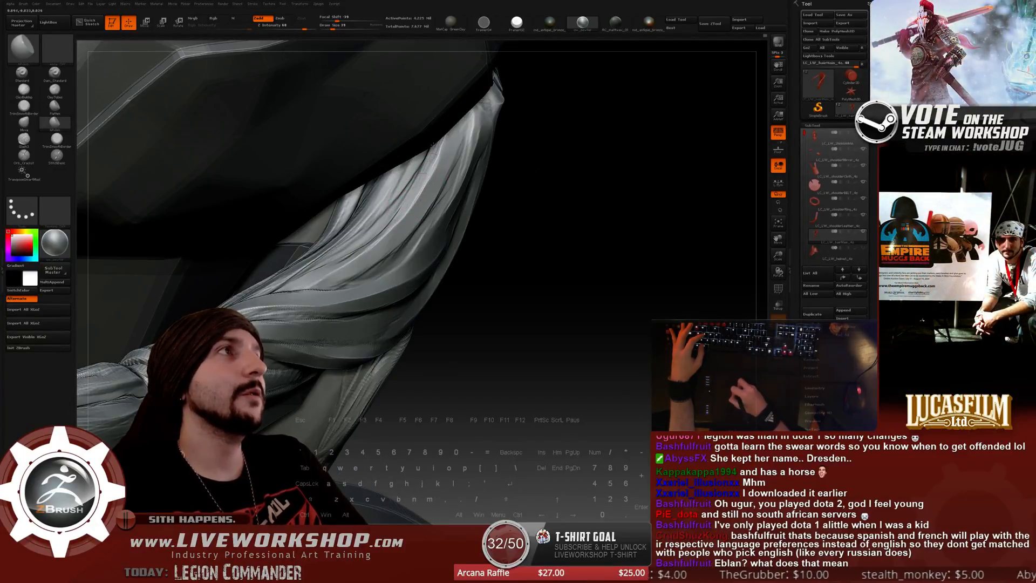
# Check the hair against the whole head, and save the model over its existing ZTL file.
pyautogui.moveTo(563, 273); pyautogui.dragTo(656, 122)
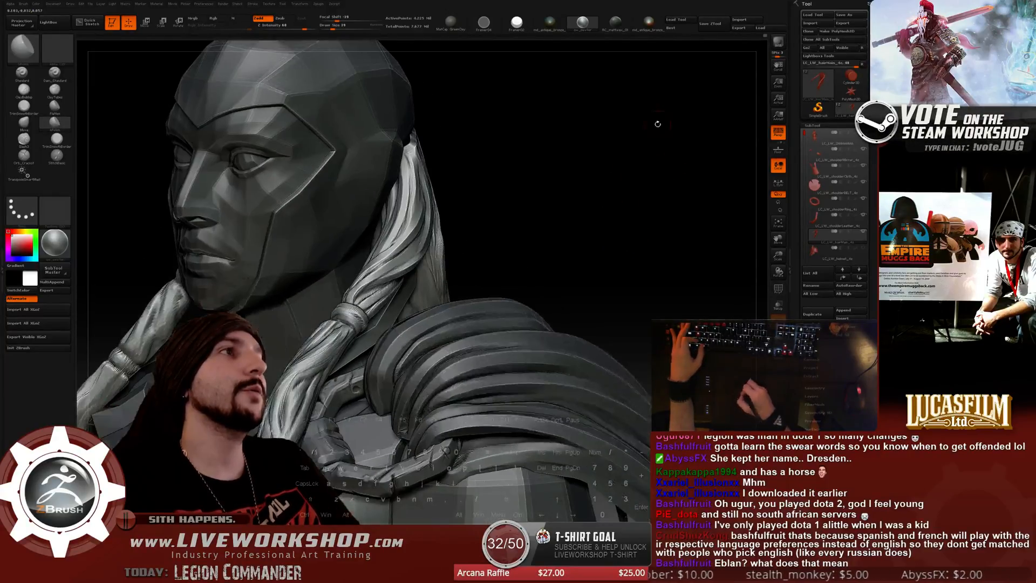
pyautogui.click(711, 25)
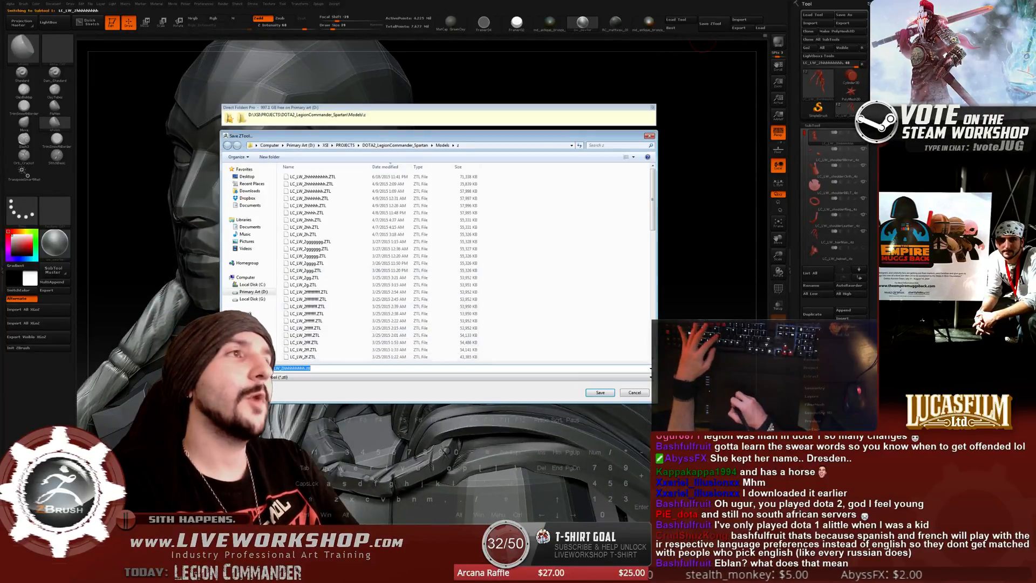
pyautogui.press('Return')
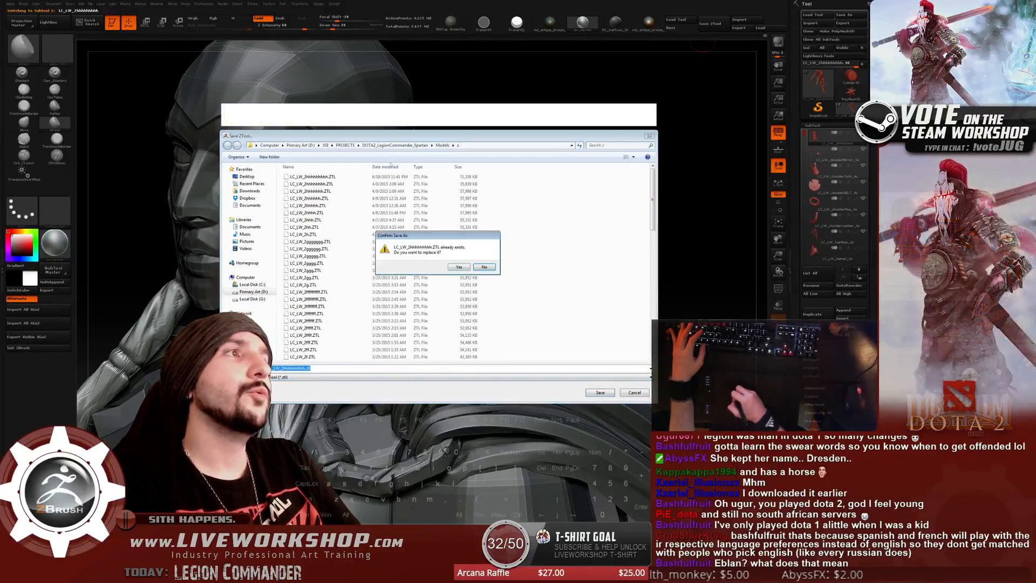
pyautogui.press('Return')
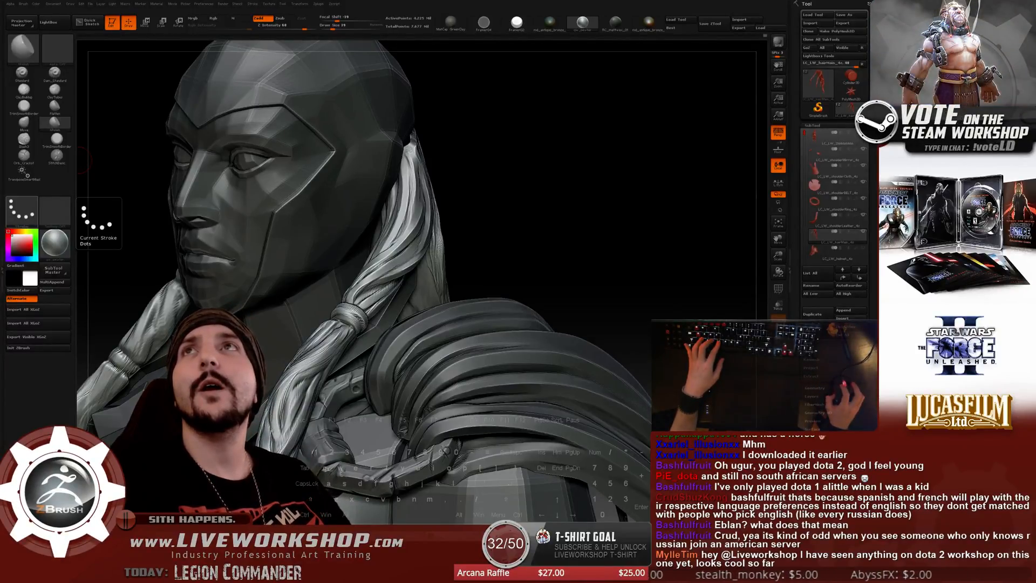
# Switch to the Ultimate Twitch Bot options and show the list of custom chat commands.
pyautogui.moveTo(162, 84); pyautogui.dragTo(182, 118)
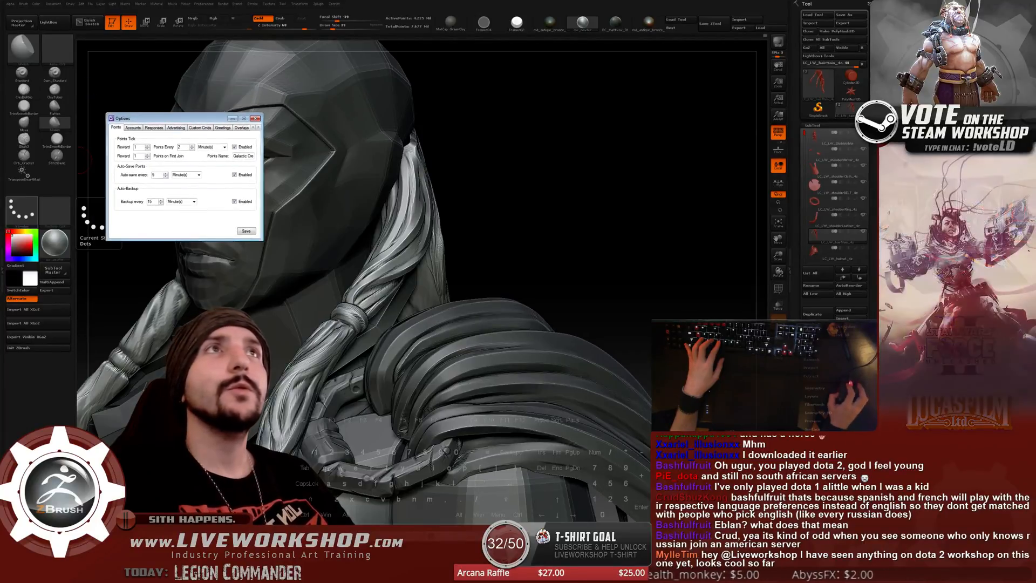
pyautogui.click(133, 128)
pyautogui.click(154, 127)
pyautogui.click(176, 127)
pyautogui.click(200, 127)
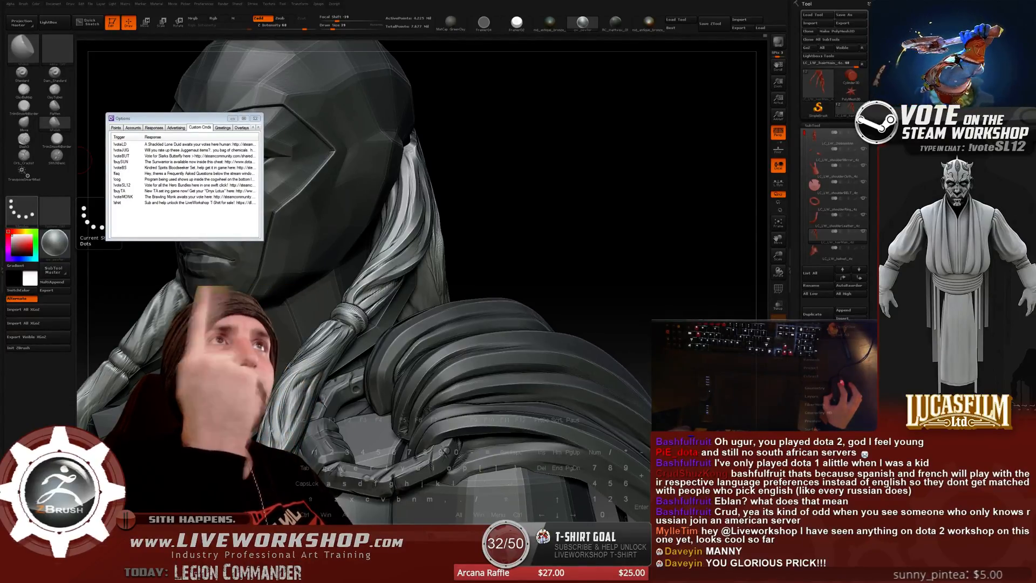
# Create a new custom chat command with the trigger !voteQOP.
pyautogui.rightClick(153, 210)
pyautogui.click(168, 215)
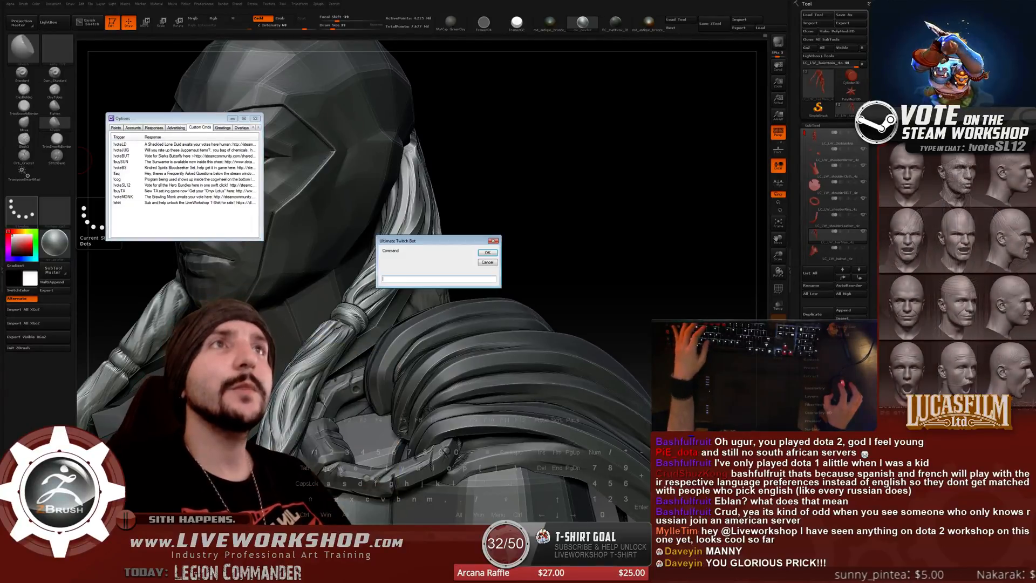
pyautogui.moveTo(432, 241); pyautogui.dragTo(306, 234)
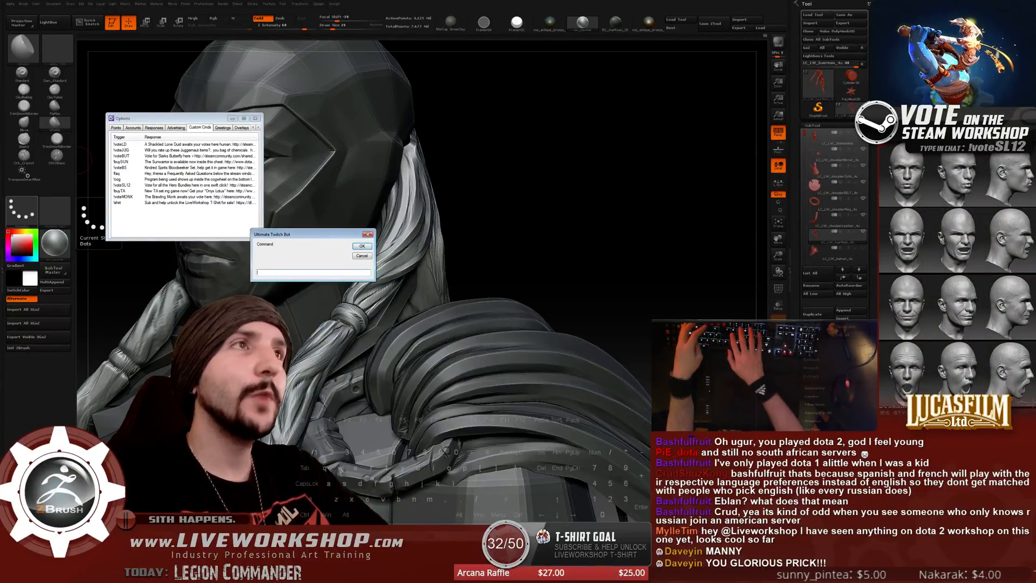
pyautogui.write('!')
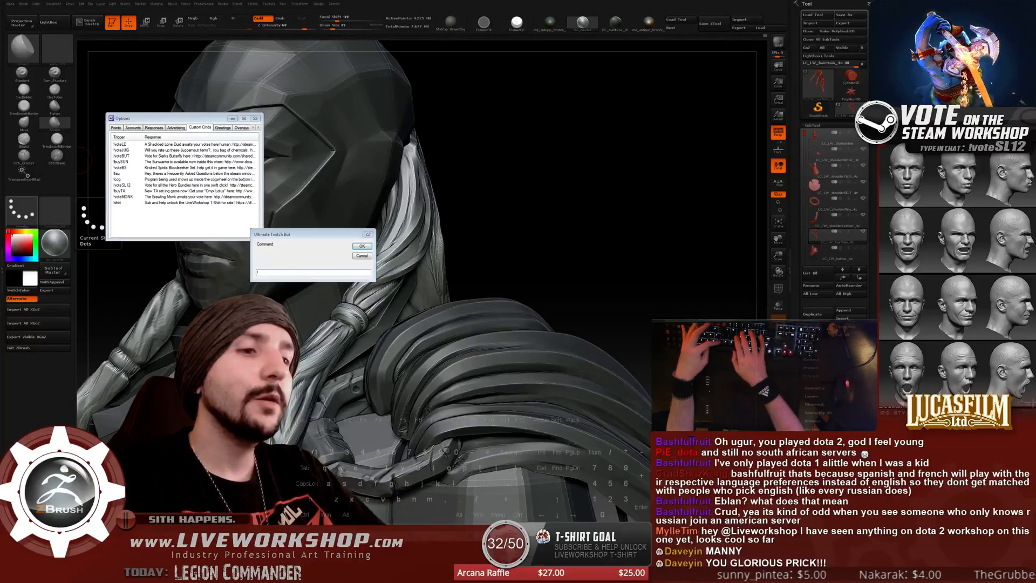
pyautogui.write('vote')
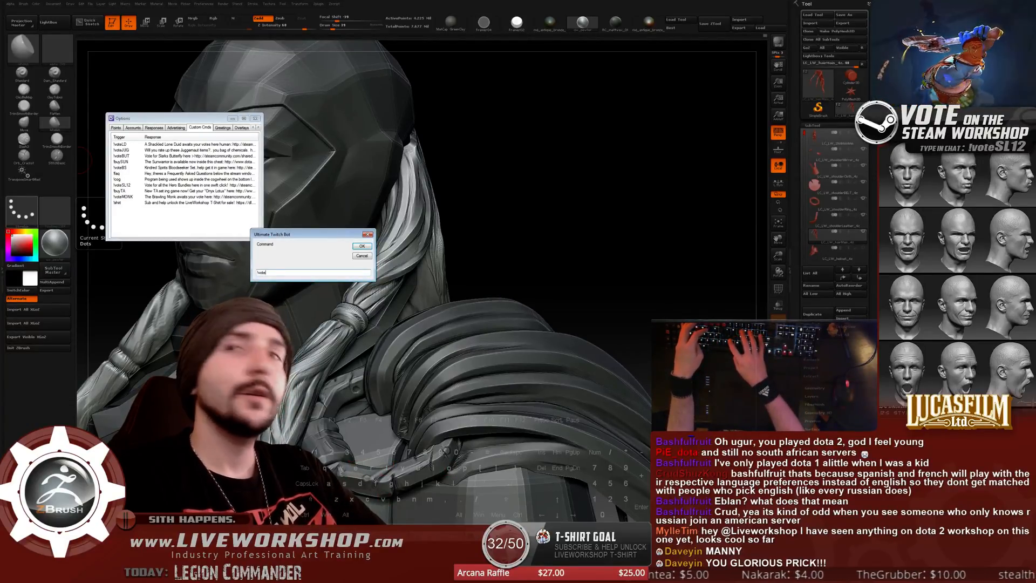
pyautogui.write('QOP')
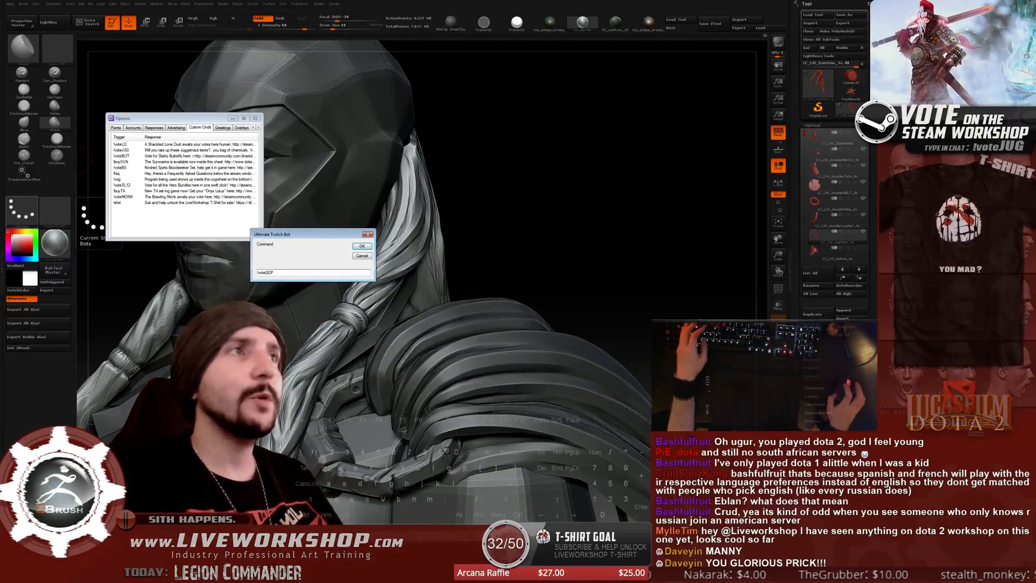
pyautogui.press('Return')
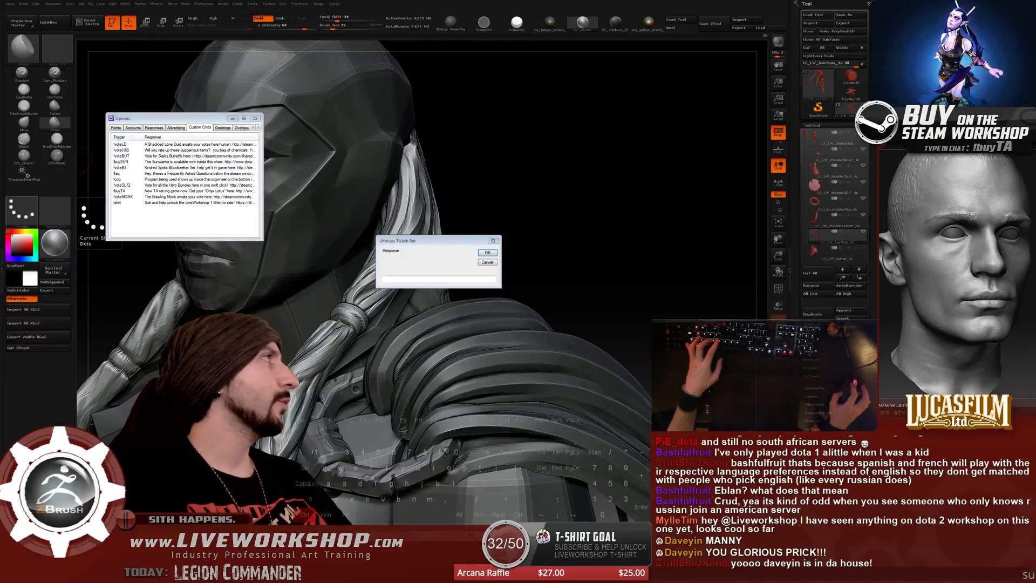
pyautogui.click(383, 279)
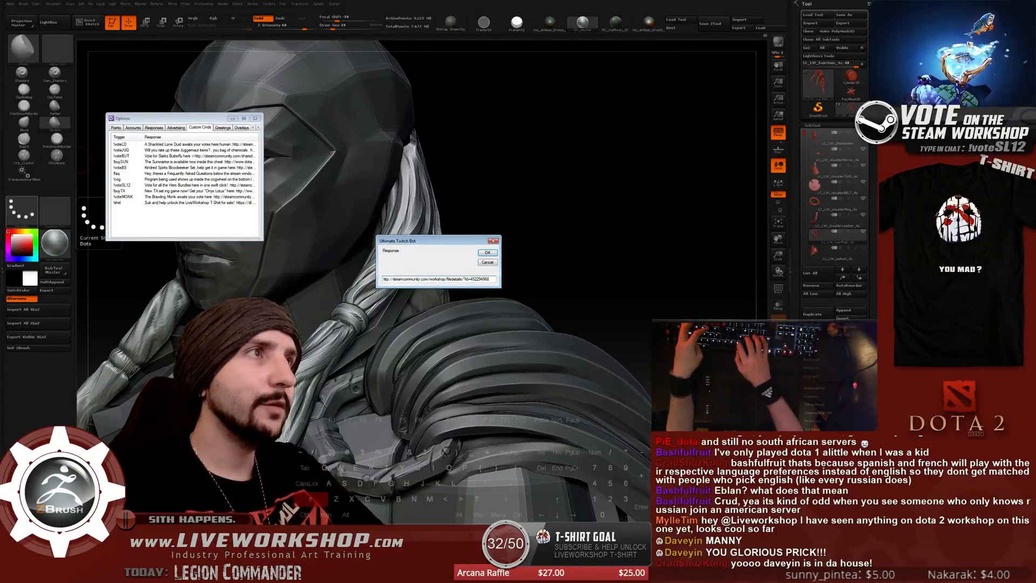
pyautogui.write('Malev')
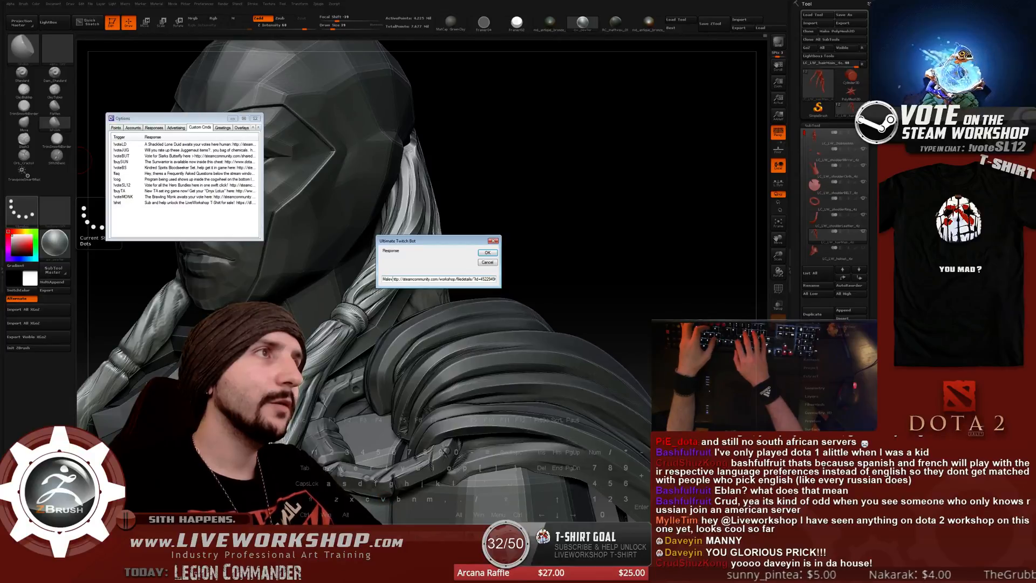
pyautogui.write('olence')
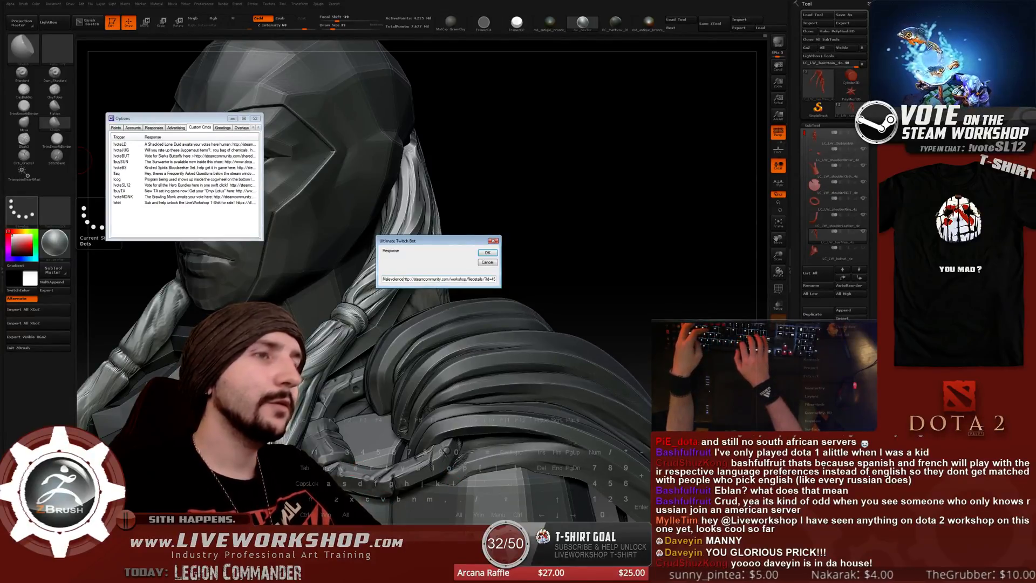
pyautogui.write(', Dendi QOP')
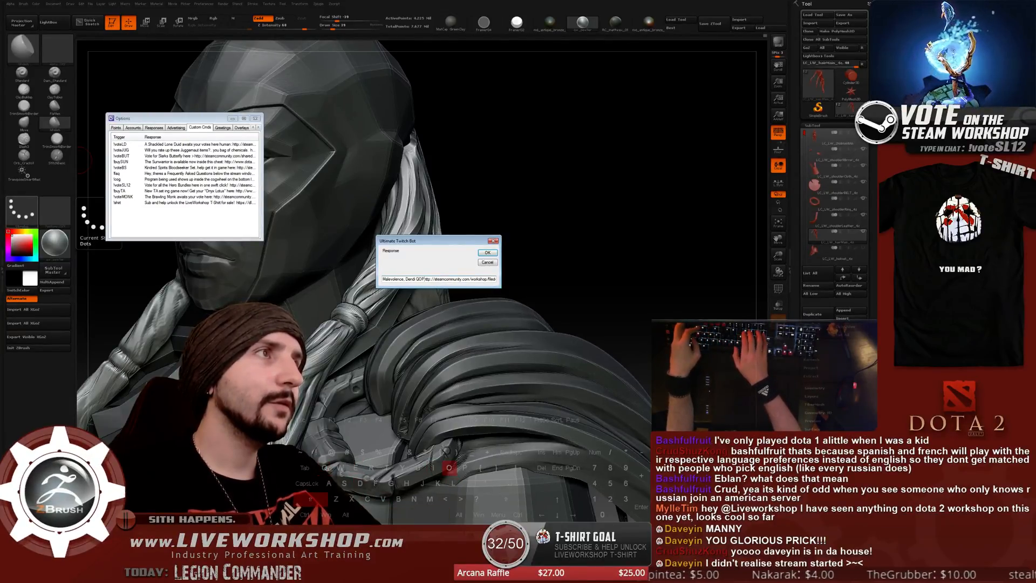
pyautogui.write(':')
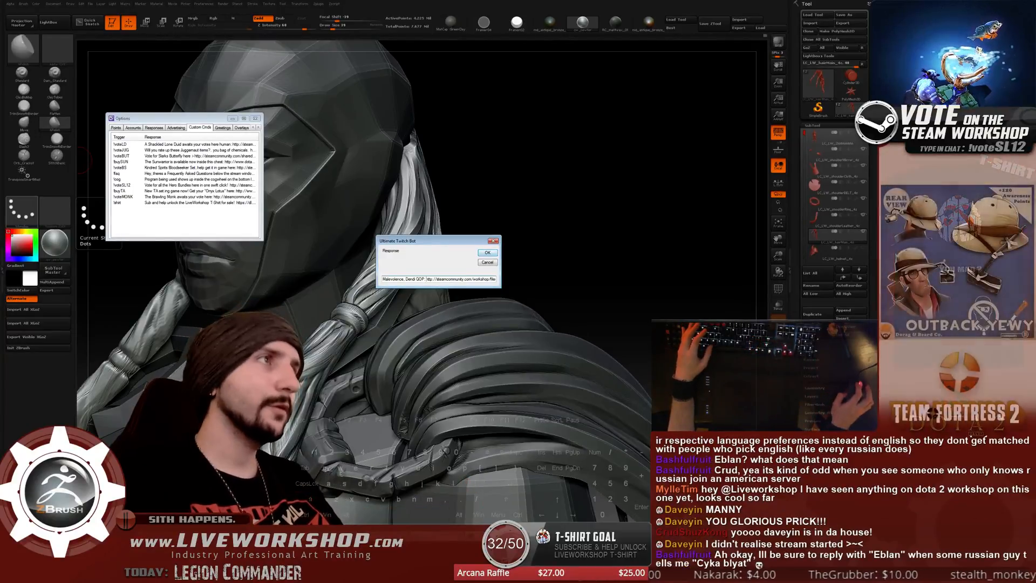
pyautogui.press('Return')
pyautogui.moveTo(179, 118); pyautogui.dragTo(164, 123)
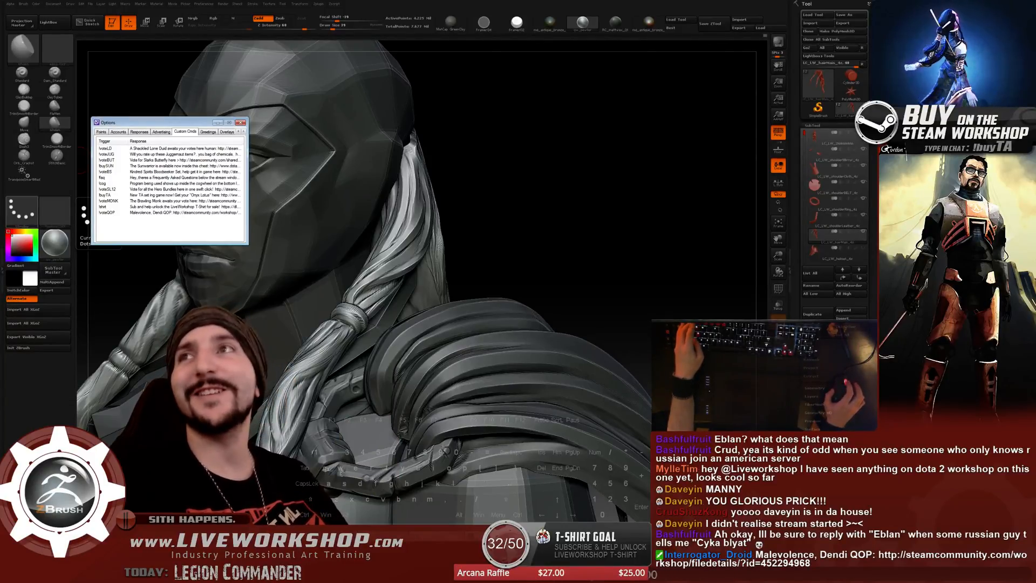
# Create another custom chat command with the trigger !voteBREW.
pyautogui.rightClick(132, 225)
pyautogui.click(145, 228)
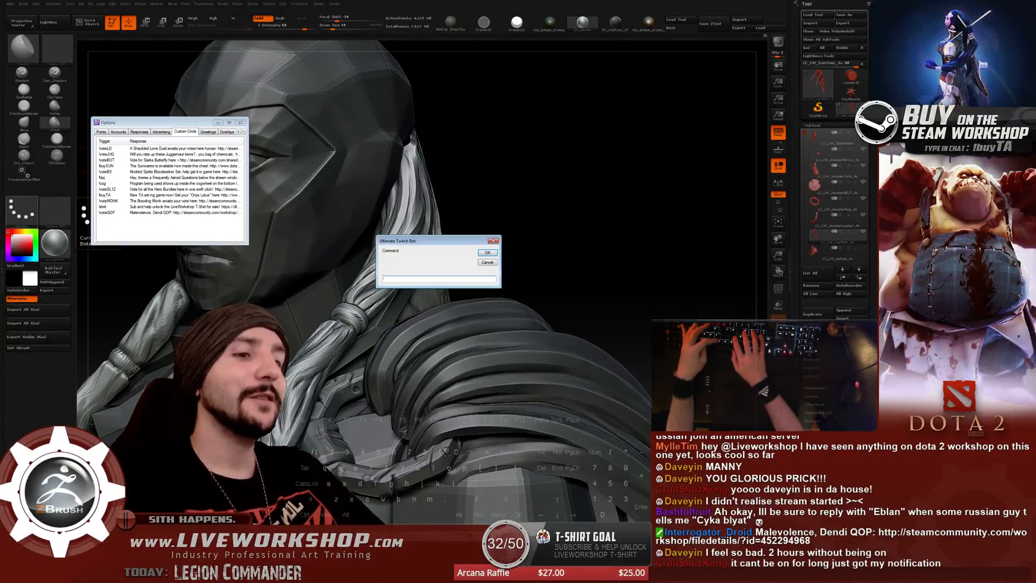
pyautogui.write('!voteBER')
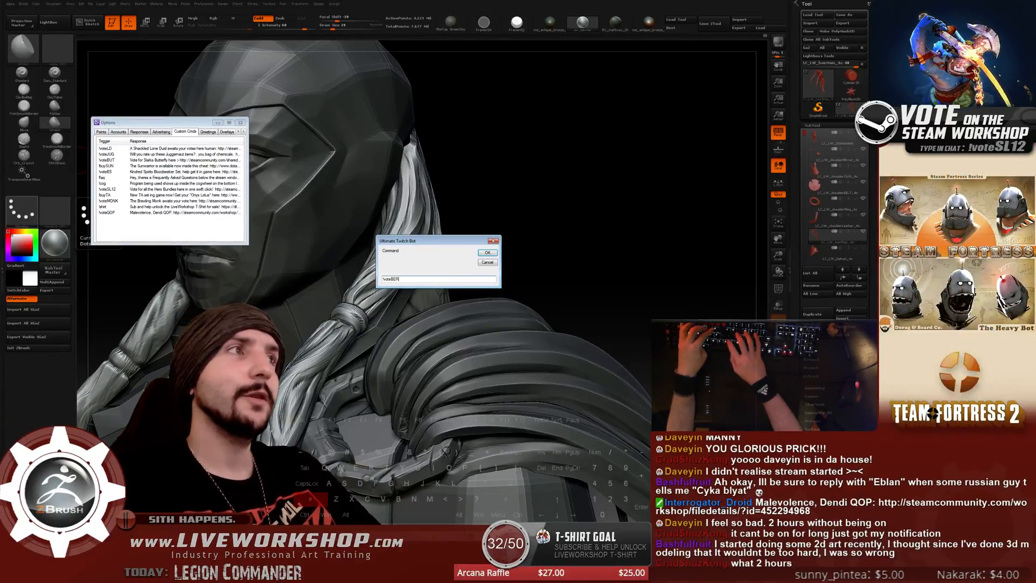
pyautogui.write('B')
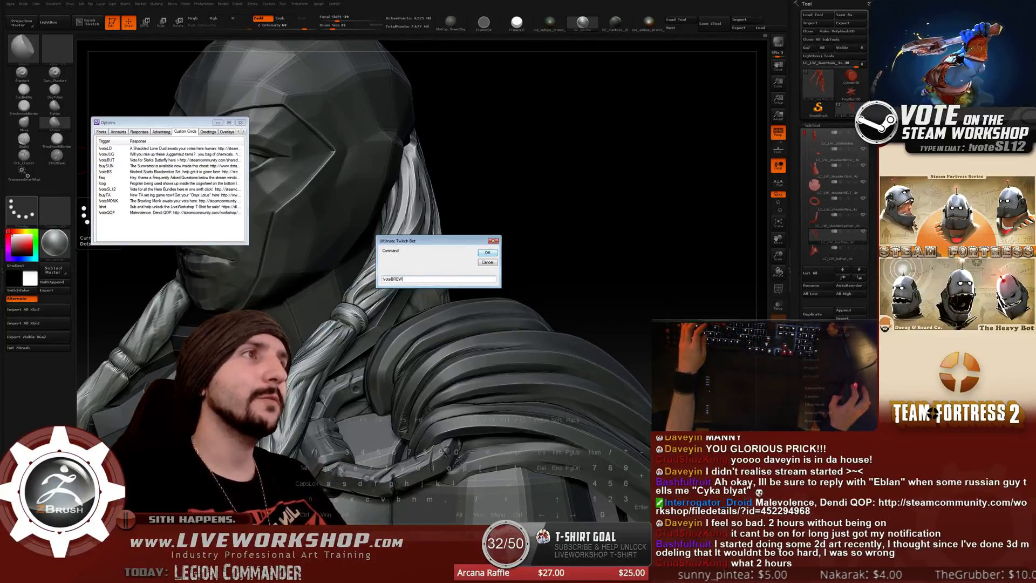
pyautogui.press('Return')
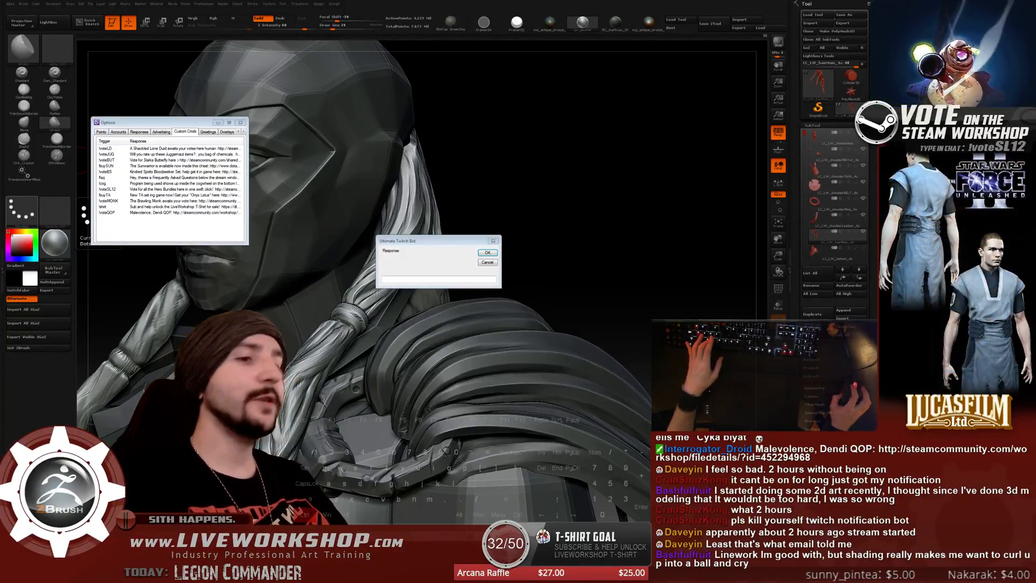
pyautogui.click(438, 279)
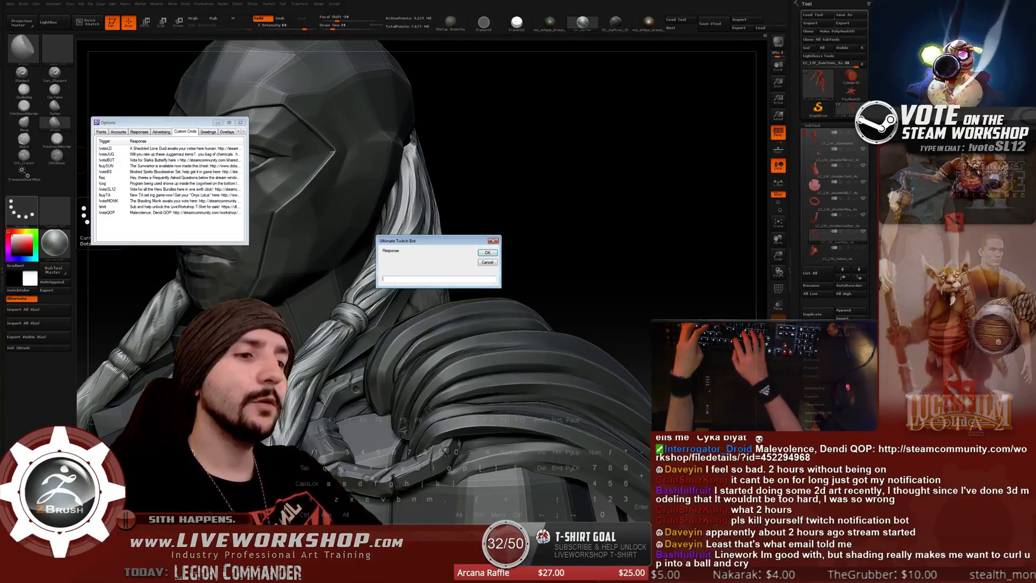
pyautogui.write('u')
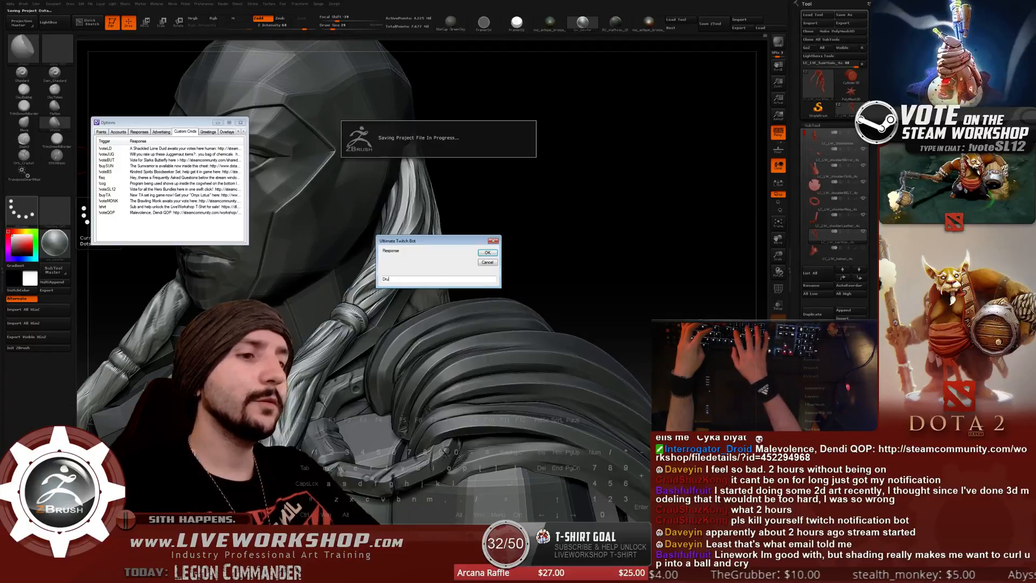
pyautogui.write('nker')
pyautogui.press('BackSpace')
pyautogui.write('n')
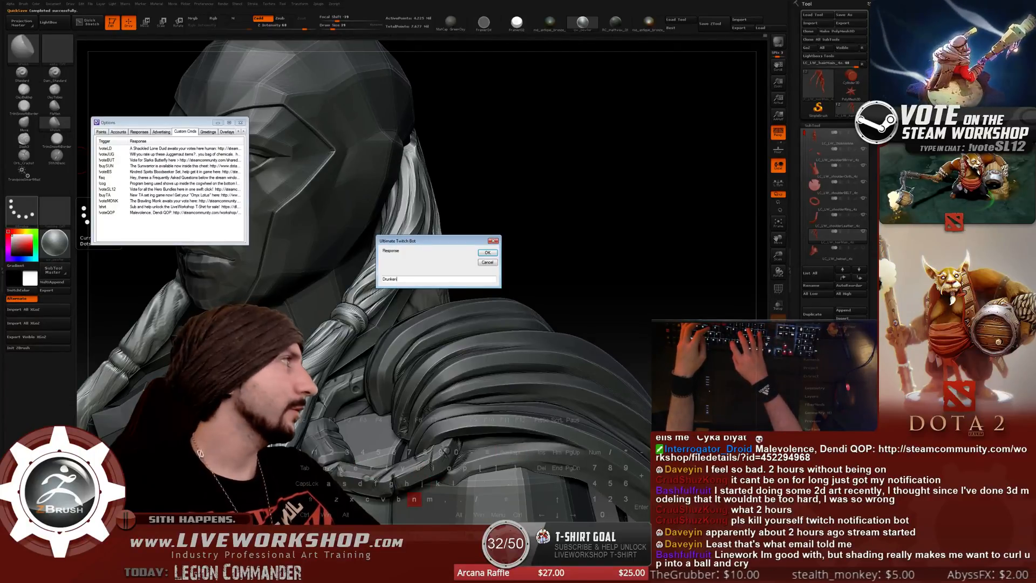
pyautogui.write(' Monk')
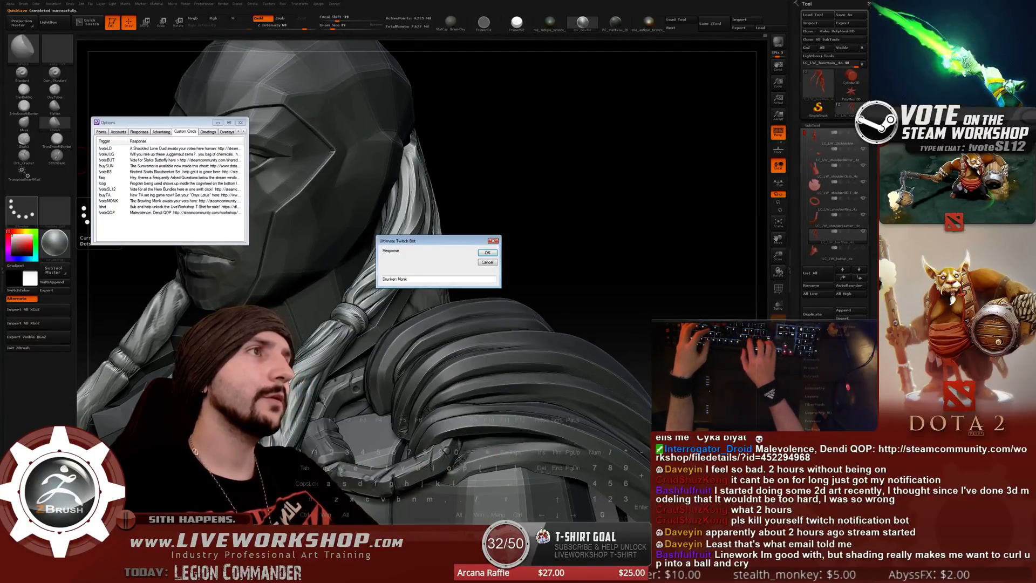
pyautogui.write(':')
pyautogui.write('http://steamcommunity.com/workshop/filedetails/?id=450675764')
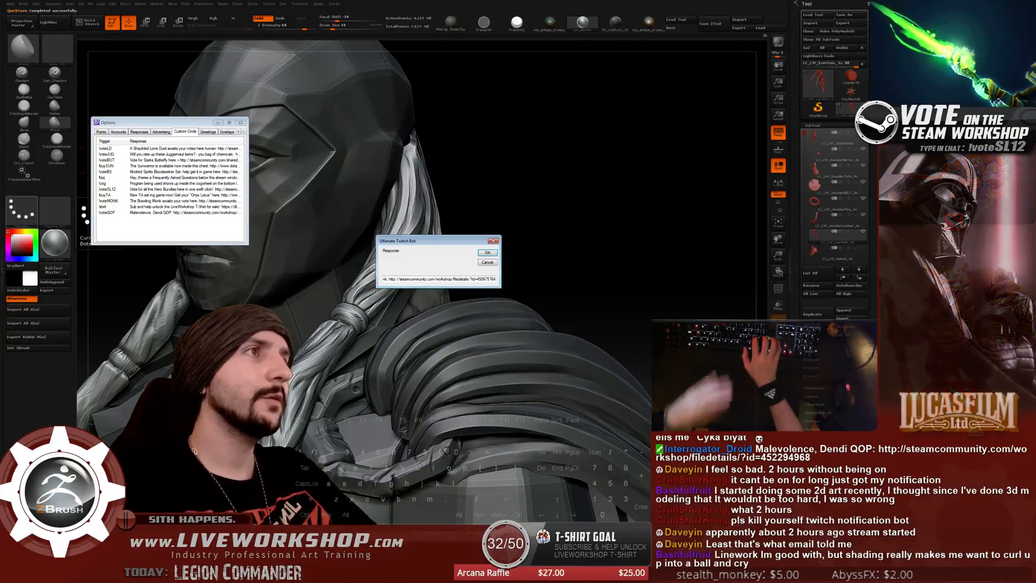
pyautogui.press('Home')
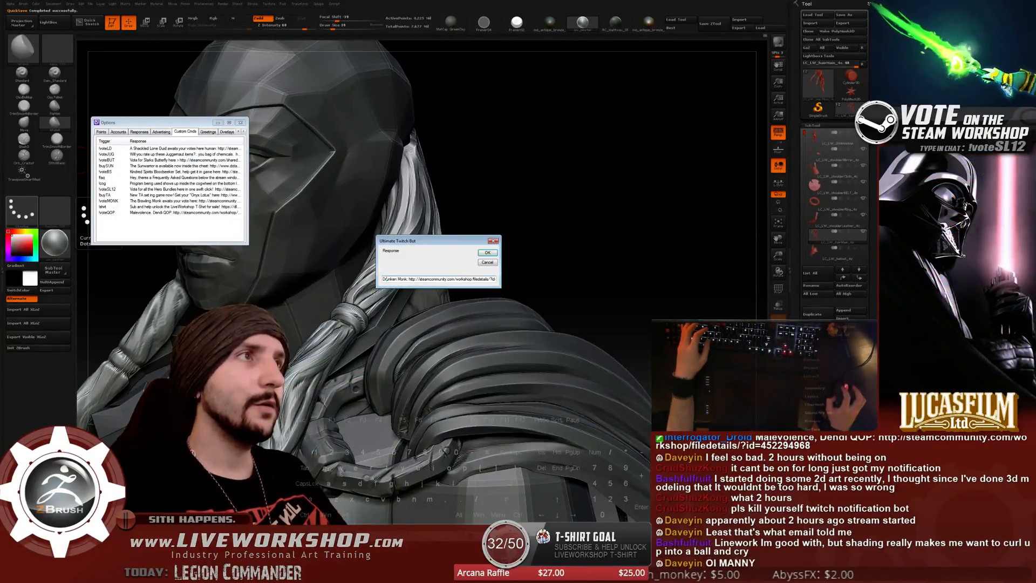
pyautogui.write('Vote for the')
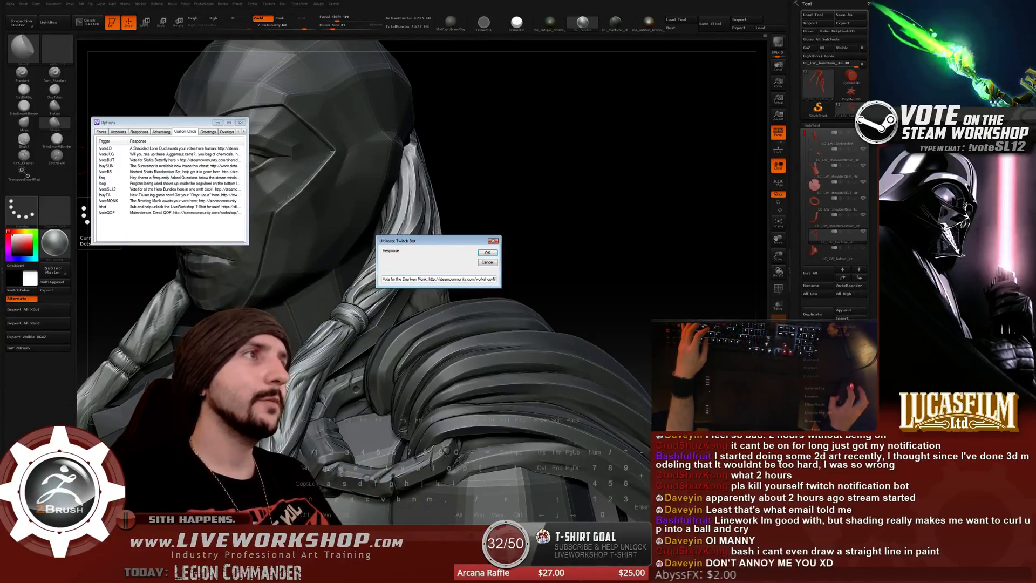
pyautogui.press('Return')
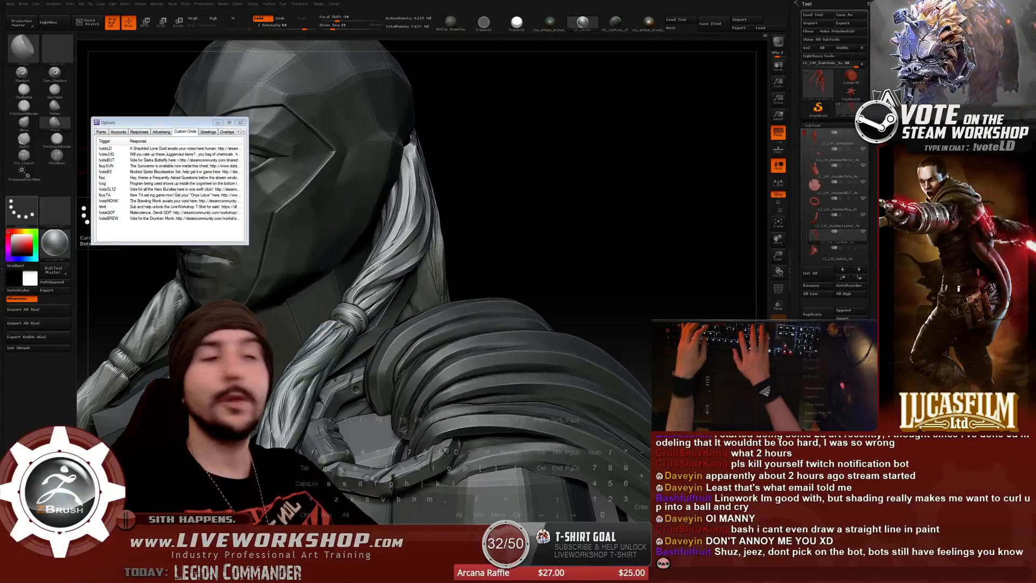
pyautogui.write('t')
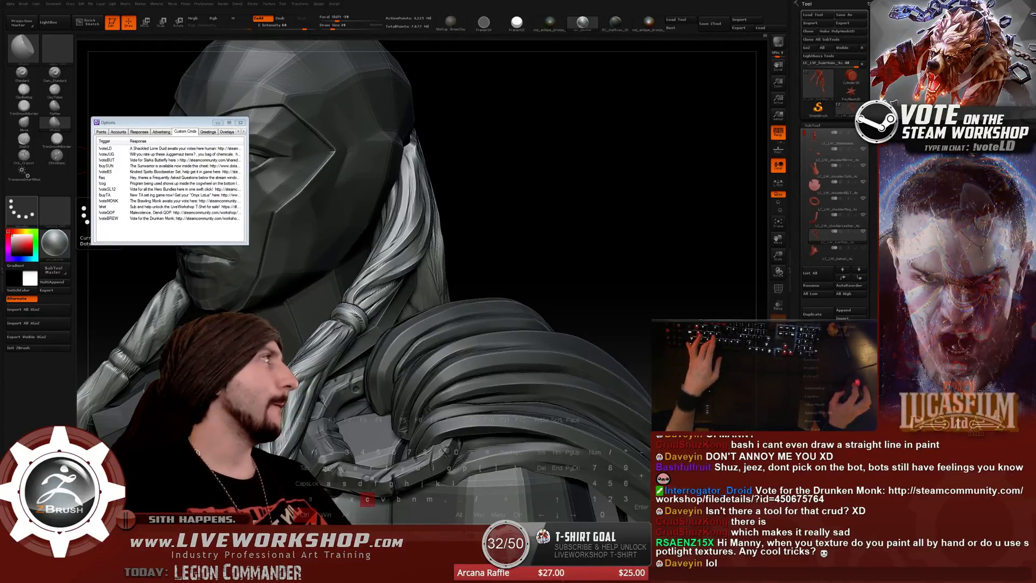
# Create a further custom chat command with the trigger !voteEMBER.
pyautogui.rightClick(123, 228)
pyautogui.click(135, 231)
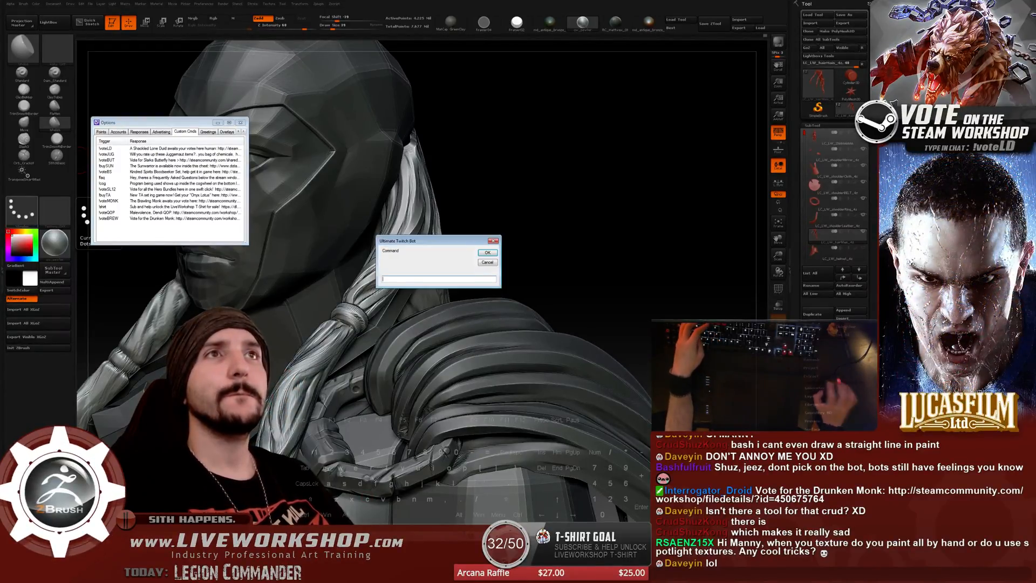
pyautogui.write('!co')
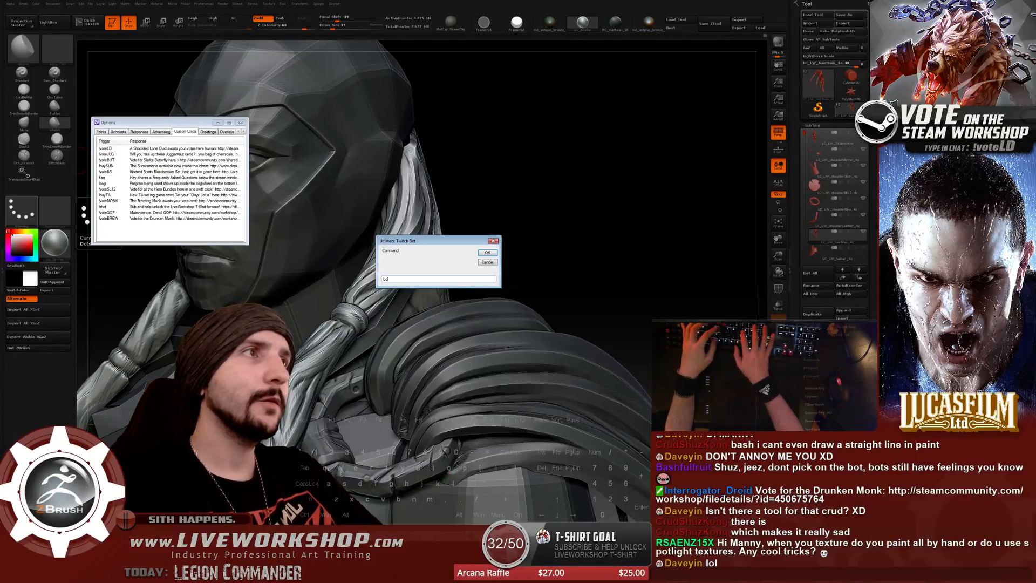
pyautogui.press('BackSpace')
pyautogui.write('vote')
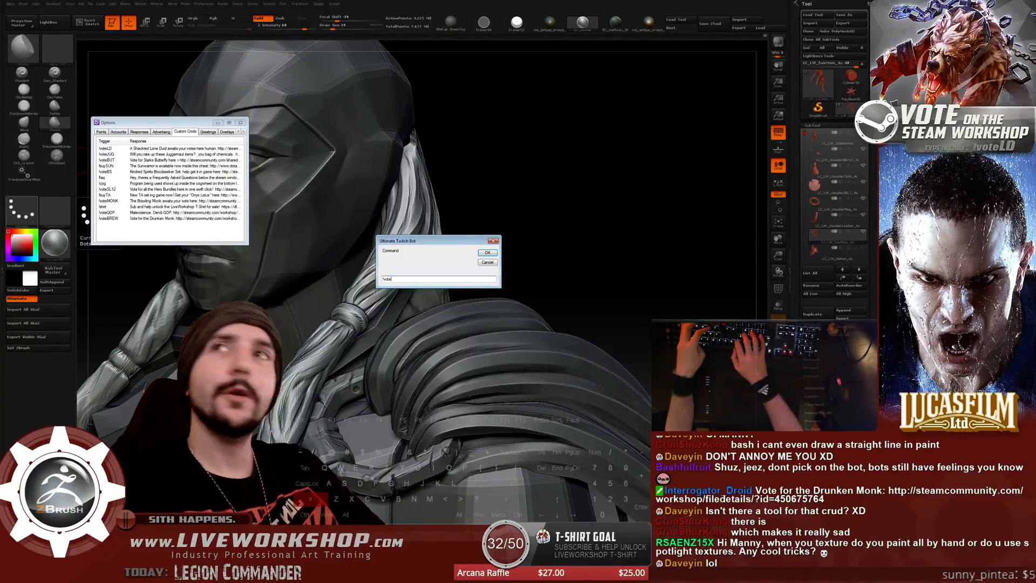
pyautogui.write('EMBER')
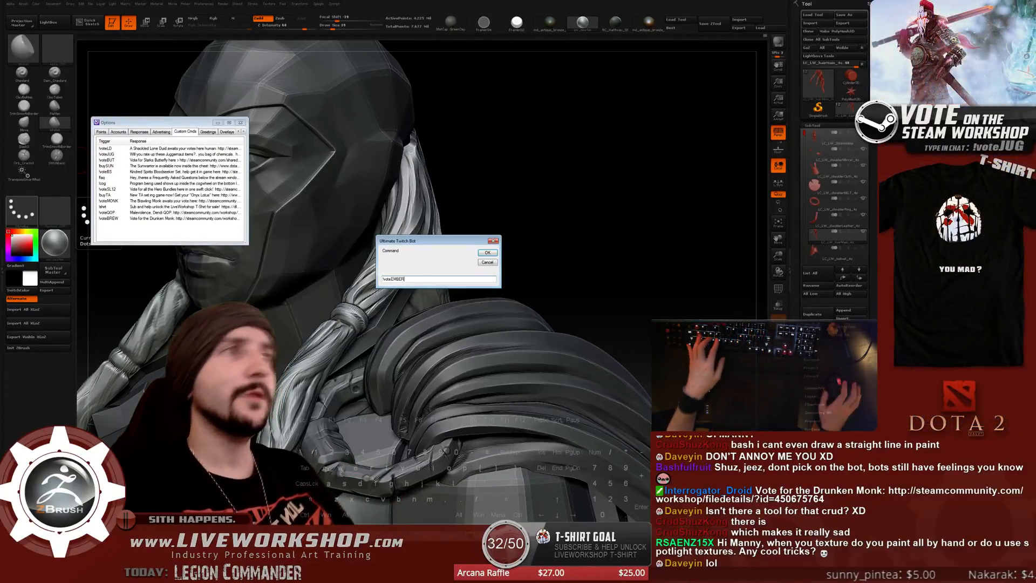
pyautogui.press('Return')
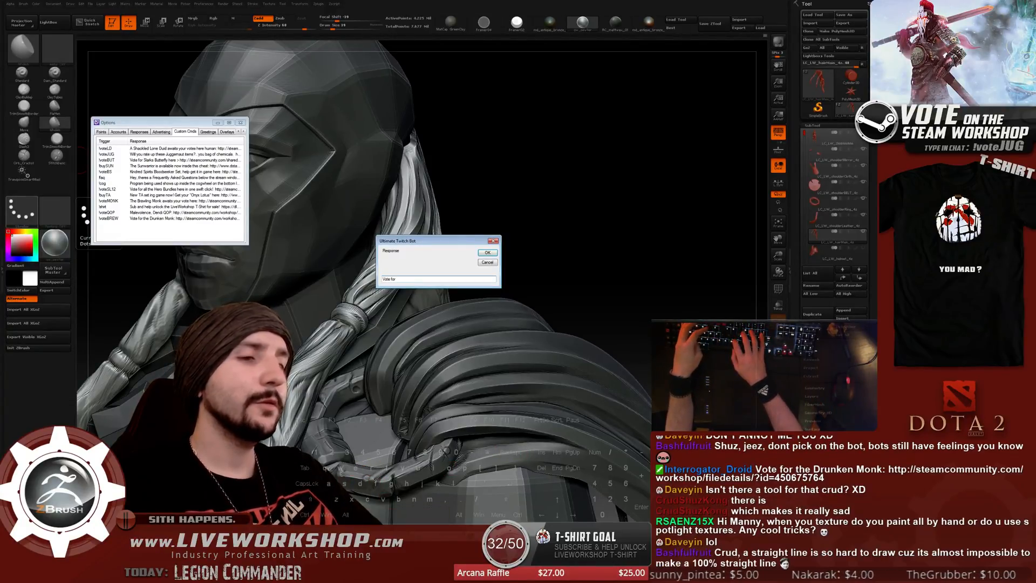
# Set the !voteEMBER response to "Vote for Sensei Sindur here:" followed by the copied Steam Workshop link.
pyautogui.write('Sensei ')
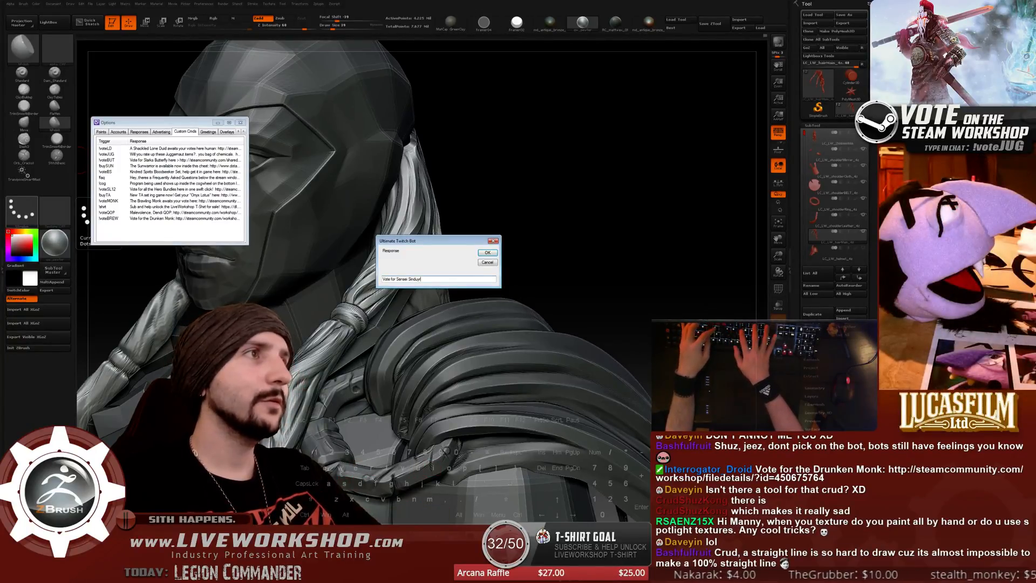
pyautogui.write('Sindu')
pyautogui.hotkey('ctrl', 'v')
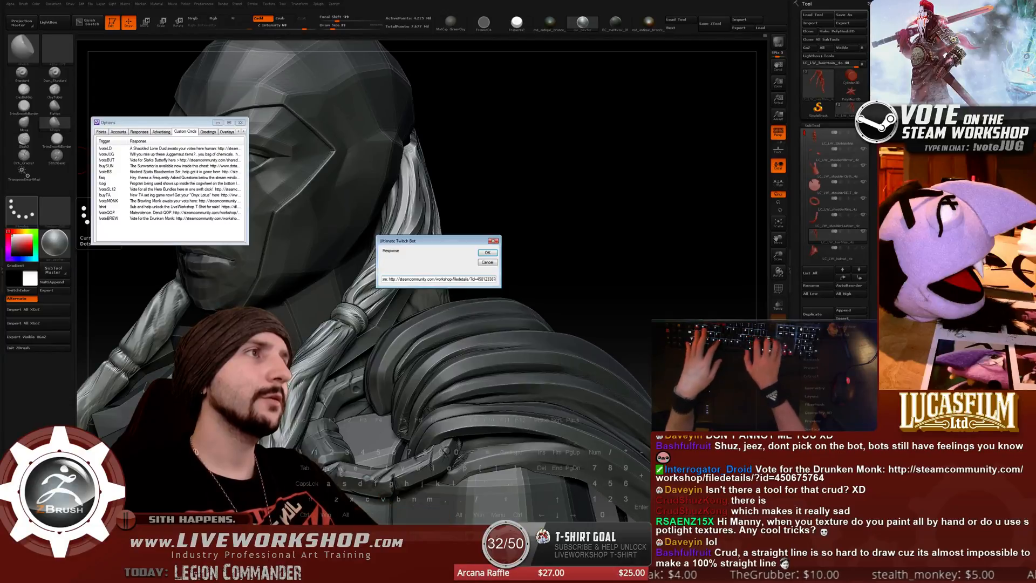
pyautogui.press('Return')
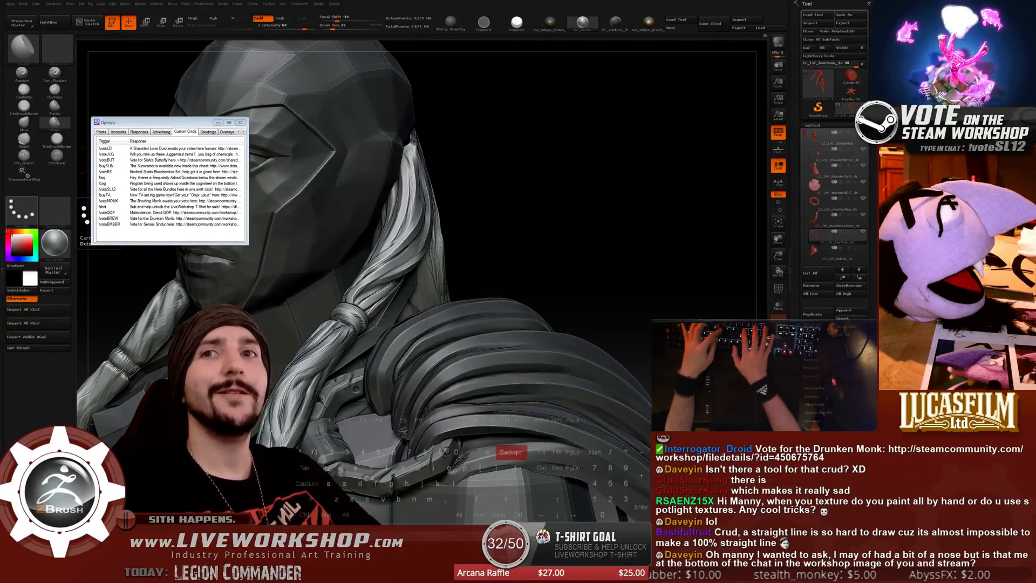
# Post the !voteEMBER command in the stream chat to test the bot's response.
pyautogui.write('vote')
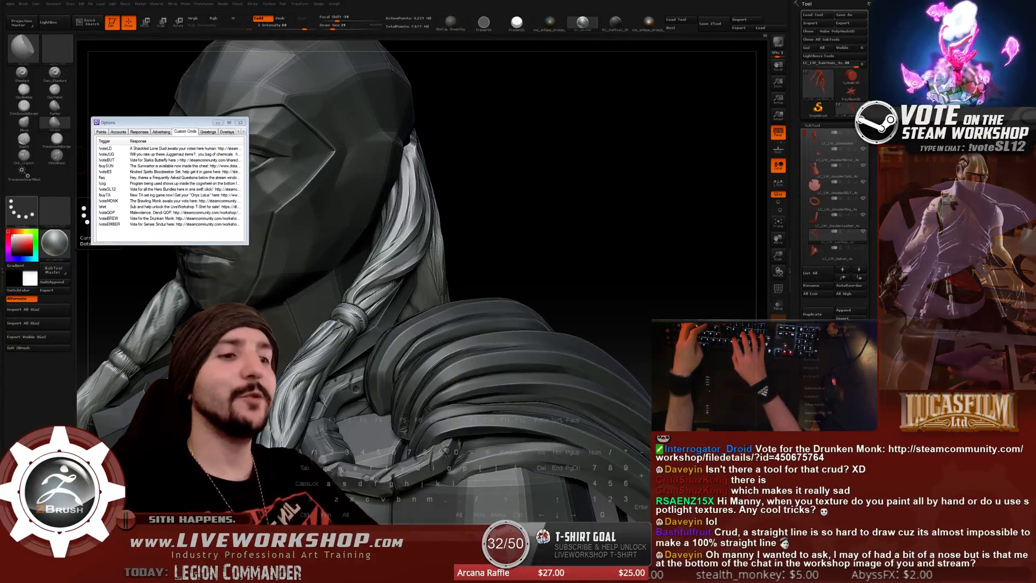
pyautogui.write('M')
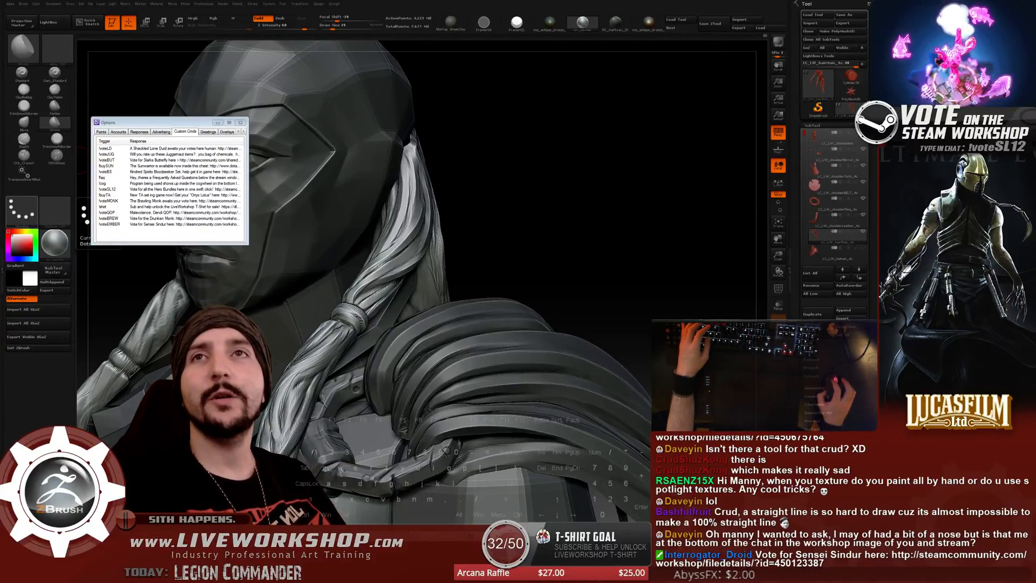
# Bring the browser with the Sensei Sindur Workshop page over the ZBrush canvas and enlarge its window.
pyautogui.moveTo(0, 75); pyautogui.dragTo(351, 72)
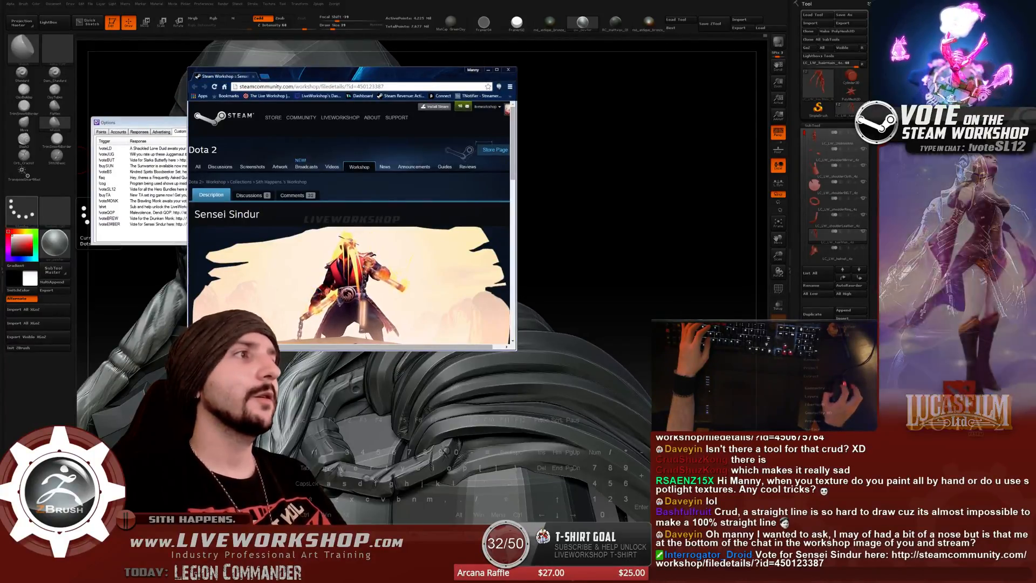
pyautogui.click(535, 366)
pyautogui.press('super')
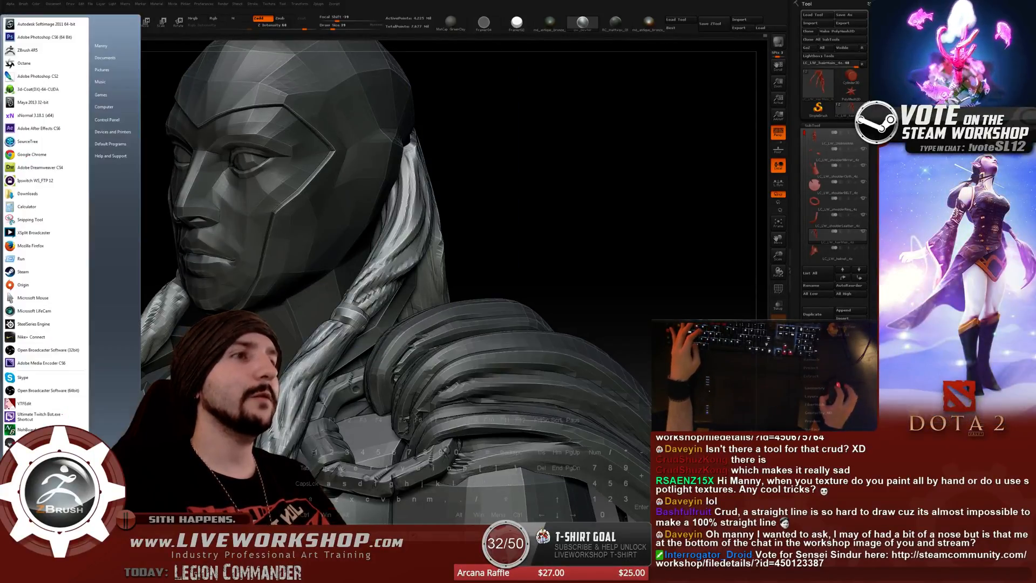
pyautogui.press('super')
pyautogui.hotkey('alt', 'Tab')
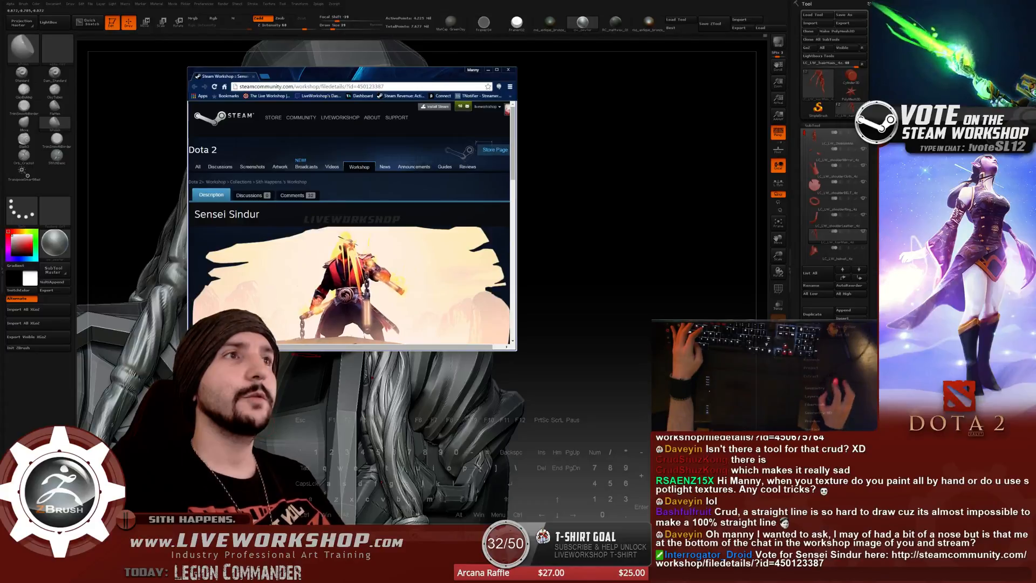
pyautogui.moveTo(516, 350); pyautogui.dragTo(638, 524)
# Open the Sensei Sindur [Fxs] item from the Workshop collection and look through its page.
pyautogui.scroll(-6, 452, 280)
pyautogui.scroll(-1, 410, 302)
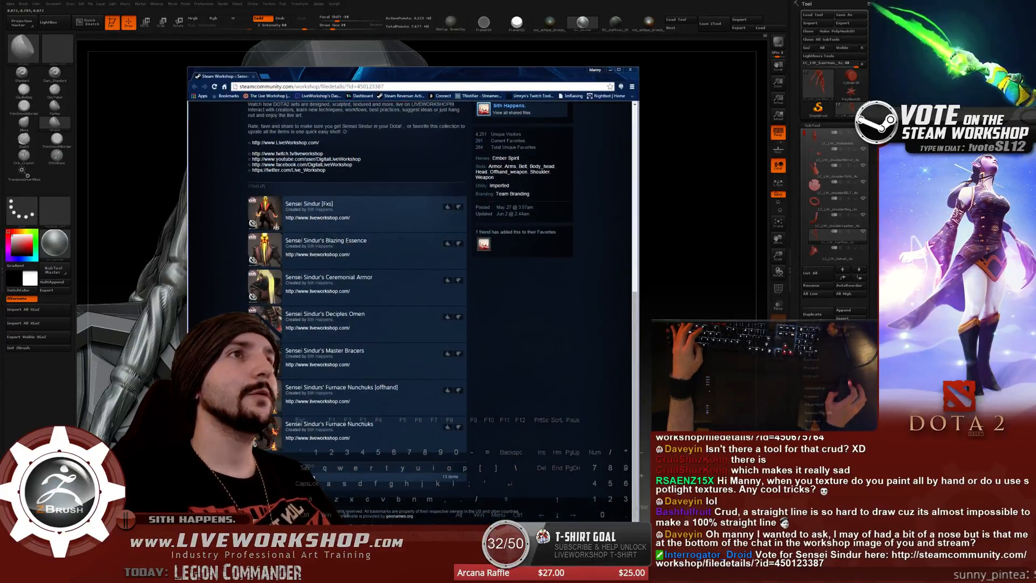
pyautogui.scroll(6, 410, 302)
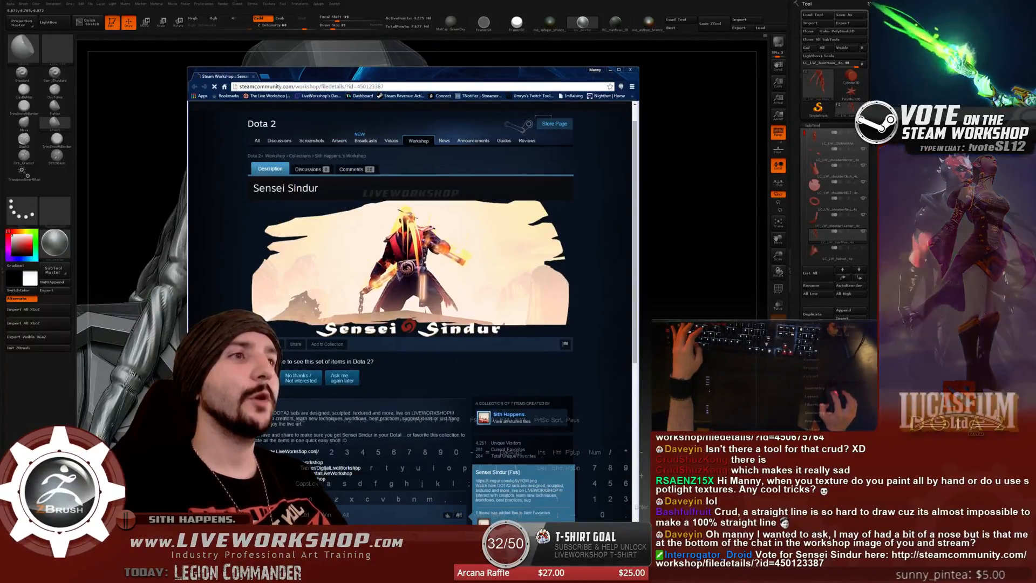
pyautogui.click(377, 514)
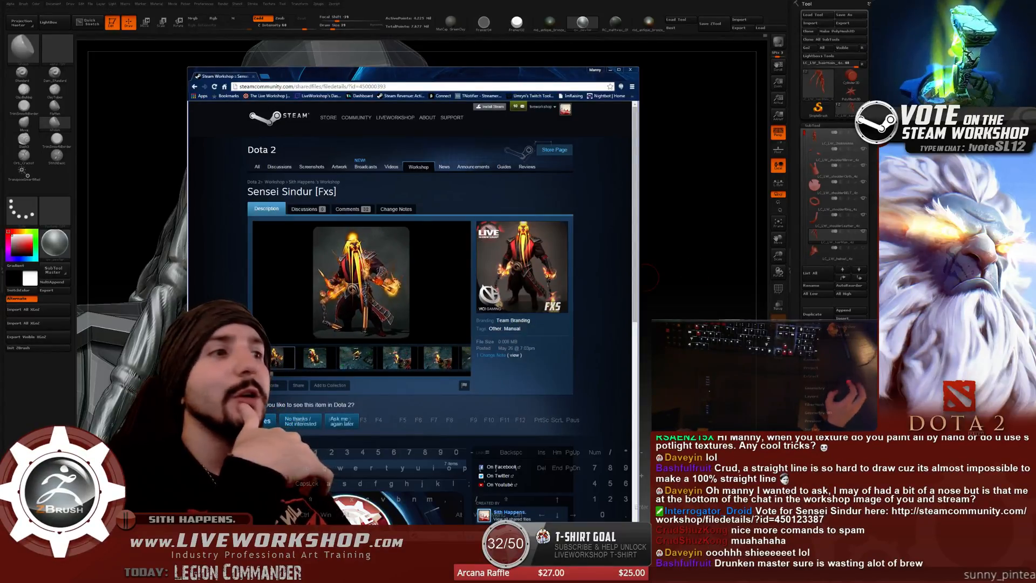
pyautogui.scroll(-8, 410, 313)
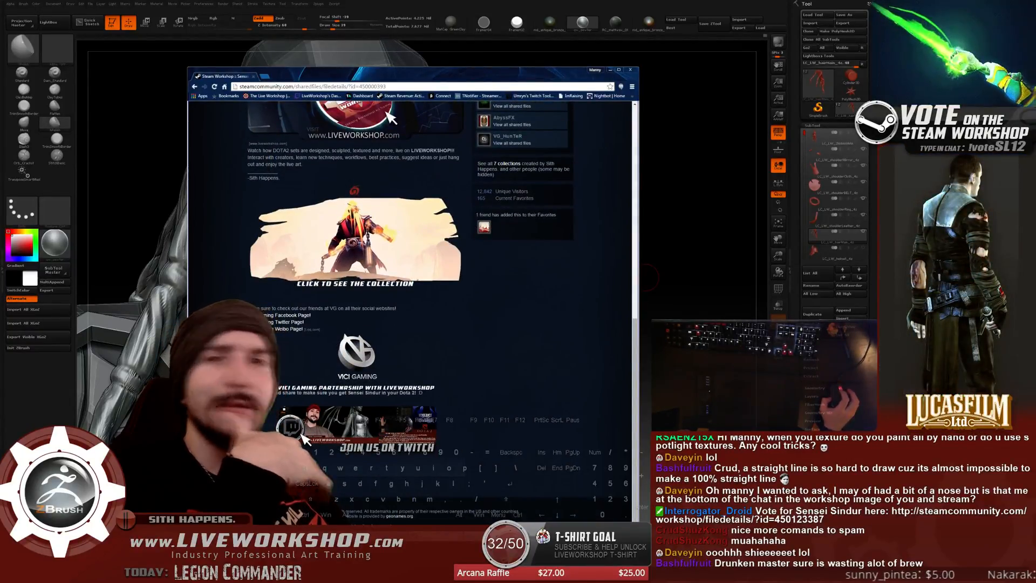
pyautogui.scroll(8, 390, 117)
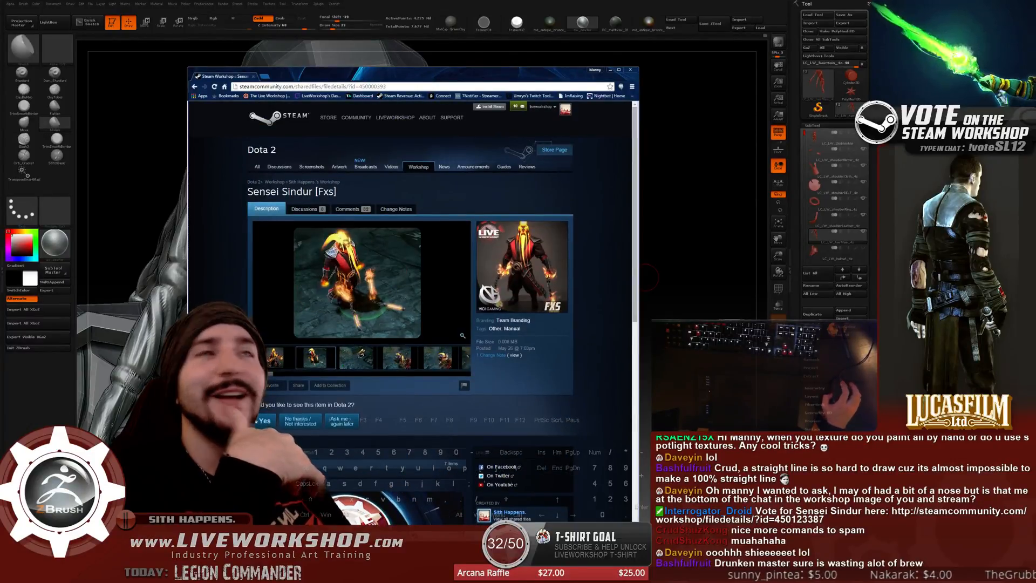
# Switch to ZBrush and isolate the braided hair subtool by hiding the rest of the character.
pyautogui.hotkey('alt', 'Tab')
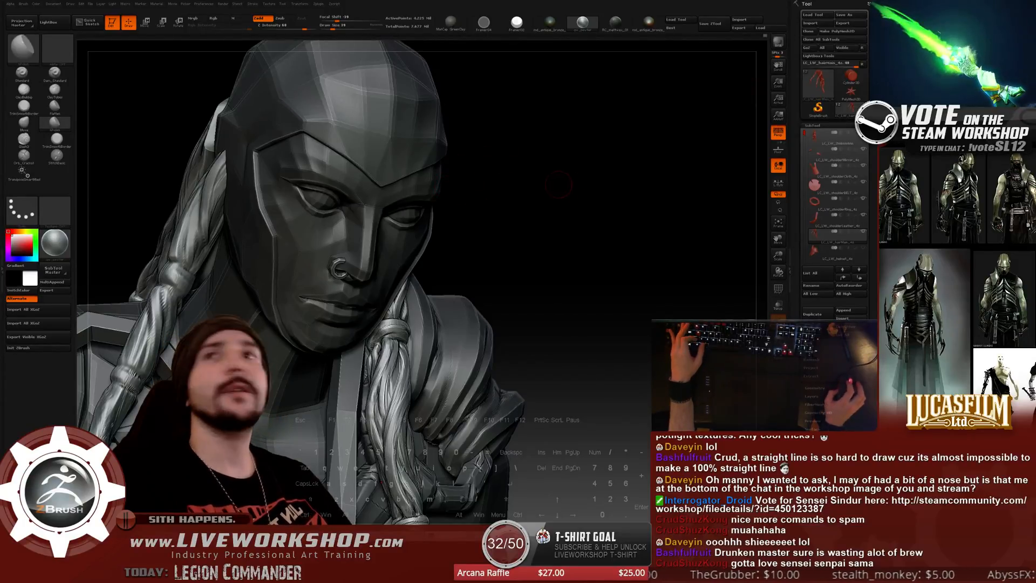
pyautogui.moveTo(569, 175)
pyautogui.mouseDown()
pyautogui.moveTo(554, 159)
pyautogui.moveTo(573, 185)
pyautogui.mouseUp()
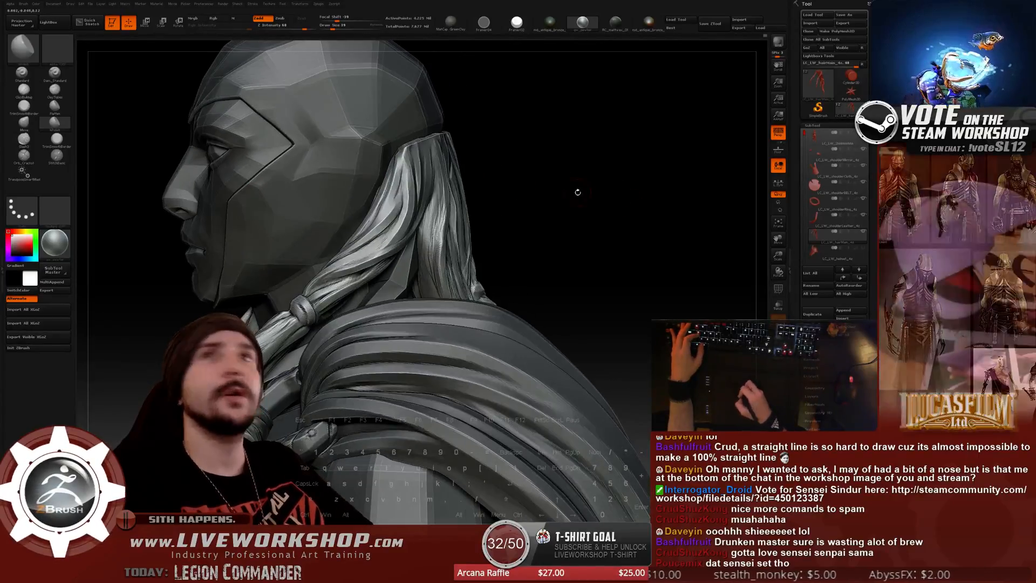
pyautogui.moveTo(642, 238)
pyautogui.mouseDown()
pyautogui.moveTo(667, 164)
pyautogui.moveTo(668, 194)
pyautogui.mouseUp()
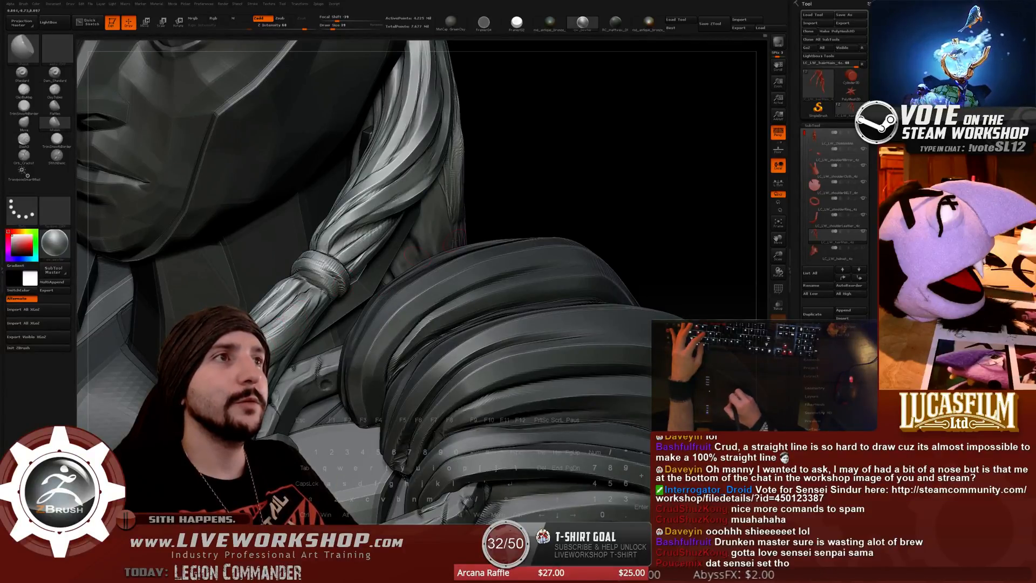
pyautogui.keyDown('alt'); pyautogui.moveTo(443, 238); pyautogui.dragTo(325, 169); pyautogui.keyUp('alt')
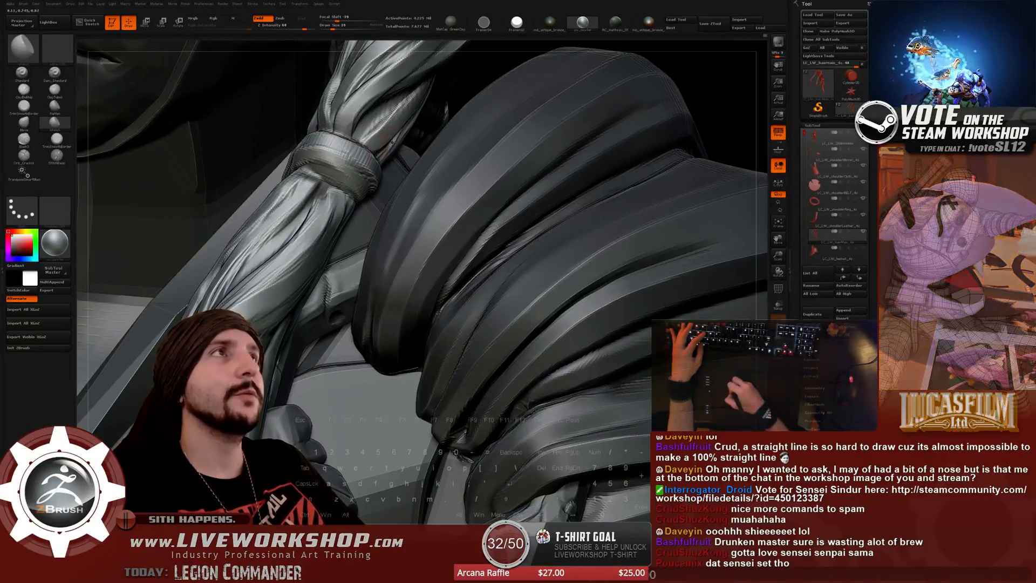
pyautogui.moveTo(341, 161); pyautogui.dragTo(354, 151)
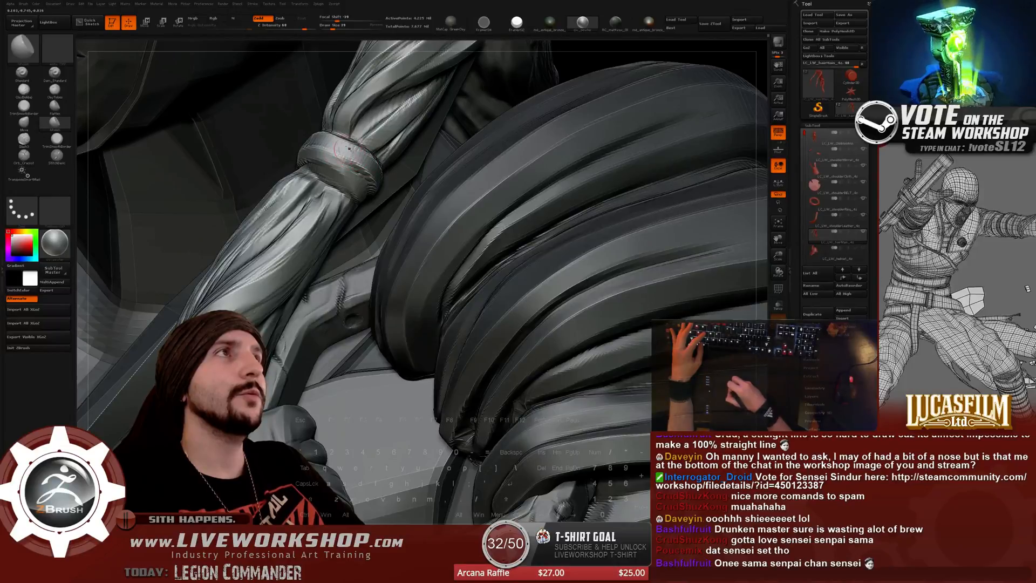
pyautogui.click(864, 232)
# Polish the twisted hair strands of the side braid above its upper tie.
pyautogui.moveTo(669, 179); pyautogui.dragTo(349, 180)
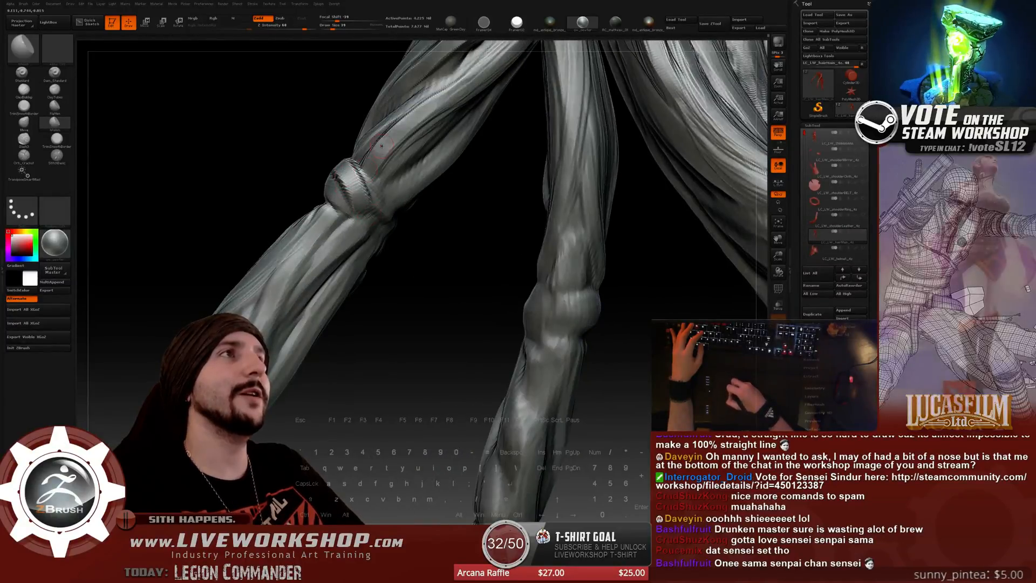
pyautogui.moveTo(452, 150); pyautogui.dragTo(354, 195)
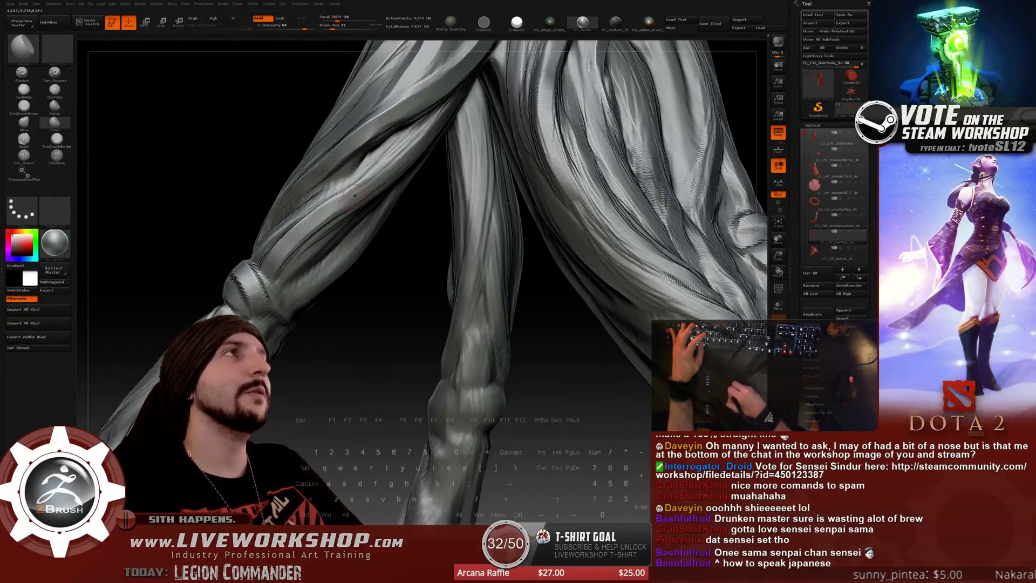
pyautogui.moveTo(419, 180); pyautogui.dragTo(304, 246)
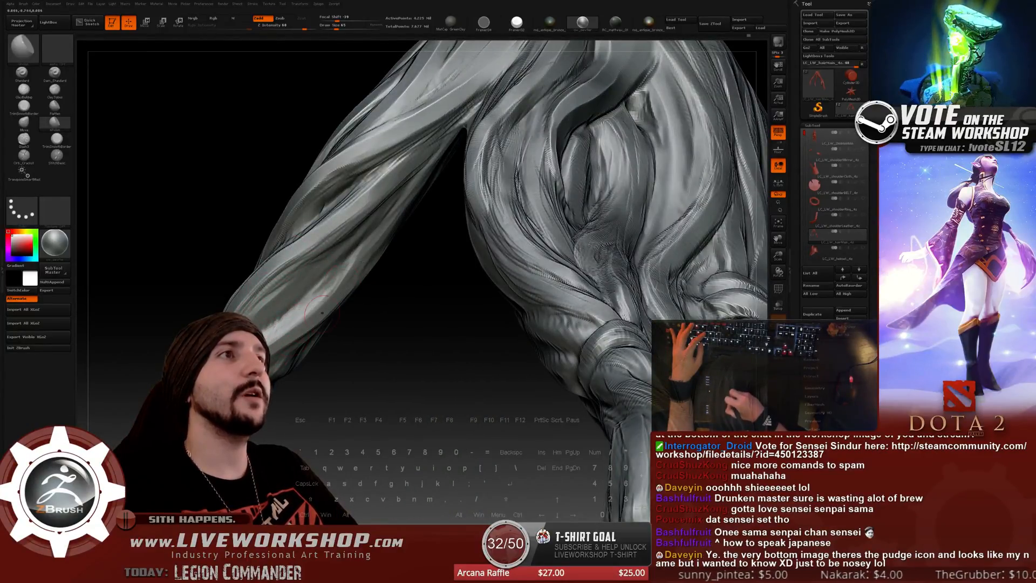
pyautogui.moveTo(404, 276); pyautogui.dragTo(599, 388)
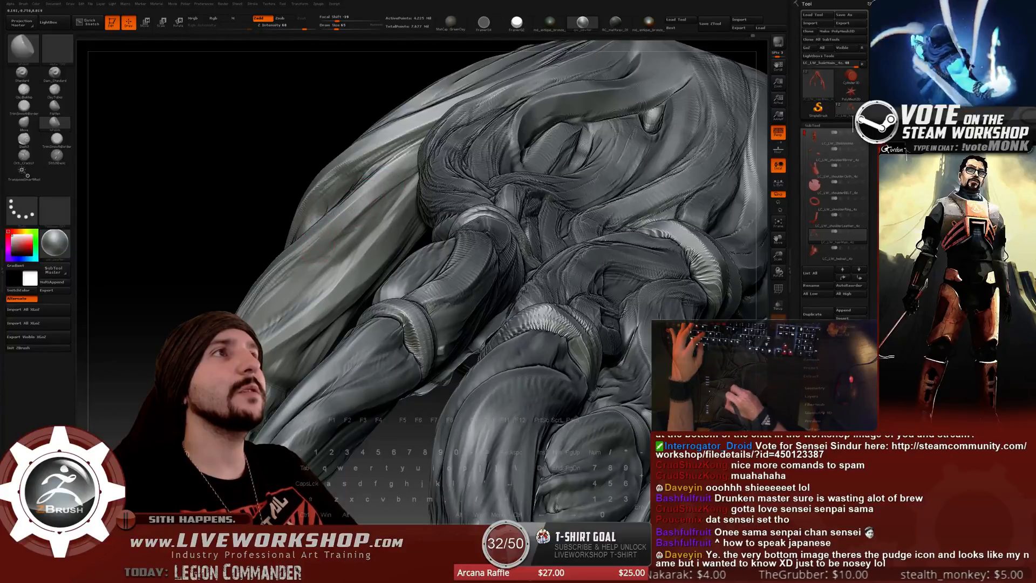
pyautogui.press('shift')
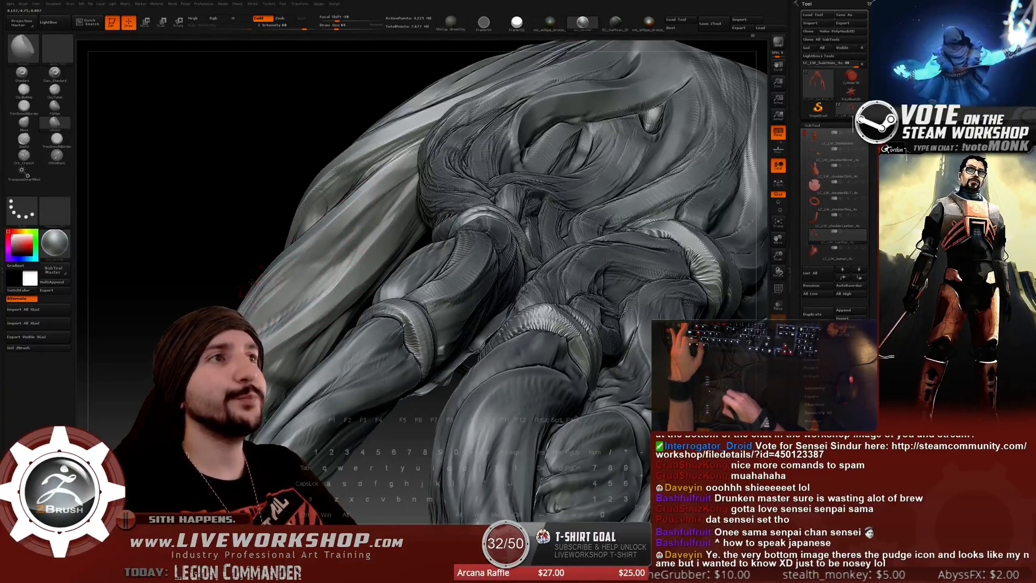
pyautogui.moveTo(214, 256); pyautogui.dragTo(271, 291)
pyautogui.keyDown('alt'); pyautogui.moveTo(354, 401); pyautogui.dragTo(358, 375); pyautogui.keyUp('alt')
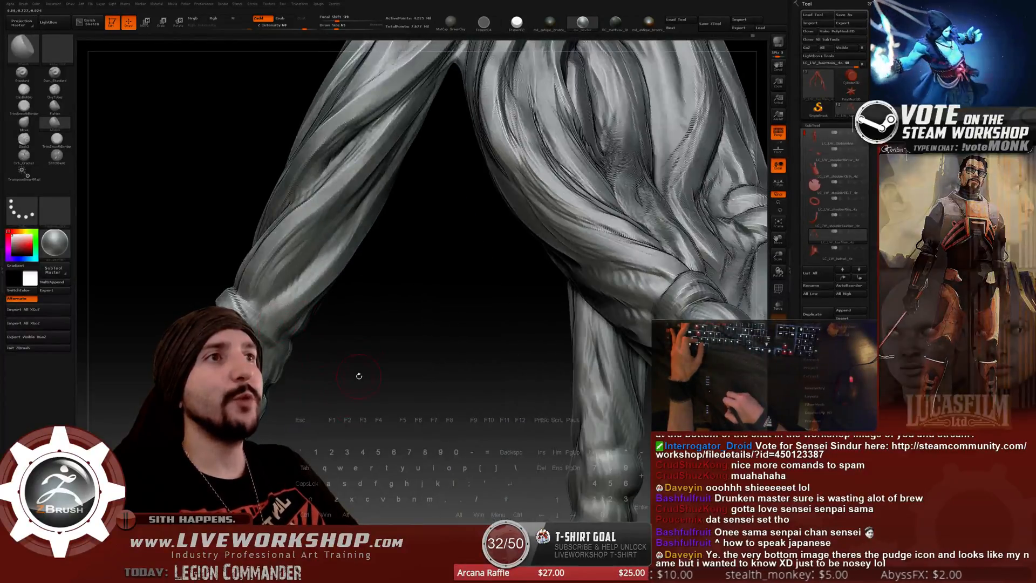
# Build up the tie wrapped around the side braid with the ClayBuildup brush, adjusting the brush size.
pyautogui.click(24, 90)
pyautogui.moveTo(434, 298); pyautogui.dragTo(280, 327)
pyautogui.press('s')
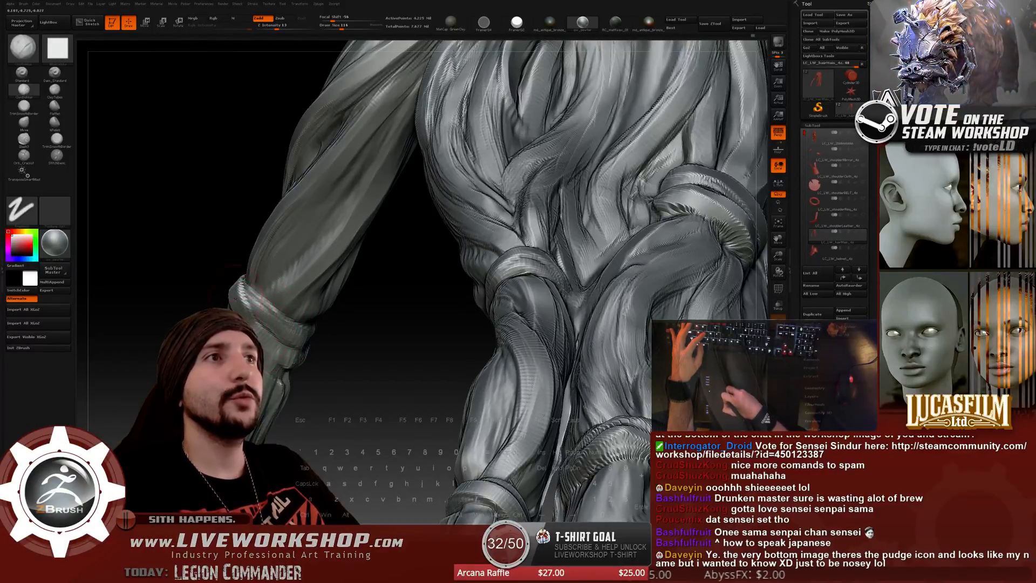
pyautogui.moveTo(380, 313); pyautogui.dragTo(296, 313)
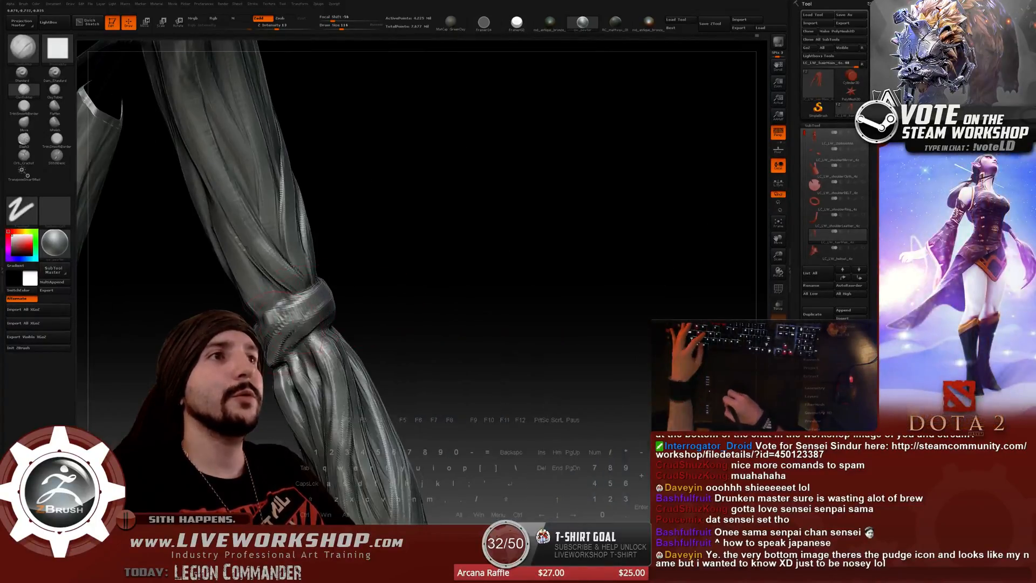
pyautogui.moveTo(395, 286)
pyautogui.mouseDown()
pyautogui.moveTo(451, 252)
pyautogui.moveTo(467, 261)
pyautogui.moveTo(314, 343)
pyautogui.mouseUp()
pyautogui.press('s')
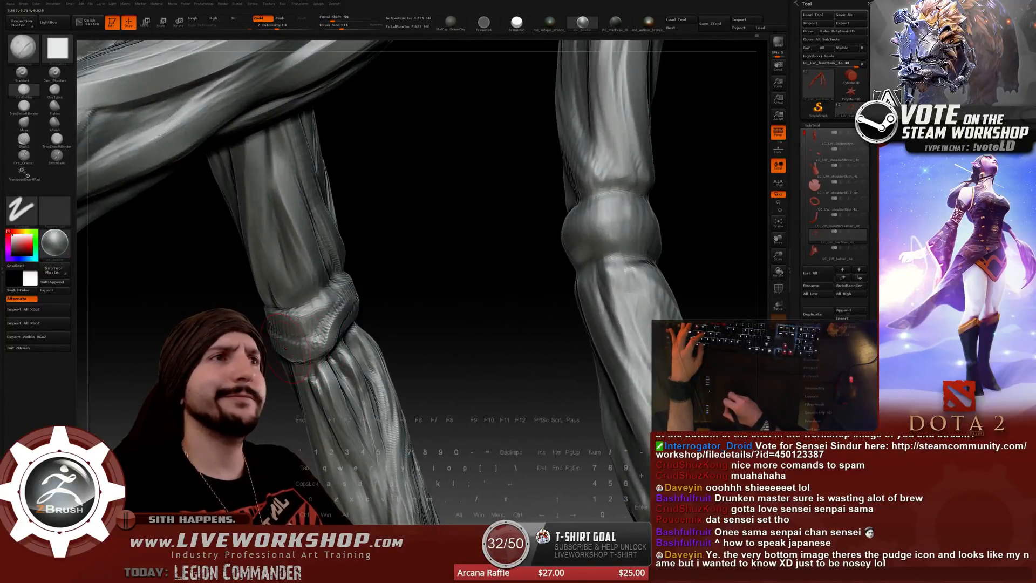
pyautogui.press('s')
pyautogui.moveTo(340, 323); pyautogui.dragTo(333, 323)
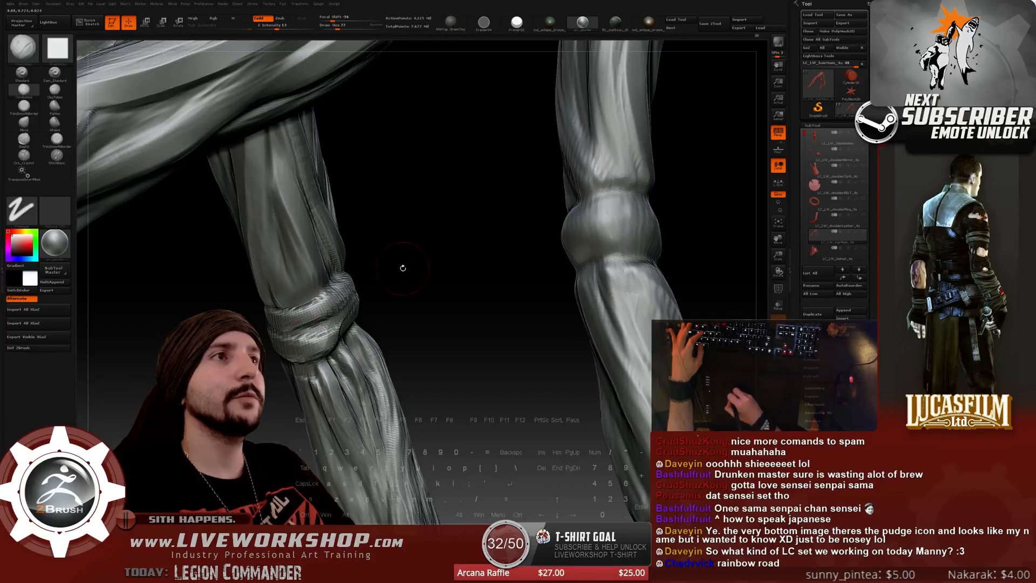
# Add more clay strokes to the braid's tie from its other sides to shape the wrapped strands.
pyautogui.moveTo(403, 267); pyautogui.dragTo(552, 240)
pyautogui.moveTo(425, 269); pyautogui.dragTo(318, 324)
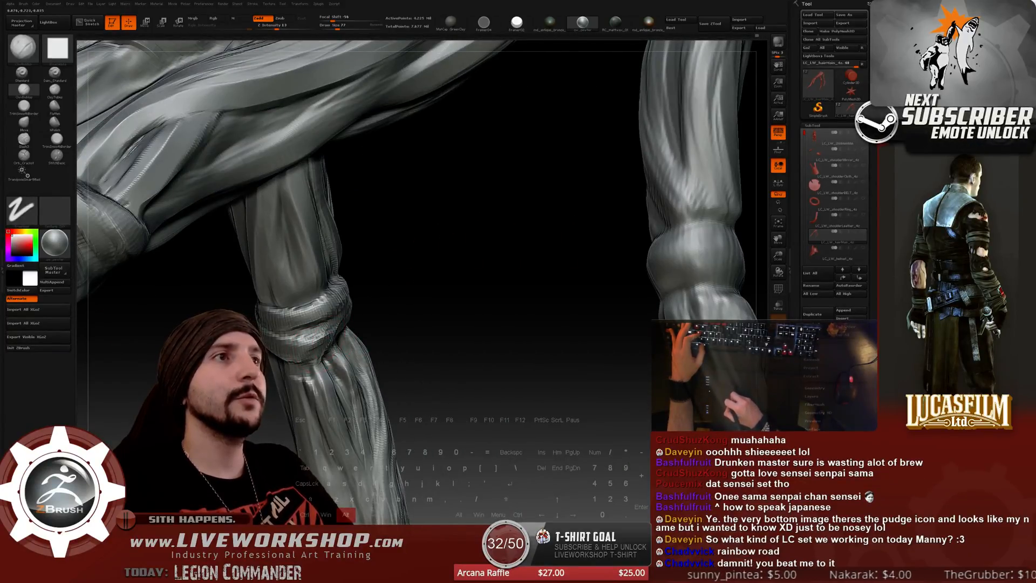
pyautogui.moveTo(410, 238)
pyautogui.mouseDown()
pyautogui.moveTo(562, 214)
pyautogui.moveTo(410, 269)
pyautogui.moveTo(380, 293)
pyautogui.moveTo(361, 291)
pyautogui.mouseUp()
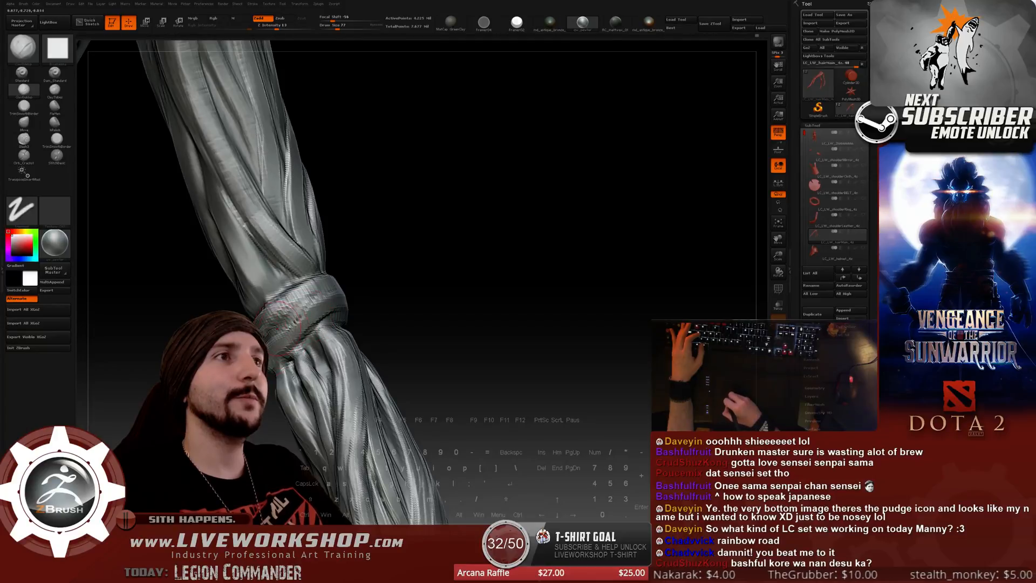
pyautogui.moveTo(421, 269); pyautogui.dragTo(410, 269)
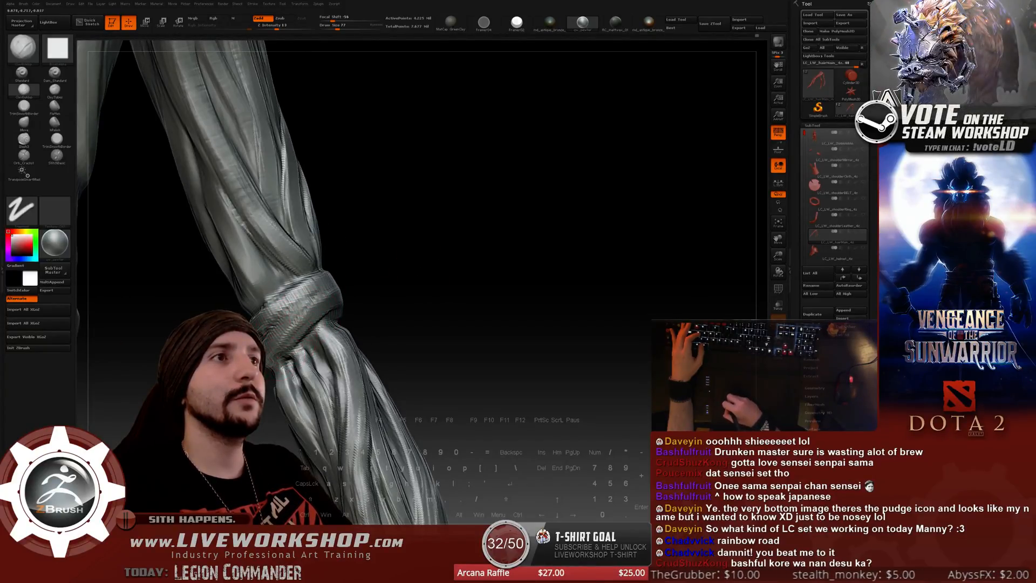
pyautogui.moveTo(371, 290); pyautogui.dragTo(469, 250)
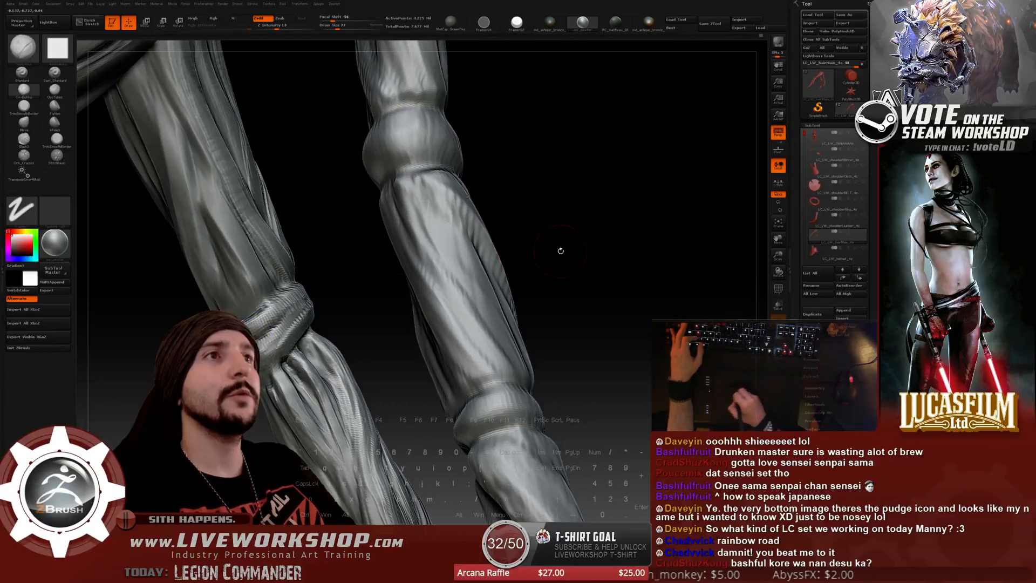
# Polish the hair strands directly below the upper tie of the side braid with the hPolish brush.
pyautogui.moveTo(557, 250)
pyautogui.mouseDown()
pyautogui.moveTo(391, 275)
pyautogui.moveTo(346, 367)
pyautogui.mouseUp()
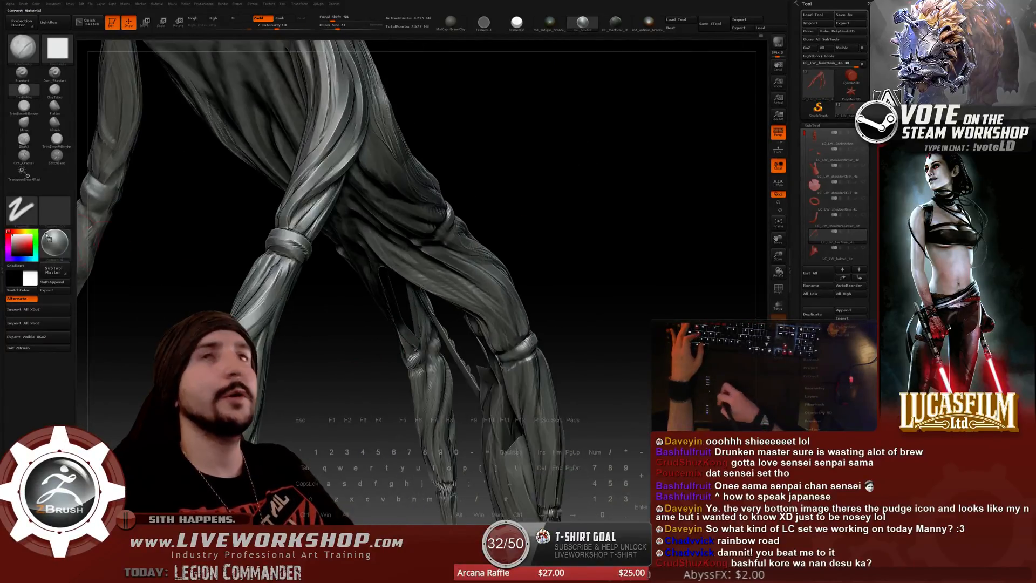
pyautogui.click(52, 130)
pyautogui.moveTo(377, 253)
pyautogui.mouseDown()
pyautogui.moveTo(345, 309)
pyautogui.moveTo(292, 305)
pyautogui.mouseUp()
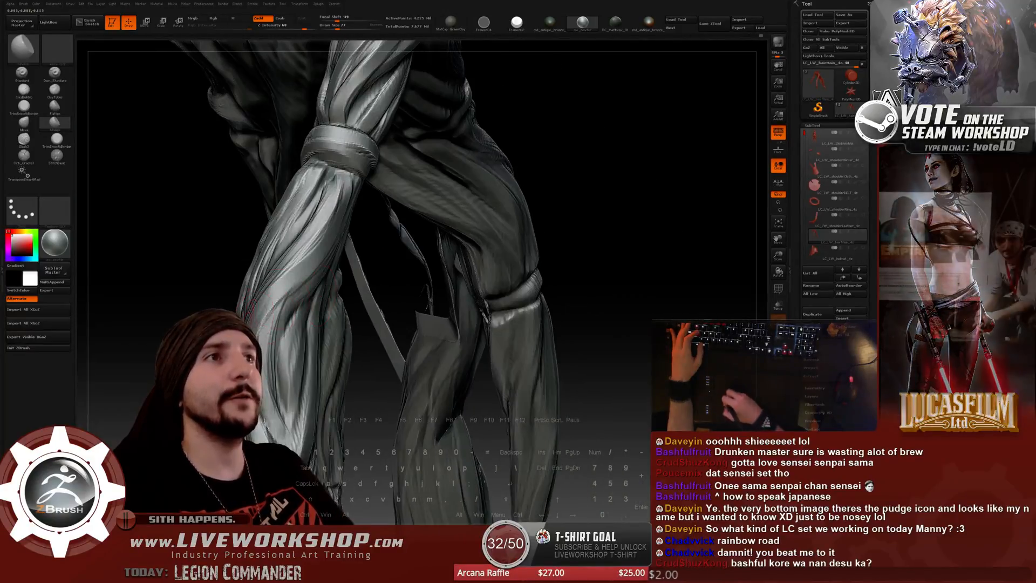
pyautogui.moveTo(560, 176); pyautogui.dragTo(322, 223)
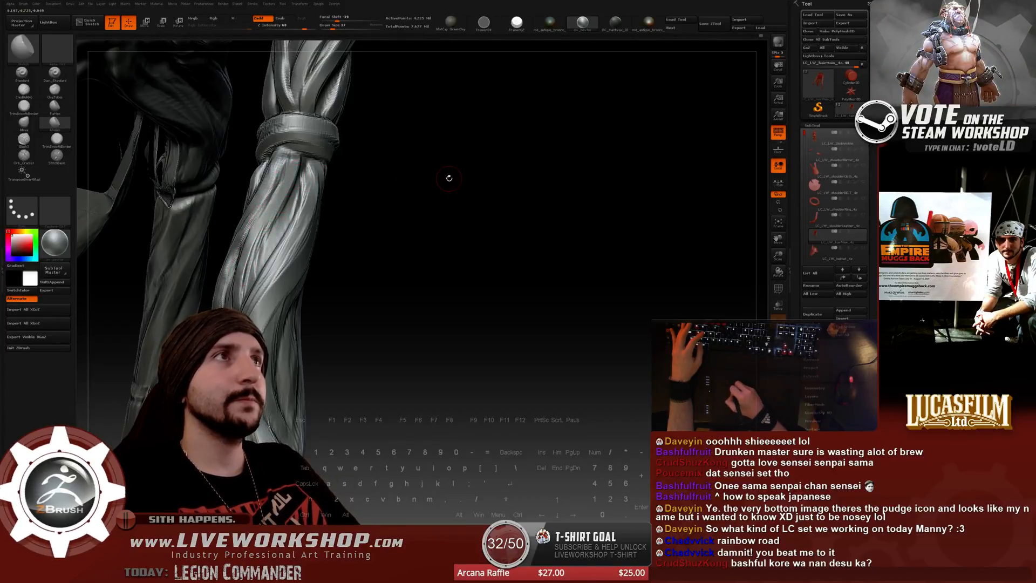
pyautogui.moveTo(448, 178); pyautogui.dragTo(462, 218)
pyautogui.press('s')
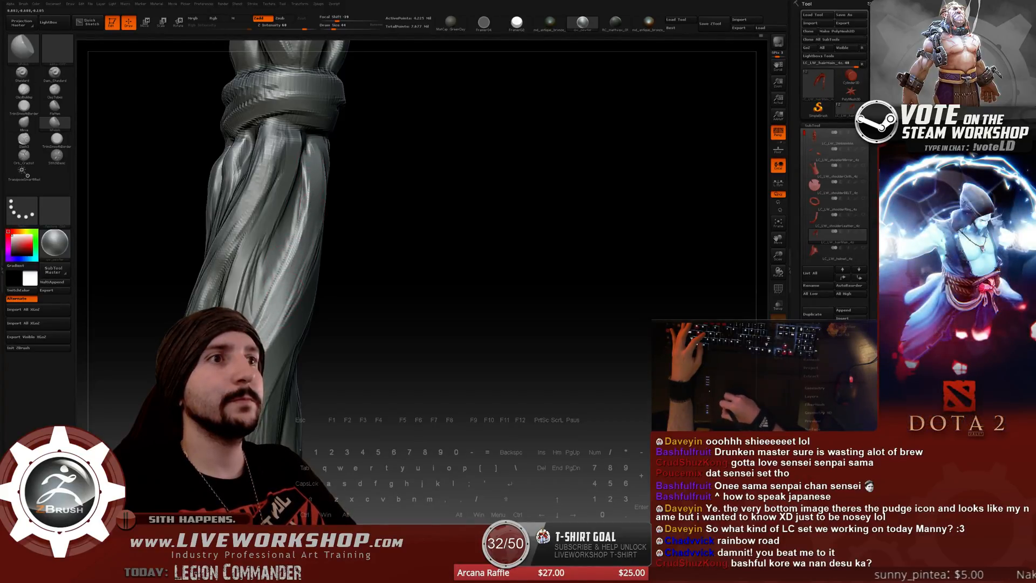
pyautogui.moveTo(385, 331); pyautogui.dragTo(280, 350)
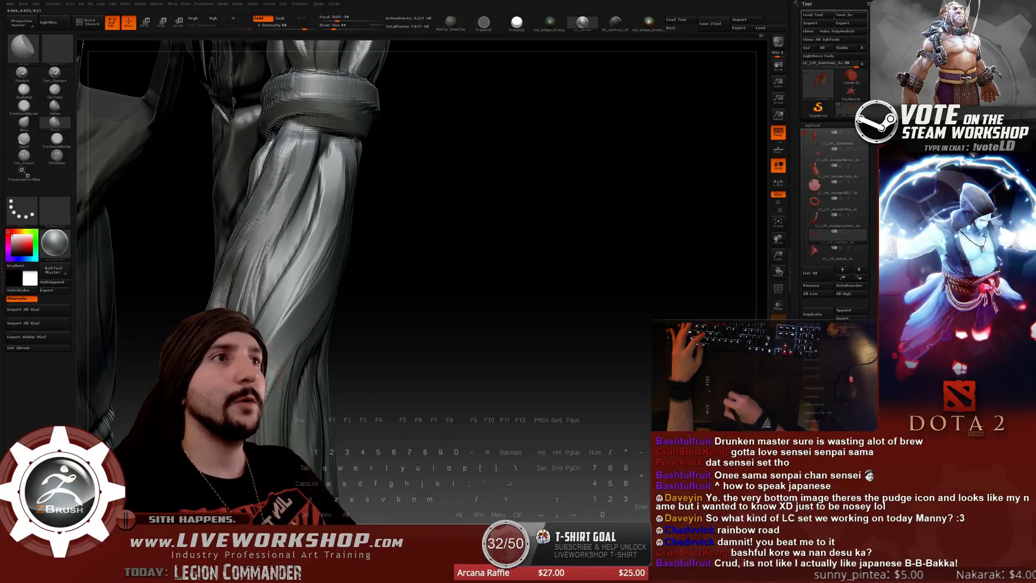
pyautogui.moveTo(420, 236); pyautogui.dragTo(341, 246)
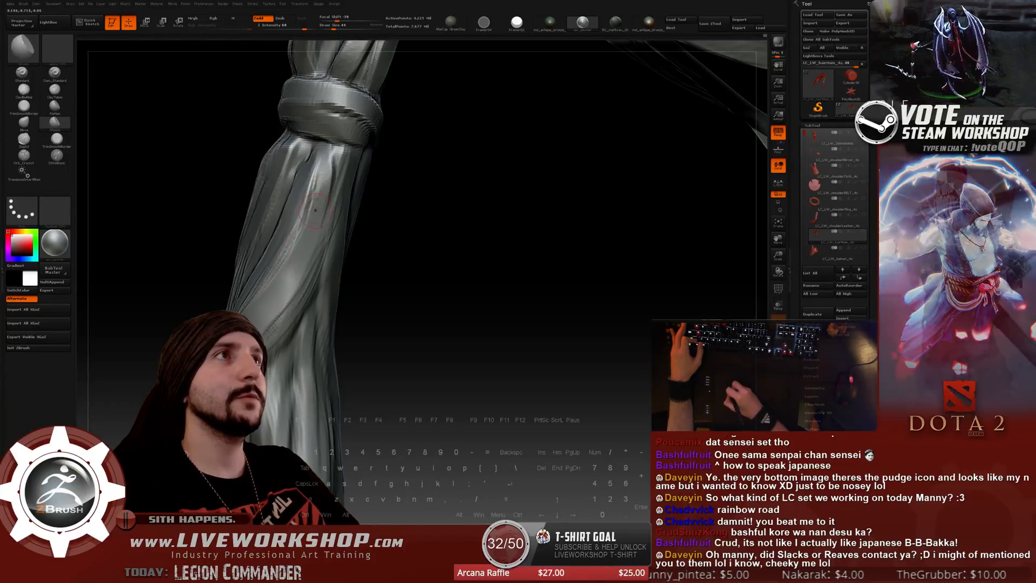
# Polish the long flat strands beneath the side braid's upper tie, working around to the adjacent faces.
pyautogui.moveTo(393, 183)
pyautogui.mouseDown()
pyautogui.moveTo(426, 178)
pyautogui.moveTo(393, 184)
pyautogui.mouseUp()
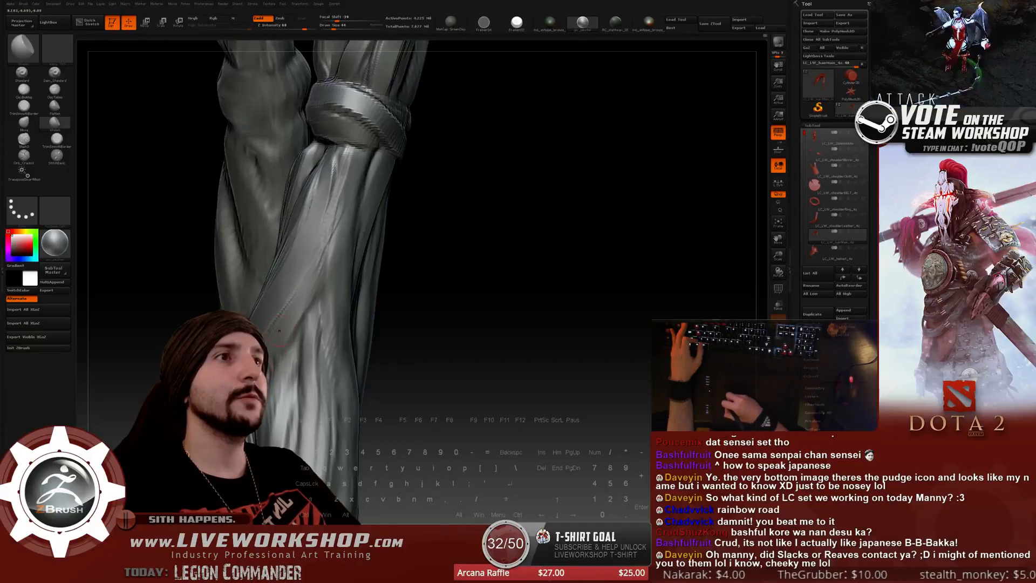
pyautogui.moveTo(444, 294); pyautogui.dragTo(277, 351)
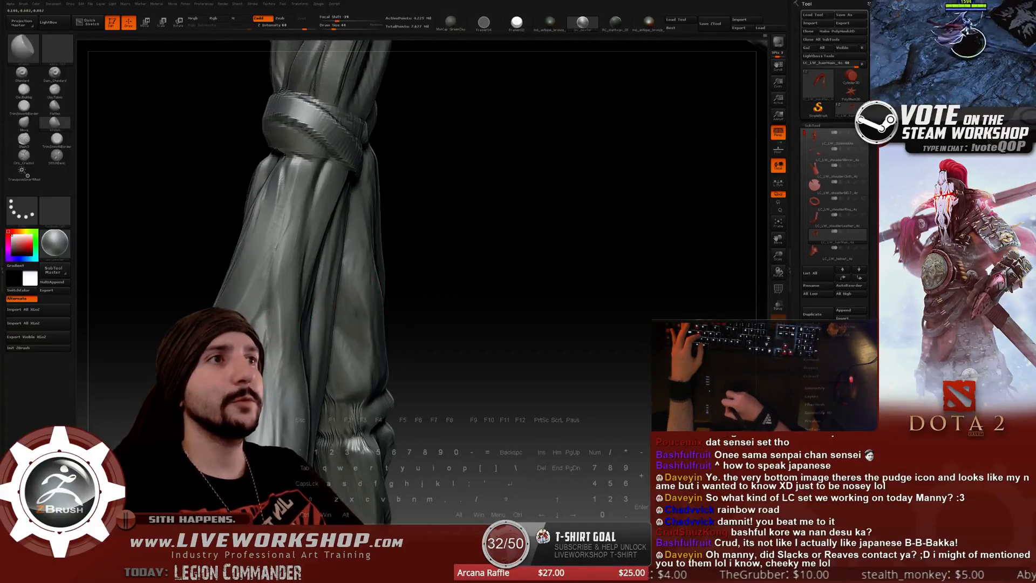
pyautogui.moveTo(285, 237)
pyautogui.mouseDown()
pyautogui.moveTo(296, 289)
pyautogui.moveTo(289, 213)
pyautogui.moveTo(302, 173)
pyautogui.mouseUp()
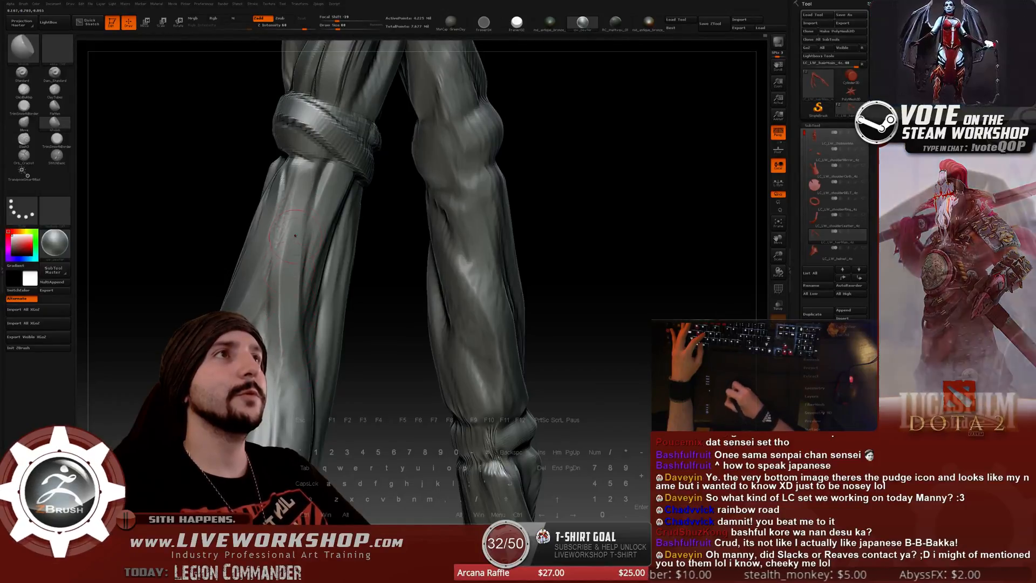
pyautogui.moveTo(395, 248); pyautogui.dragTo(331, 262)
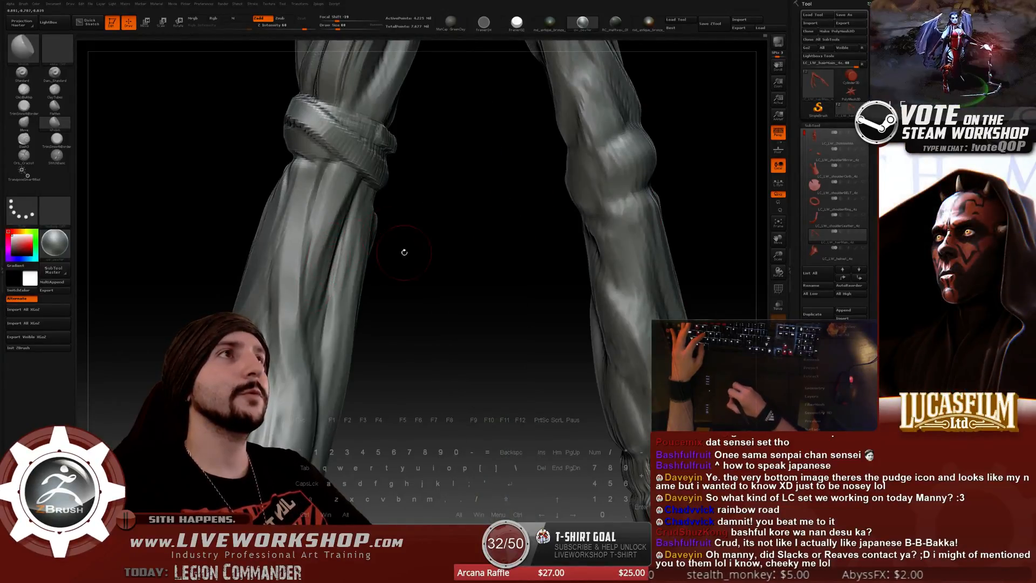
pyautogui.moveTo(404, 252)
pyautogui.mouseDown()
pyautogui.moveTo(393, 294)
pyautogui.moveTo(253, 270)
pyautogui.mouseUp()
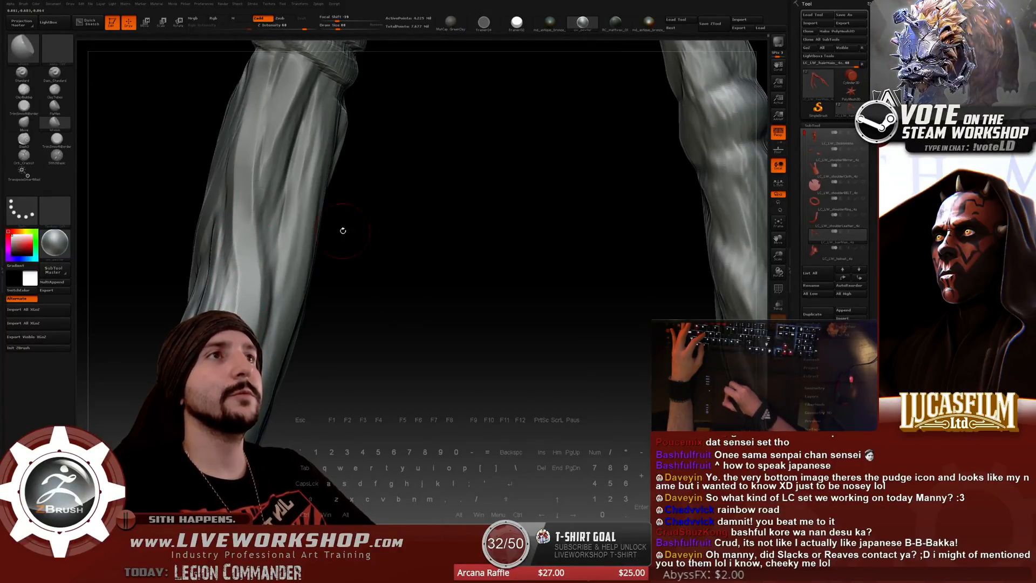
# Adjust the brush size and polish the strands along the smoother side of the braid section under the tie.
pyautogui.moveTo(395, 255); pyautogui.dragTo(312, 258)
pyautogui.press('s')
pyautogui.moveTo(282, 308); pyautogui.dragTo(275, 307)
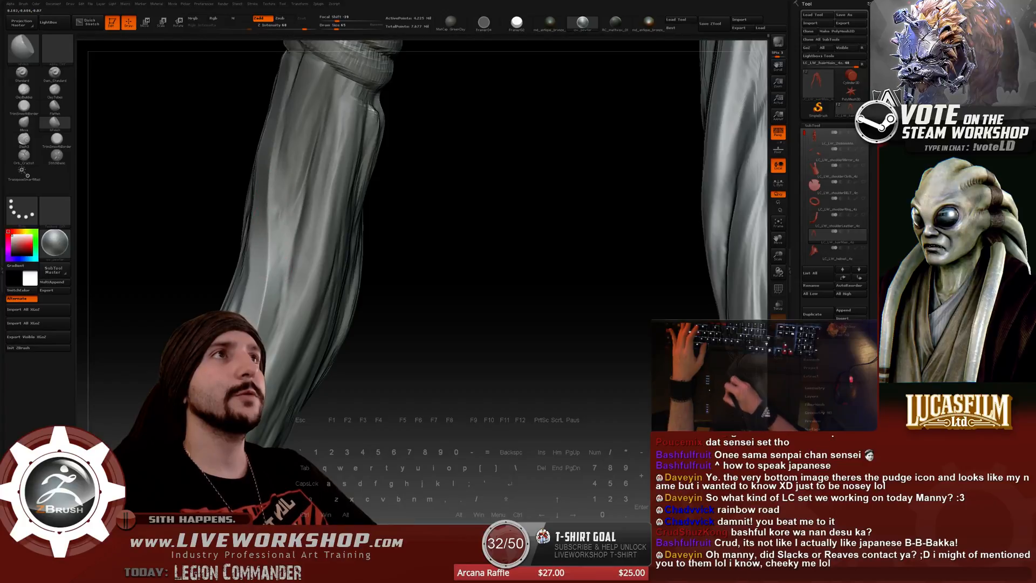
pyautogui.moveTo(439, 191); pyautogui.dragTo(312, 249)
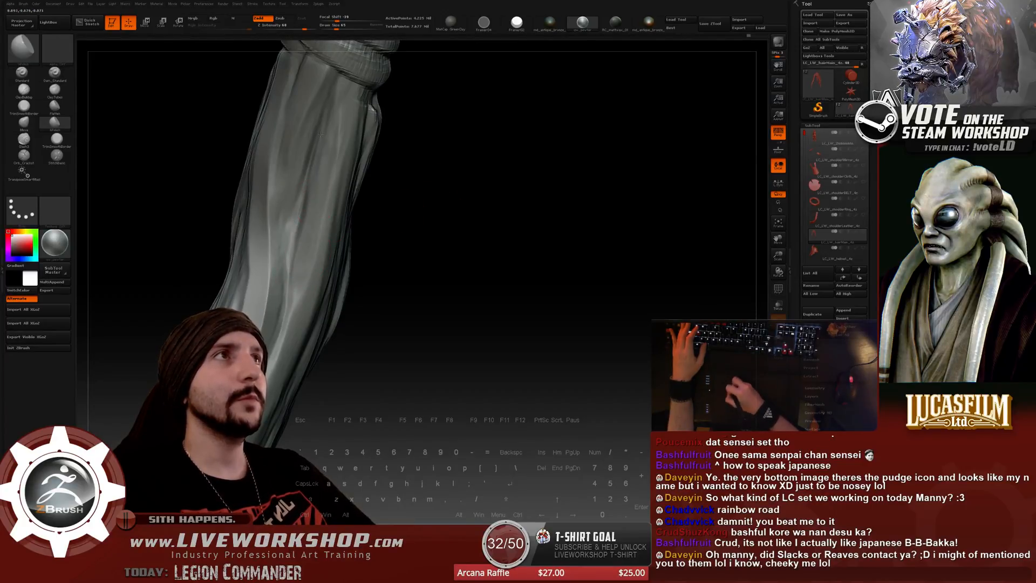
pyautogui.moveTo(437, 212); pyautogui.dragTo(307, 266)
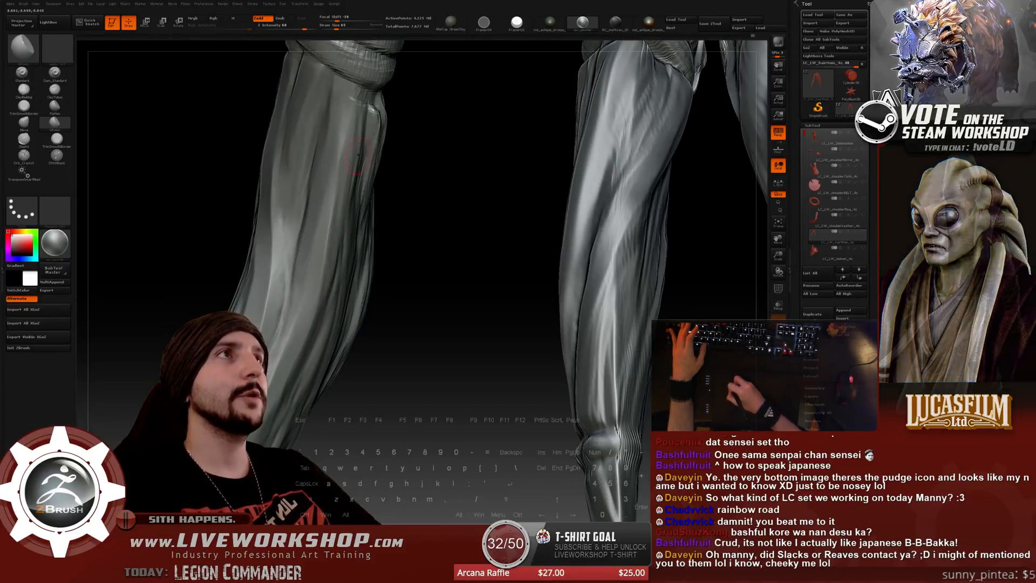
pyautogui.moveTo(453, 210); pyautogui.dragTo(309, 317)
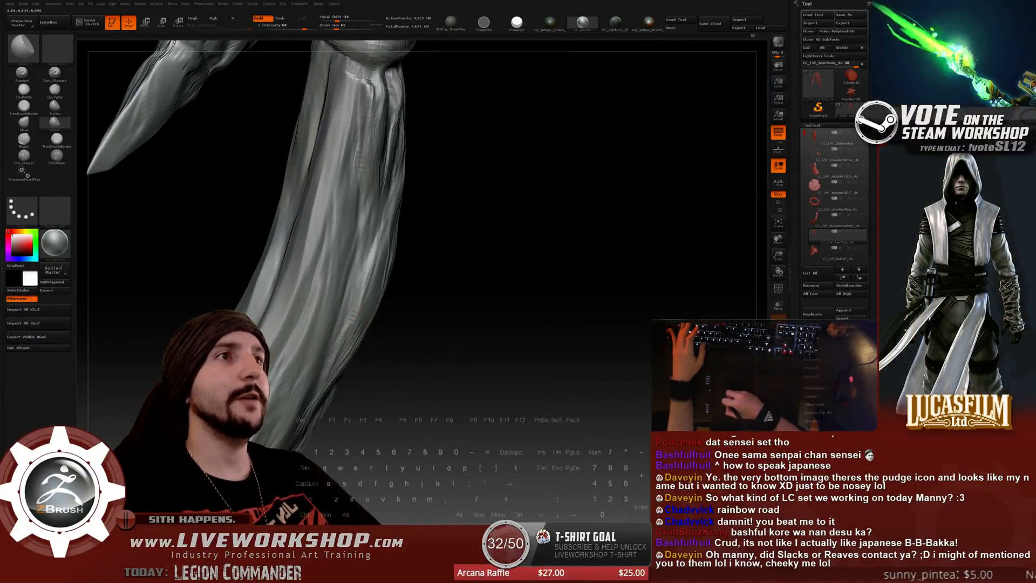
# Polish the diagonal twisted strands running down the braid section, continuing around its back.
pyautogui.moveTo(325, 200); pyautogui.dragTo(278, 306)
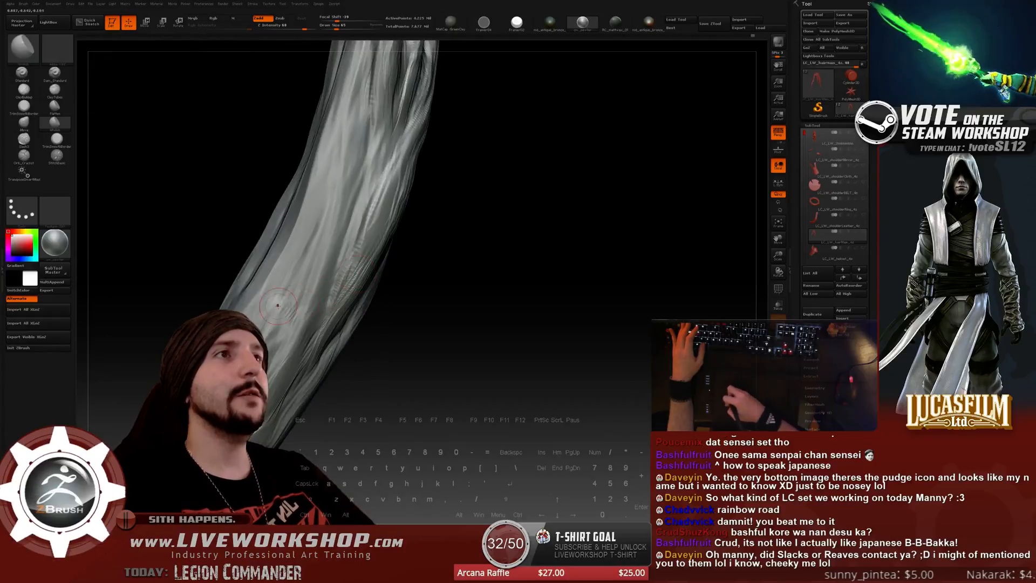
pyautogui.moveTo(356, 287); pyautogui.dragTo(341, 265)
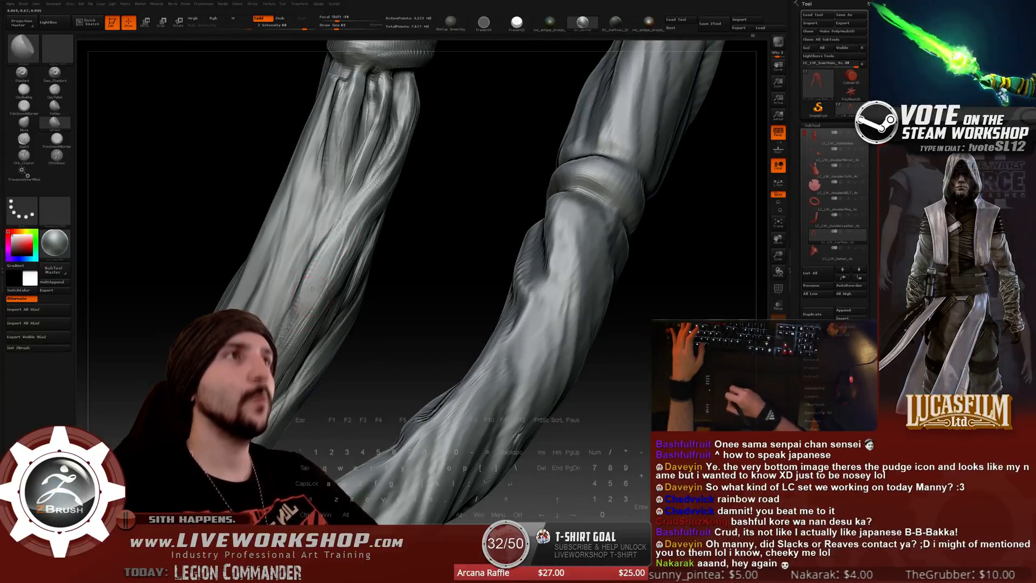
pyautogui.moveTo(453, 227); pyautogui.dragTo(302, 304)
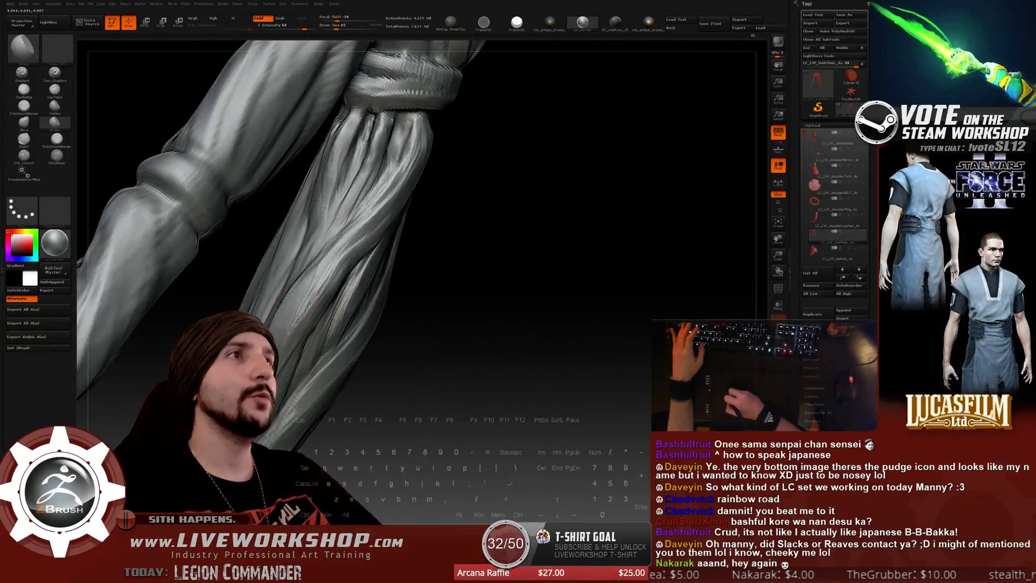
pyautogui.moveTo(519, 202); pyautogui.dragTo(296, 333)
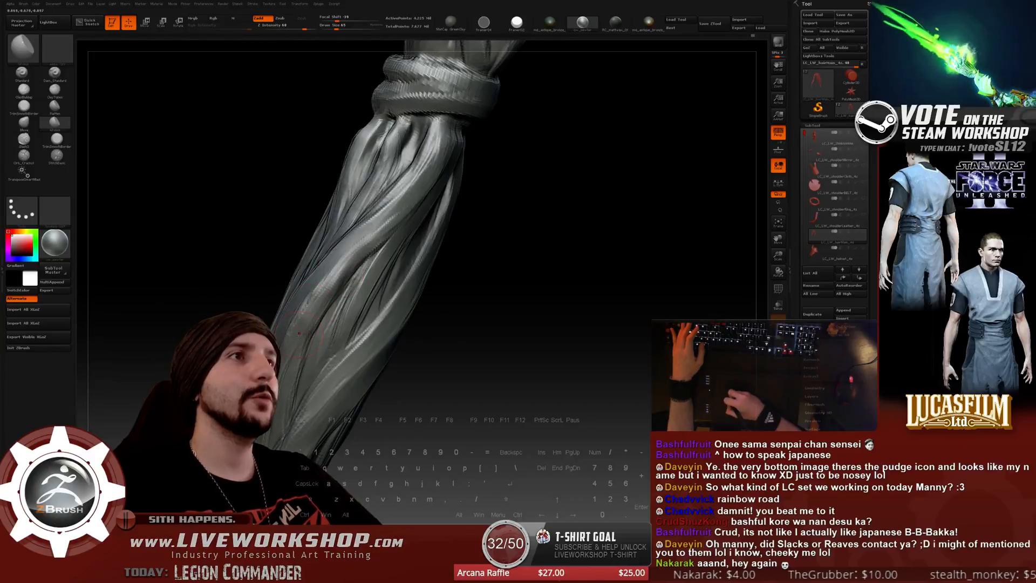
pyautogui.moveTo(463, 231); pyautogui.dragTo(628, 265)
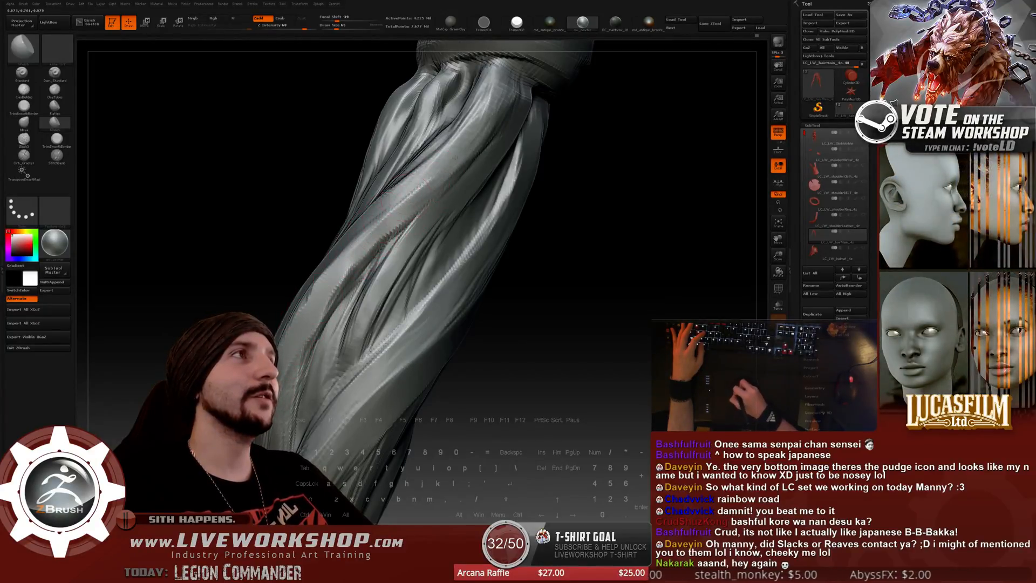
# Refine the strands emerging from the braid's tie and the grooves between them with hPolish, varying the brush size.
pyautogui.keyDown('alt'); pyautogui.moveTo(643, 133); pyautogui.dragTo(519, 244); pyautogui.keyUp('alt')
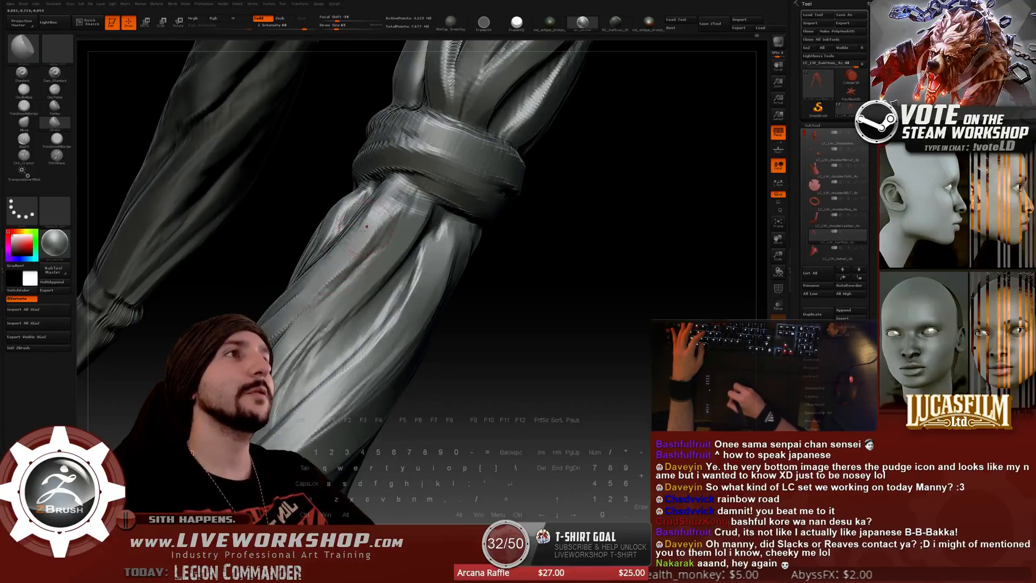
pyautogui.press('[')
pyautogui.press('[')
pyautogui.press('[')
pyautogui.press('[')
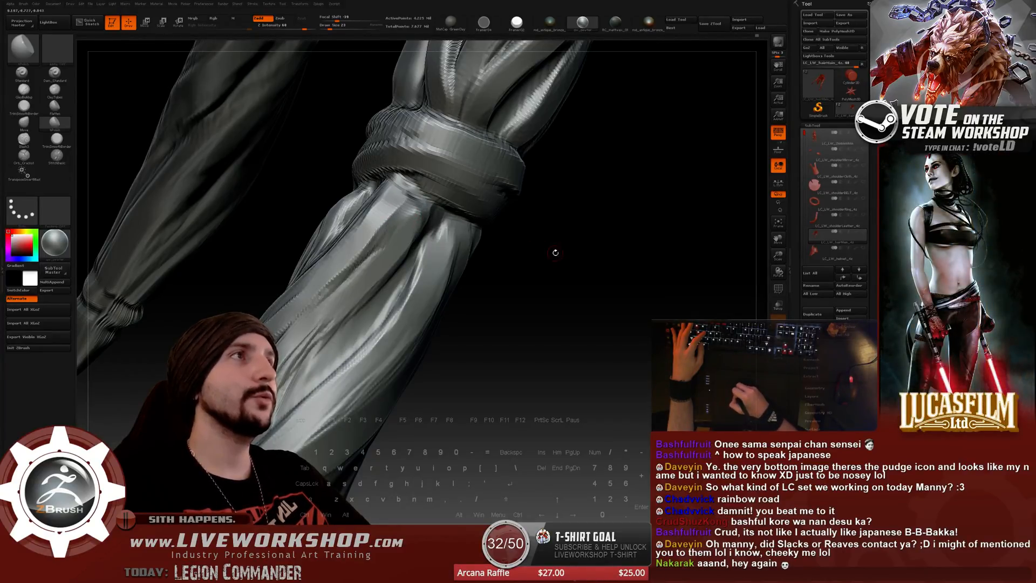
pyautogui.moveTo(555, 252); pyautogui.dragTo(540, 259)
pyautogui.press(']')
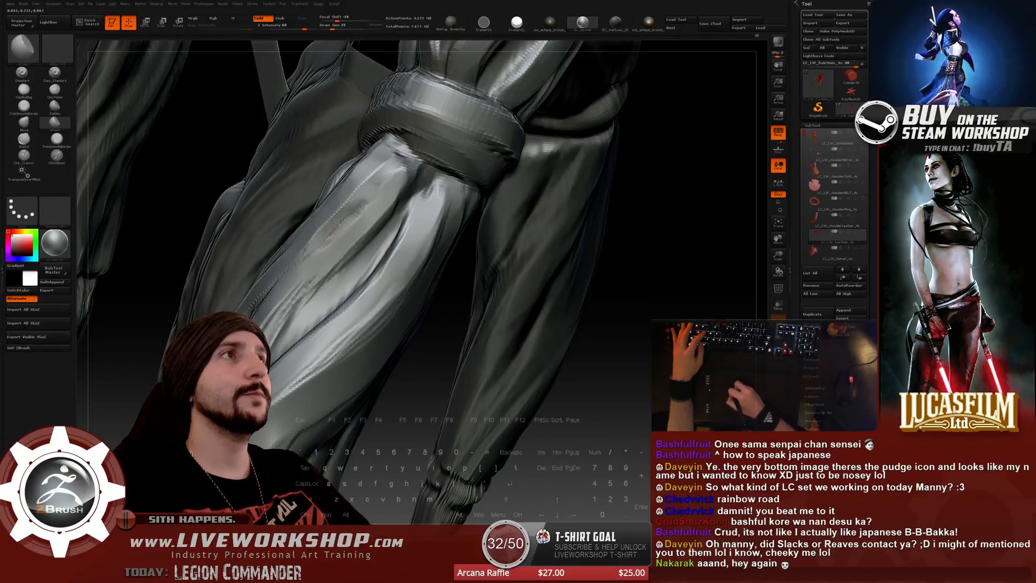
pyautogui.press(']')
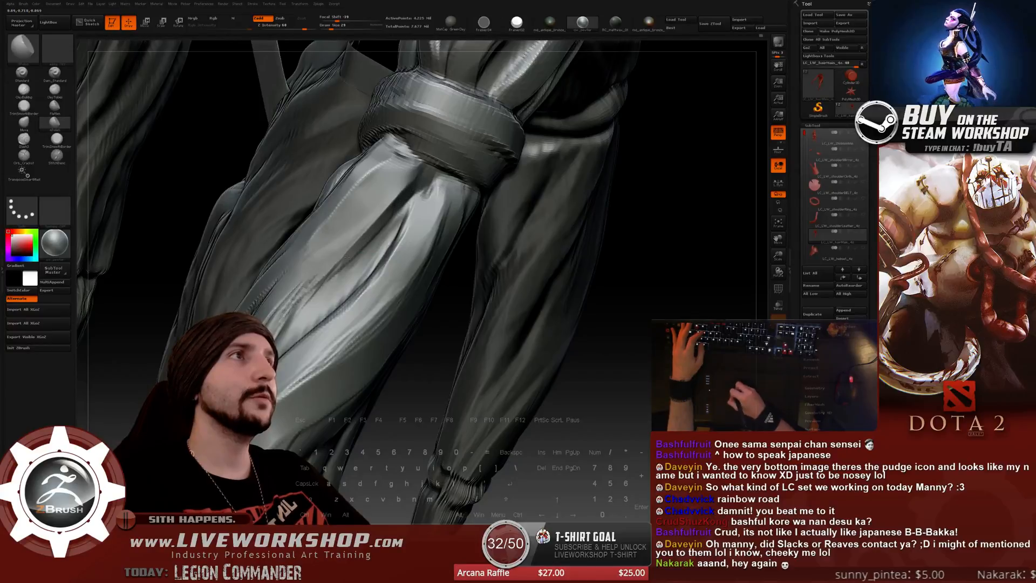
pyautogui.press(']')
pyautogui.press(']')
pyautogui.press(']')
pyautogui.press(']')
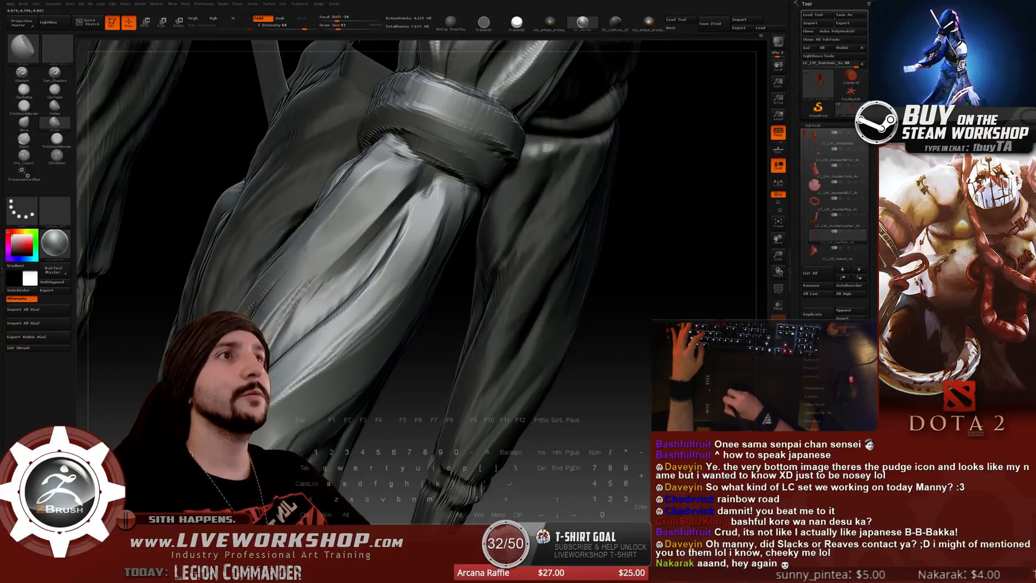
# Check the whole hair mesh, then polish the narrow strands gathered directly under the tie with an adjusted brush size.
pyautogui.press('f')
pyautogui.moveTo(486, 227); pyautogui.dragTo(571, 245)
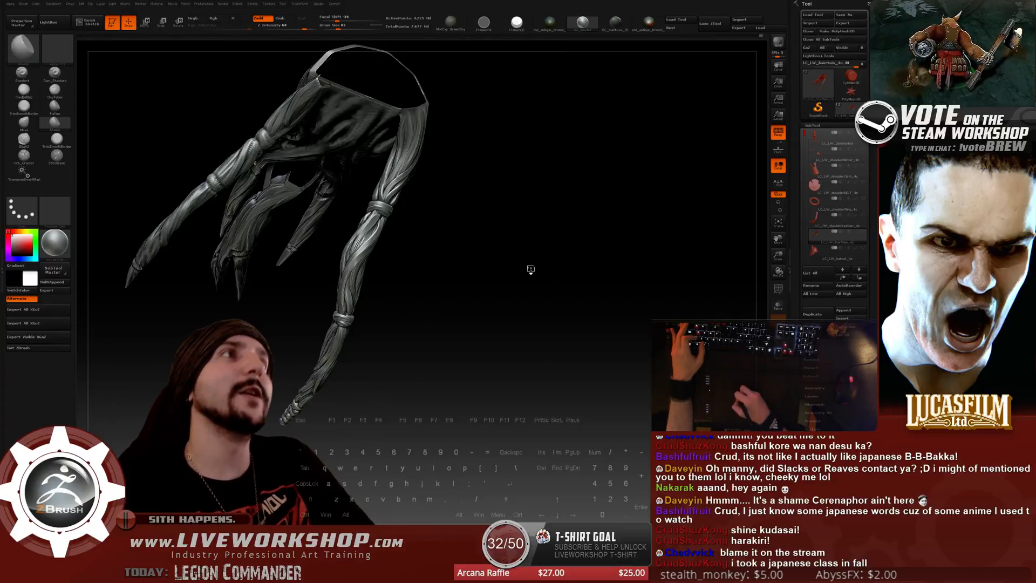
pyautogui.keyDown('shift'); pyautogui.moveTo(531, 269); pyautogui.dragTo(542, 249); pyautogui.keyUp('shift')
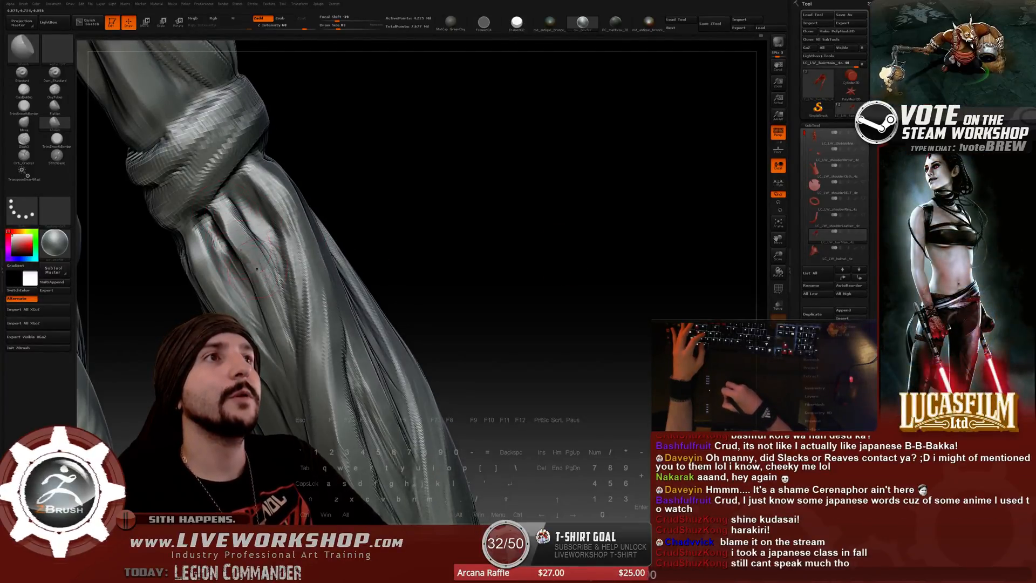
pyautogui.moveTo(410, 216); pyautogui.dragTo(197, 249)
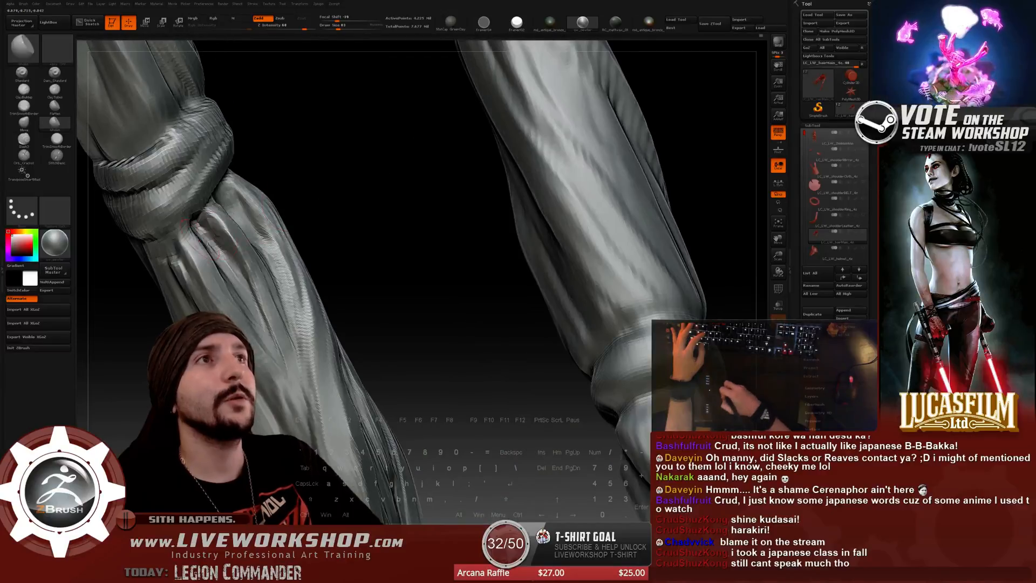
pyautogui.press('[')
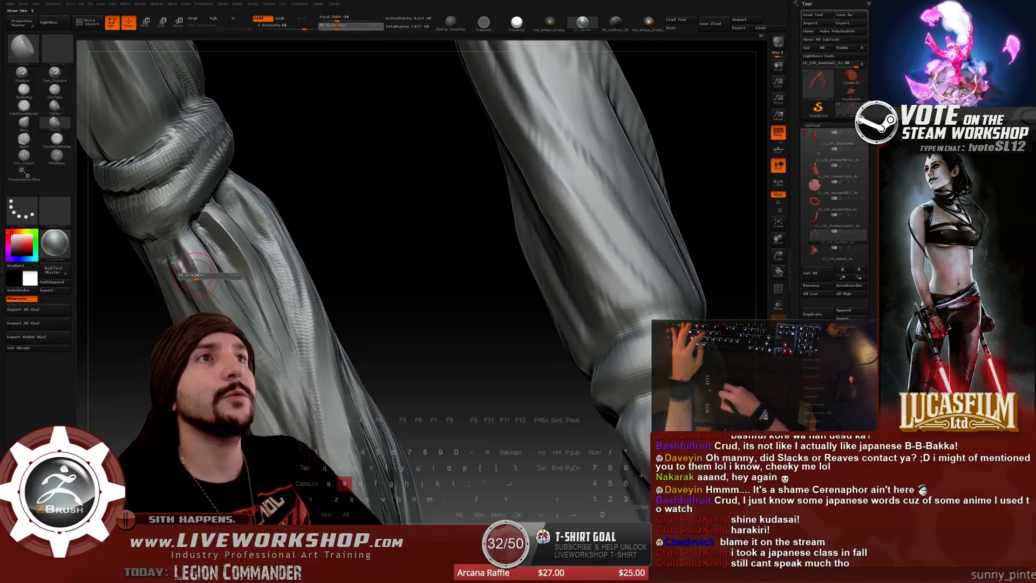
pyautogui.press(']')
pyautogui.moveTo(220, 293); pyautogui.dragTo(329, 195)
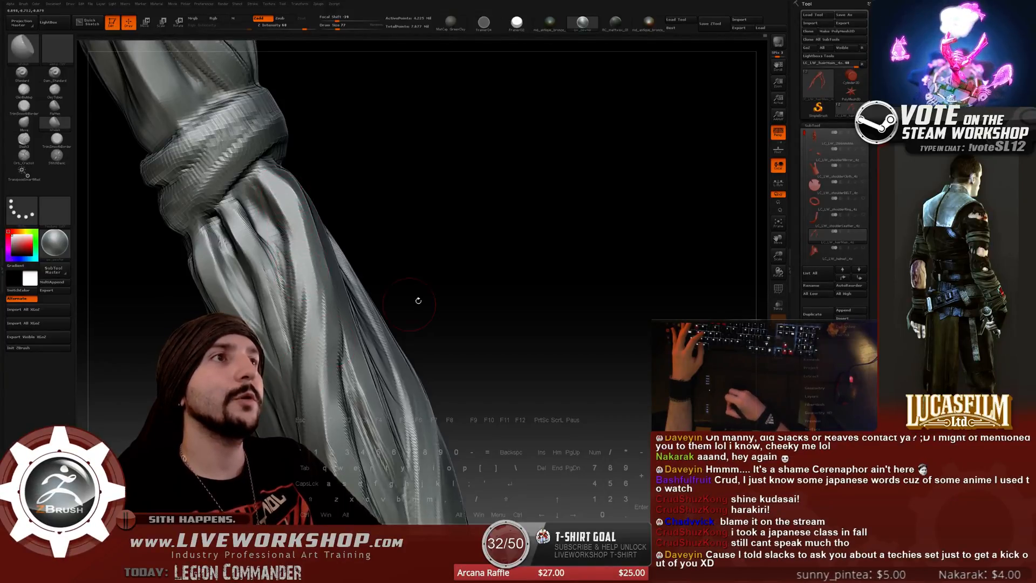
# Polish the overlapping strands and deep creases through the middle of the braid section below the tie.
pyautogui.moveTo(419, 300); pyautogui.dragTo(407, 243)
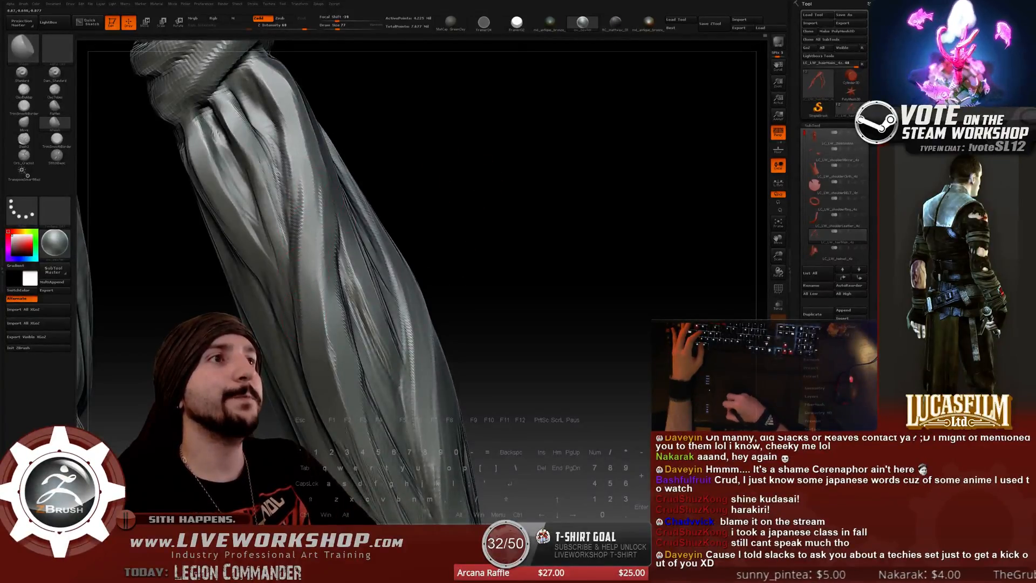
pyautogui.moveTo(527, 287); pyautogui.dragTo(566, 283)
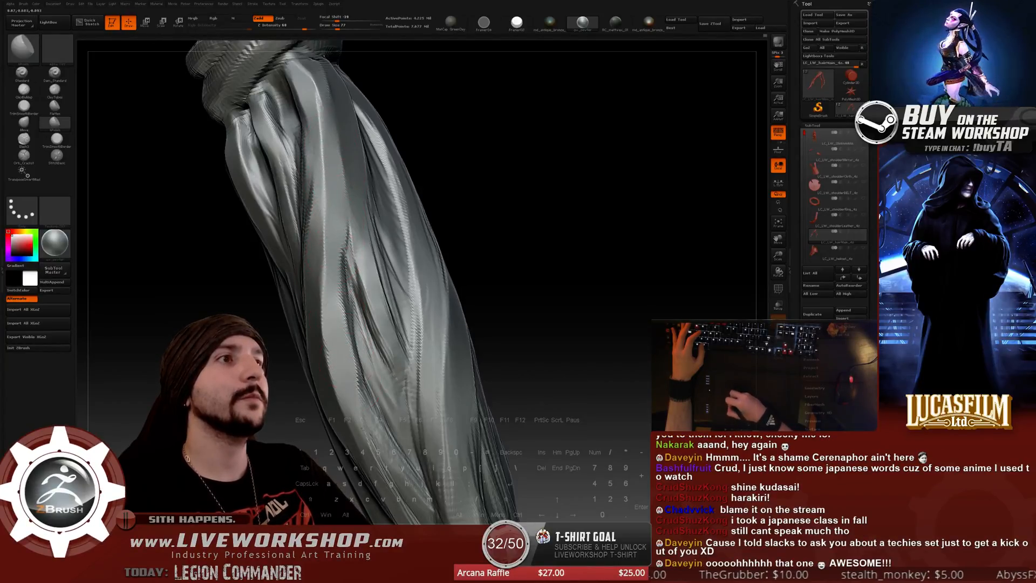
pyautogui.moveTo(538, 398); pyautogui.dragTo(359, 304)
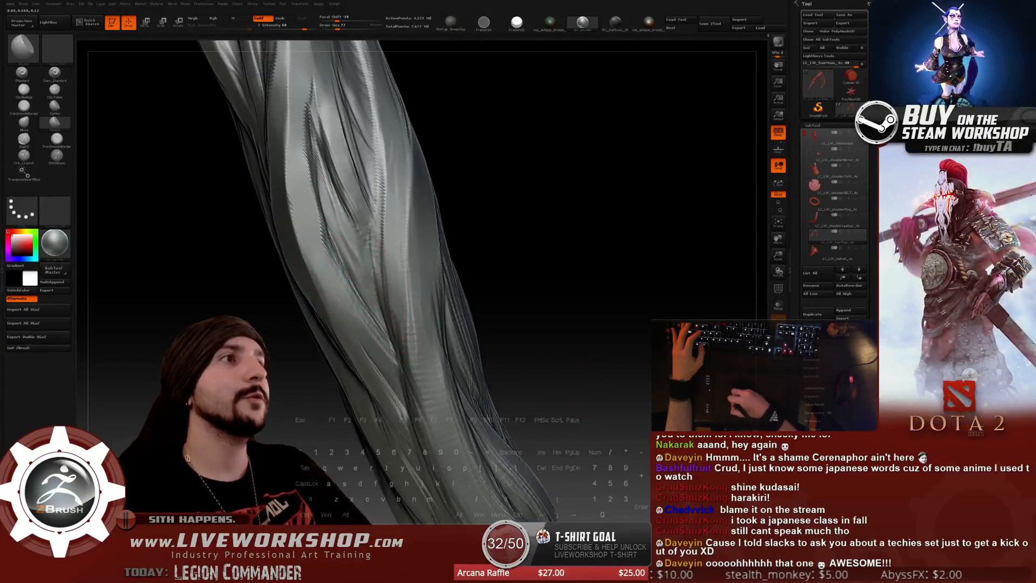
pyautogui.moveTo(449, 128); pyautogui.dragTo(317, 278)
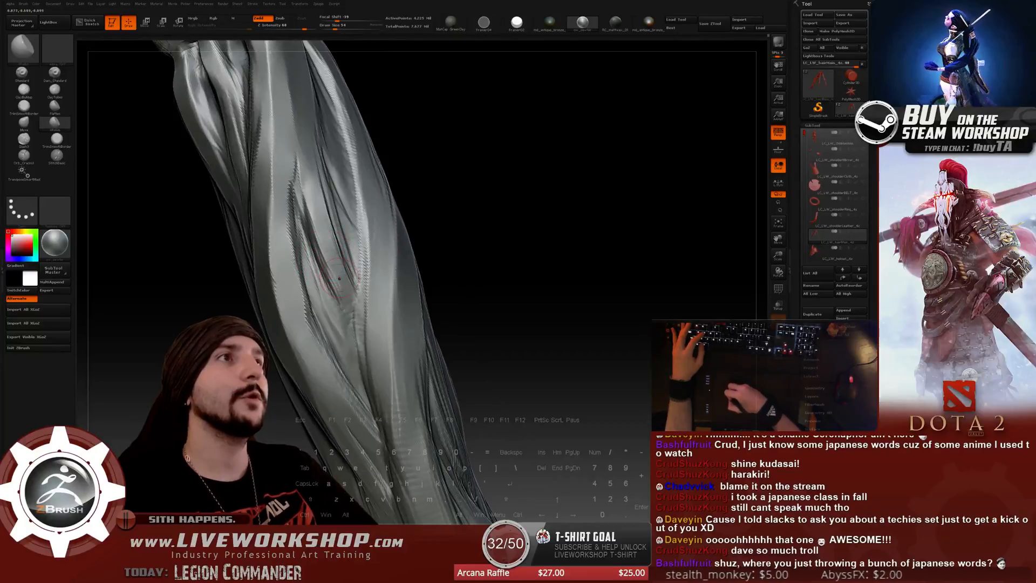
pyautogui.moveTo(454, 189); pyautogui.dragTo(378, 226)
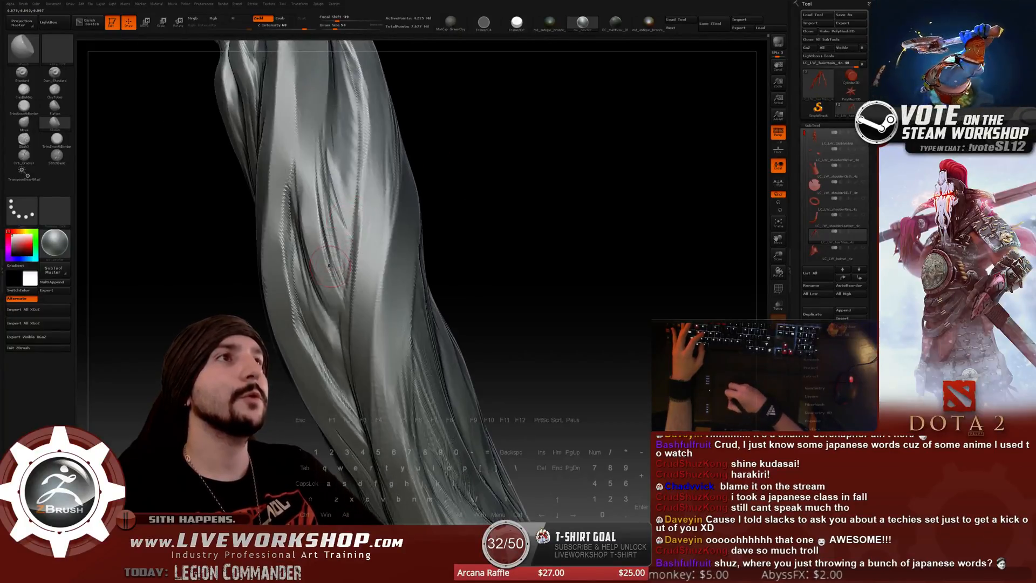
# Smooth the crease between the crossing strands and polish the neighbouring strands up to the tie.
pyautogui.press('shift')
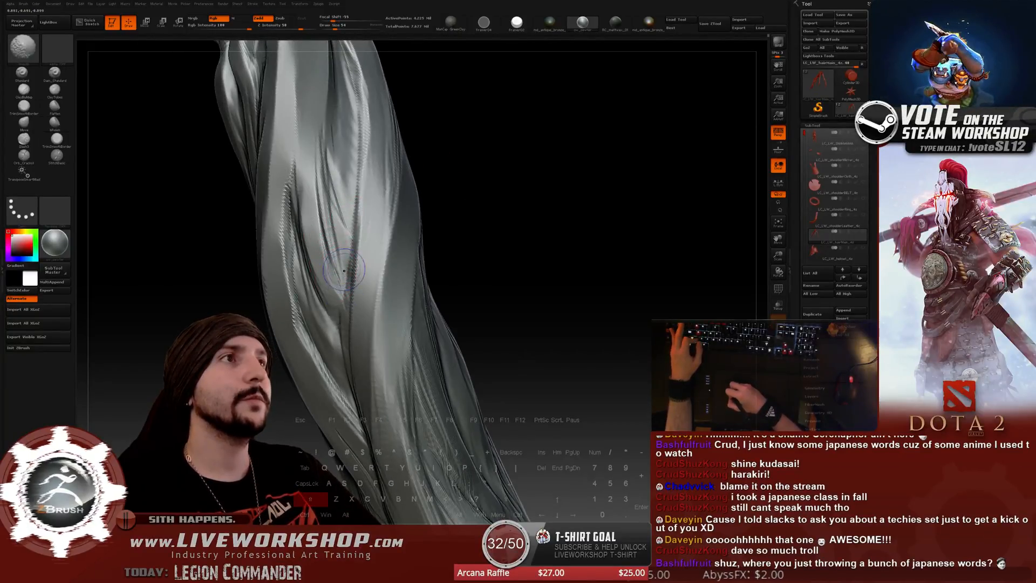
pyautogui.moveTo(333, 208)
pyautogui.mouseDown()
pyautogui.moveTo(342, 250)
pyautogui.moveTo(323, 227)
pyautogui.moveTo(331, 242)
pyautogui.mouseUp()
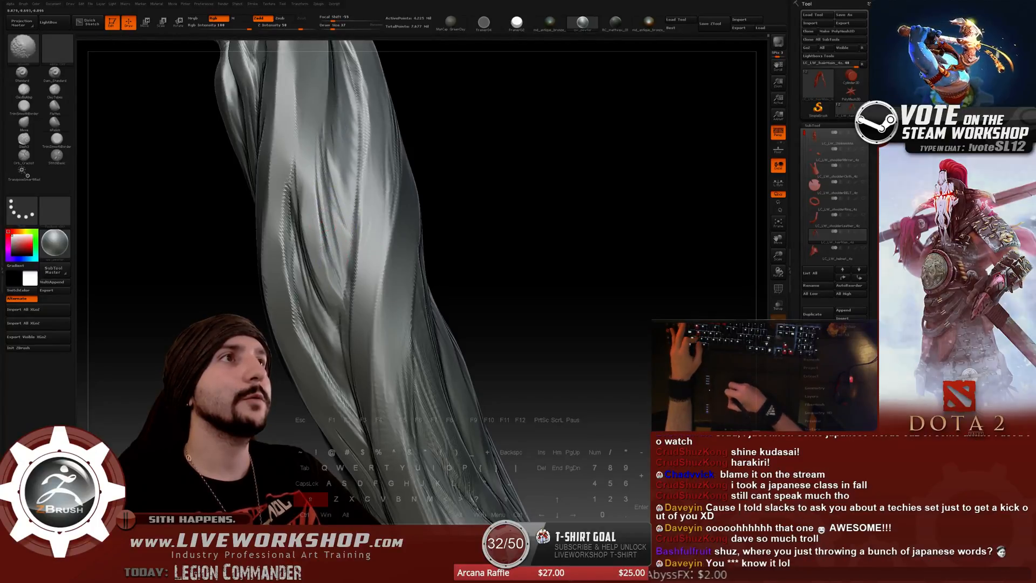
pyautogui.press('ctrl')
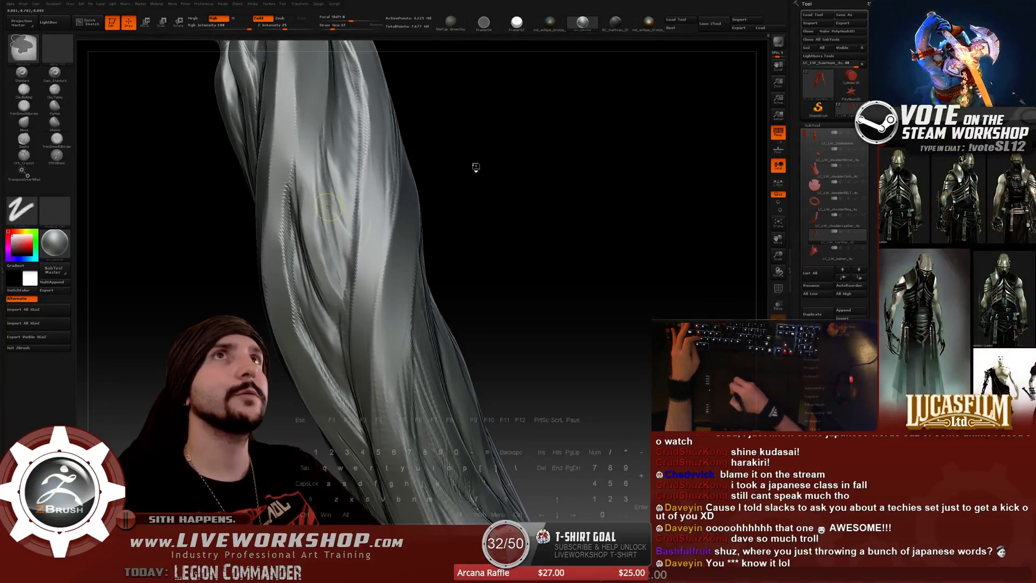
pyautogui.moveTo(537, 182); pyautogui.dragTo(552, 157)
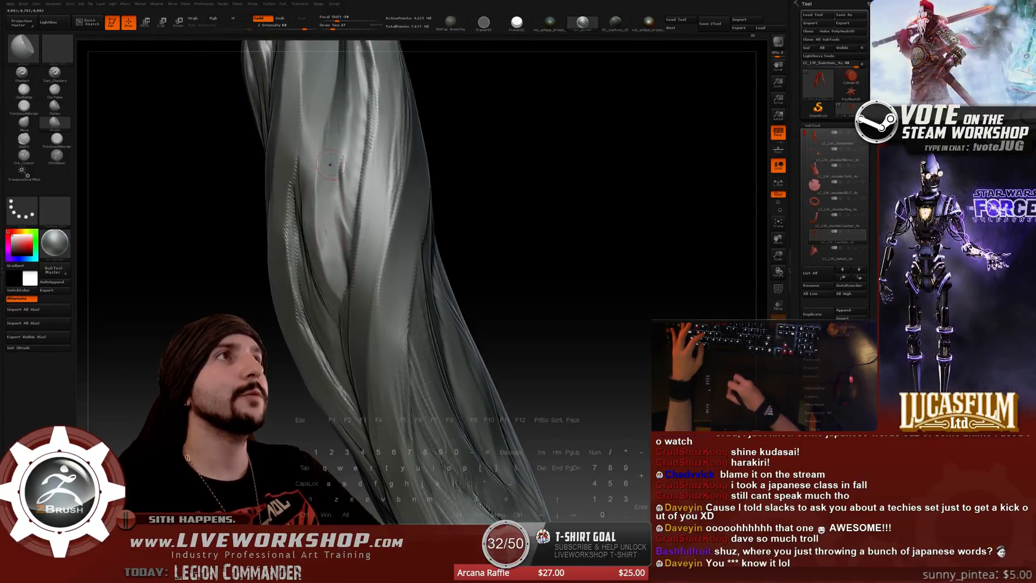
pyautogui.moveTo(530, 138); pyautogui.dragTo(339, 207)
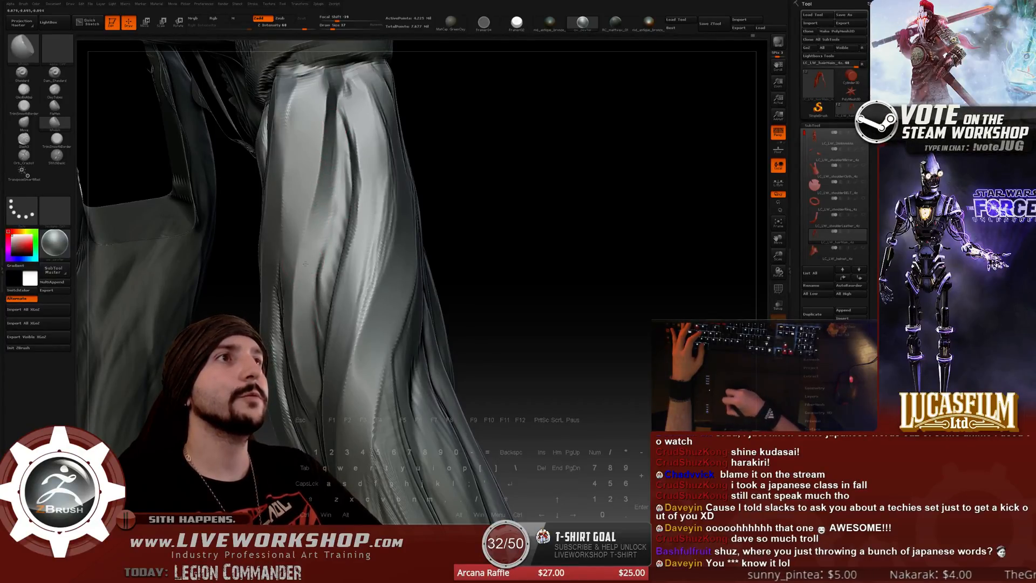
pyautogui.moveTo(478, 164); pyautogui.dragTo(392, 204)
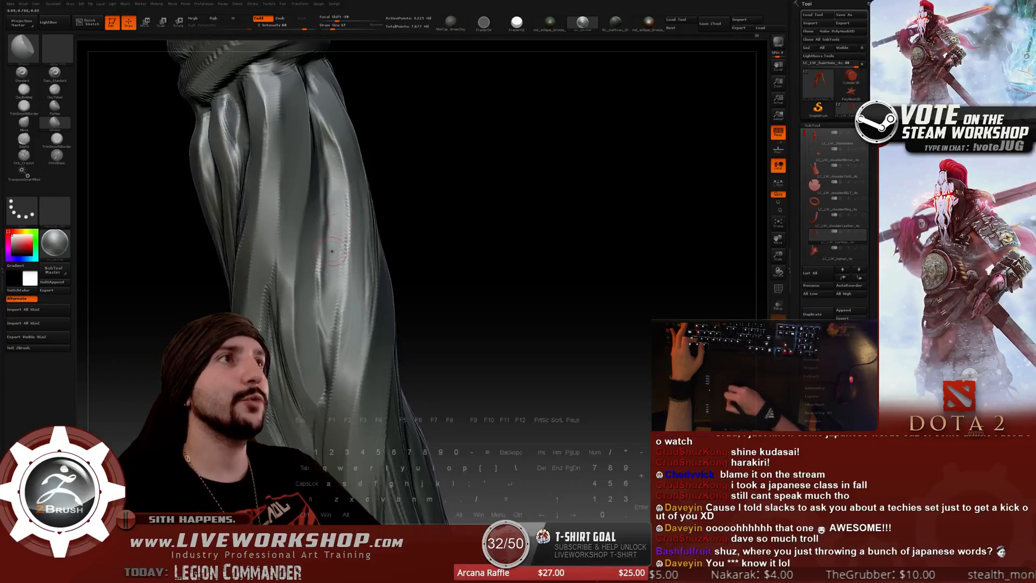
# Smooth the polished strands below the tie and check the whole hair mesh.
pyautogui.press('shift')
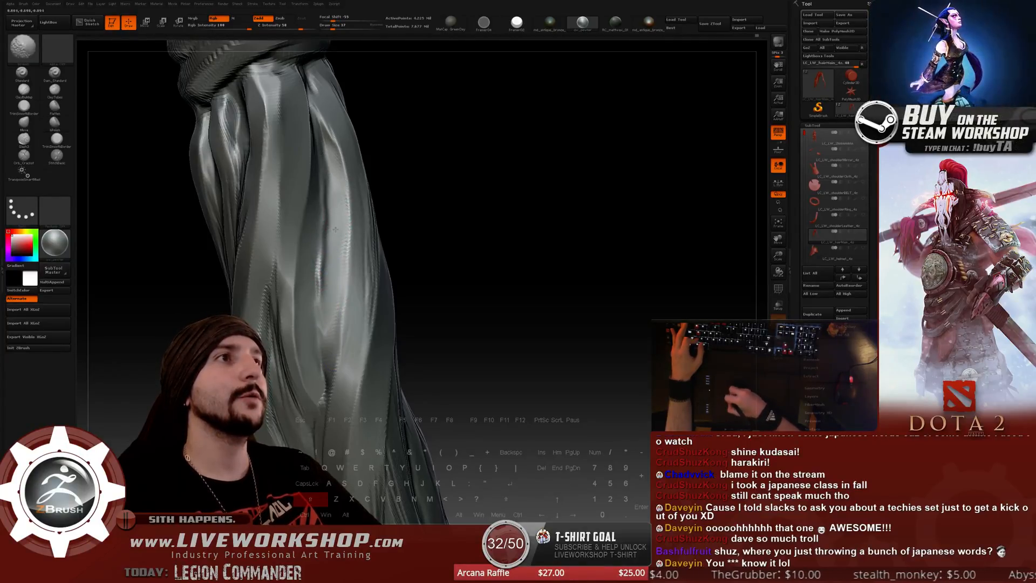
pyautogui.moveTo(489, 269)
pyautogui.keyDown('alt'); pyautogui.mouseDown()
pyautogui.moveTo(491, 222)
pyautogui.moveTo(529, 213)
pyautogui.moveTo(509, 200)
pyautogui.mouseUp(); pyautogui.keyUp('alt')
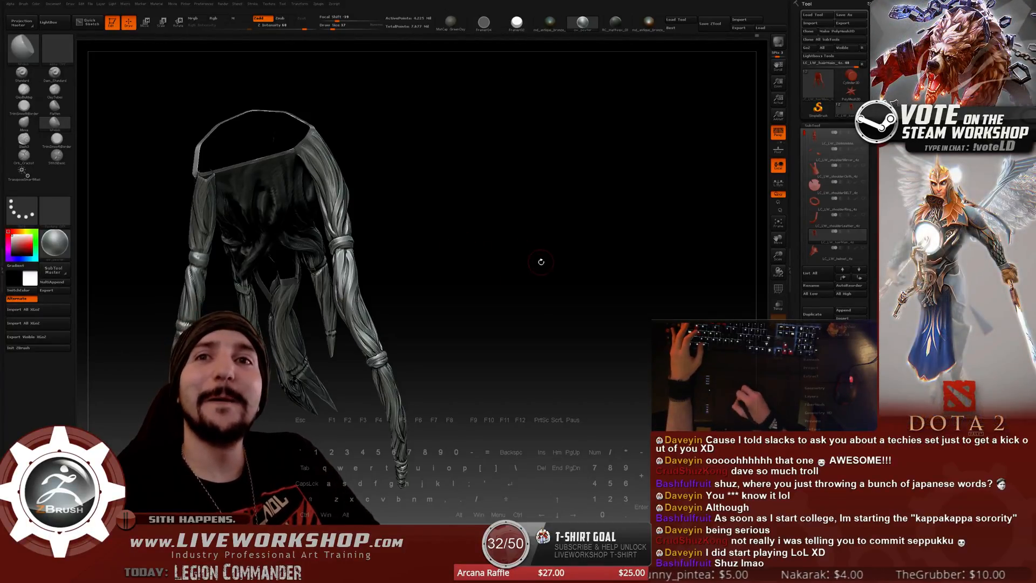
pyautogui.moveTo(539, 261)
pyautogui.mouseDown()
pyautogui.moveTo(545, 267)
pyautogui.moveTo(502, 185)
pyautogui.moveTo(570, 293)
pyautogui.moveTo(485, 292)
pyautogui.mouseUp()
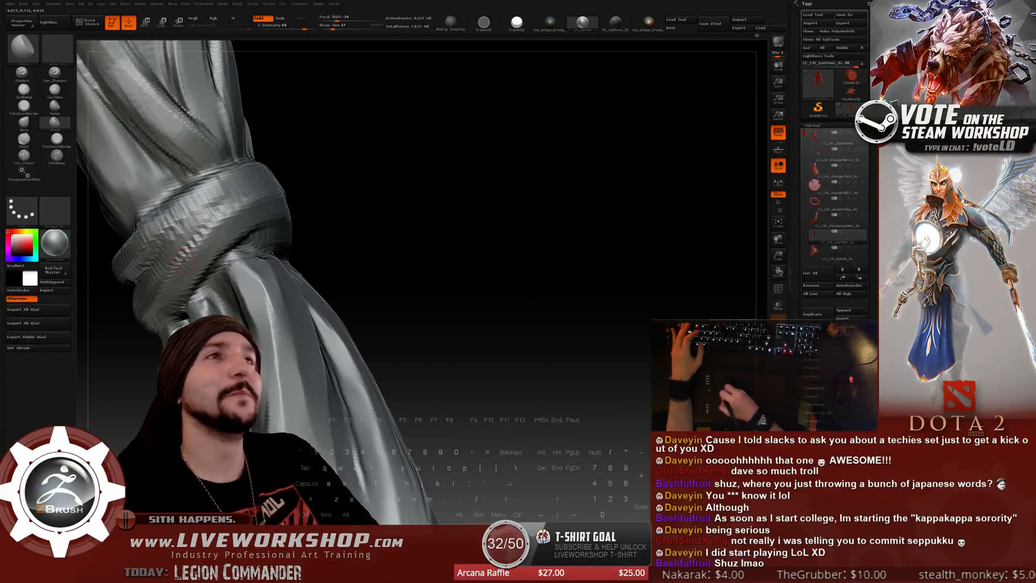
# Polish the wrapped bands of the side braid's tie from several sides with hPolish, using a larger brush.
pyautogui.press(']')
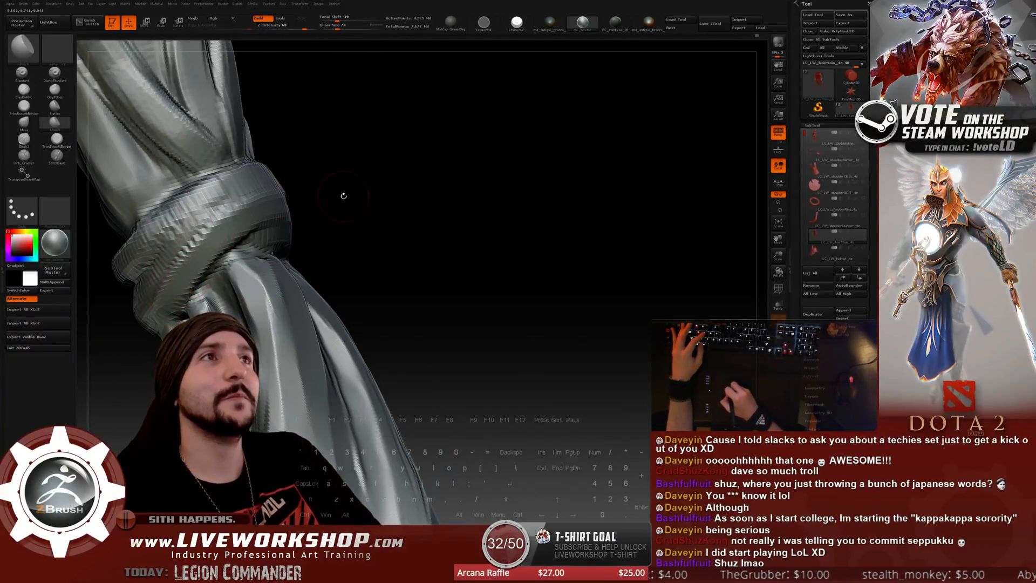
pyautogui.moveTo(342, 194); pyautogui.dragTo(208, 228)
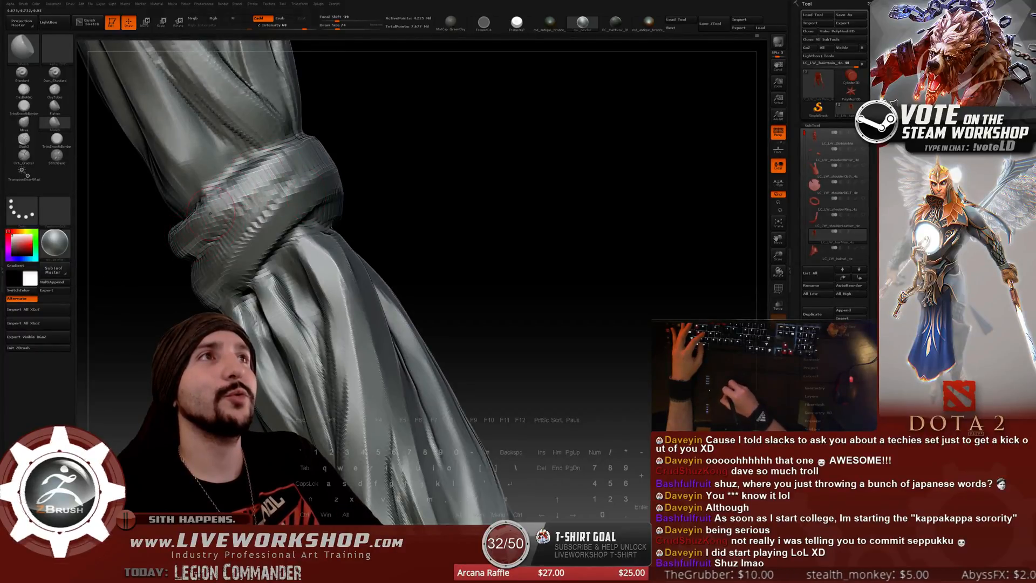
pyautogui.moveTo(420, 157)
pyautogui.mouseDown()
pyautogui.moveTo(434, 160)
pyautogui.moveTo(407, 146)
pyautogui.mouseUp()
pyautogui.moveTo(533, 138); pyautogui.dragTo(157, 237)
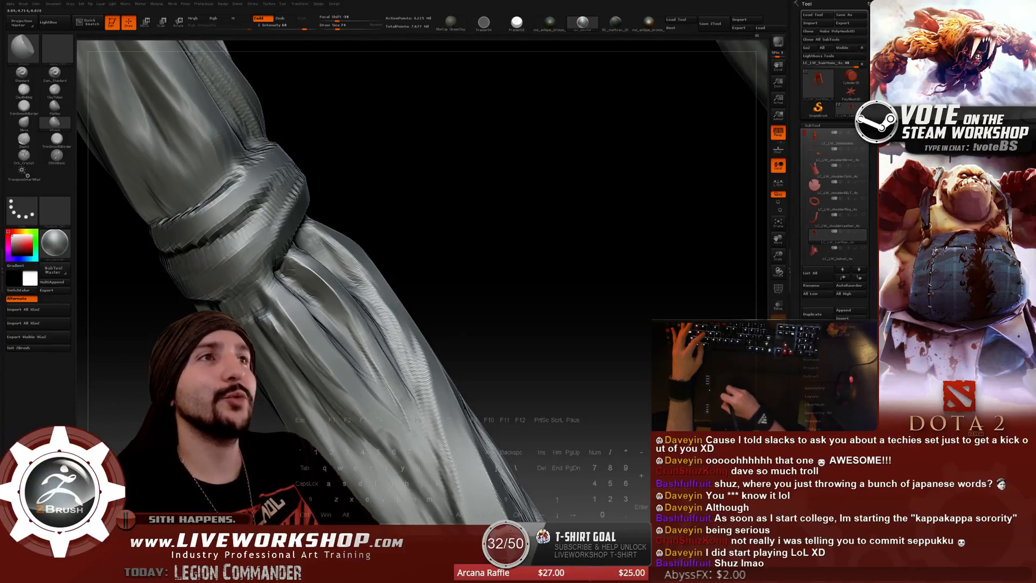
pyautogui.moveTo(363, 181); pyautogui.dragTo(212, 243)
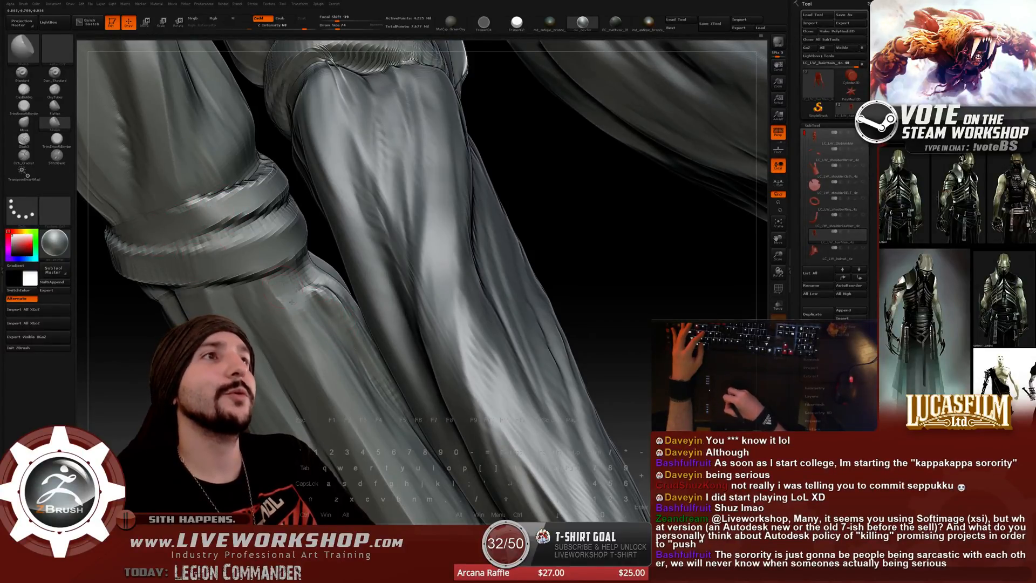
pyautogui.moveTo(605, 279)
pyautogui.keyDown('alt'); pyautogui.mouseDown()
pyautogui.moveTo(636, 225)
pyautogui.moveTo(568, 222)
pyautogui.moveTo(583, 226)
pyautogui.moveTo(618, 200)
pyautogui.mouseUp(); pyautogui.keyUp('alt')
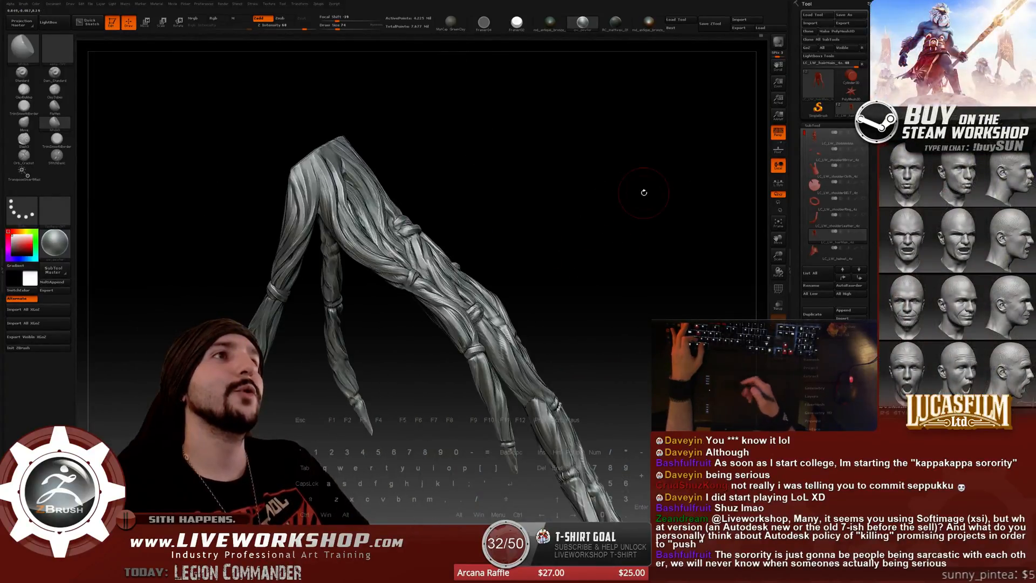
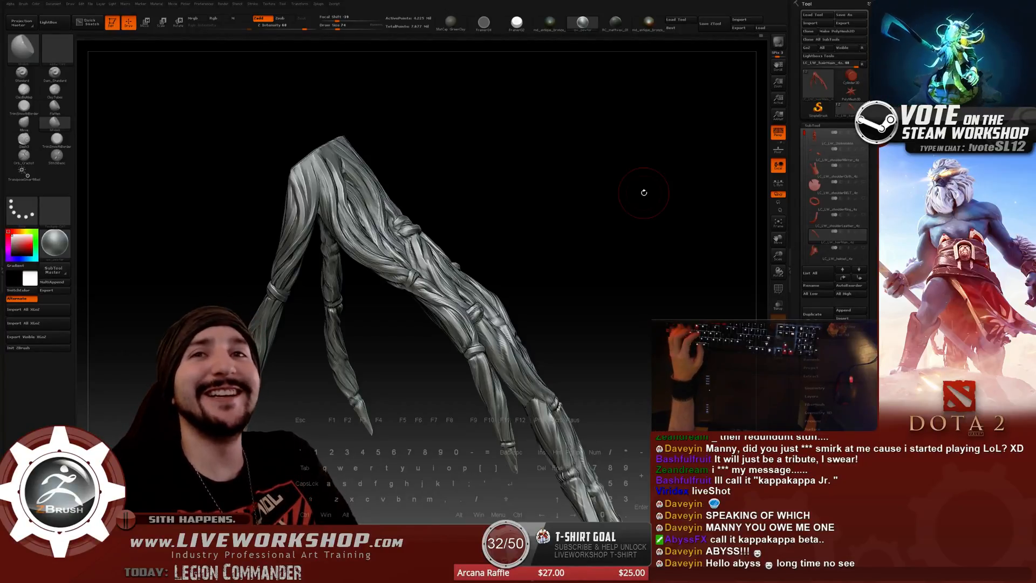
# Polish the long strands of the side braid's upper section, from above the first tie up to the hairline edge.
pyautogui.moveTo(563, 215)
pyautogui.mouseDown()
pyautogui.moveTo(572, 204)
pyautogui.moveTo(374, 316)
pyautogui.moveTo(346, 345)
pyautogui.moveTo(324, 302)
pyautogui.moveTo(318, 370)
pyautogui.moveTo(347, 370)
pyautogui.moveTo(546, 192)
pyautogui.moveTo(541, 222)
pyautogui.moveTo(518, 227)
pyautogui.mouseUp()
pyautogui.moveTo(418, 248)
pyautogui.mouseDown()
pyautogui.moveTo(456, 241)
pyautogui.moveTo(415, 248)
pyautogui.mouseUp()
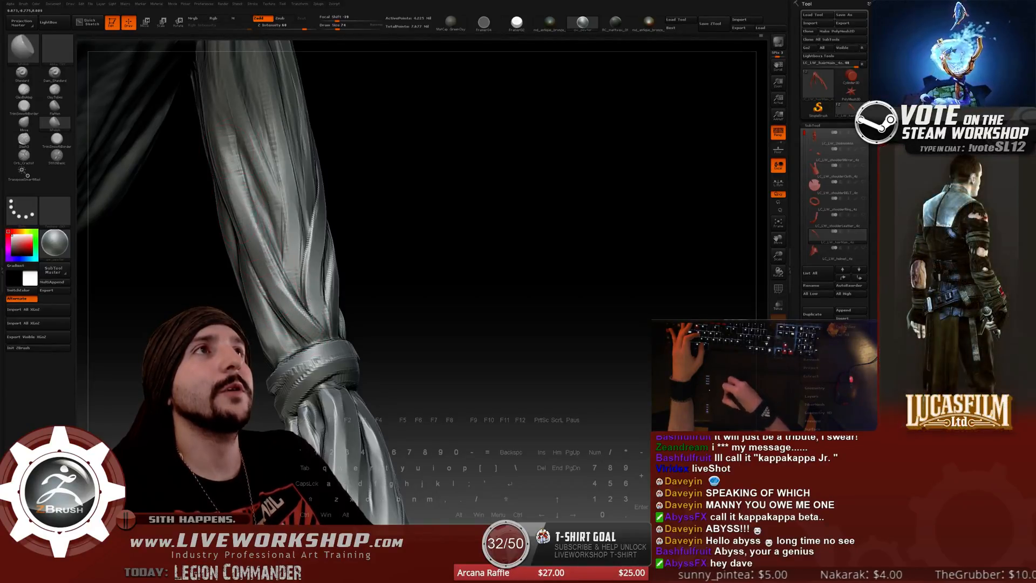
pyautogui.moveTo(358, 126); pyautogui.dragTo(283, 278)
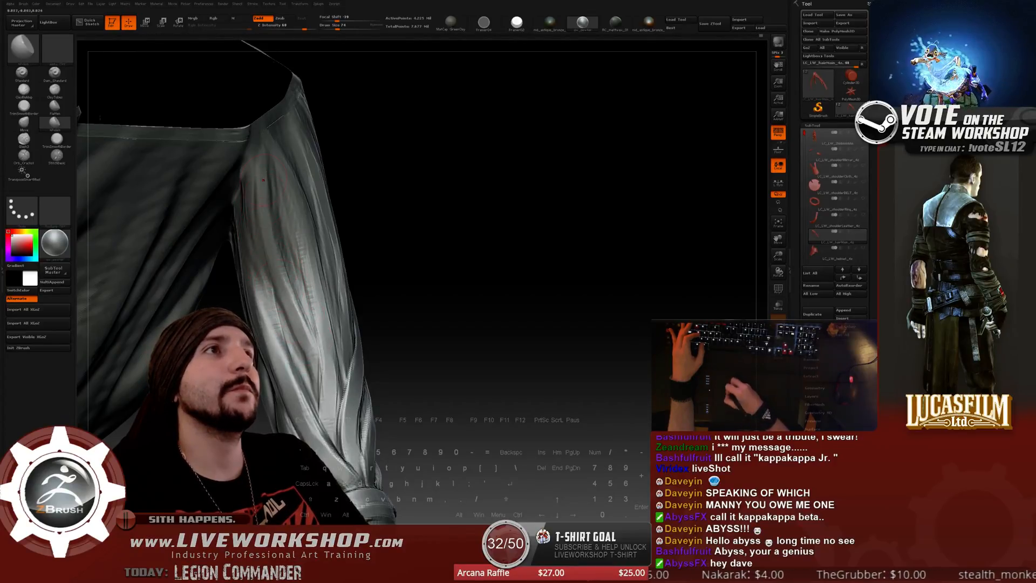
pyautogui.moveTo(393, 199); pyautogui.dragTo(423, 205)
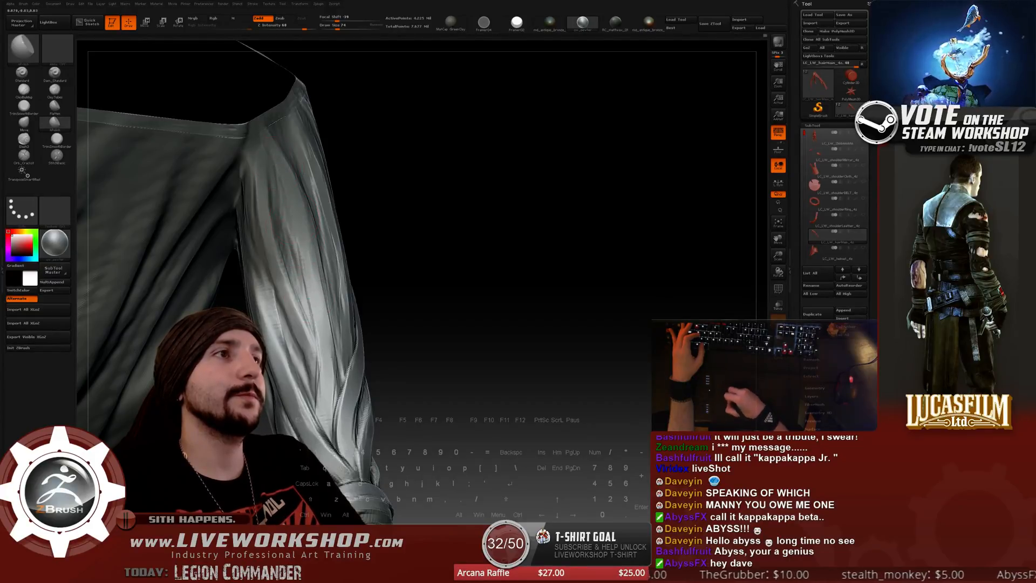
# Polish the crossing strands and creases directly above the first tie, adjusting the brush size for the narrow areas.
pyautogui.moveTo(416, 393)
pyautogui.keyDown('alt'); pyautogui.mouseDown()
pyautogui.moveTo(518, 259)
pyautogui.moveTo(474, 292)
pyautogui.moveTo(384, 315)
pyautogui.moveTo(322, 351)
pyautogui.moveTo(321, 367)
pyautogui.mouseUp(); pyautogui.keyUp('alt')
pyautogui.press('s')
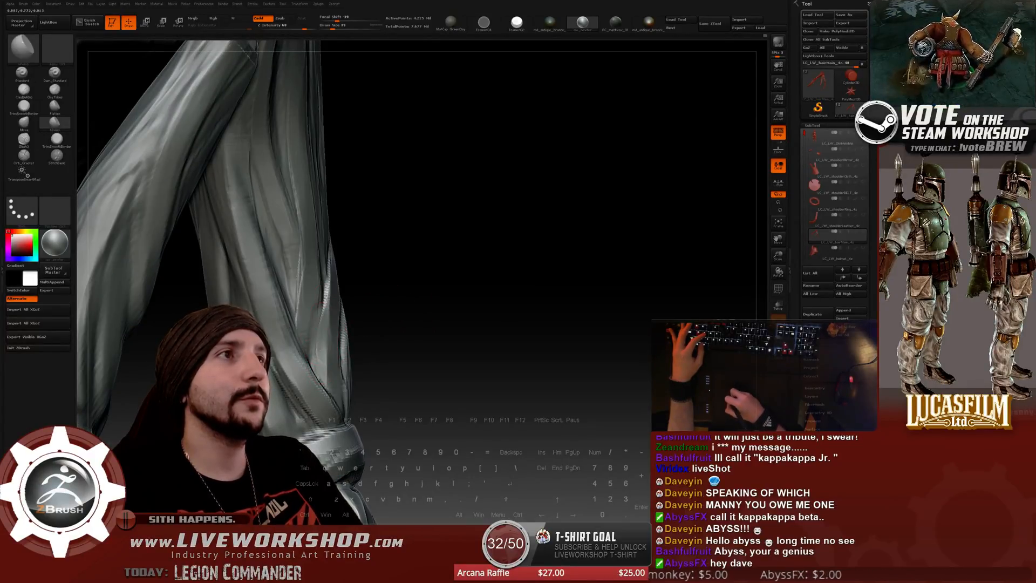
pyautogui.moveTo(387, 250); pyautogui.dragTo(340, 297)
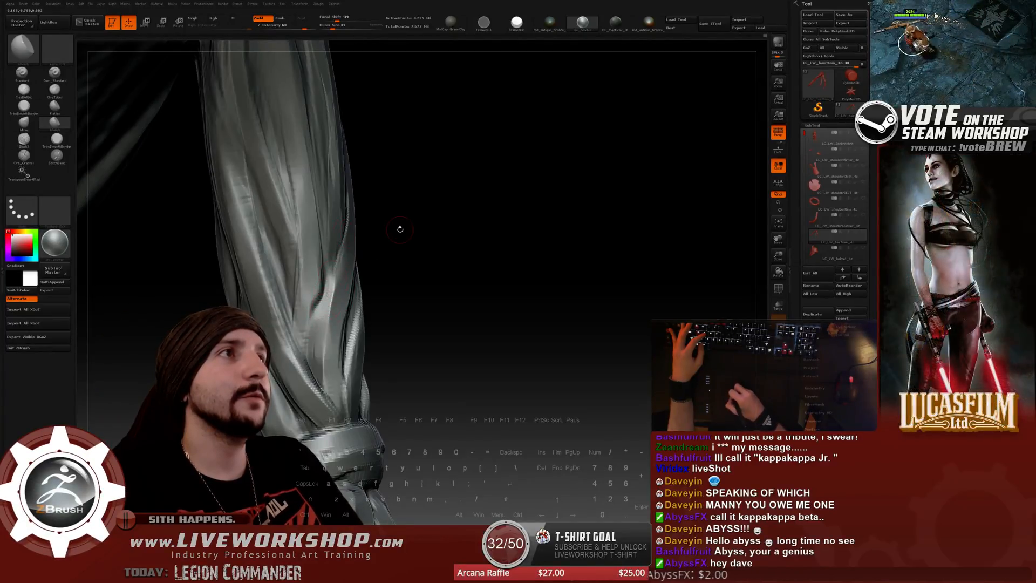
pyautogui.moveTo(400, 229); pyautogui.dragTo(340, 306)
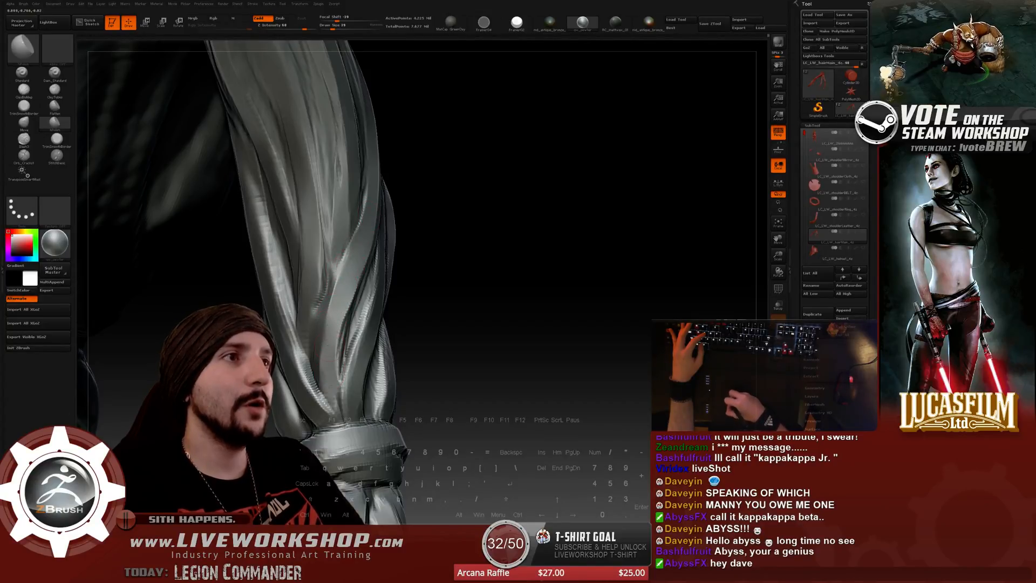
pyautogui.moveTo(418, 365); pyautogui.dragTo(498, 342)
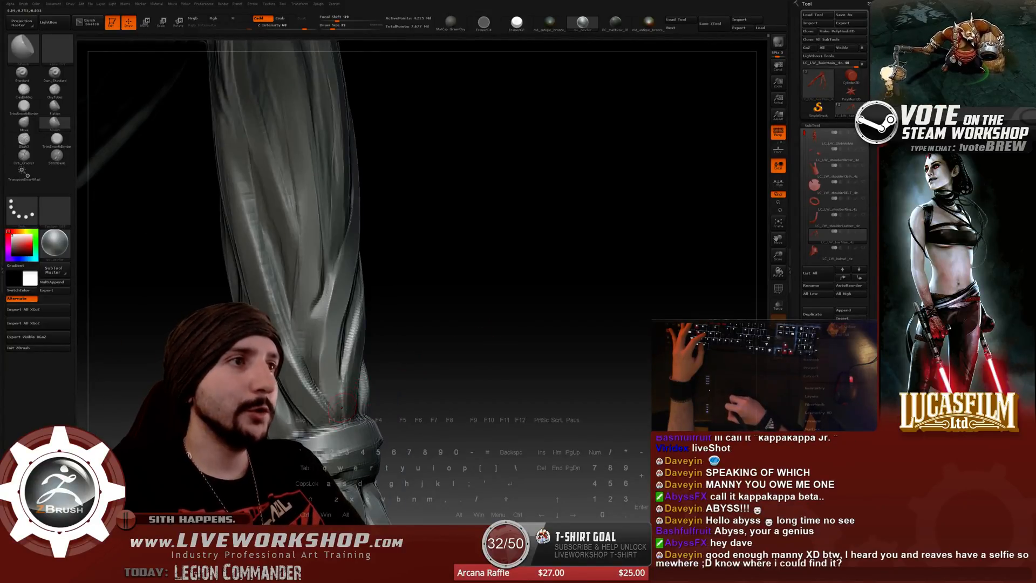
pyautogui.moveTo(341, 408); pyautogui.dragTo(346, 414)
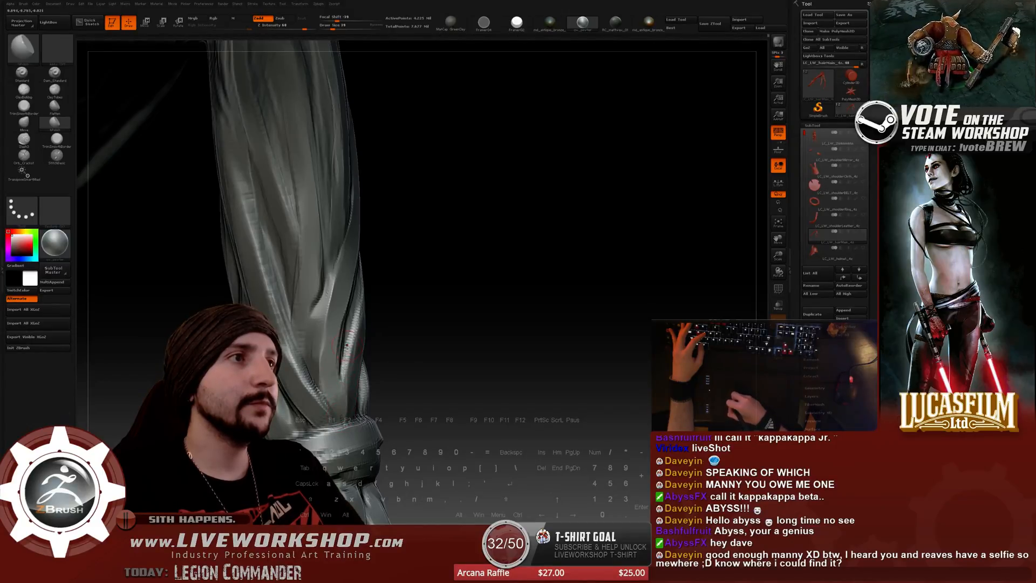
pyautogui.press('[')
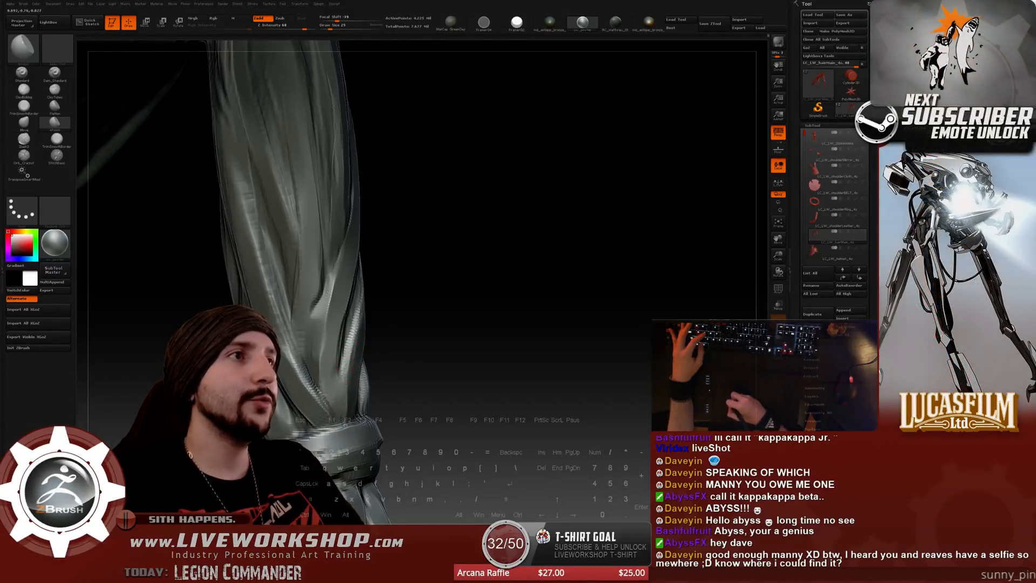
# Flatten and smooth the twisted strands running around the side of the braid's upper section with a resized brush.
pyautogui.moveTo(406, 282); pyautogui.dragTo(360, 344)
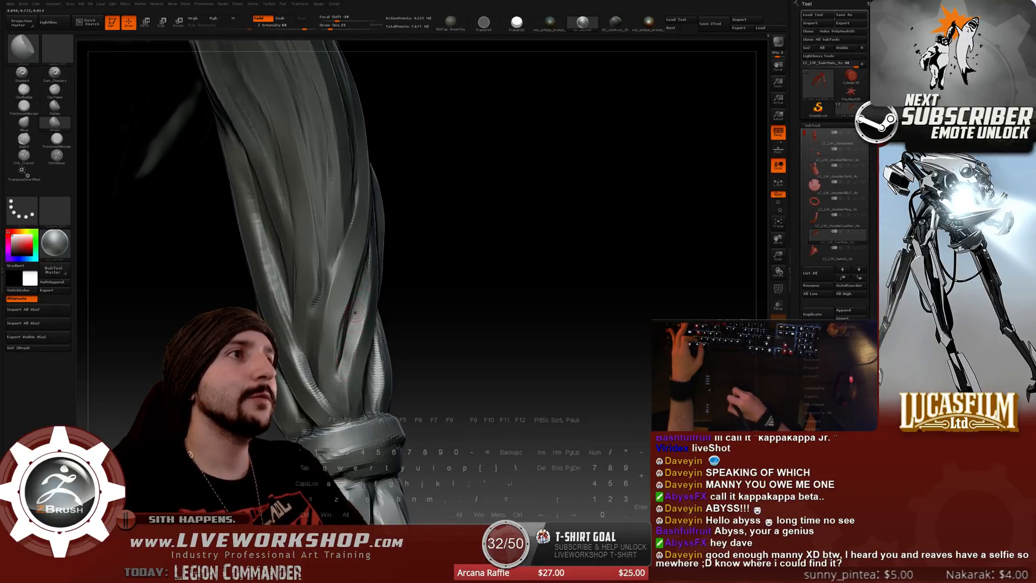
pyautogui.moveTo(426, 316); pyautogui.dragTo(382, 280)
pyautogui.press('s')
pyautogui.click(330, 322)
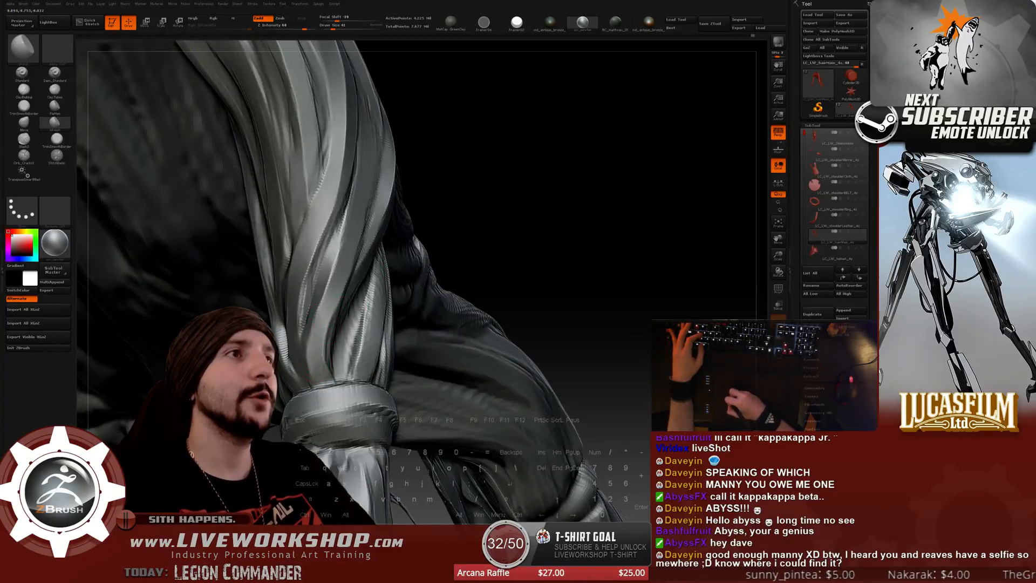
pyautogui.press('shift')
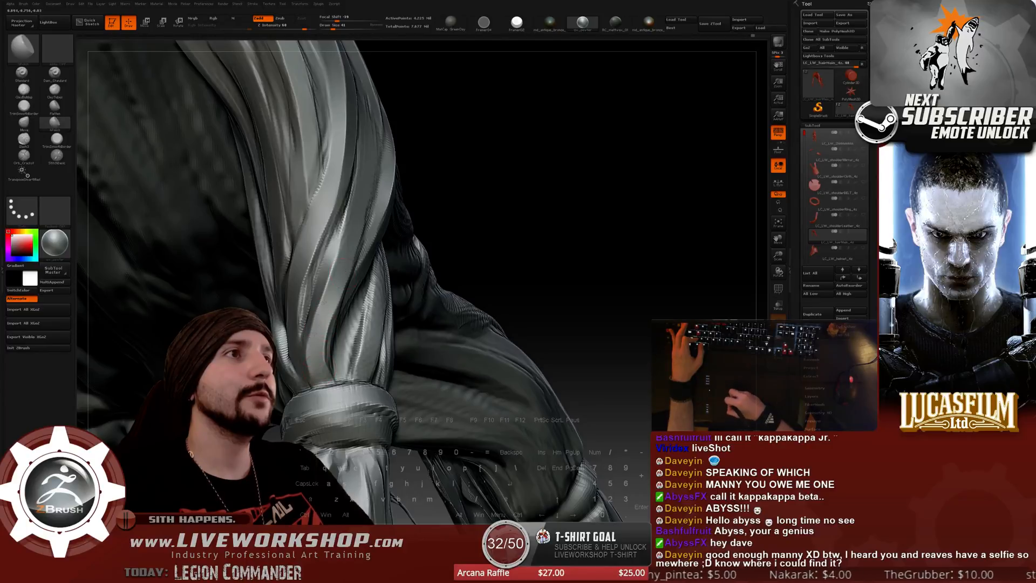
# Polish the diagonal strands and the gap between them where they gather into the first tie on the braid's far side.
pyautogui.moveTo(414, 197); pyautogui.dragTo(374, 282)
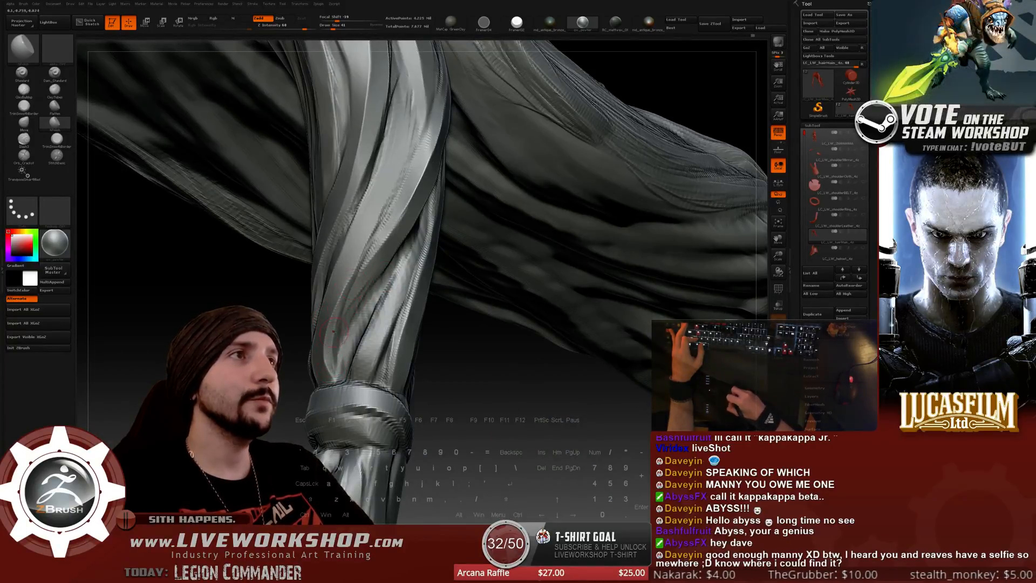
pyautogui.moveTo(455, 370); pyautogui.dragTo(354, 309)
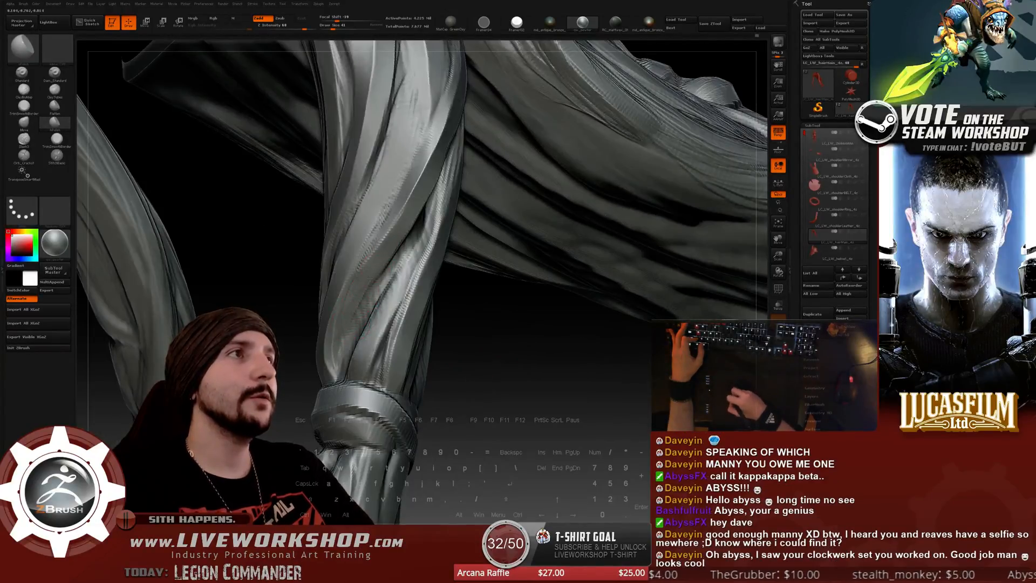
pyautogui.moveTo(459, 330); pyautogui.dragTo(490, 328)
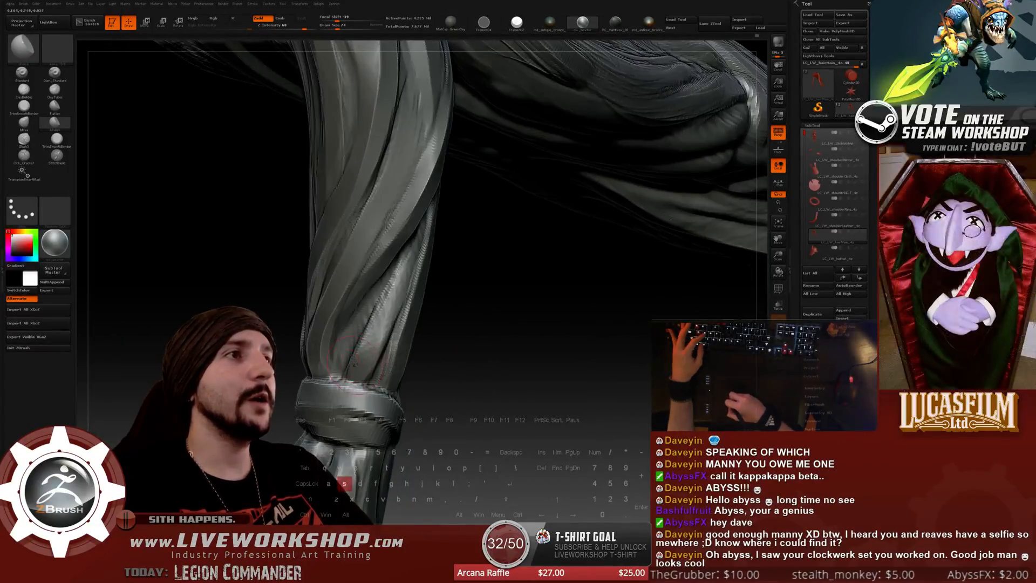
# Polish the broad twisted strands of the braid section between the two ties with a resized brush.
pyautogui.moveTo(440, 299)
pyautogui.mouseDown()
pyautogui.moveTo(502, 355)
pyautogui.moveTo(381, 387)
pyautogui.moveTo(664, 227)
pyautogui.moveTo(654, 247)
pyautogui.moveTo(641, 179)
pyautogui.moveTo(617, 166)
pyautogui.moveTo(641, 208)
pyautogui.moveTo(238, 171)
pyautogui.mouseUp()
pyautogui.press('s')
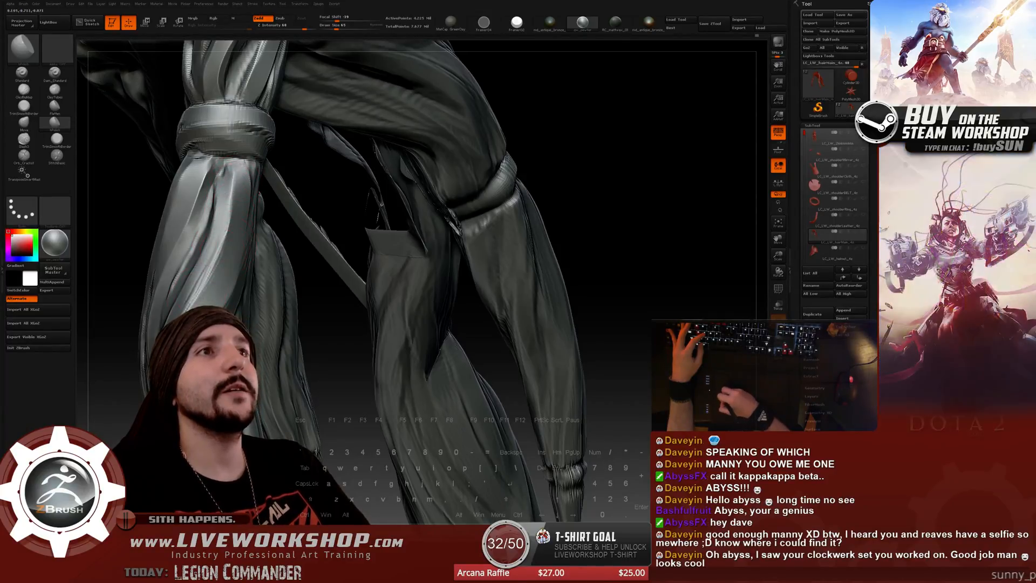
pyautogui.moveTo(318, 302); pyautogui.dragTo(258, 291)
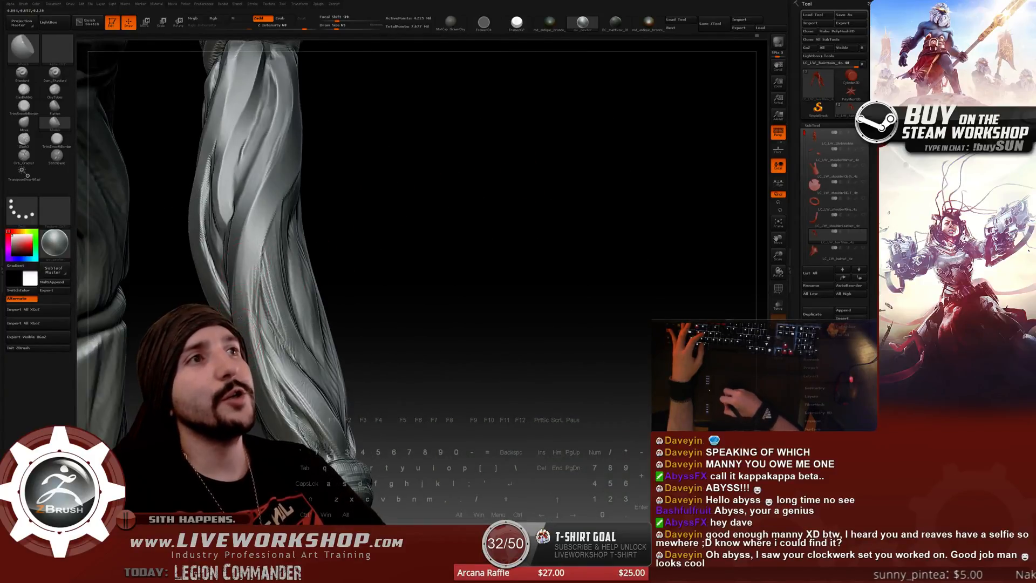
pyautogui.moveTo(258, 223); pyautogui.dragTo(300, 246)
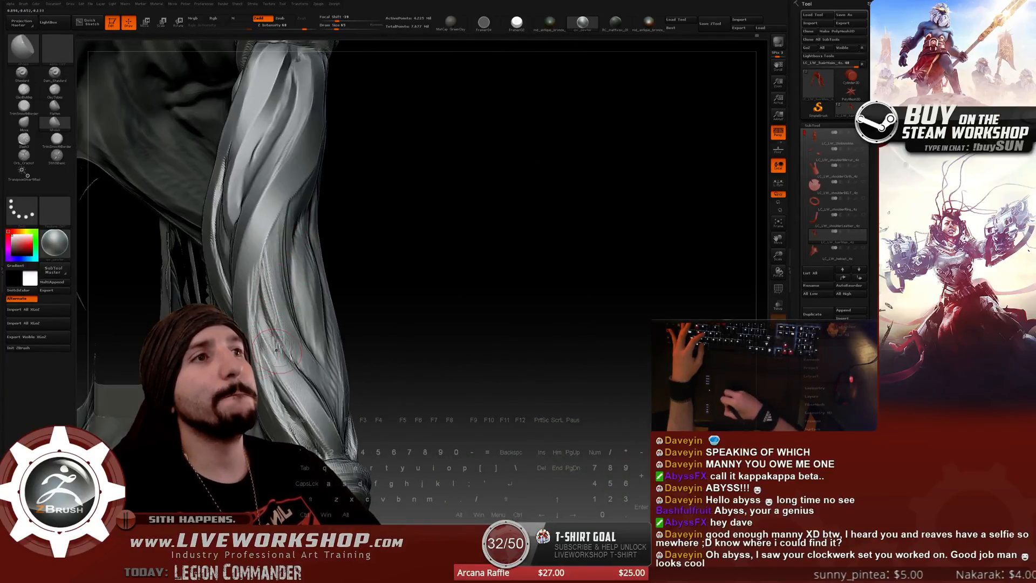
pyautogui.moveTo(278, 350); pyautogui.dragTo(407, 254)
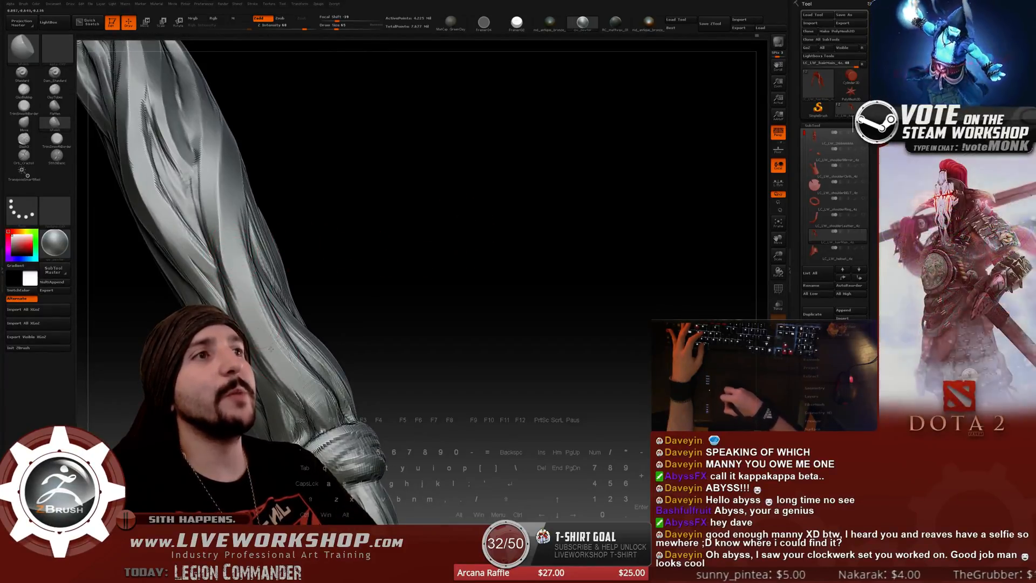
# Polish and smooth the strands gathering into the lower tie, reducing the brush size for the fine creases.
pyautogui.moveTo(368, 369); pyautogui.dragTo(326, 277)
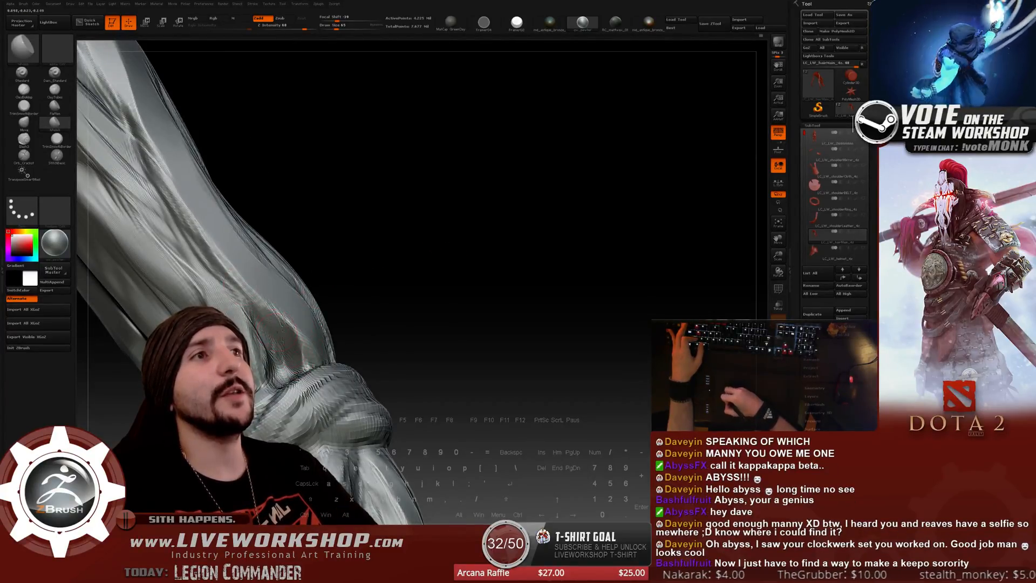
pyautogui.press('shift')
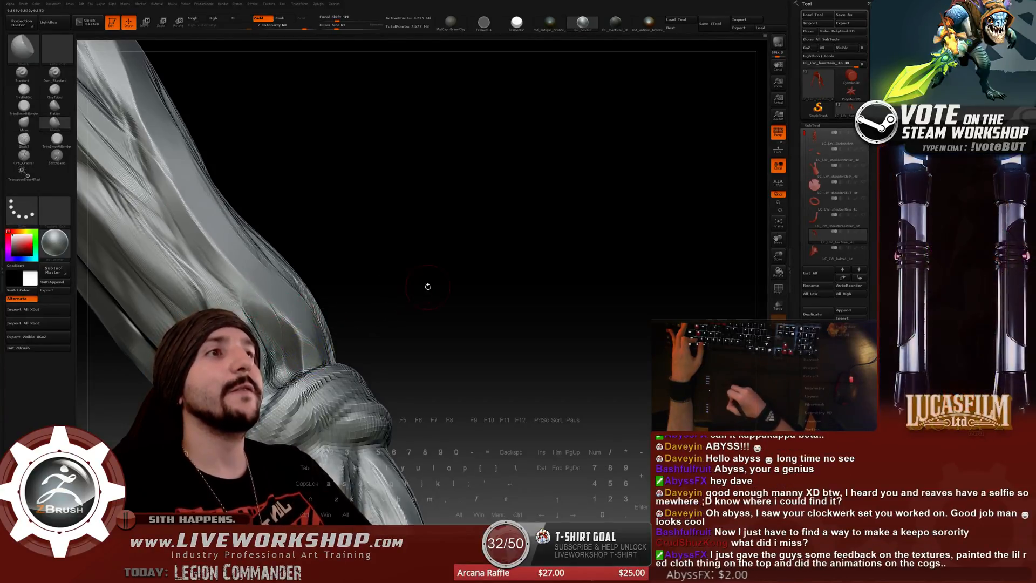
pyautogui.moveTo(427, 286); pyautogui.dragTo(335, 333)
pyautogui.moveTo(447, 248); pyautogui.dragTo(356, 302)
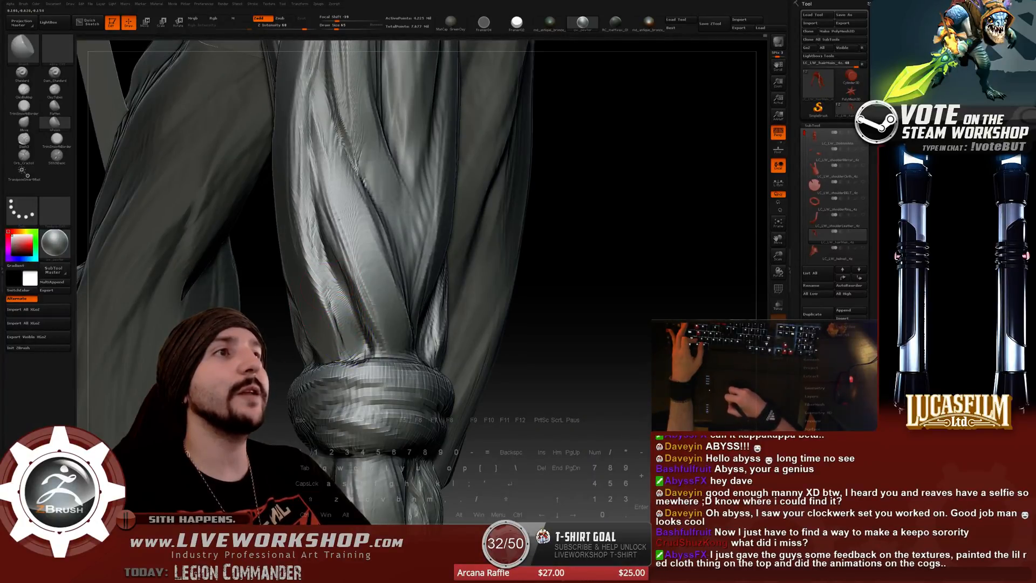
pyautogui.press('[')
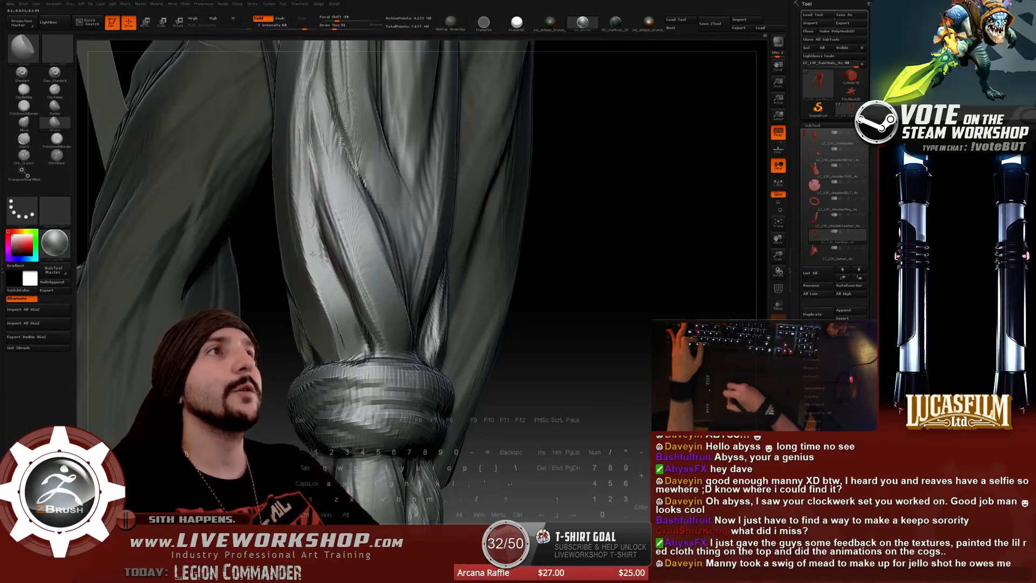
# Smooth the long twisted strands of the braid section above the lower tie with a resized brush.
pyautogui.moveTo(557, 185); pyautogui.dragTo(616, 271)
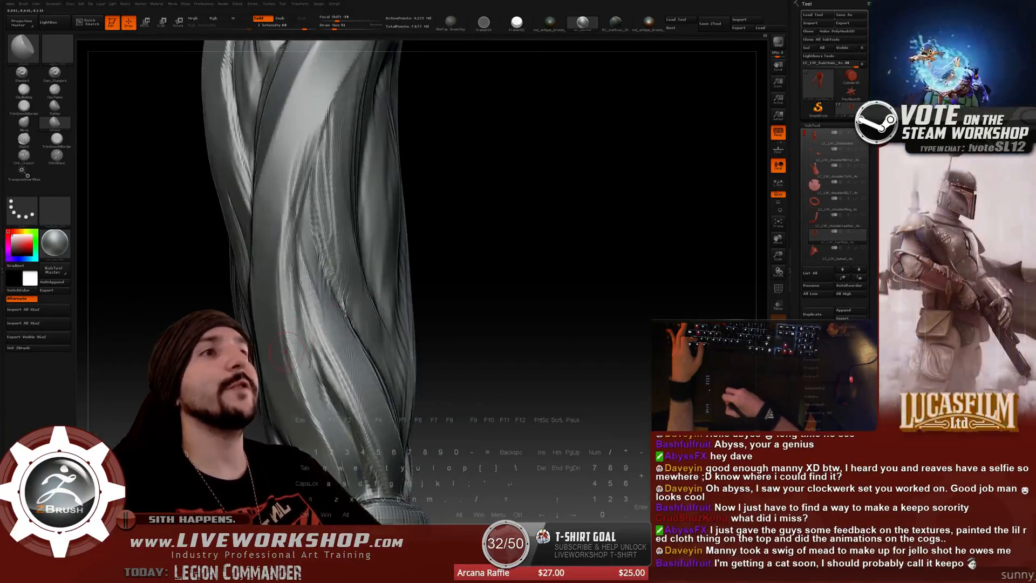
pyautogui.press(']')
pyautogui.press(']')
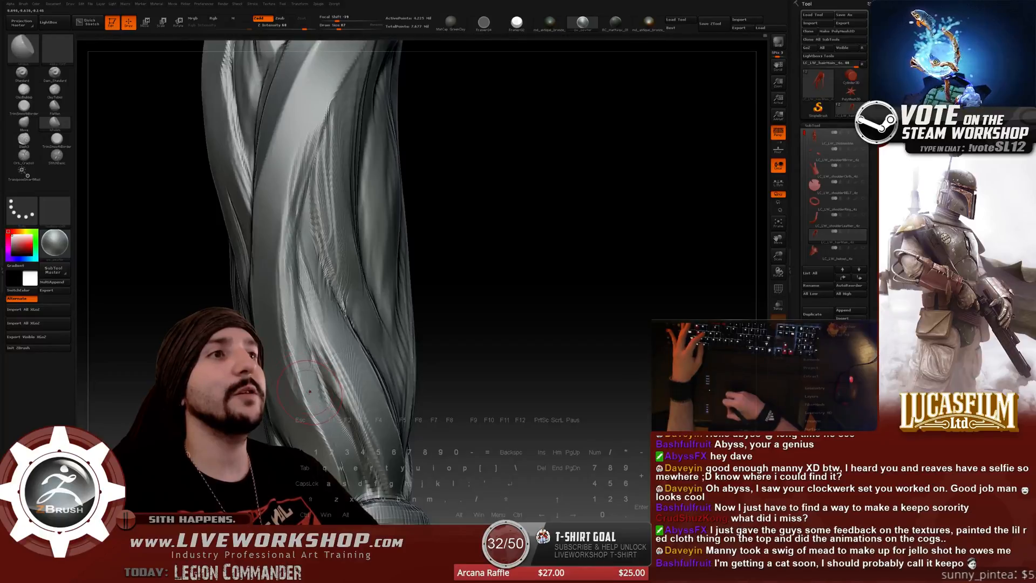
pyautogui.press('s')
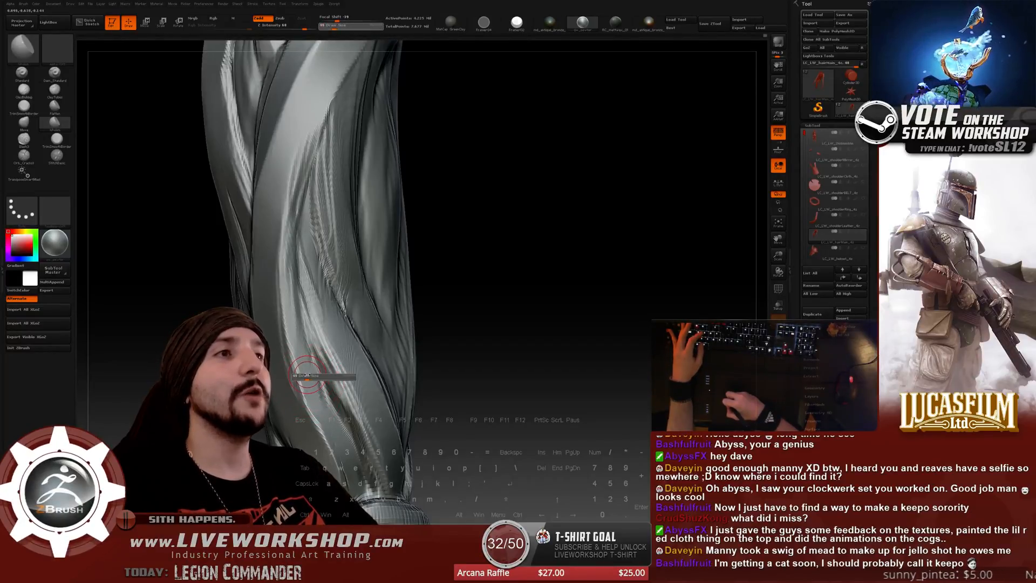
pyautogui.moveTo(306, 374); pyautogui.dragTo(308, 375)
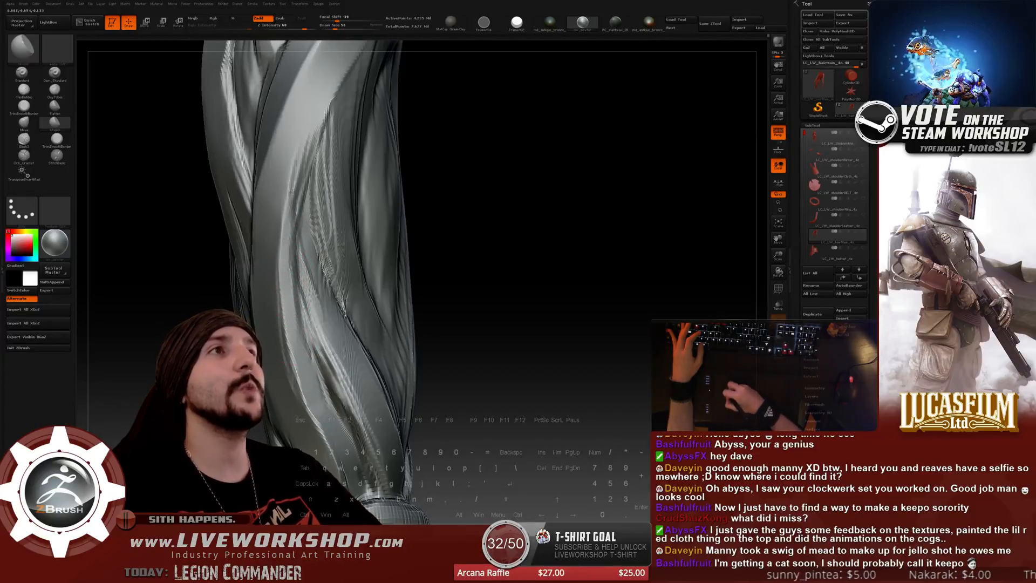
# Polish the diagonal strands and creases that run down around the braid into the lower tie.
pyautogui.moveTo(417, 152); pyautogui.dragTo(384, 153)
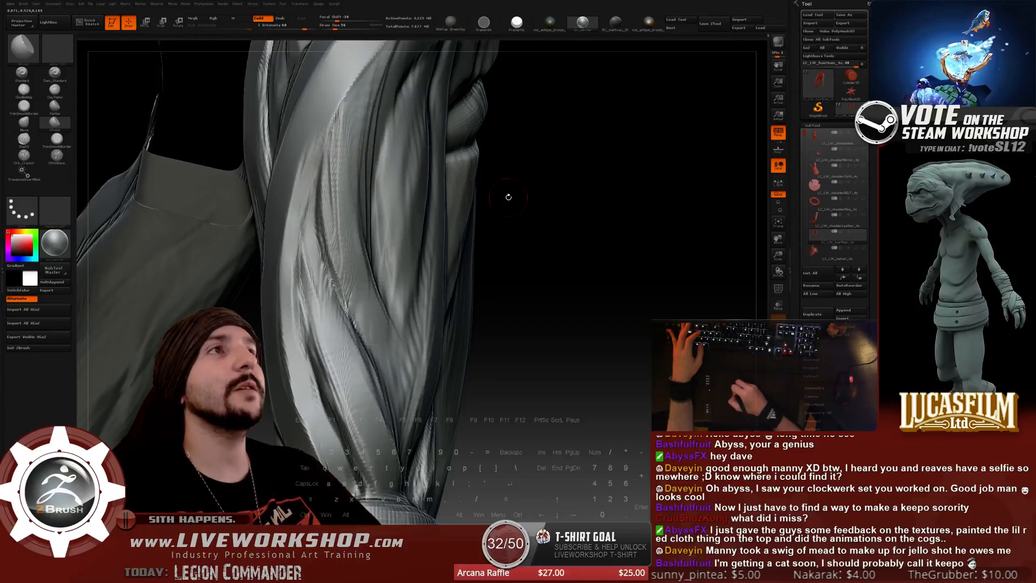
pyautogui.moveTo(508, 197); pyautogui.dragTo(341, 259)
pyautogui.keyDown('alt'); pyautogui.moveTo(475, 365); pyautogui.dragTo(453, 306); pyautogui.keyUp('alt')
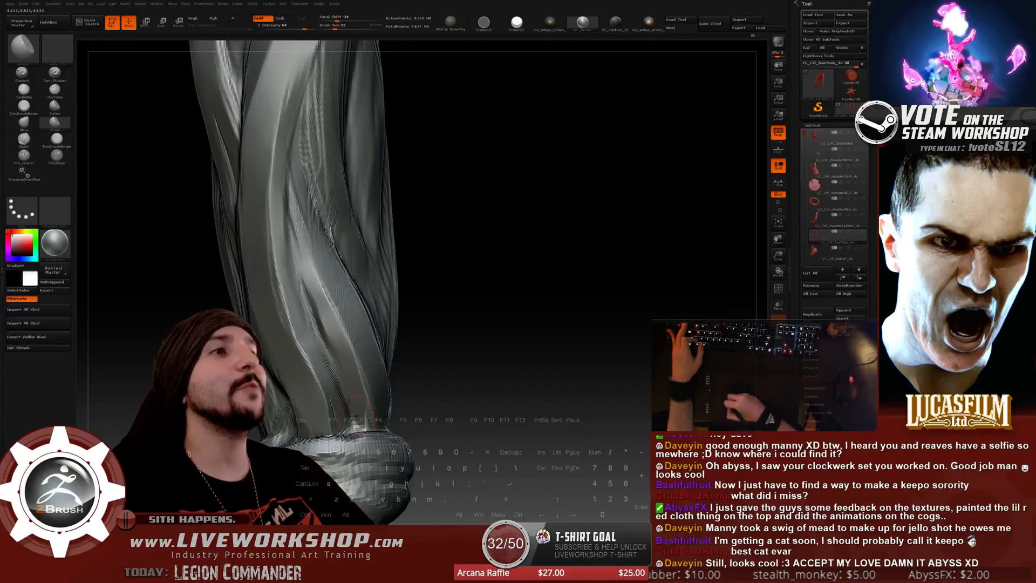
pyautogui.moveTo(504, 333); pyautogui.dragTo(365, 345)
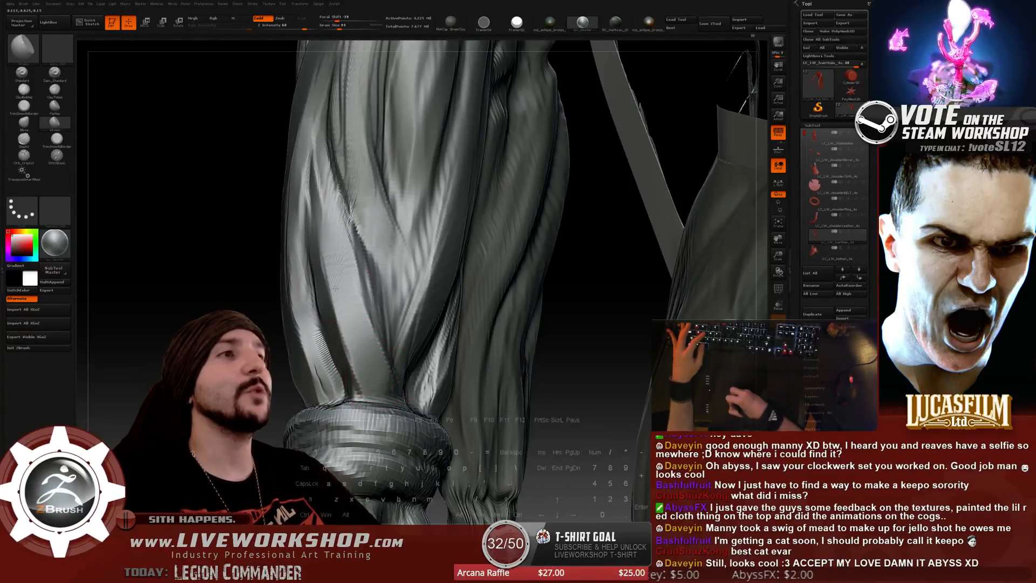
pyautogui.moveTo(626, 305)
pyautogui.mouseDown()
pyautogui.moveTo(561, 274)
pyautogui.moveTo(372, 265)
pyautogui.mouseUp()
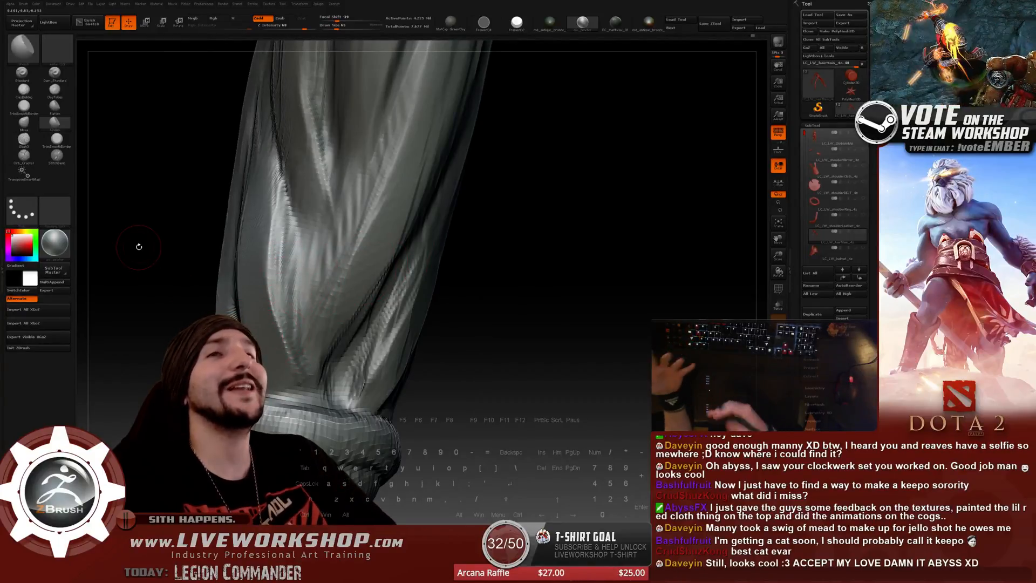
# Flatten the overlapping strands and the forked crease just above the tie on the braid's other side, using a larger brush.
pyautogui.moveTo(483, 176); pyautogui.dragTo(394, 237)
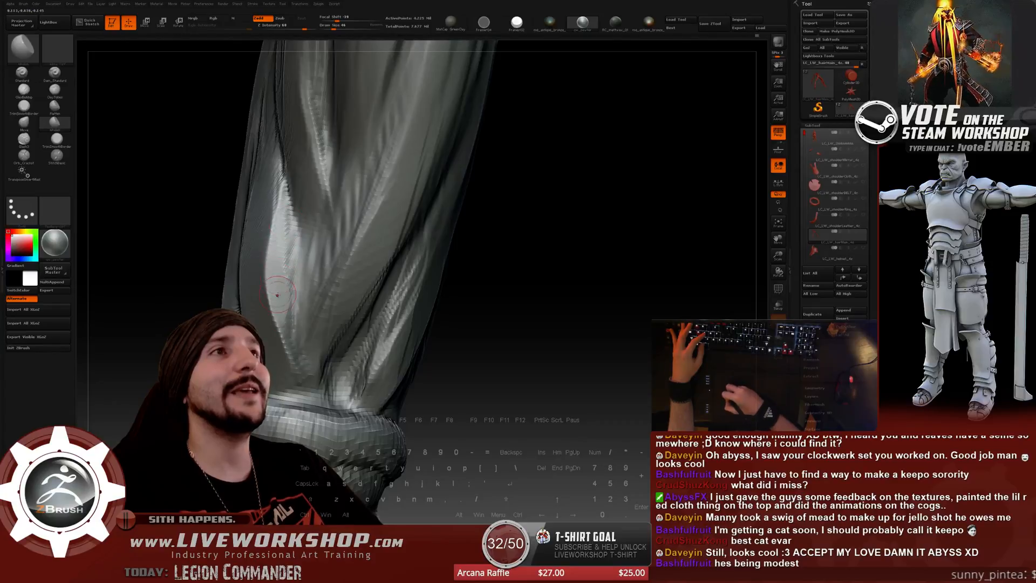
pyautogui.moveTo(491, 269); pyautogui.dragTo(515, 273)
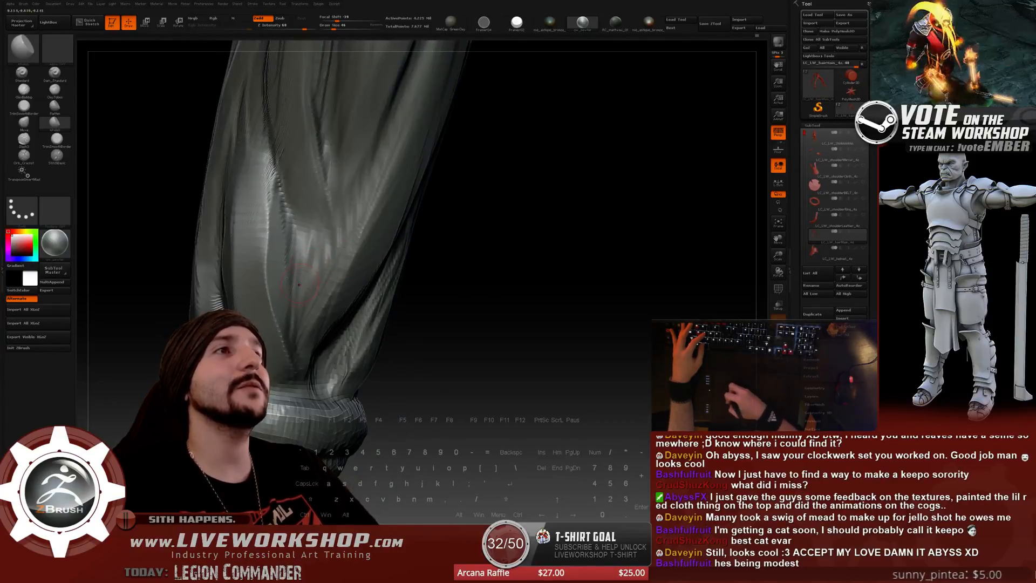
pyautogui.press(']')
pyautogui.press(']')
pyautogui.moveTo(426, 334); pyautogui.dragTo(448, 335)
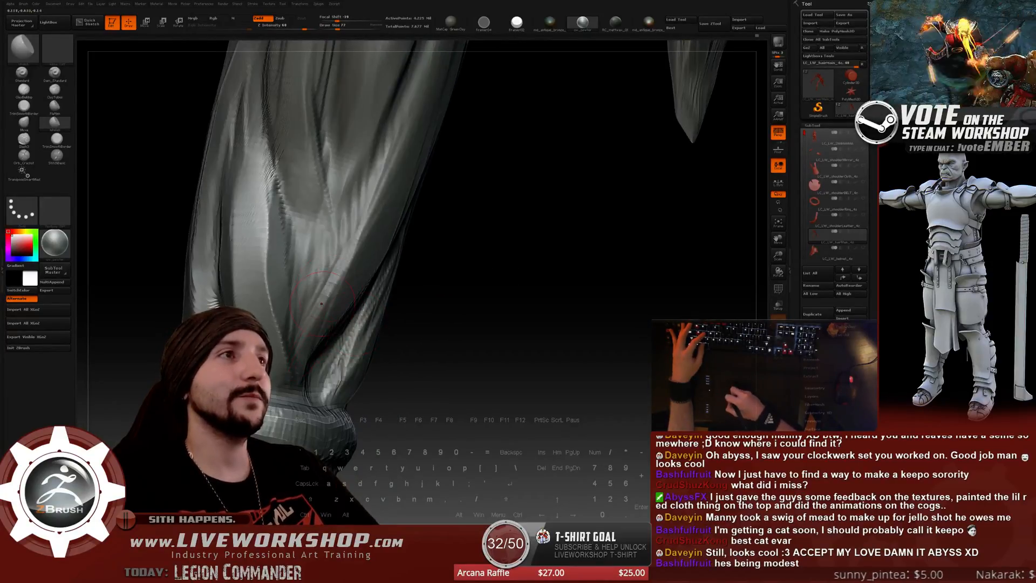
pyautogui.moveTo(463, 251); pyautogui.dragTo(313, 331)
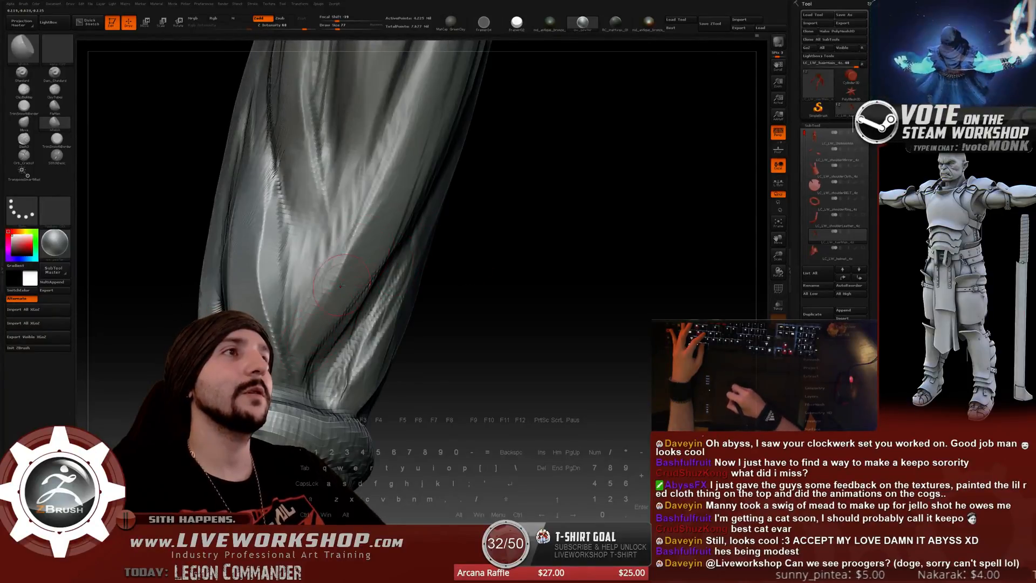
# Polish the long strands between the two ties on the braid's outer side.
pyautogui.keyDown('alt'); pyautogui.moveTo(548, 273); pyautogui.dragTo(566, 162); pyautogui.keyUp('alt')
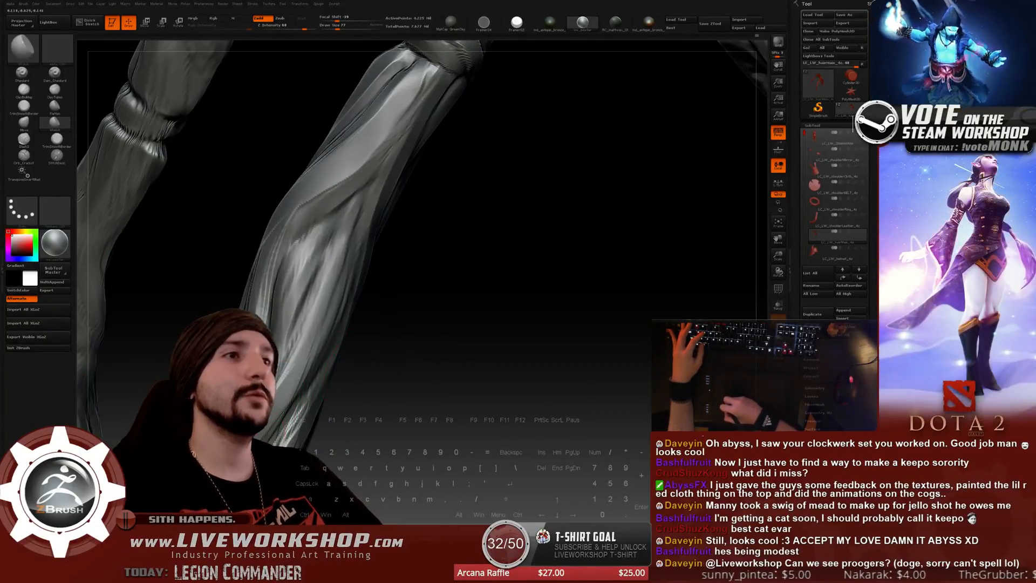
pyautogui.moveTo(486, 302); pyautogui.dragTo(311, 348)
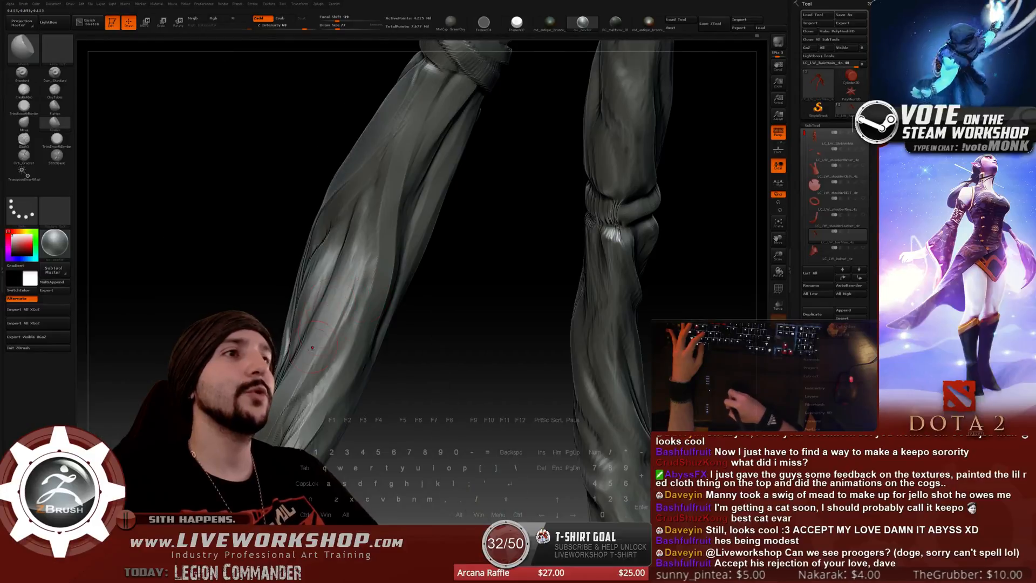
pyautogui.moveTo(453, 341)
pyautogui.keyDown('alt'); pyautogui.mouseDown()
pyautogui.moveTo(451, 279)
pyautogui.moveTo(451, 329)
pyautogui.mouseUp(); pyautogui.keyUp('alt')
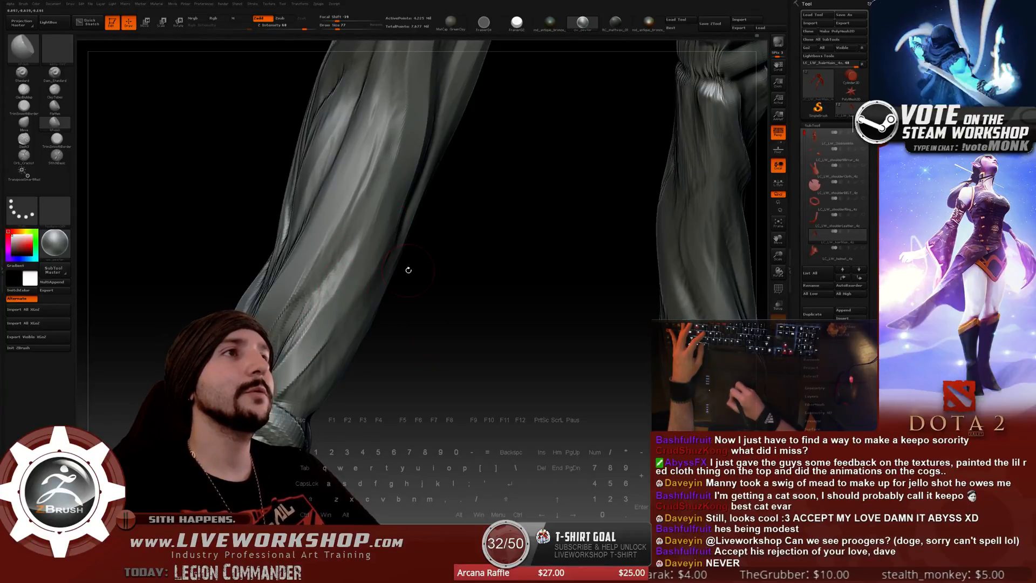
# Review the braids on the full character with the helmet and armour visible.
pyautogui.press('f')
pyautogui.moveTo(688, 162); pyautogui.dragTo(576, 198)
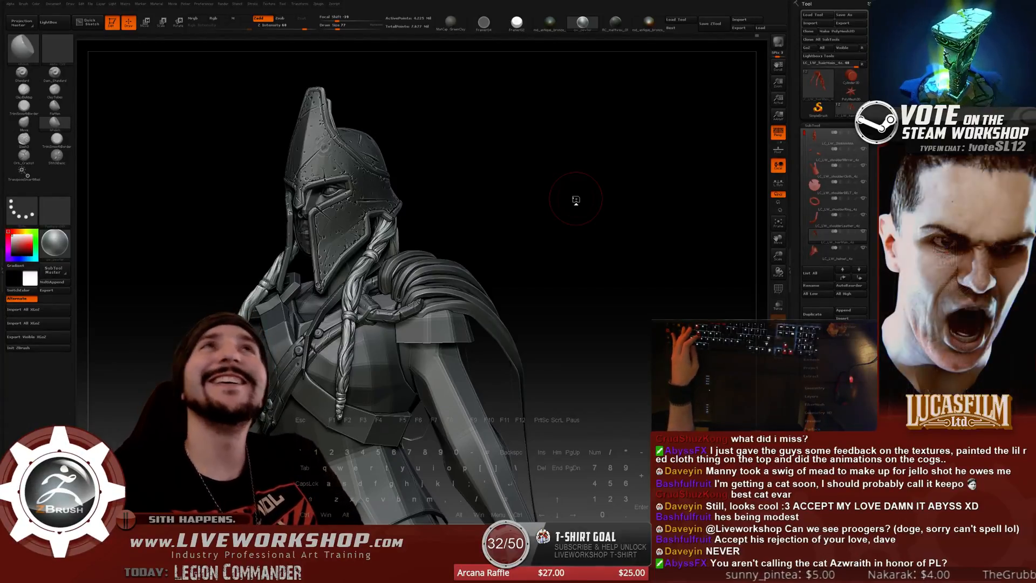
pyautogui.press('super')
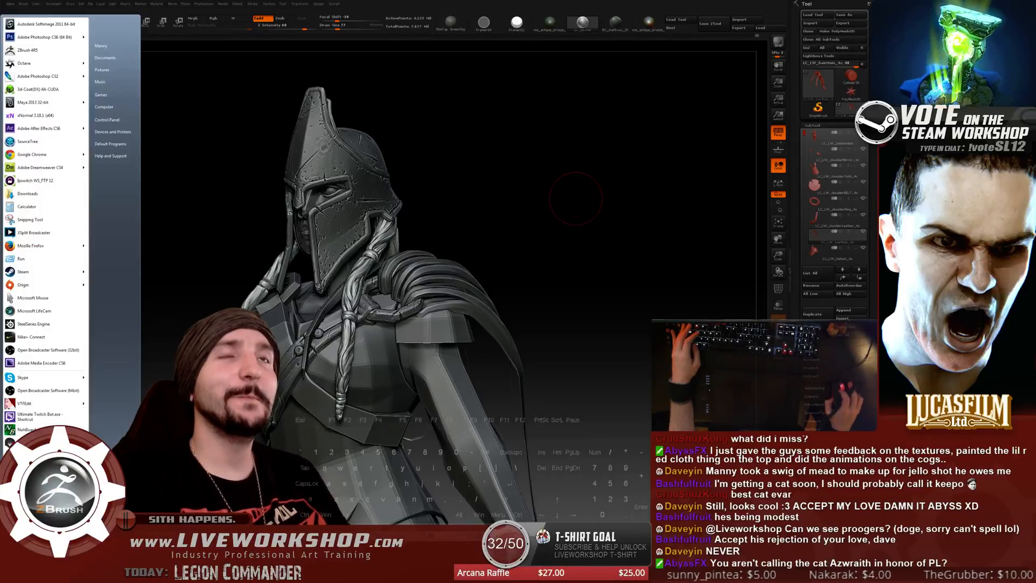
pyautogui.press('Escape')
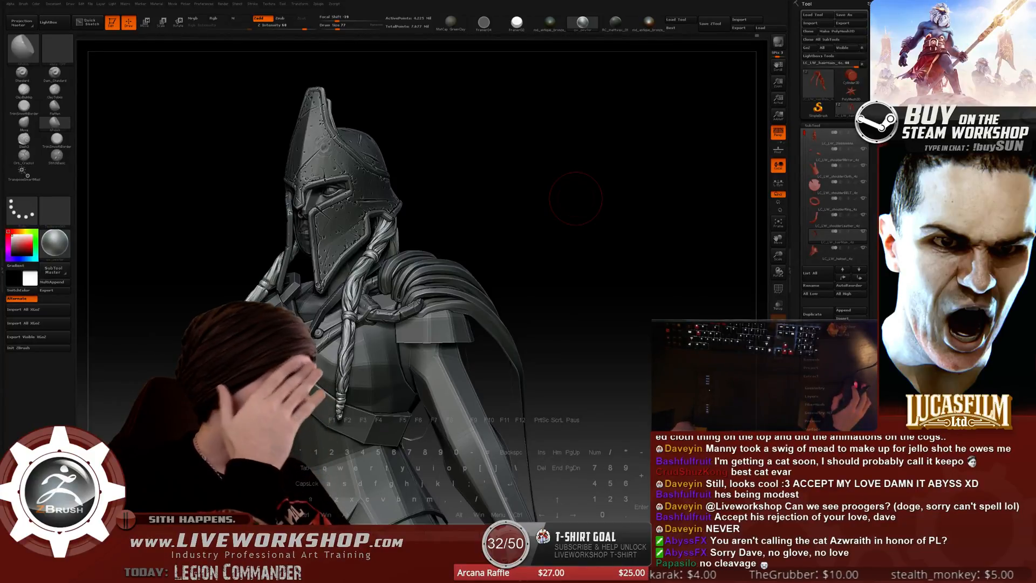
pyautogui.click(854, 3)
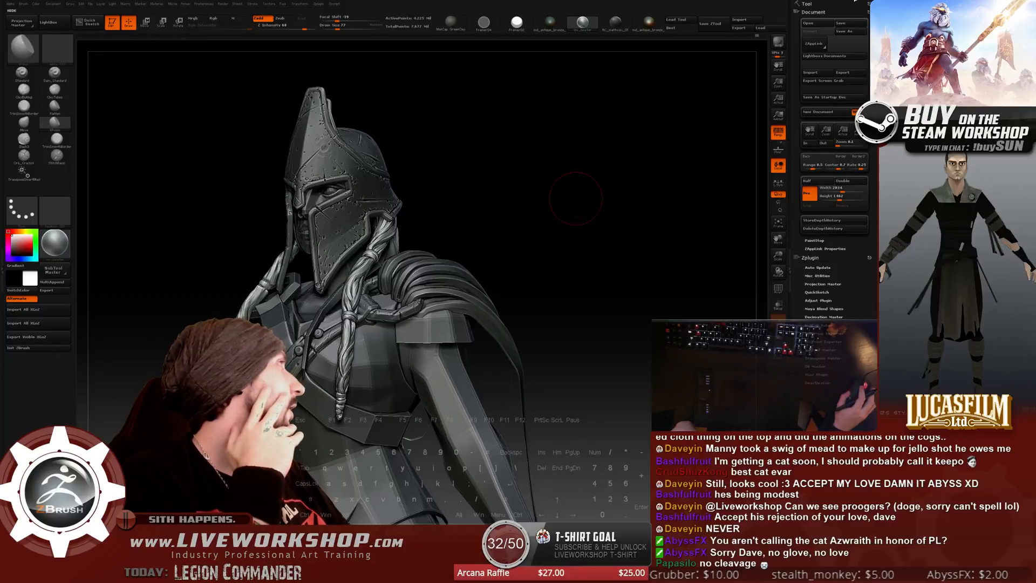
pyautogui.hotkey('alt', 'Tab')
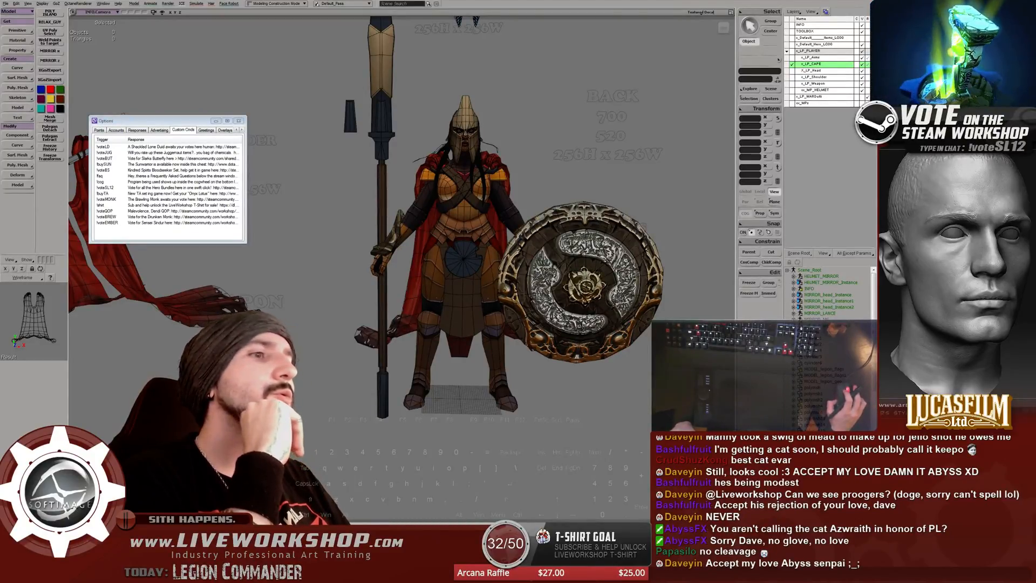
pyautogui.hotkey('alt', 'Tab')
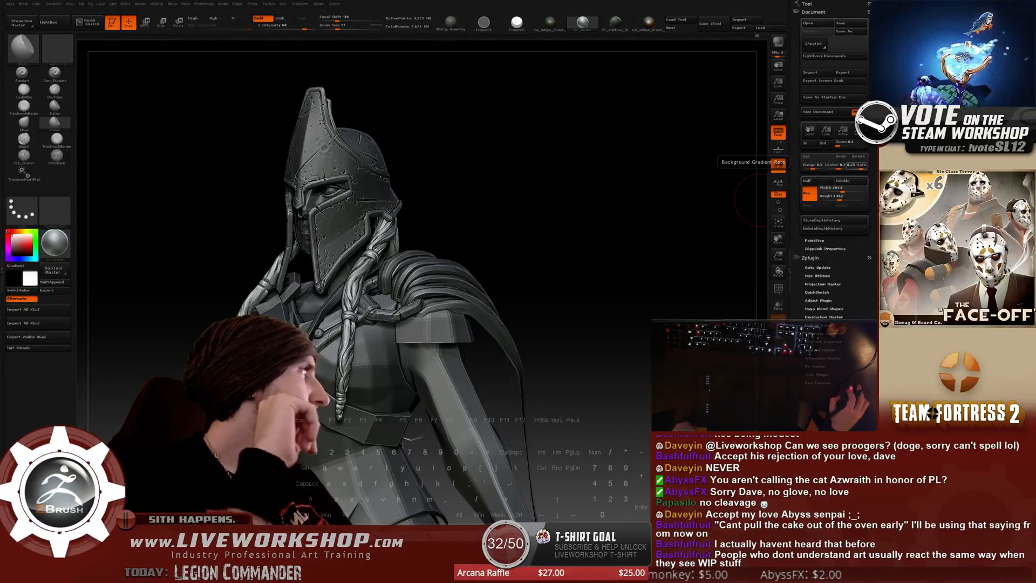
# Switch to XnView, view the whole convention photo in an enlarged window, and close the viewer.
pyautogui.hotkey('alt', 'Tab')
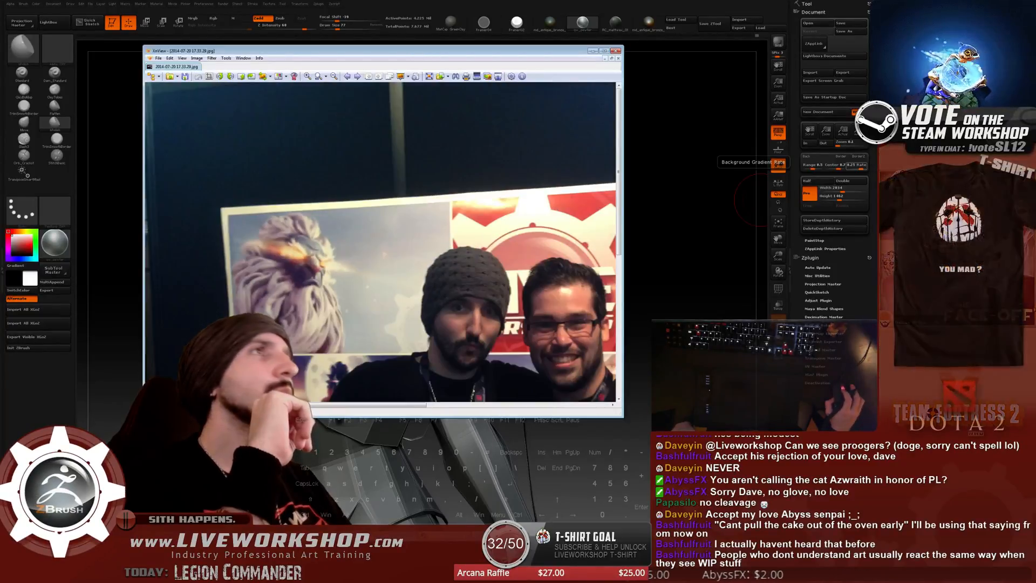
pyautogui.press('-')
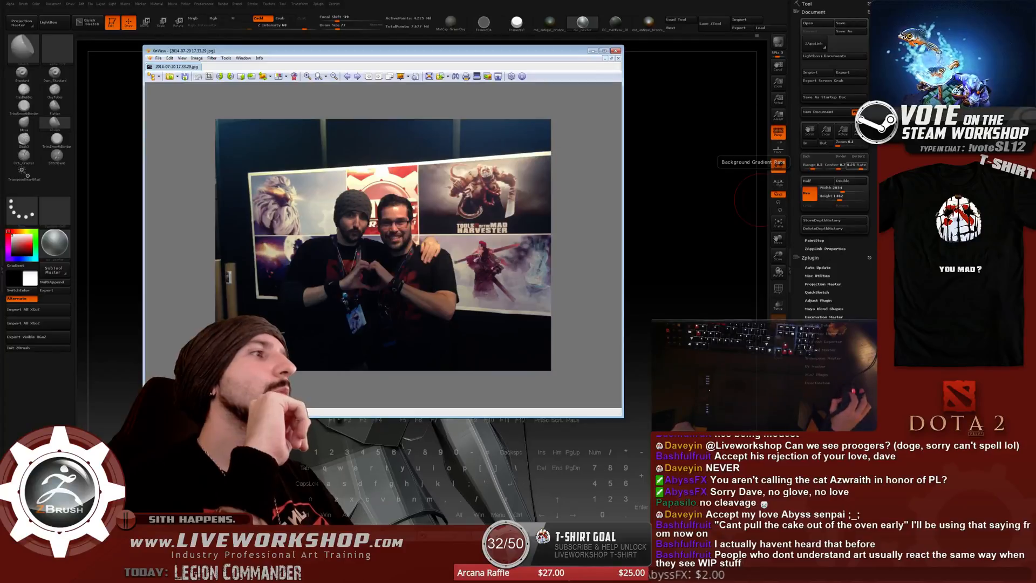
pyautogui.moveTo(622, 416); pyautogui.dragTo(814, 502)
pyautogui.press('+')
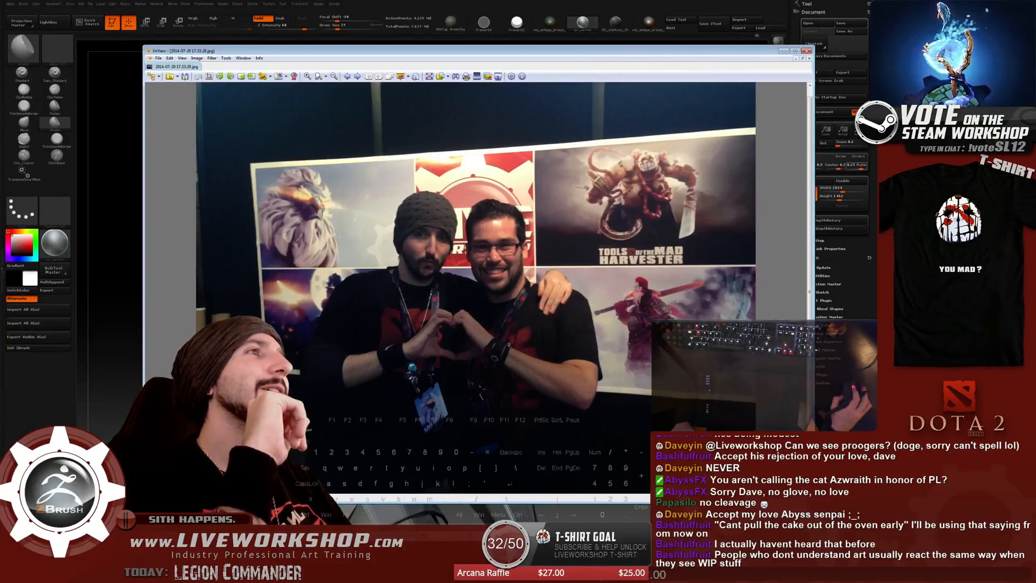
pyautogui.moveTo(477, 51); pyautogui.dragTo(445, 11)
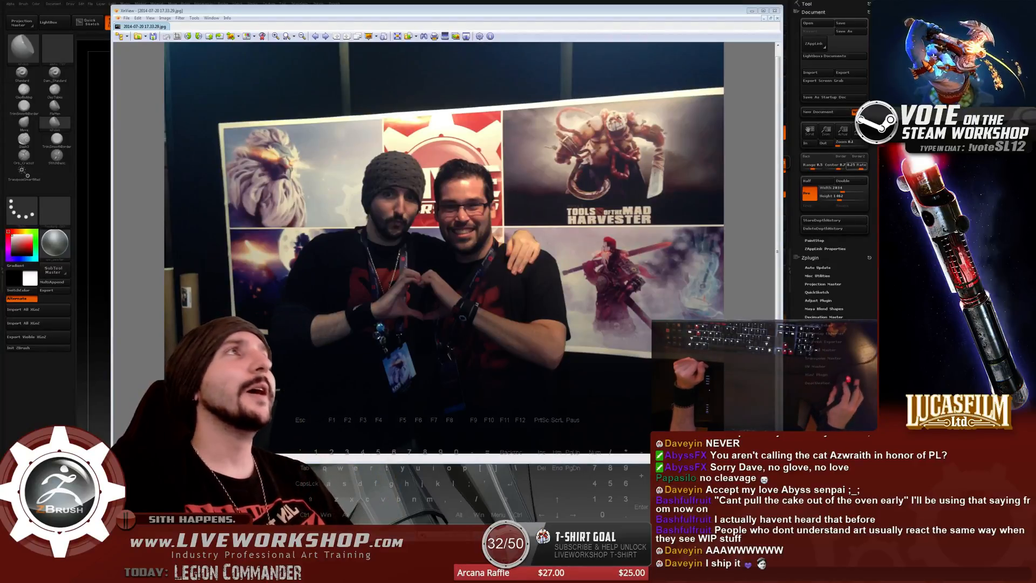
pyautogui.moveTo(447, 10); pyautogui.dragTo(445, 50)
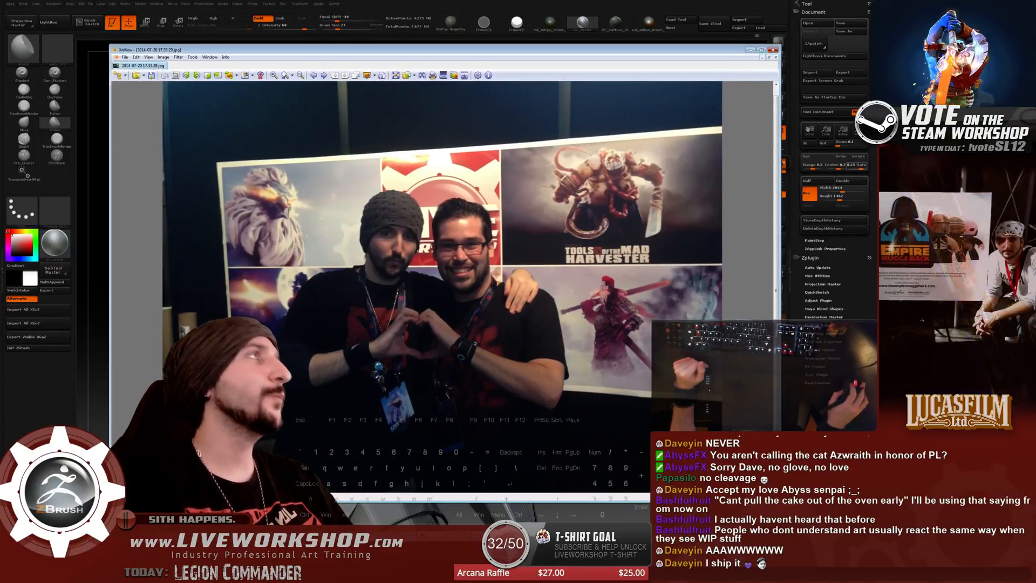
pyautogui.click(773, 49)
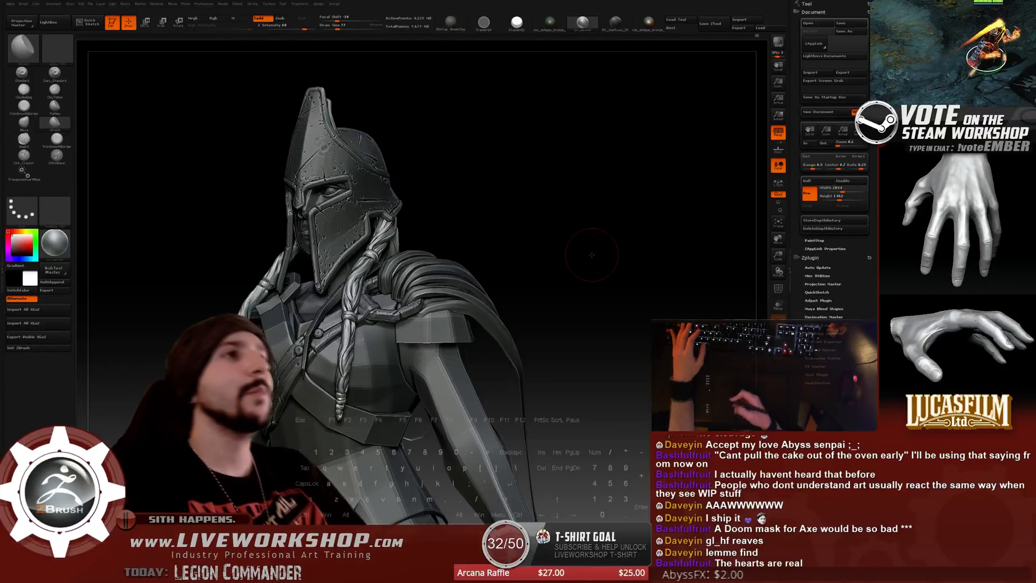
# Isolate the braided hair subtool and frame the side braid above its lower tie.
pyautogui.moveTo(452, 239); pyautogui.dragTo(626, 228)
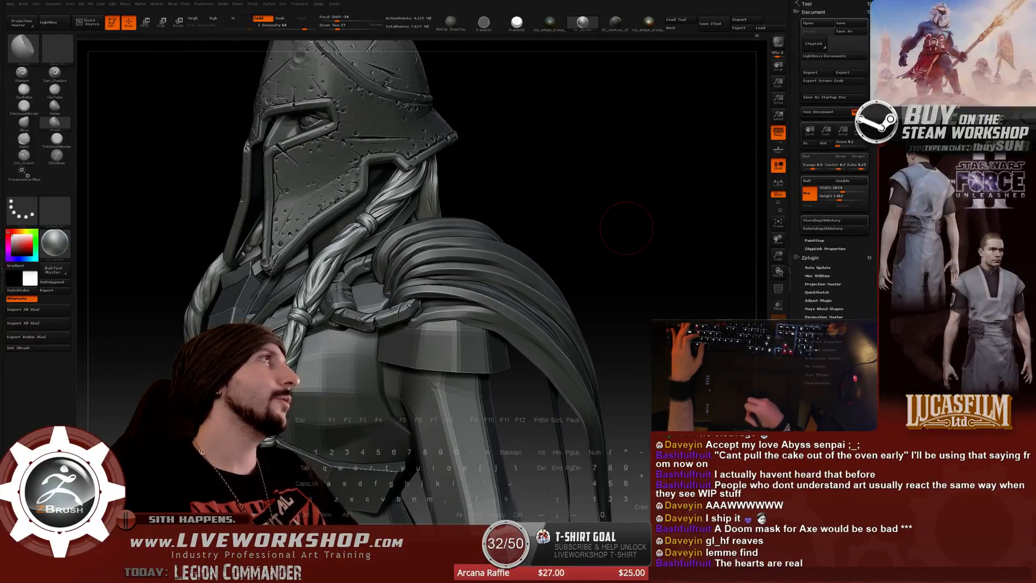
pyautogui.click(807, 4)
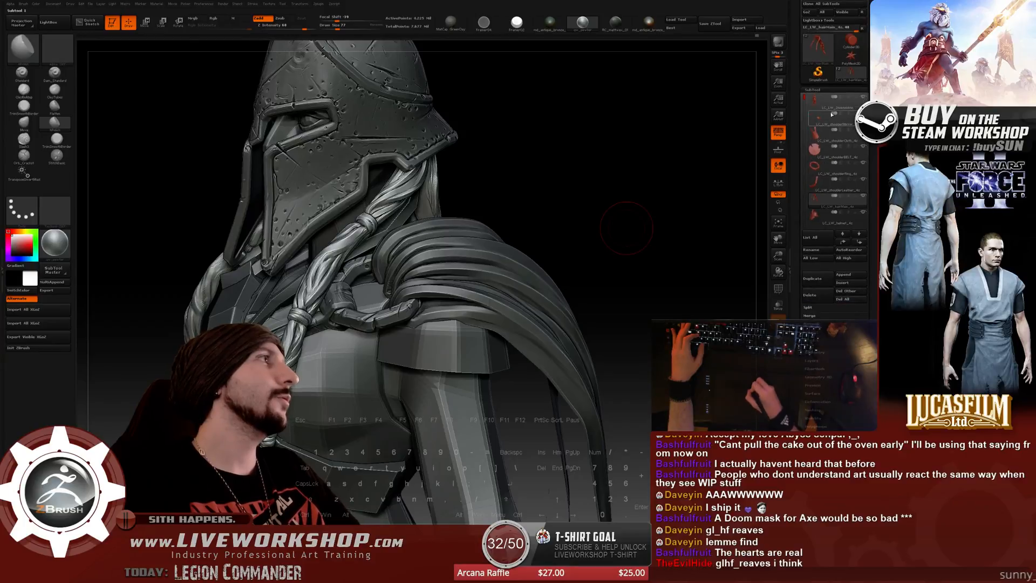
pyautogui.click(864, 197)
pyautogui.keyDown('alt'); pyautogui.moveTo(597, 167); pyautogui.dragTo(302, 303); pyautogui.keyUp('alt')
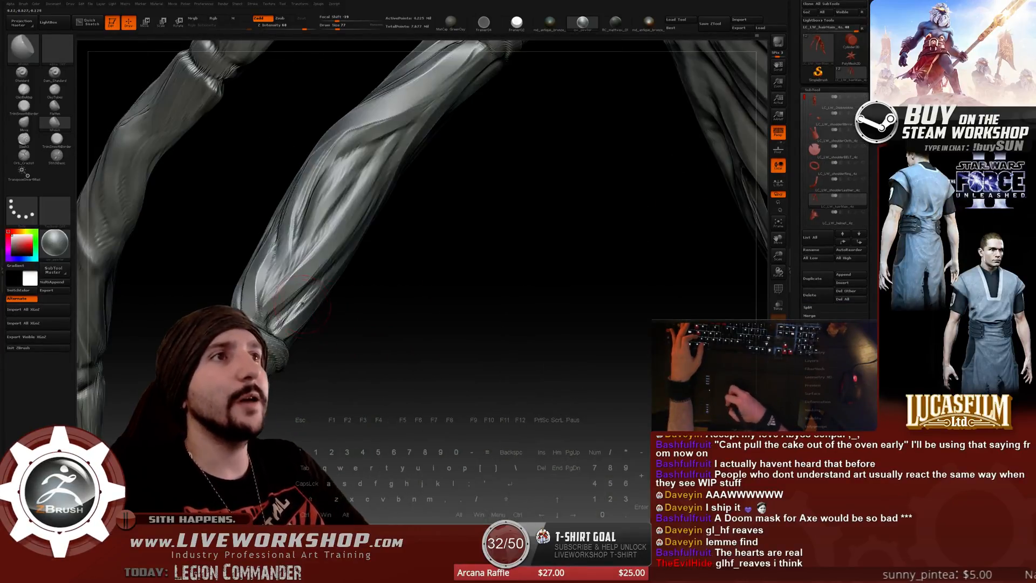
# Polish the wrapped band of the lower tie around the braid, along with the strands meeting it.
pyautogui.moveTo(331, 346); pyautogui.dragTo(274, 286)
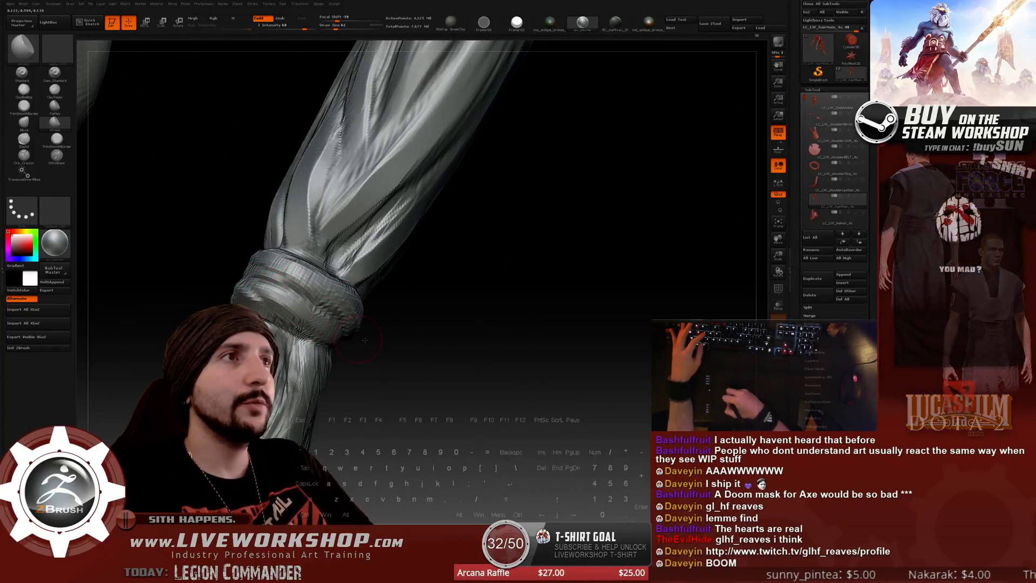
pyautogui.moveTo(410, 294); pyautogui.dragTo(316, 281)
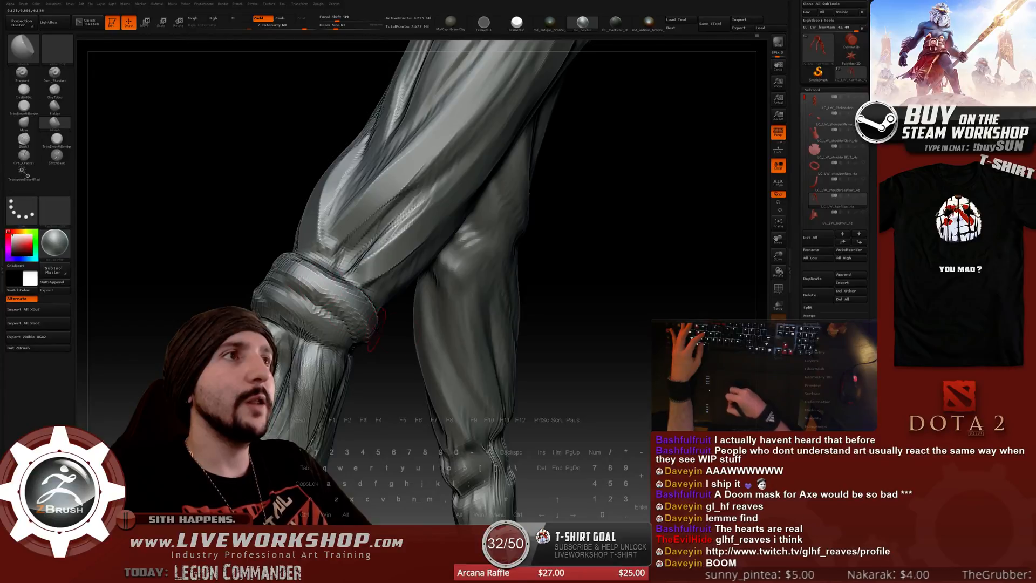
pyautogui.moveTo(376, 329); pyautogui.dragTo(393, 270)
pyautogui.moveTo(410, 356); pyautogui.dragTo(359, 294)
pyautogui.moveTo(428, 267); pyautogui.dragTo(282, 320)
# Adjust the brush size and smooth the folds and edges on the front of the tie band.
pyautogui.press('s')
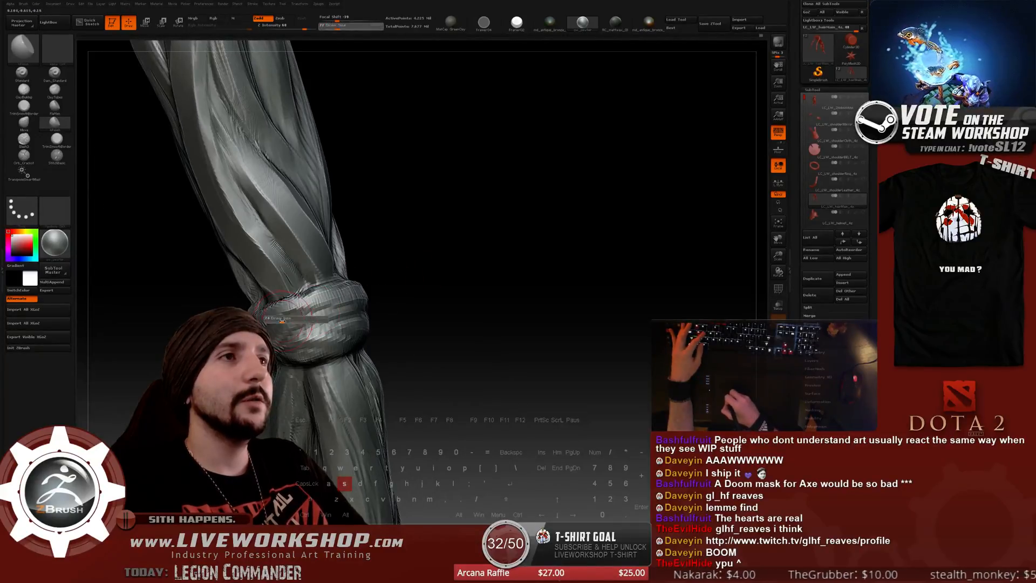
pyautogui.moveTo(449, 284); pyautogui.dragTo(335, 343)
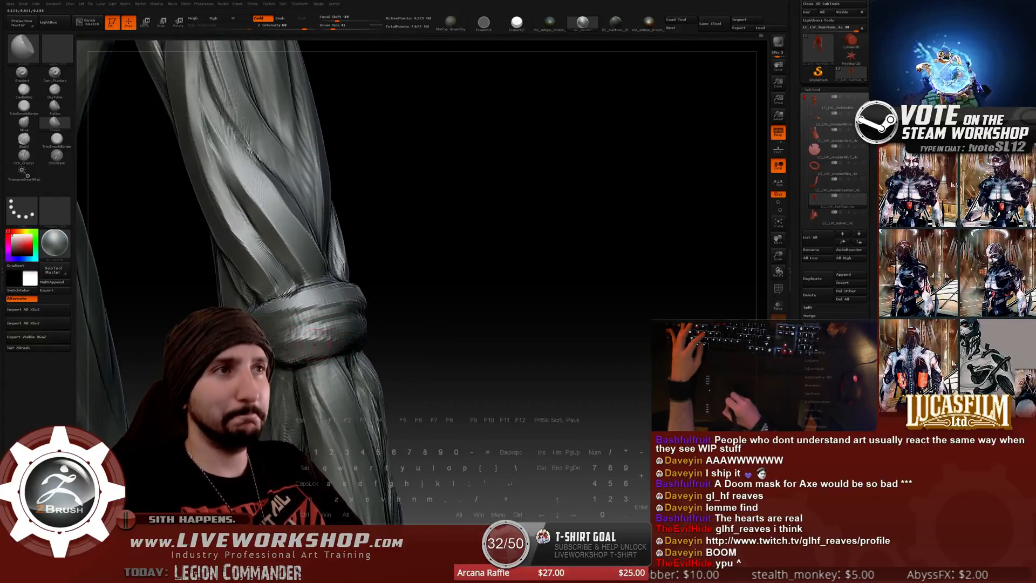
pyautogui.moveTo(438, 312); pyautogui.dragTo(378, 304)
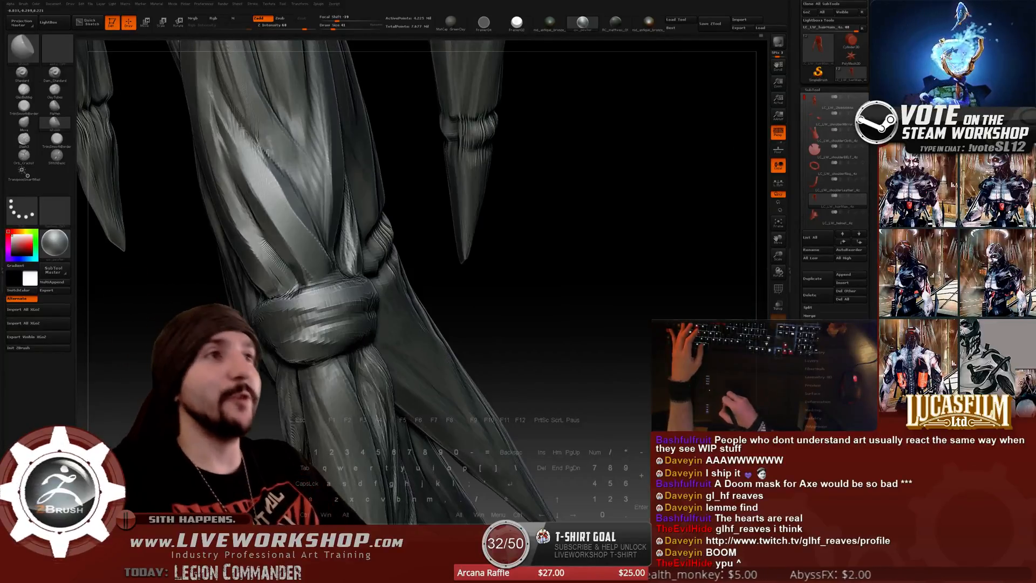
# Polish the band of the lower tie all the way around the braid, working along its sides and back.
pyautogui.moveTo(519, 280); pyautogui.dragTo(385, 324)
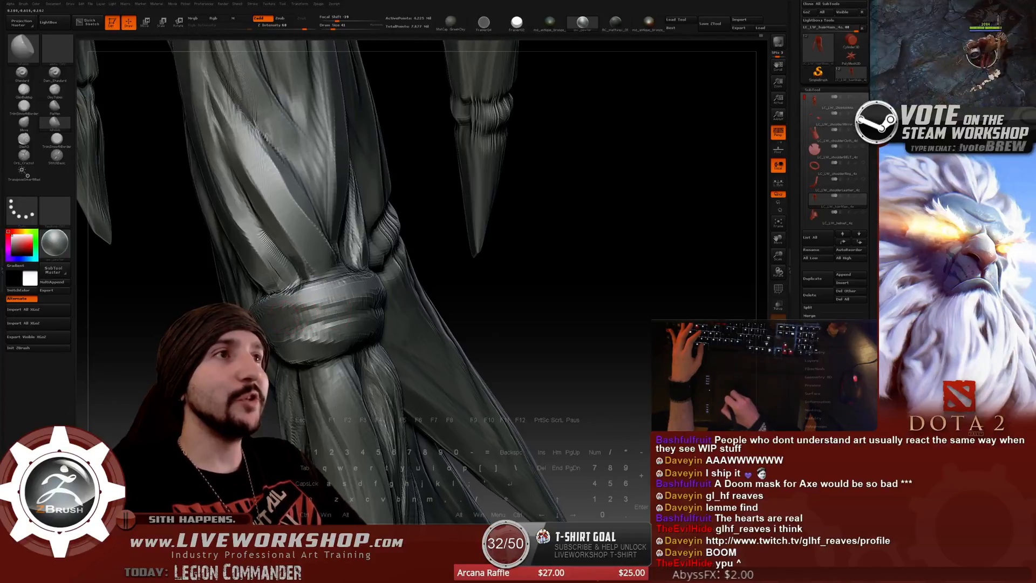
pyautogui.moveTo(557, 275); pyautogui.dragTo(456, 284)
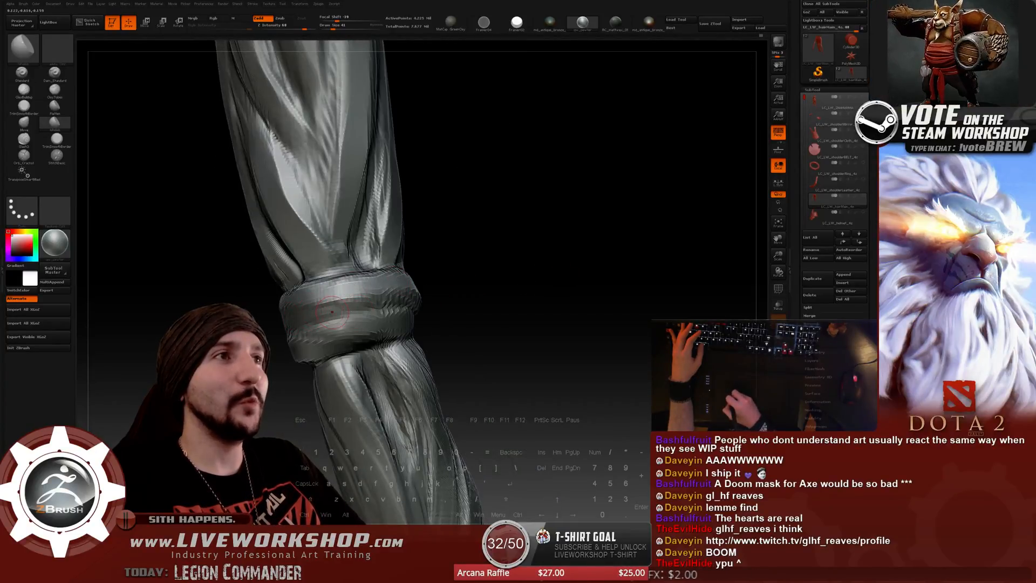
pyautogui.moveTo(545, 281); pyautogui.dragTo(352, 288)
pyautogui.moveTo(418, 302); pyautogui.dragTo(457, 286)
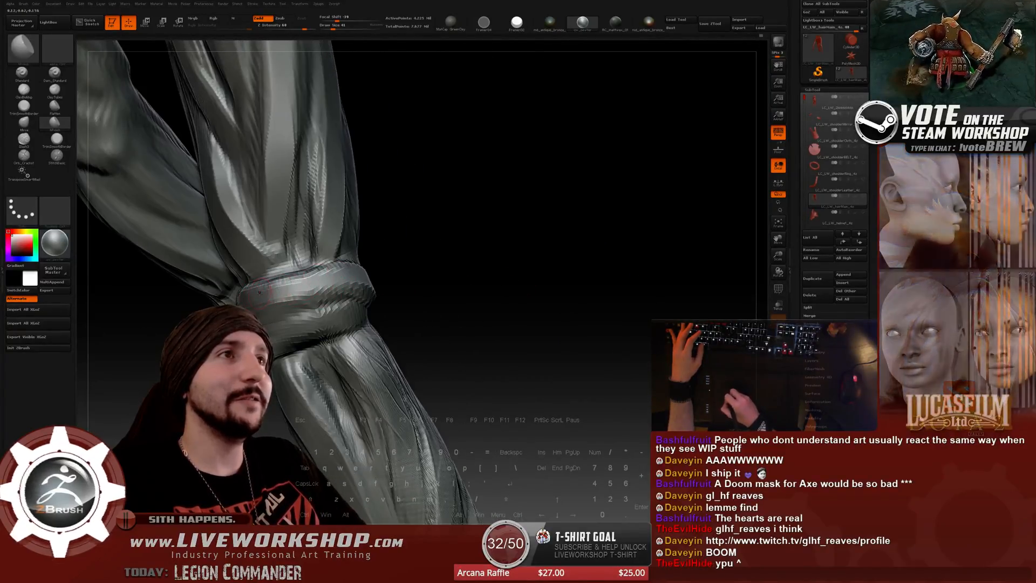
pyautogui.moveTo(392, 280); pyautogui.dragTo(335, 304)
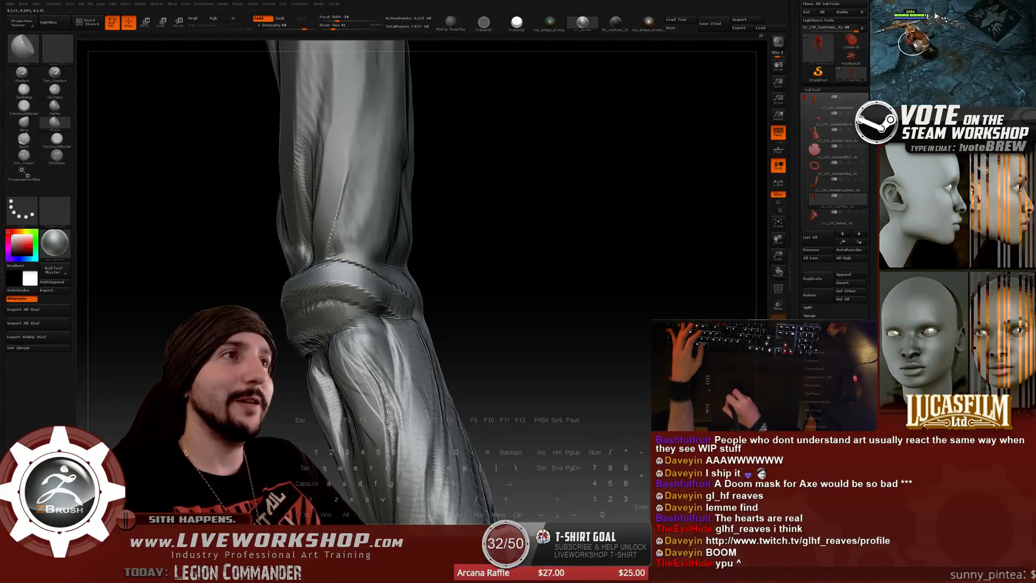
# Polish the hair strands directly below the lower tie band.
pyautogui.moveTo(559, 287)
pyautogui.mouseDown()
pyautogui.moveTo(528, 273)
pyautogui.moveTo(524, 358)
pyautogui.moveTo(514, 211)
pyautogui.moveTo(453, 208)
pyautogui.mouseUp()
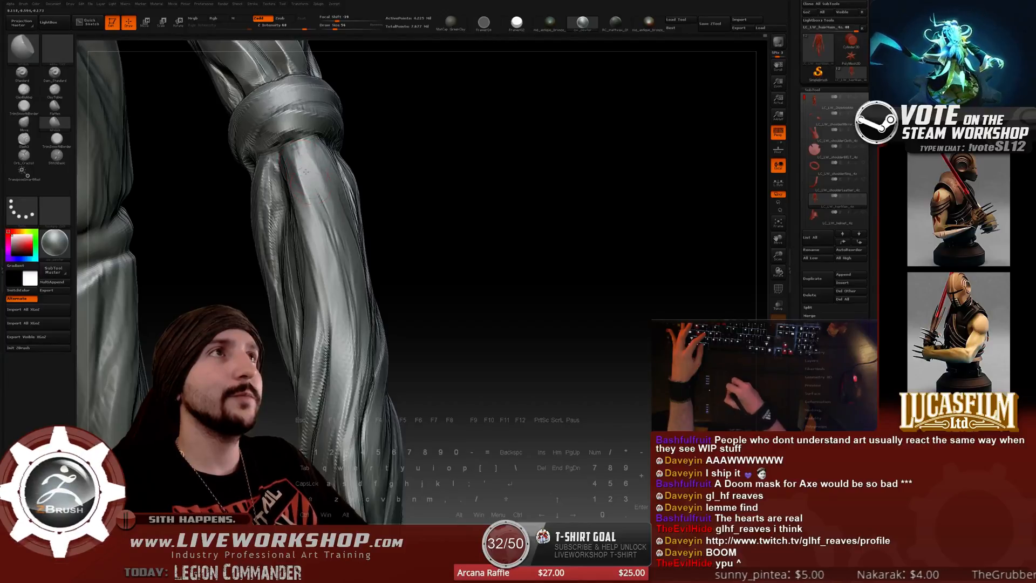
pyautogui.moveTo(443, 175); pyautogui.dragTo(370, 164)
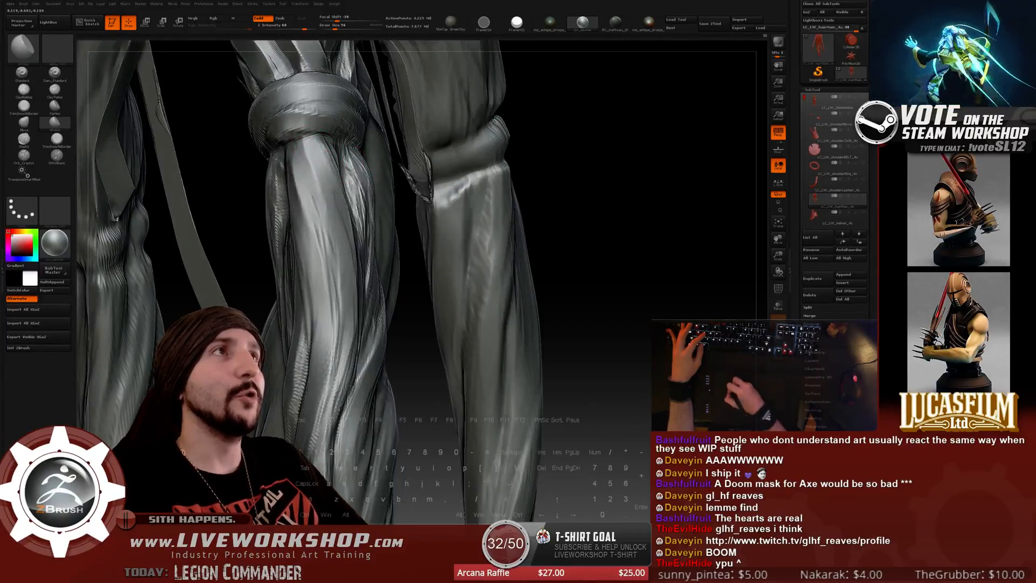